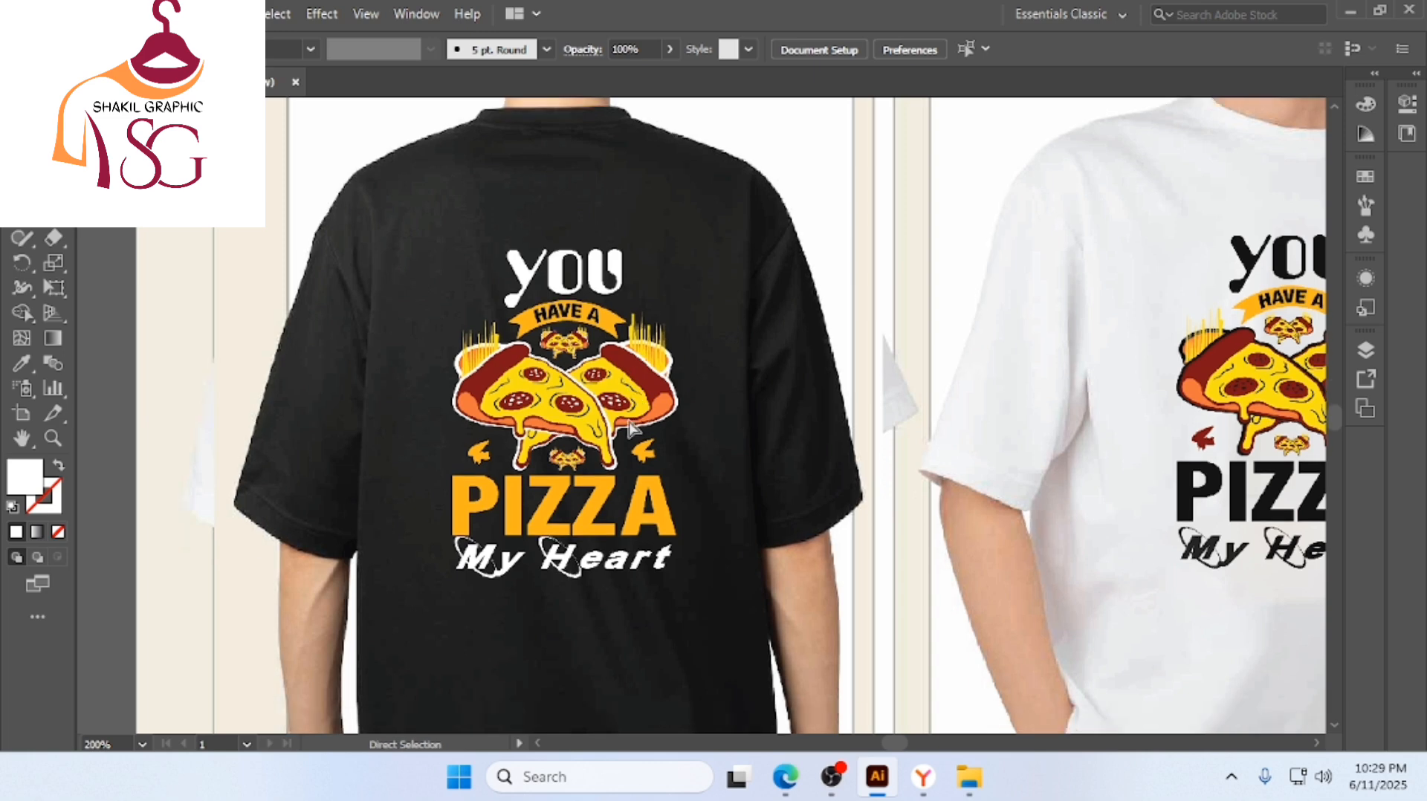
Examine the finished black and white T-shirt mockups, the source pizza slice image and the prepared text elements and colour swatches
scroll(635, 427, down, 2)
scroll(624, 424, down, 1)
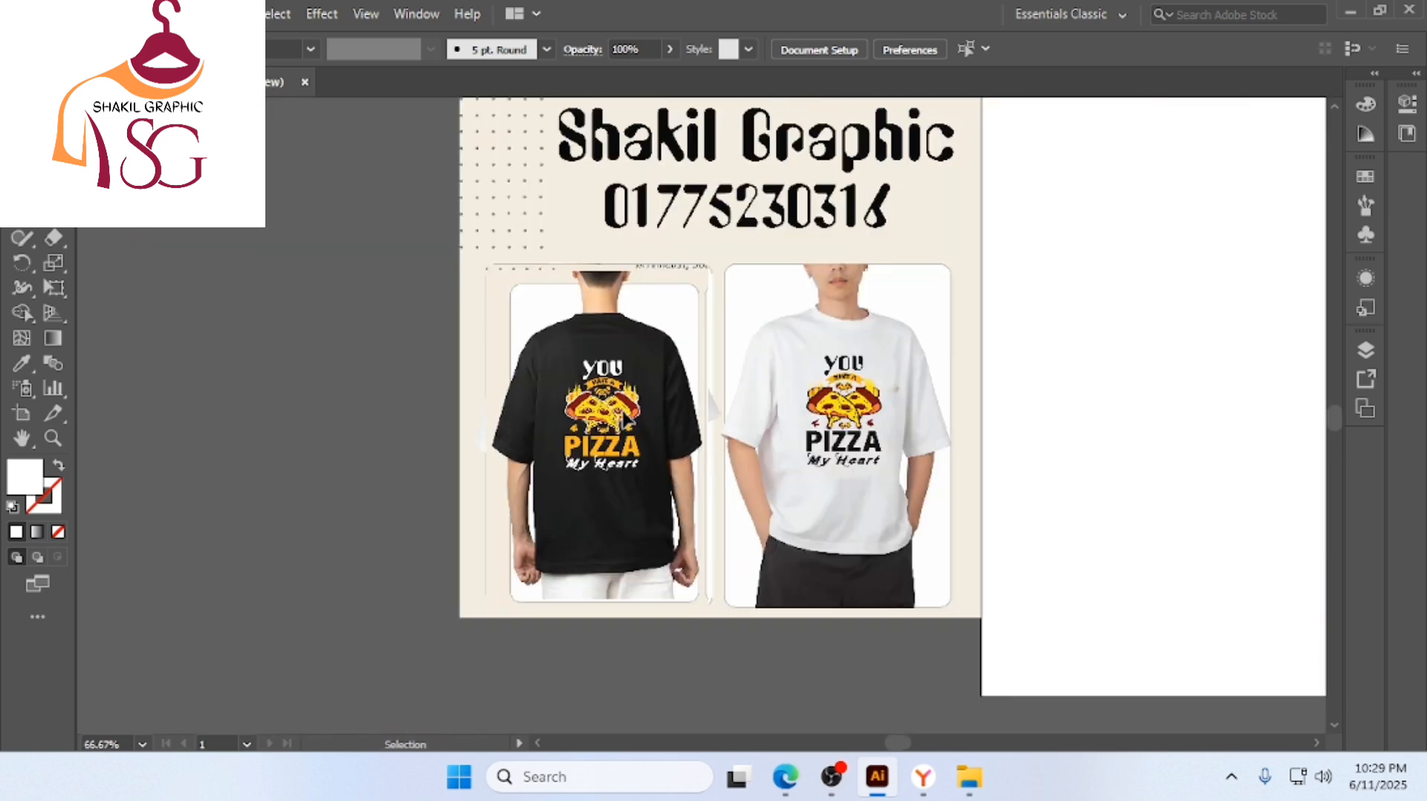
scroll(627, 423, down, 1)
scroll(758, 441, right, 3)
scroll(758, 440, down, 1)
scroll(779, 435, up, 3)
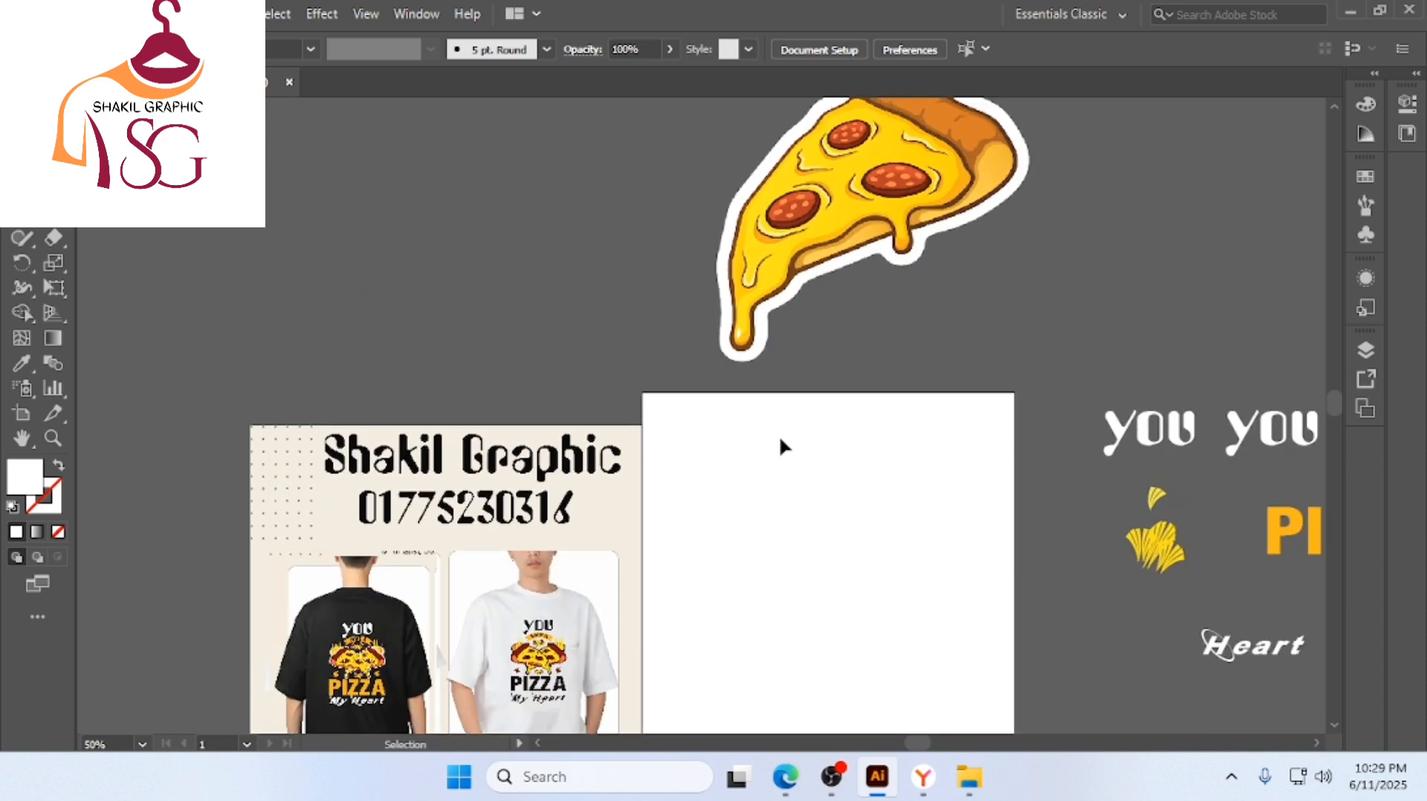
click(815, 344)
drag(829, 264, 813, 273)
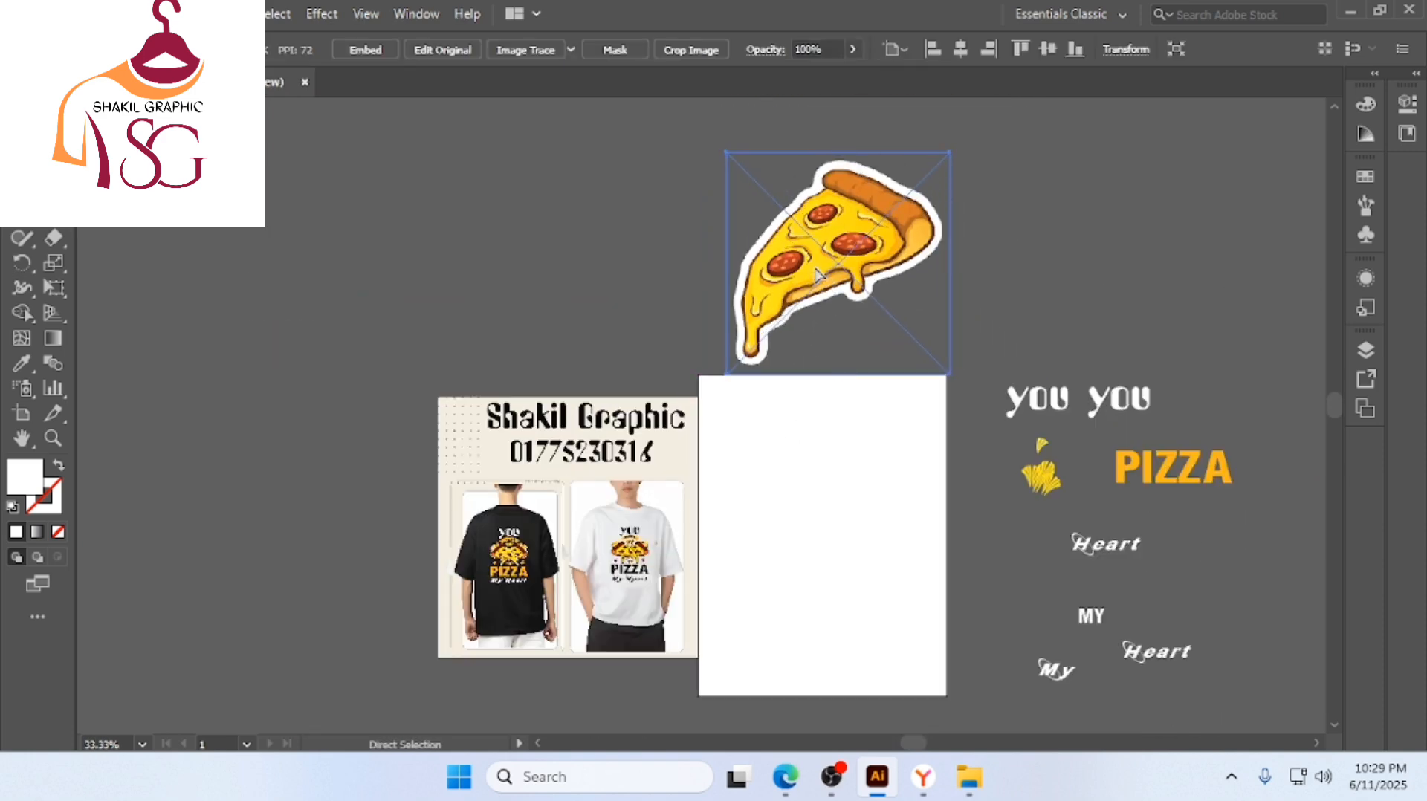
scroll(812, 272, right, 1)
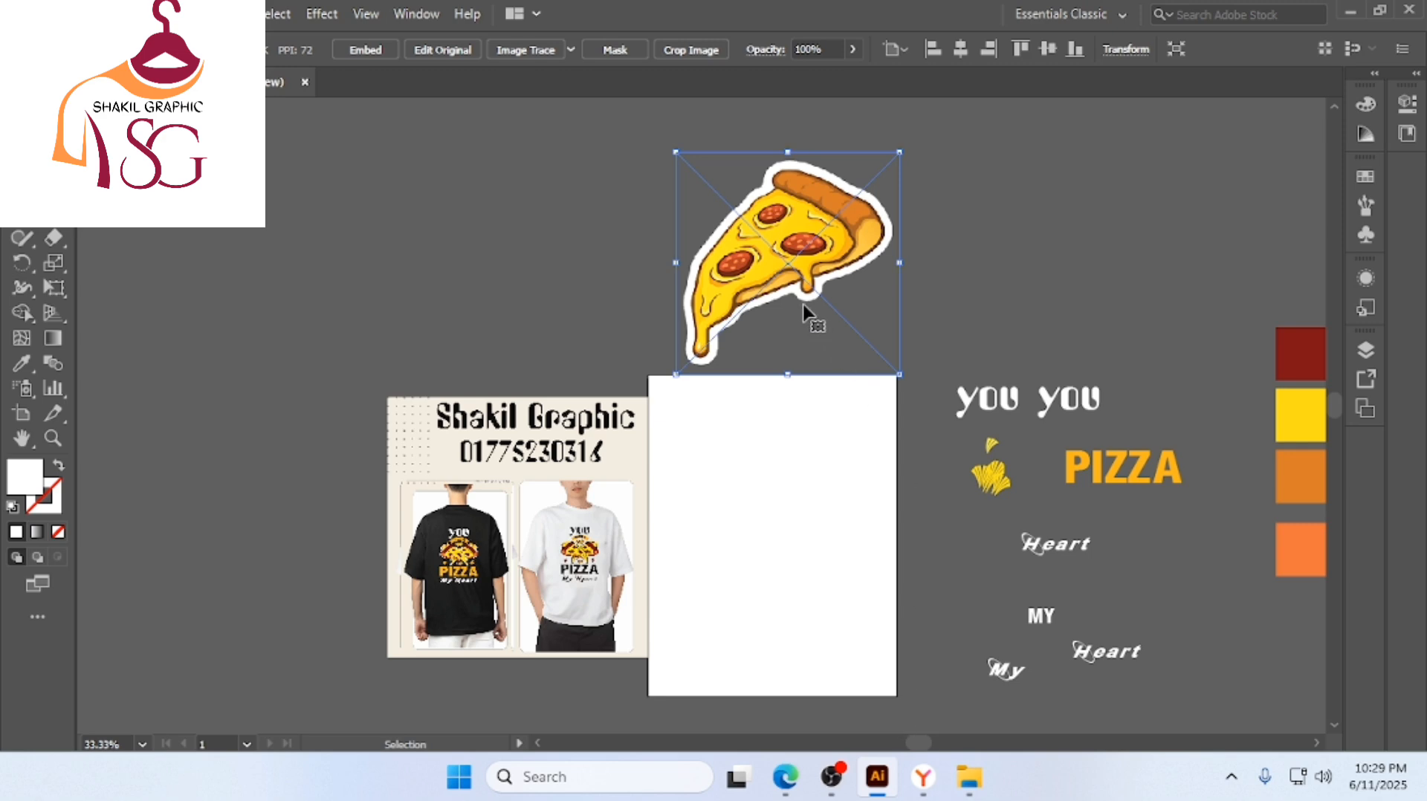
scroll(769, 299, down, 1)
scroll(767, 299, up, 3)
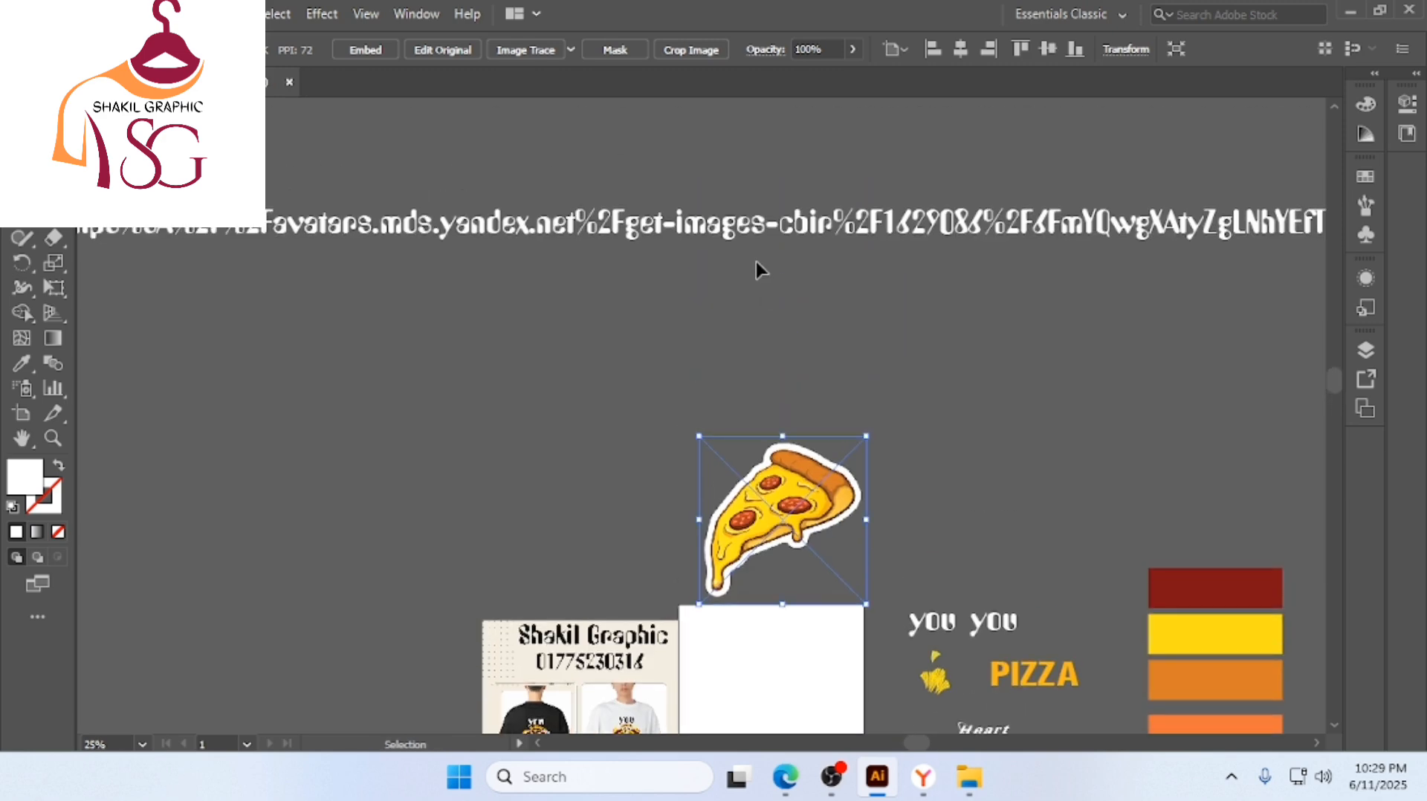
scroll(752, 253, down, 2)
scroll(773, 379, up, 2)
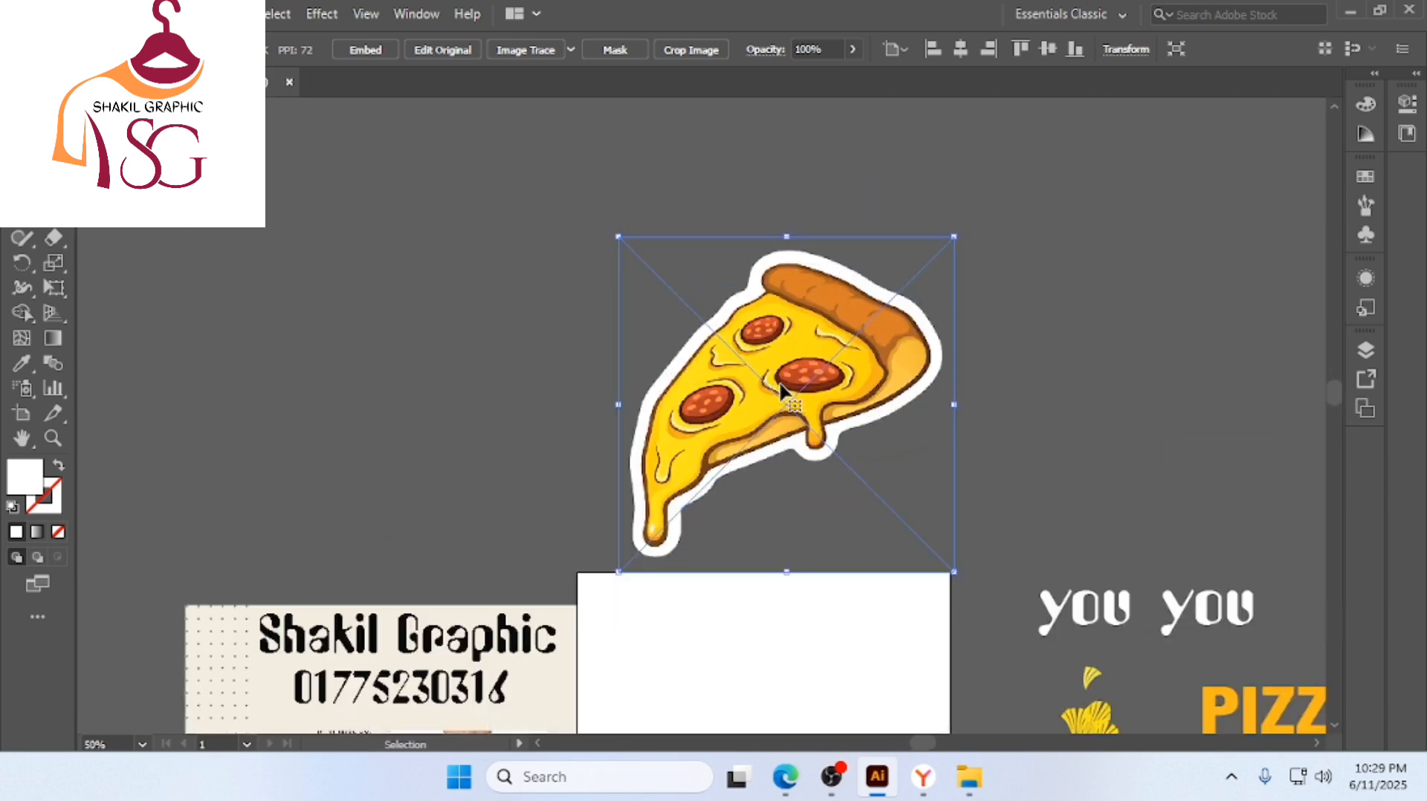
Switch to Yandex Browser to review the similar images for the pizza slice, and return to the Illustrator document
click(922, 778)
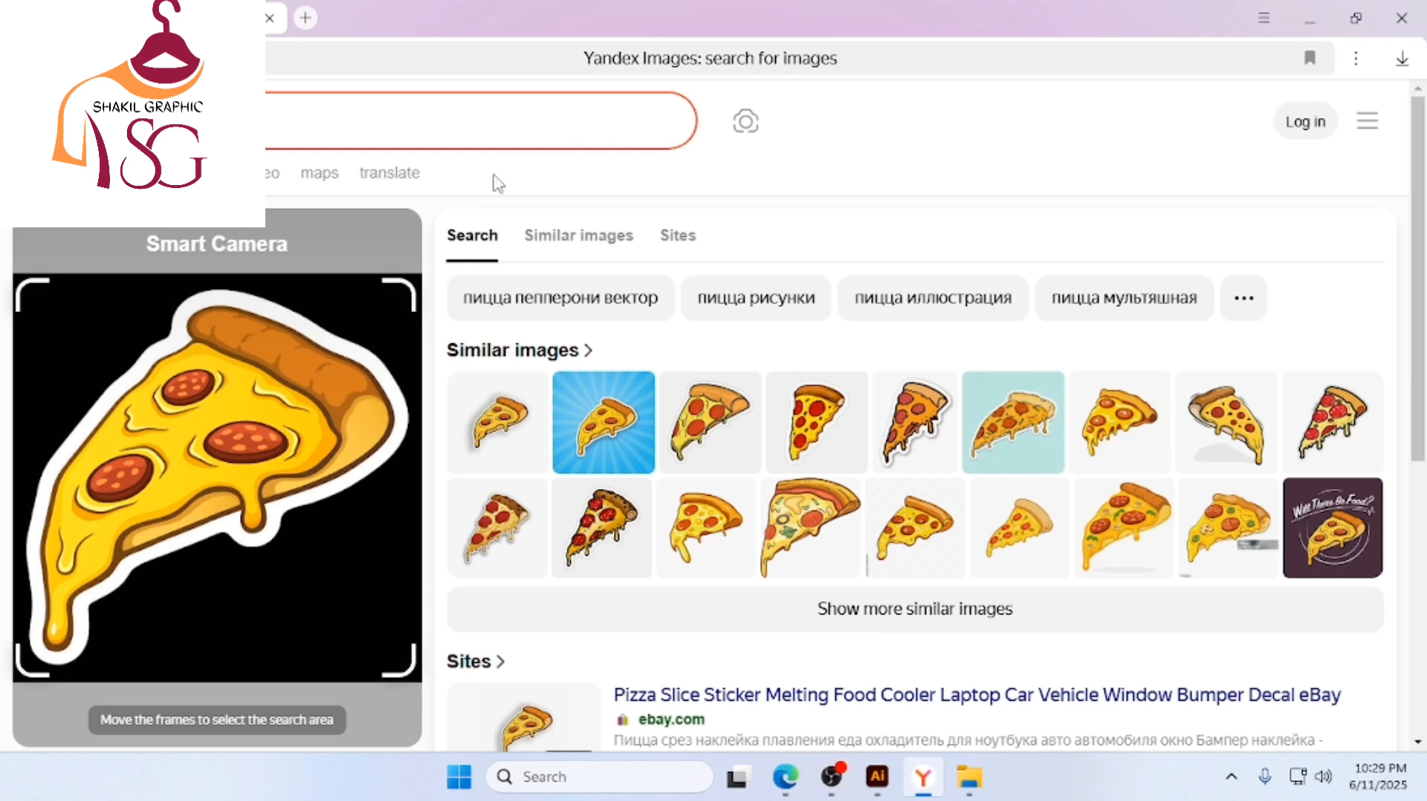
scroll(312, 446, down, 2)
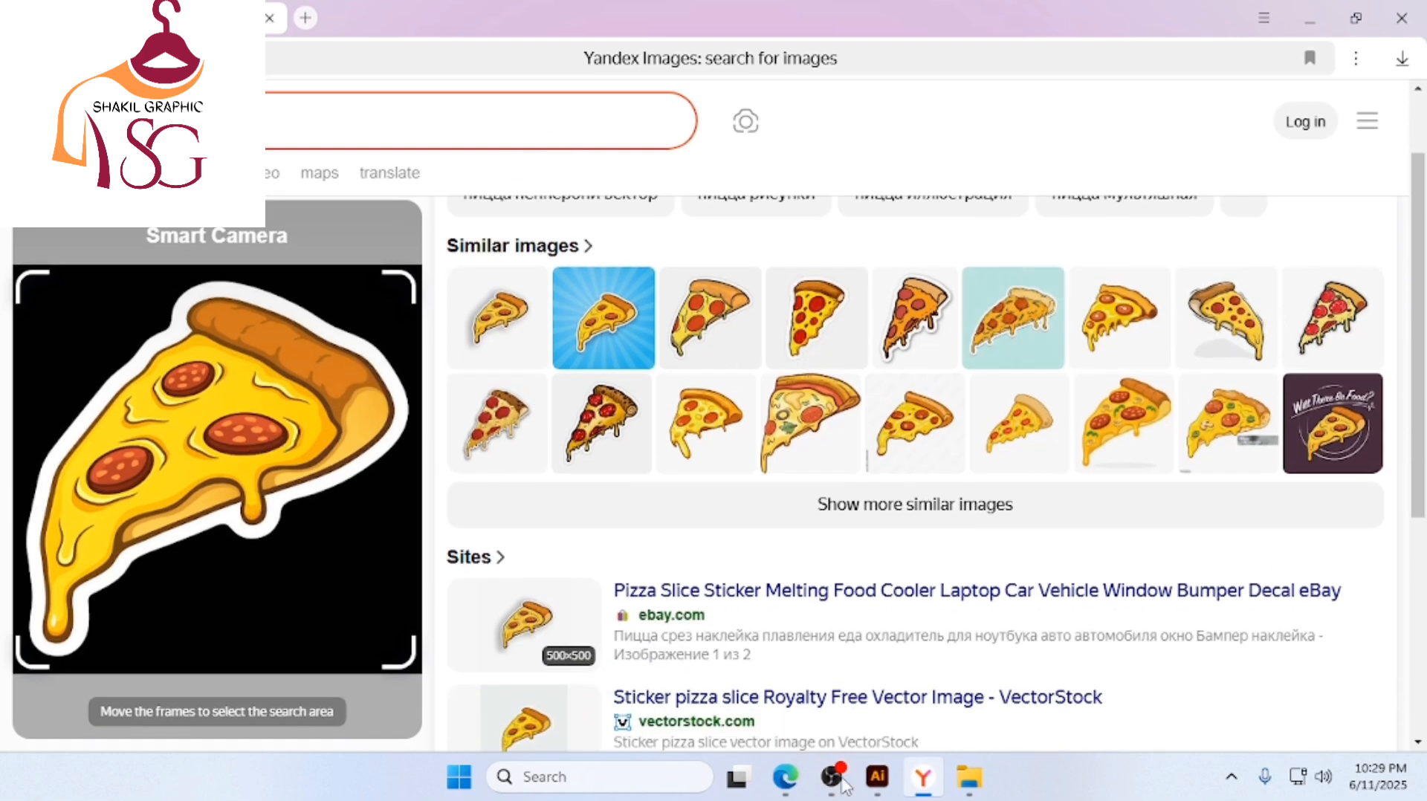
click(877, 777)
scroll(825, 447, down, 7)
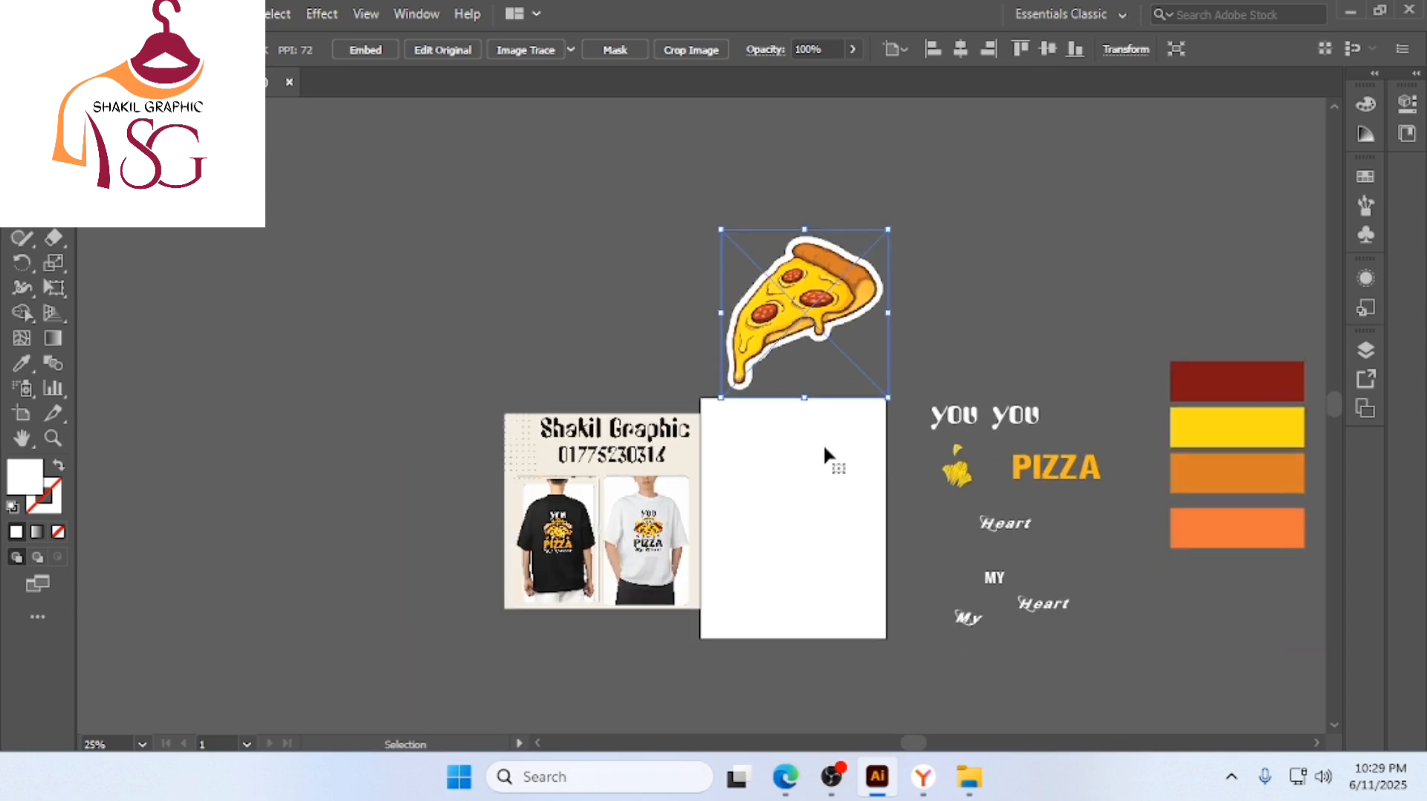
Duplicate the pizza slice image and place the copy above the colour swatches
scroll(828, 214, up, 1)
scroll(828, 213, up, 4)
drag(814, 303, 1212, 279)
scroll(798, 271, up, 1)
scroll(1004, 332, down, 2)
scroll(1003, 332, right, 2)
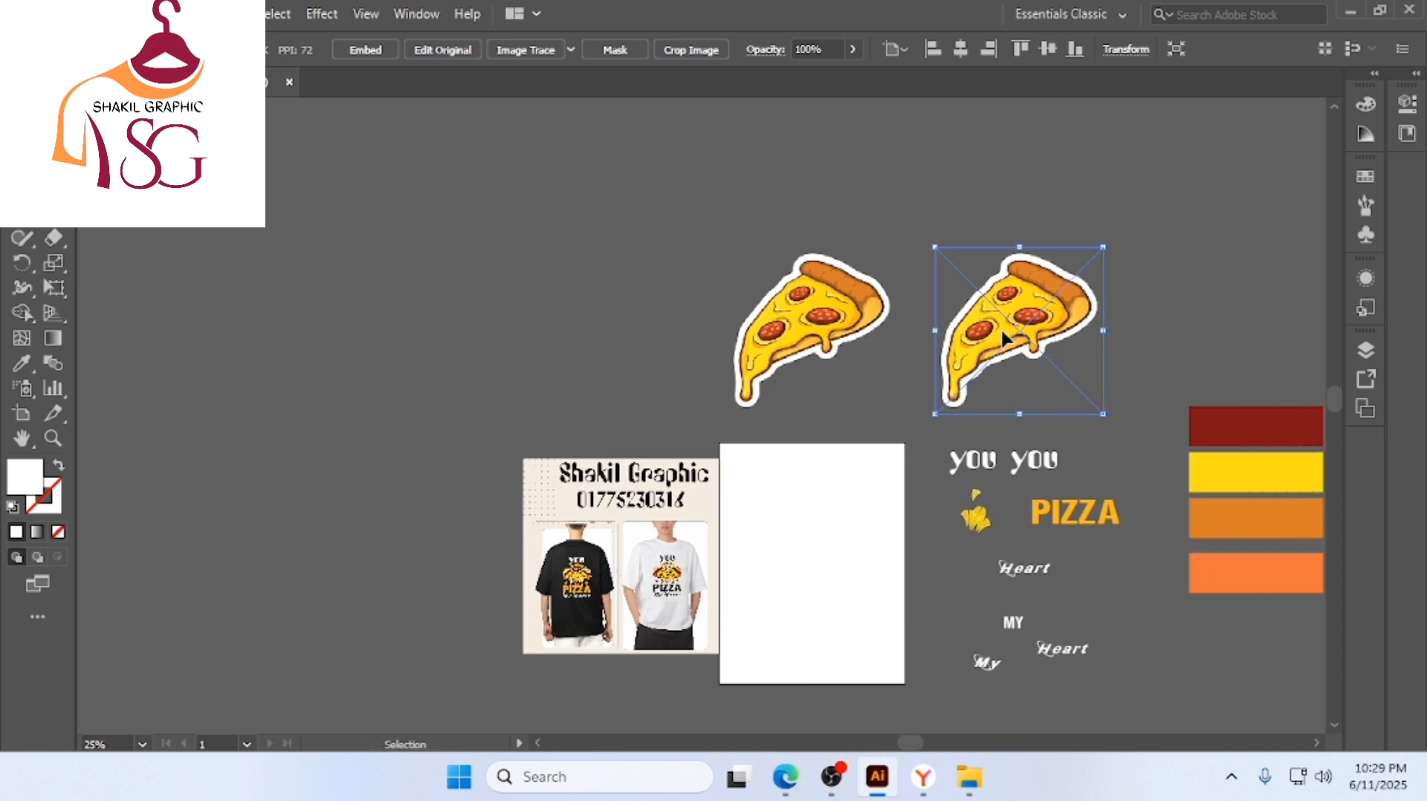
drag(1003, 332, 1170, 313)
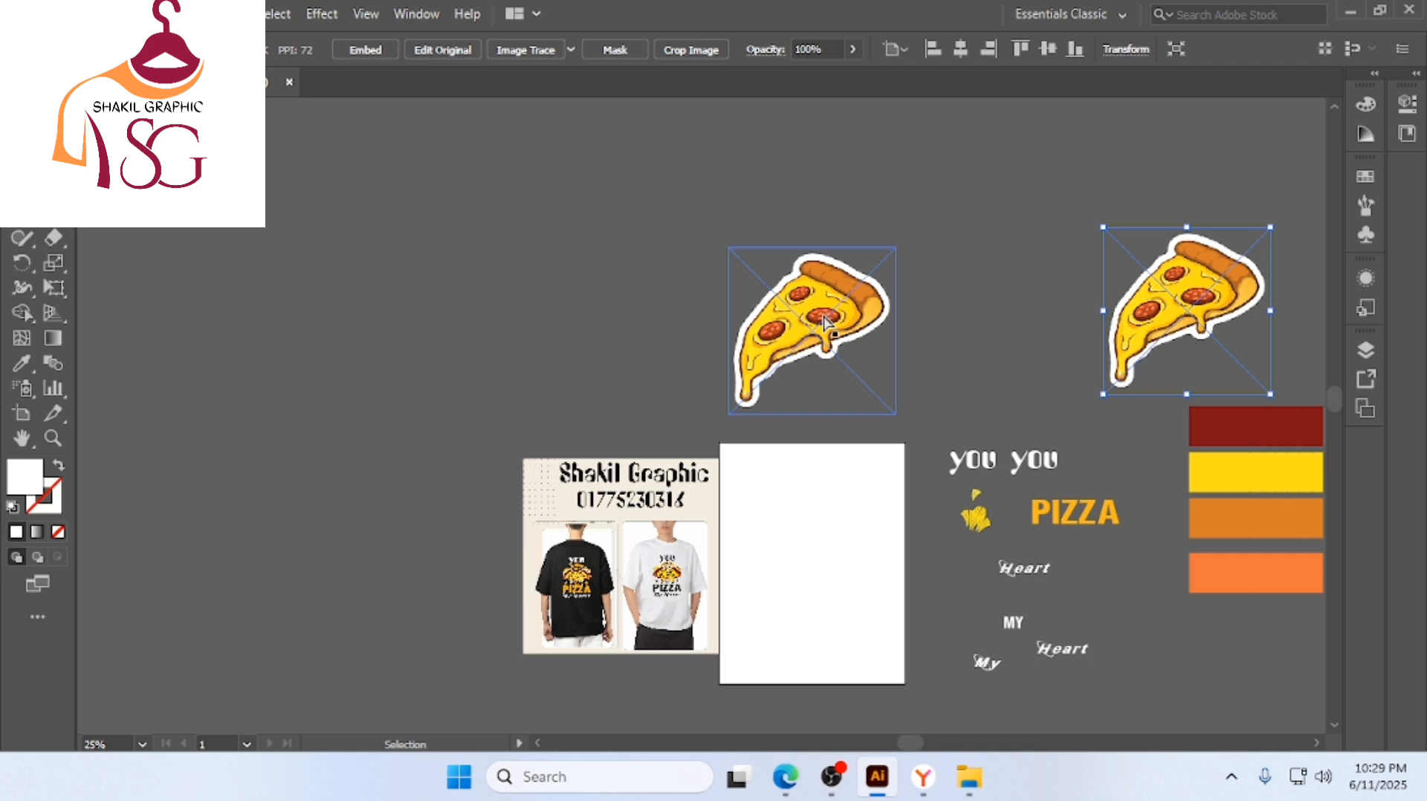
scroll(822, 318, right, 6)
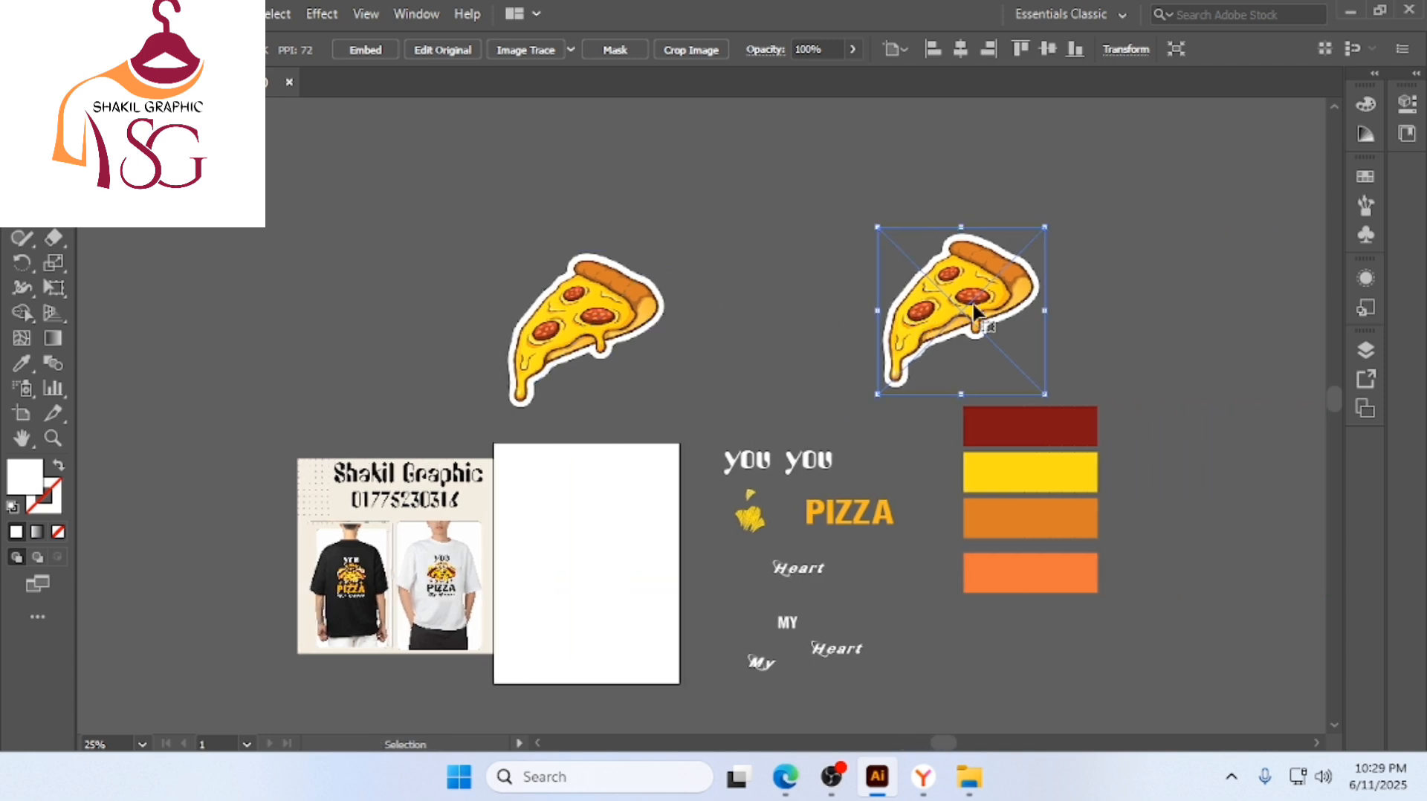
drag(984, 267, 983, 261)
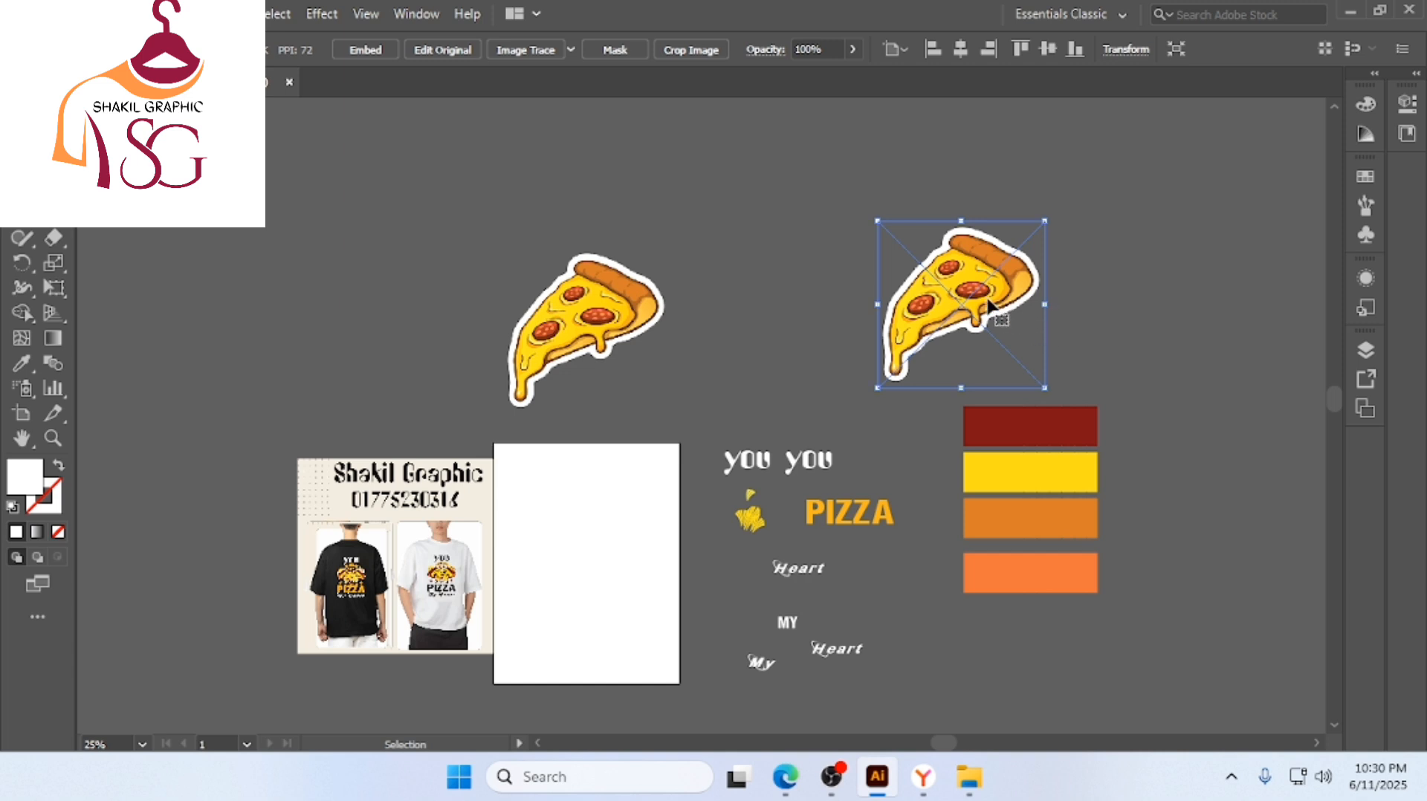
scroll(987, 298, right, 1)
scroll(903, 278, up, 1)
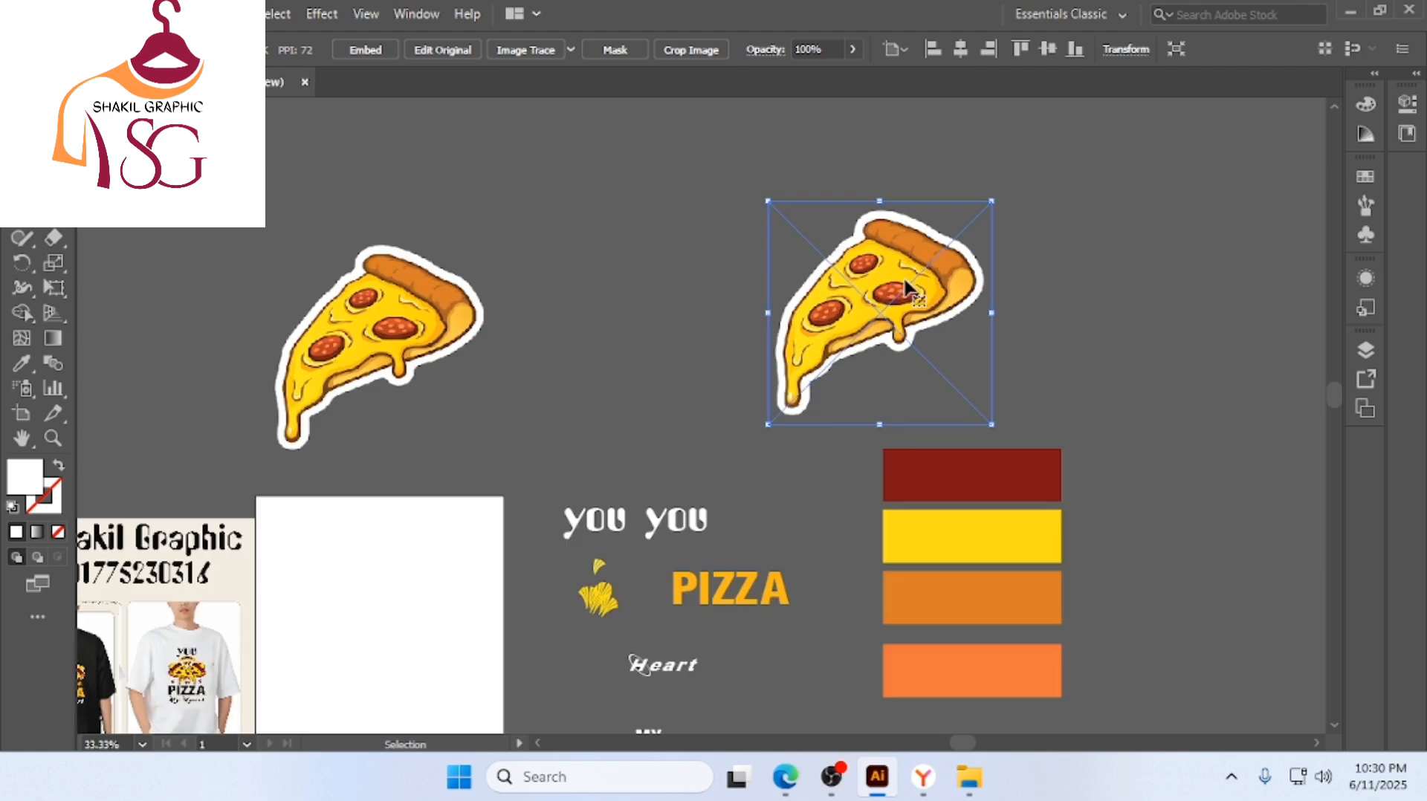
drag(903, 278, 902, 270)
Trace the copied pizza image with Image Trace using the Low Fidelity Photo preset
click(420, 14)
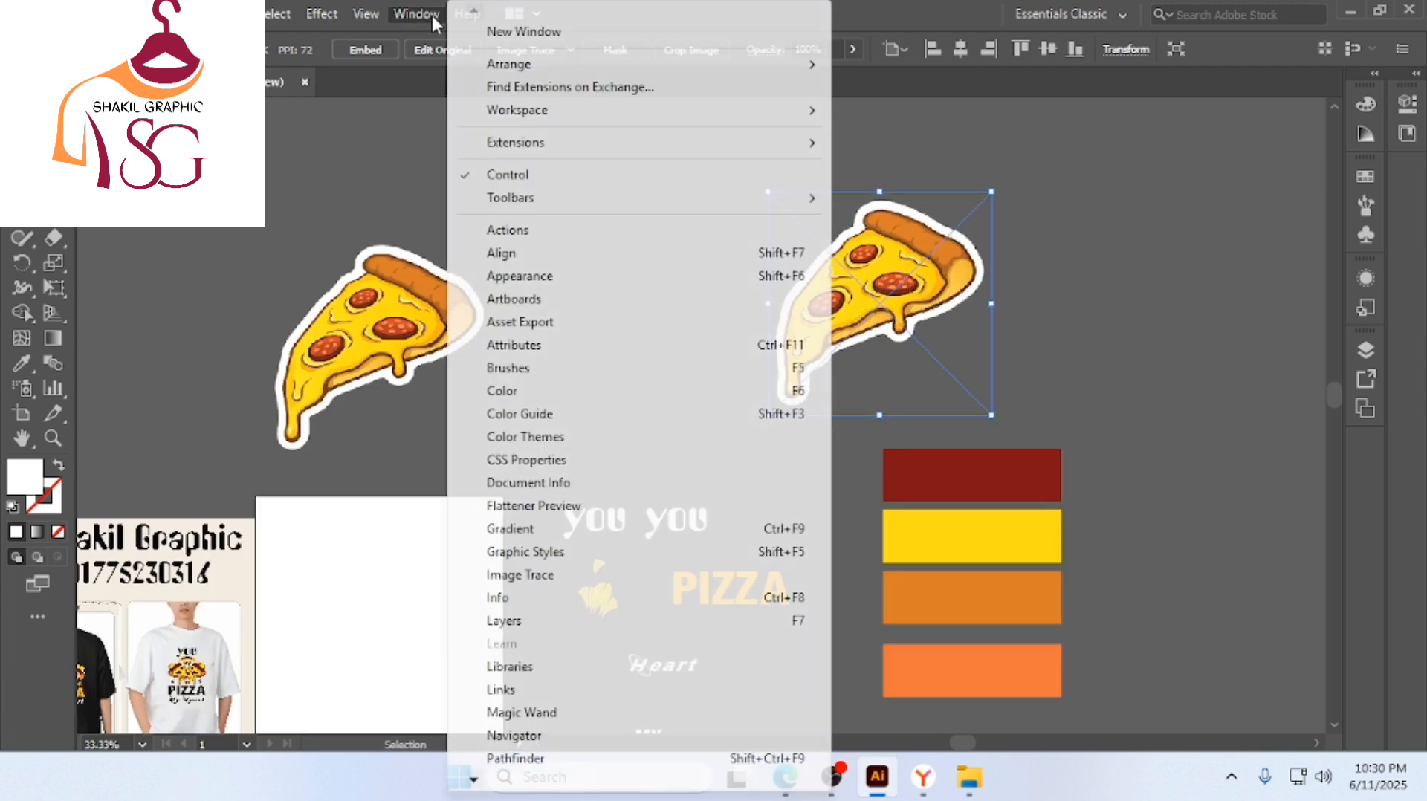
click(563, 575)
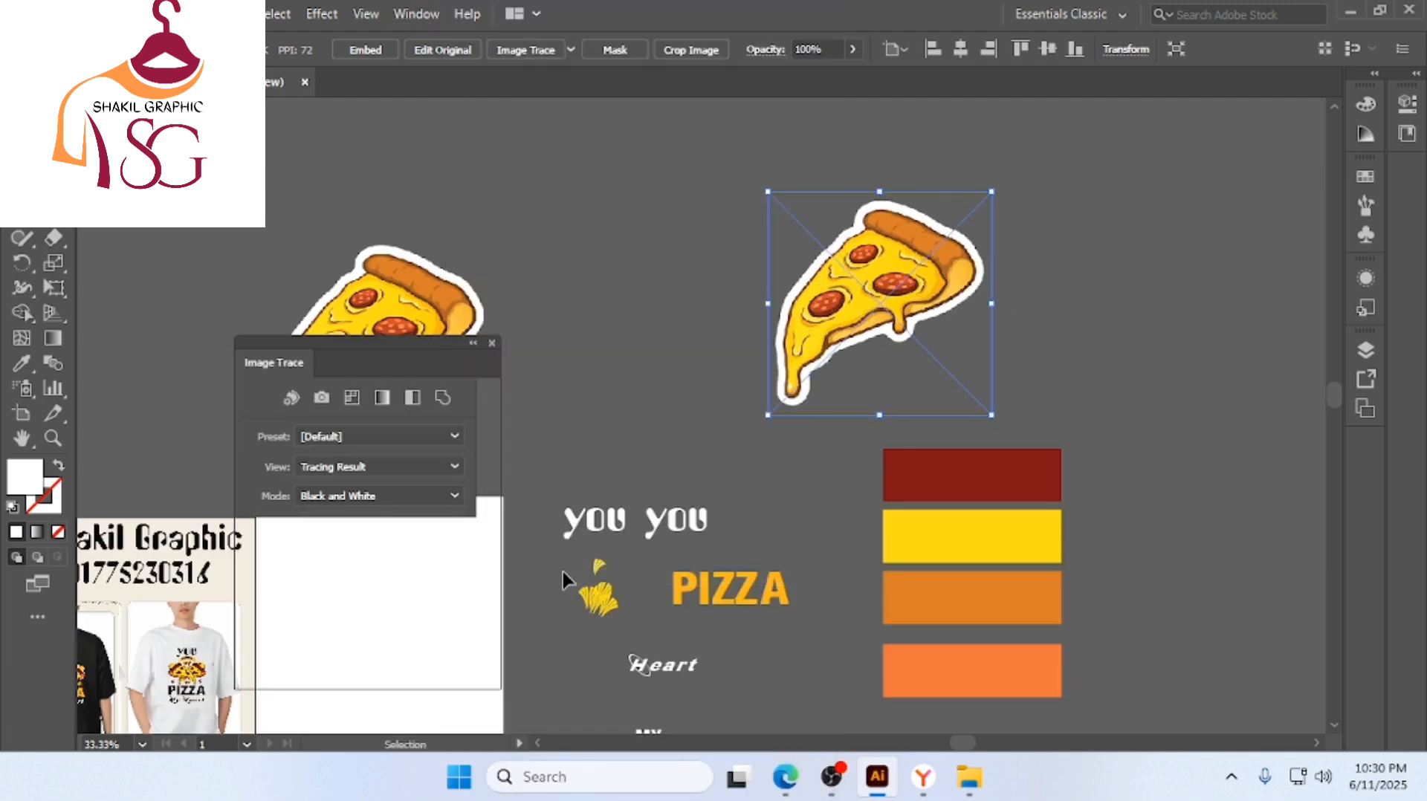
click(370, 432)
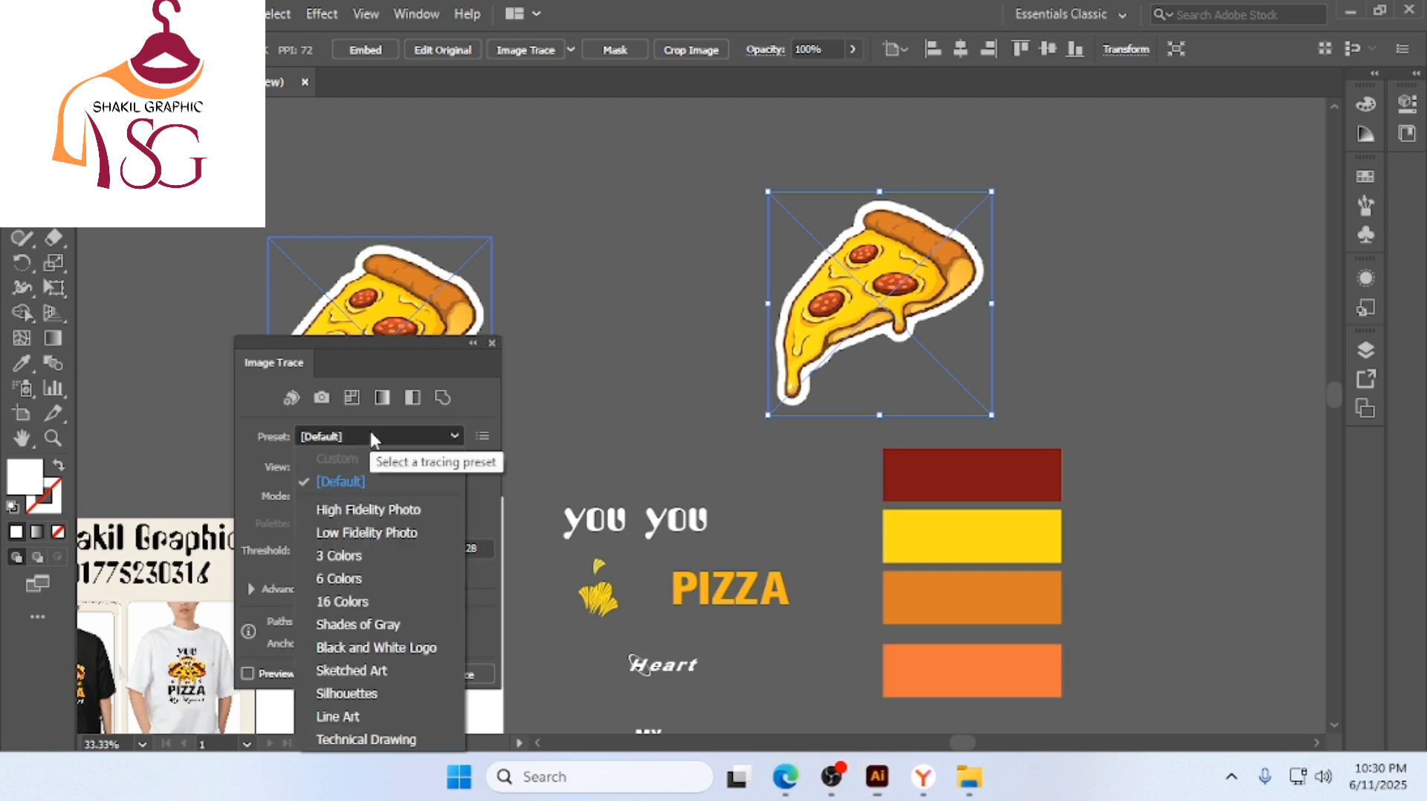
click(370, 532)
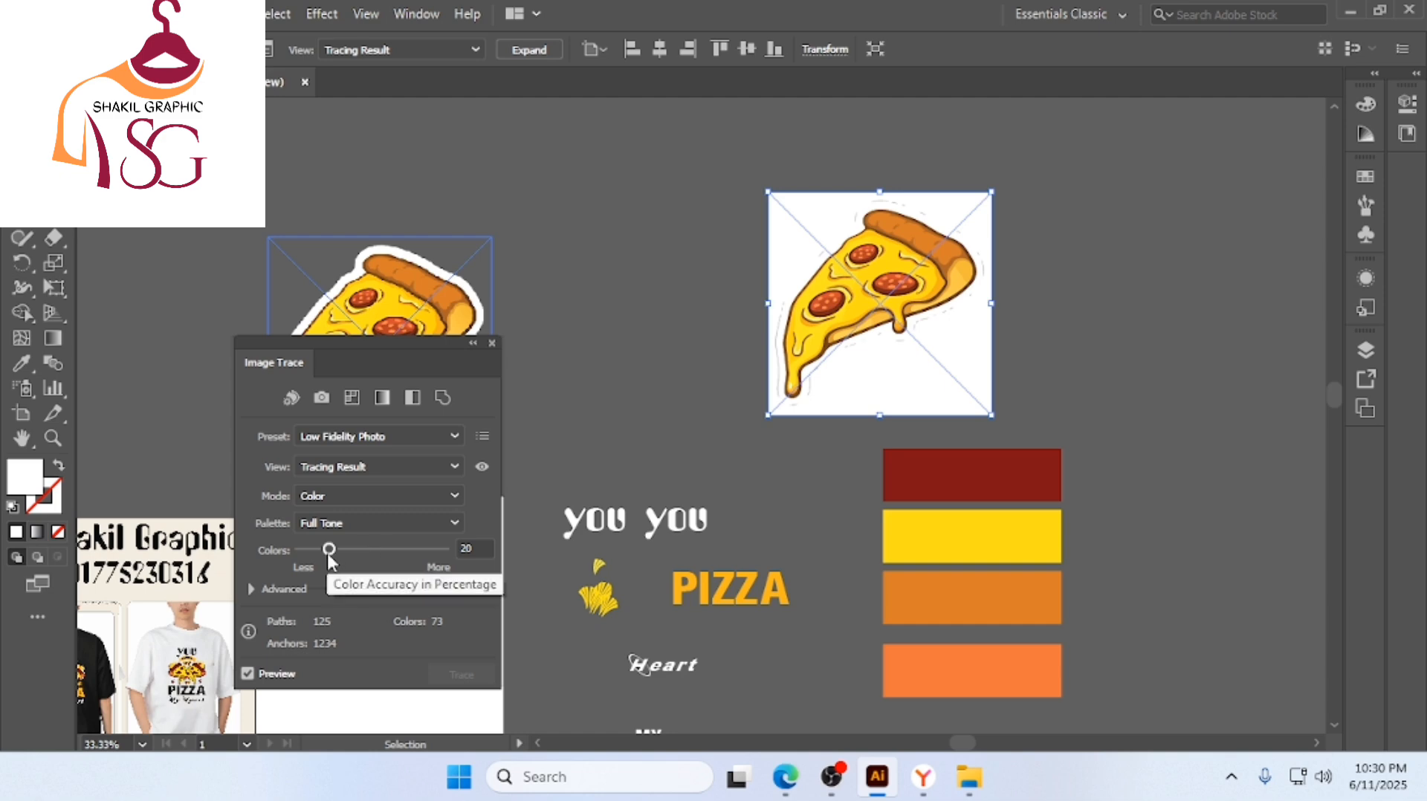
Try different Colors amounts for the pizza tracing and set the value to 8
drag(328, 555, 307, 554)
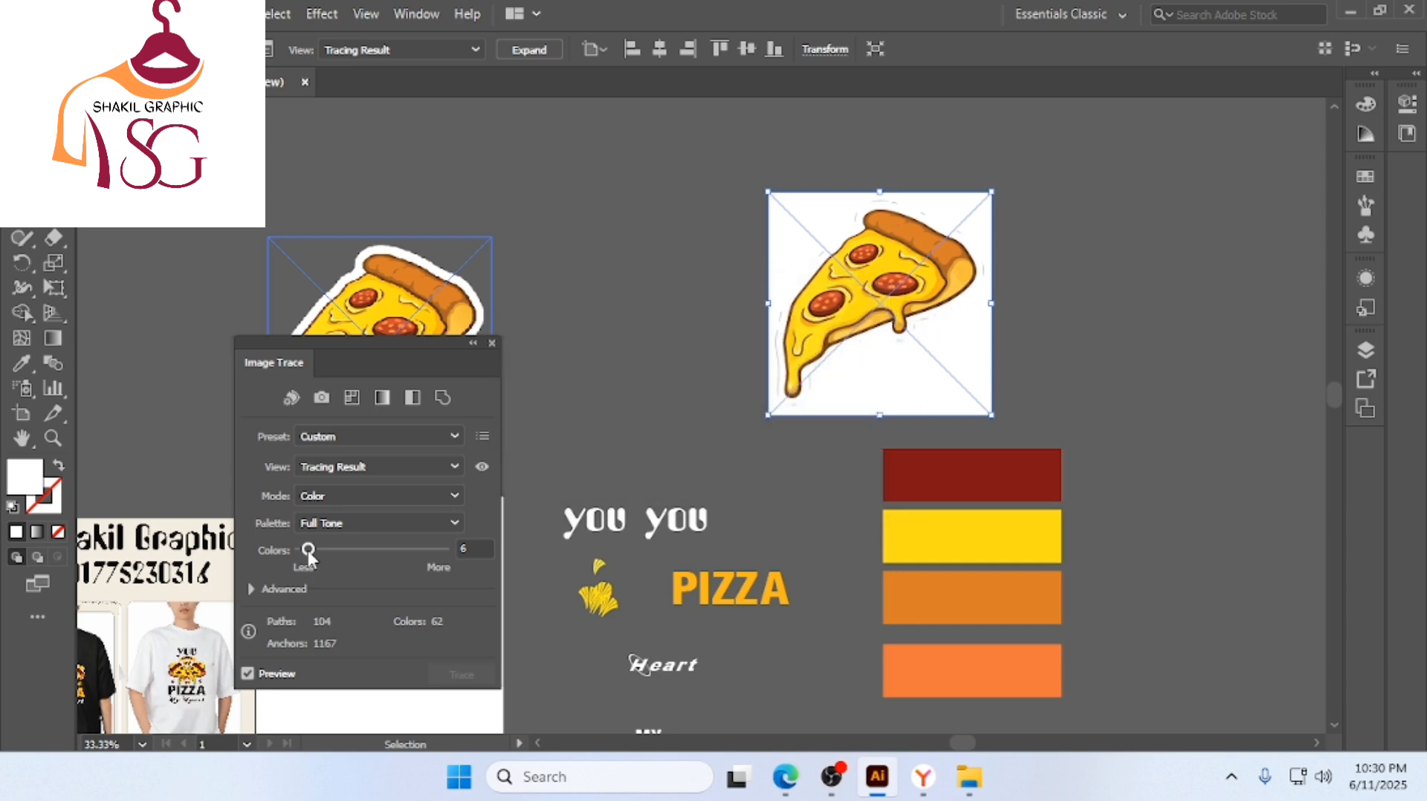
drag(308, 556, 300, 553)
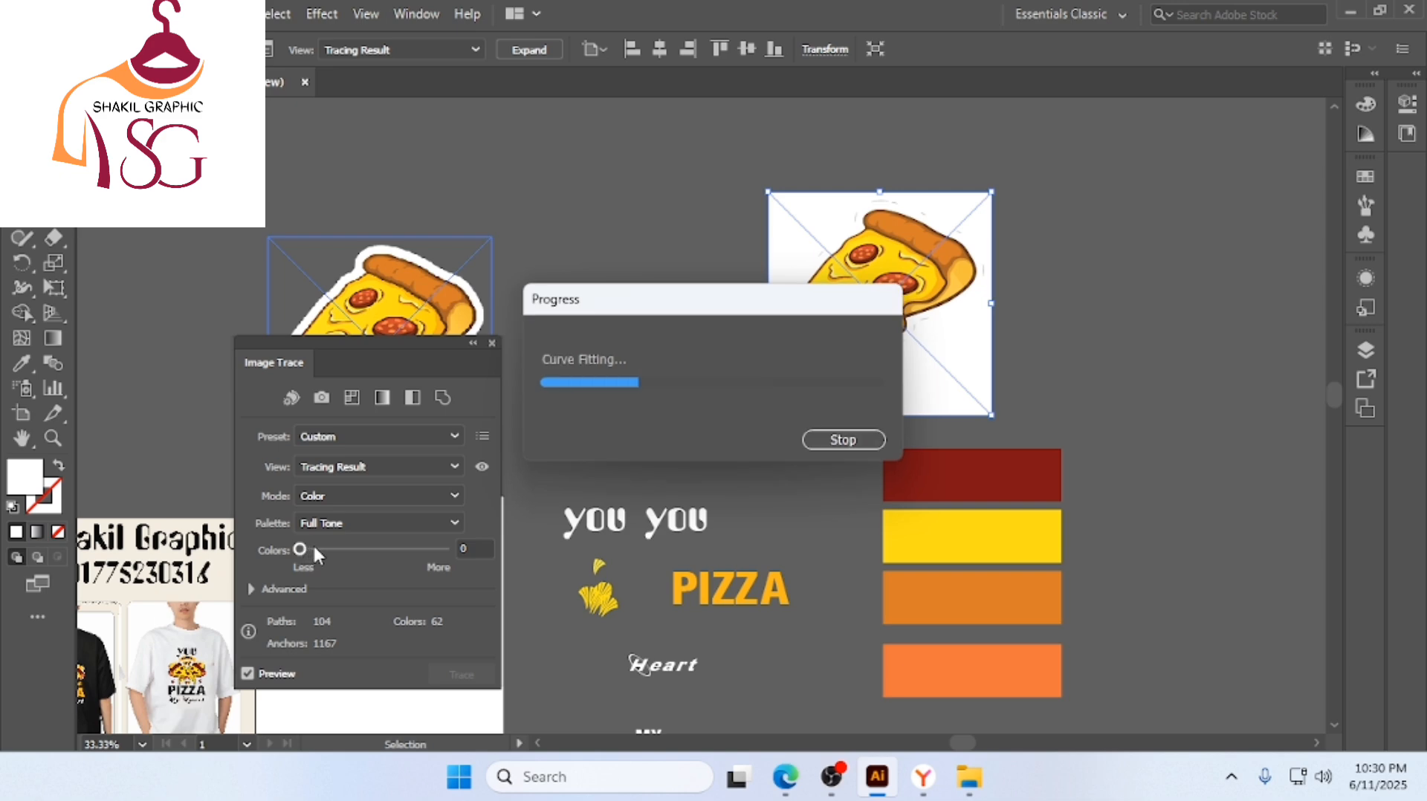
drag(300, 550, 328, 552)
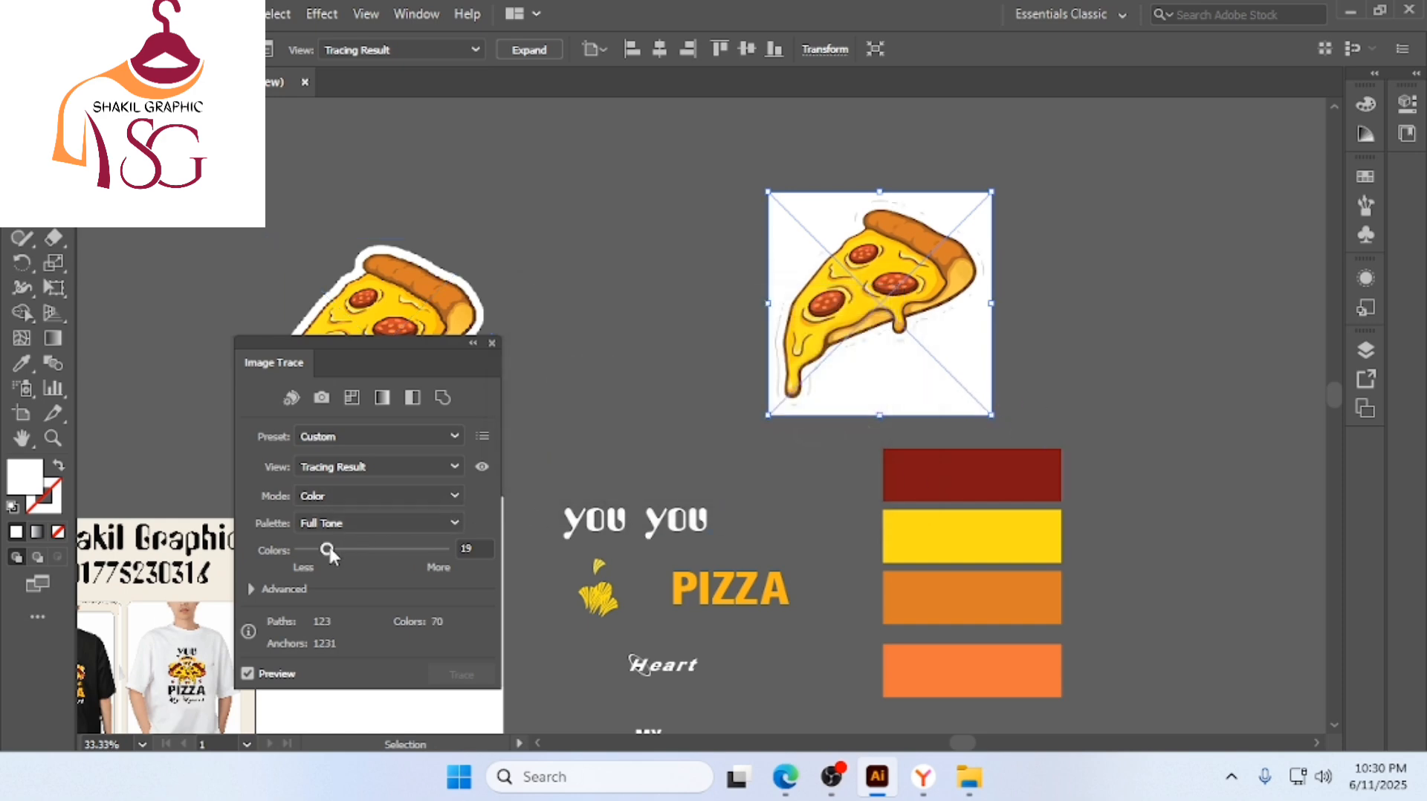
drag(327, 549, 312, 552)
Expand the pizza tracing into vector paths, ungroup the result and deselect it
scroll(971, 324, right, 1)
scroll(937, 303, up, 1)
scroll(931, 303, up, 1)
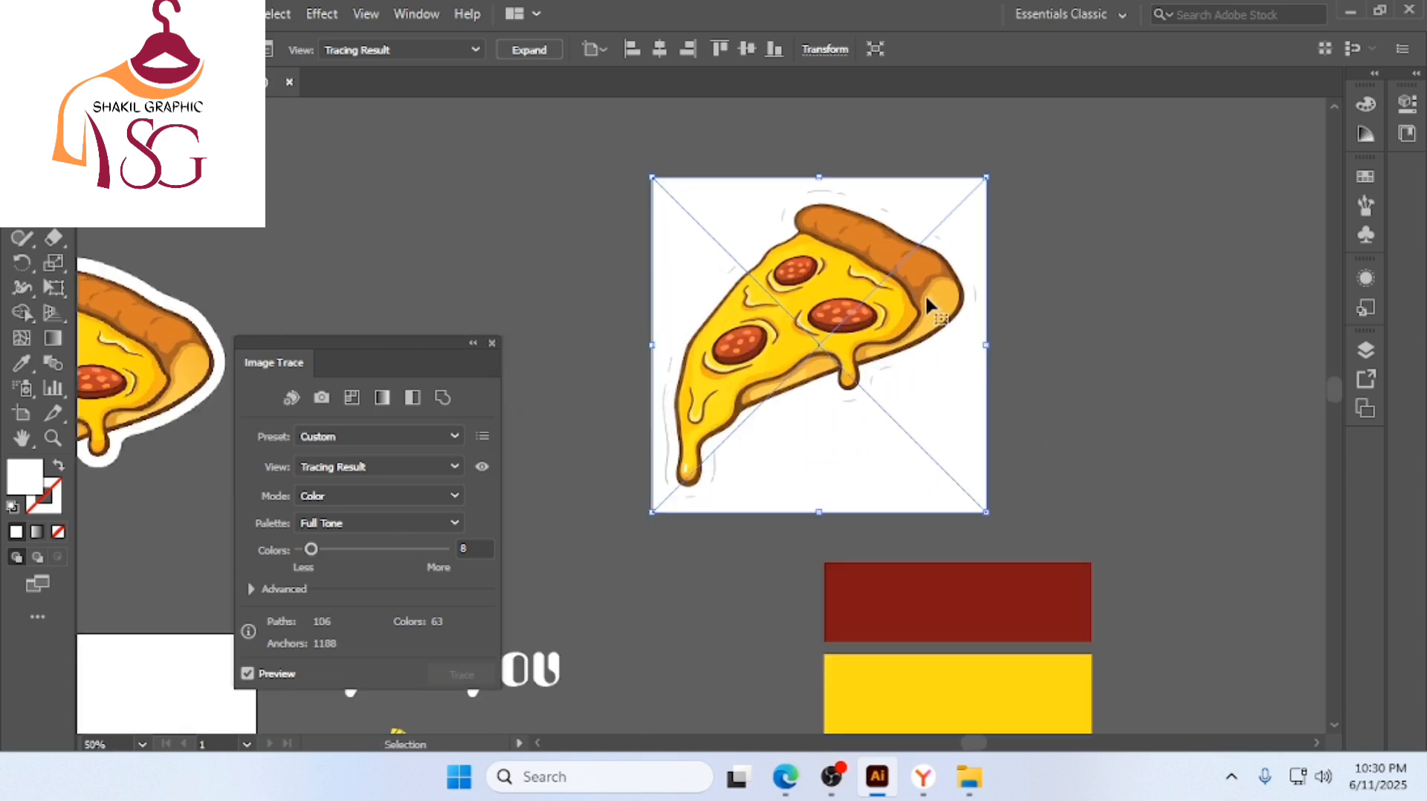
click(530, 50)
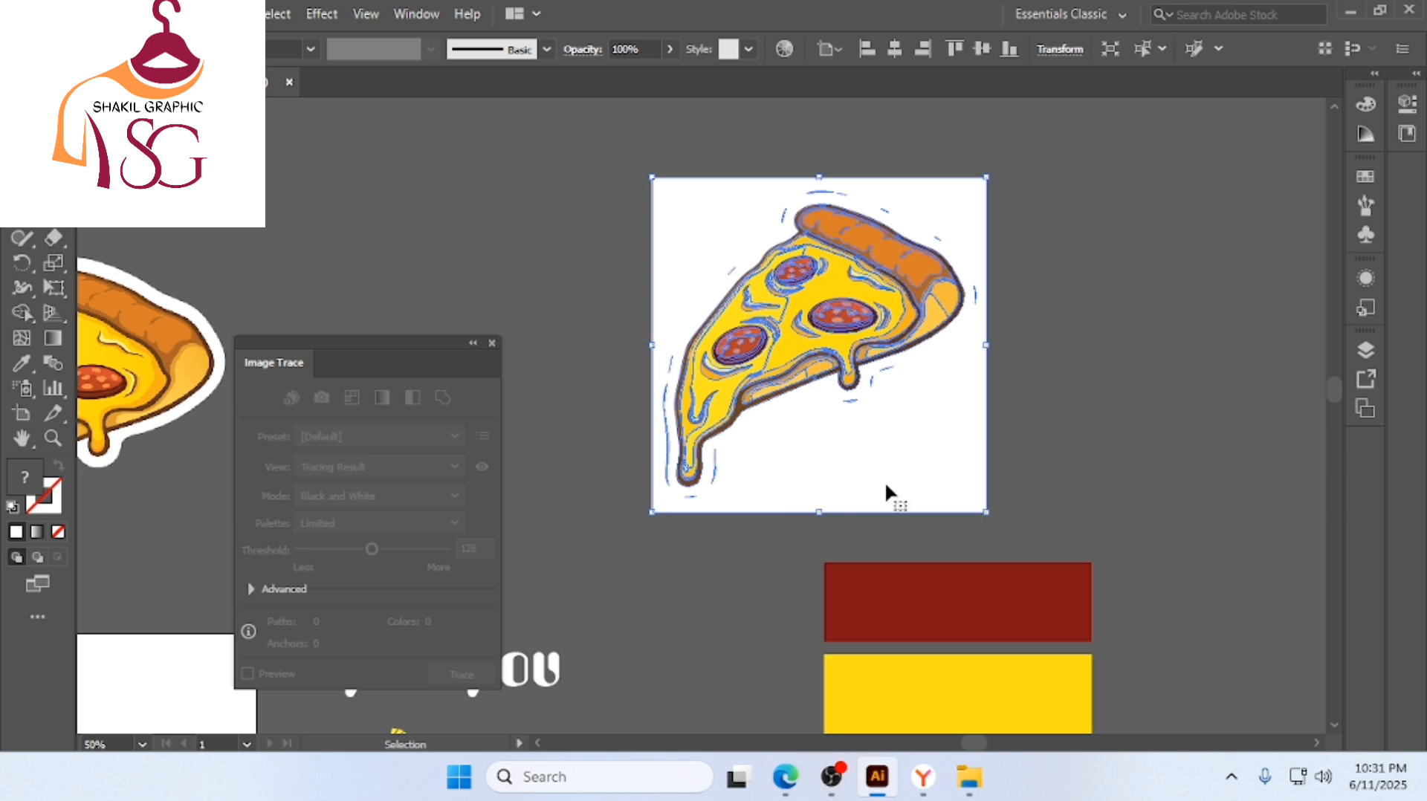
right_click(889, 435)
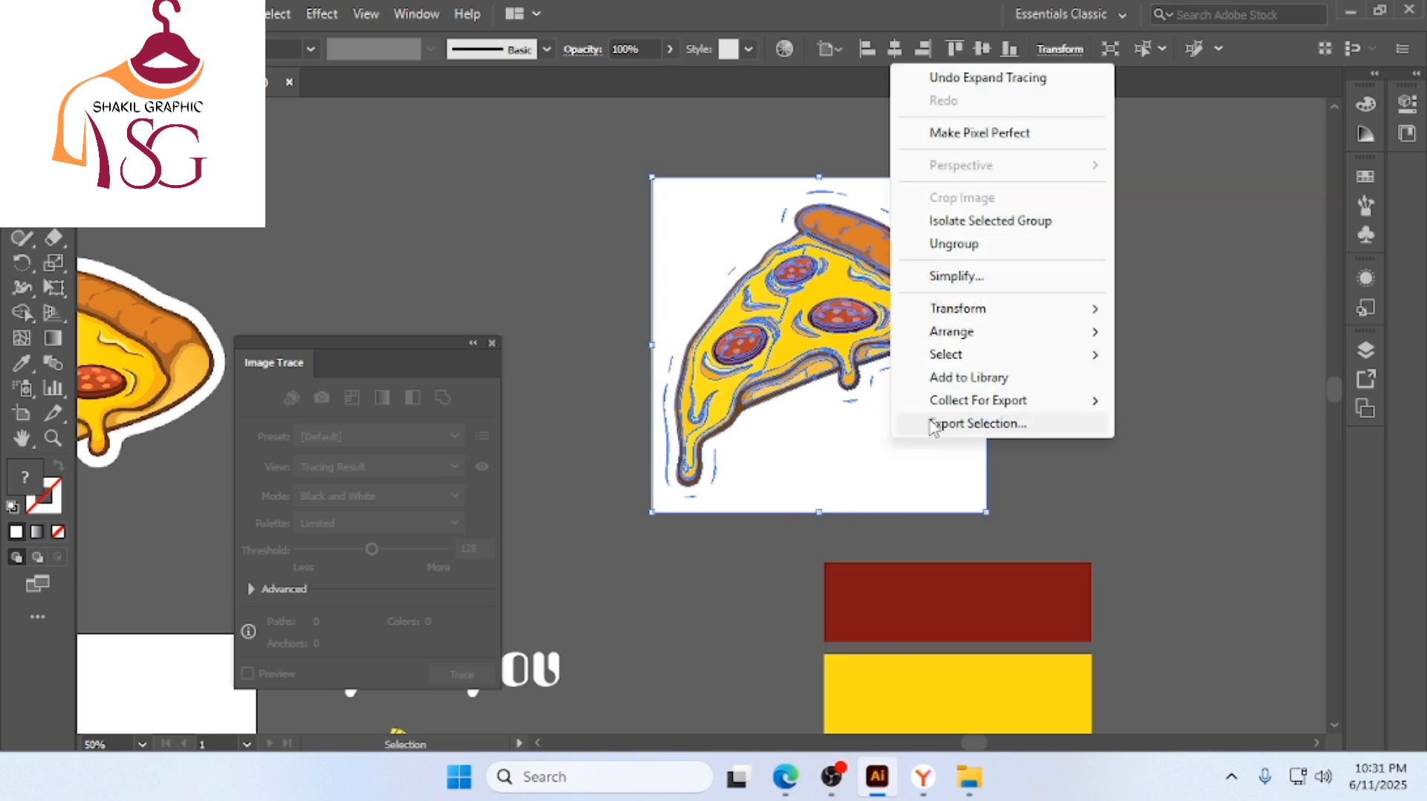
click(974, 250)
click(1034, 347)
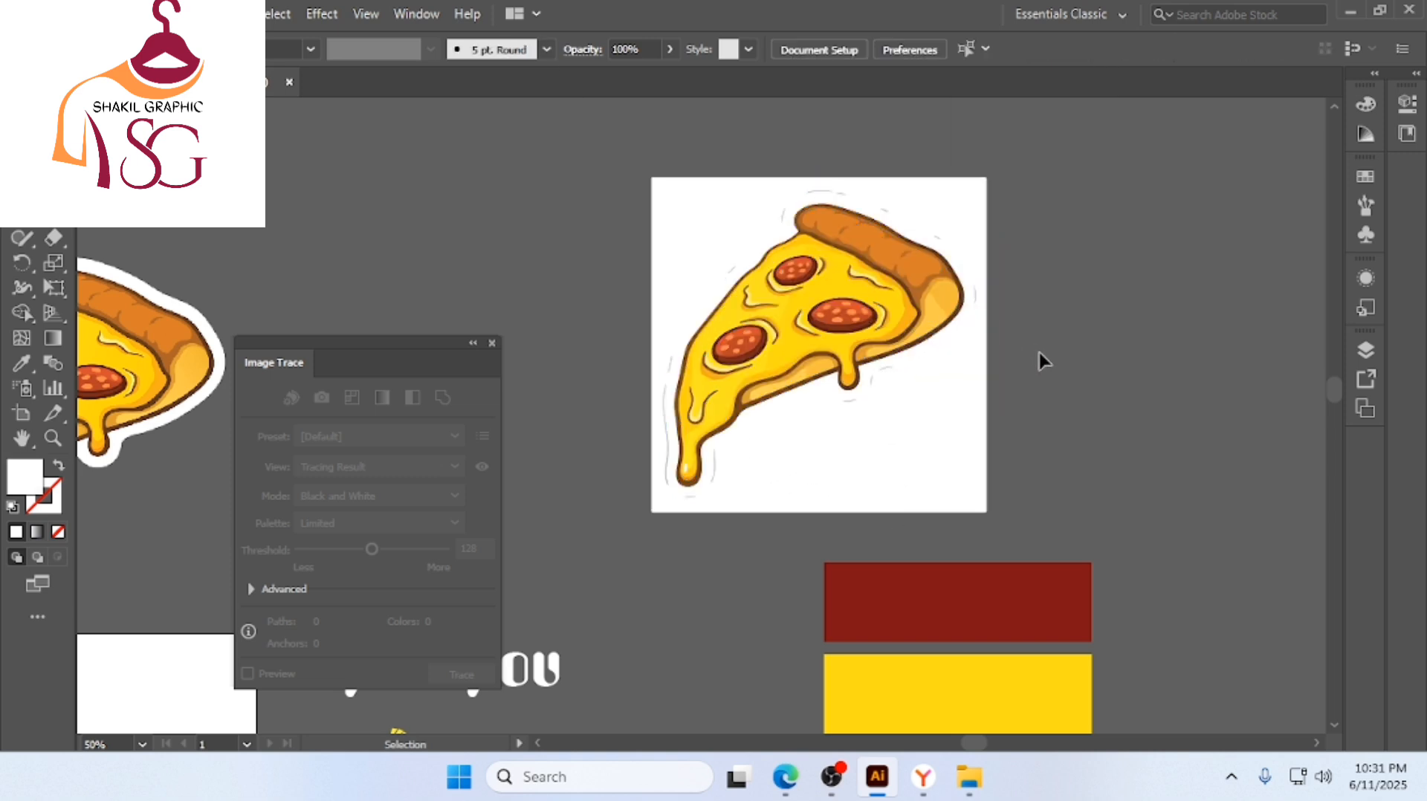
Delete the white background square behind the traced pizza slice
click(895, 466)
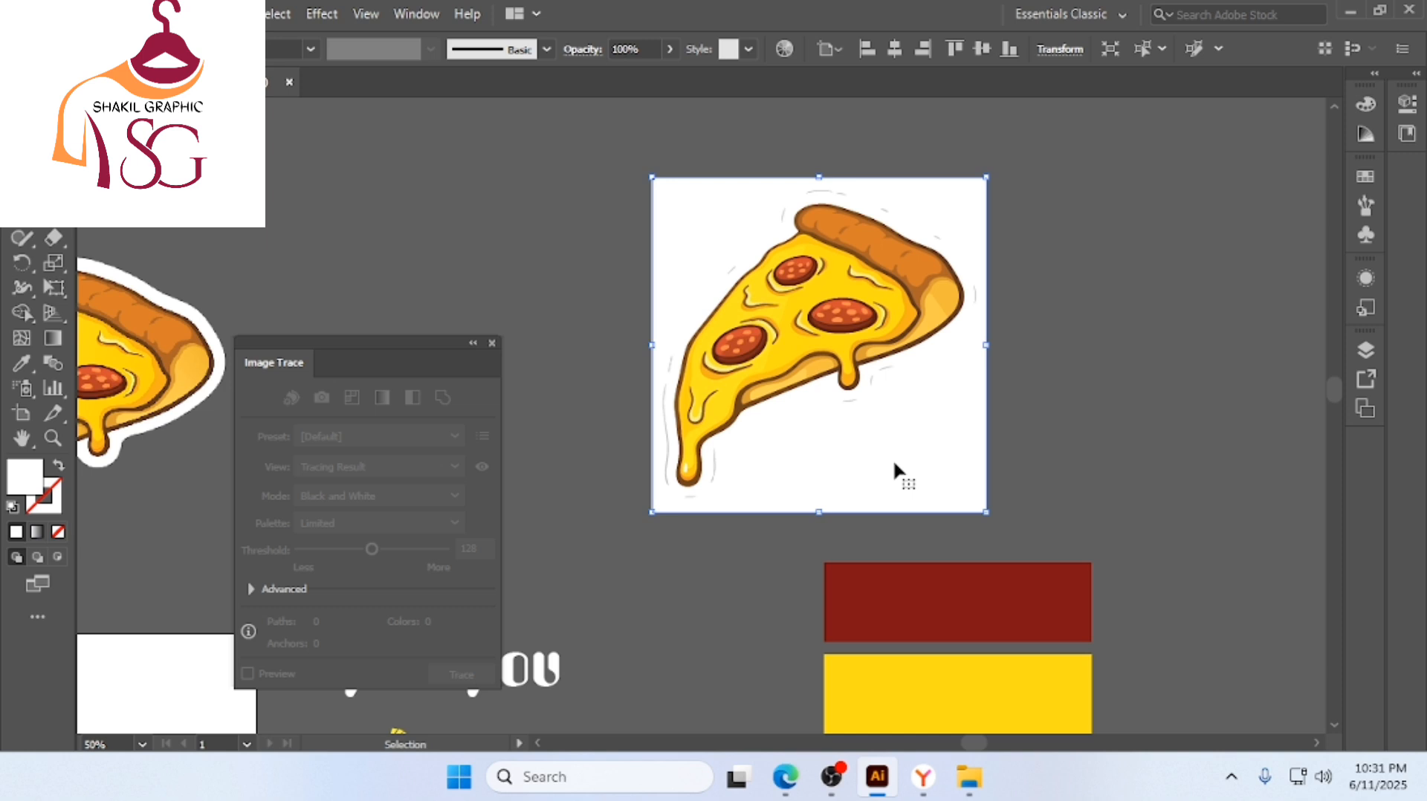
key(Delete)
scroll(797, 476, down, 2)
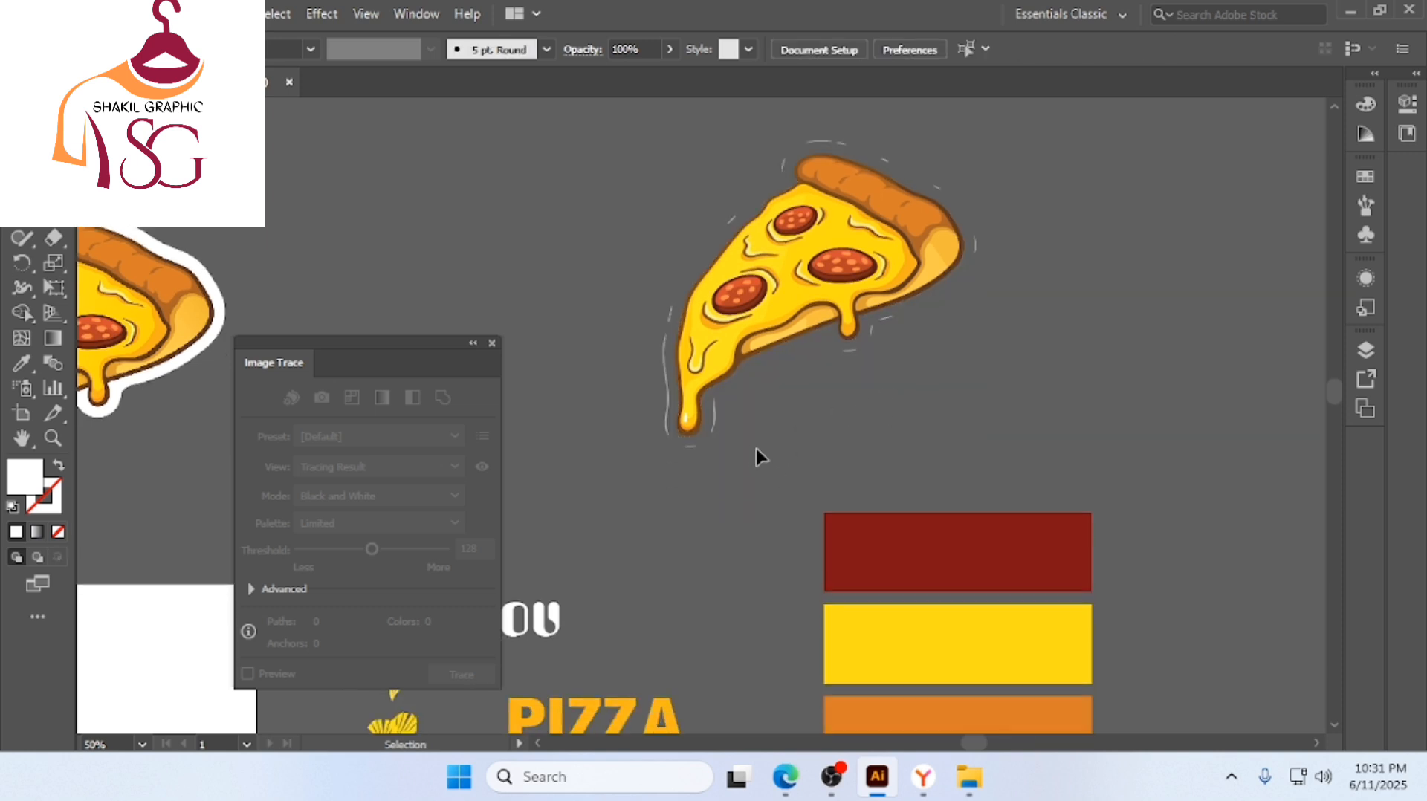
Delete the stray grey outline fragments around the traced slice's tip and along its outer left edge
click(712, 409)
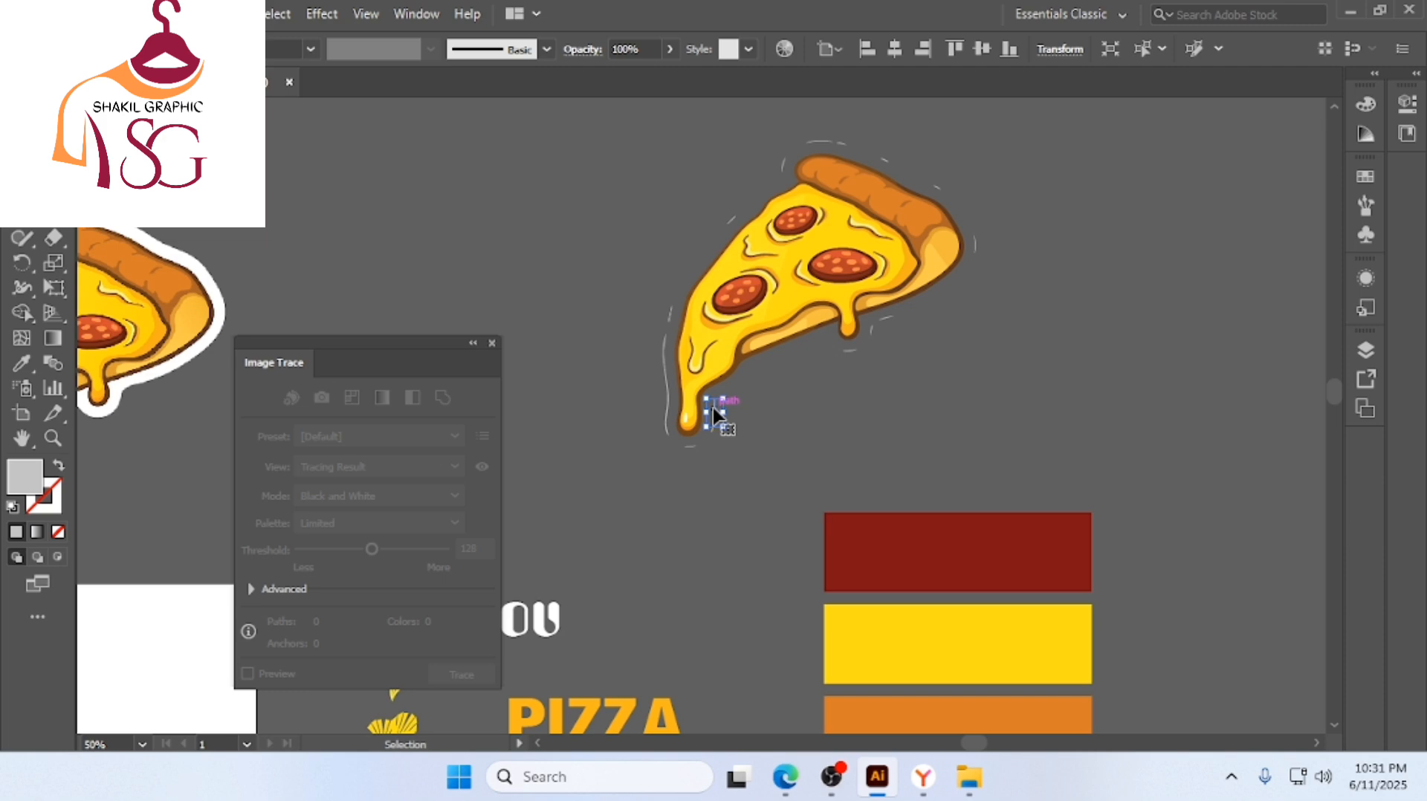
key(Delete)
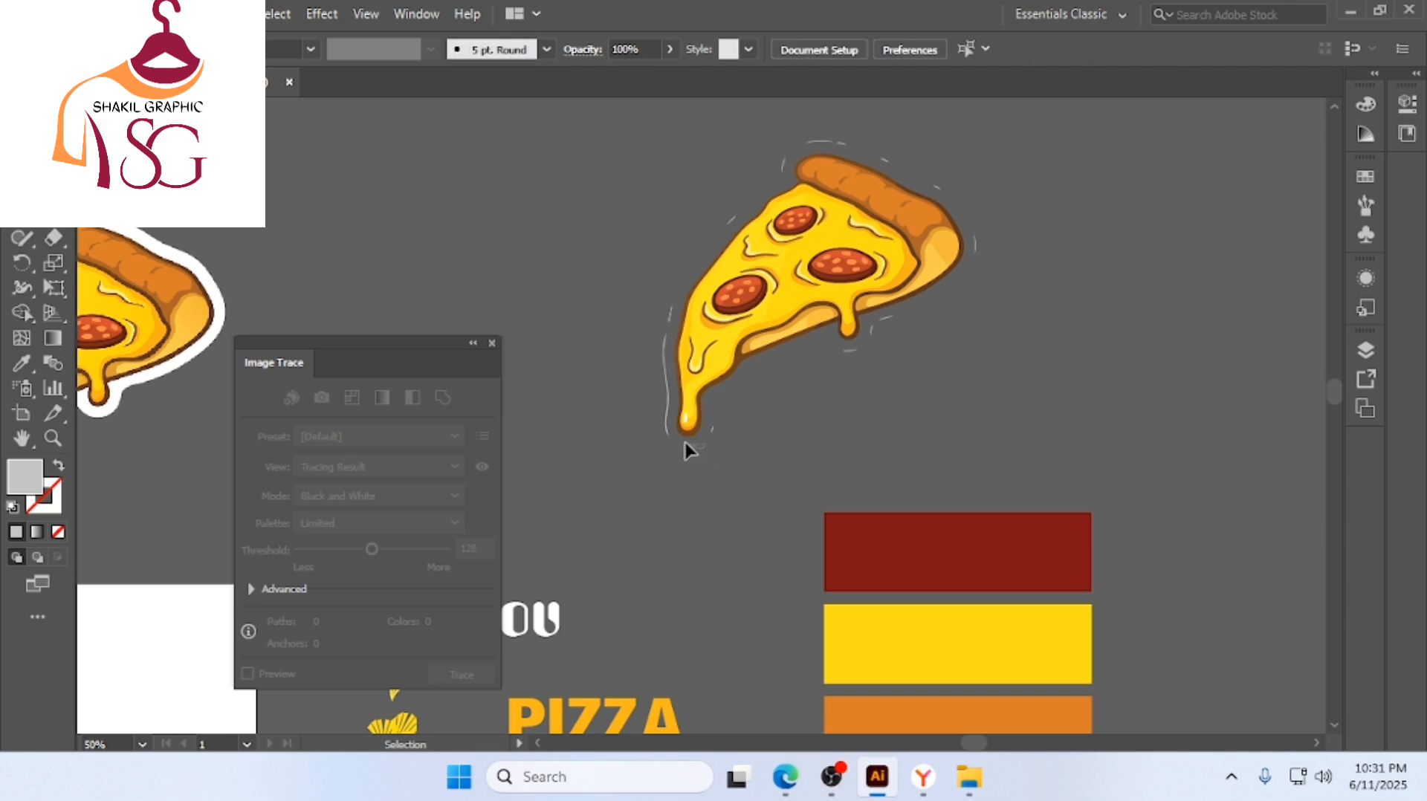
click(689, 447)
click(706, 424)
key(Delete)
drag(659, 383, 672, 452)
key(Delete)
drag(727, 223, 740, 227)
drag(640, 278, 673, 325)
key(Delete)
drag(779, 171, 785, 176)
key(Delete)
Delete the remaining stray outline fragments around the slice's crust and below the dripping cheese
drag(856, 145, 953, 195)
key(Delete)
key(Delete)
key(Delete)
key(Delete)
scroll(1000, 282, down, 2)
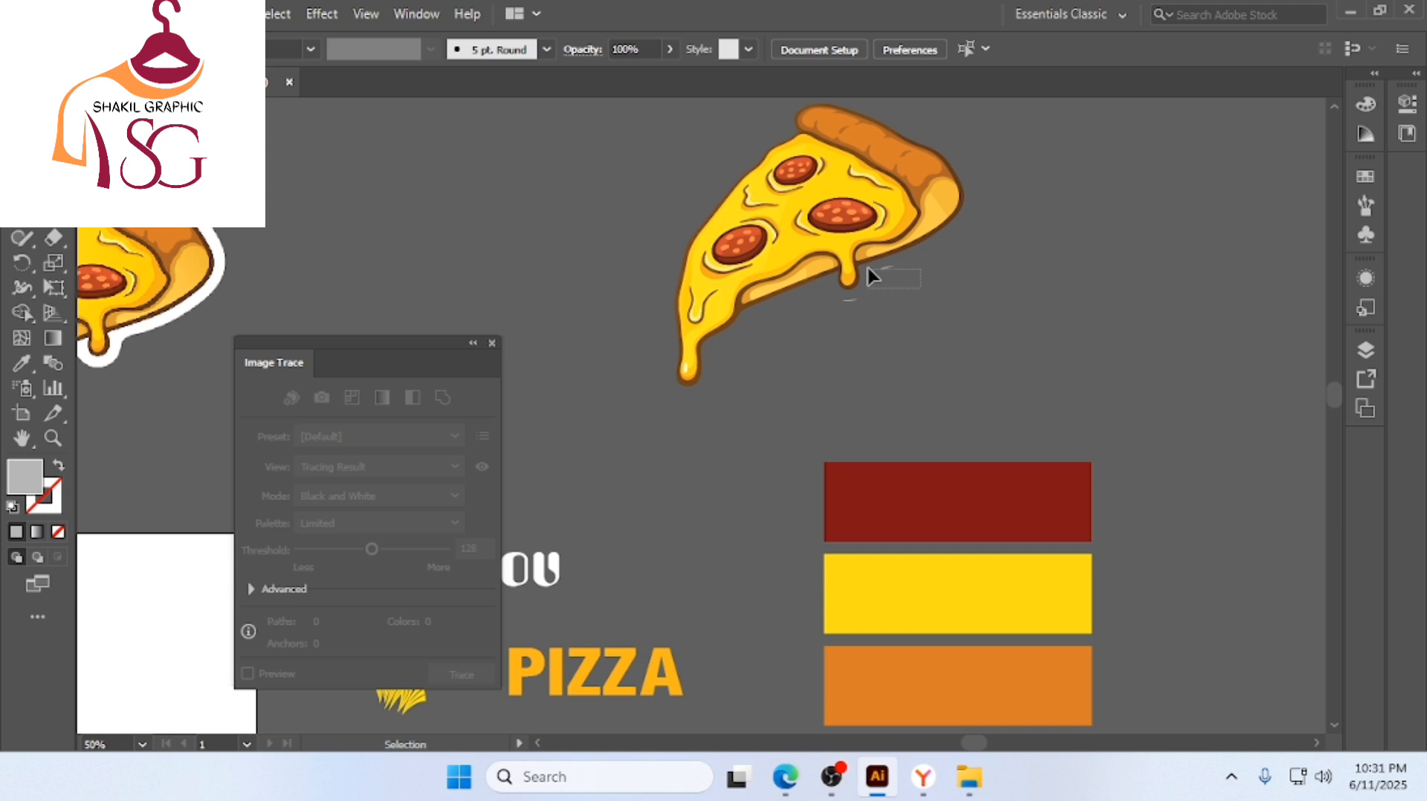
drag(868, 266, 842, 243)
key(Delete)
scroll(895, 289, down, 2)
key(Delete)
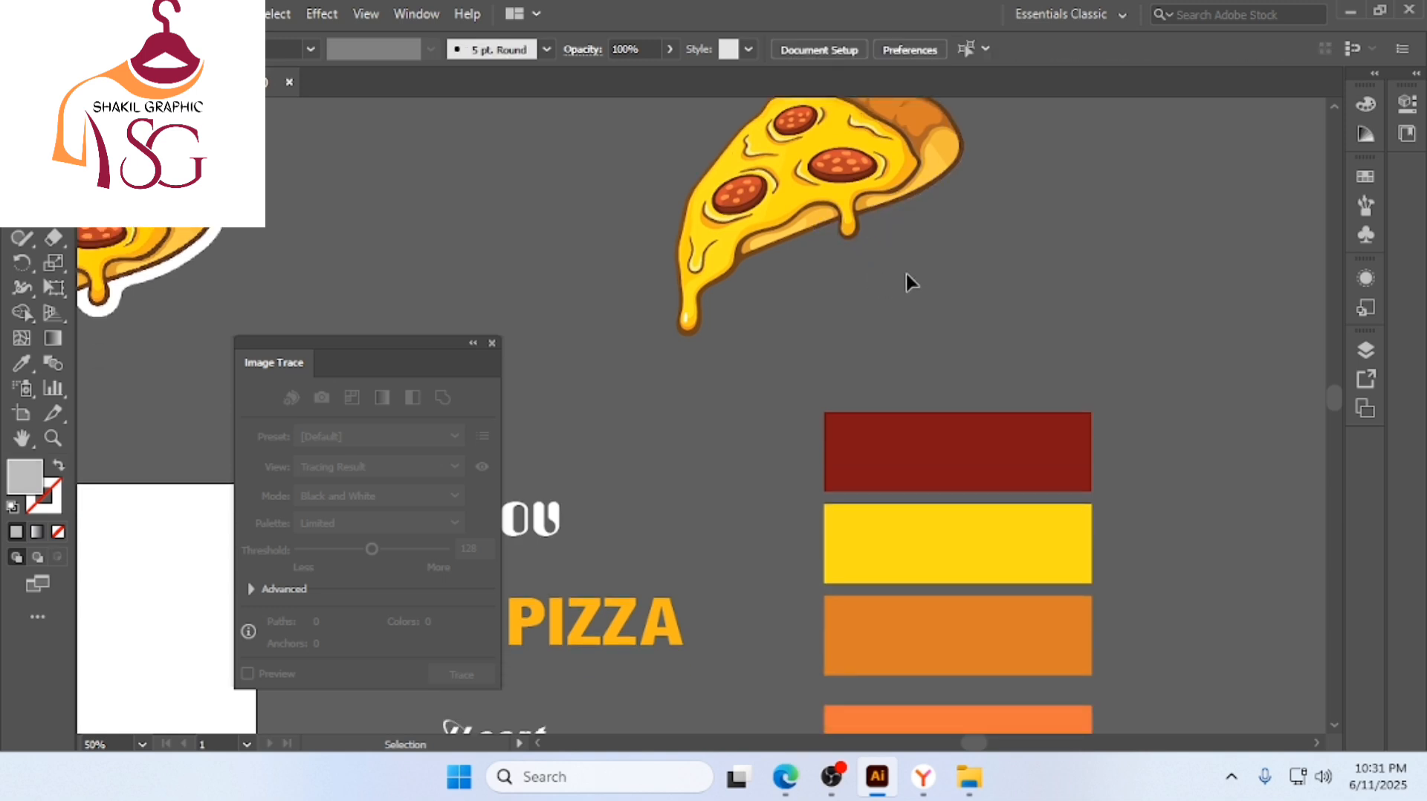
scroll(905, 270, up, 2)
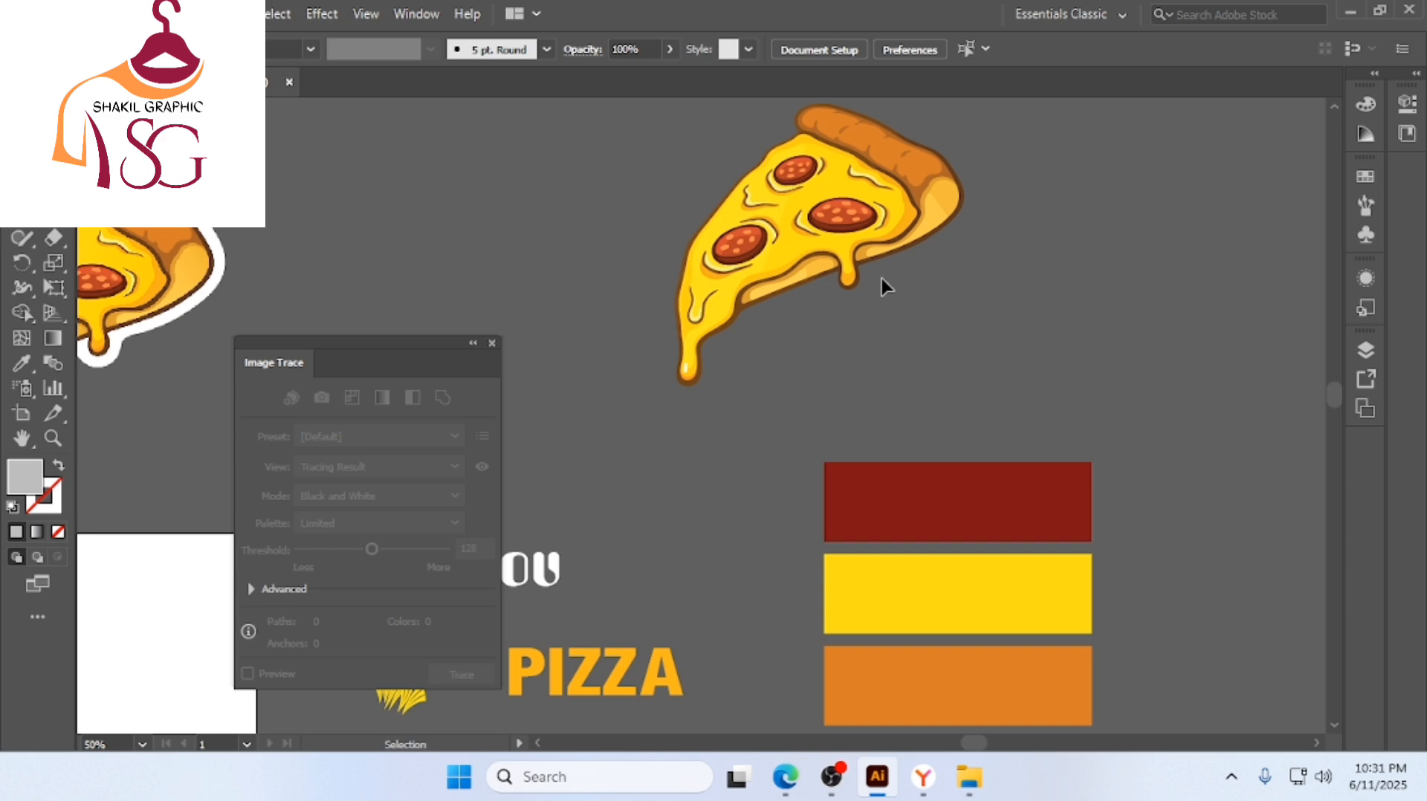
scroll(858, 245, down, 1)
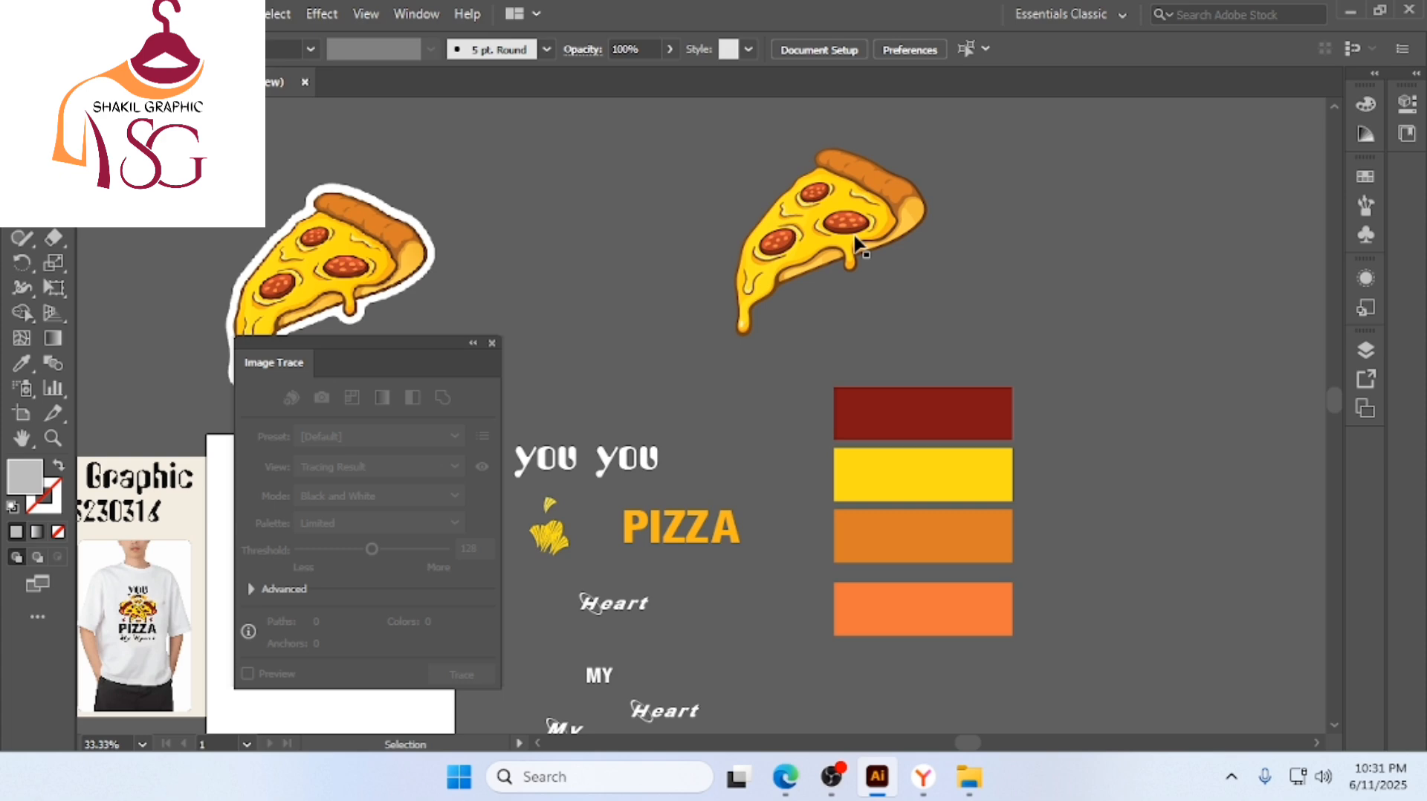
scroll(856, 243, up, 3)
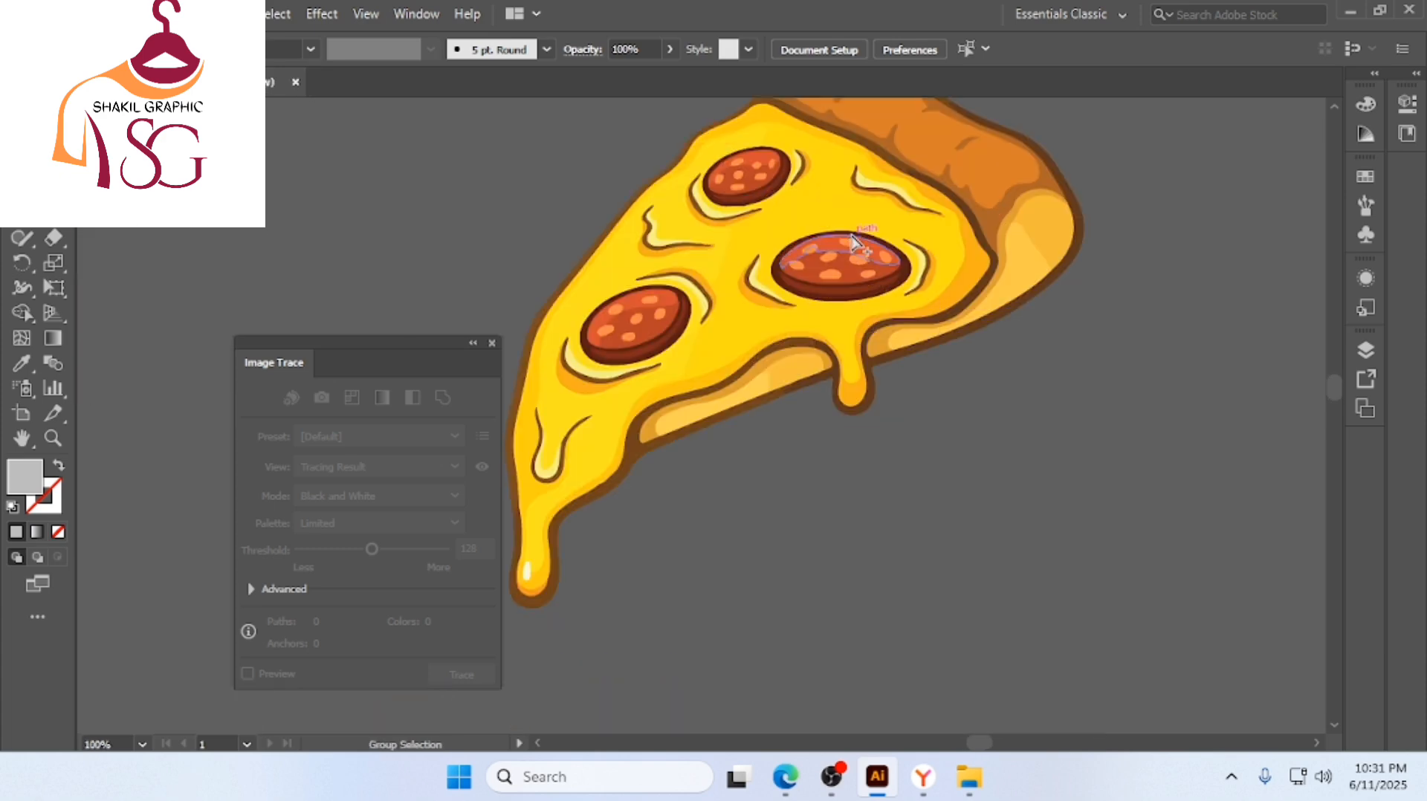
scroll(852, 239, down, 3)
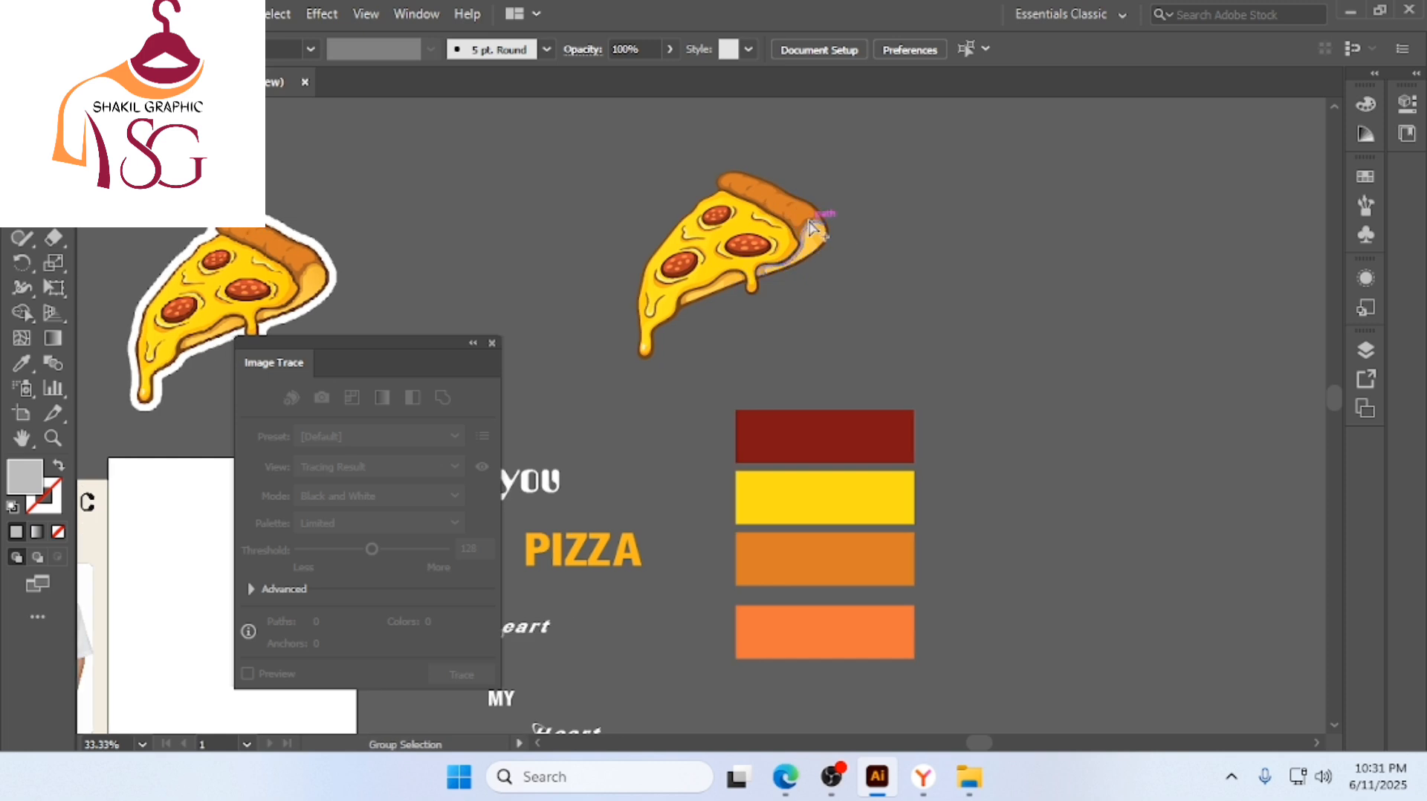
scroll(813, 227, up, 1)
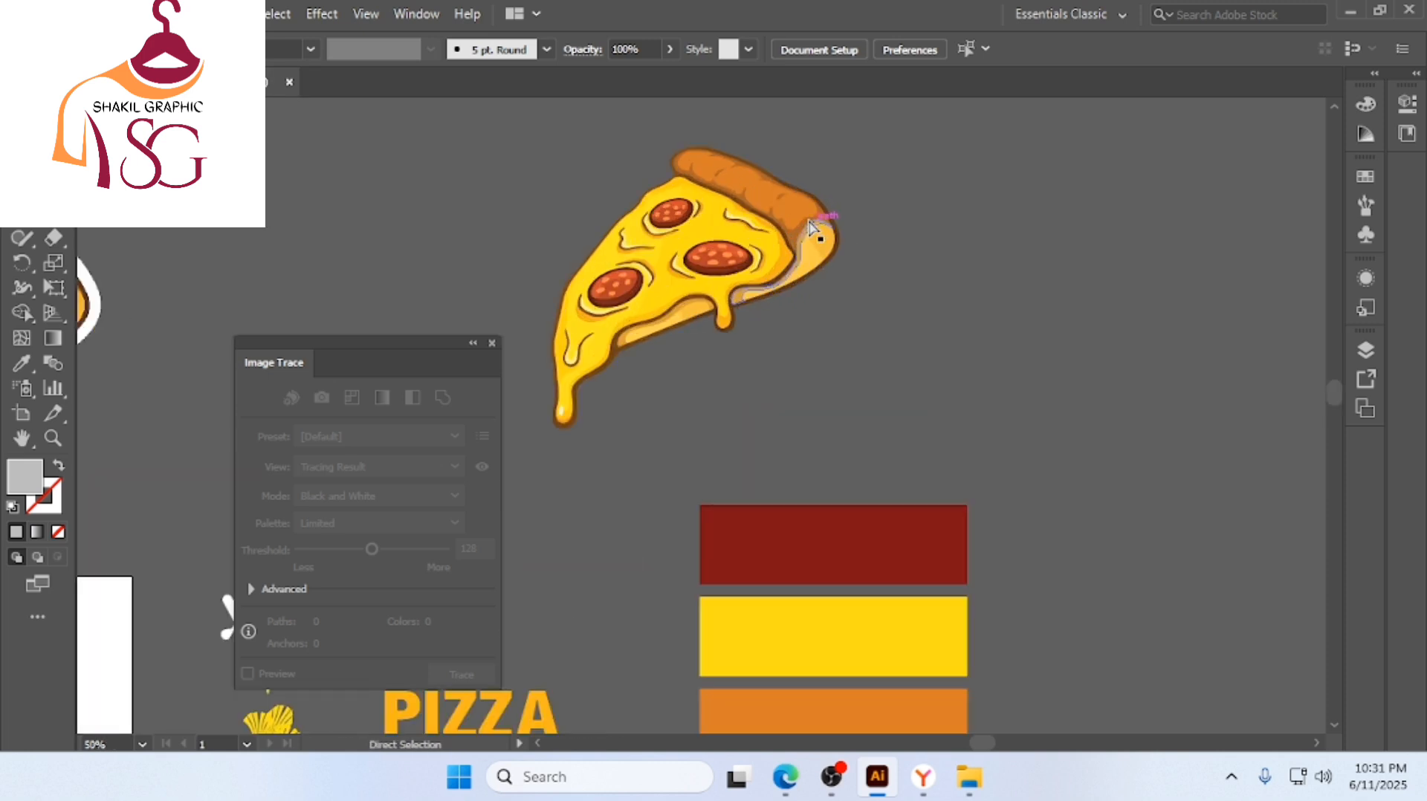
drag(812, 227, 795, 179)
click(777, 153)
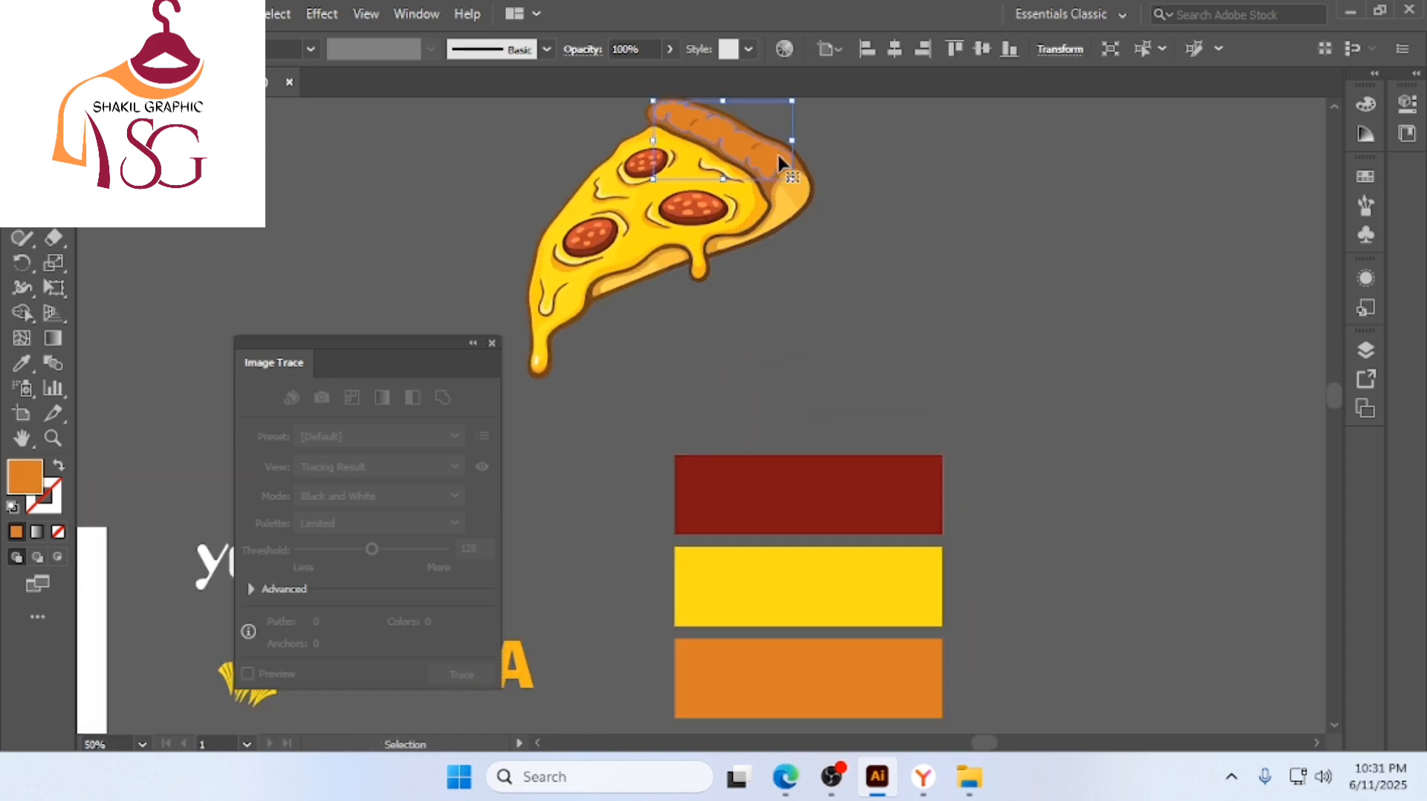
key(p)
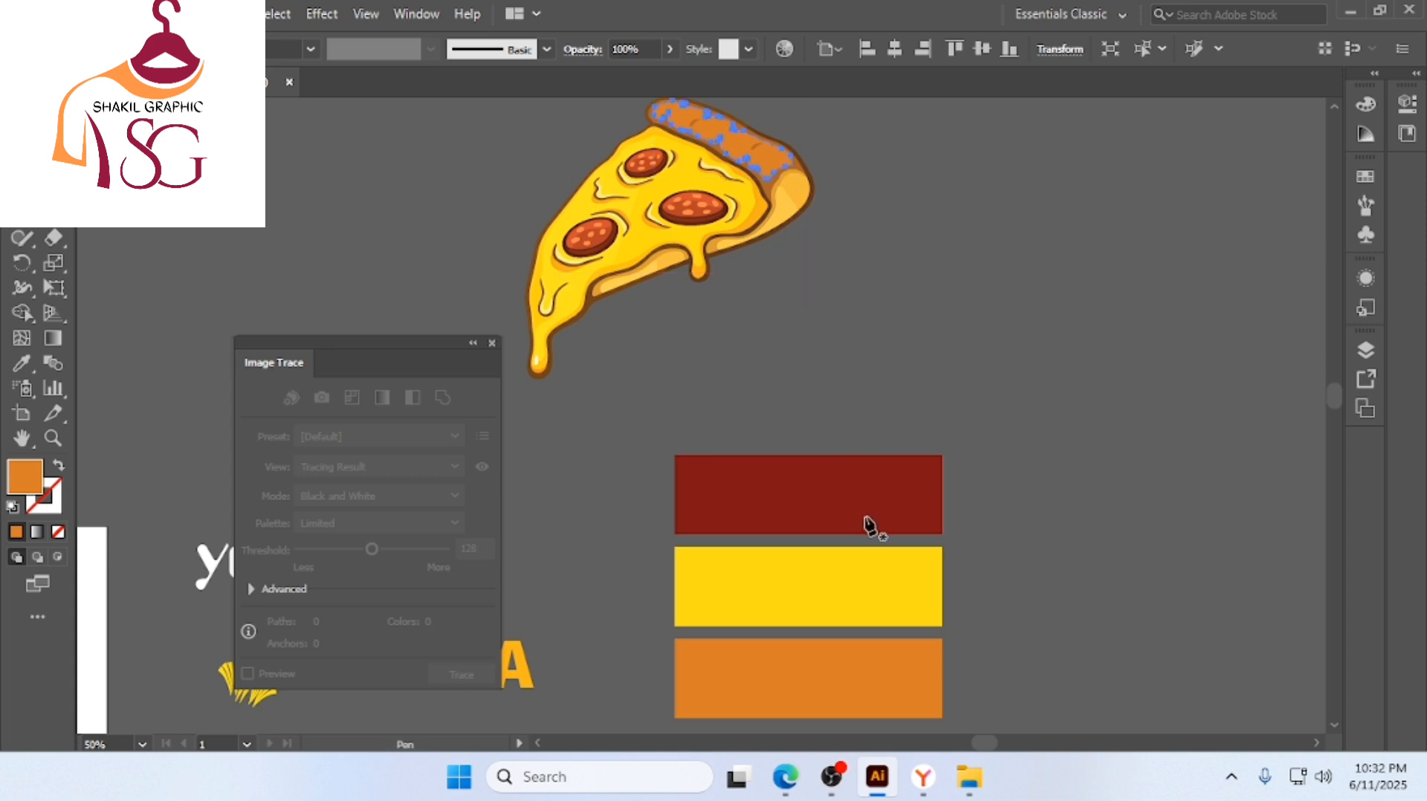
ctrl+click(878, 496)
key(v)
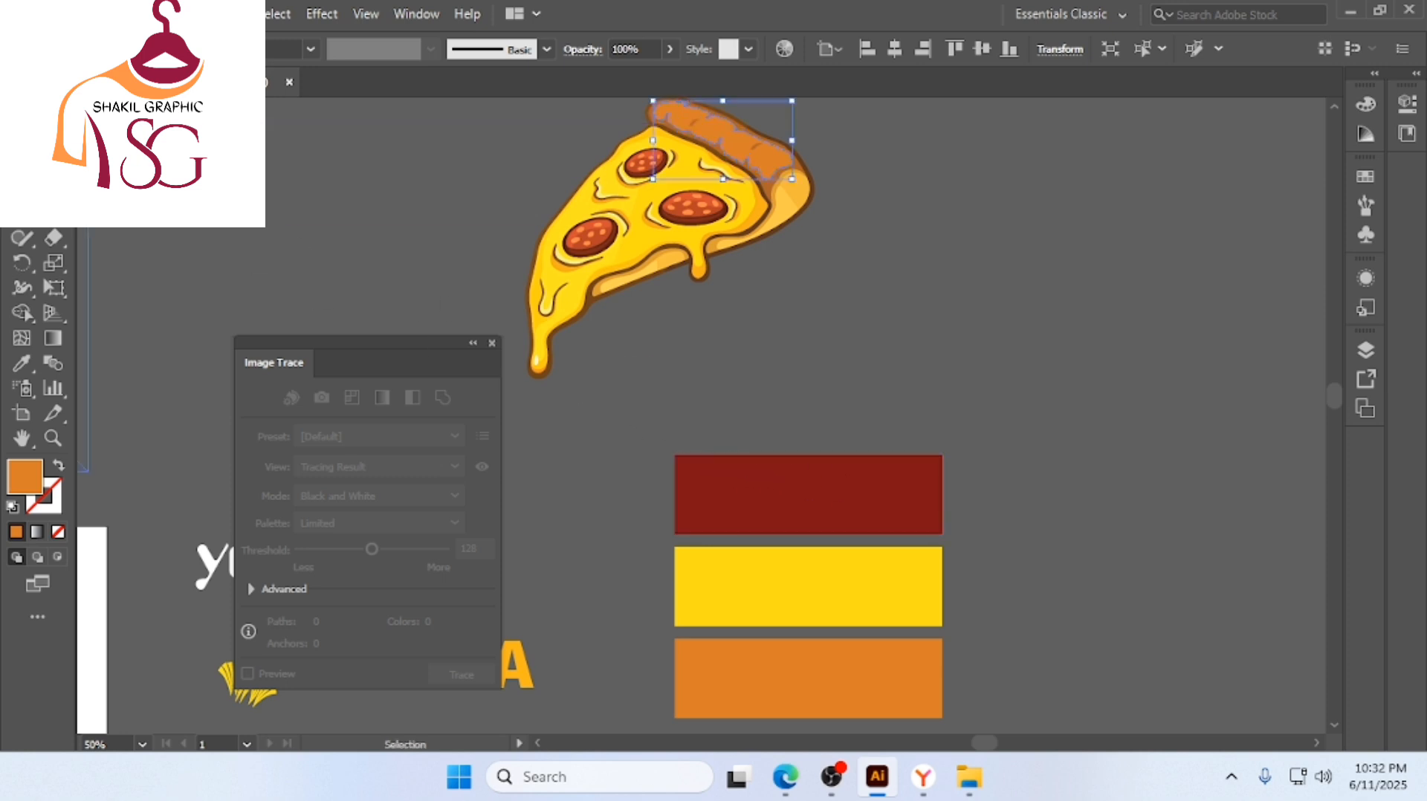
click(1050, 363)
key(a)
key(v)
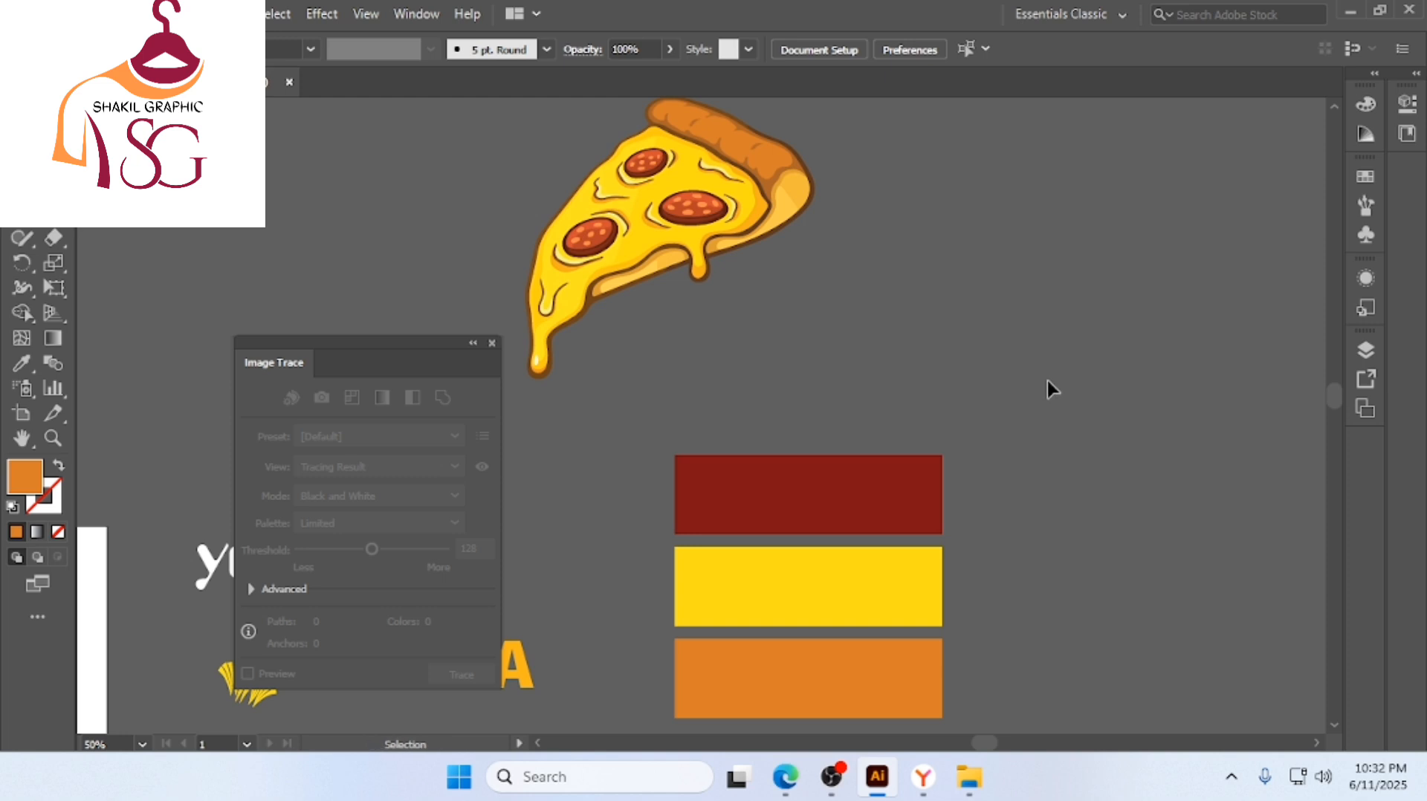
Recolour the orange crust area of the traced pizza slice with dark red sampled from the top colour swatch
key(i)
ctrl+click(764, 149)
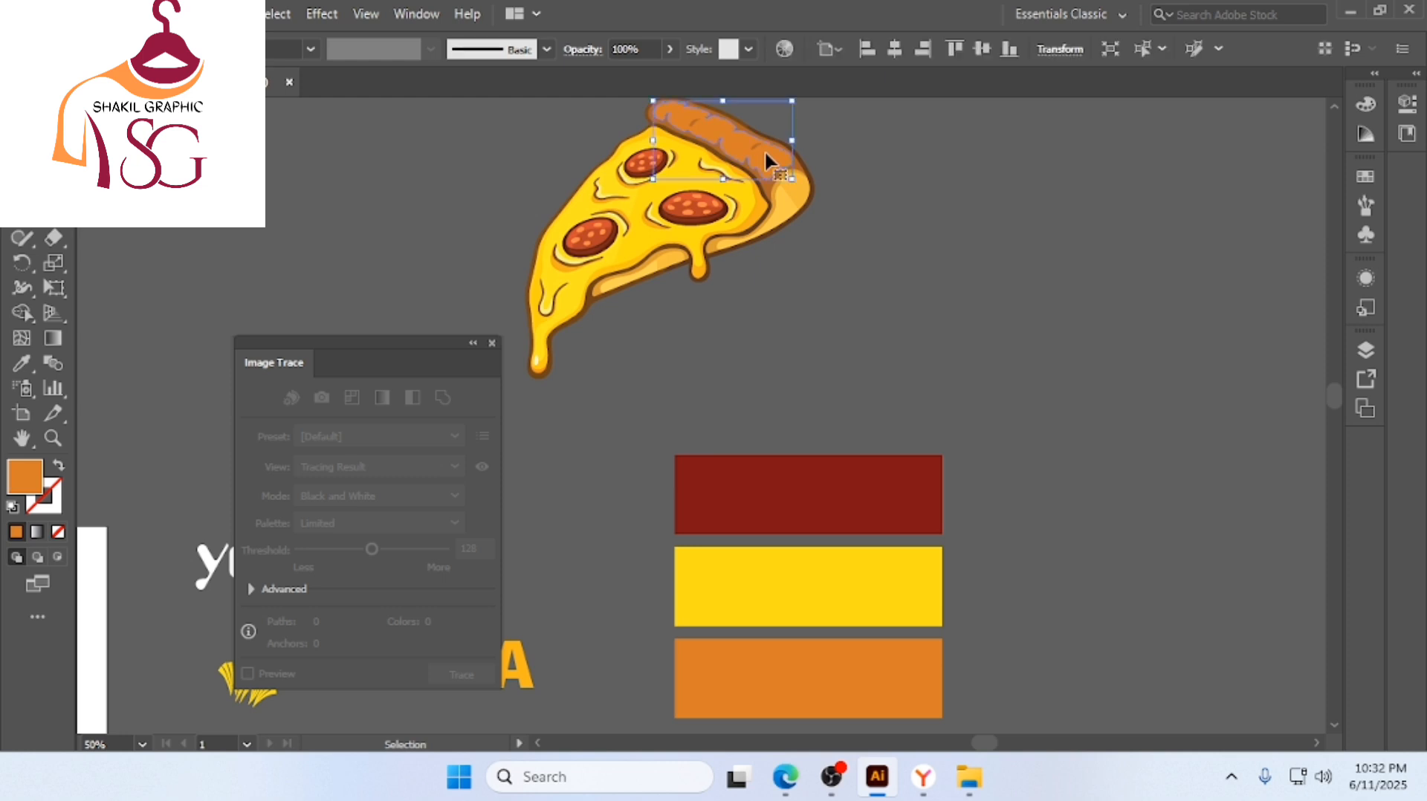
click(874, 494)
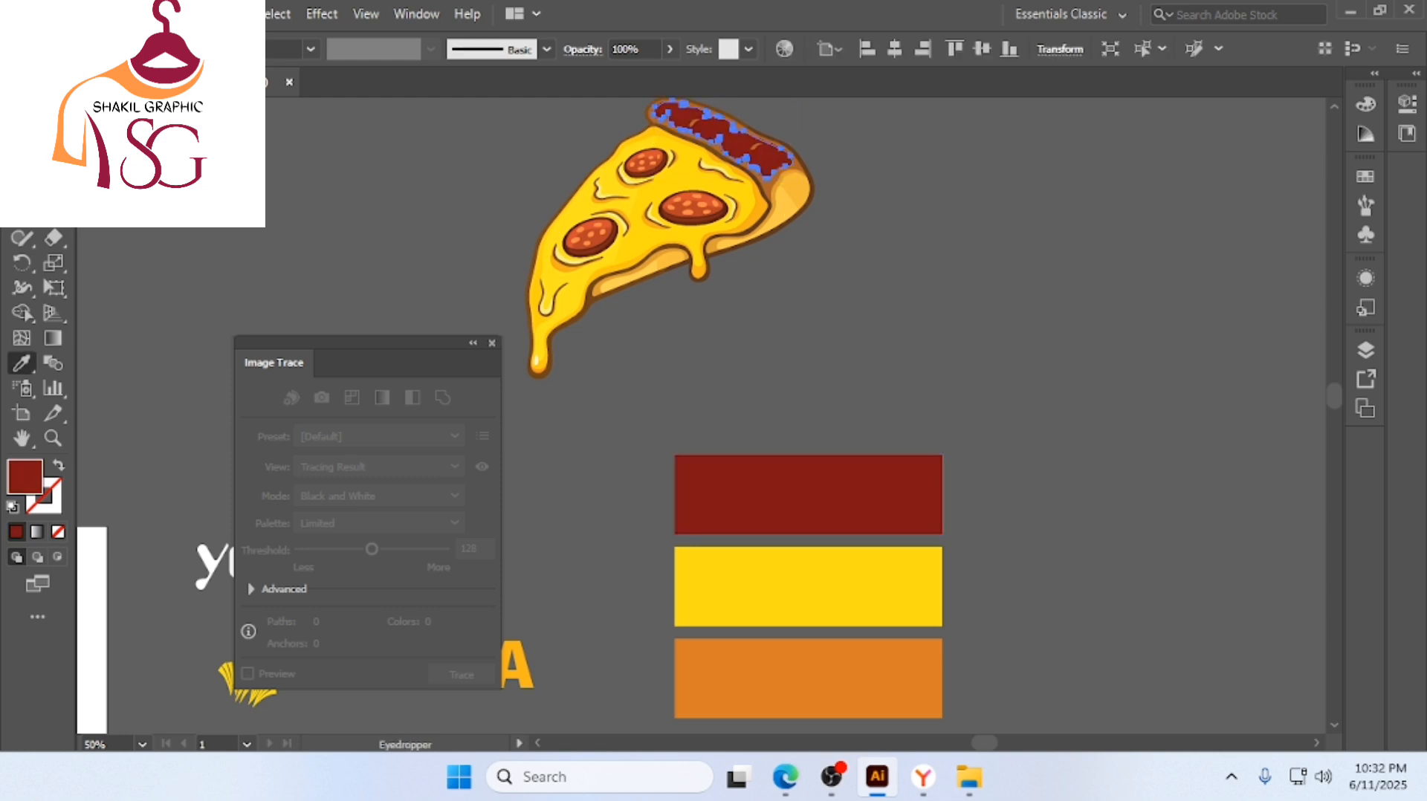
key(v)
click(868, 256)
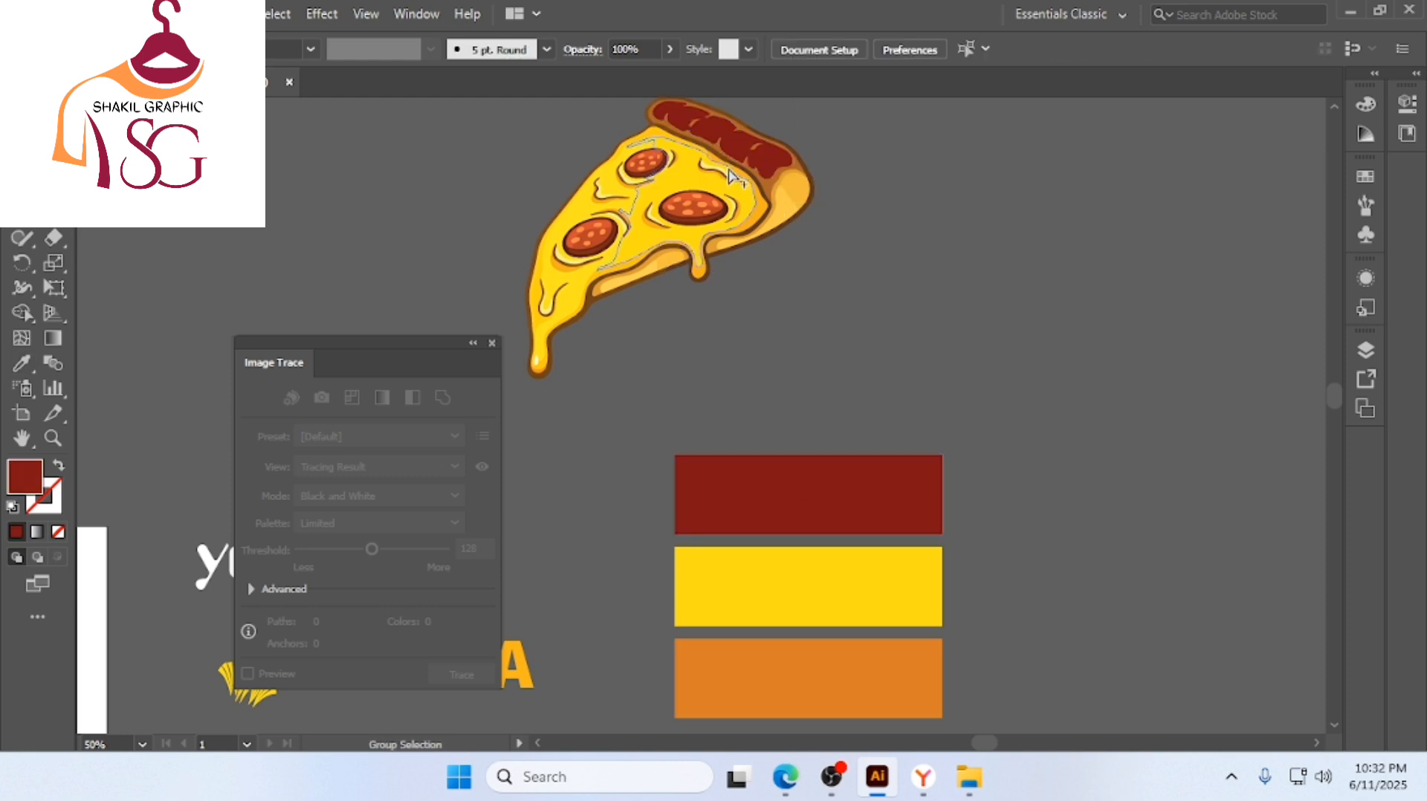
Close the Image Trace panel to uncover the artwork behind it
scroll(728, 167, down, 2)
scroll(728, 167, up, 2)
scroll(738, 304, left, 2)
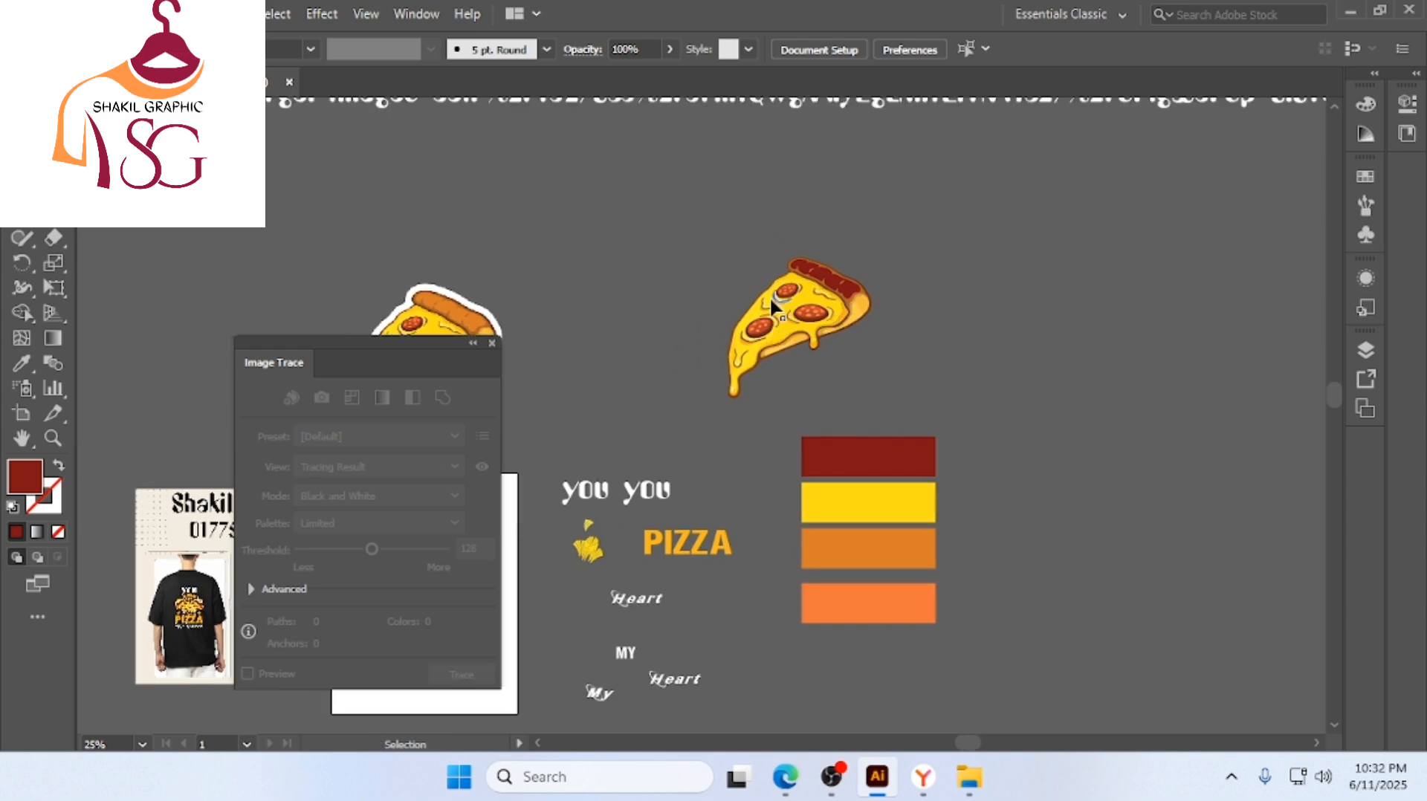
scroll(819, 261, up, 2)
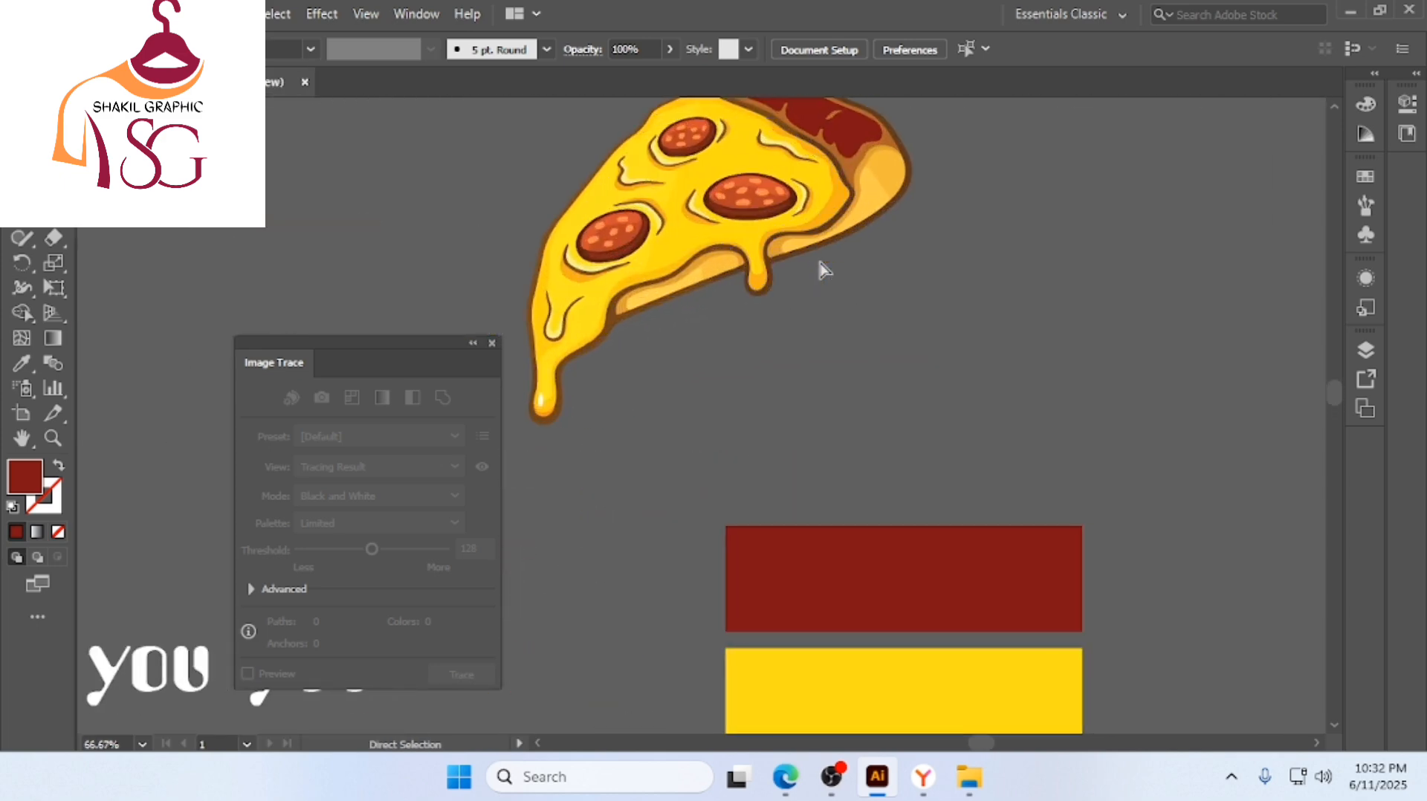
scroll(820, 265, down, 1)
scroll(819, 259, down, 2)
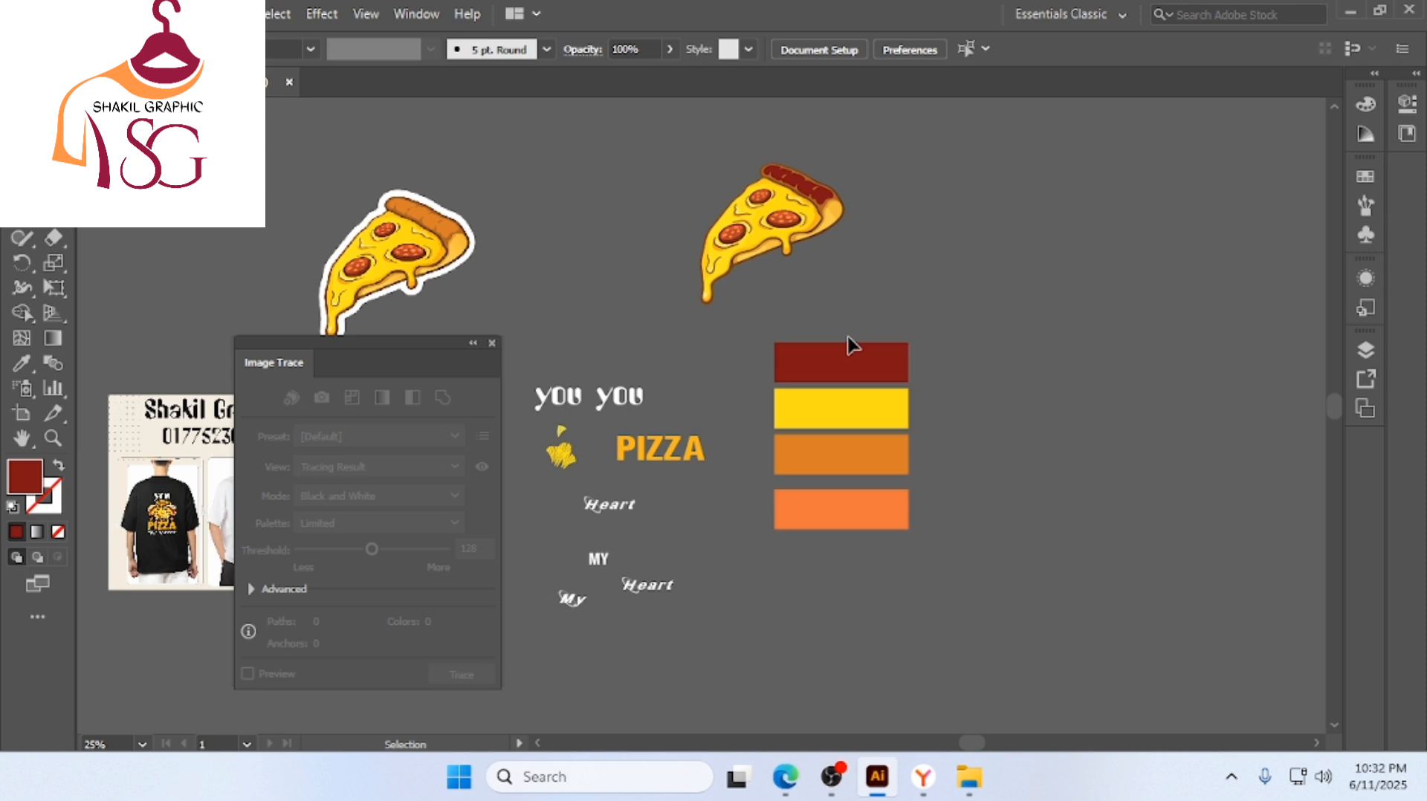
mouse_move(390, 349)
mouse_down()
mouse_move(922, 363)
mouse_move(1085, 241)
mouse_move(1290, 228)
mouse_up()
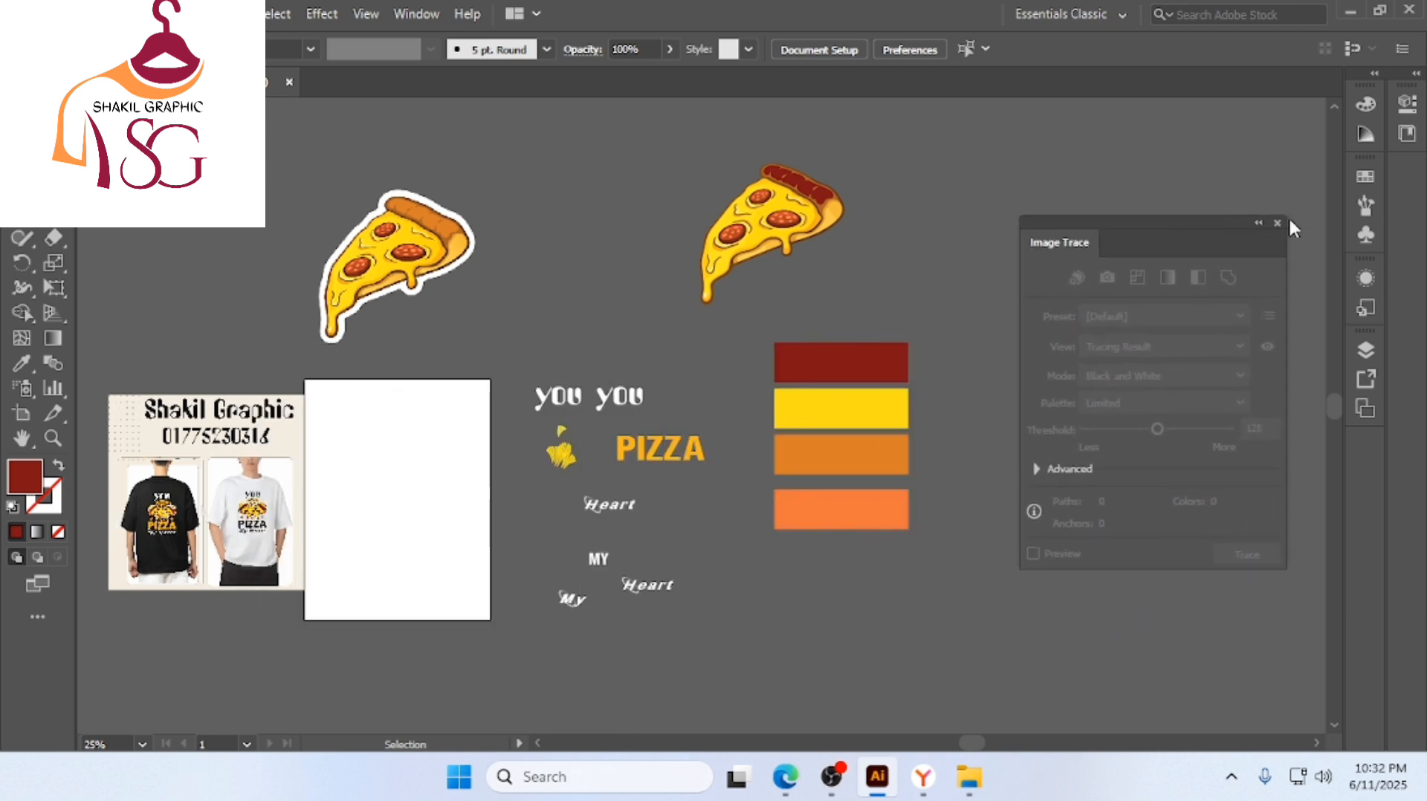
click(1277, 223)
Expand the appearance of the whole traced pizza slice
scroll(705, 256, up, 1)
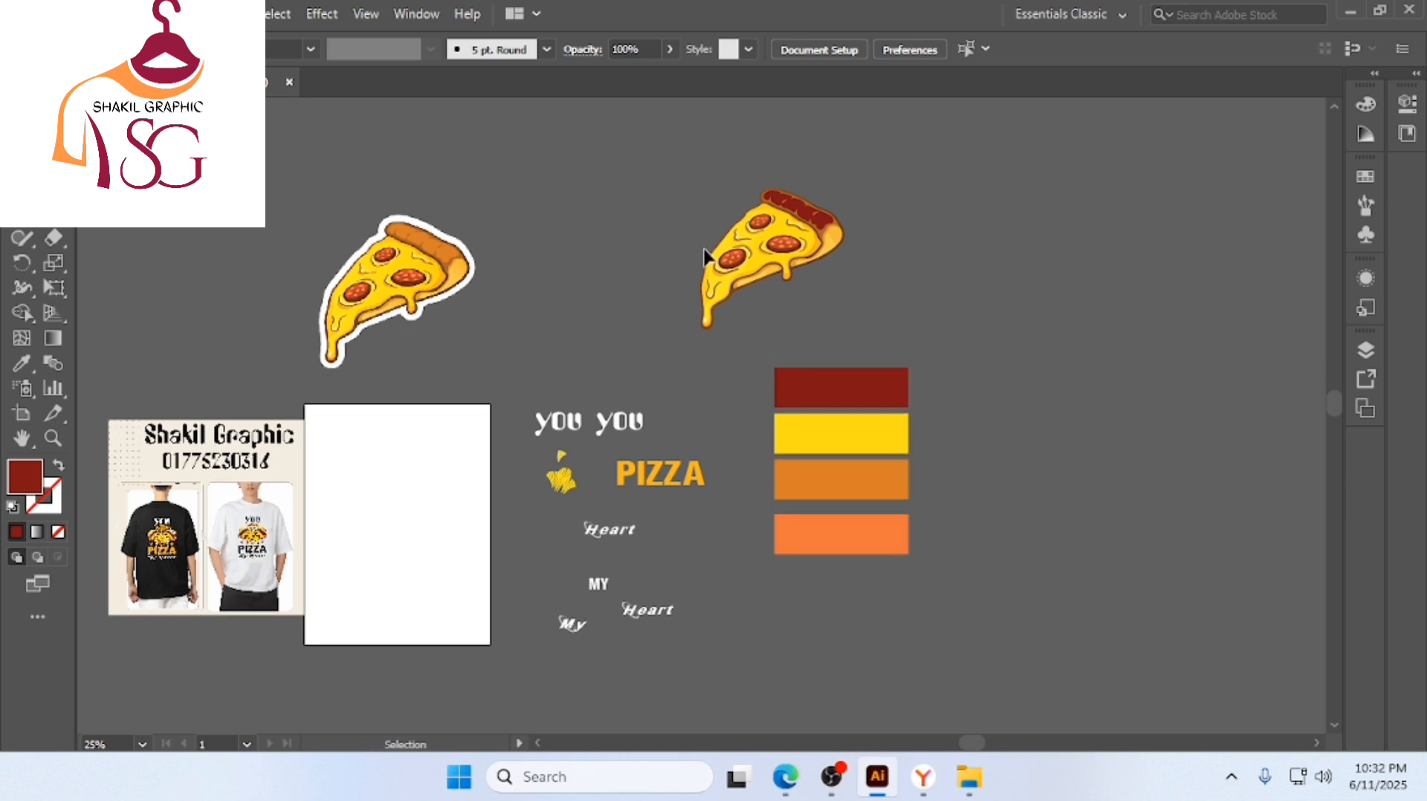
drag(654, 162, 879, 343)
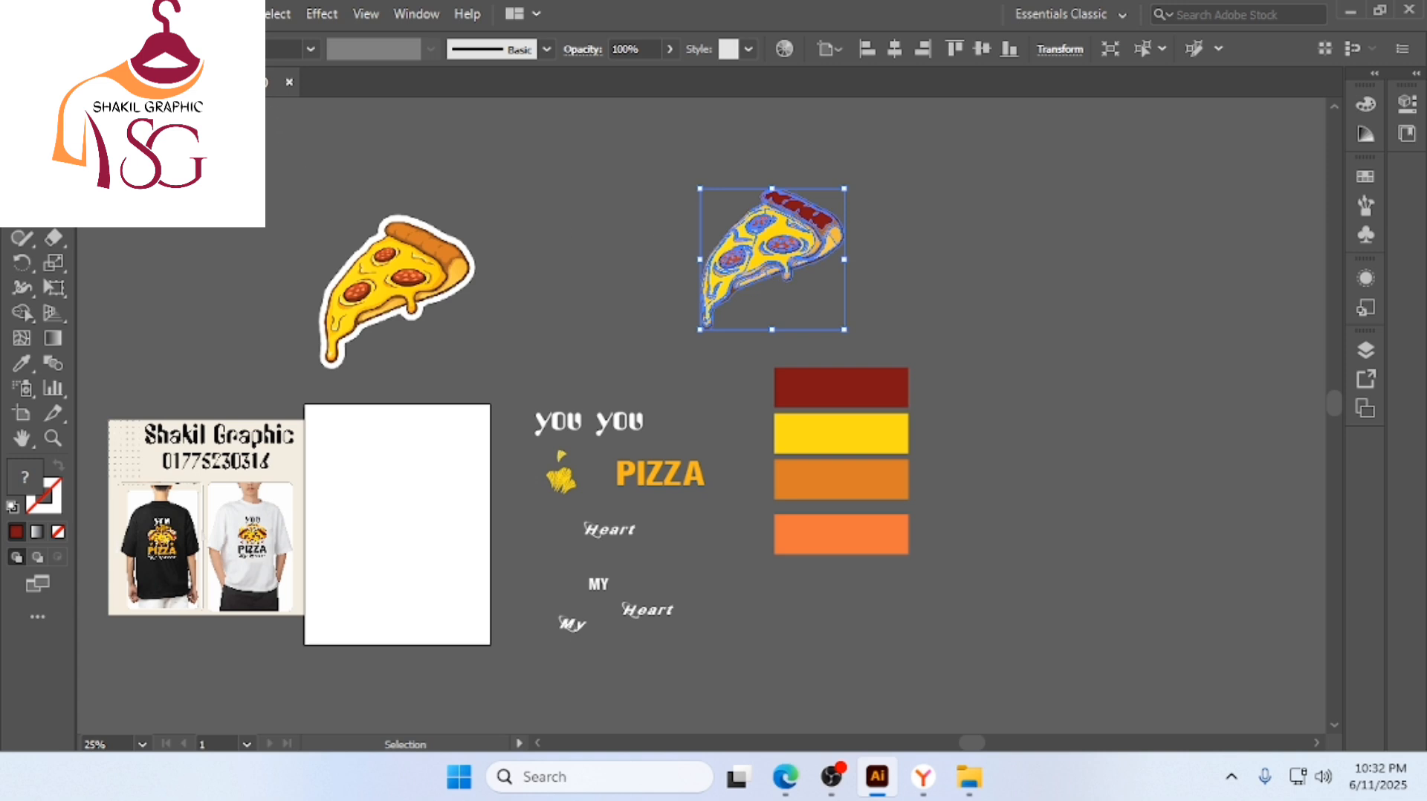
click(183, 14)
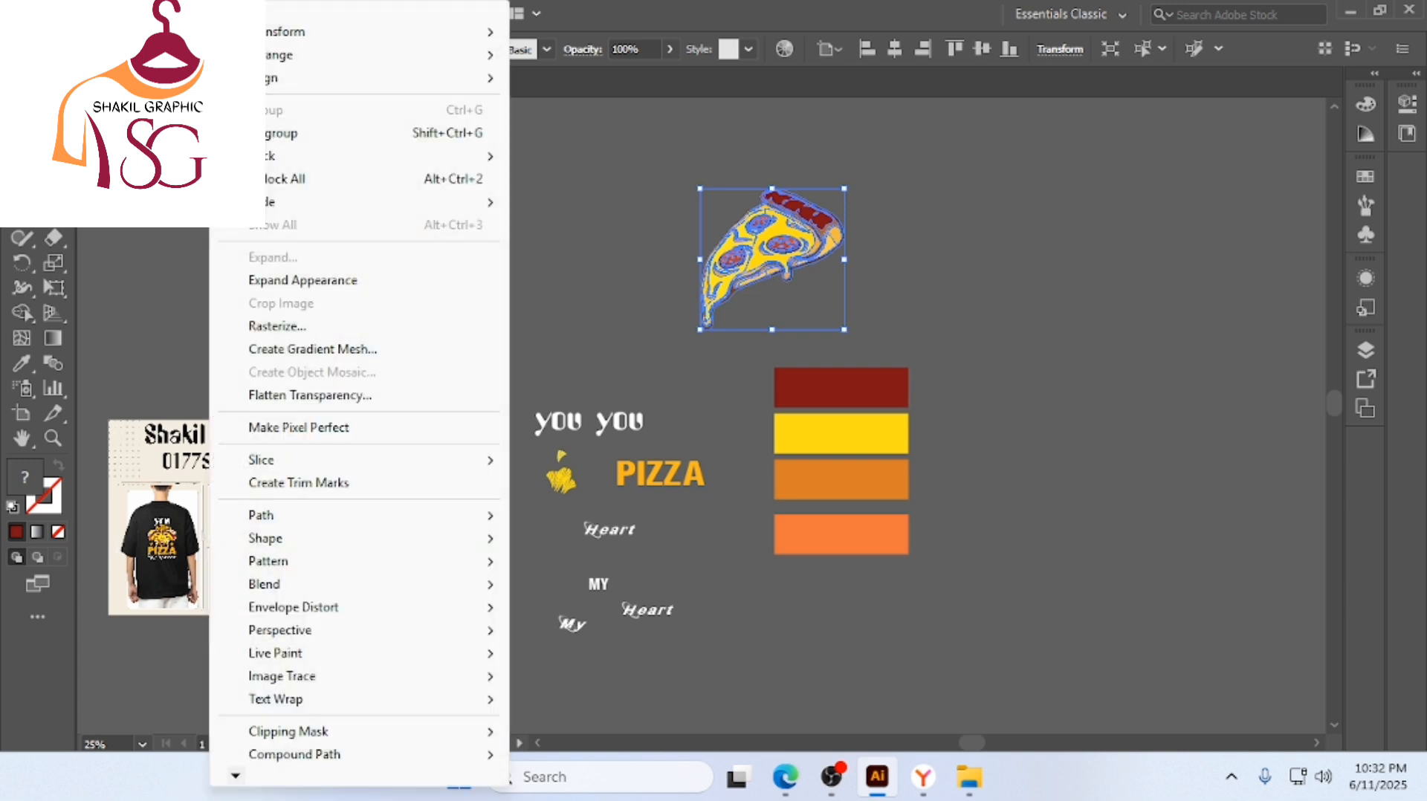
click(343, 283)
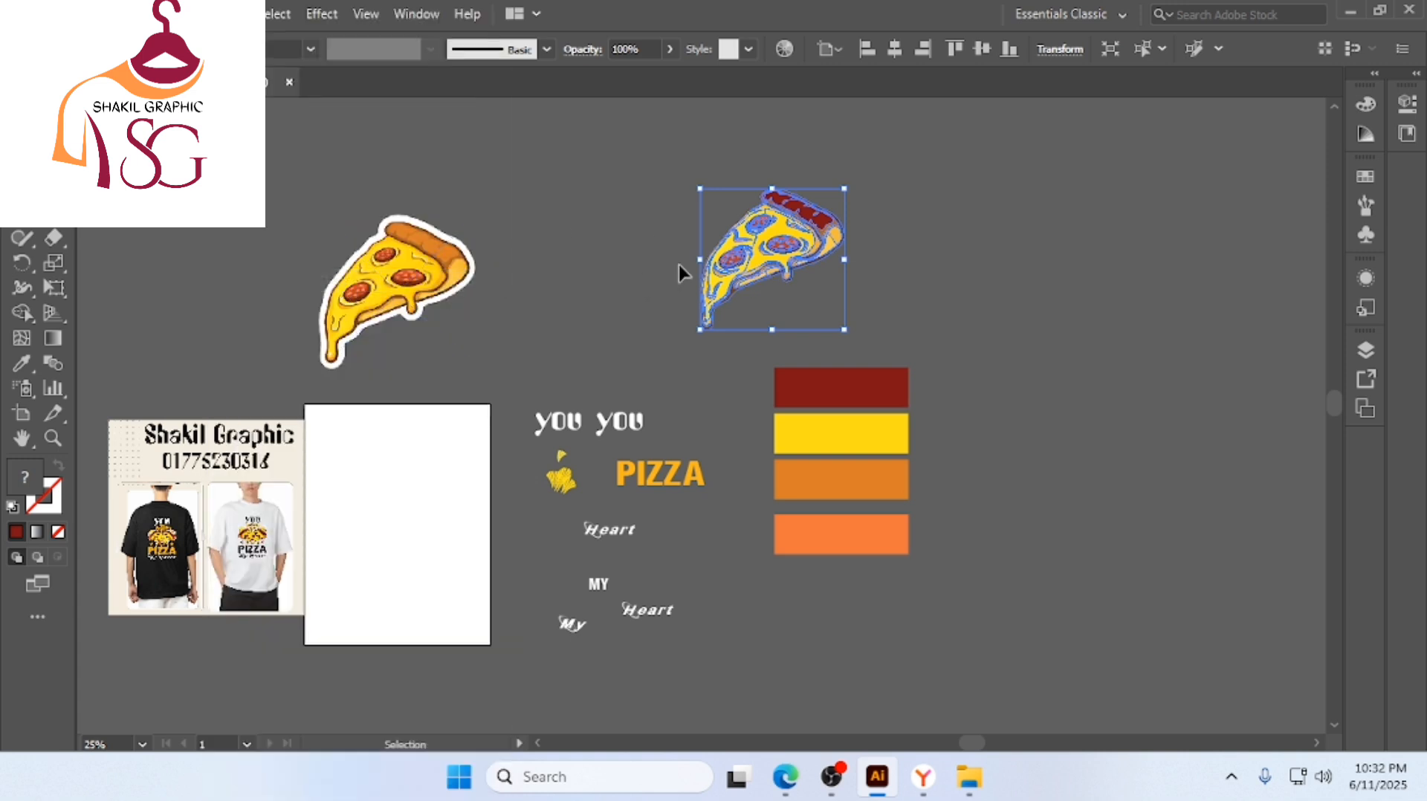
Offset all paths of the traced pizza slice by 2 pt
click(183, 14)
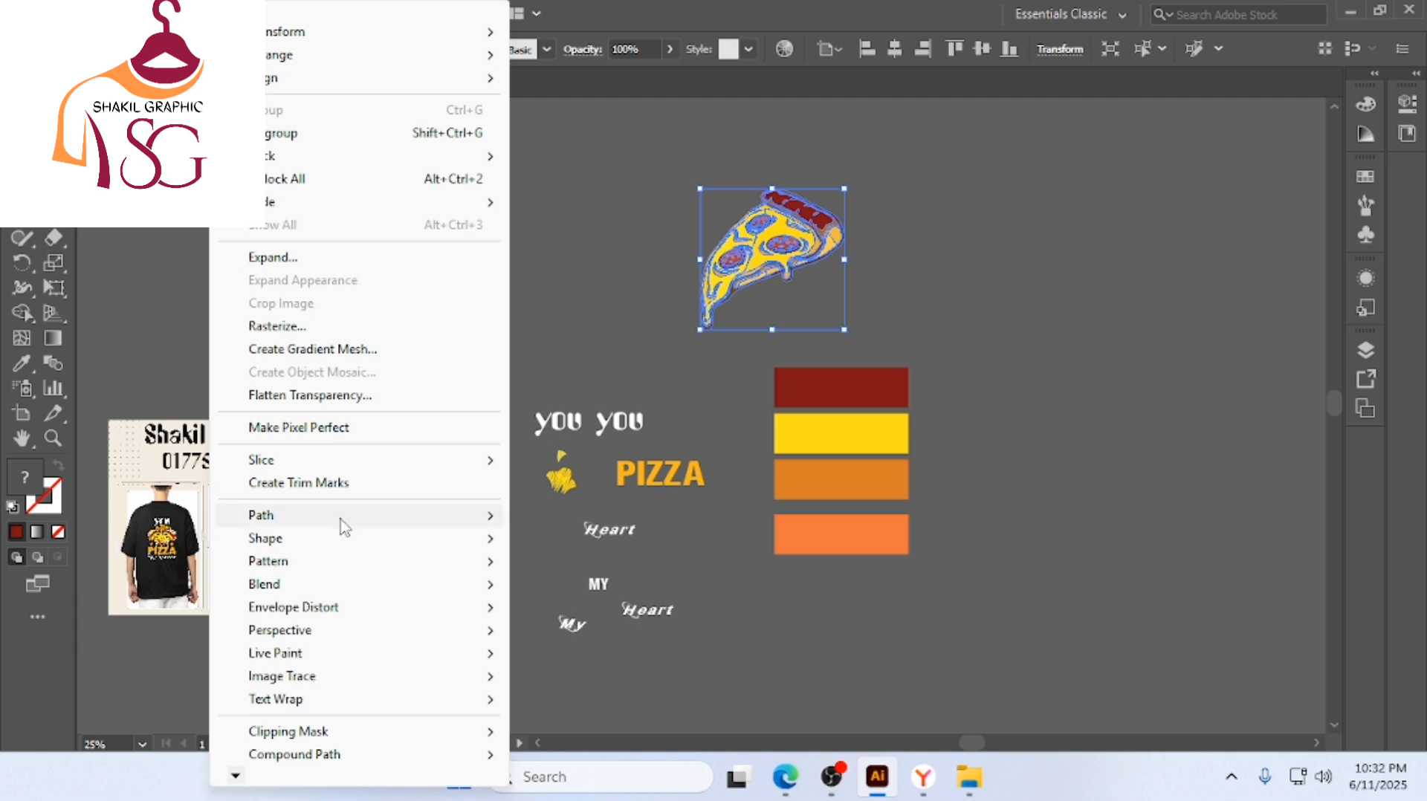
mouse_move(341, 520)
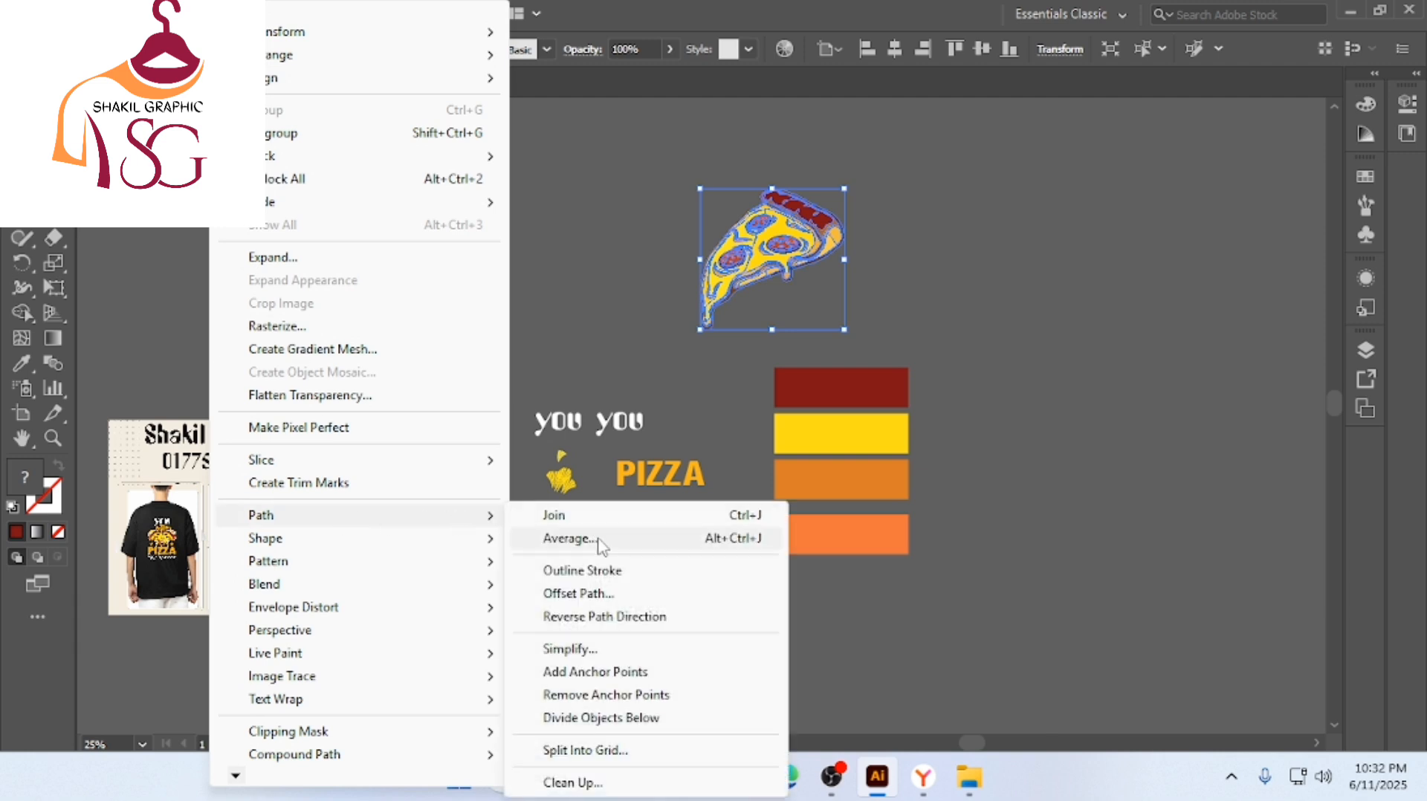
click(617, 593)
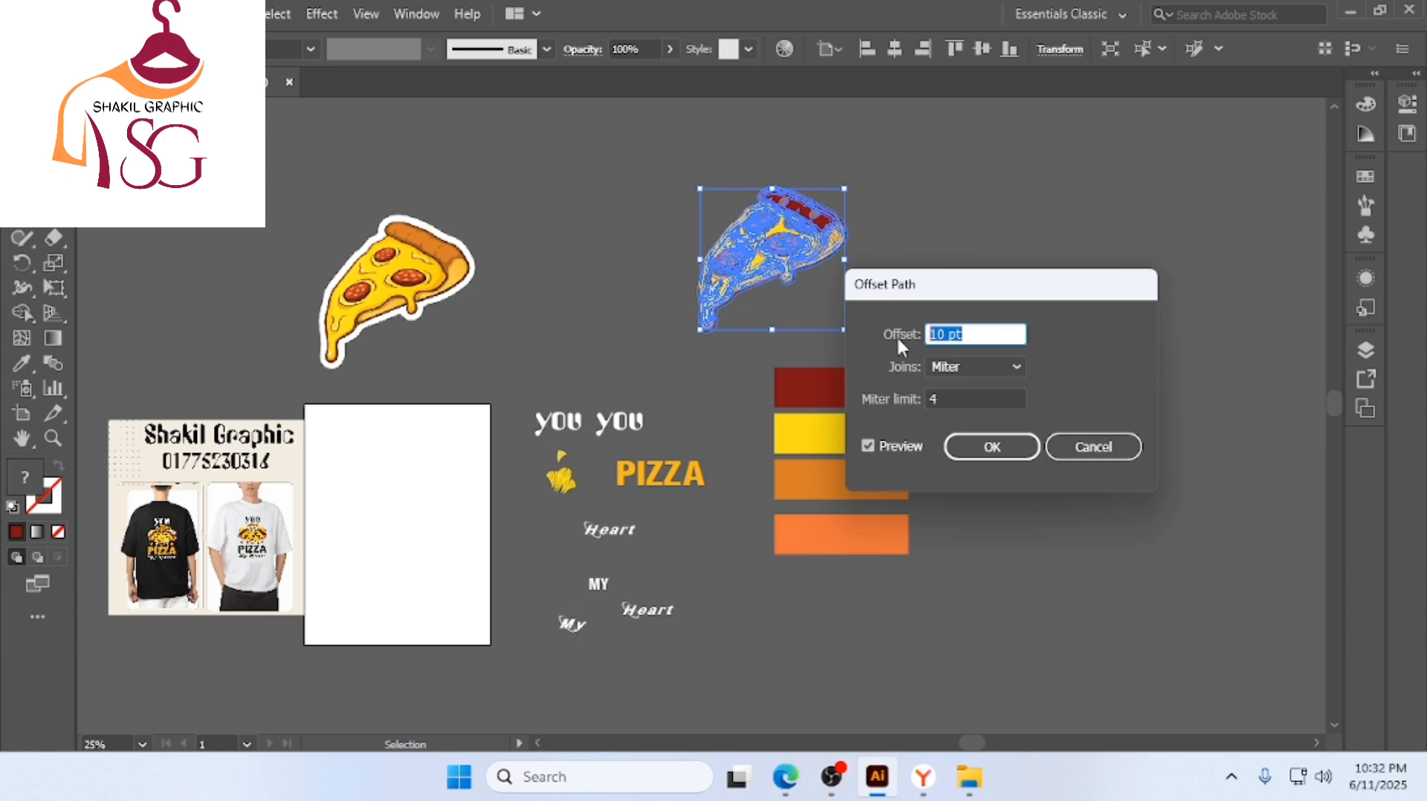
text(2)
click(1003, 447)
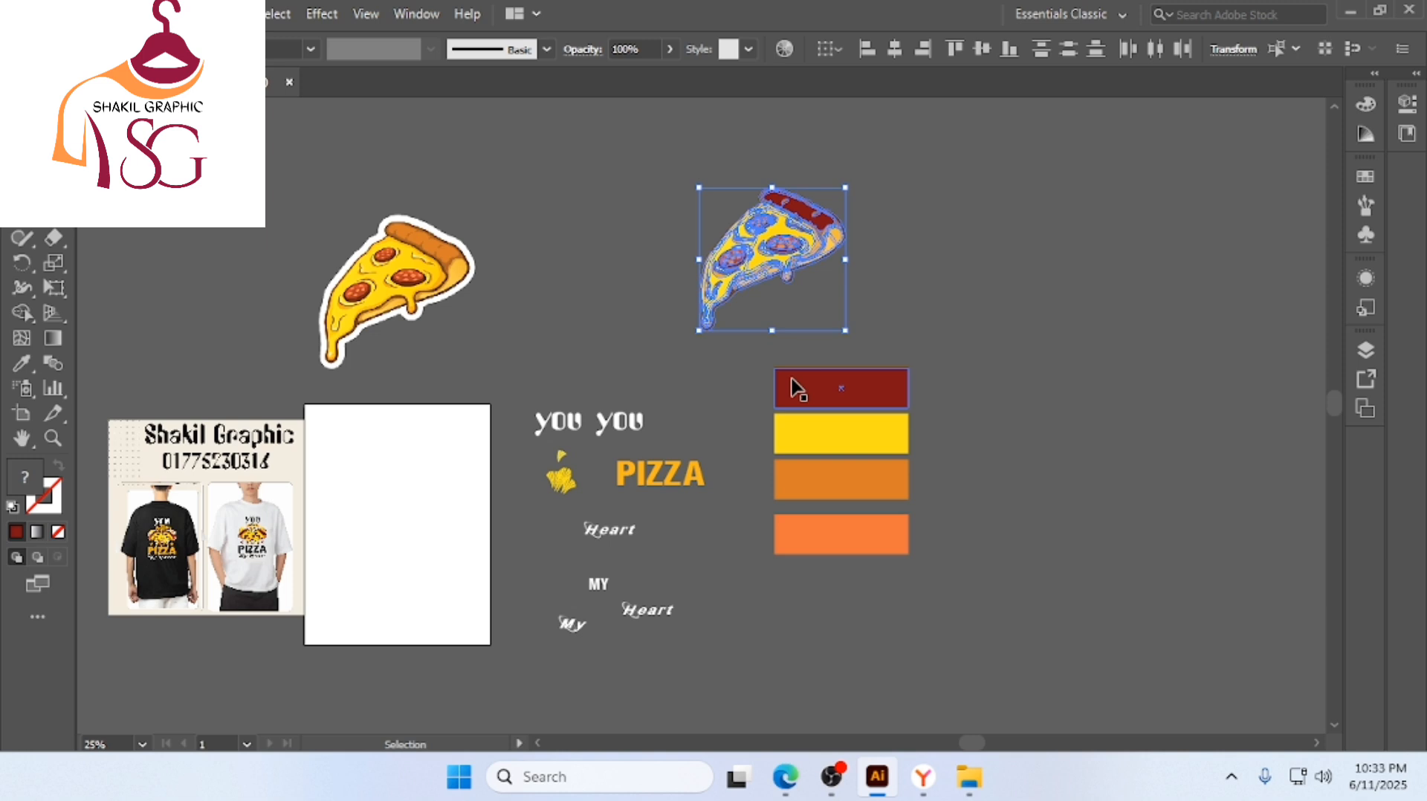
Unite the offset shapes into a single pizza silhouette and fill it with white sampled from the artboard
key(a)
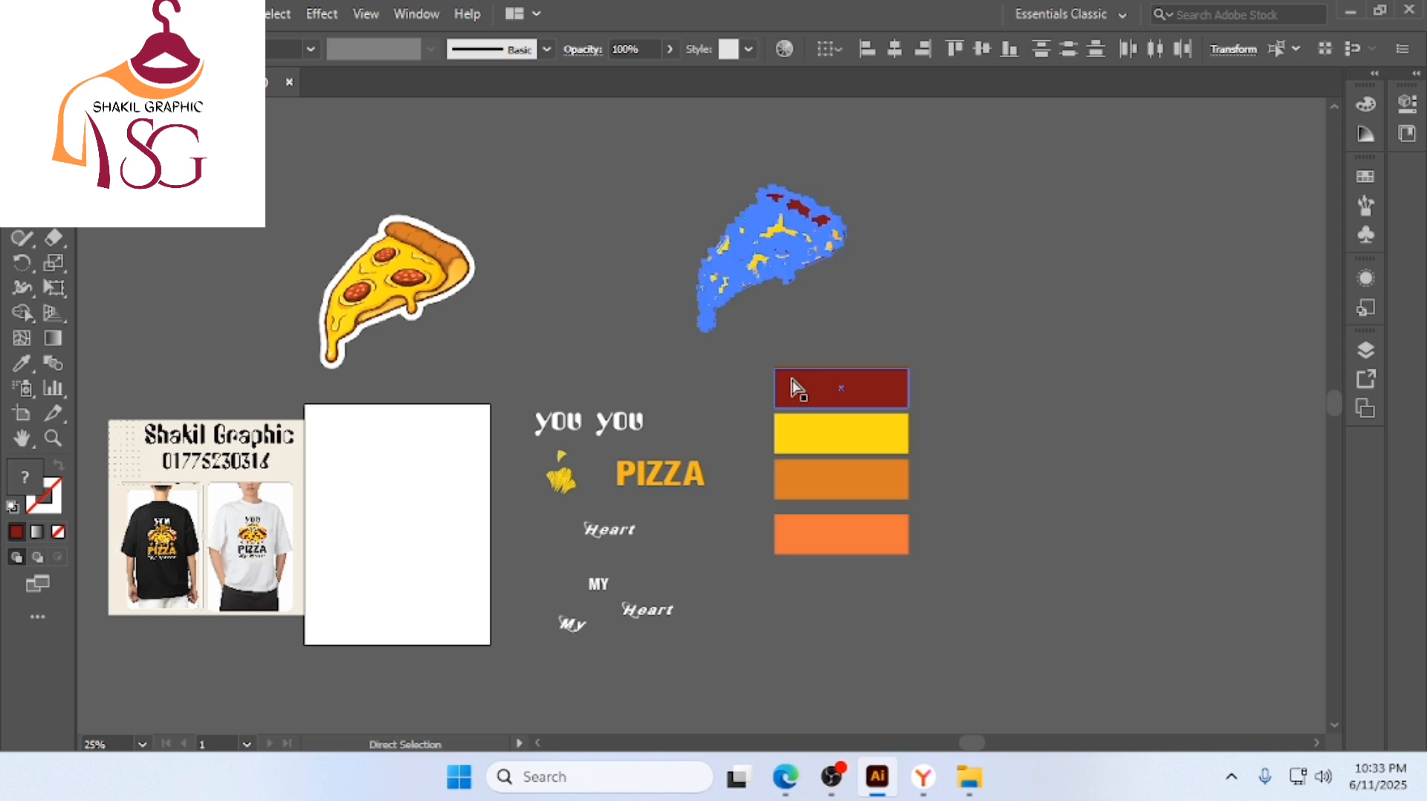
key(ctrl+shift+F9)
key(v)
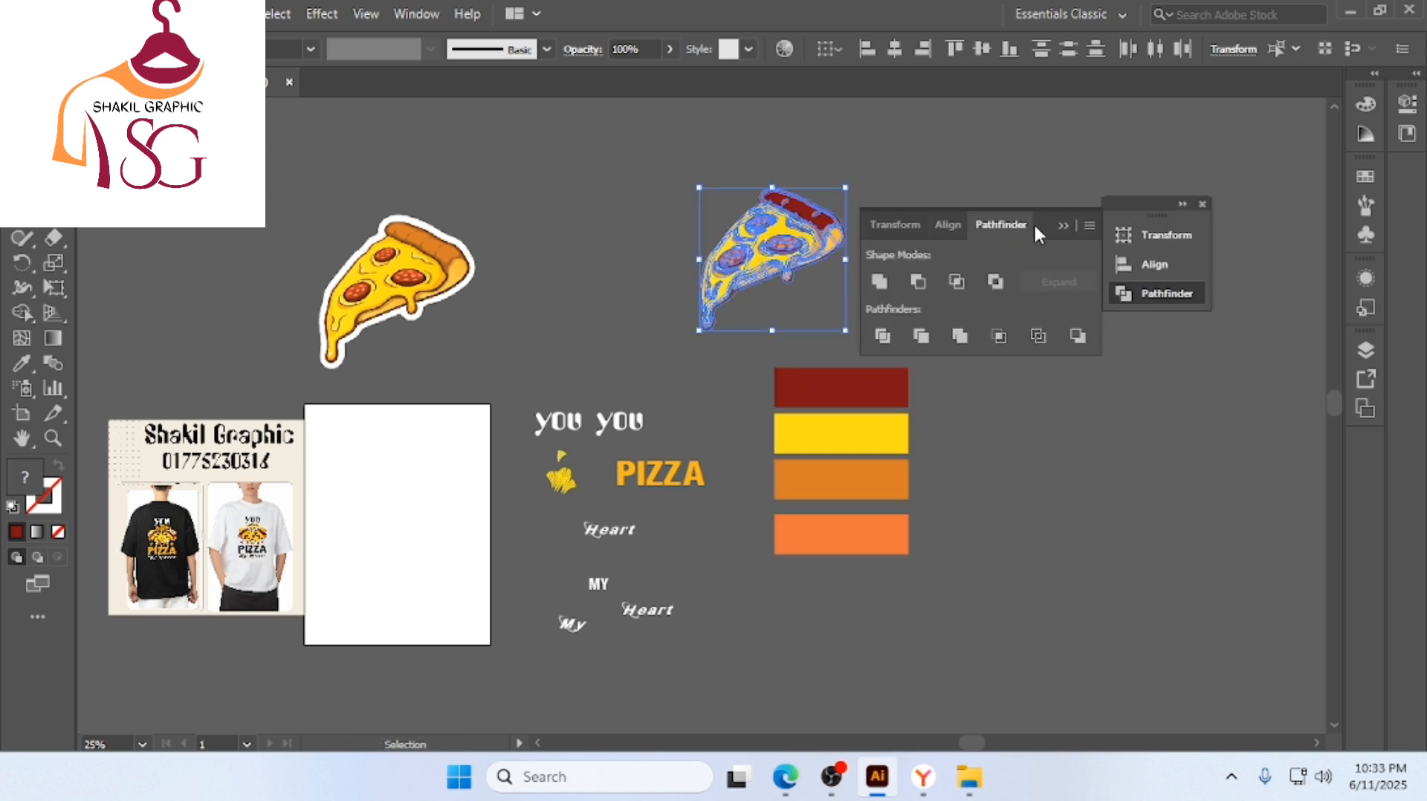
drag(1058, 217, 1134, 173)
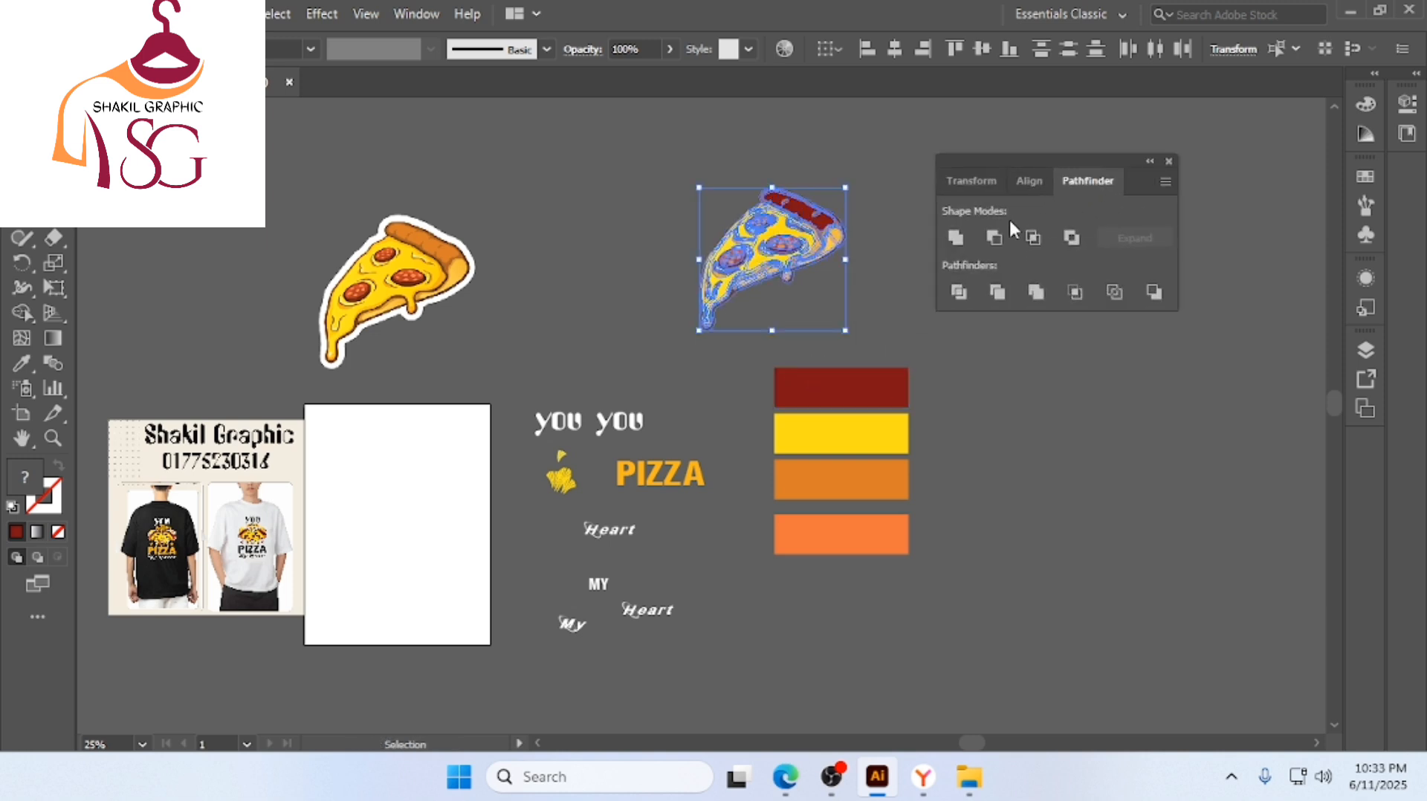
click(955, 238)
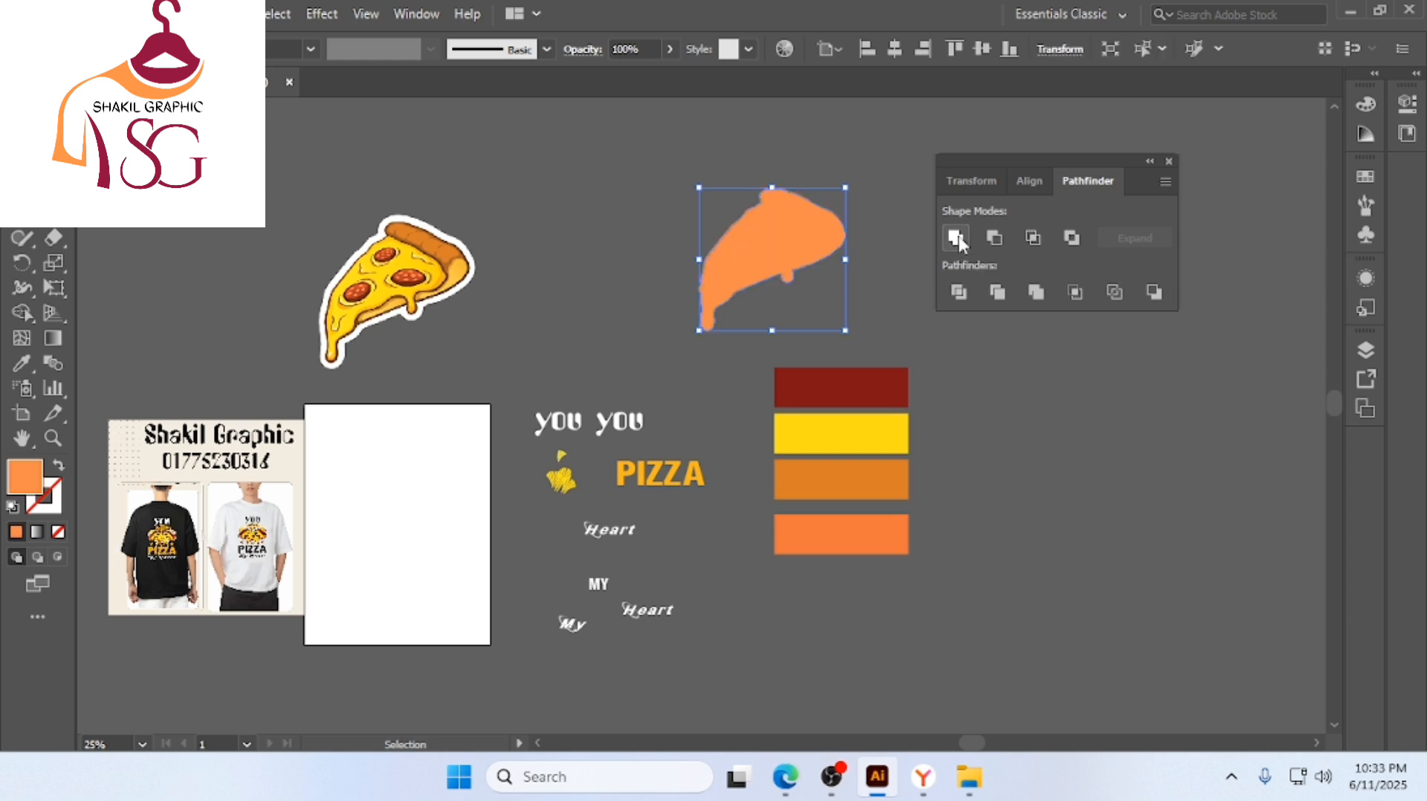
key(i)
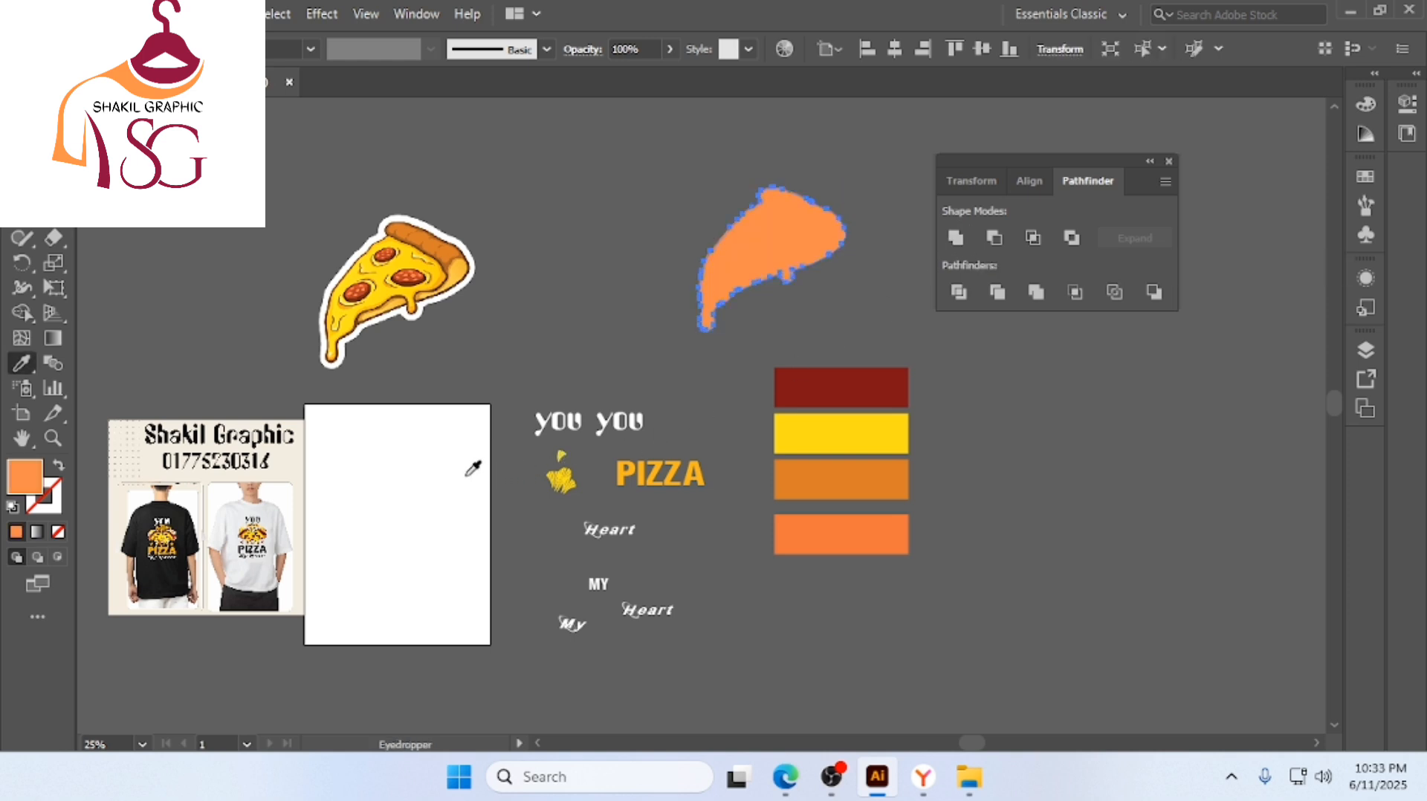
click(469, 463)
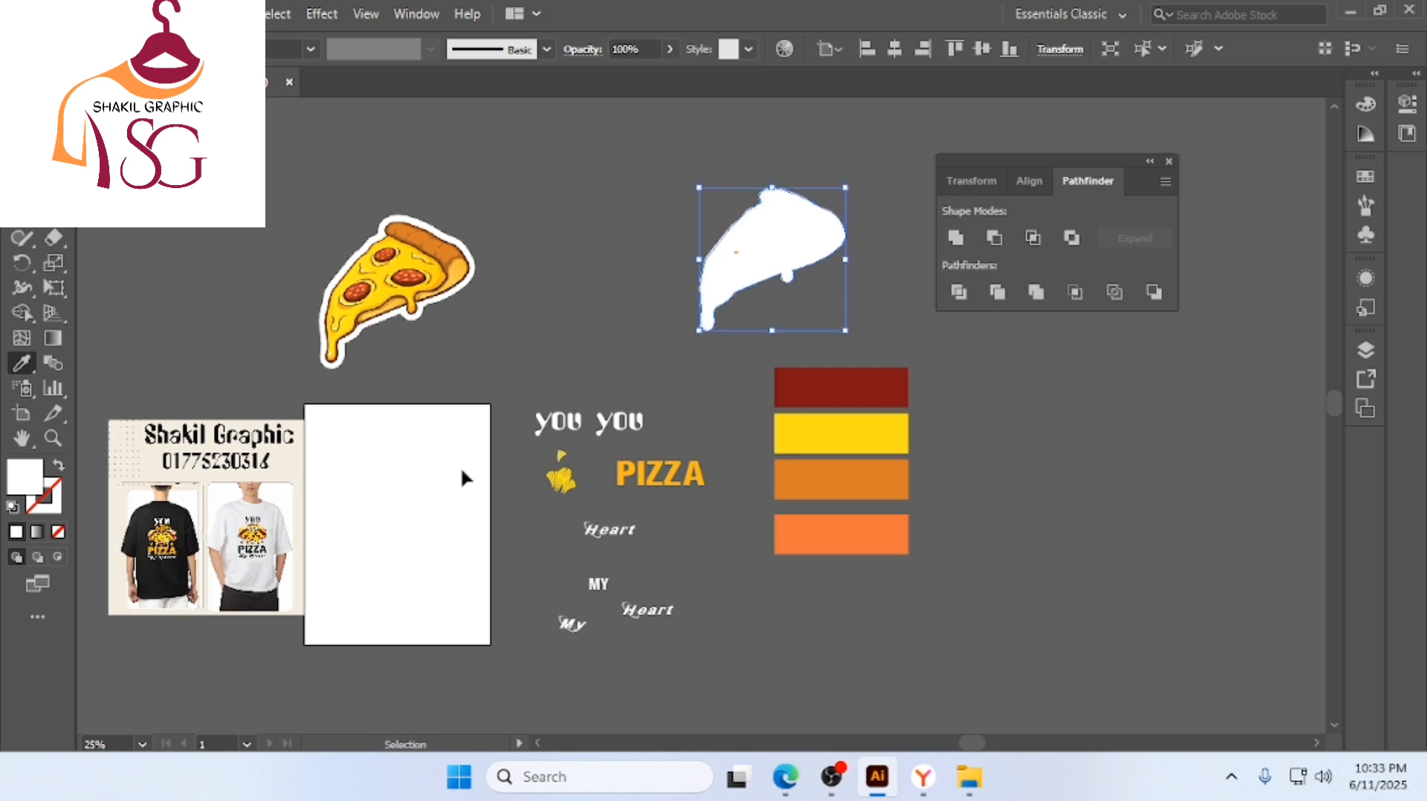
Cut the white silhouette and paste it behind the traced pizza slice as a thin outline
key(ctrl+x)
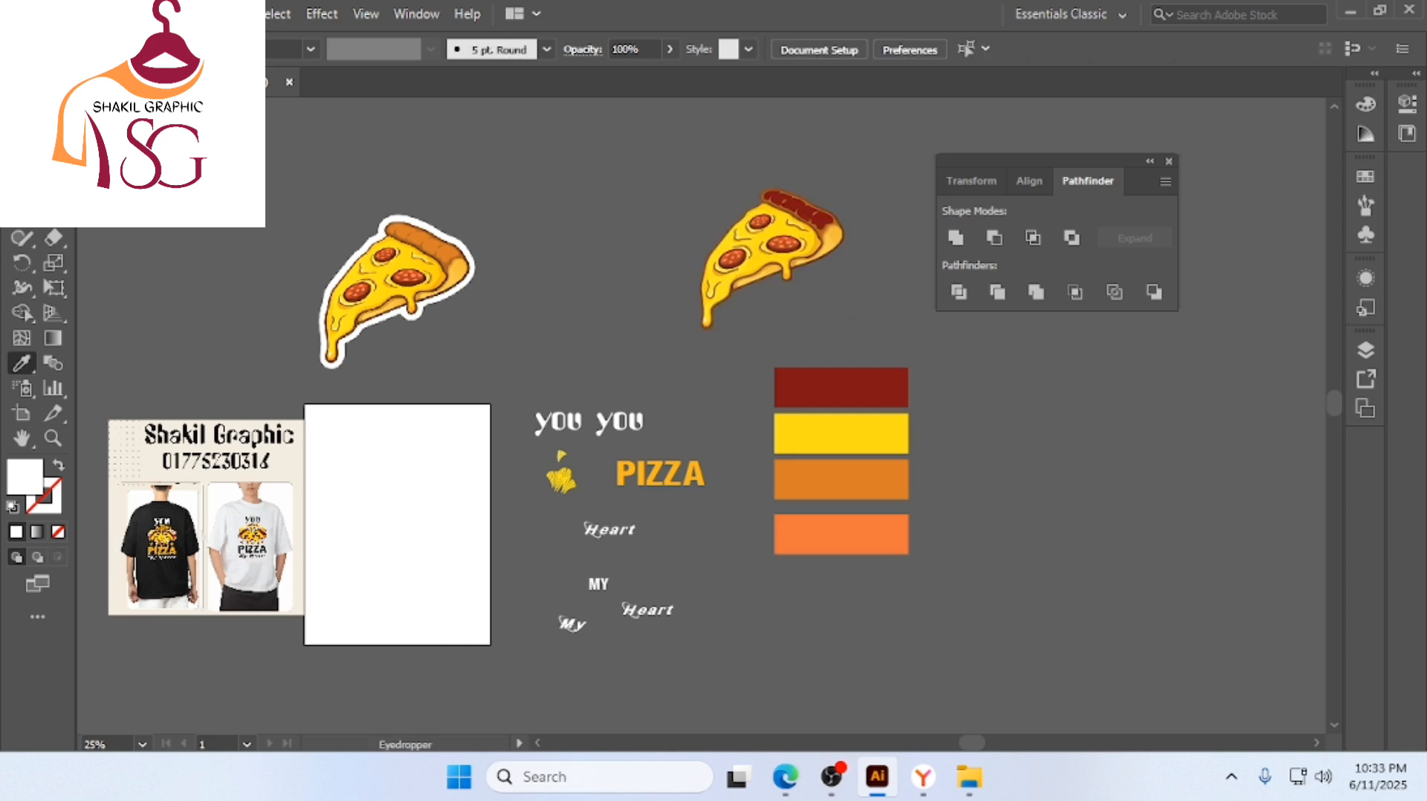
key(v)
click(830, 301)
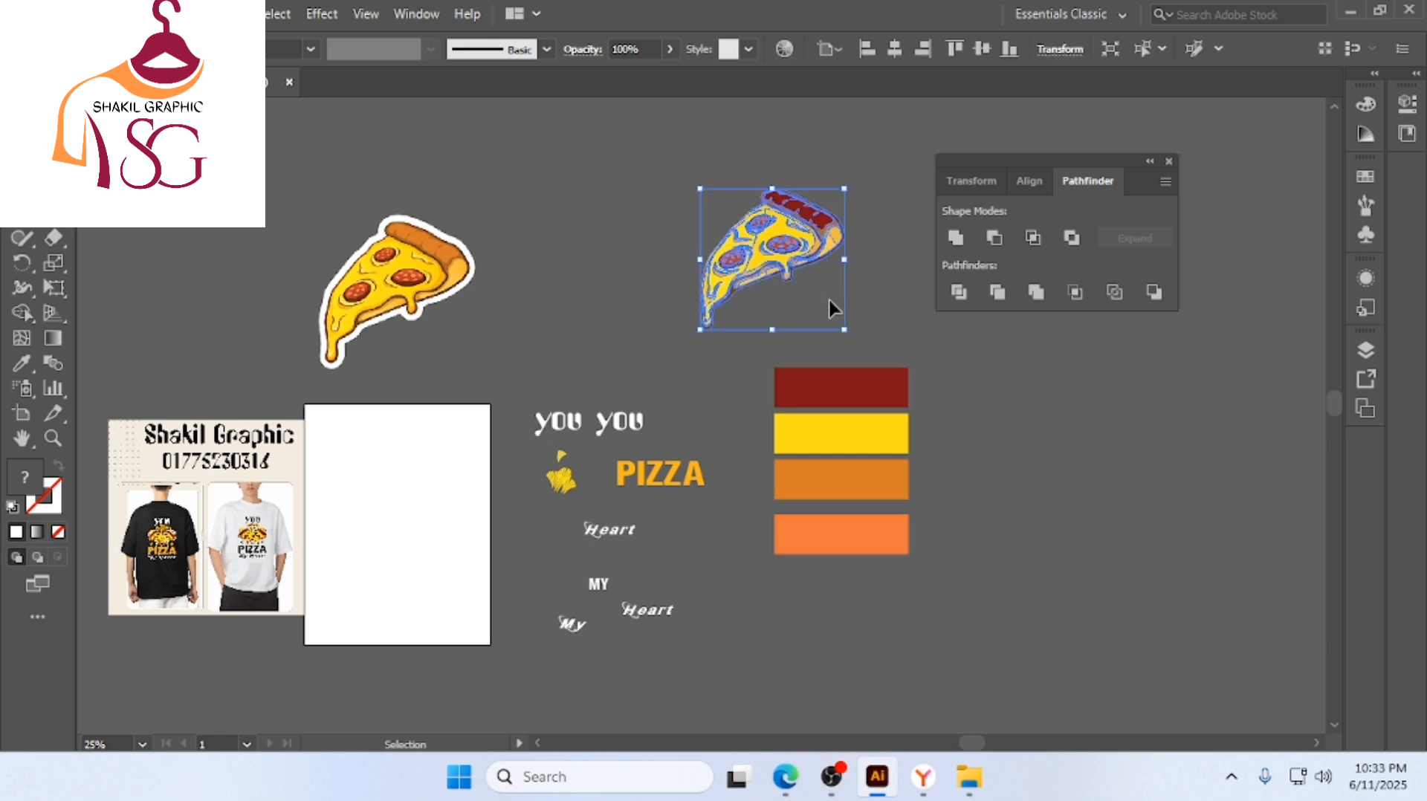
key(a)
key(v)
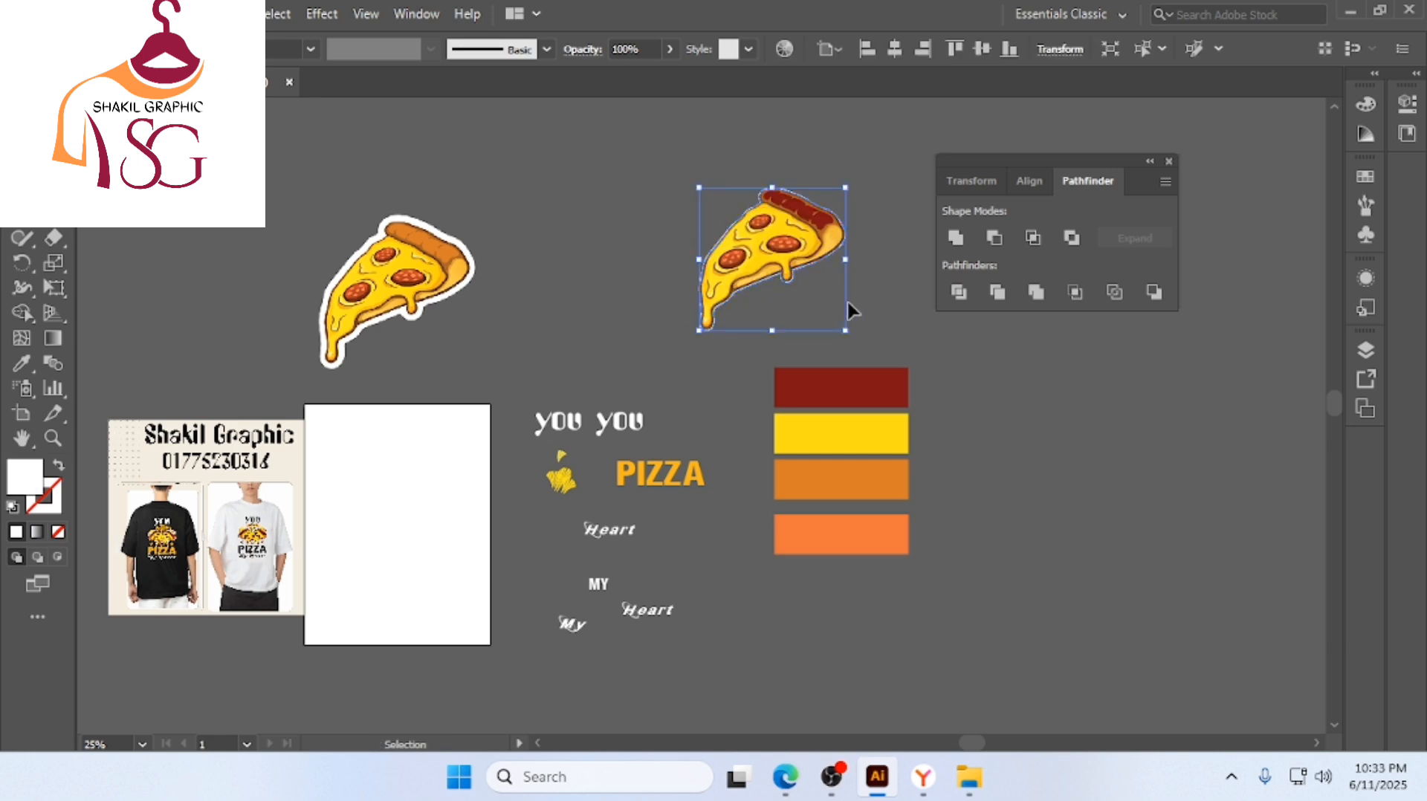
click(851, 300)
Try to resize the traced pizza slice slightly over its white backing, and undo the change
scroll(794, 237, up, 1)
scroll(793, 241, up, 2)
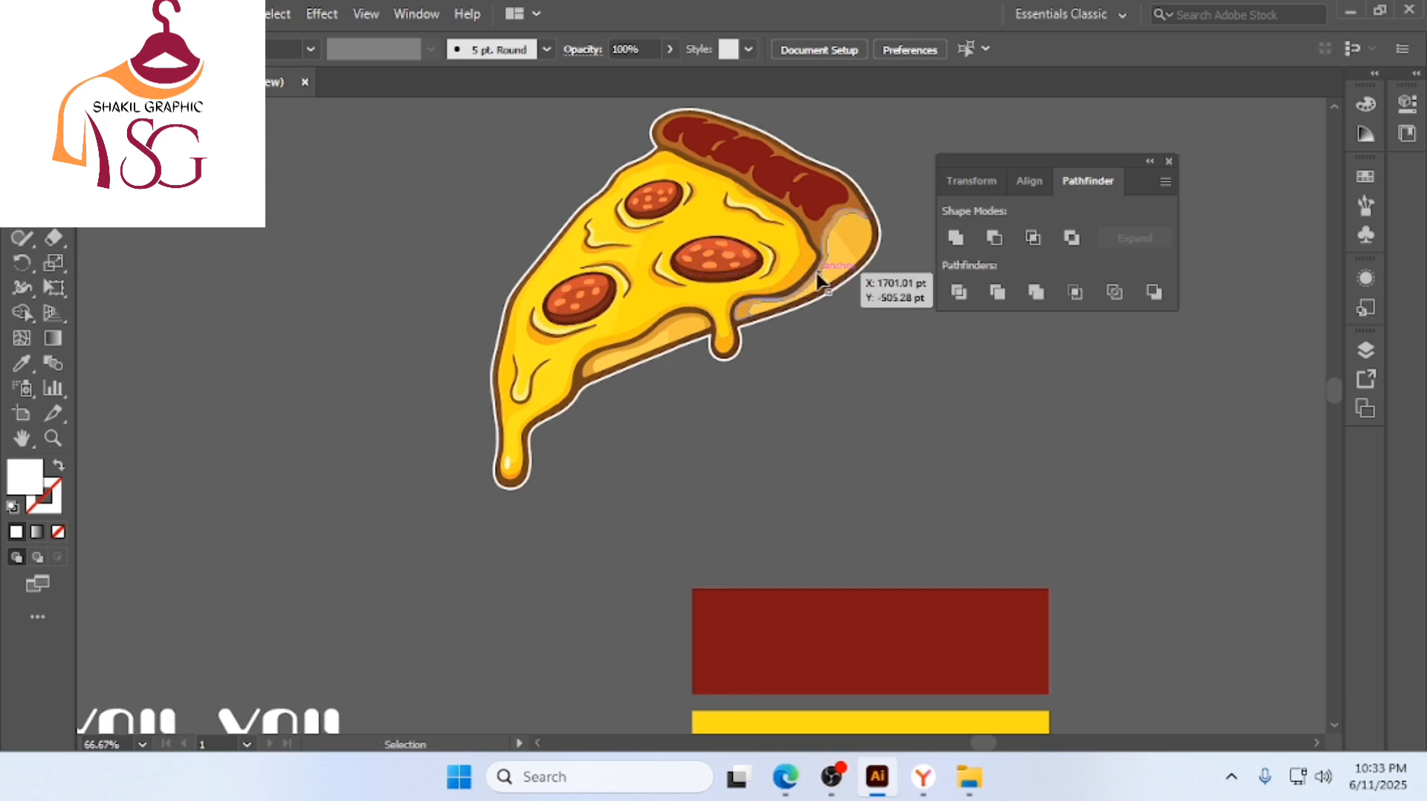
scroll(819, 279, up, 1)
click(838, 309)
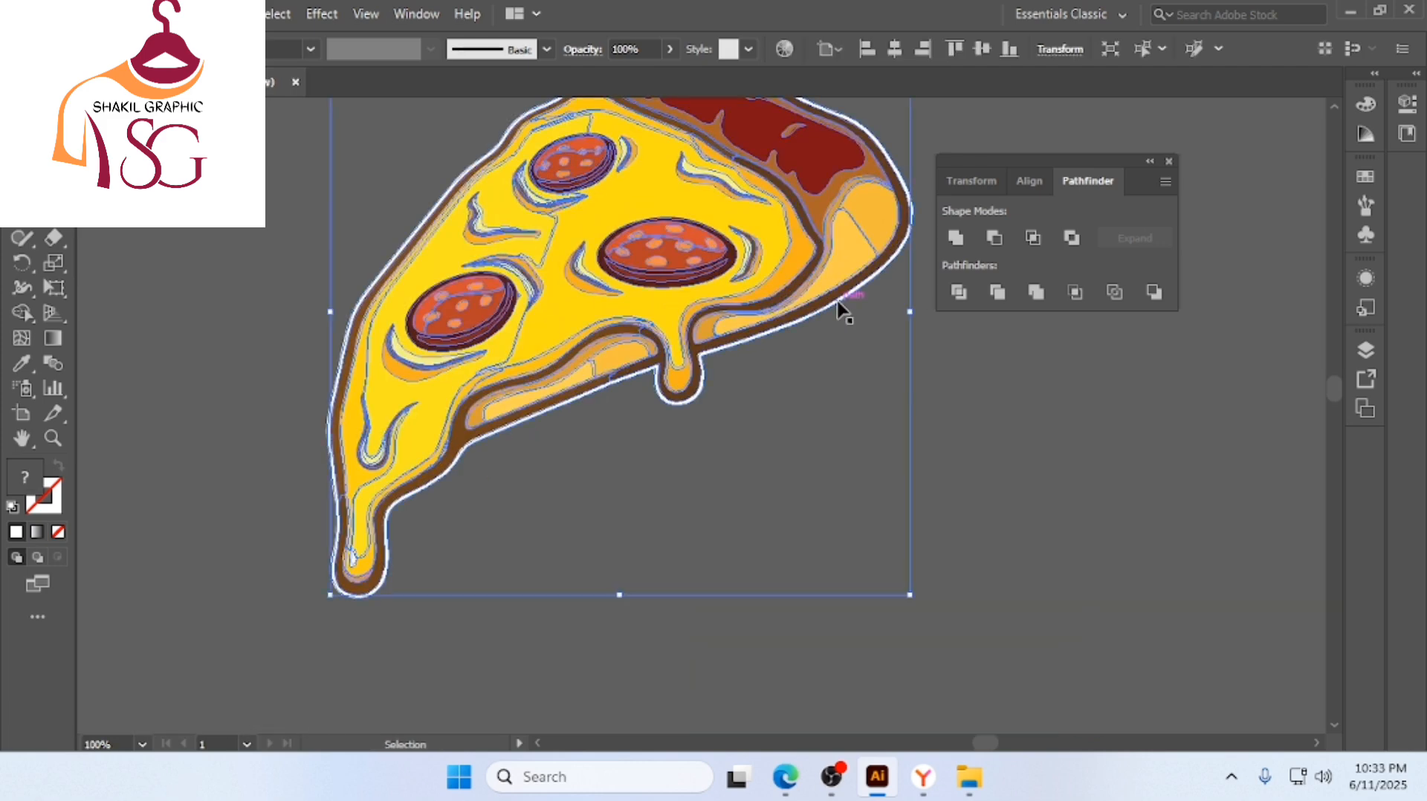
key(a)
scroll(839, 304, down, 2)
key(v)
scroll(838, 307, down, 1)
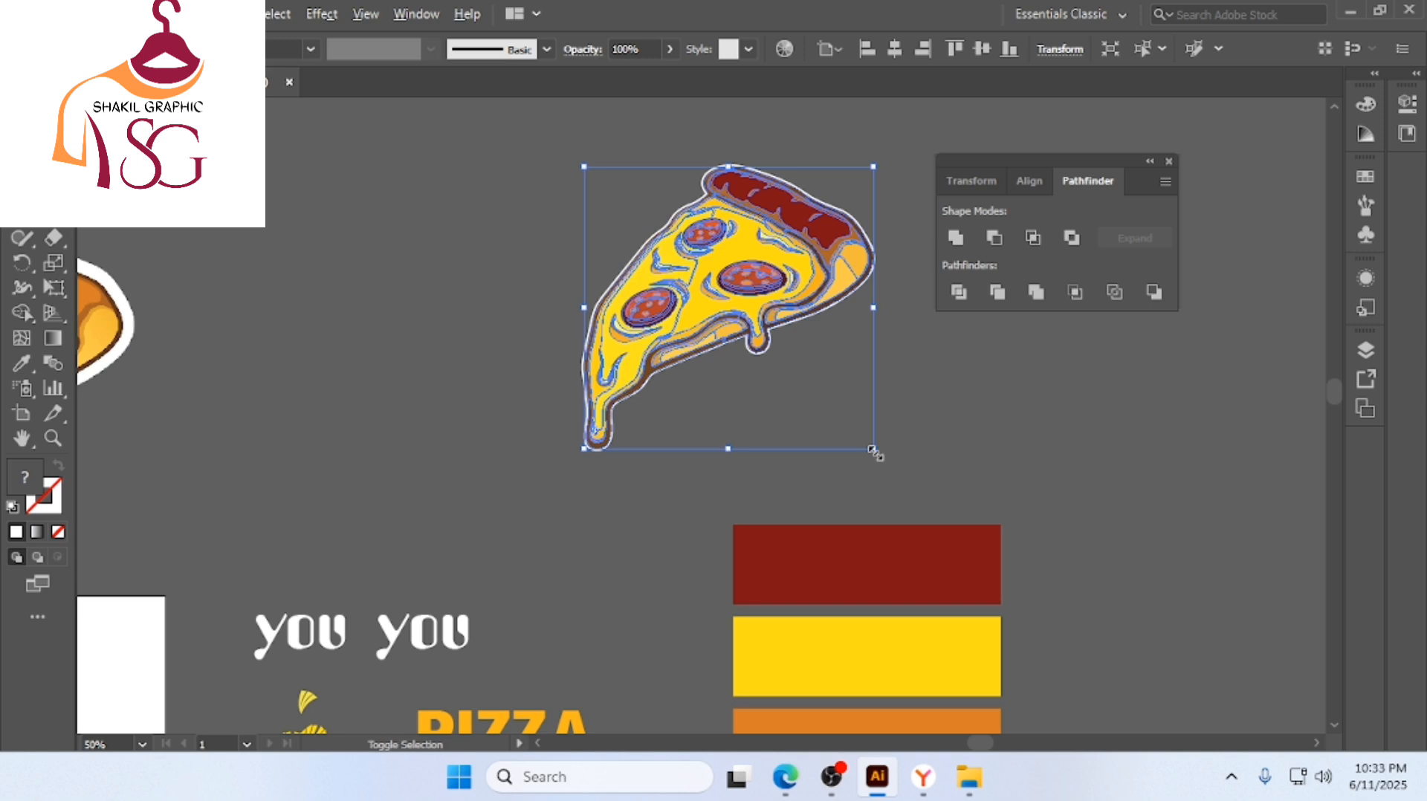
drag(871, 449, 876, 451)
click(903, 451)
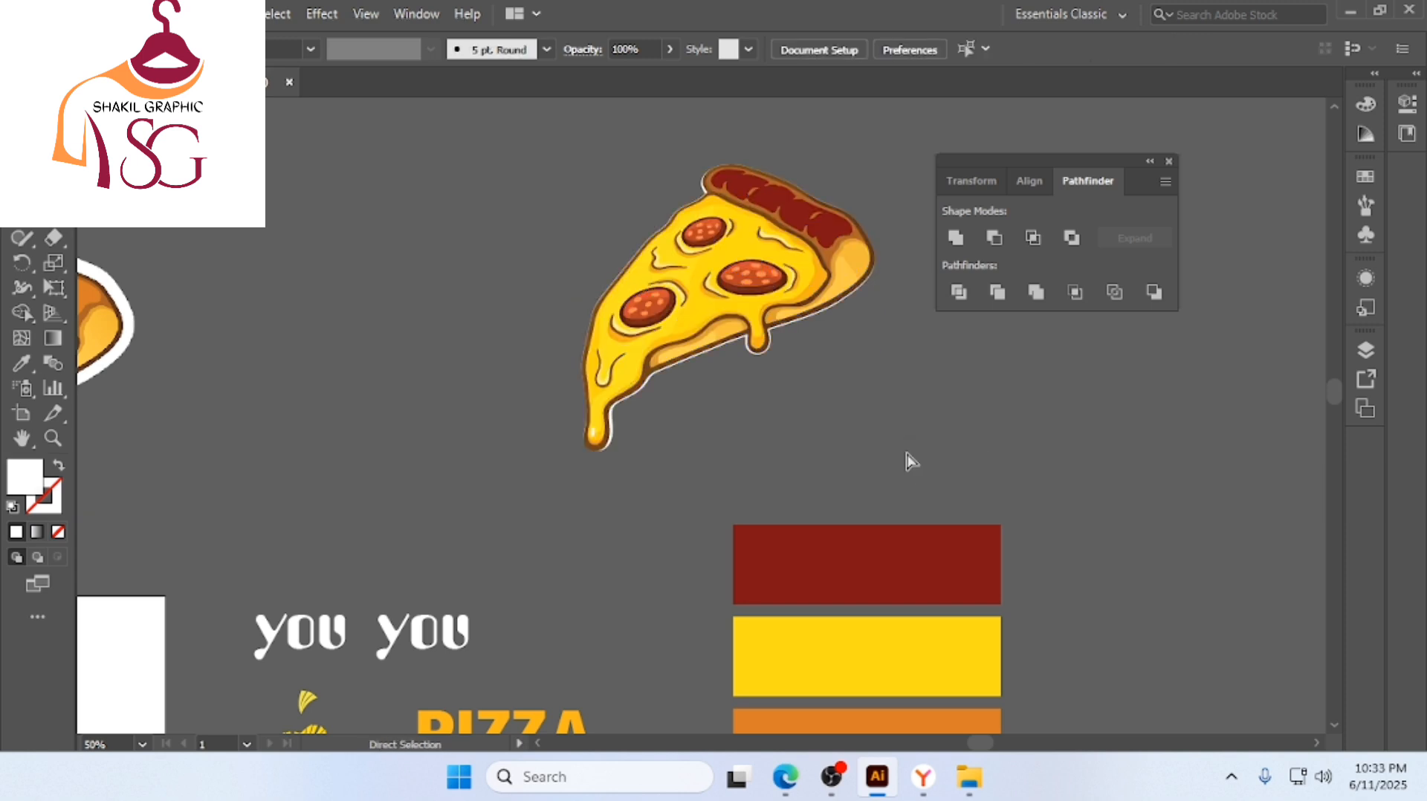
key(ctrl+z)
click(985, 405)
Enlarge the white silhouette slightly about its centre to thicken the outline around the recoloured pizza slice
scroll(792, 277, up, 1)
scroll(790, 282, up, 1)
click(780, 344)
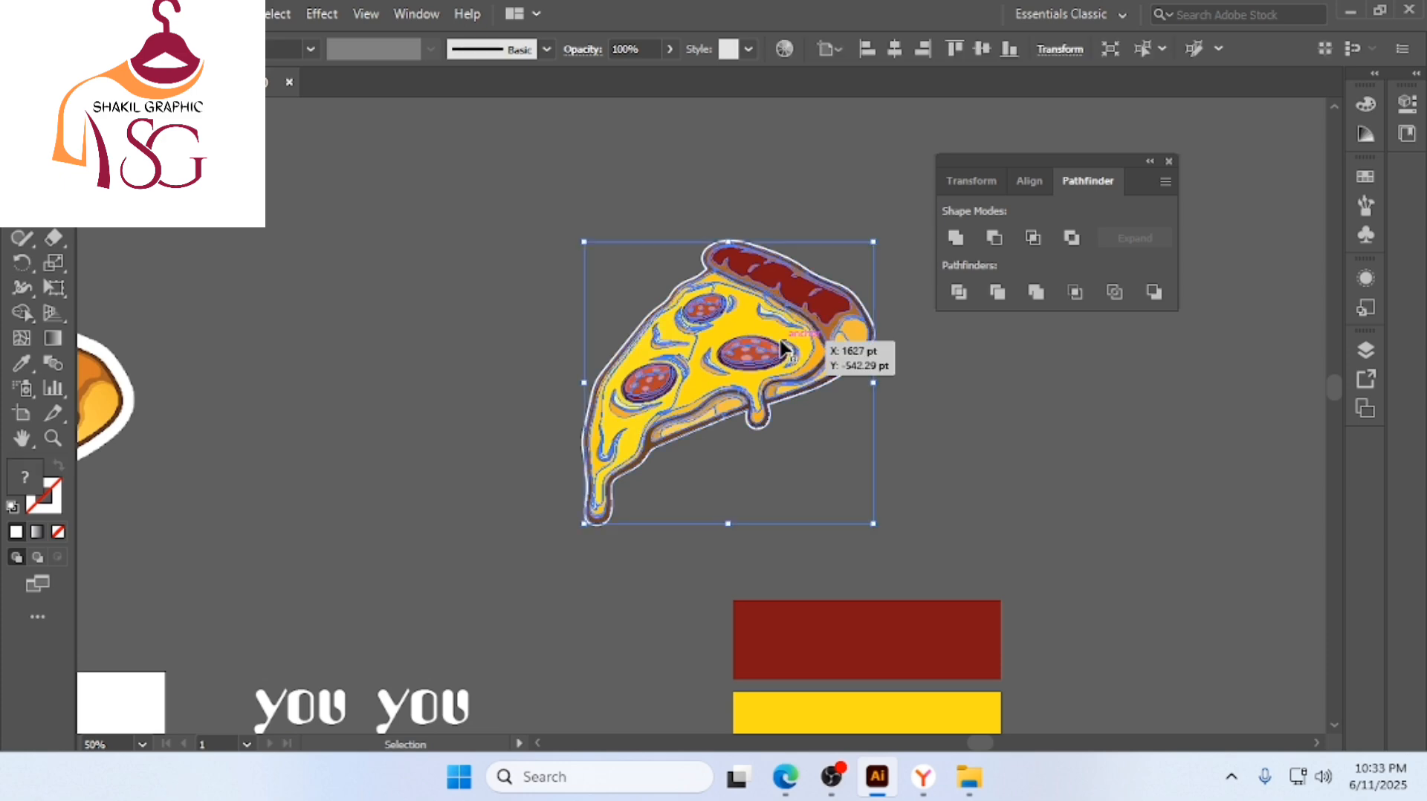
key(ctrl)
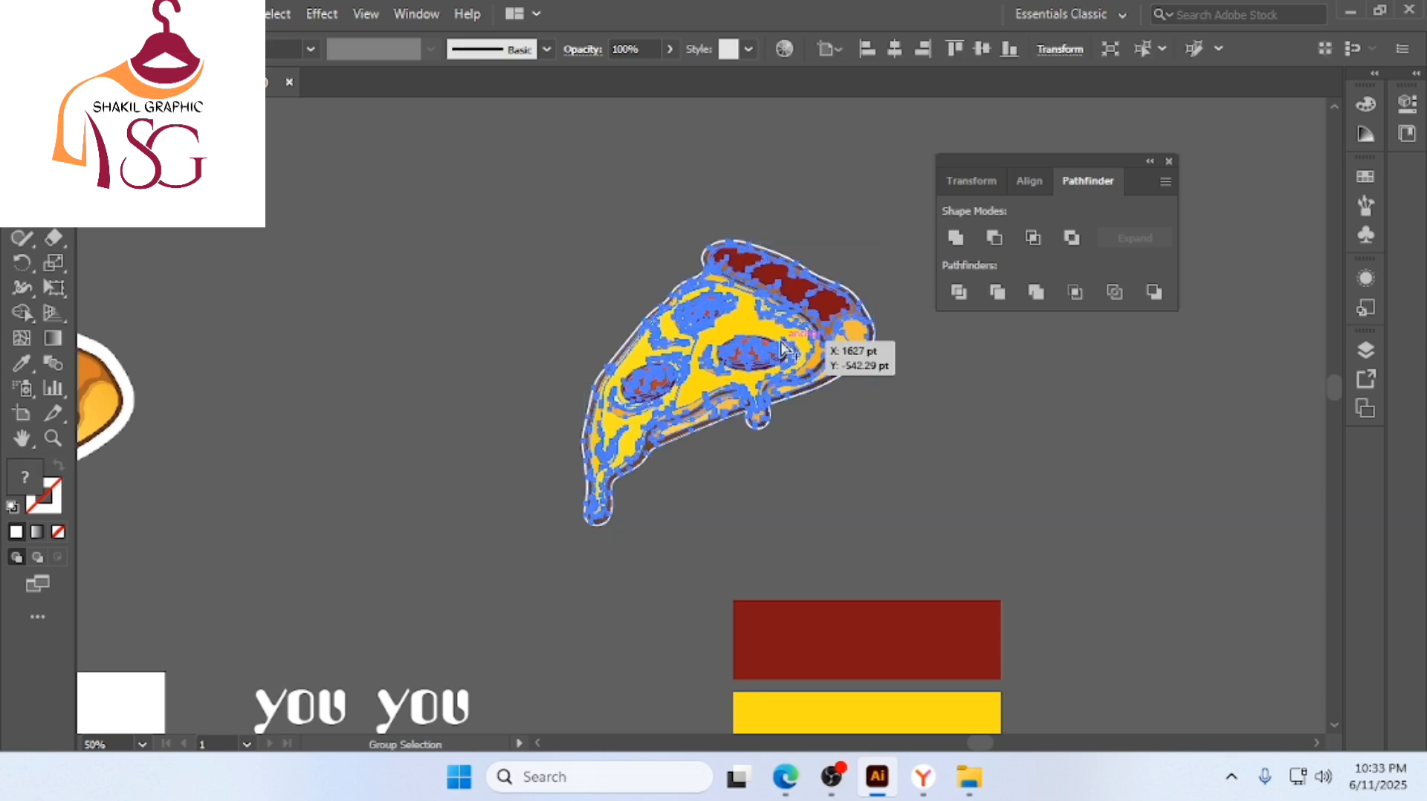
scroll(780, 341, up, 2)
scroll(777, 327, up, 2)
click(702, 201)
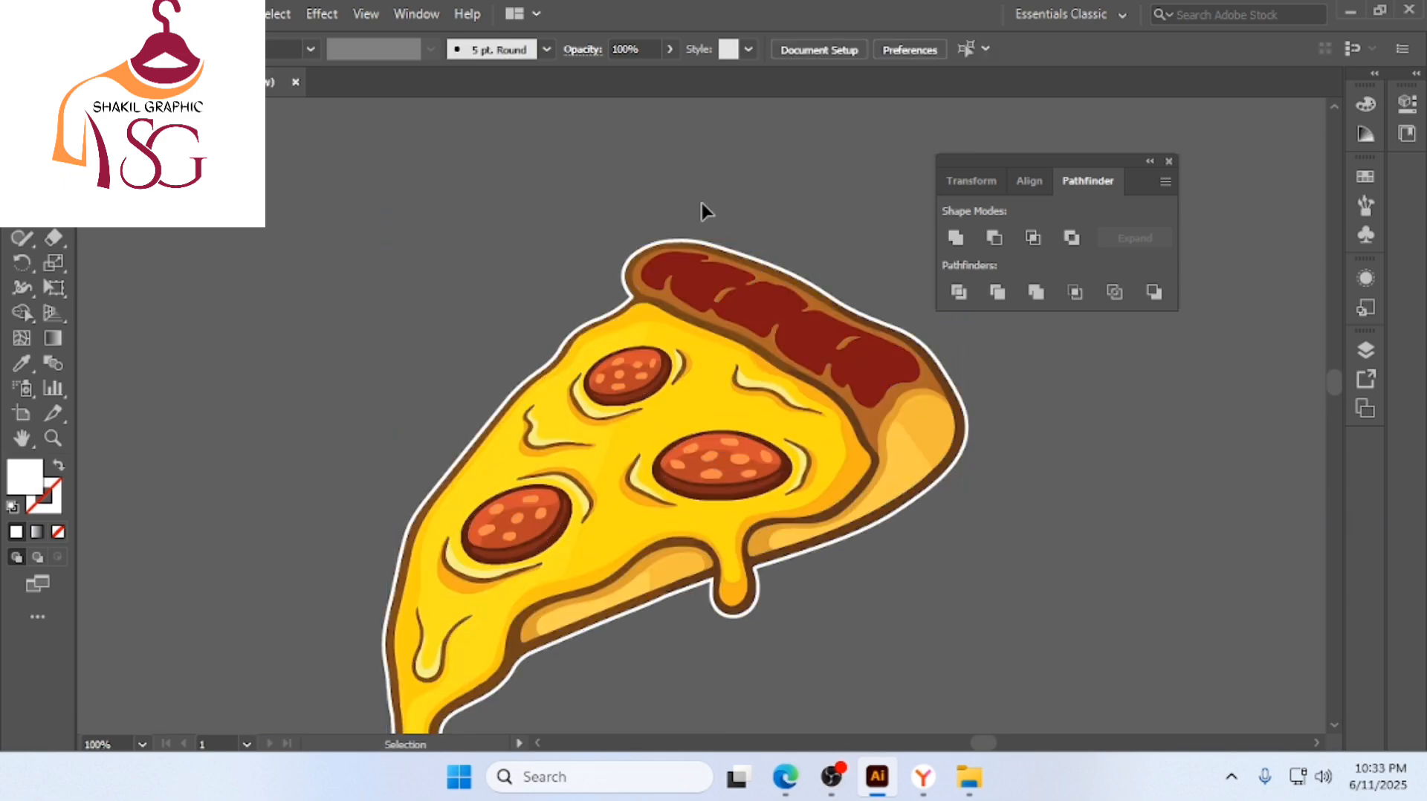
scroll(683, 246, up, 1)
click(683, 242)
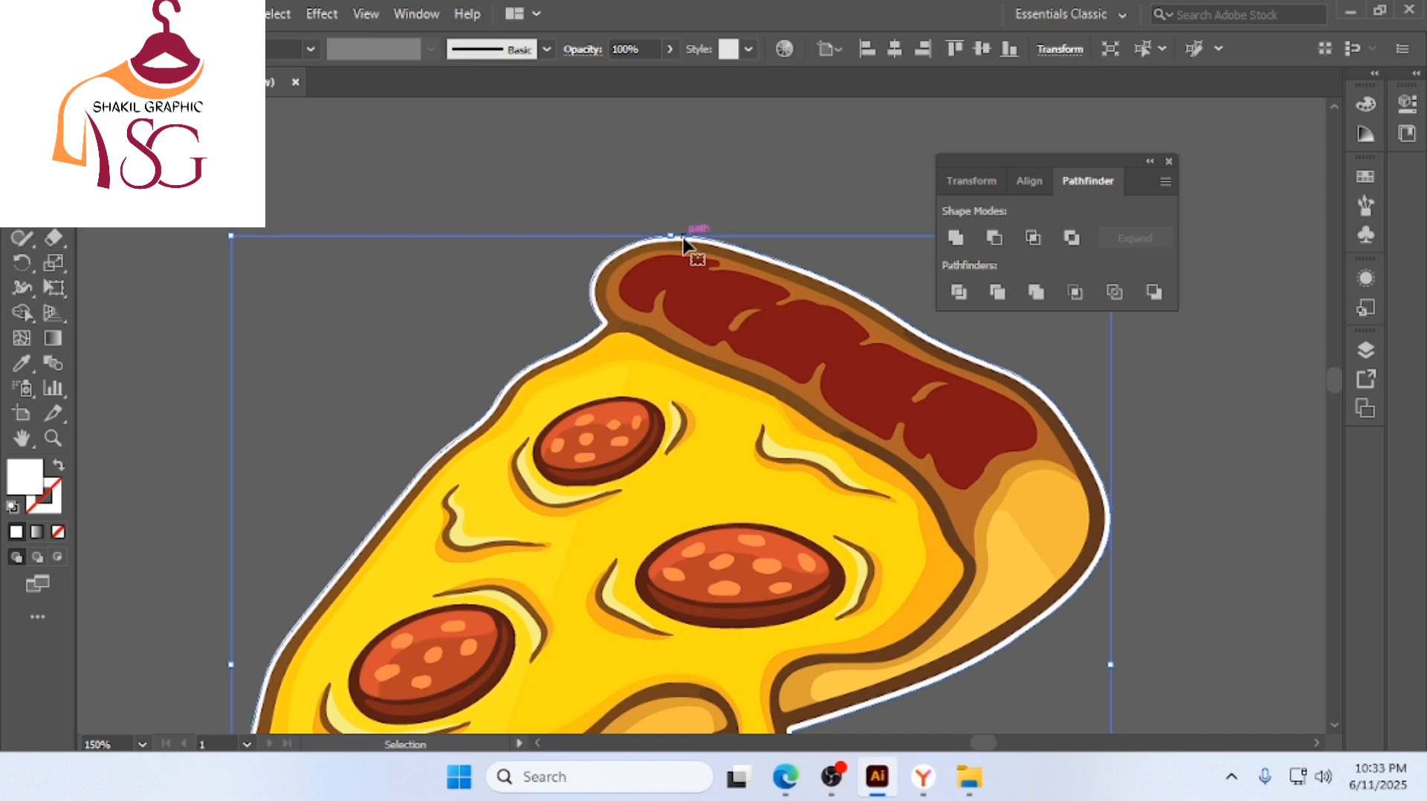
scroll(706, 298, down, 2)
scroll(719, 349, down, 2)
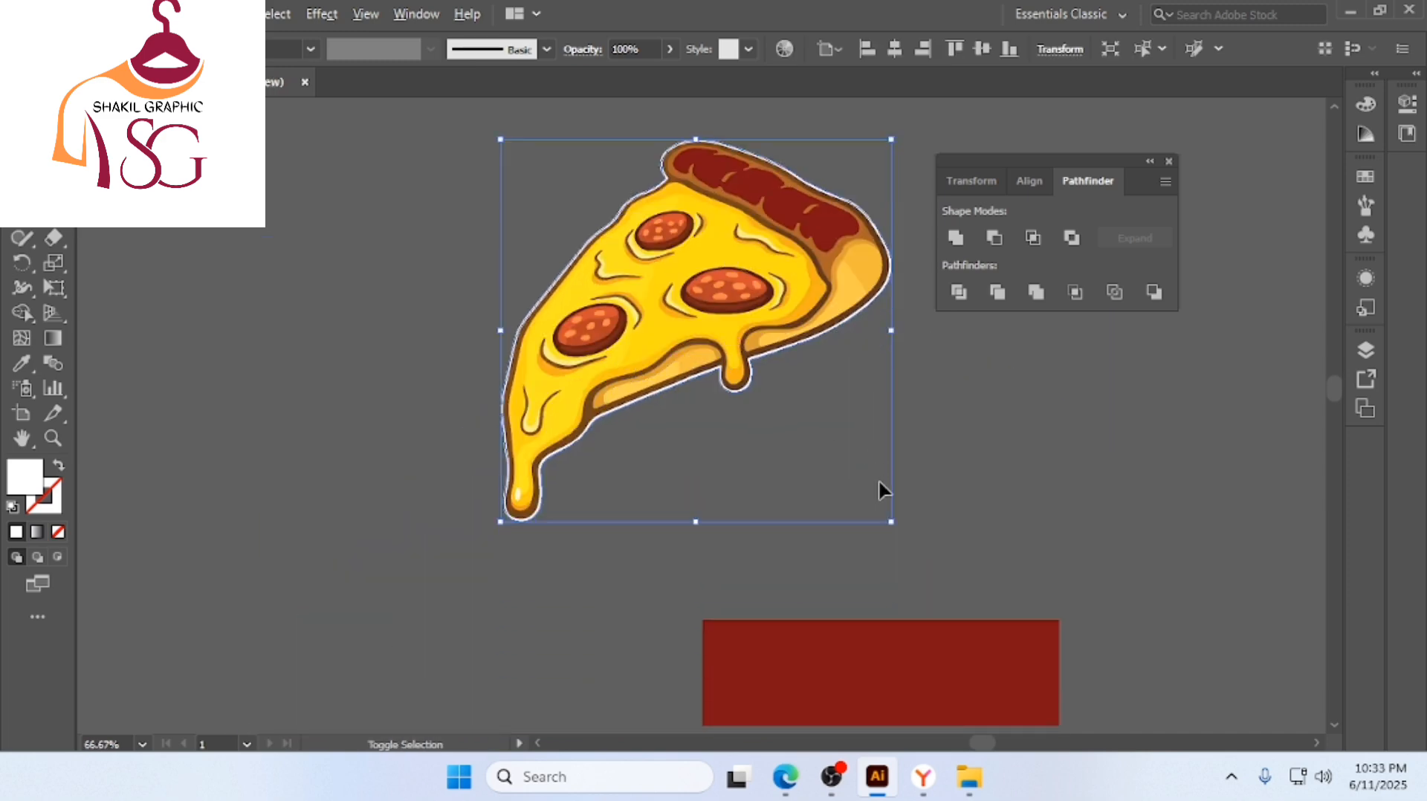
drag(894, 525, 900, 529)
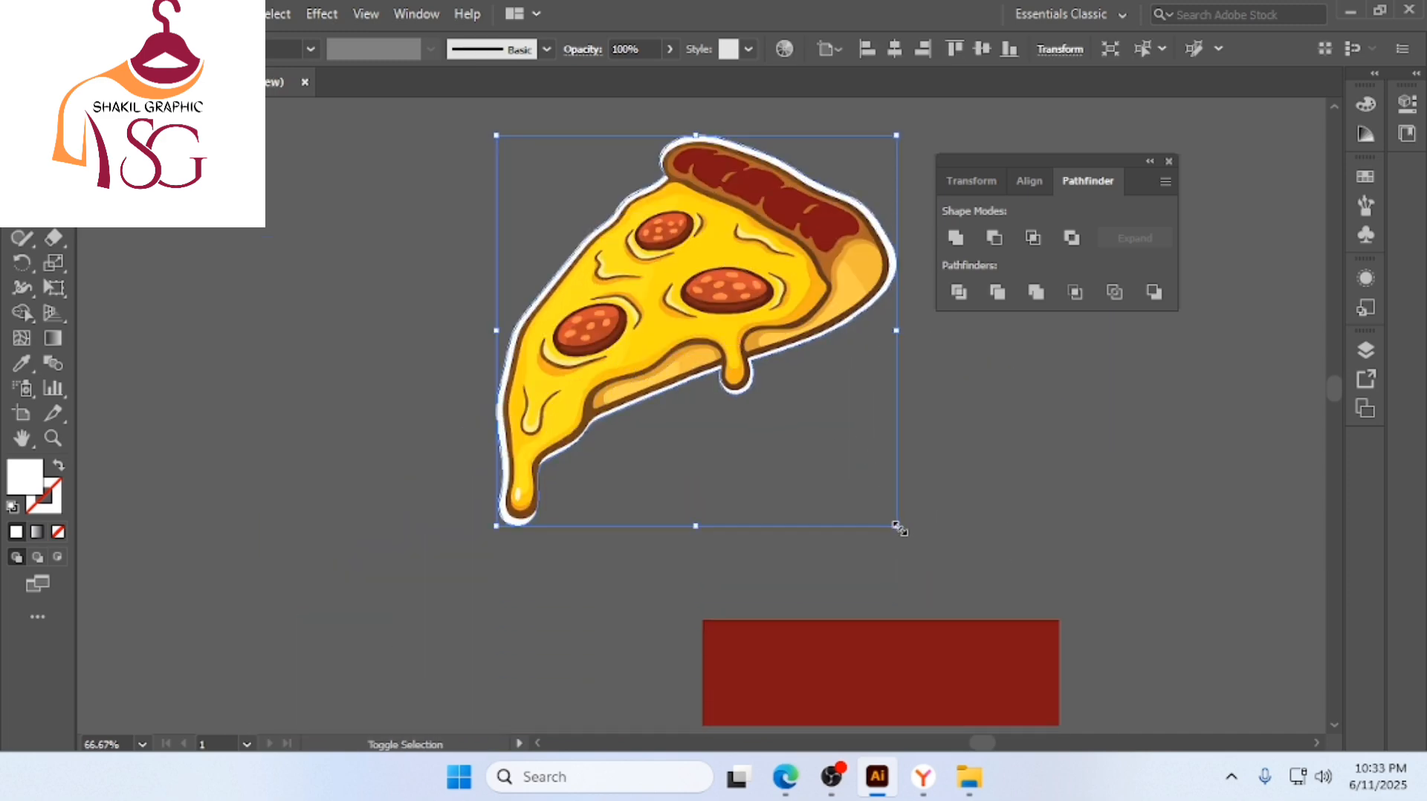
click(1027, 479)
scroll(809, 408, down, 2)
scroll(804, 400, down, 2)
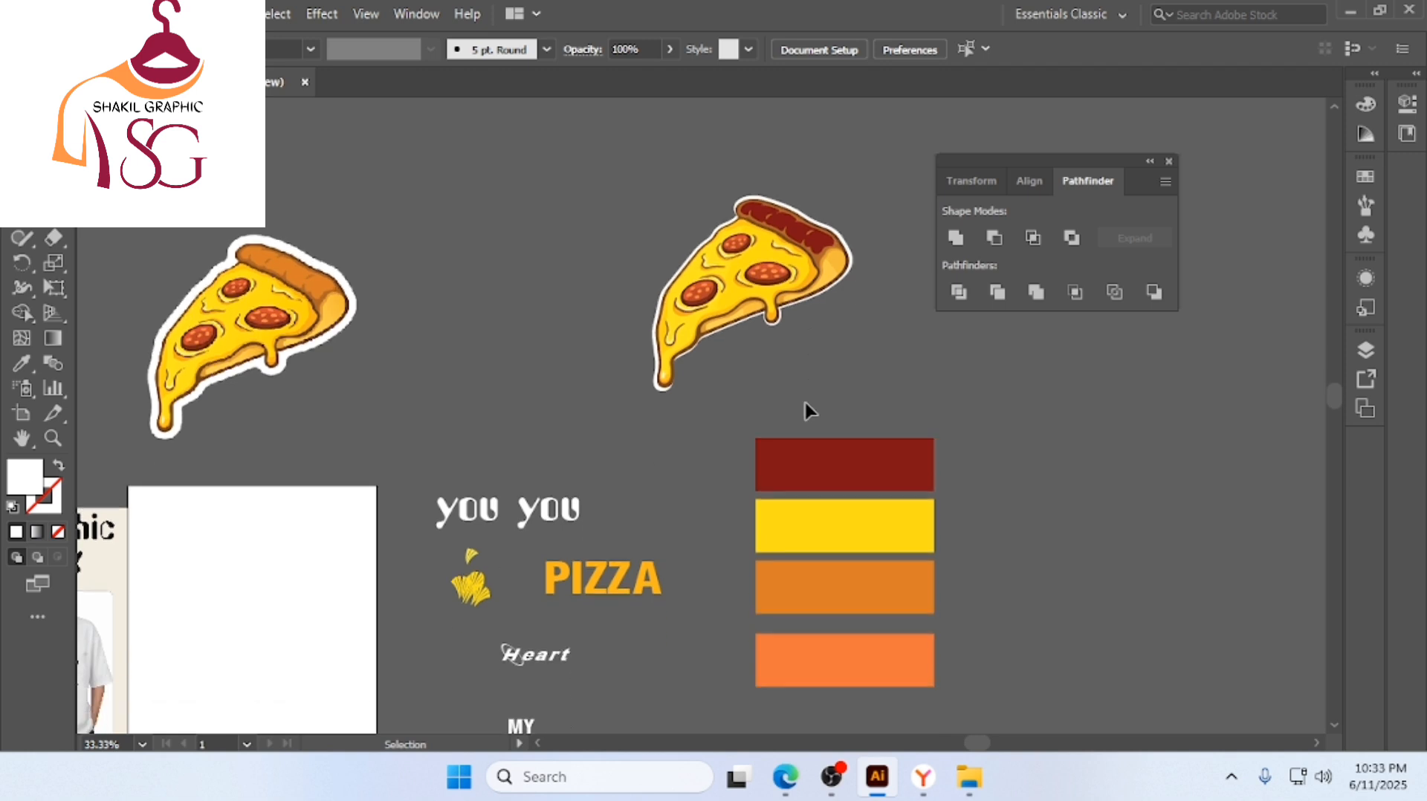
Group the recoloured pizza slice with its white silhouette
scroll(749, 358, up, 1)
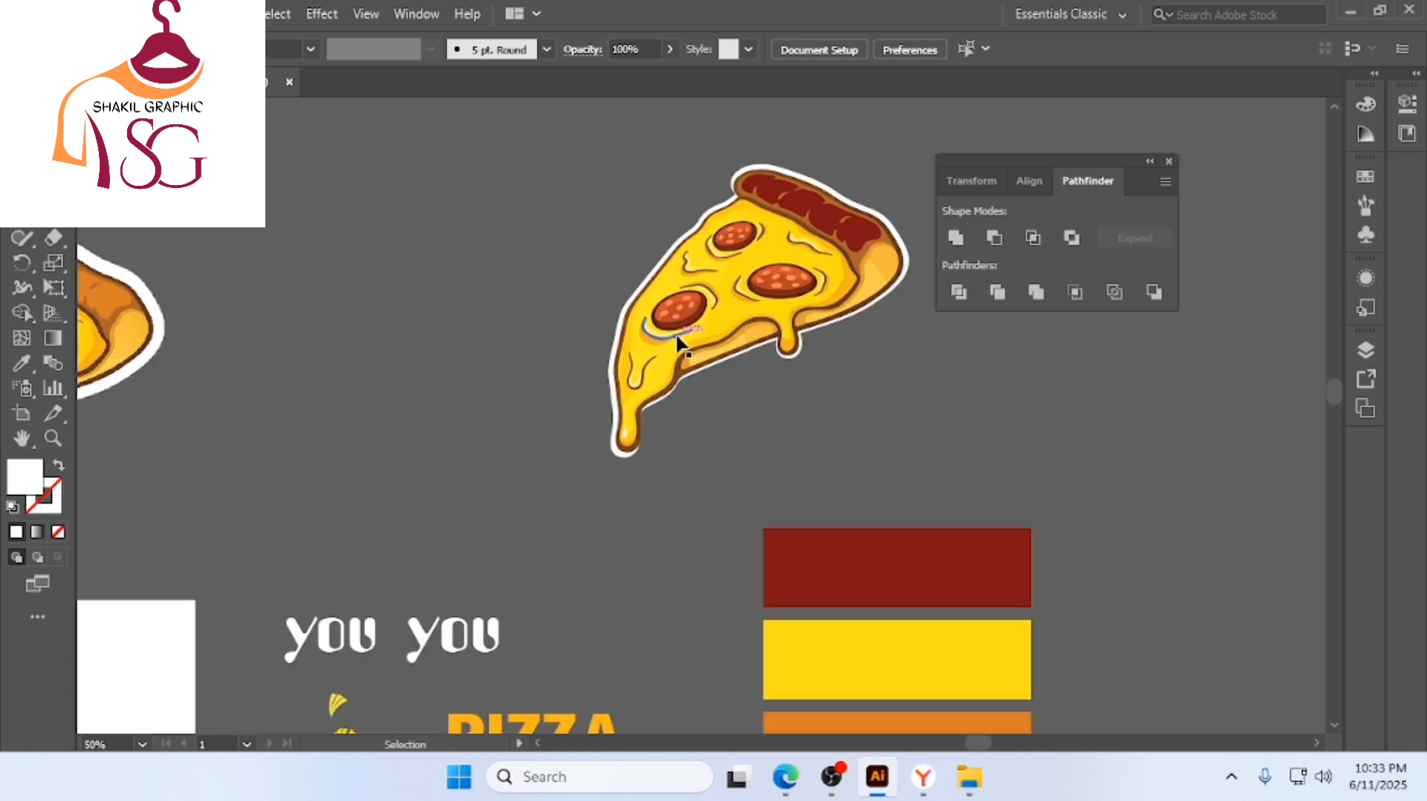
click(681, 370)
click(971, 429)
drag(693, 289, 687, 275)
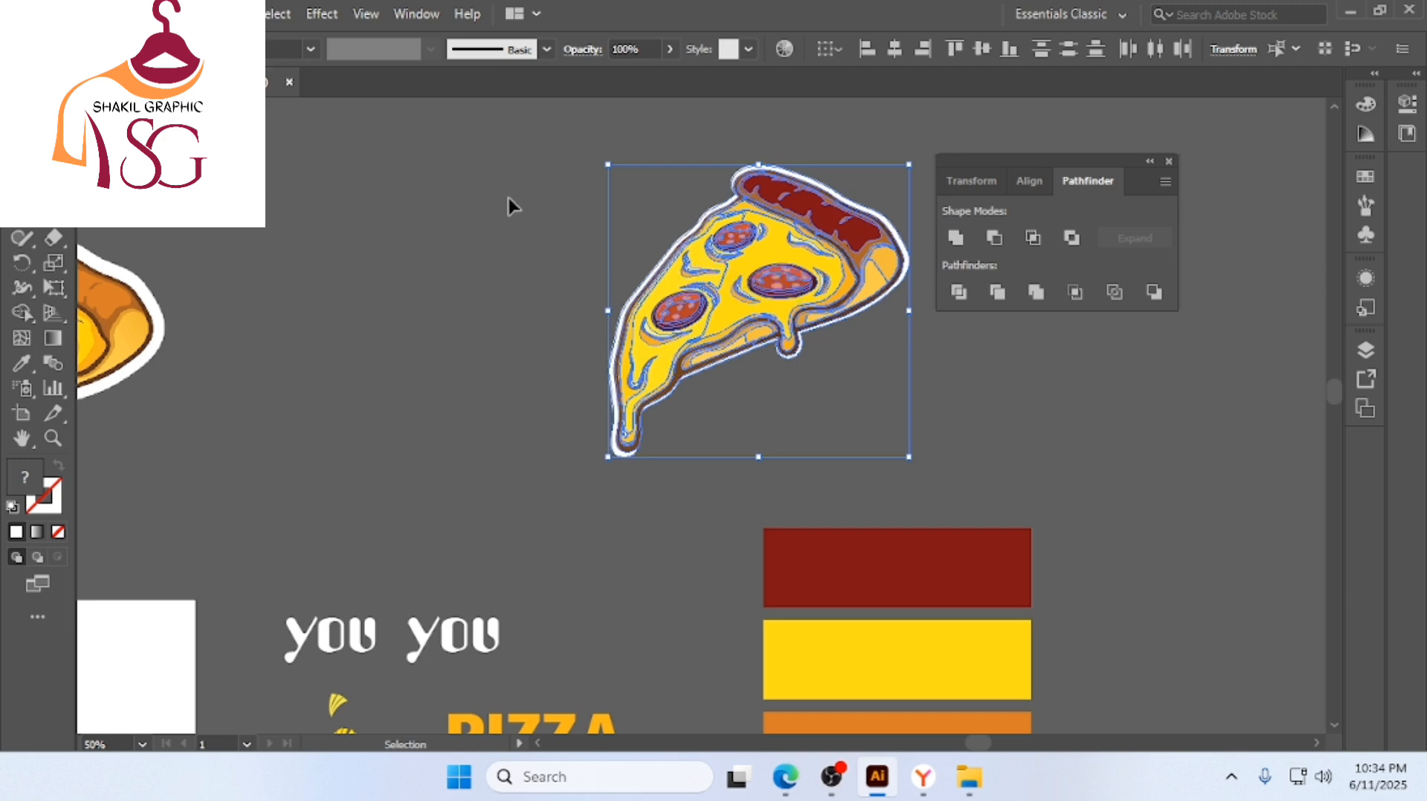
click(586, 202)
drag(582, 200, 783, 402)
key(a)
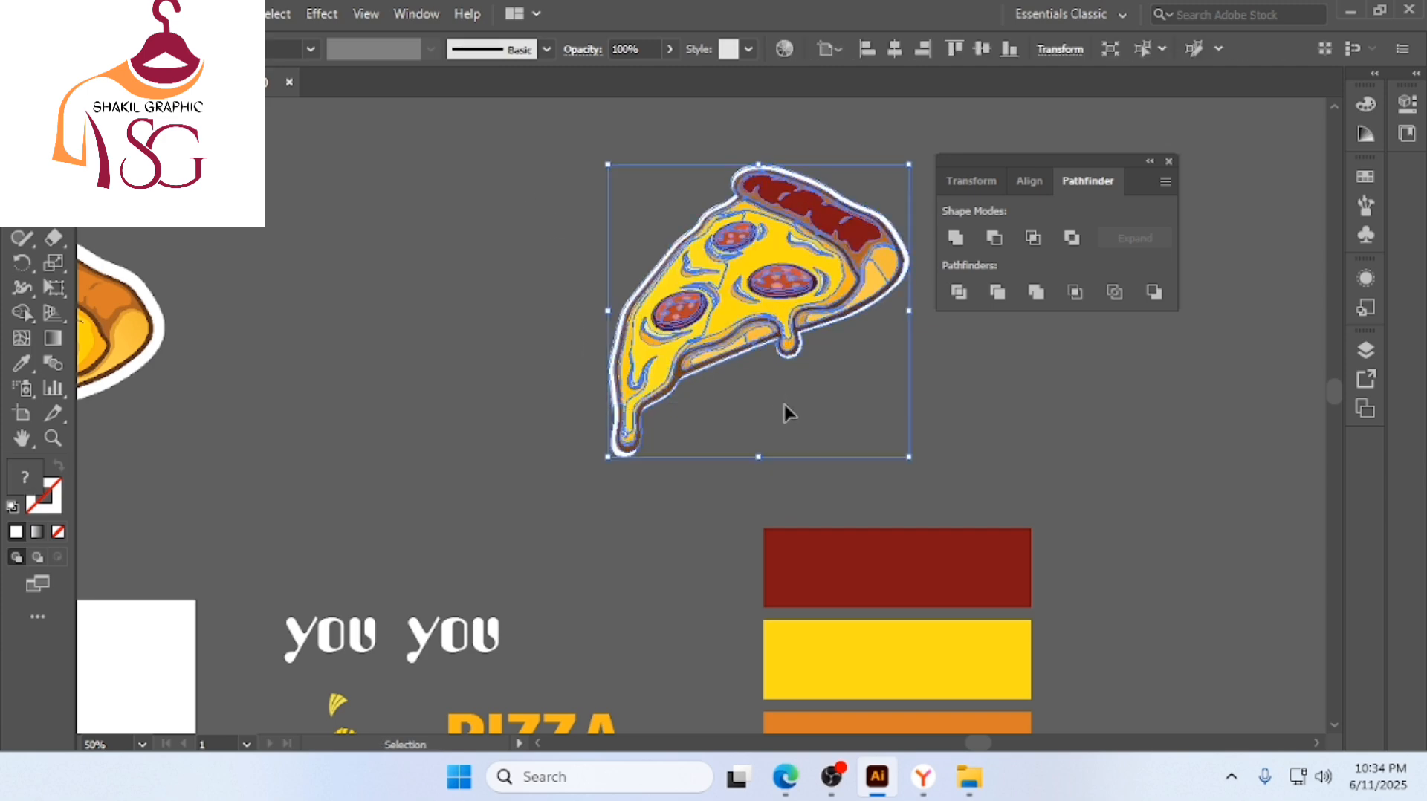
key(ctrl+minus)
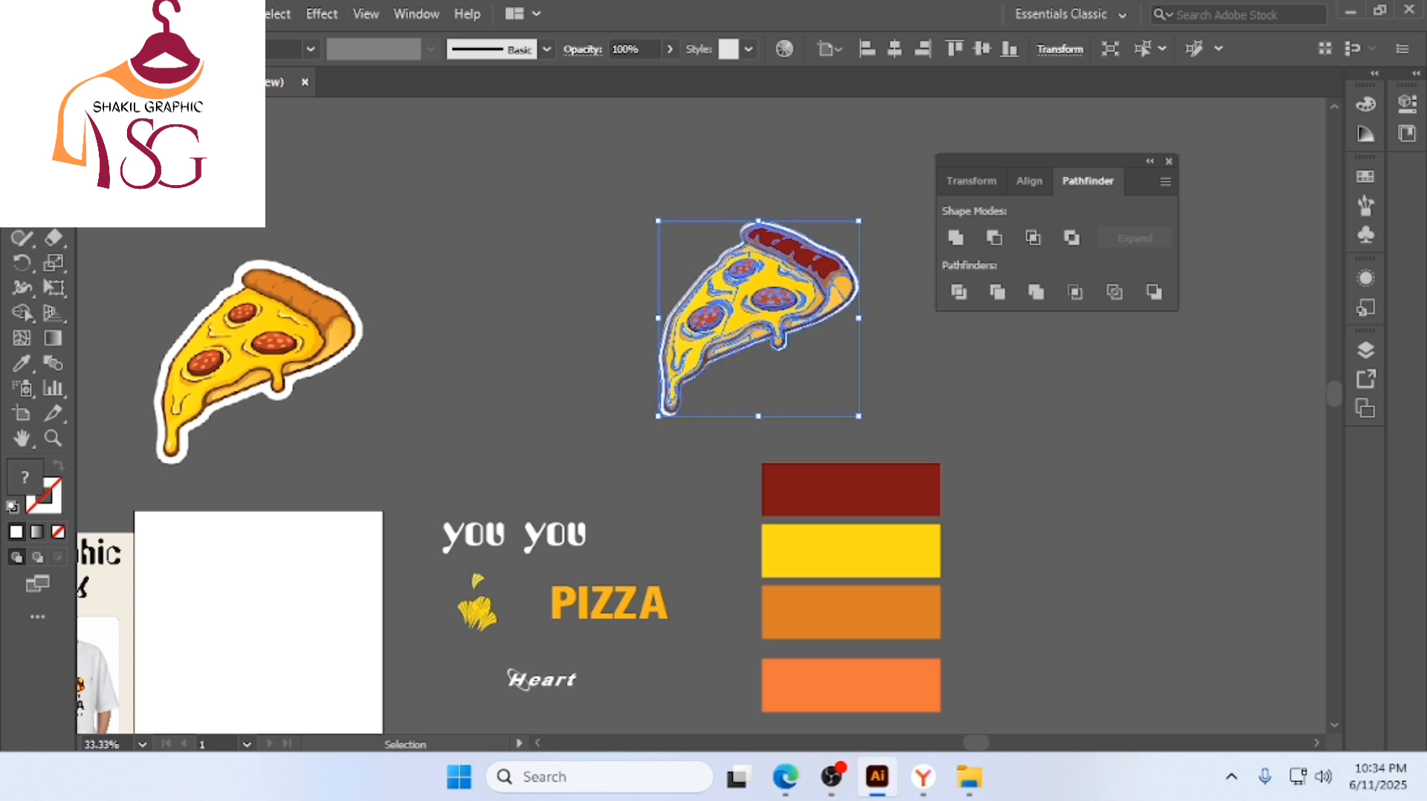
click(179, 15)
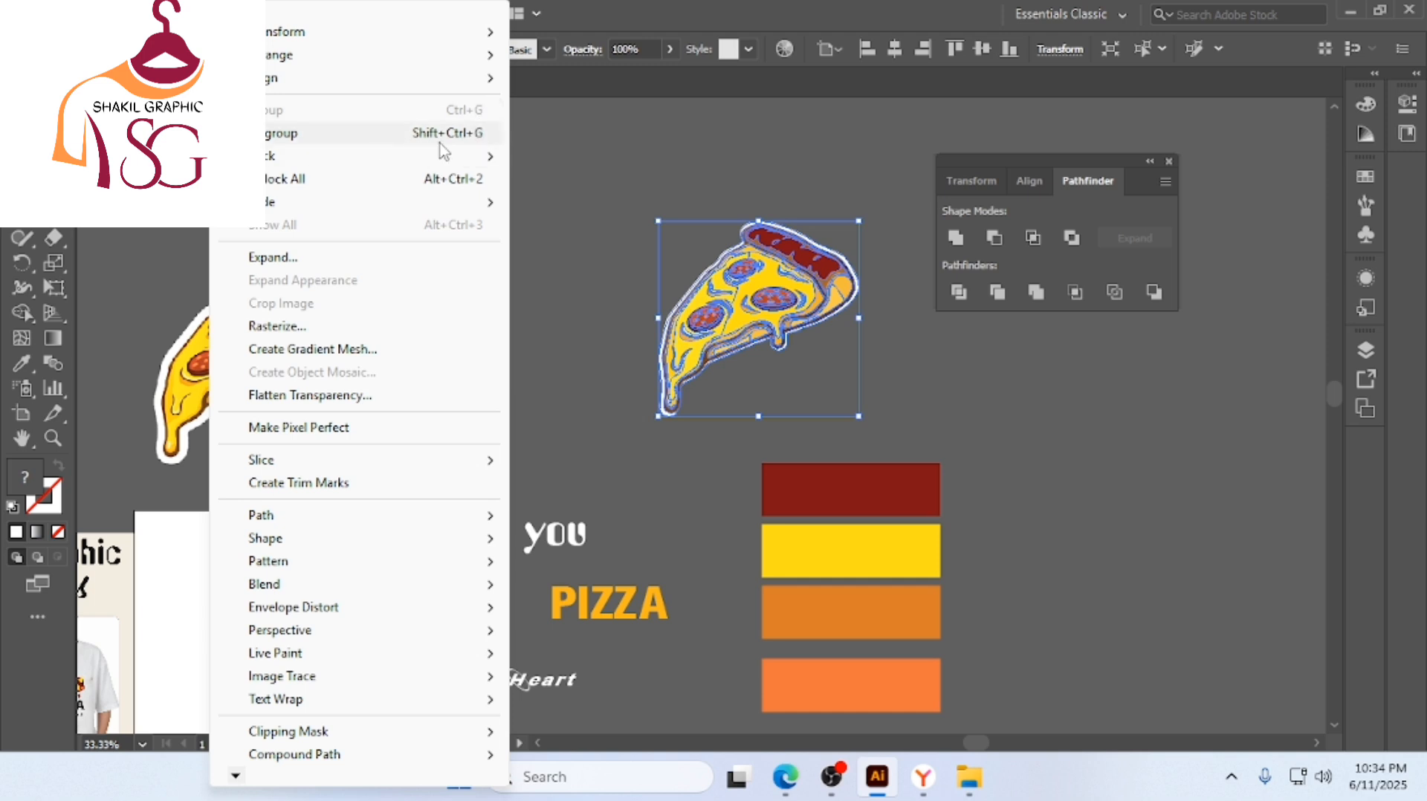
click(650, 172)
click(649, 172)
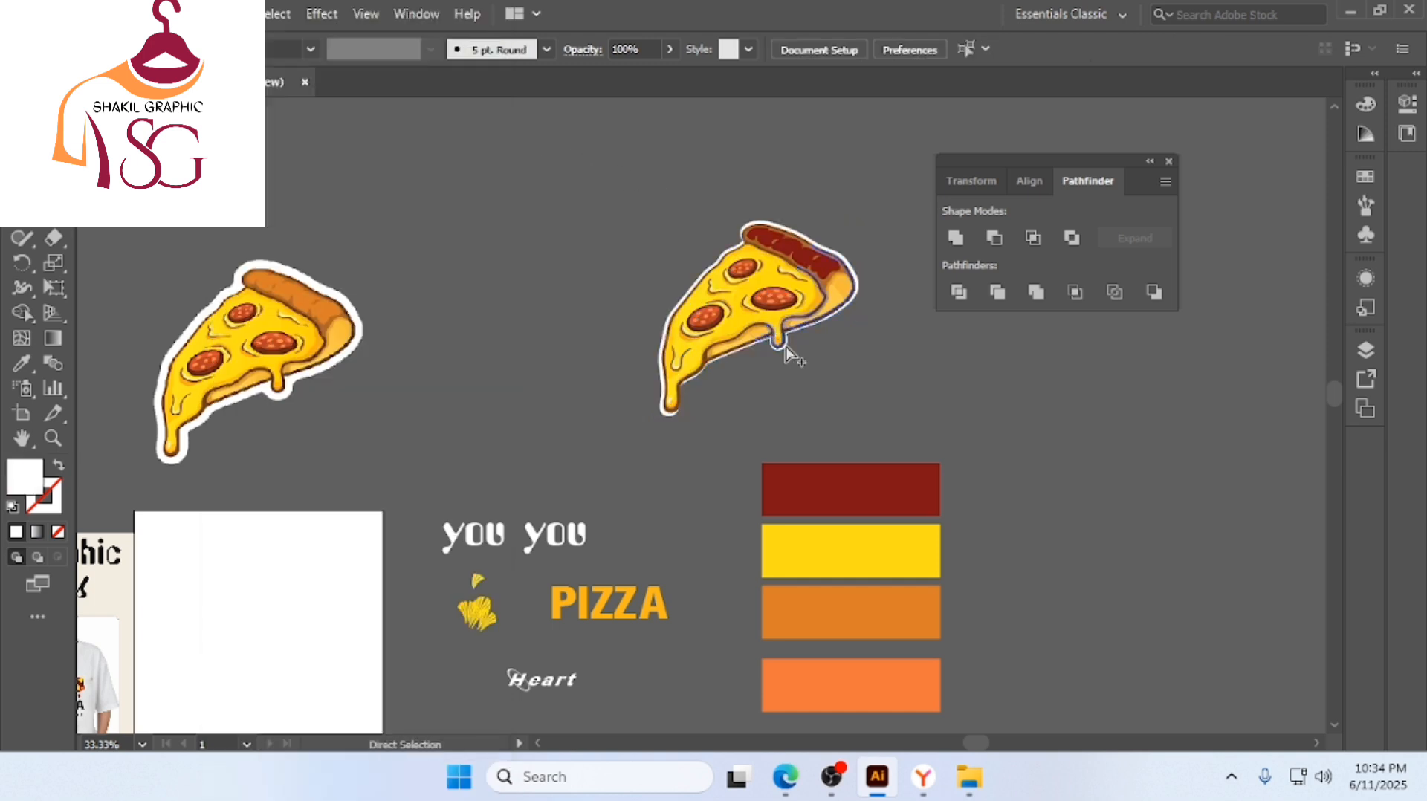
Draw a rectangle that covers the whole artboard exactly
scroll(786, 345, down, 2)
scroll(781, 313, down, 2)
click(776, 246)
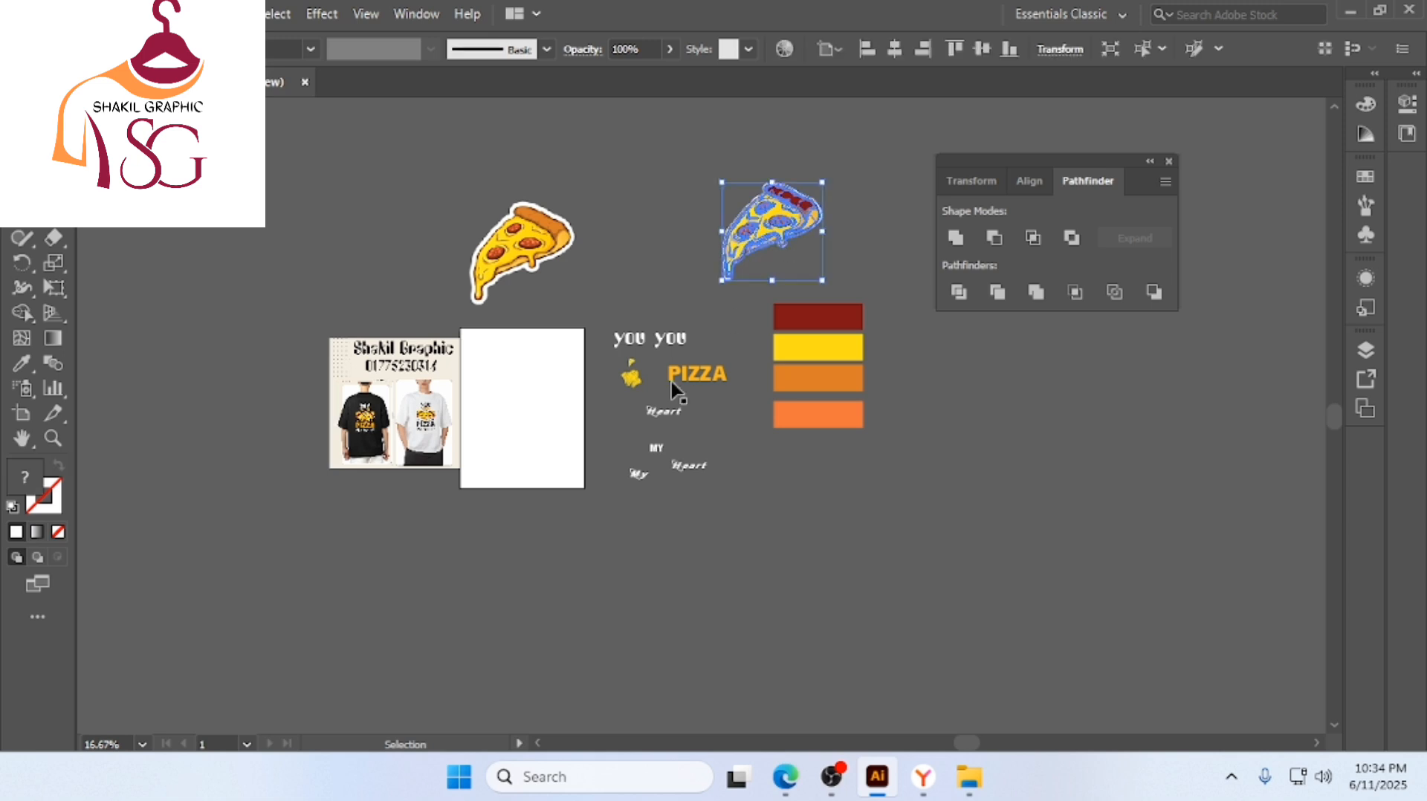
scroll(532, 414, left, 2)
scroll(604, 390, down, 1)
scroll(603, 390, up, 2)
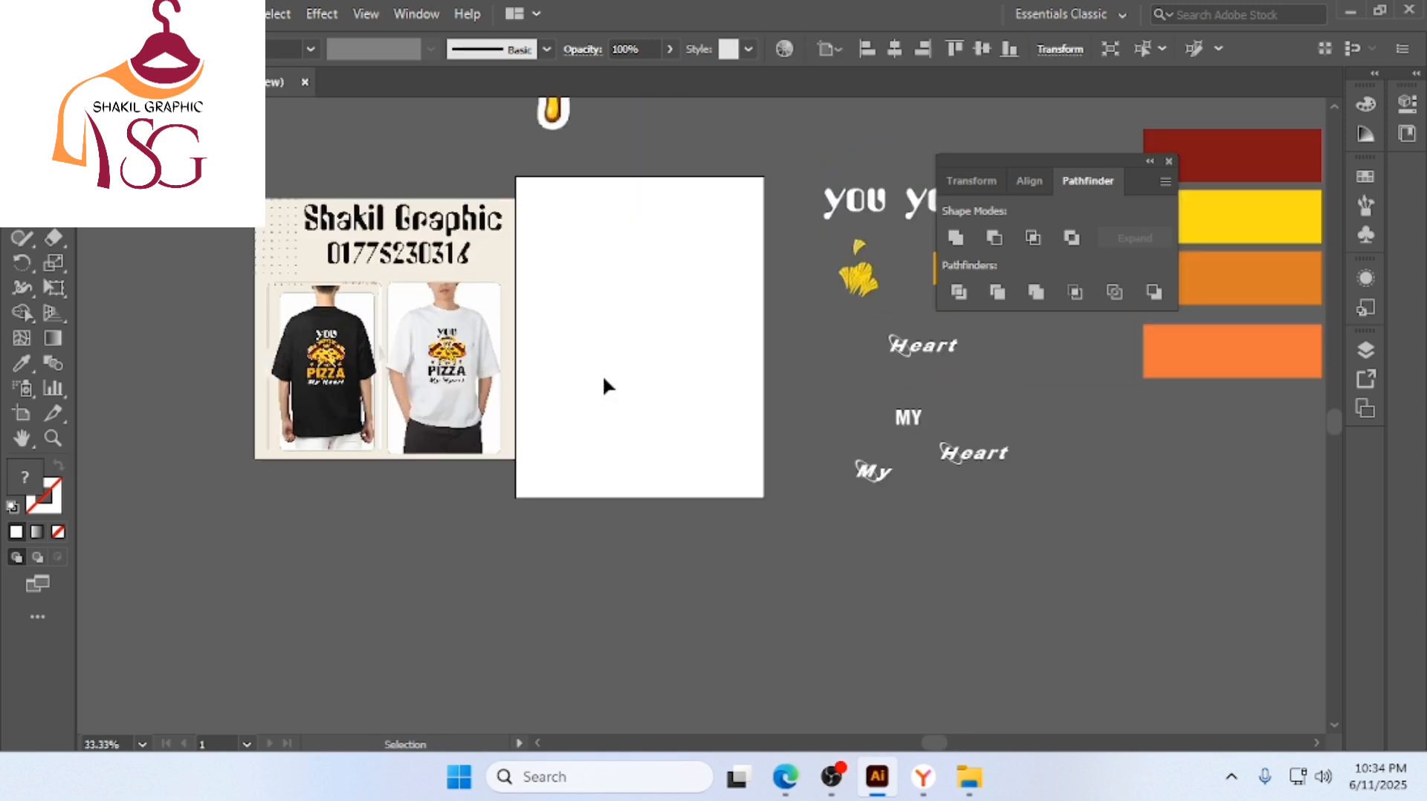
scroll(608, 355, right, 1)
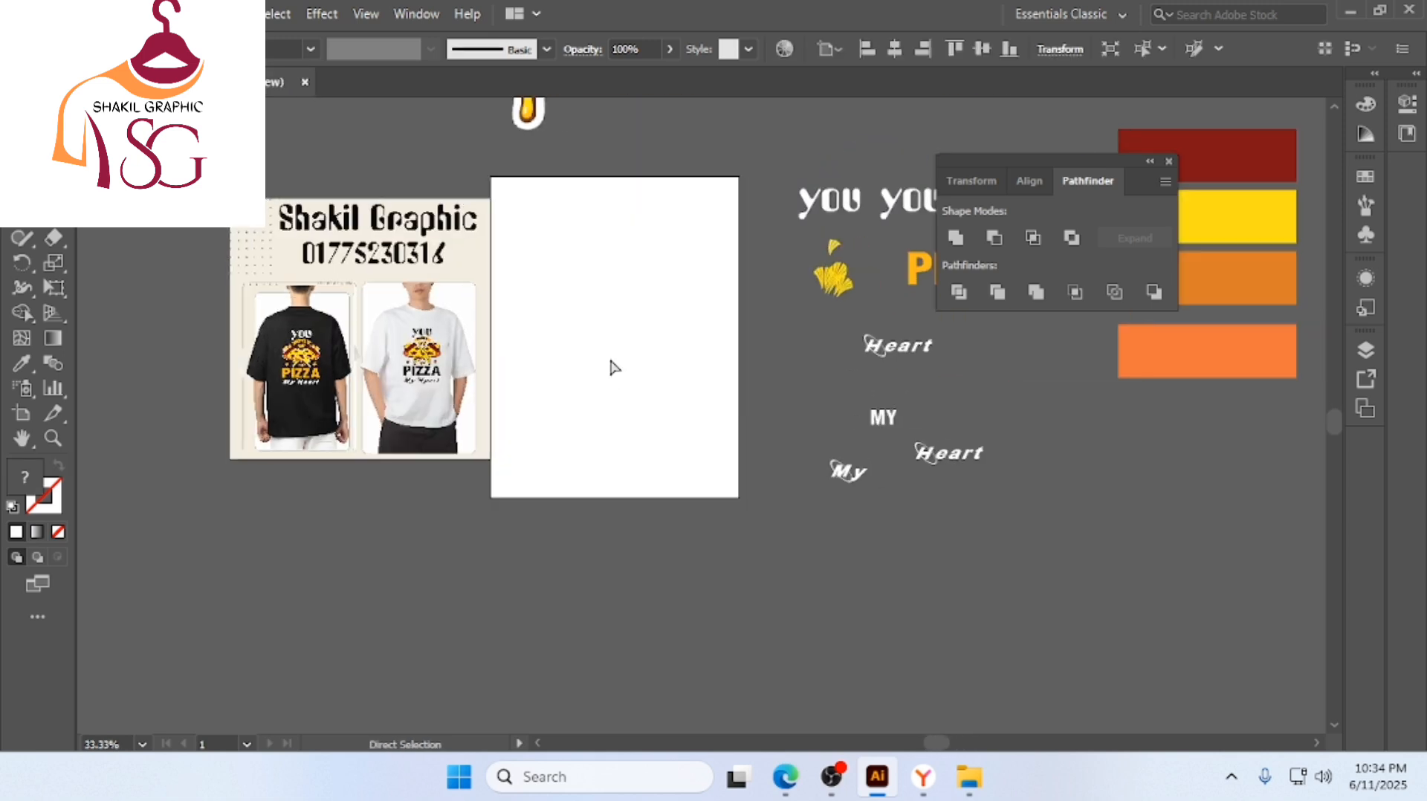
click(22, 215)
drag(490, 176, 740, 497)
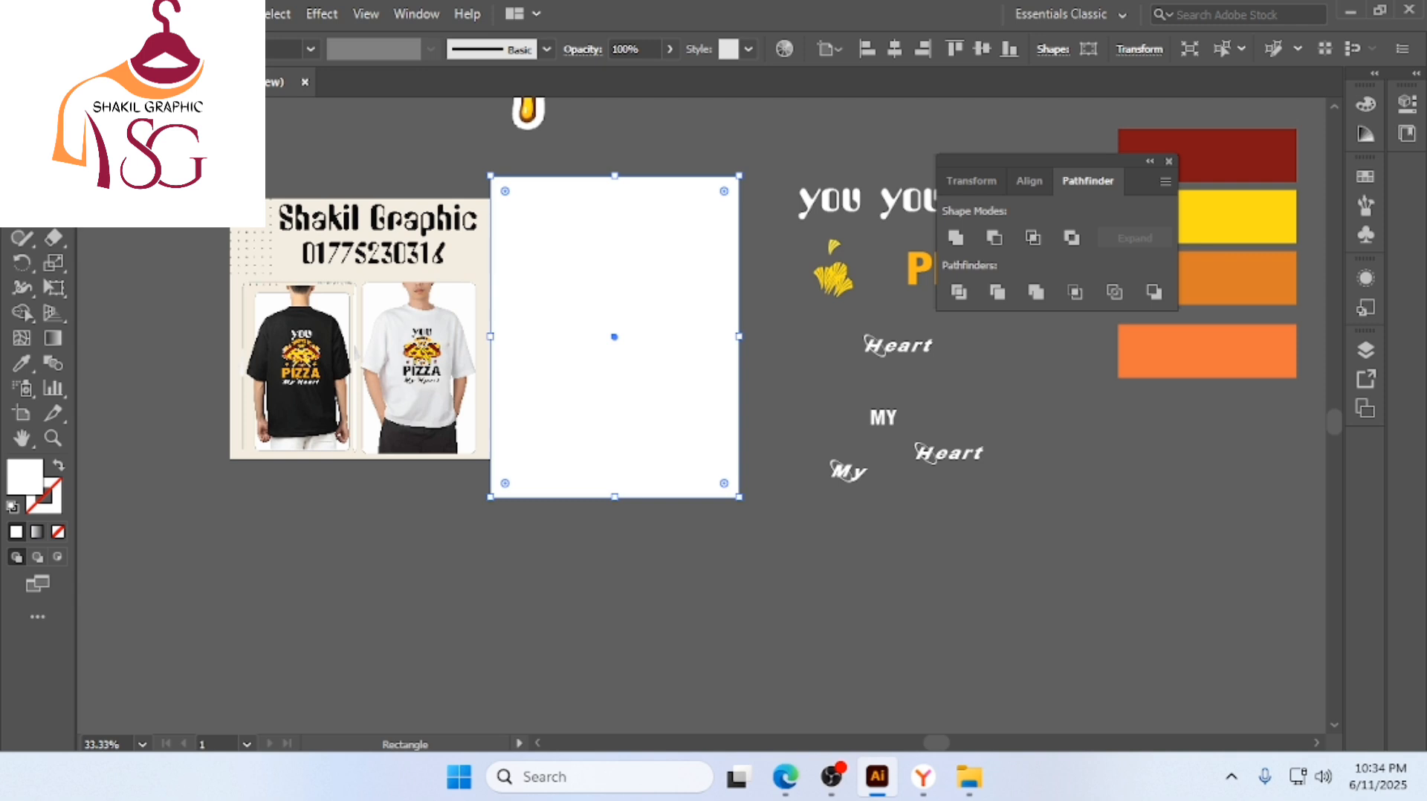
Fill the artboard-sized rectangle with black and lock it as a background
click(138, 80)
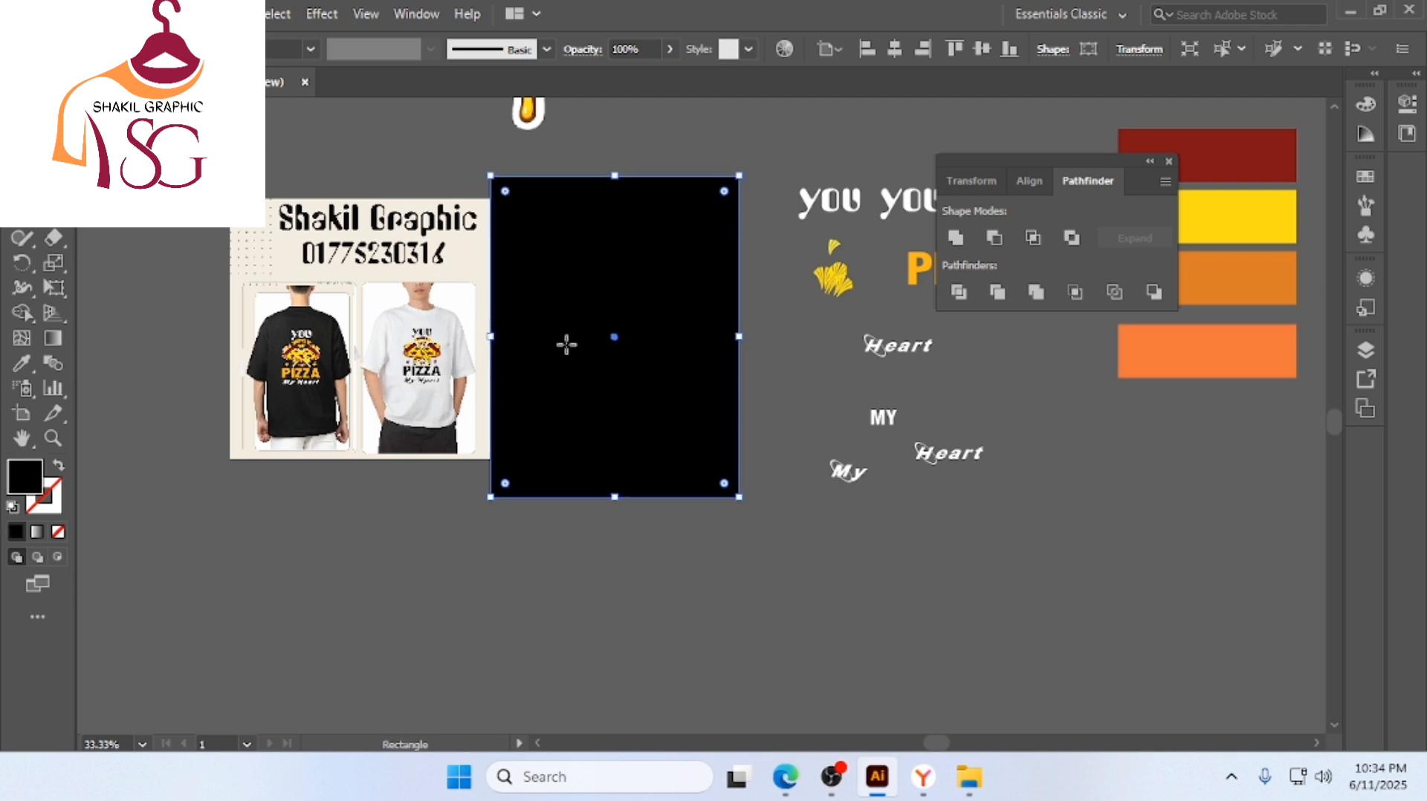
key(v)
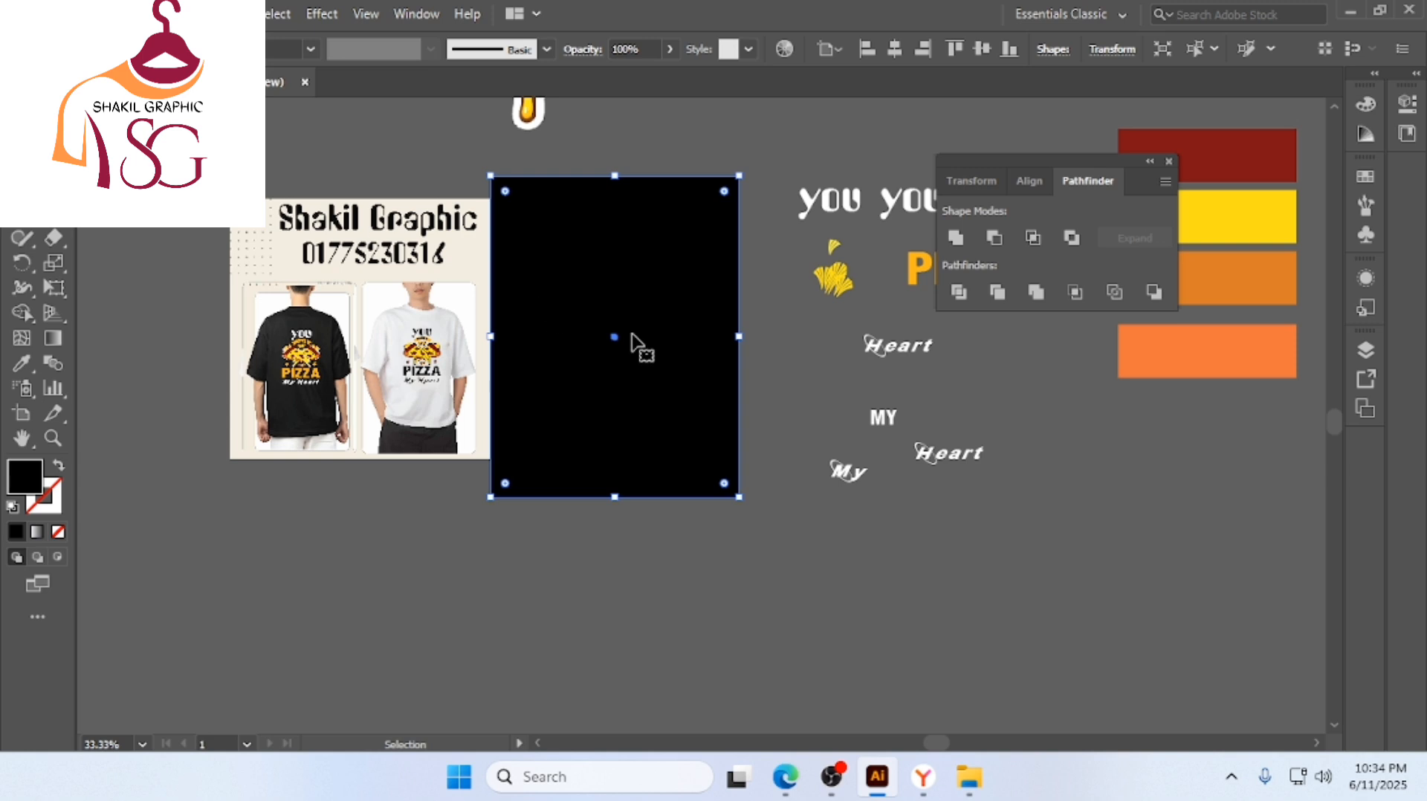
key(ctrl+shift+a)
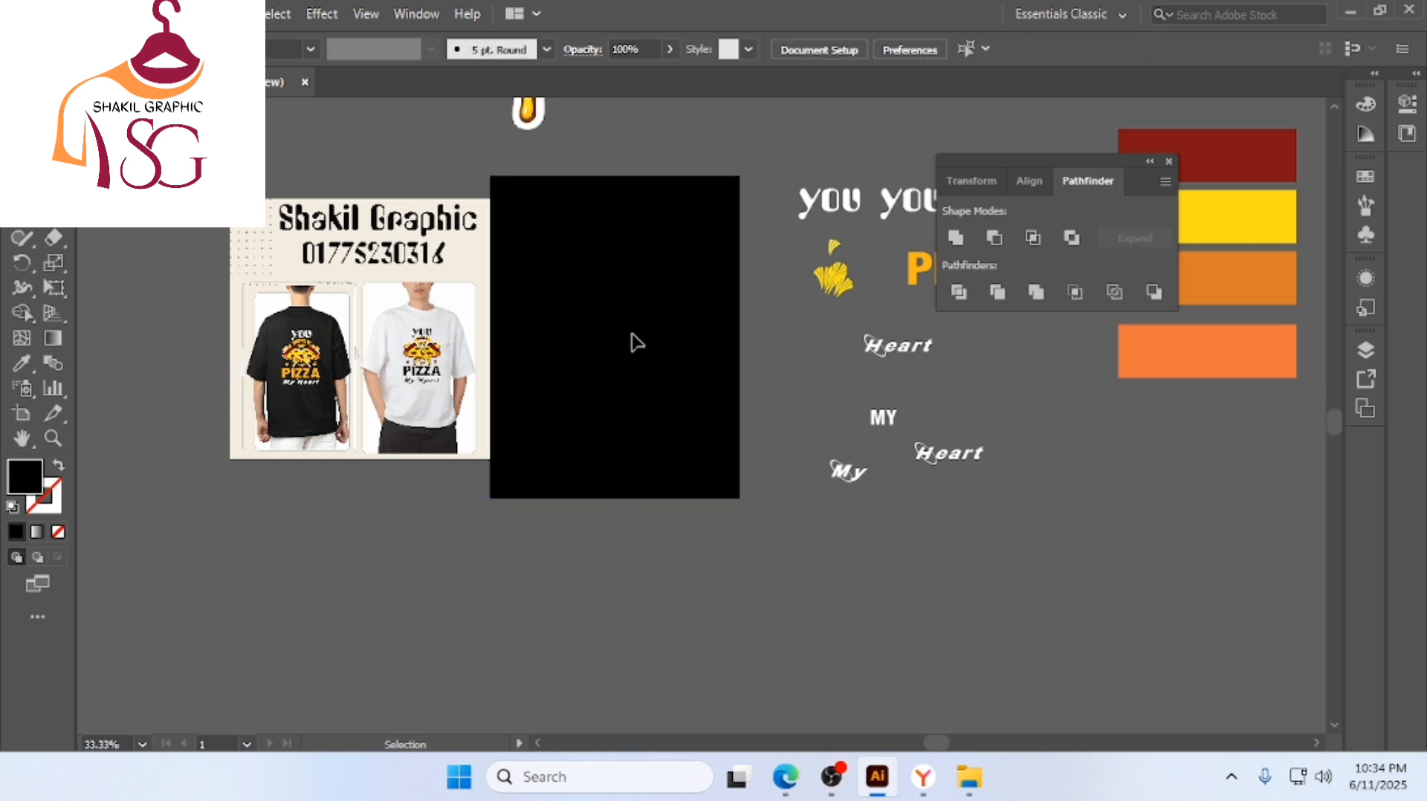
Bring the lettering pieces and the recoloured pizza slice to the front of the stacking order
key(ctrl+minus)
key(ctrl+minus)
scroll(668, 327, right, 2)
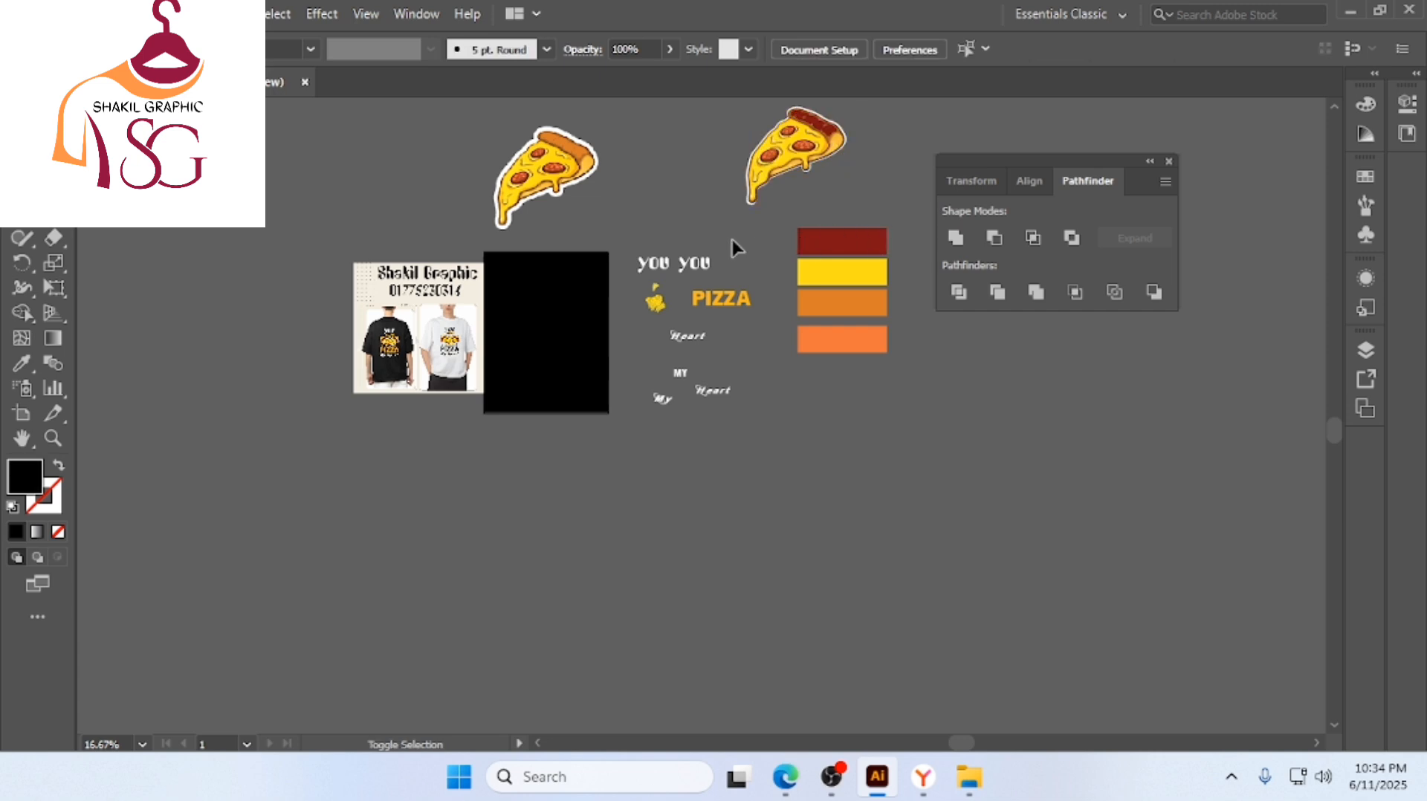
click(723, 398)
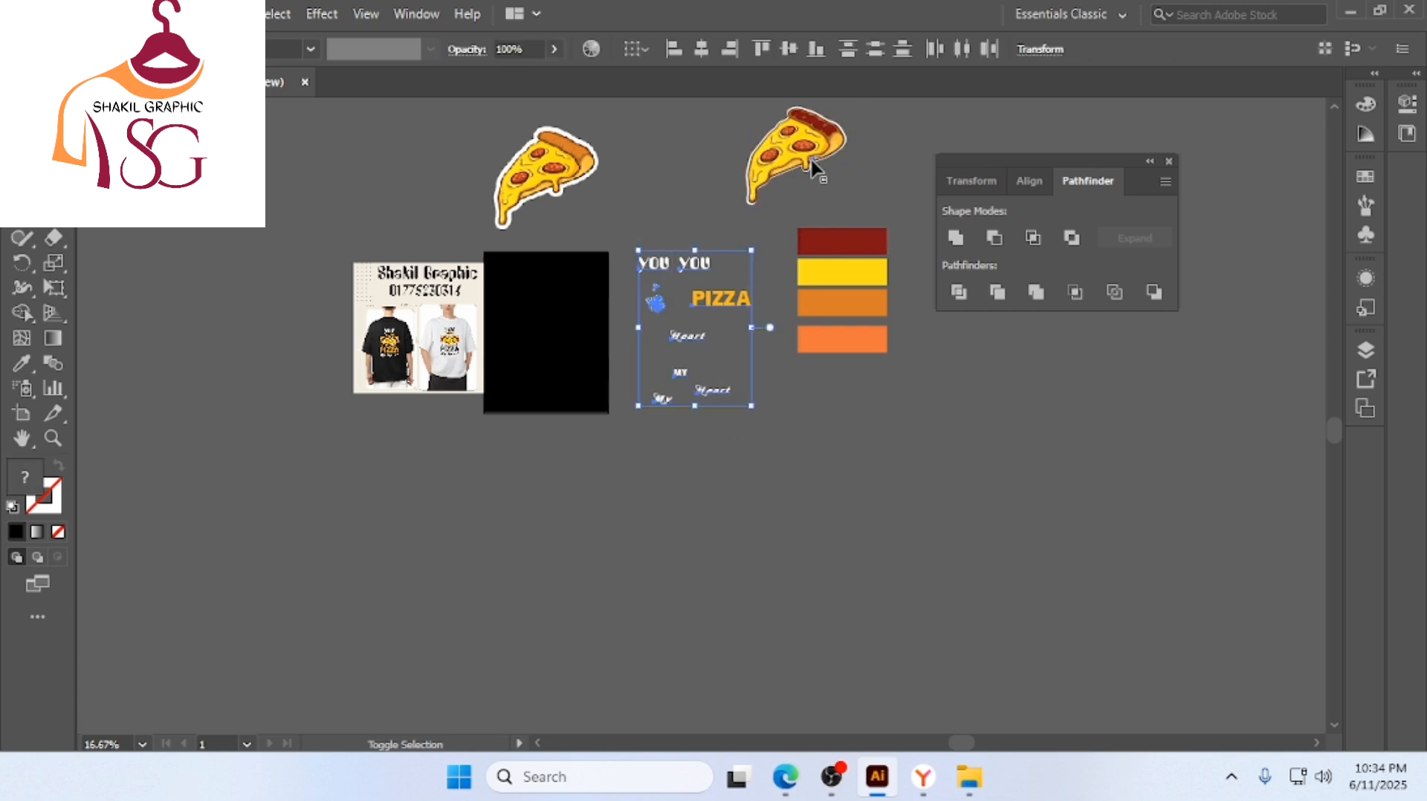
shift+click(756, 141)
right_click(783, 146)
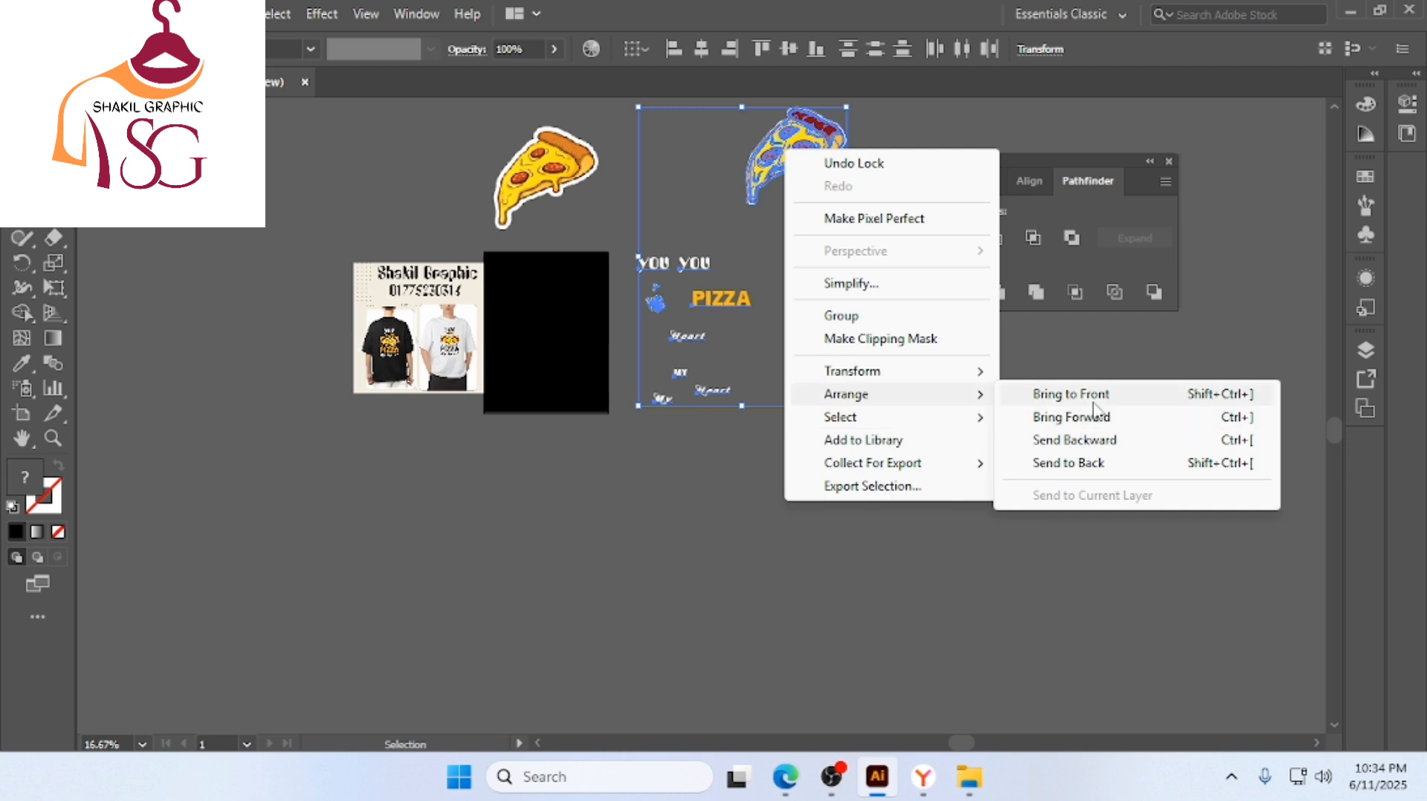
click(1099, 397)
click(737, 222)
Centre the recoloured pizza slice horizontally and vertically on the artboard
scroll(738, 223, left, 1)
click(858, 165)
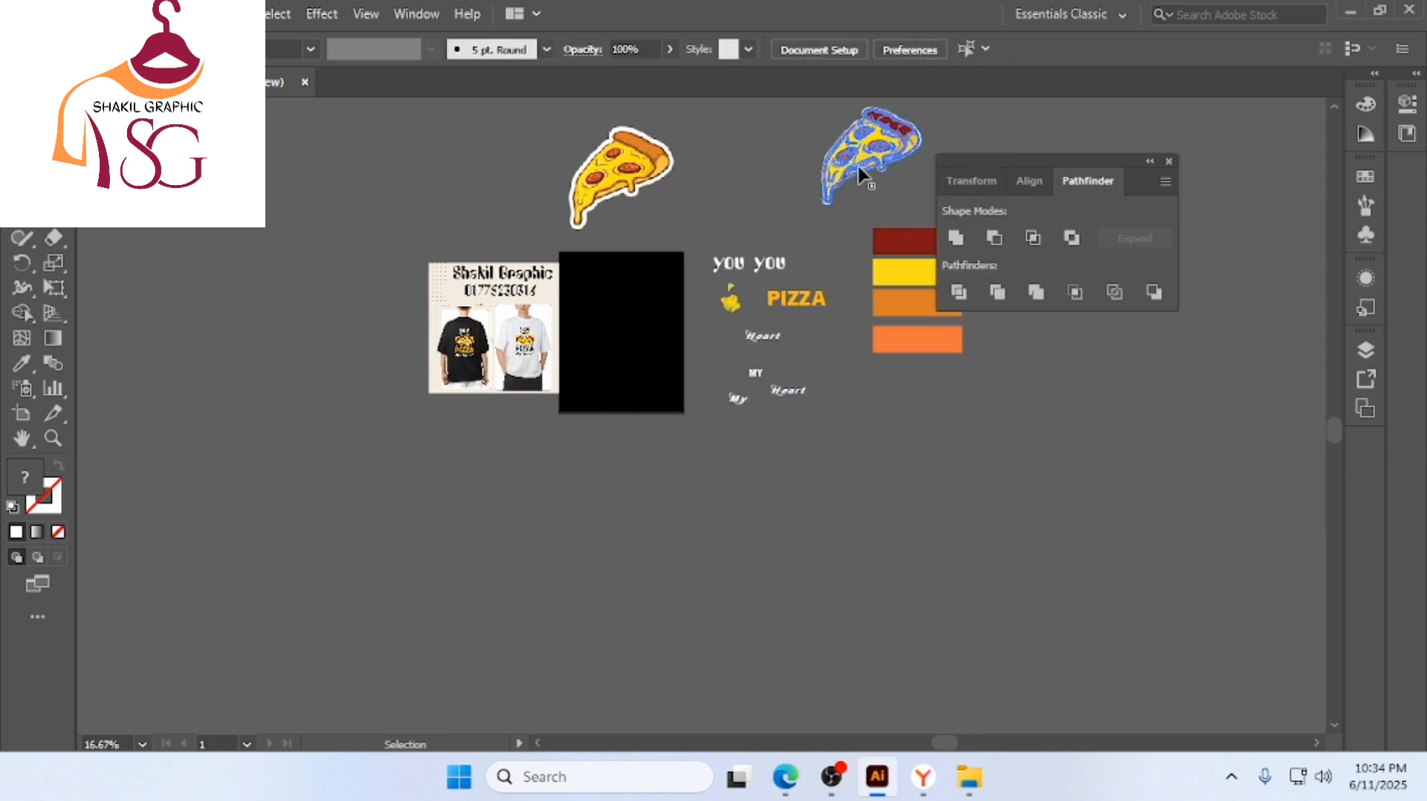
click(894, 49)
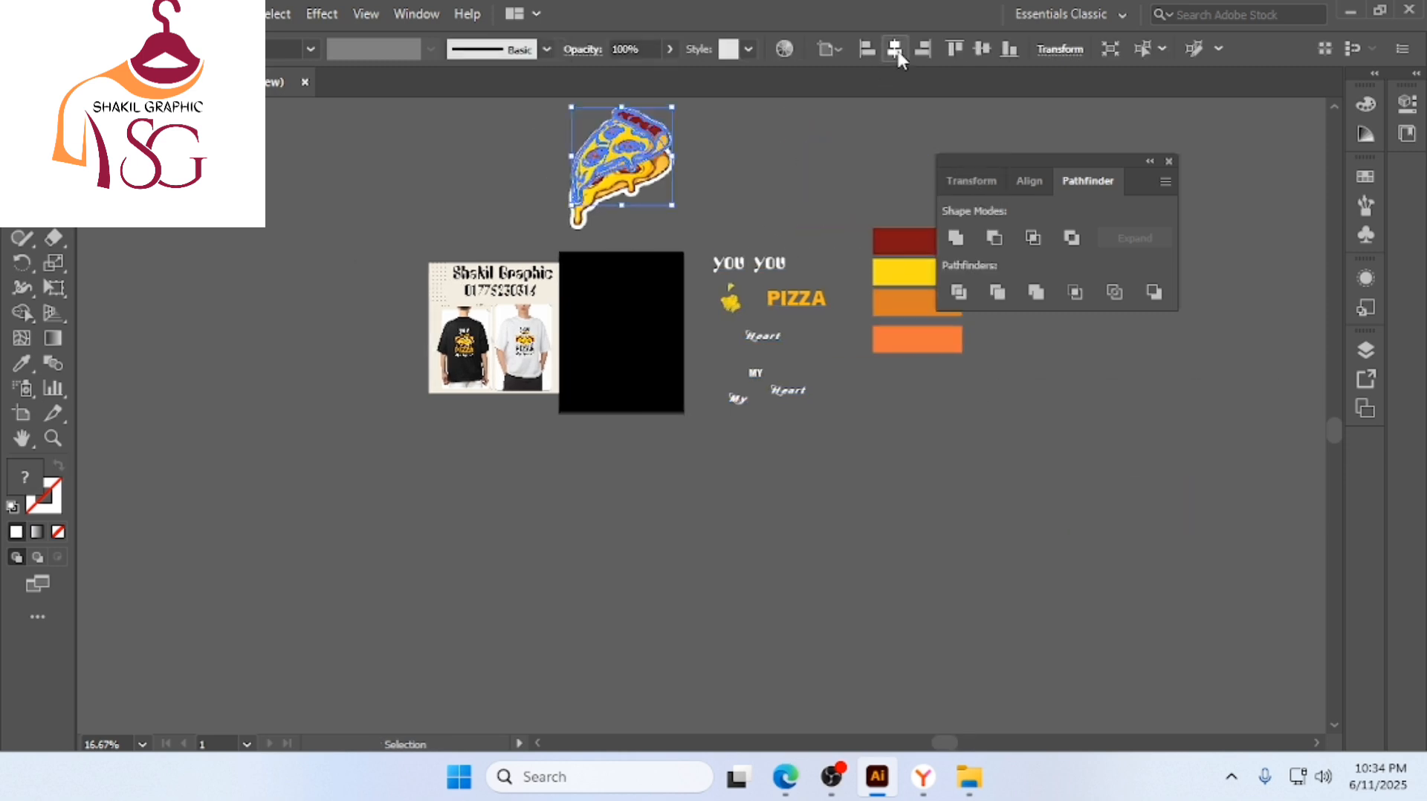
click(981, 49)
scroll(625, 360, up, 2)
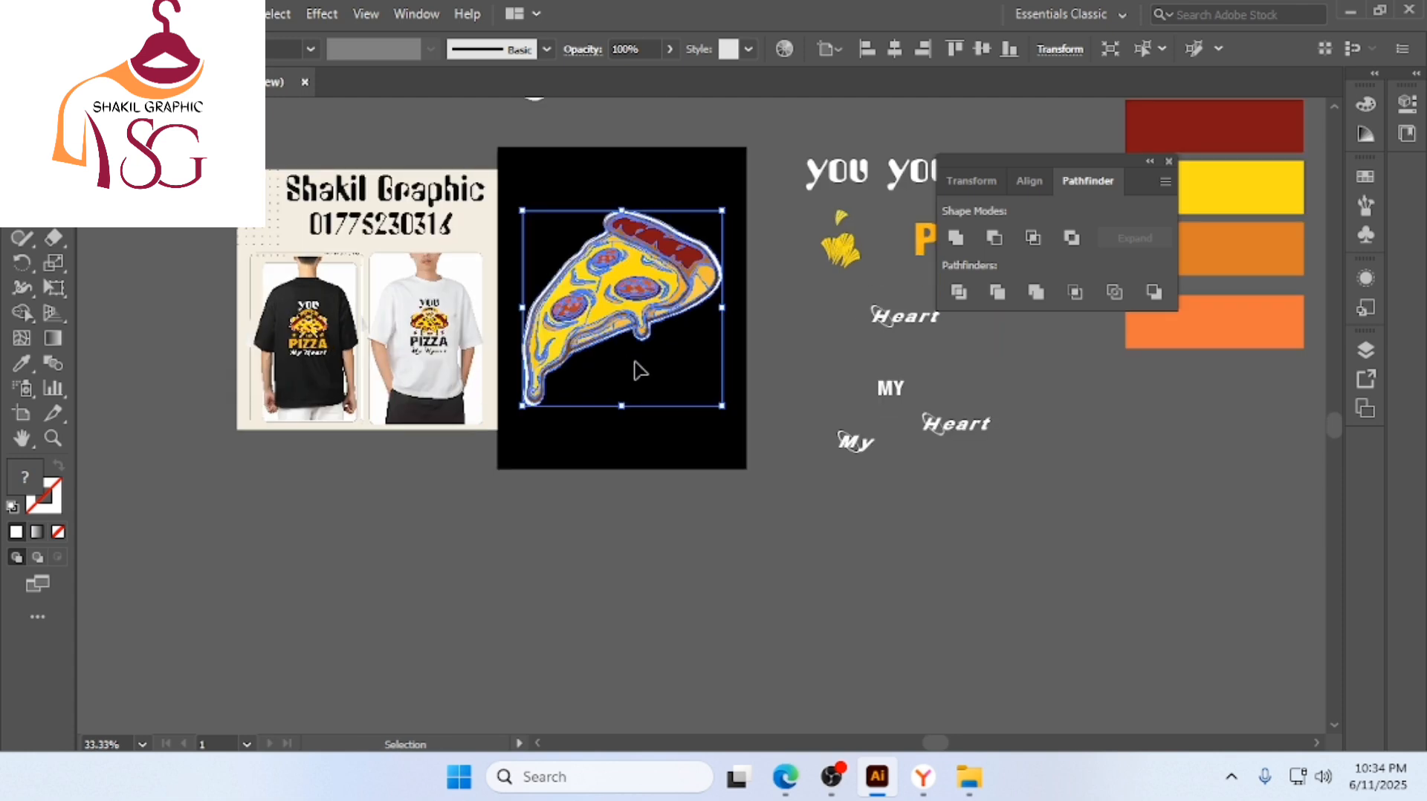
Scale the pizza slice on the black background down proportionally to about half its size
drag(720, 405, 670, 354)
click(666, 390)
scroll(594, 340, left, 1)
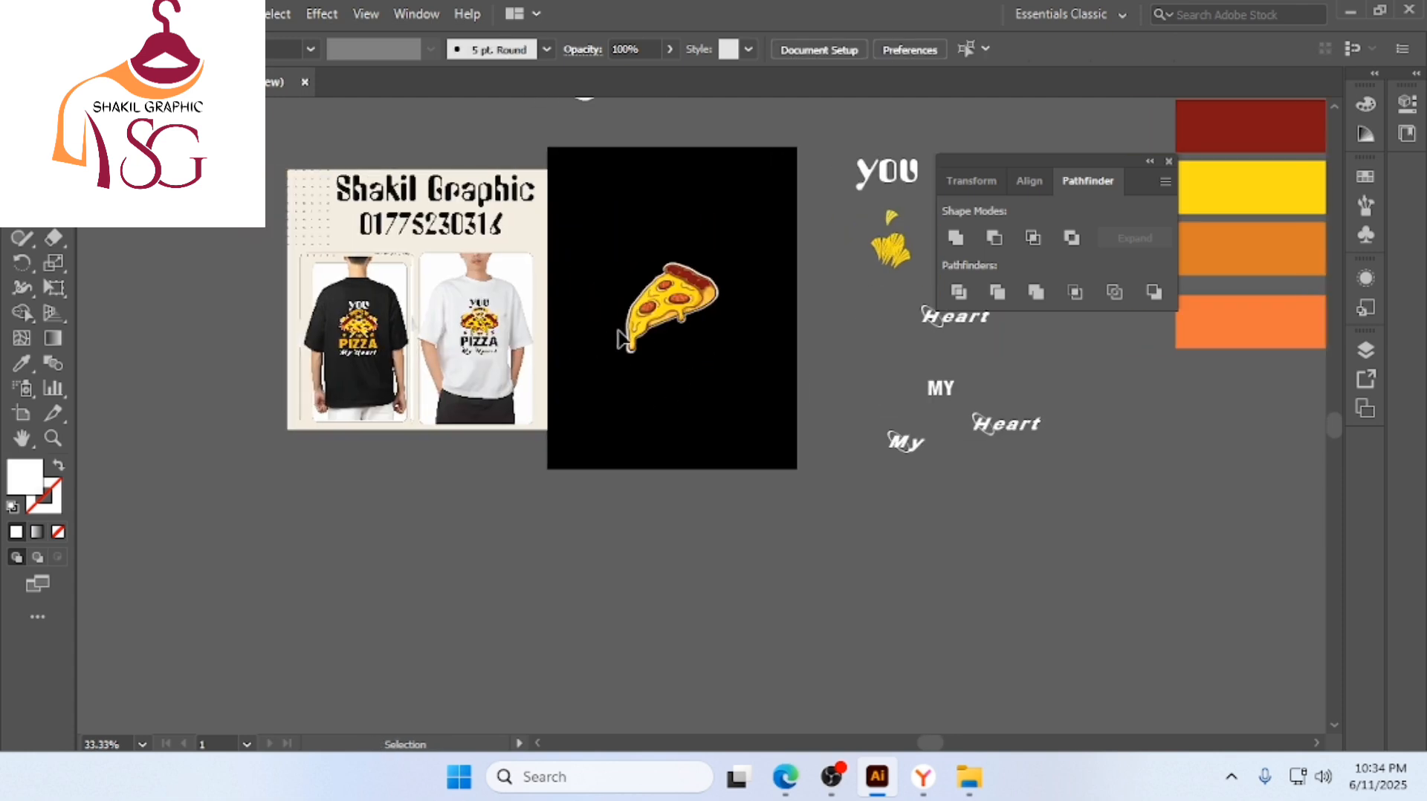
scroll(657, 310, up, 1)
scroll(657, 312, up, 1)
scroll(669, 311, left, 1)
scroll(675, 312, up, 1)
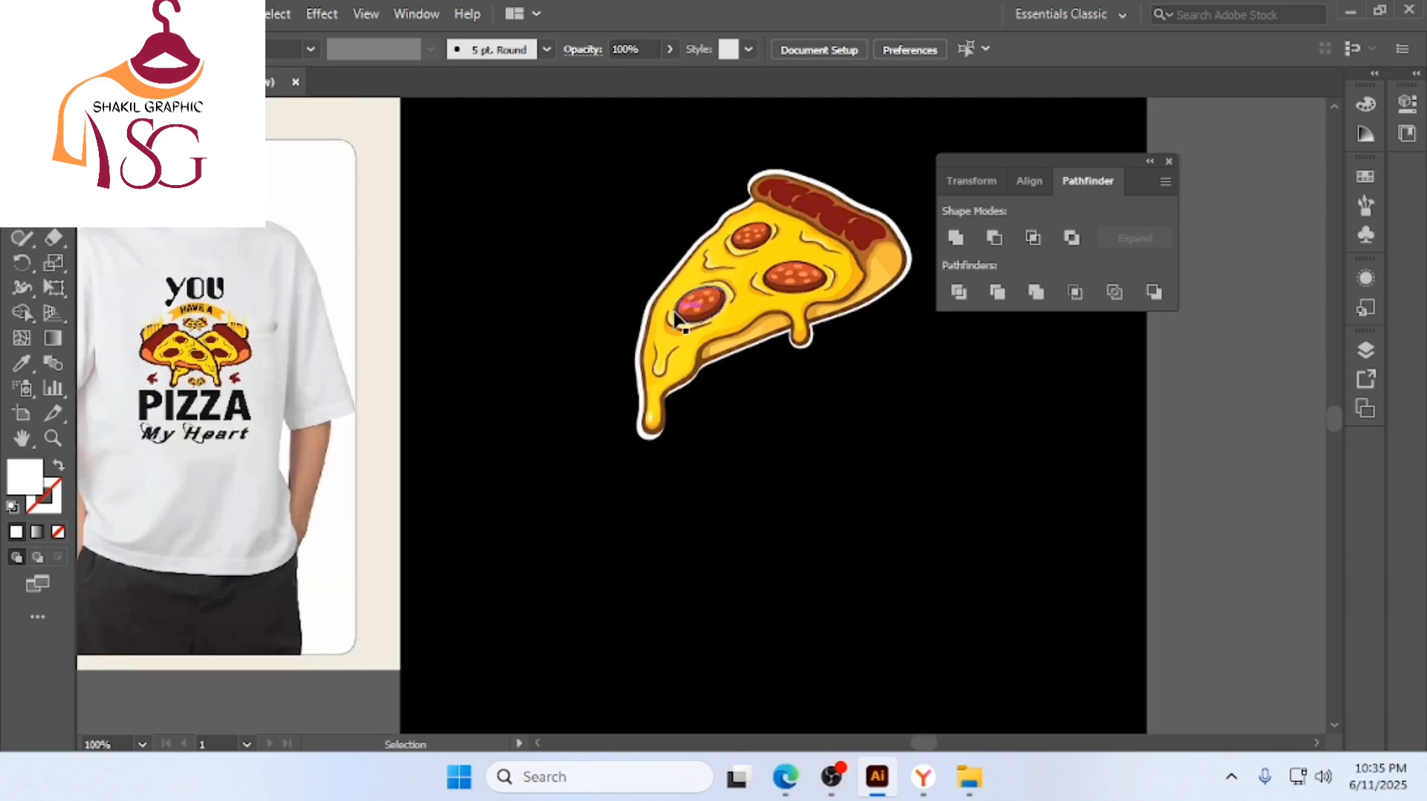
scroll(678, 316, left, 1)
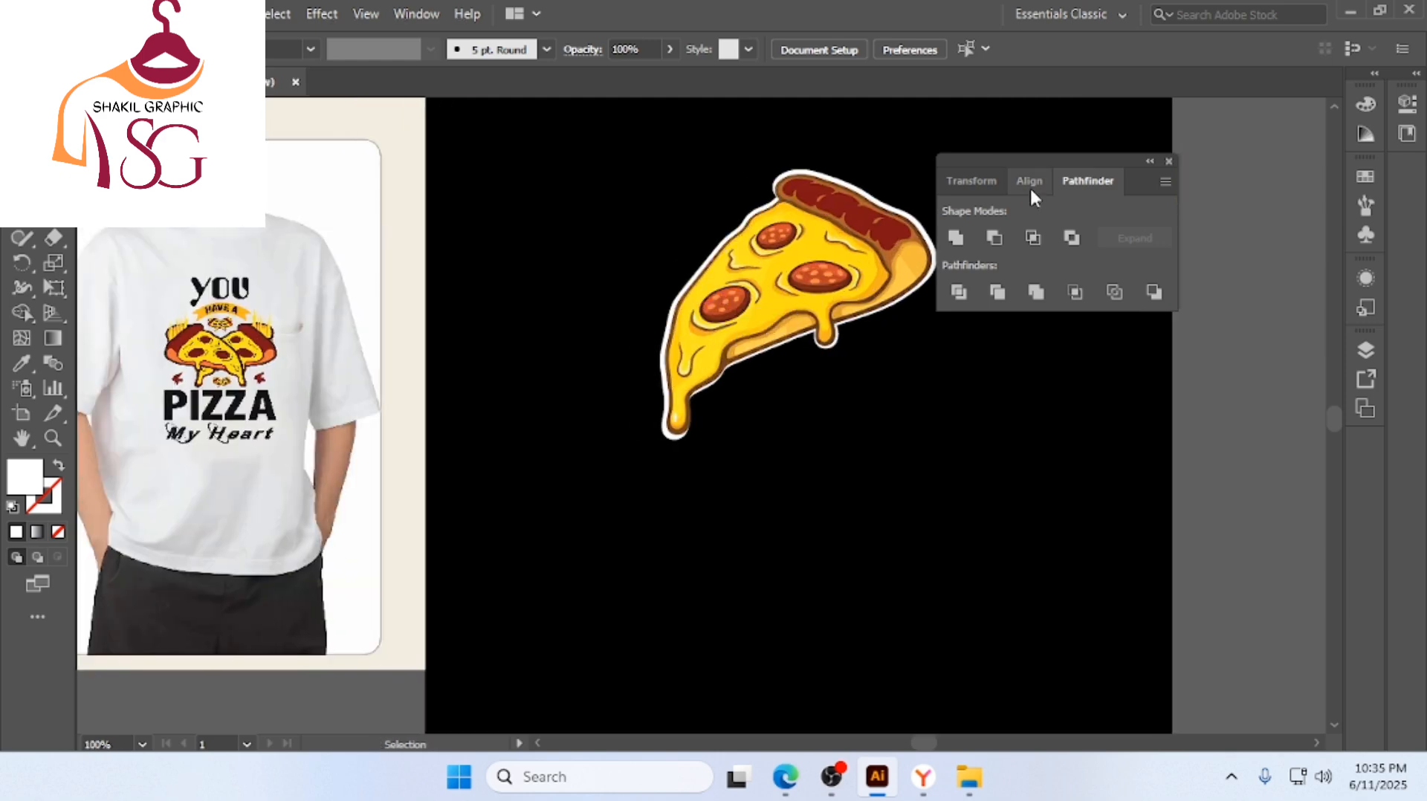
Close the Pathfinder panel, shift the pizza slice slightly sideways on the black background and rotate it about 5° clockwise
click(1167, 161)
drag(818, 302, 871, 312)
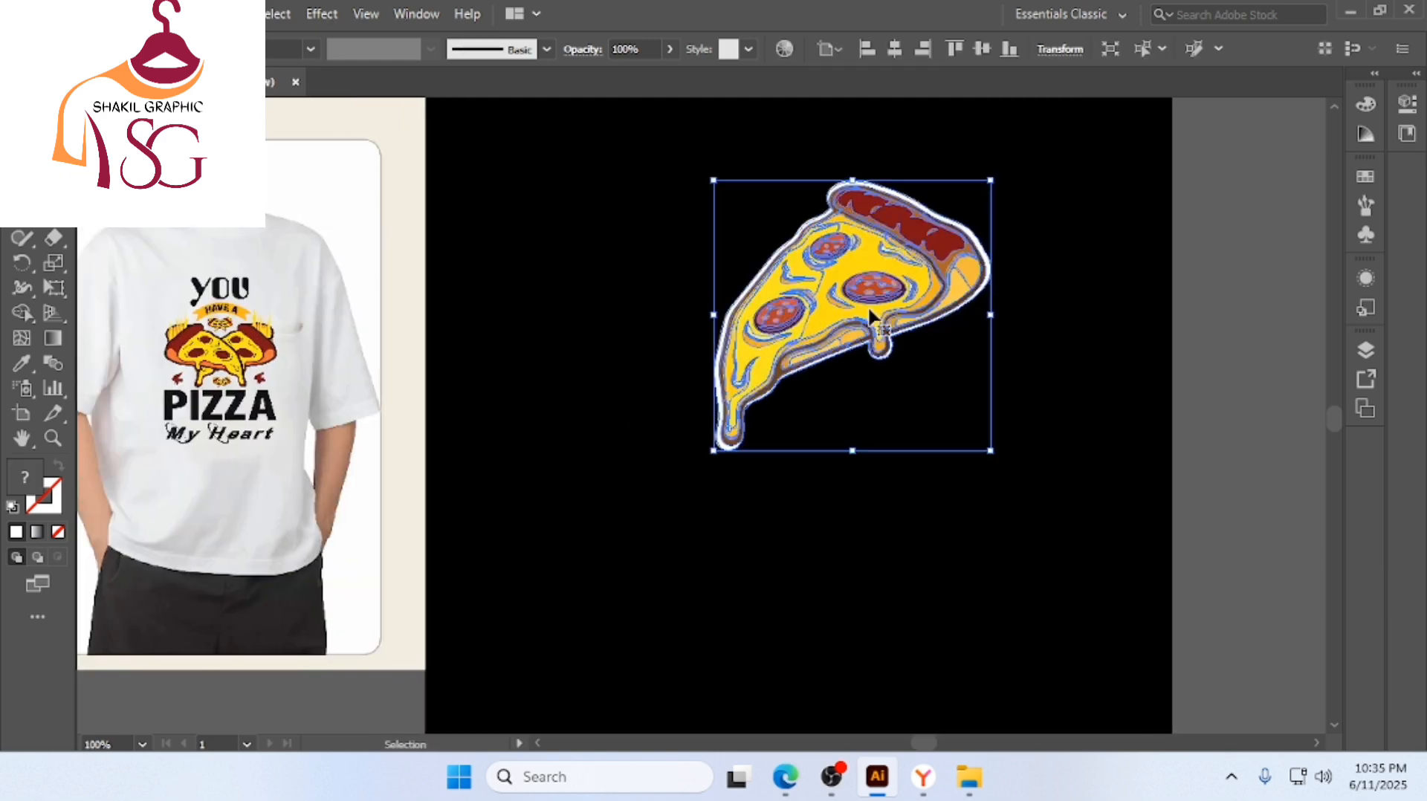
scroll(871, 312, right, 1)
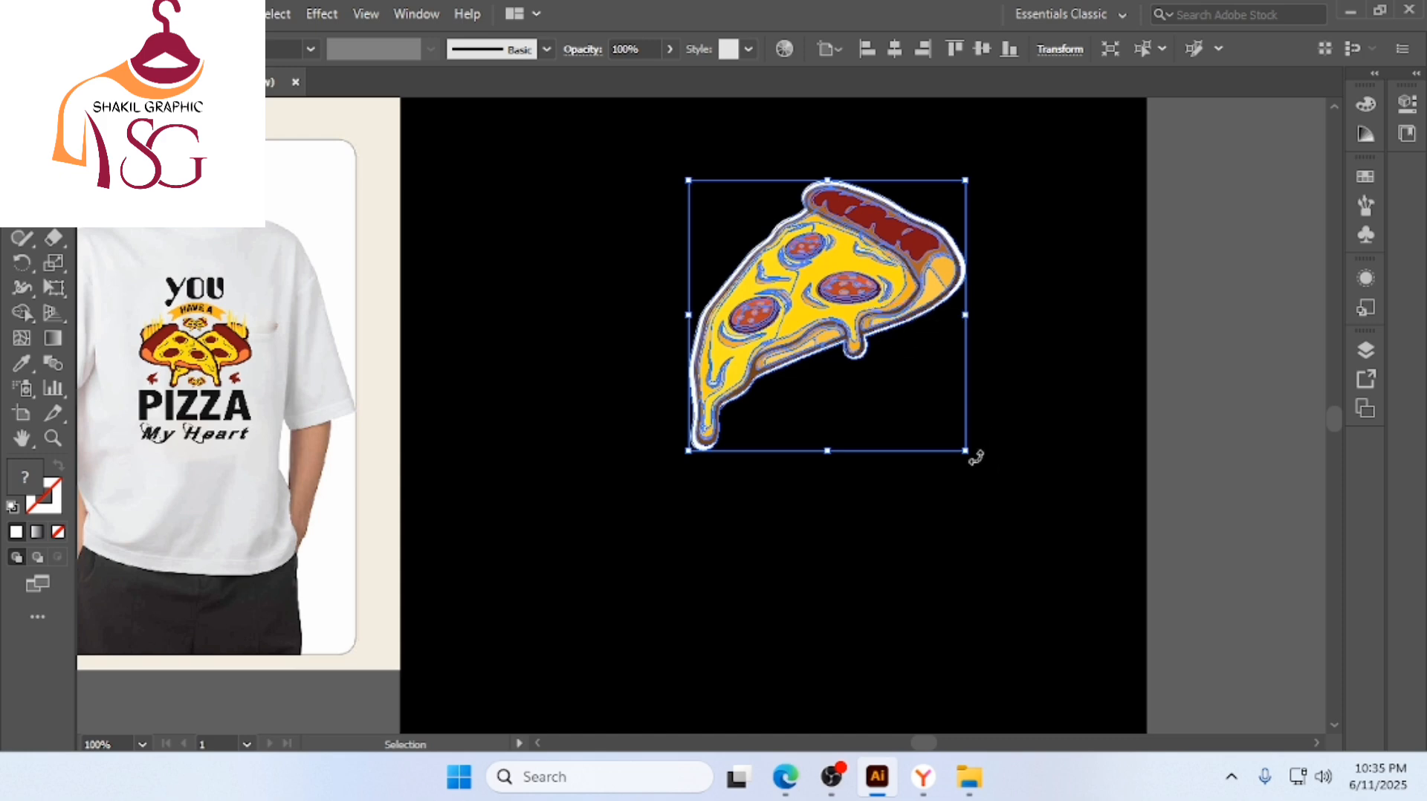
drag(975, 458, 965, 476)
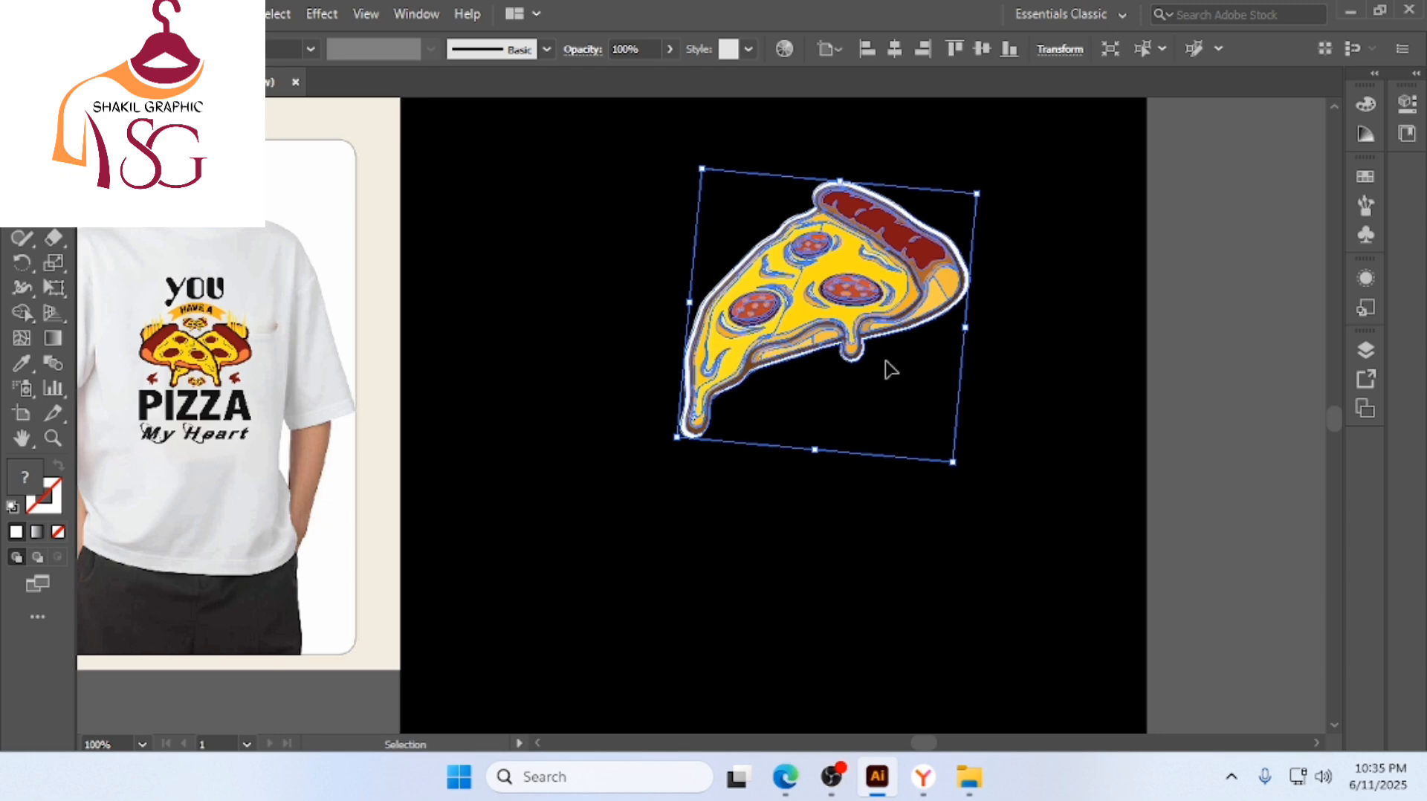
Reflect a copy of the pizza slice across the vertical axis
right_click(845, 273)
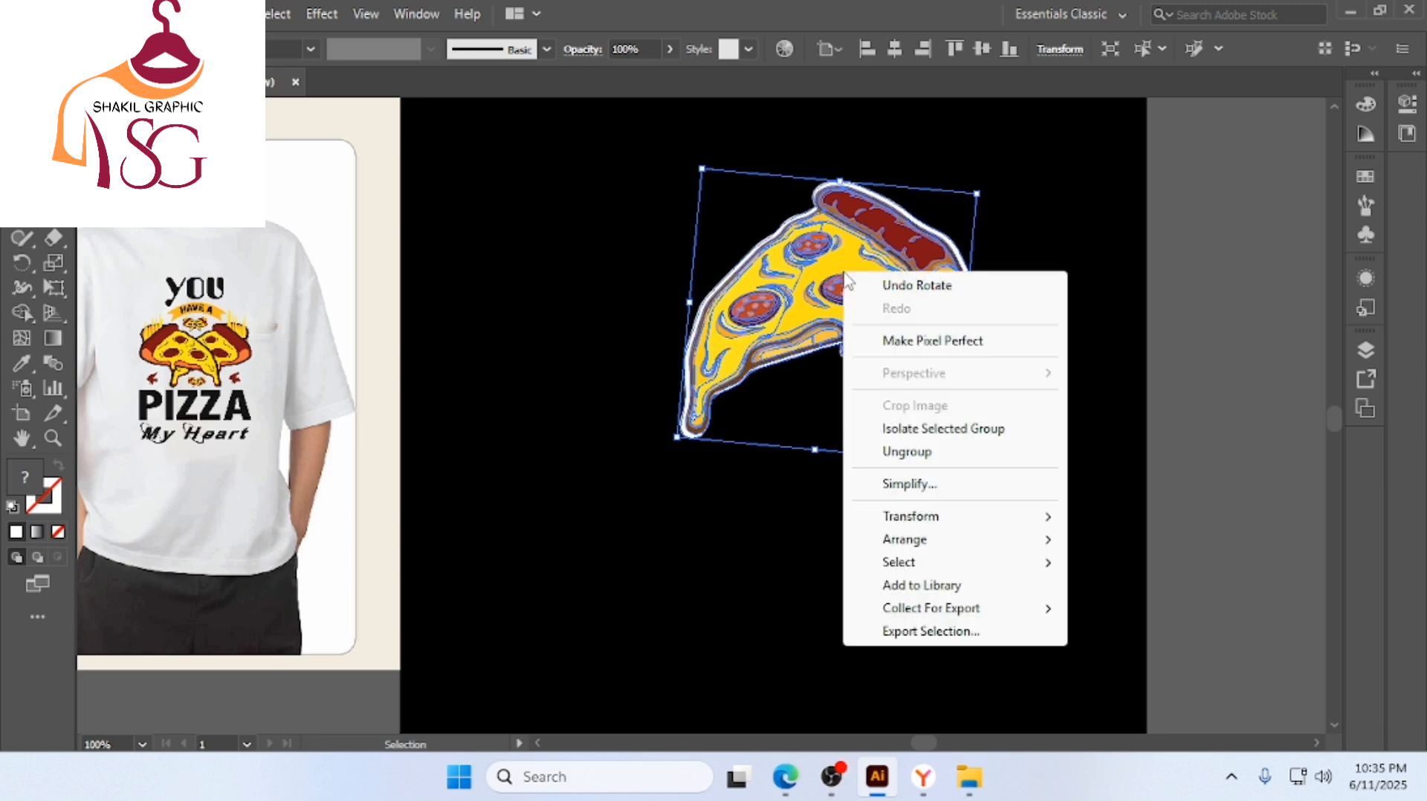
mouse_move(949, 523)
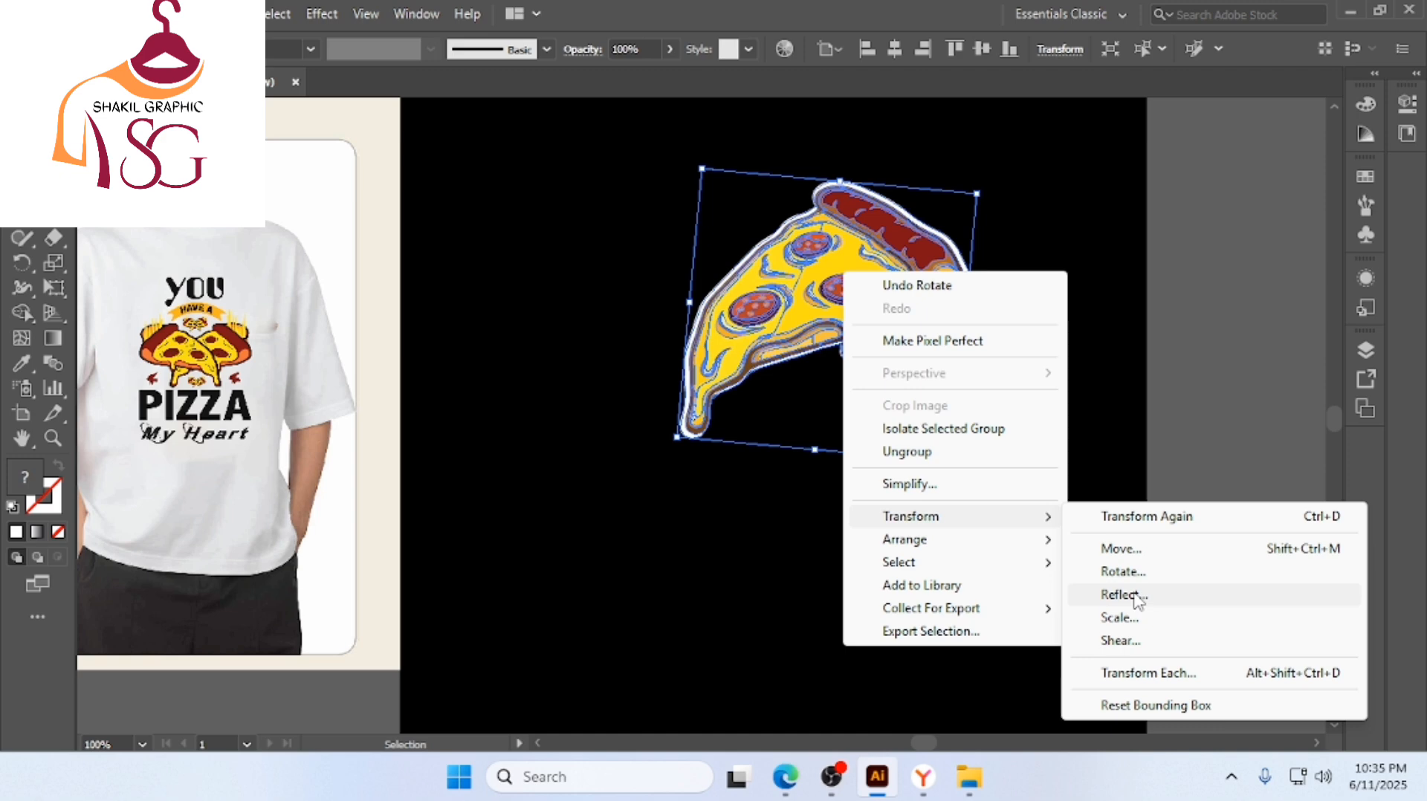
click(1122, 595)
click(961, 492)
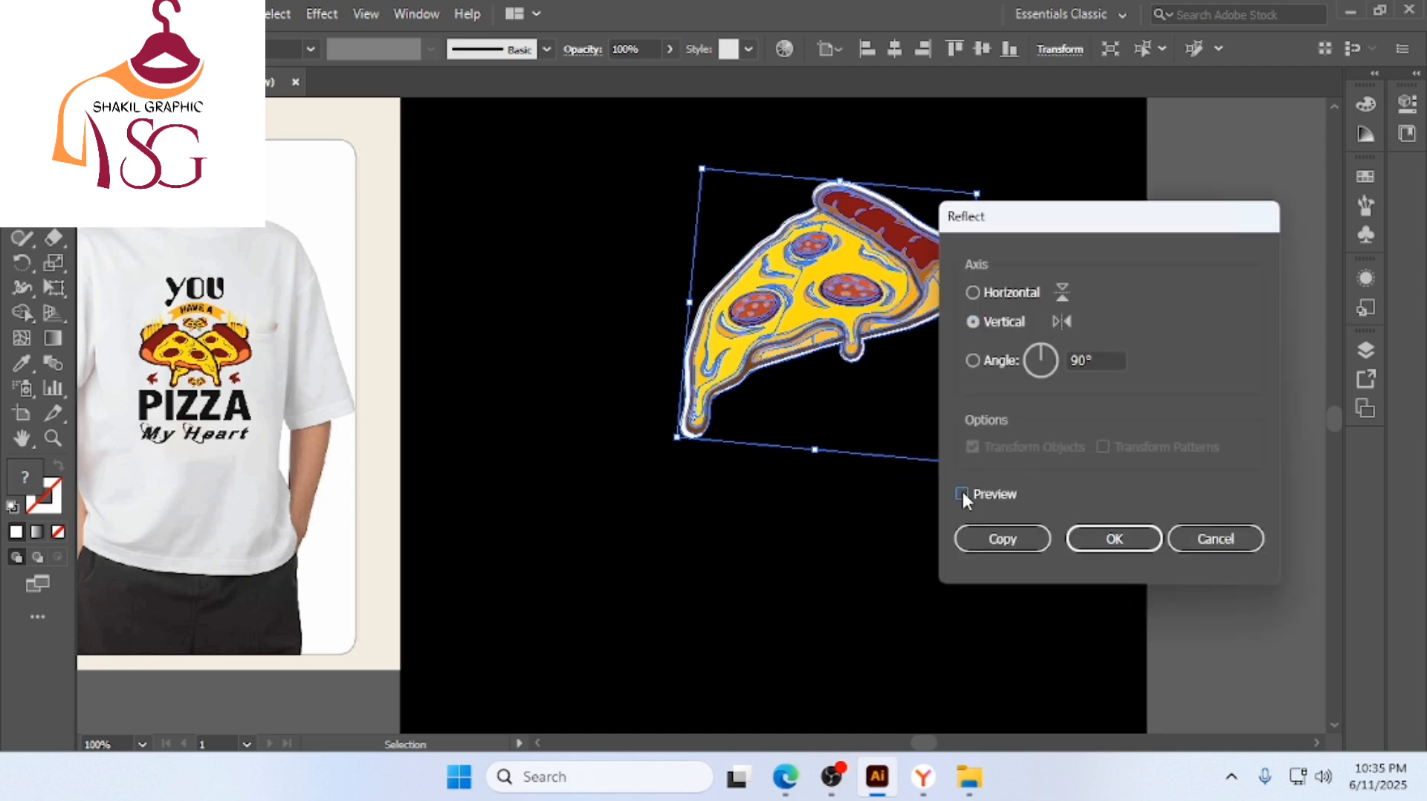
click(1033, 541)
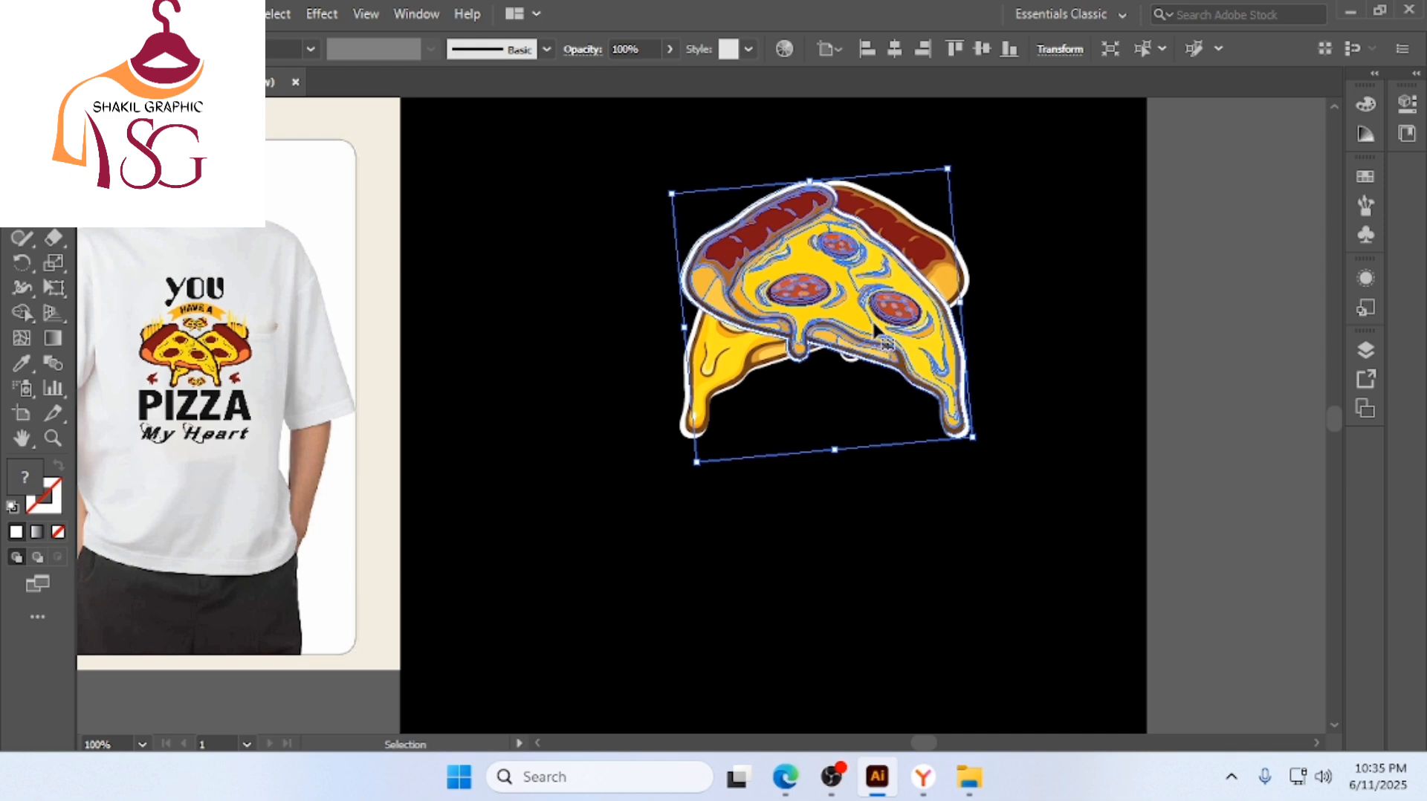
Move the mirrored slice to the left of the original so that their dripping tips cross
drag(872, 319, 697, 308)
click(807, 388)
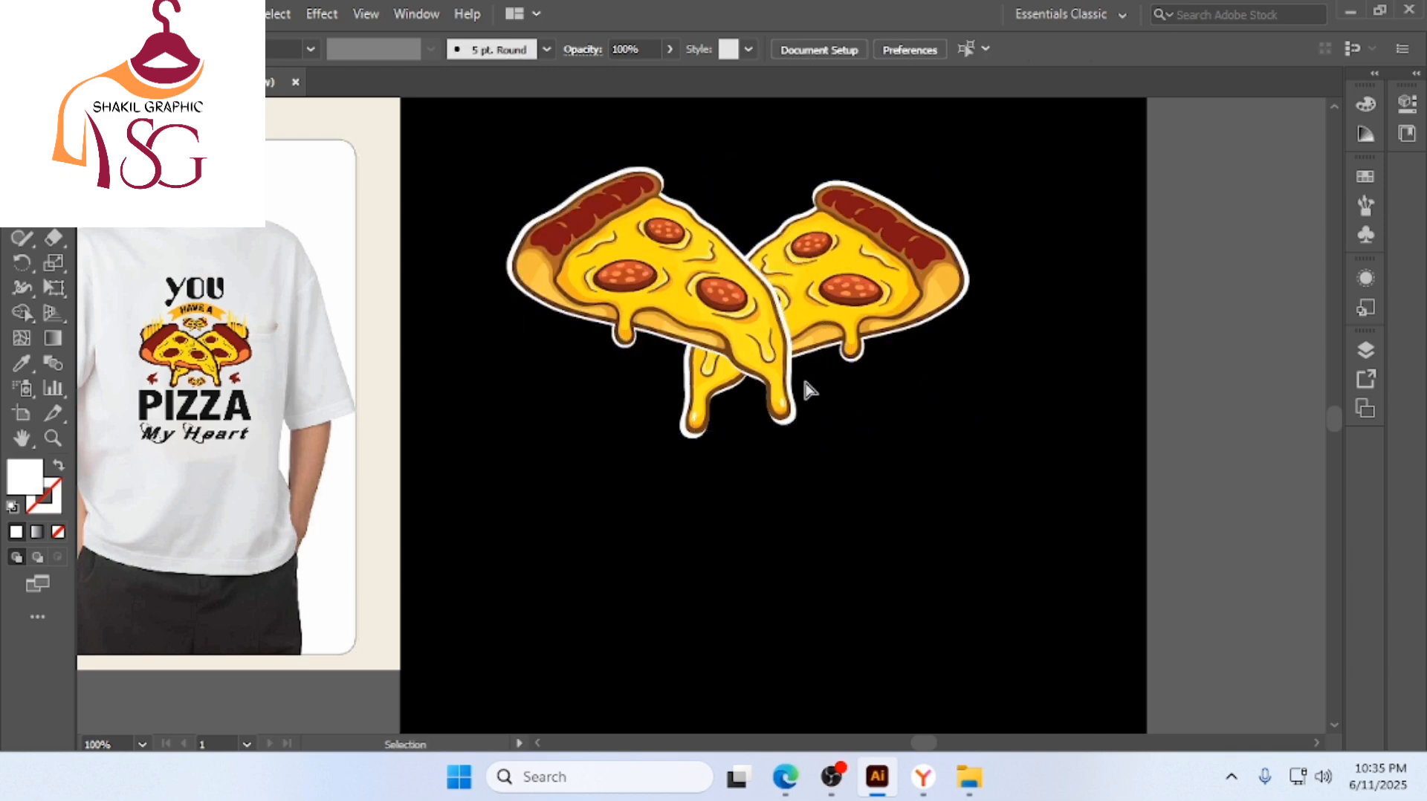
scroll(803, 378, left, 4)
scroll(846, 358, right, 1)
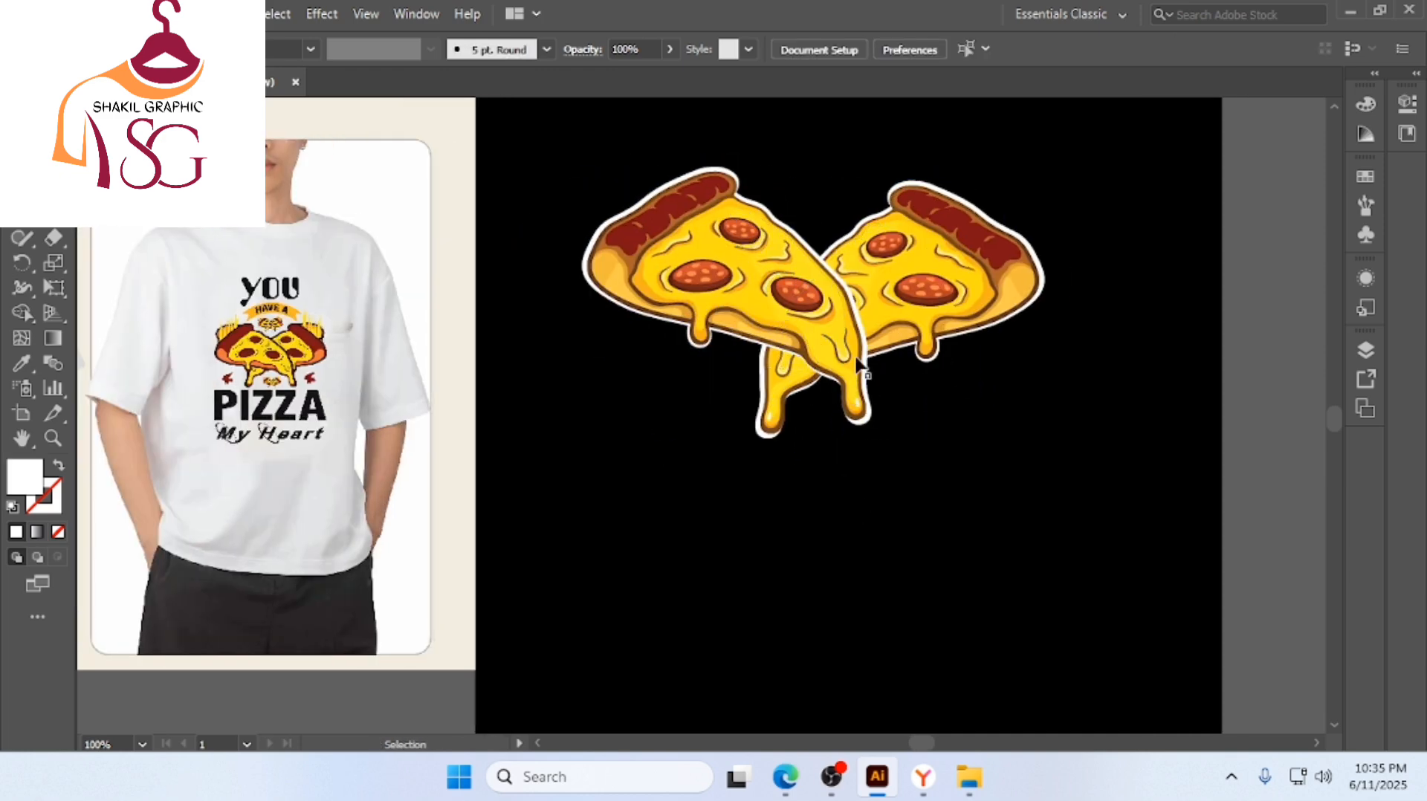
drag(777, 301, 781, 312)
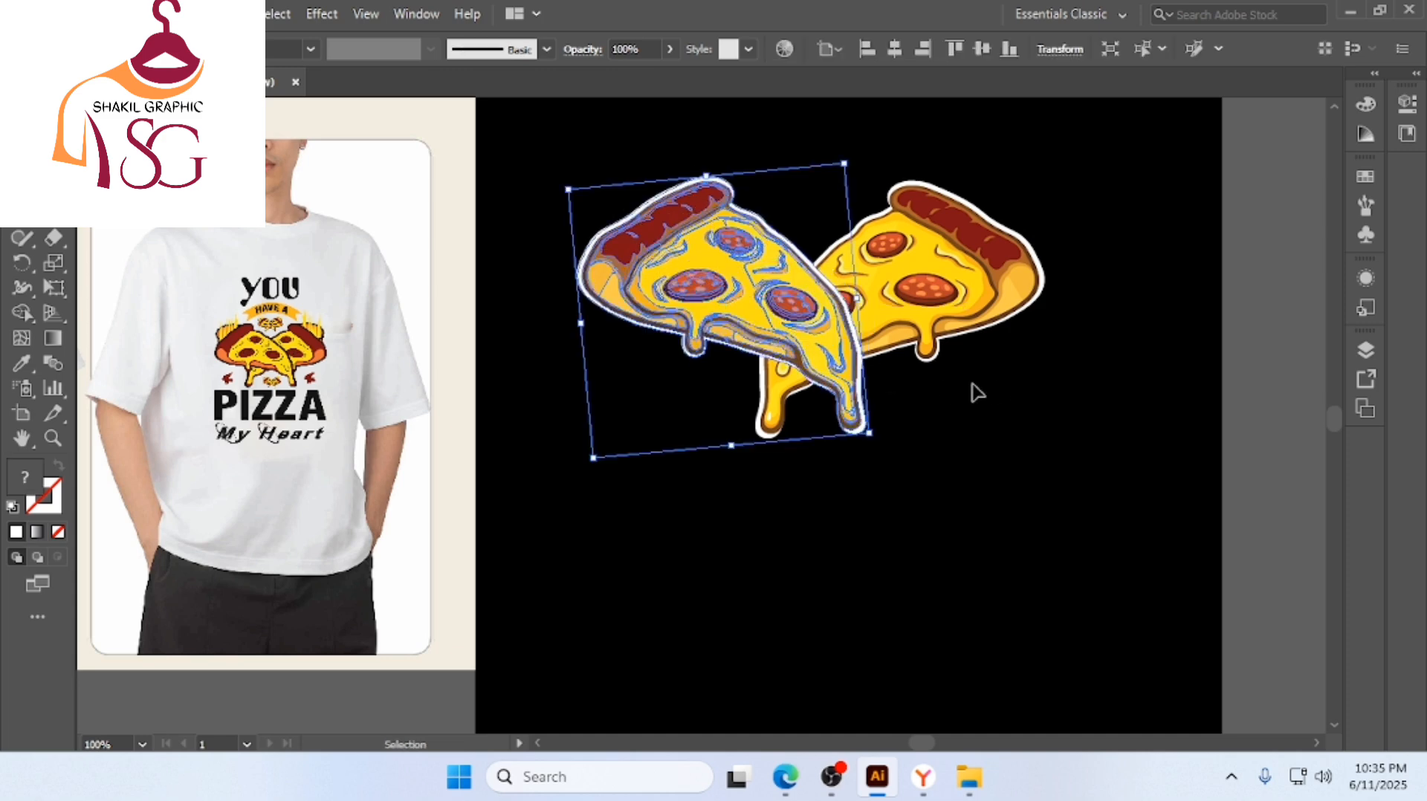
Select both pizza slices and align their vertical centres
drag(1003, 417, 709, 249)
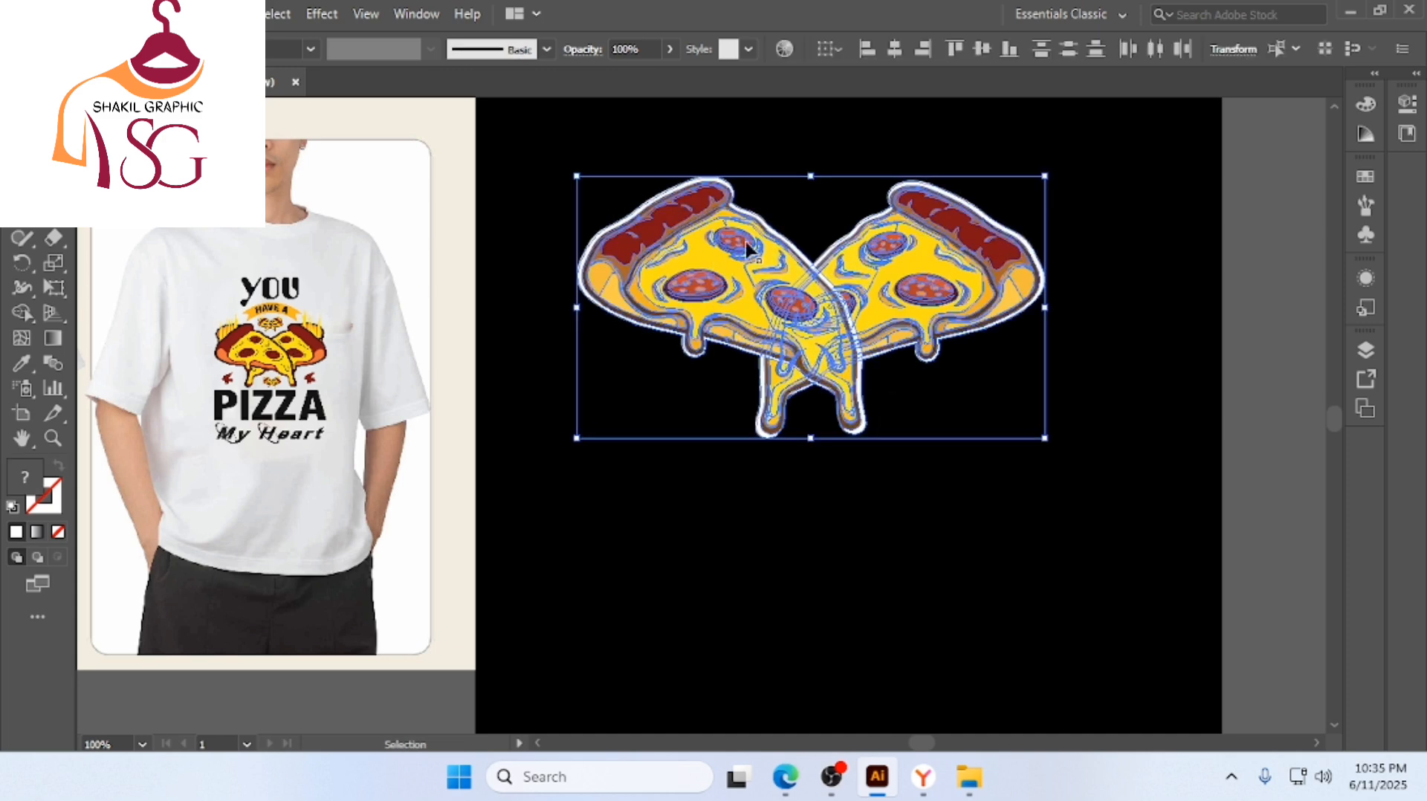
scroll(930, 195, up, 2)
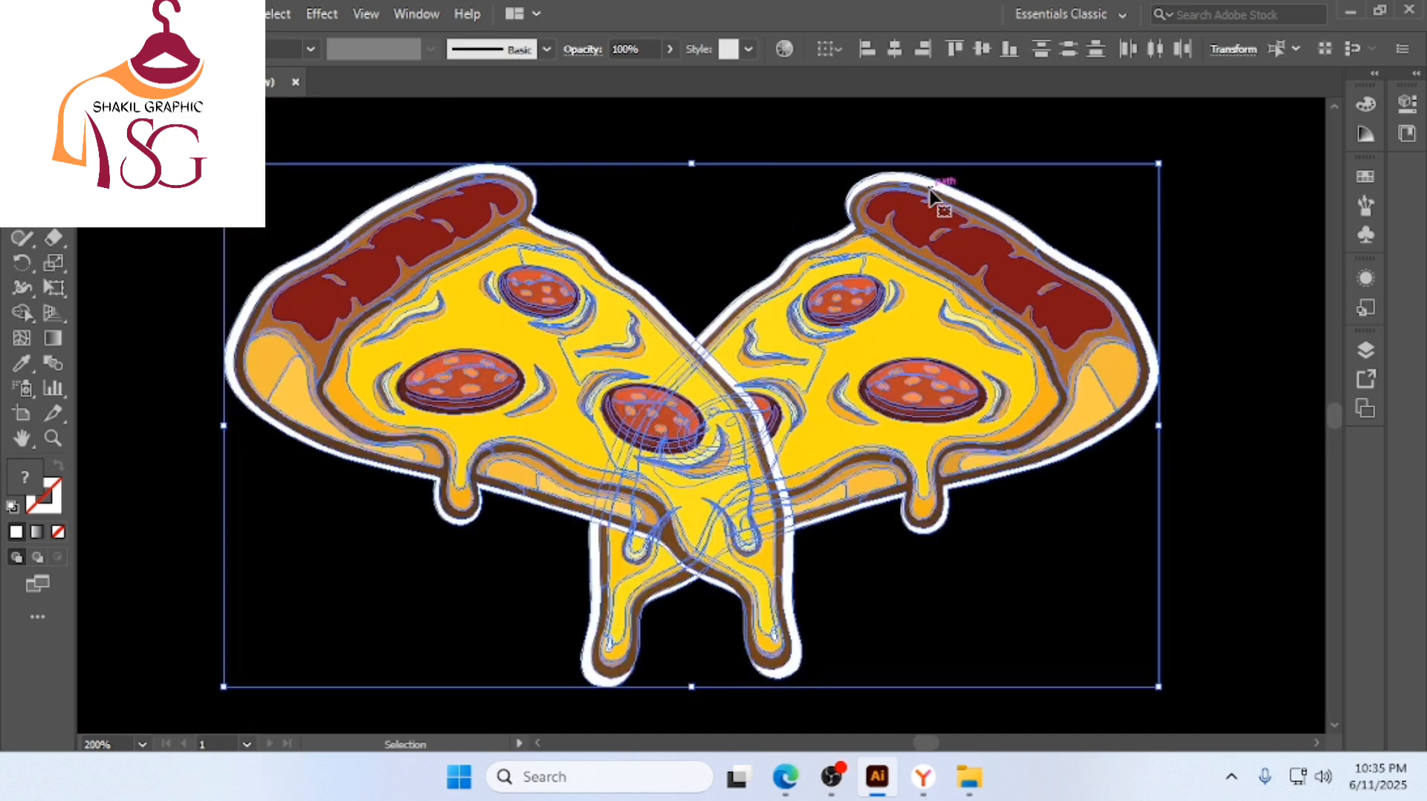
click(984, 51)
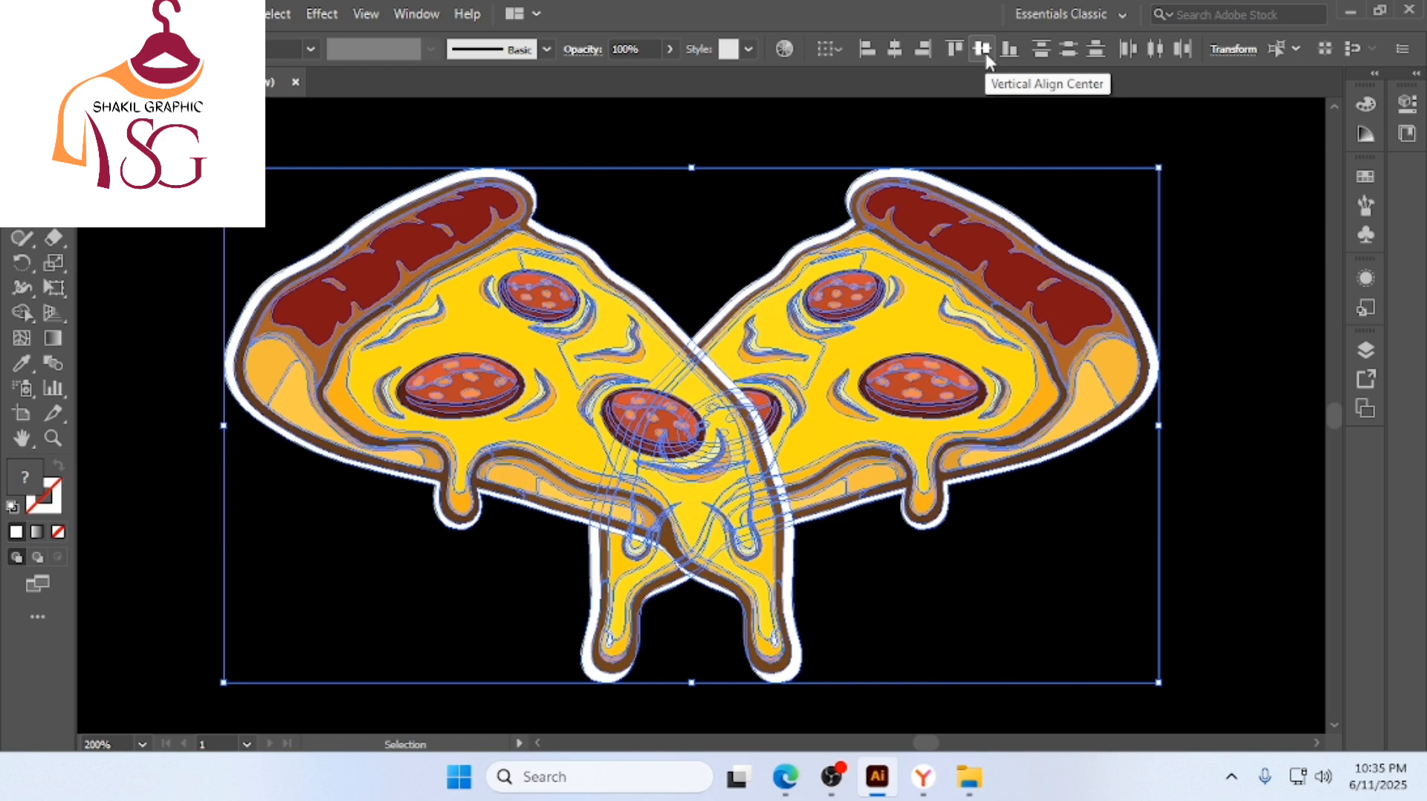
click(1201, 369)
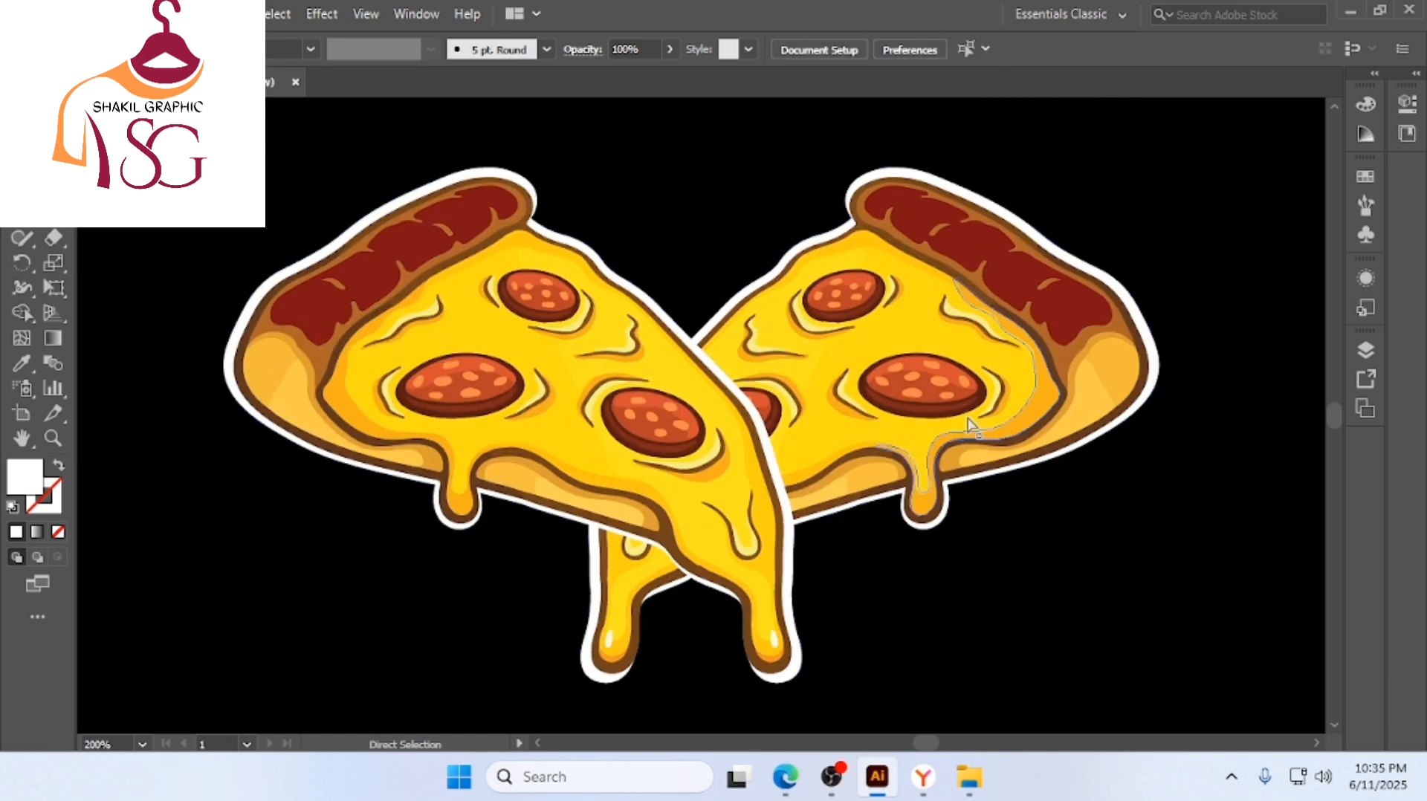
Group the two crossed pizza slices and centre the group horizontally on the black artboard
scroll(912, 425, down, 2)
scroll(913, 425, down, 2)
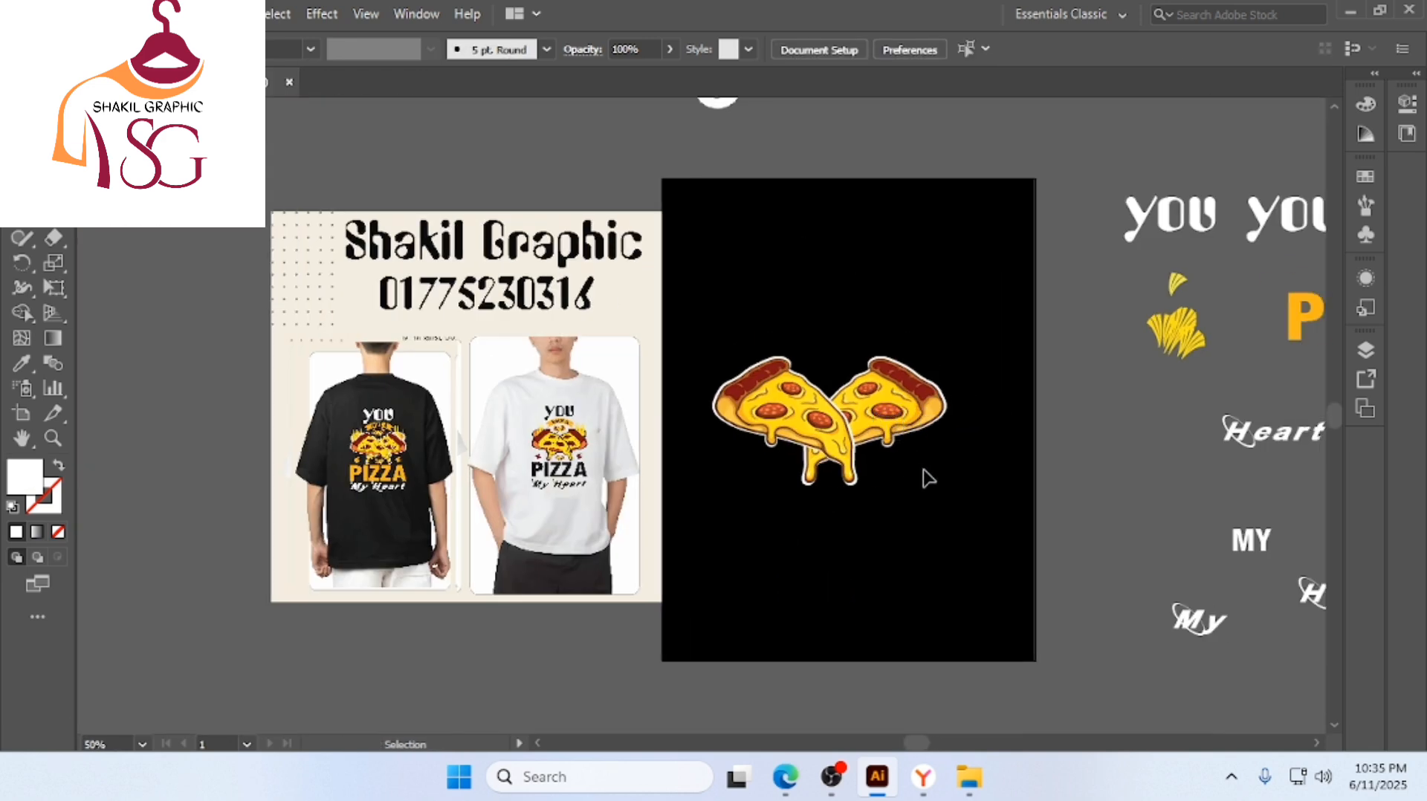
drag(923, 470, 754, 374)
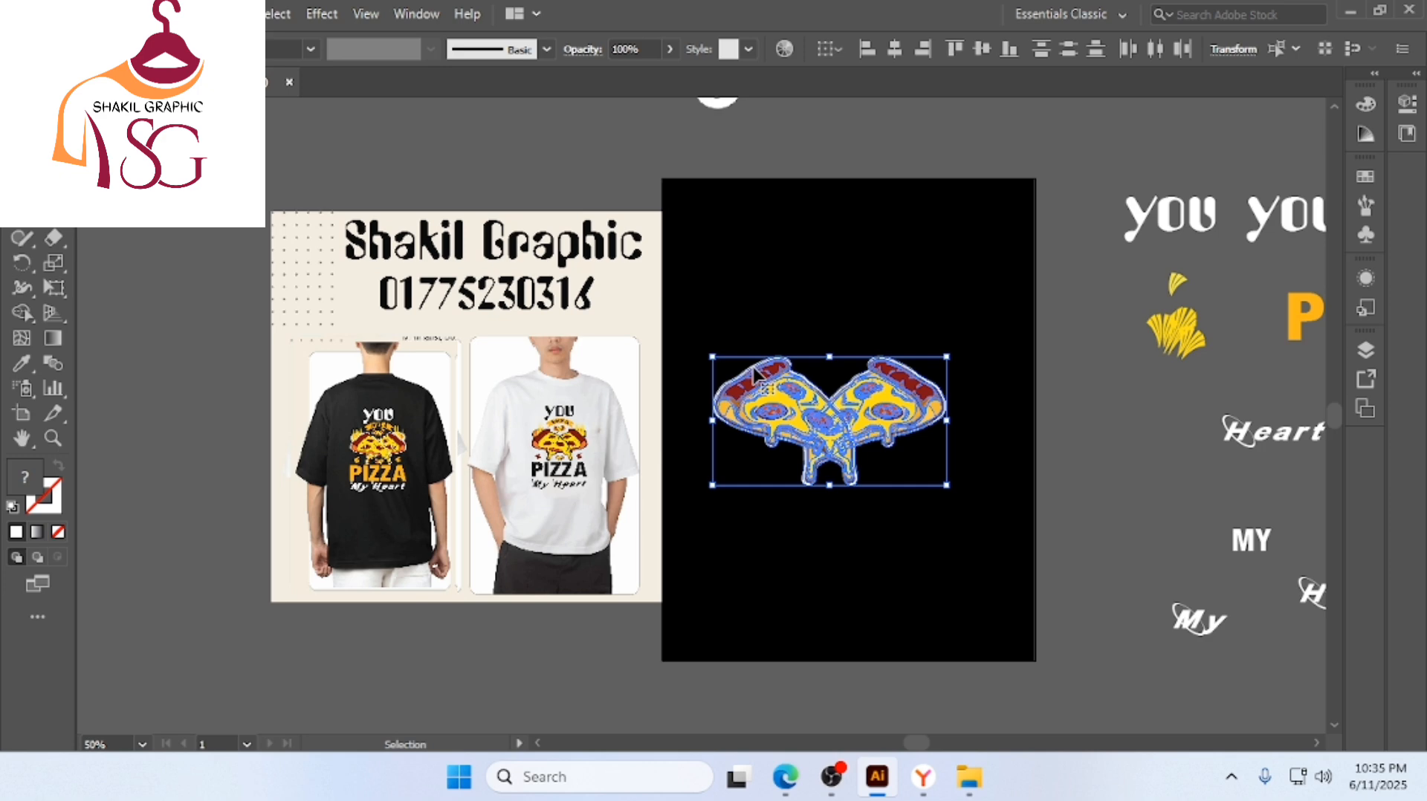
key(ctrl+g)
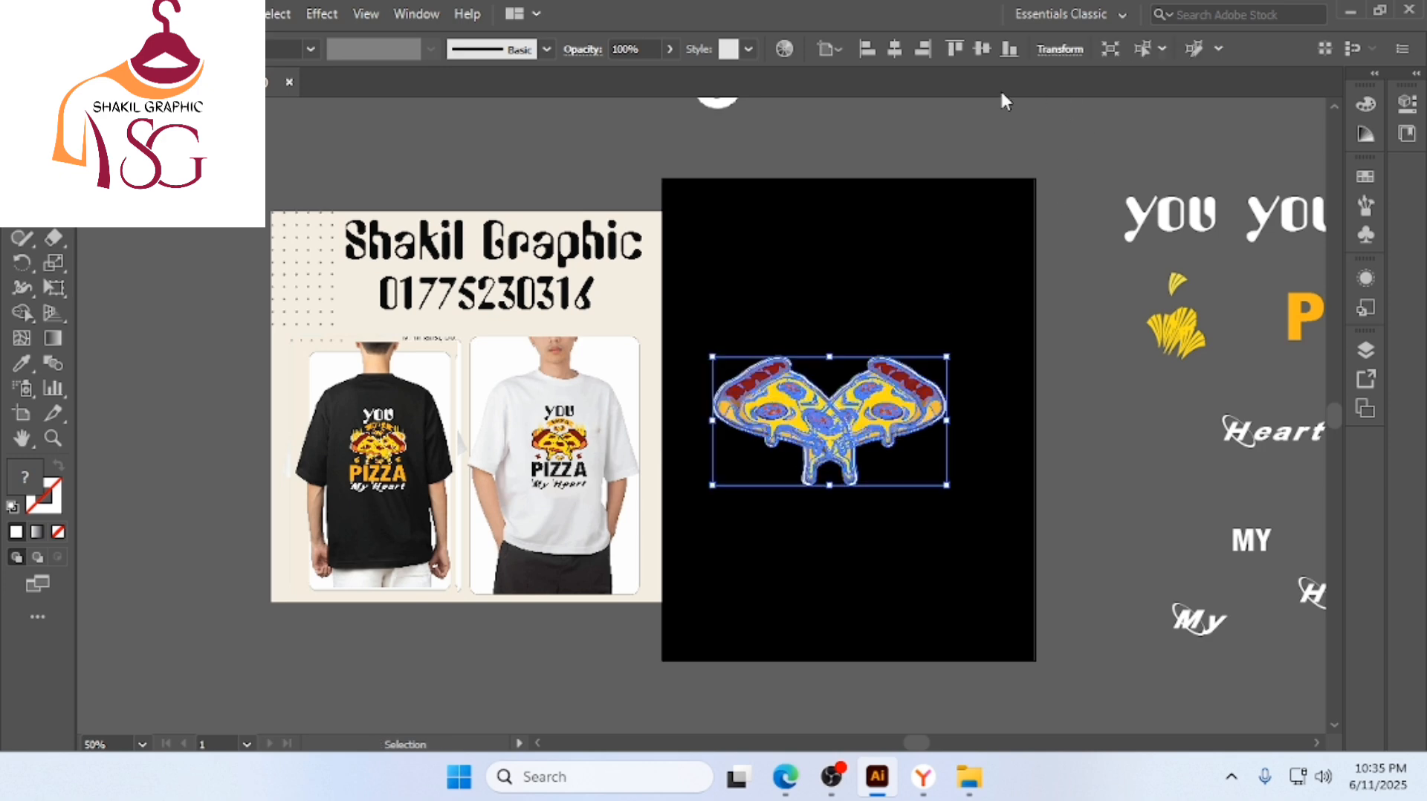
click(894, 53)
click(934, 329)
Examine the finished pizza artwork and lettering layout on the white T-shirt mockup
scroll(917, 372, down, 1)
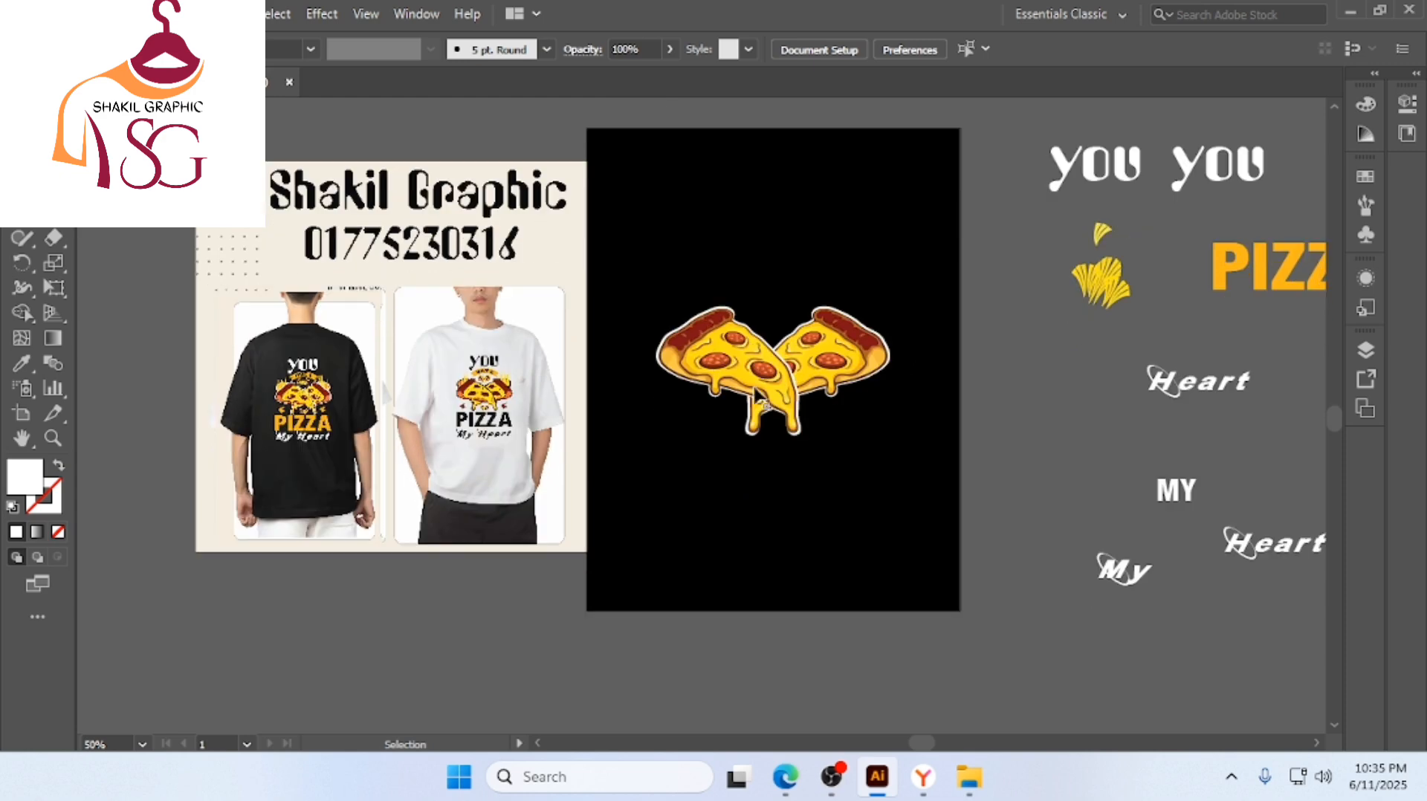
key(v)
scroll(506, 392, up, 2)
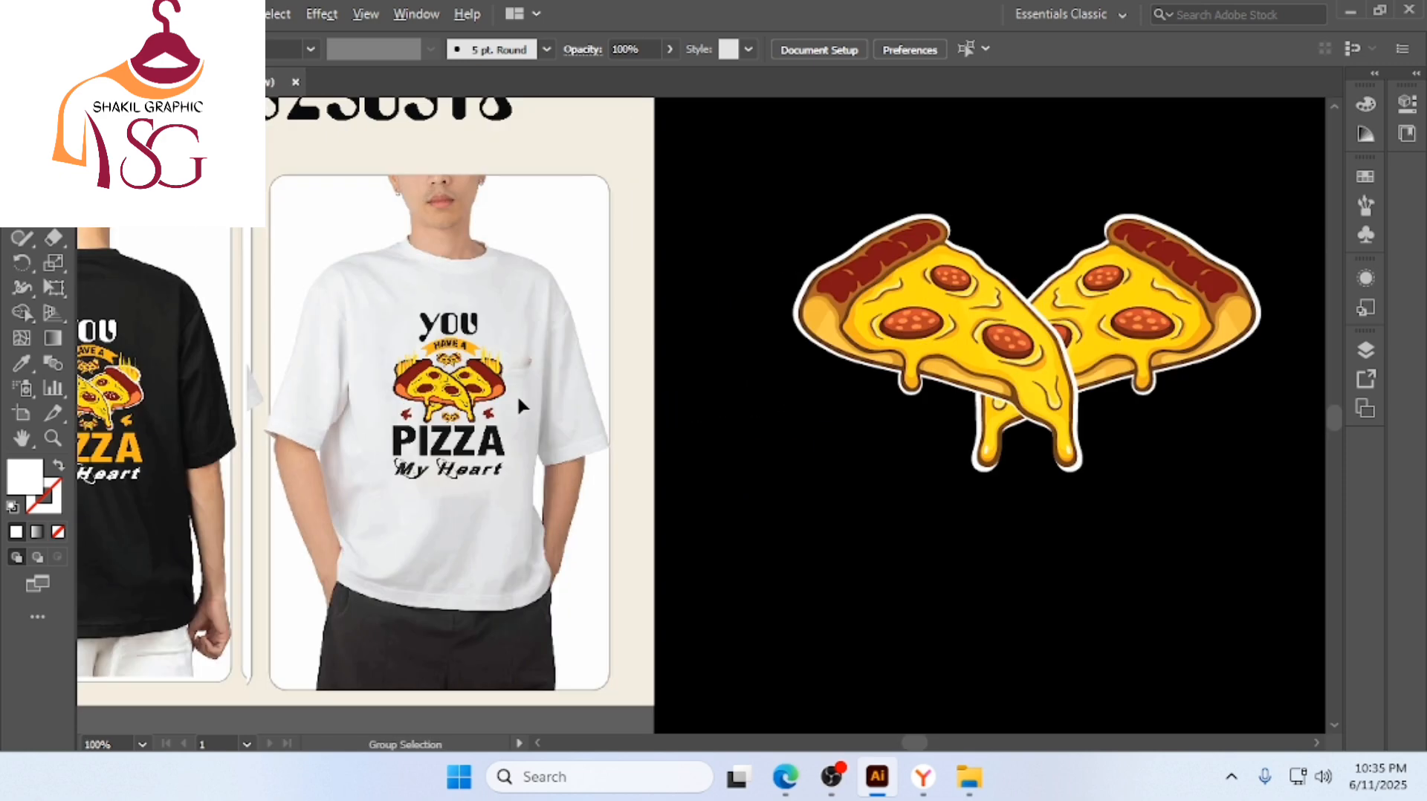
scroll(476, 381, up, 3)
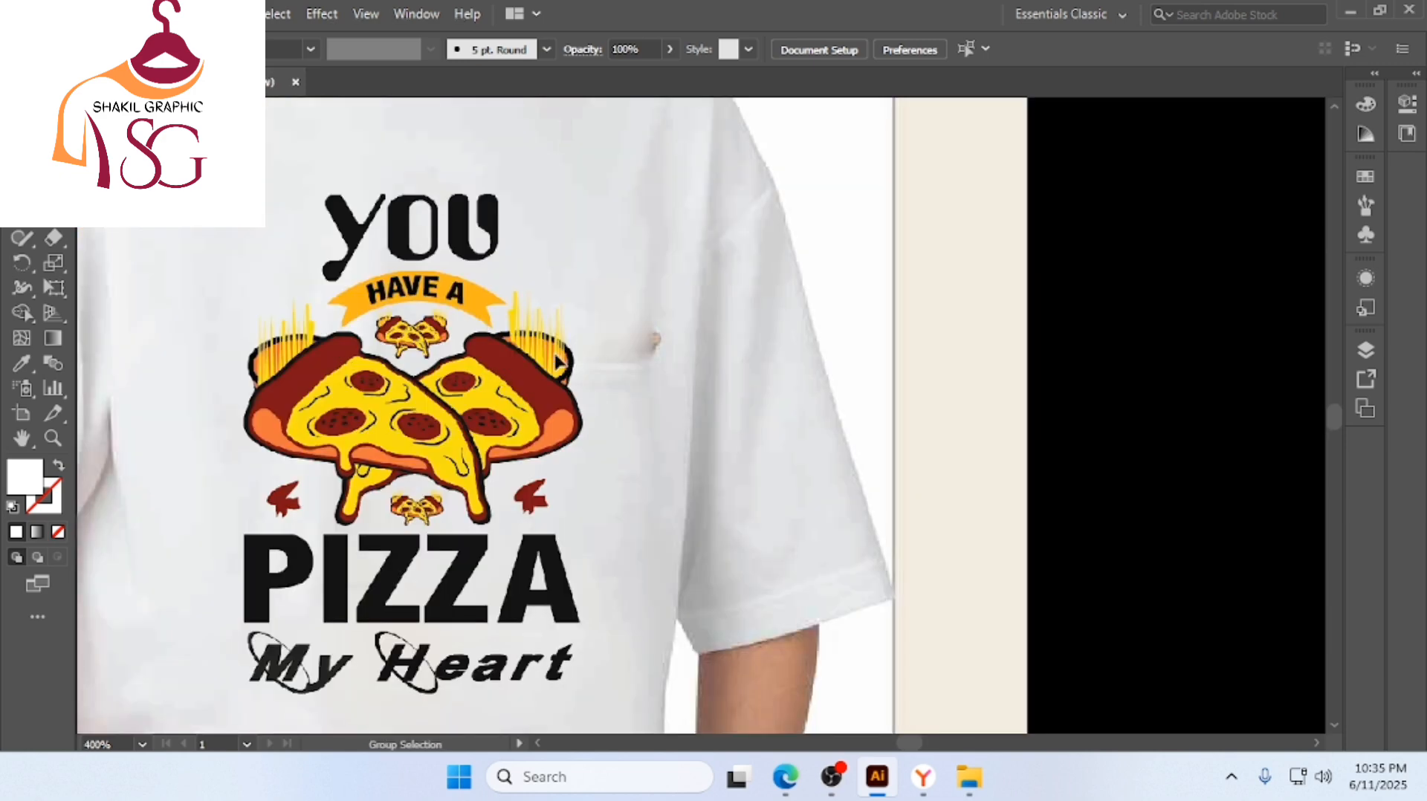
scroll(559, 365, up, 1)
scroll(546, 359, down, 6)
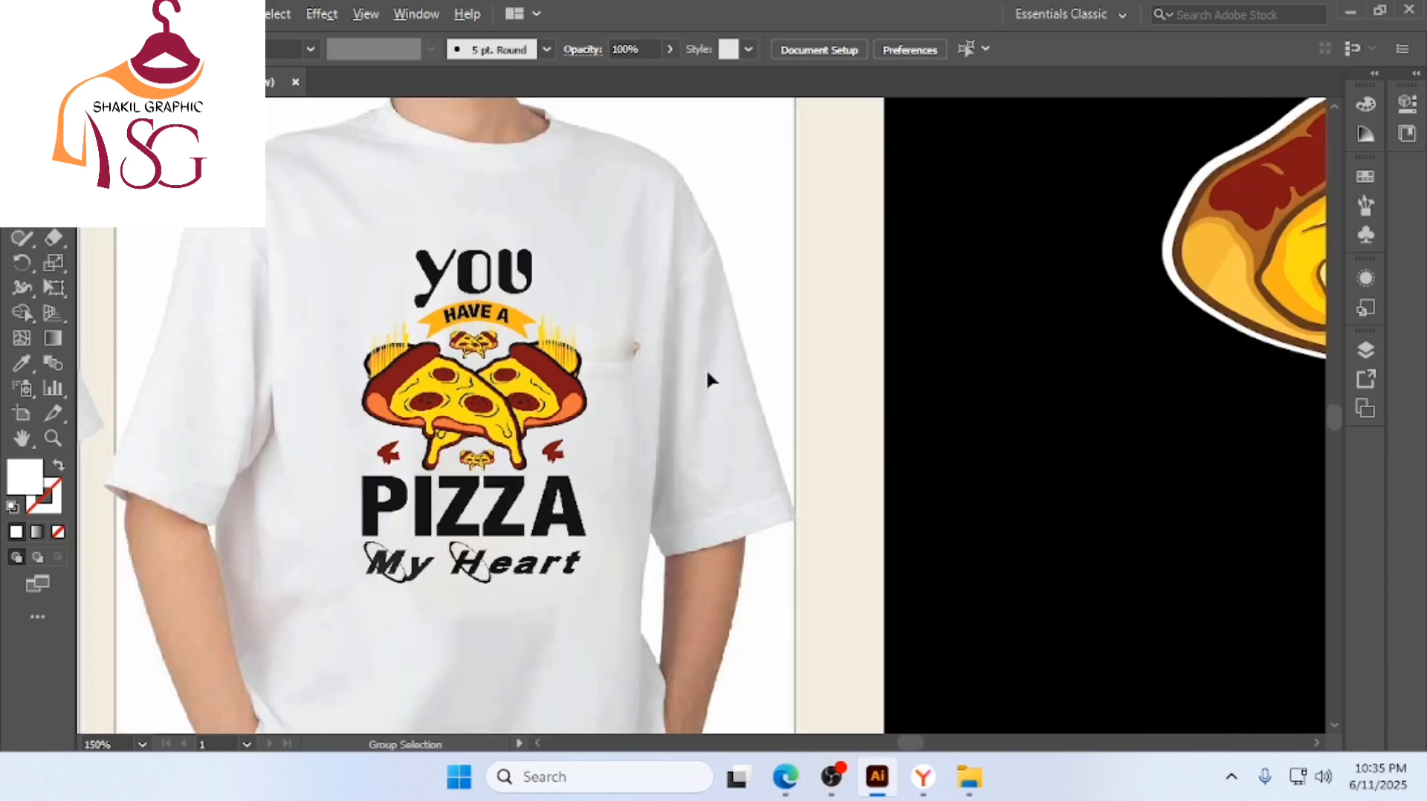
scroll(833, 364, down, 1)
scroll(884, 390, right, 12)
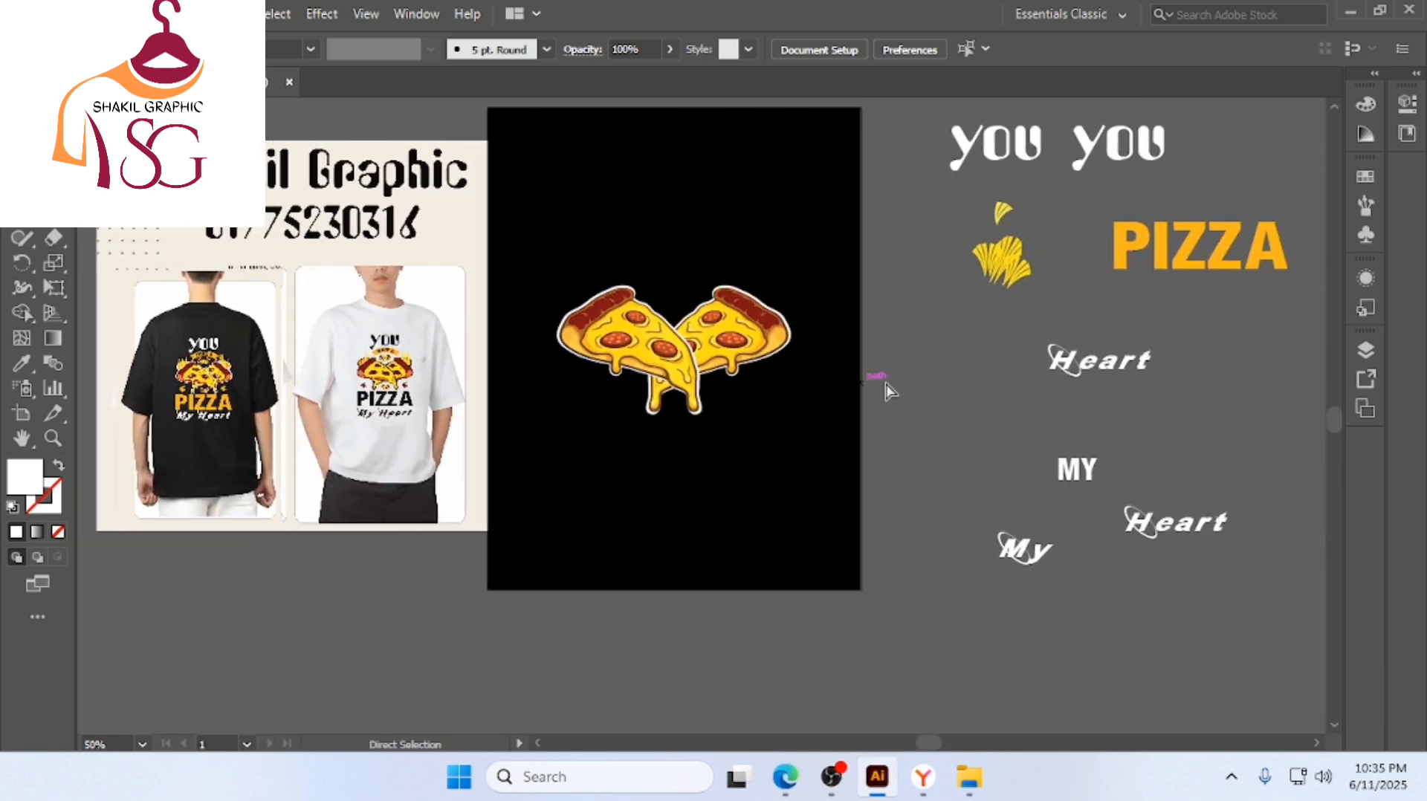
Draw a white circle with the Ellipse tool across the right edge of the black artboard, beside the pizza slices
scroll(894, 331, up, 1)
scroll(888, 332, right, 3)
key(v)
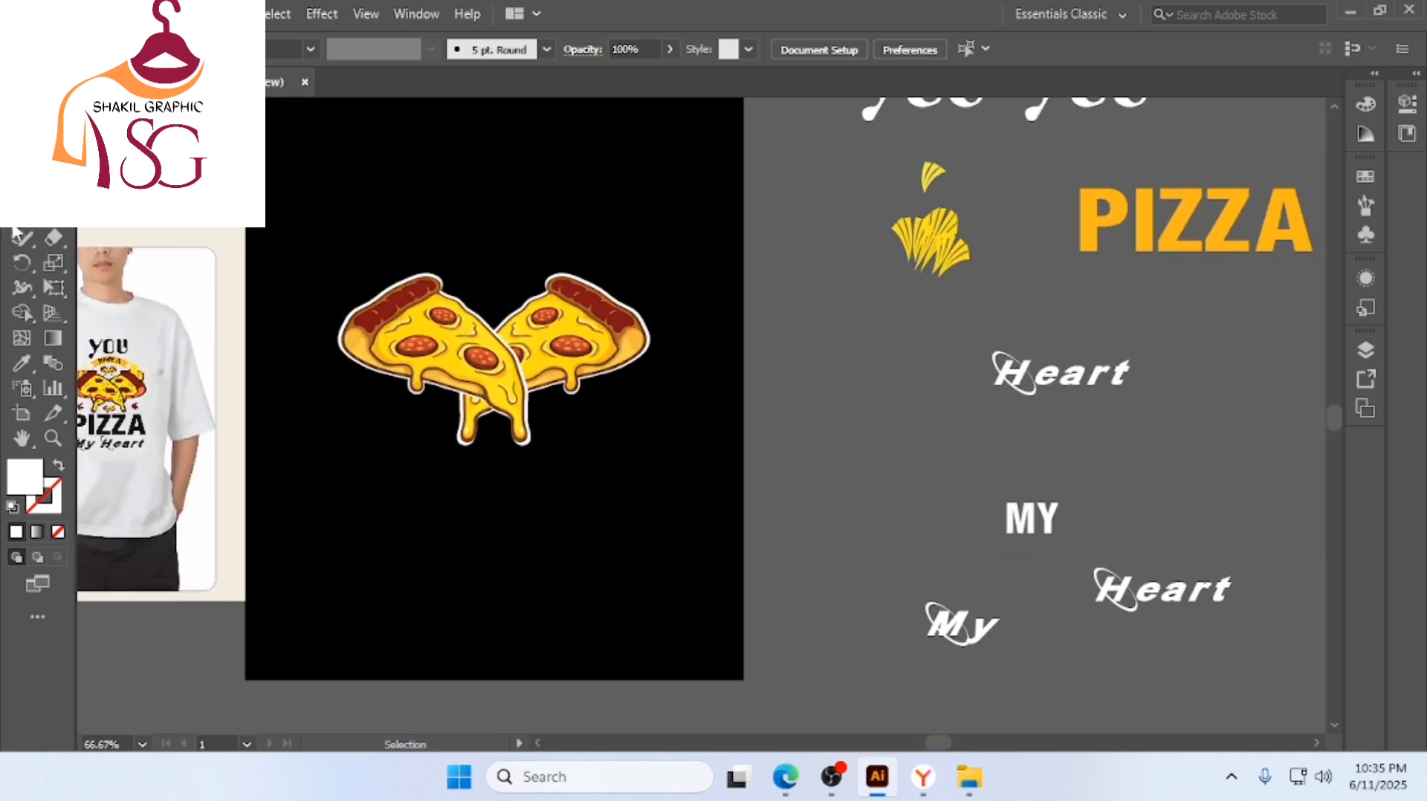
drag(15, 233, 92, 260)
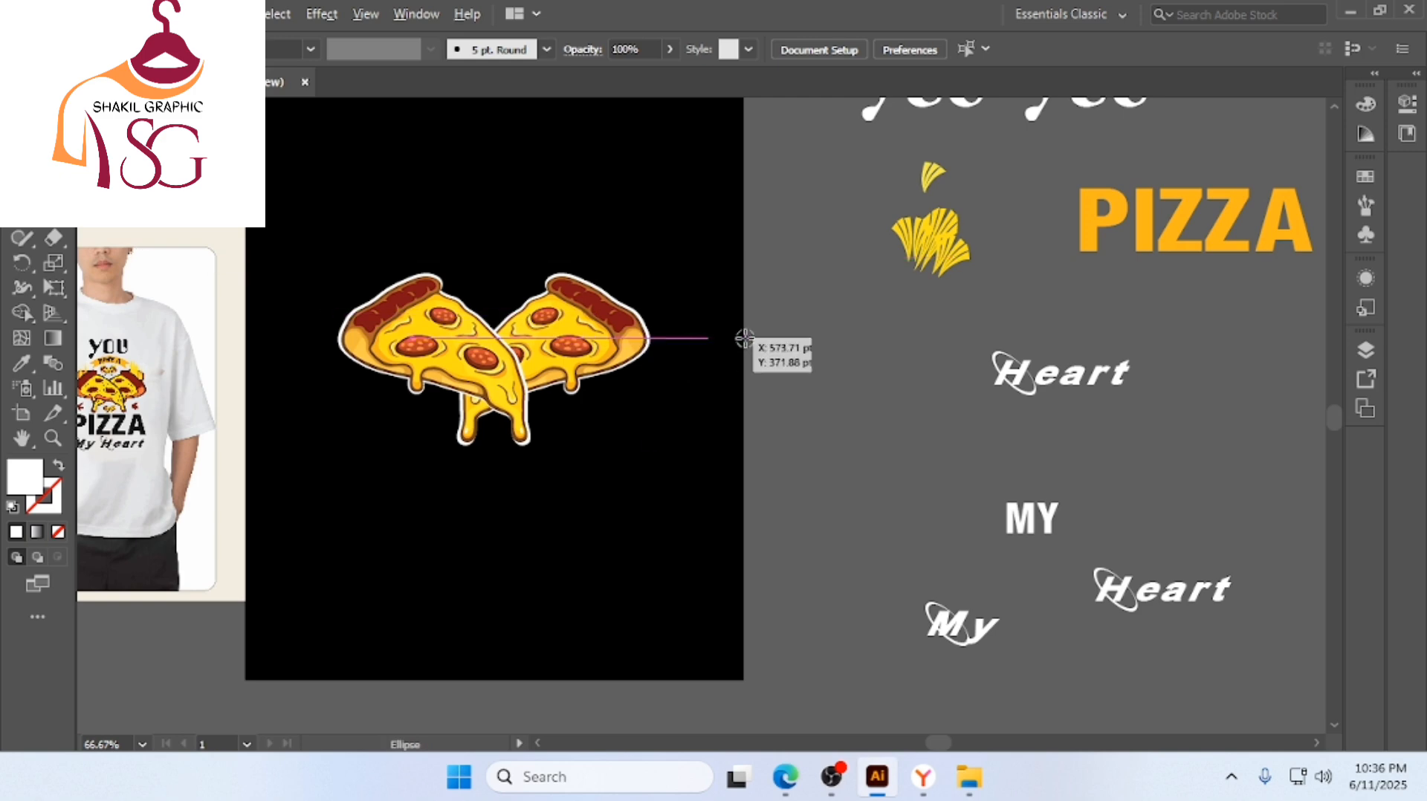
drag(782, 319, 871, 406)
scroll(773, 297, down, 3)
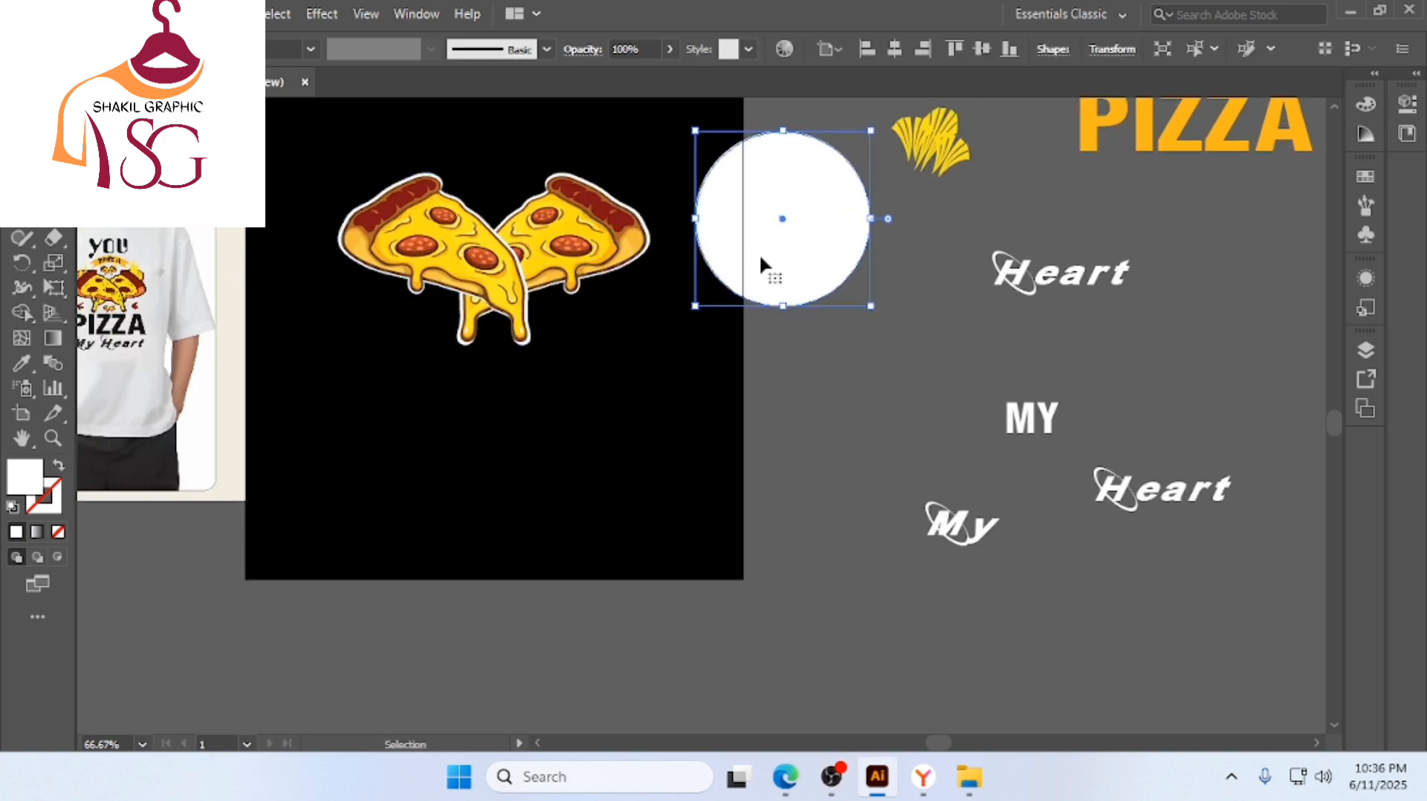
Duplicate the white circle straight below the original and scale the copy down from its centre to under half its size
drag(770, 266, 773, 515)
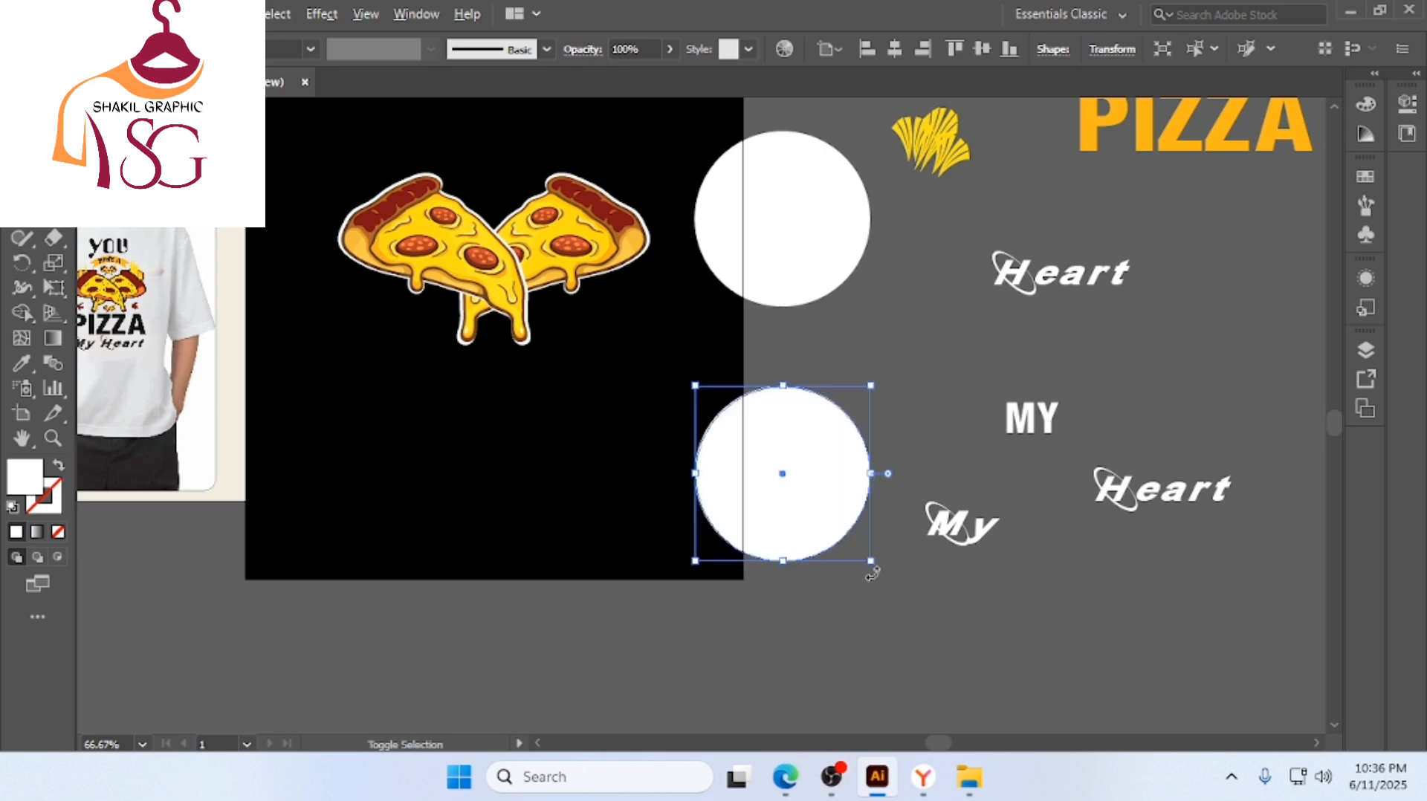
drag(870, 563, 830, 514)
click(841, 576)
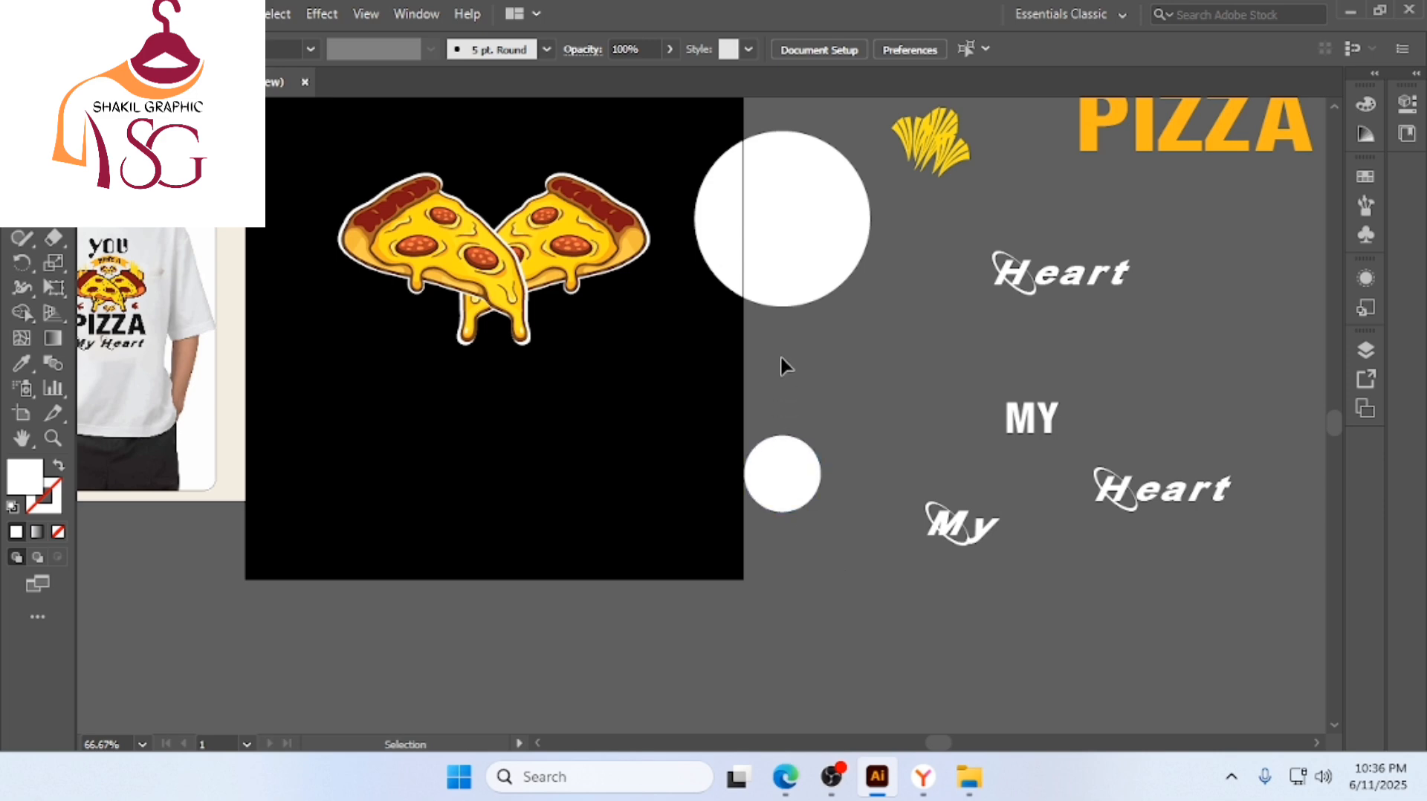
Select the large and small white circles and align their horizontal centres, keeping one above the other
click(781, 281)
drag(825, 611, 742, 248)
click(822, 49)
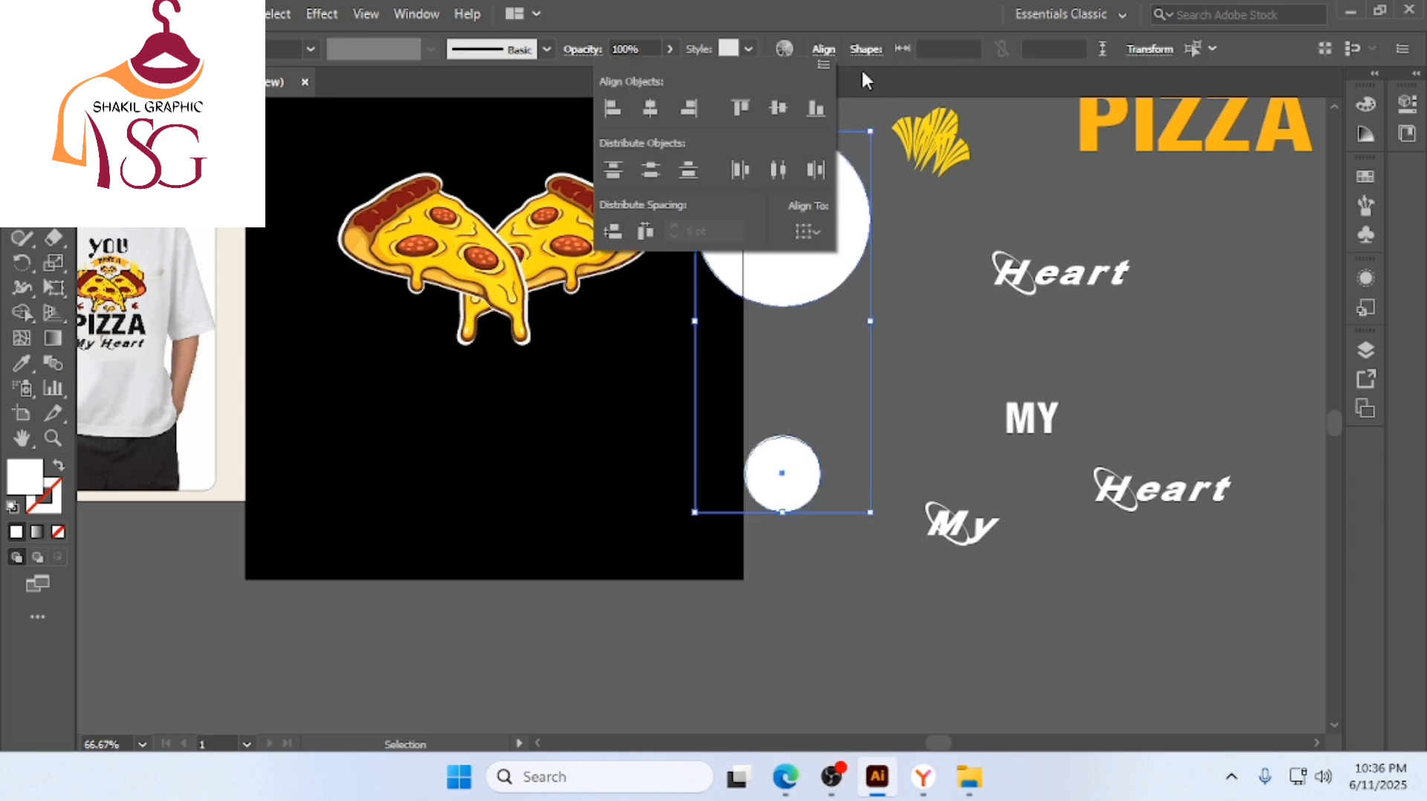
click(768, 109)
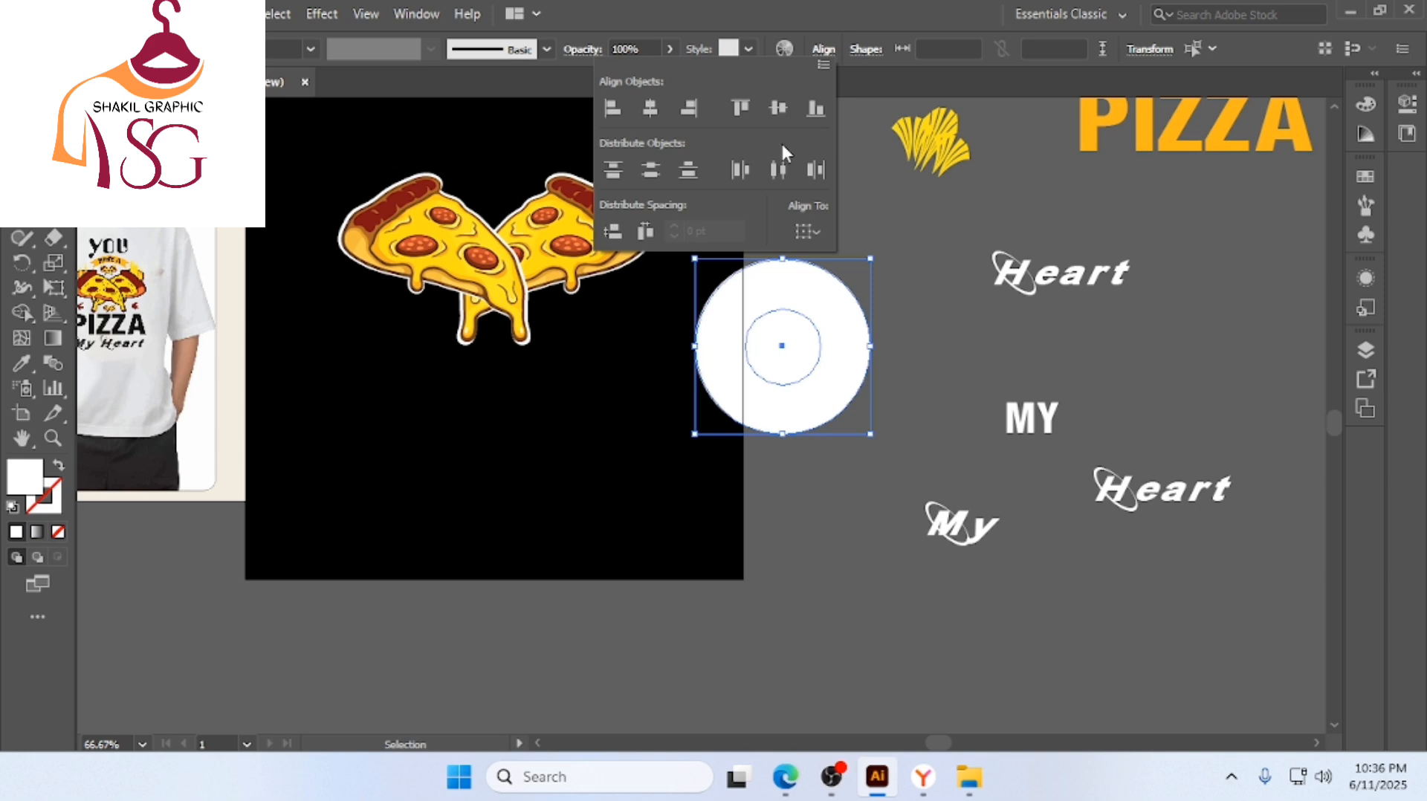
key(ctrl+z)
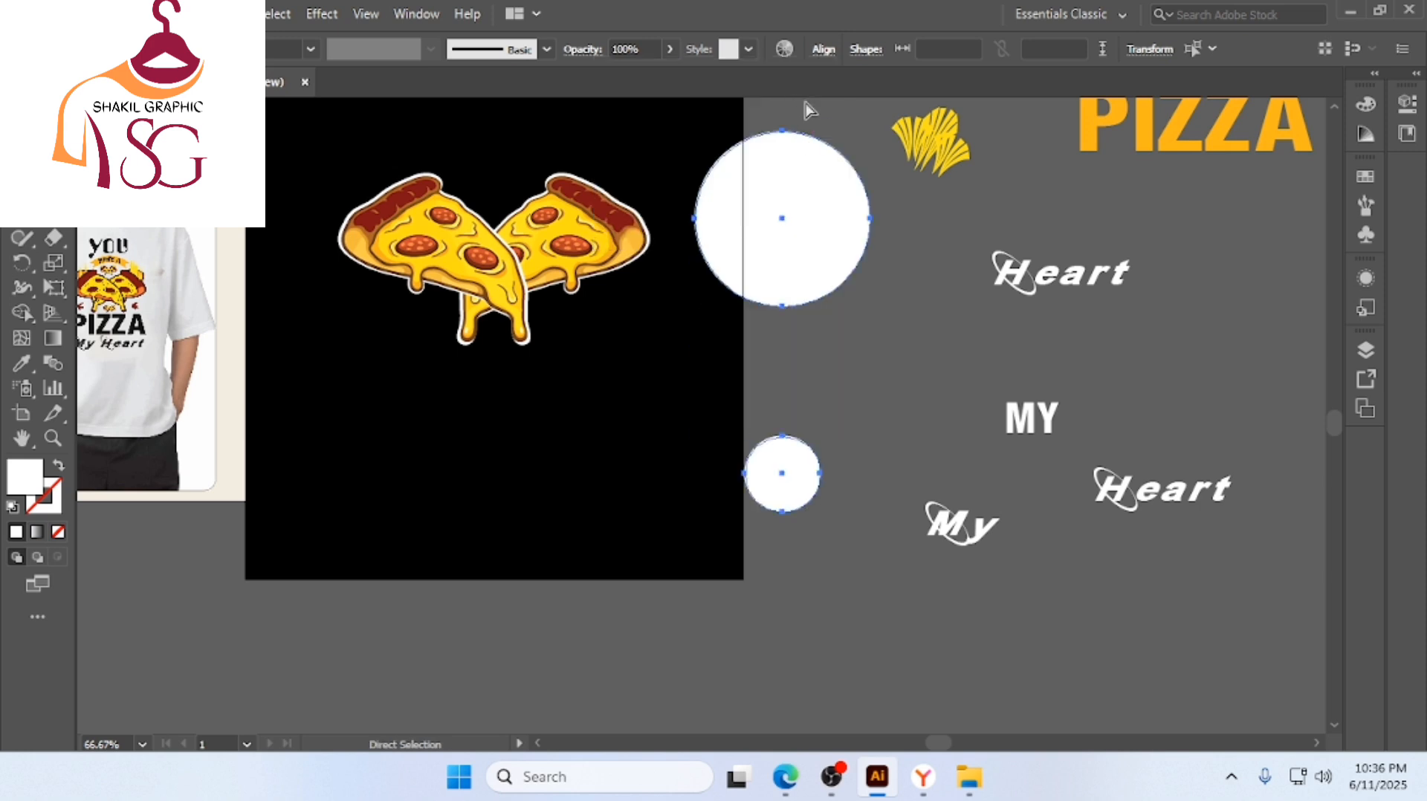
click(821, 50)
click(656, 110)
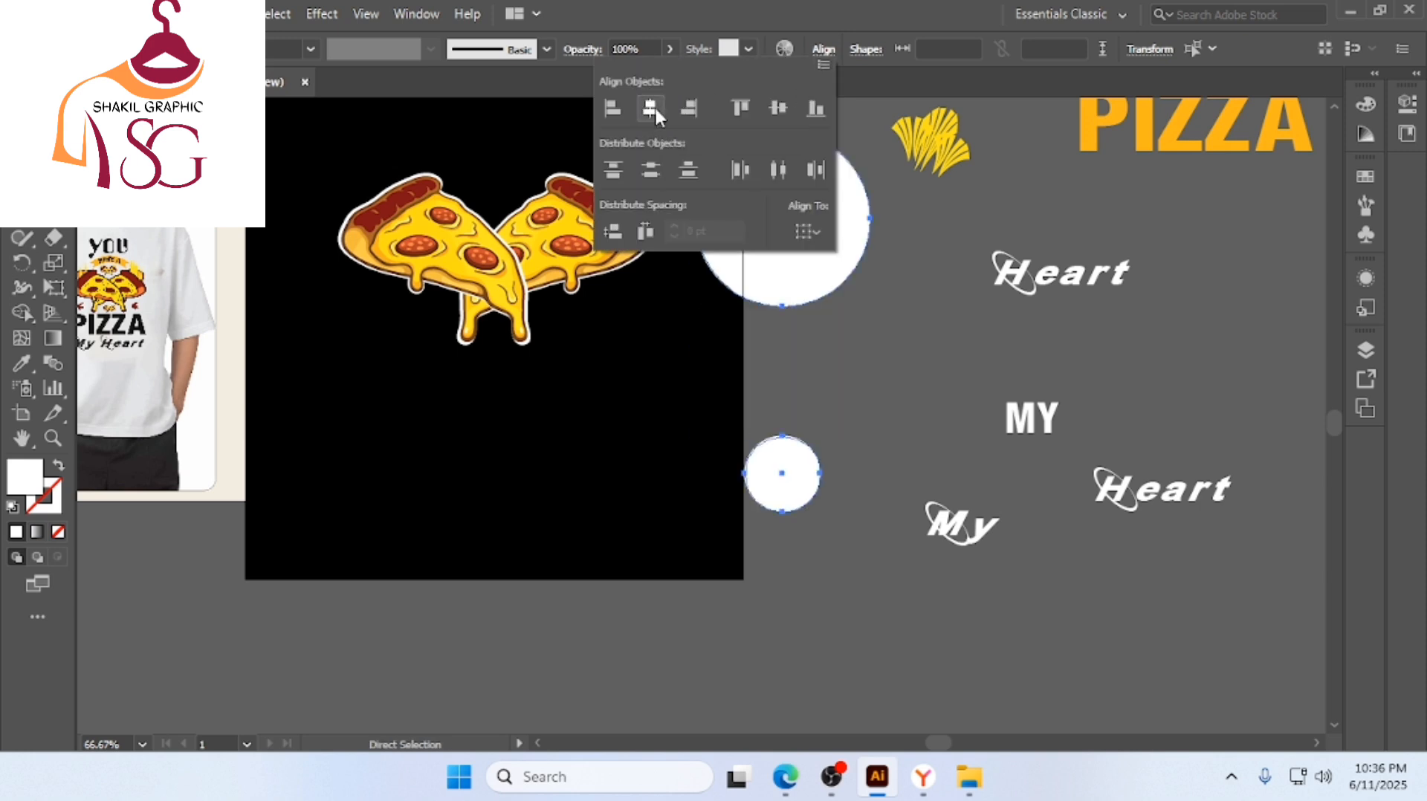
key(v)
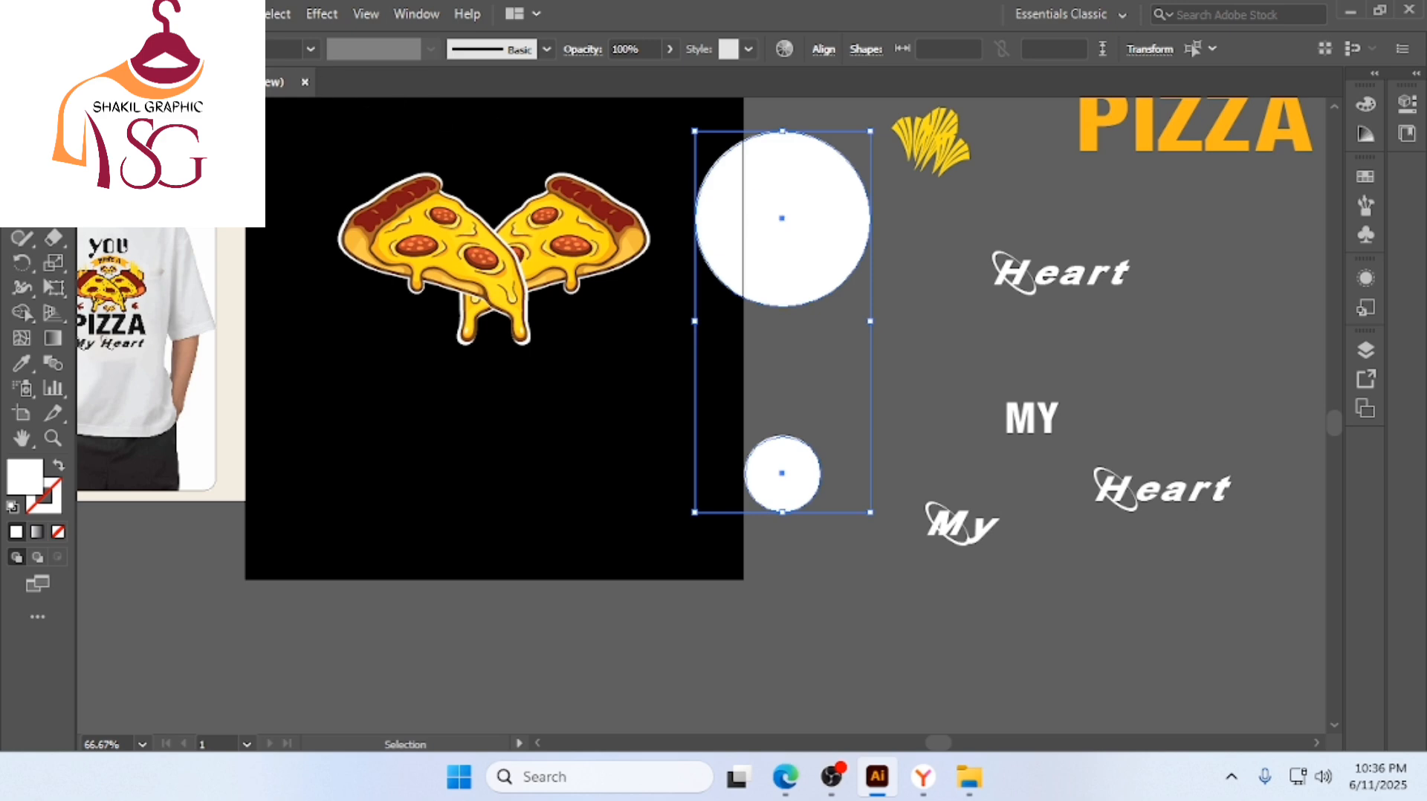
Set the blend spacing for the two white circles to Specified Steps
click(179, 14)
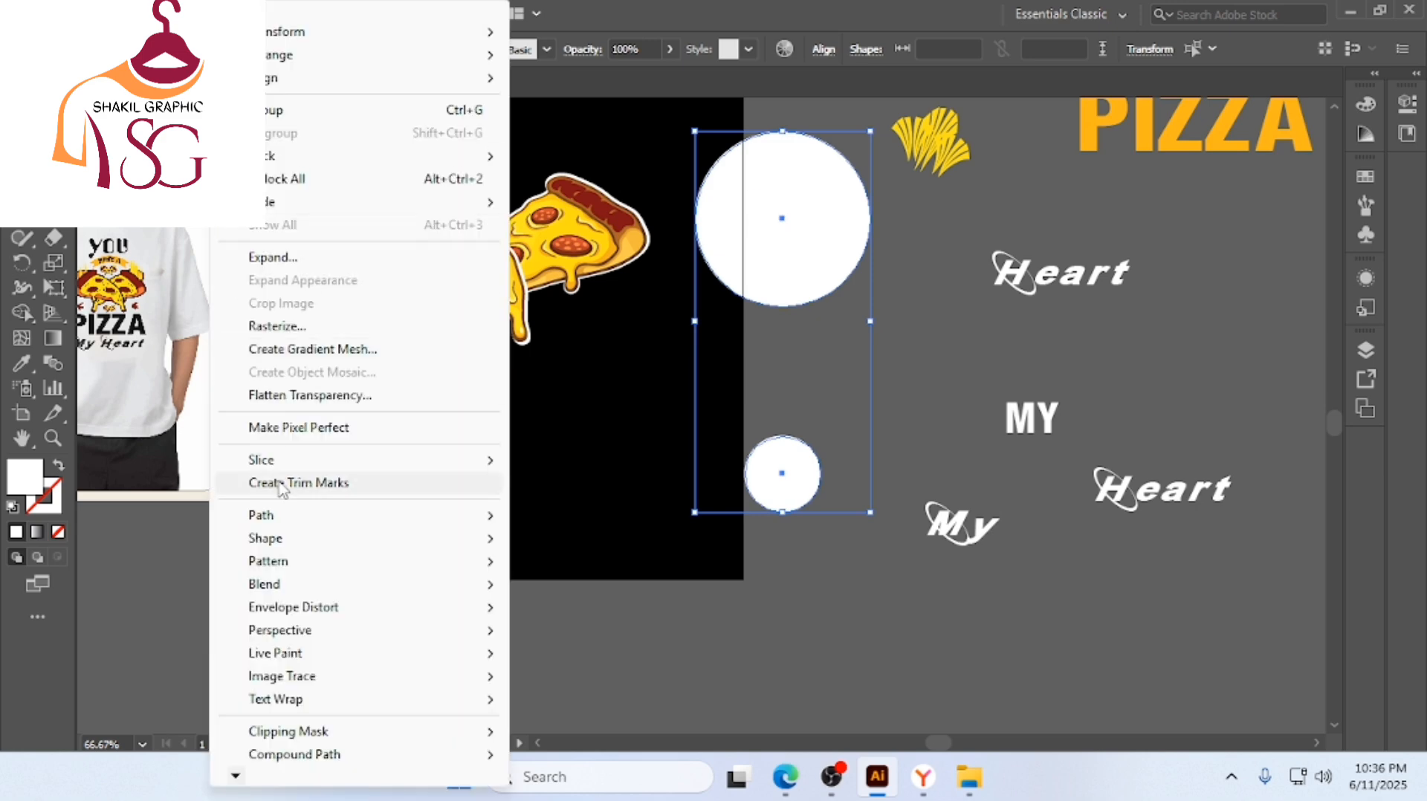
mouse_move(309, 584)
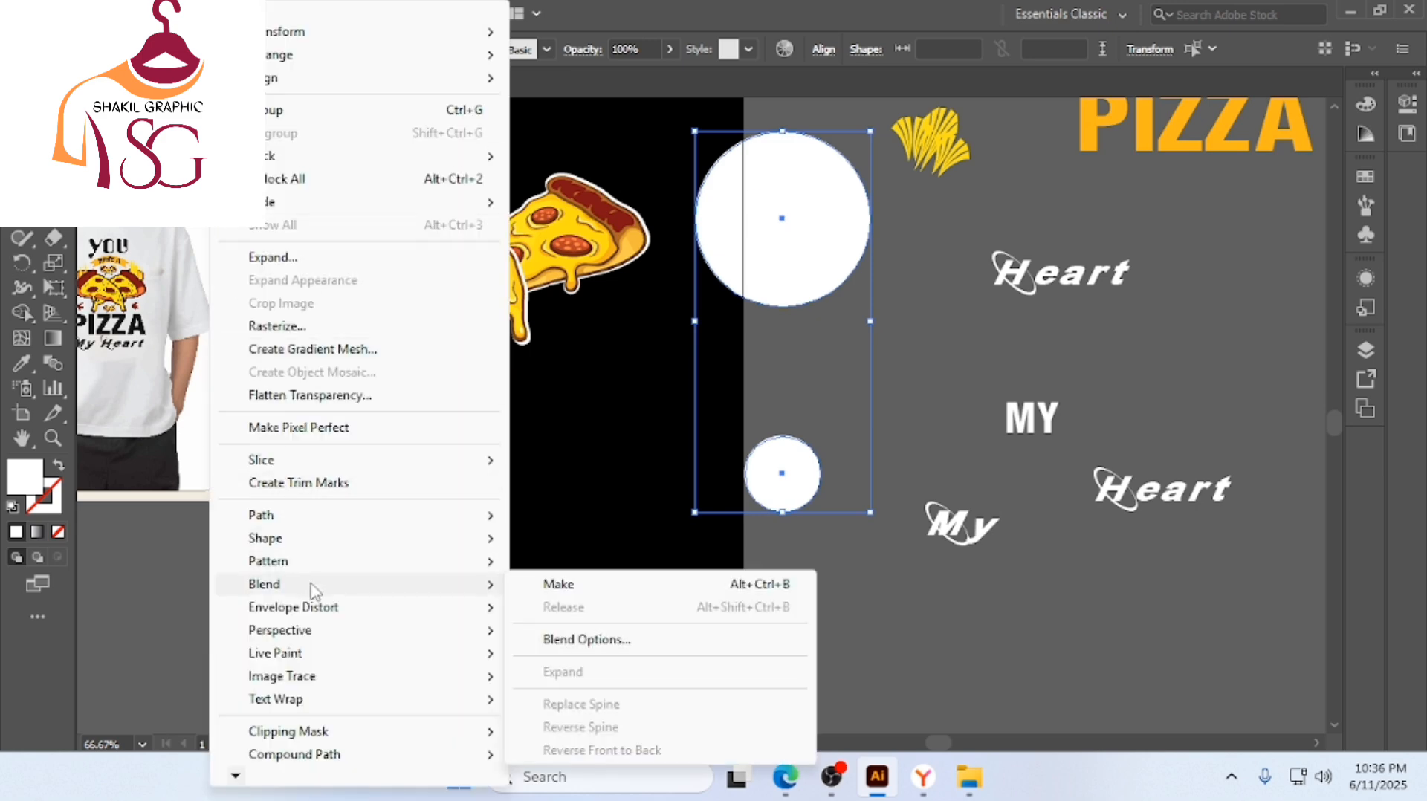
click(631, 639)
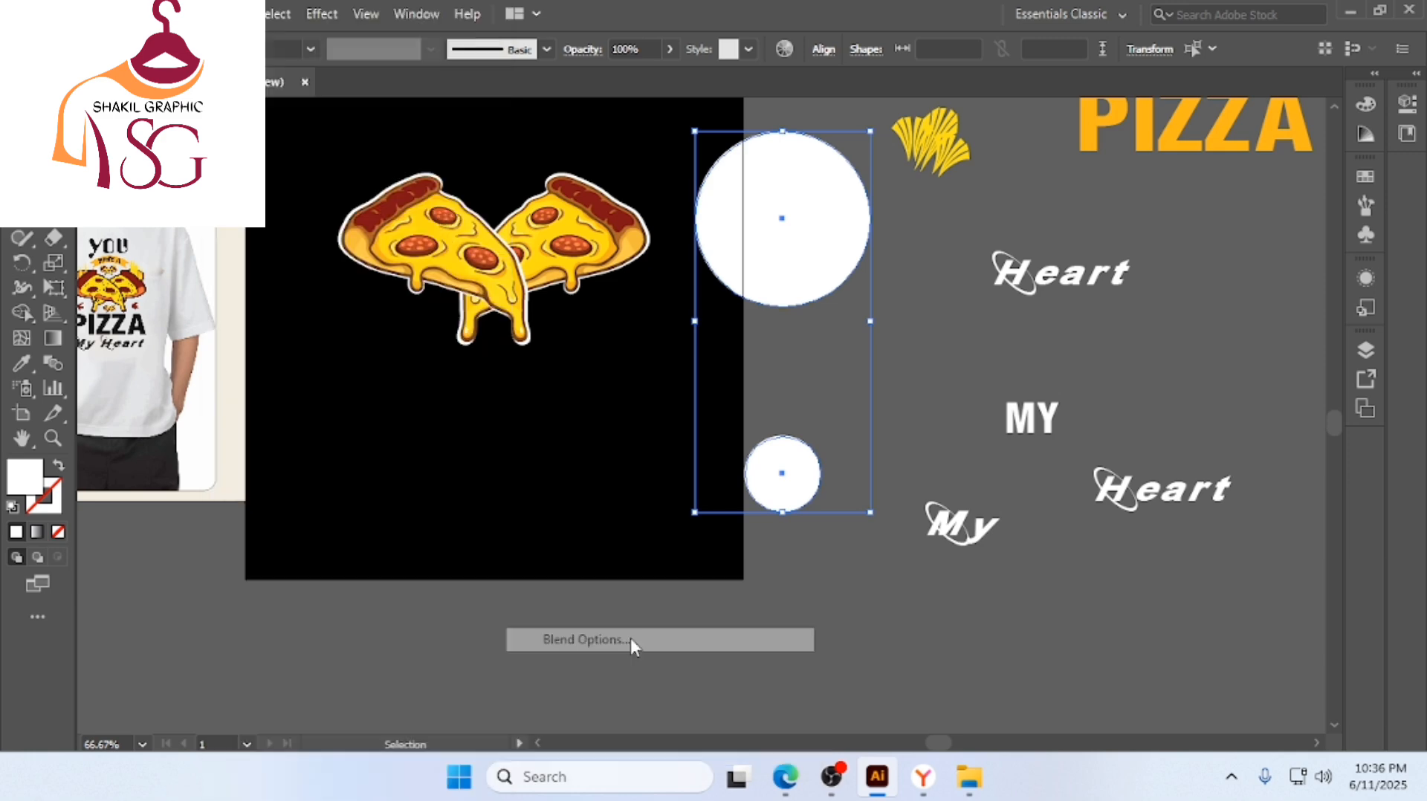
click(444, 337)
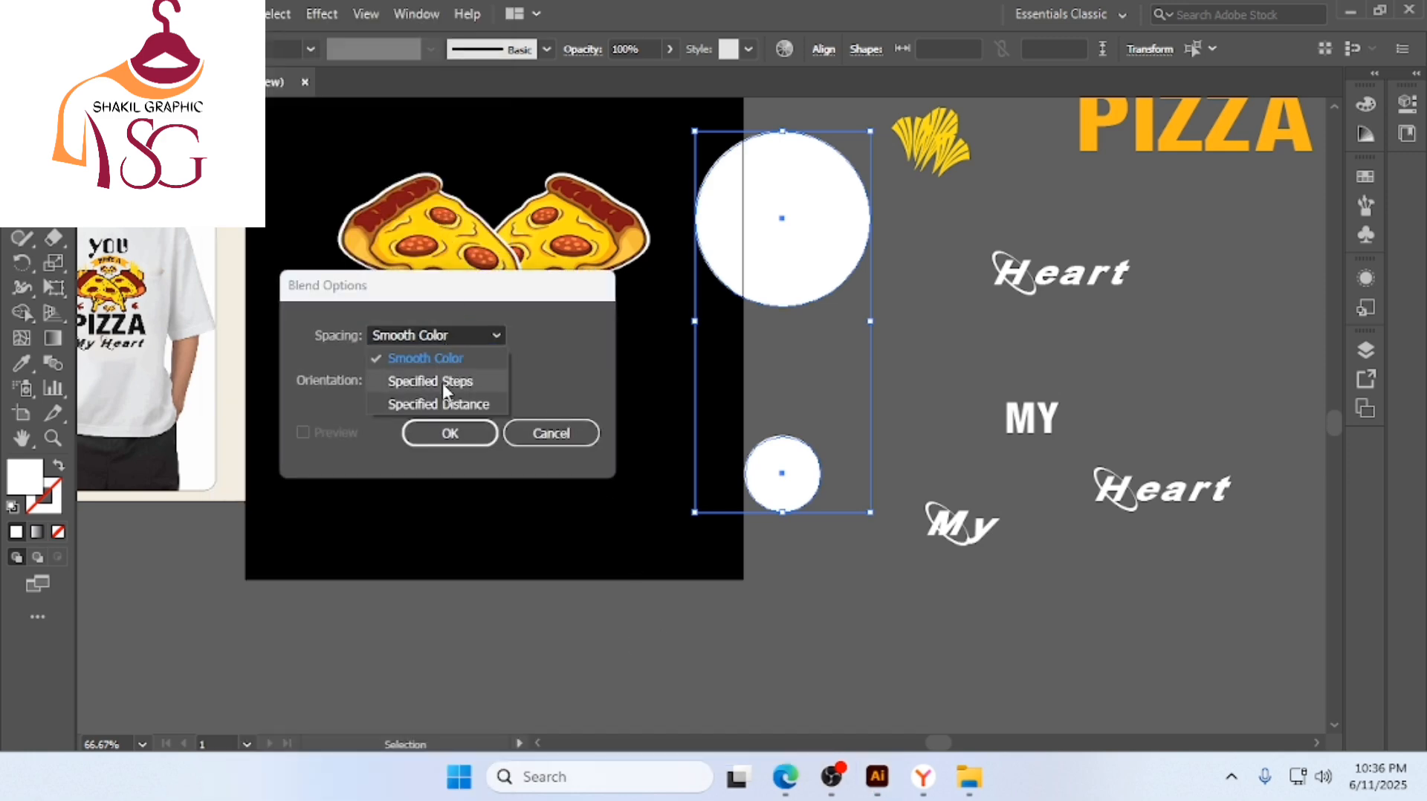
click(442, 382)
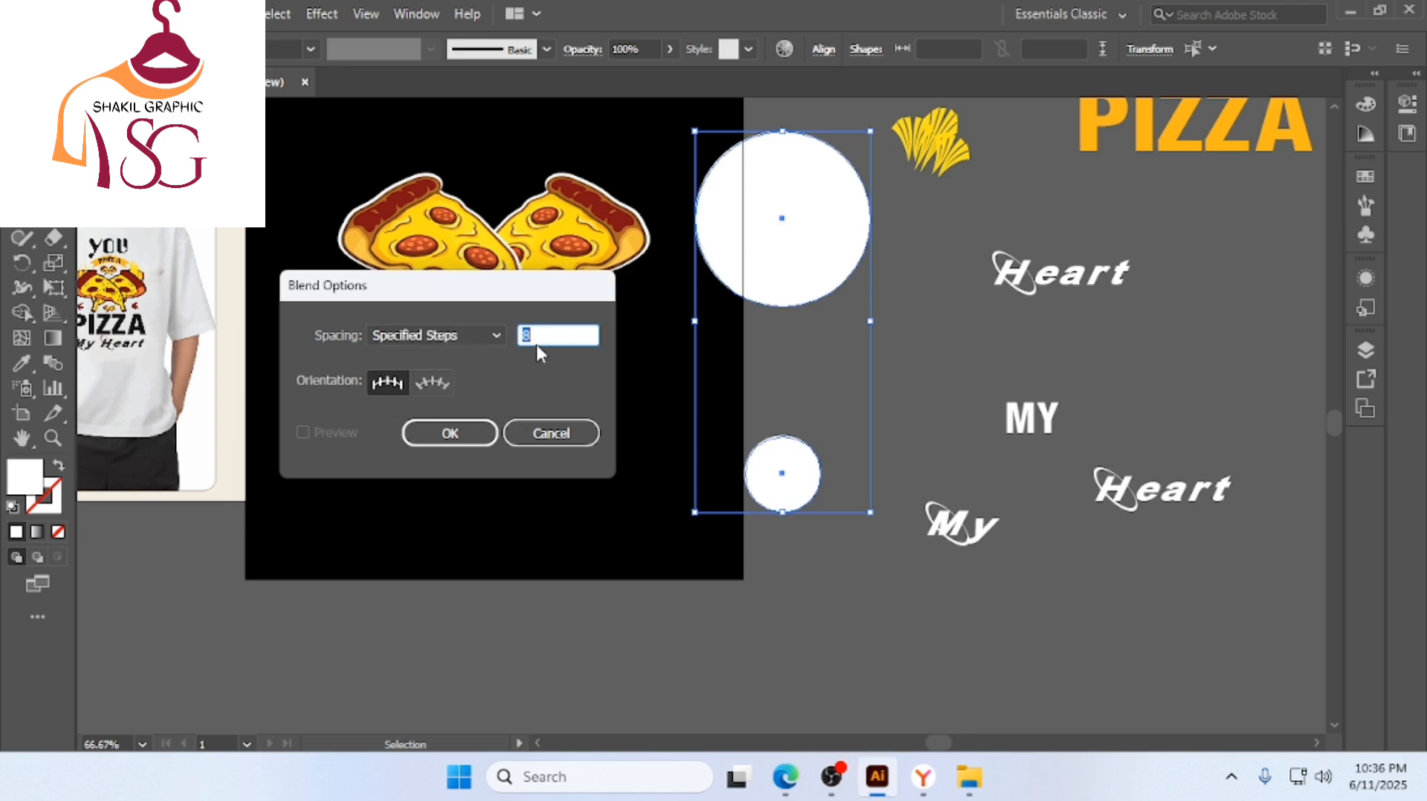
click(476, 434)
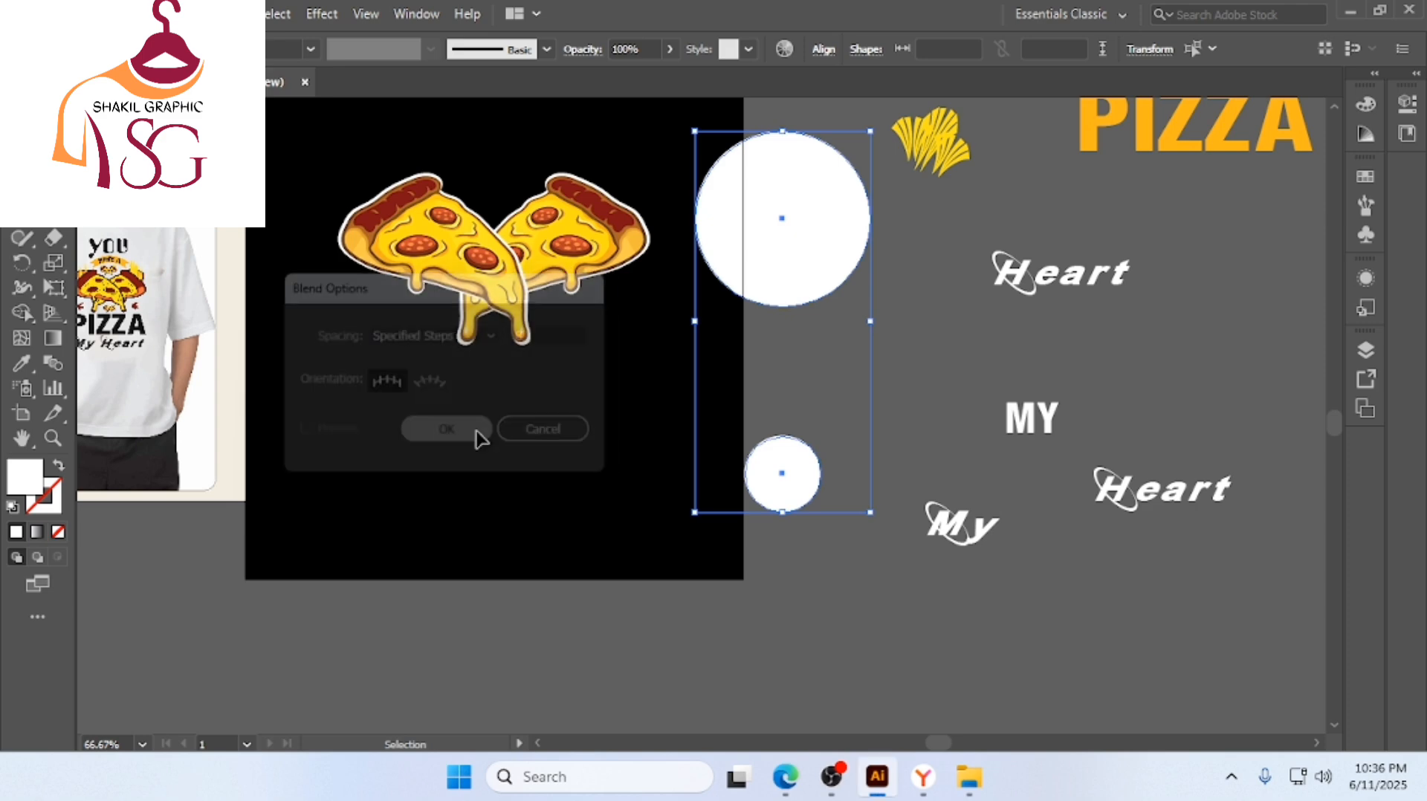
Make a blend between the two white circles and squash it vertically to about 253 pt high, keeping its width
click(236, 13)
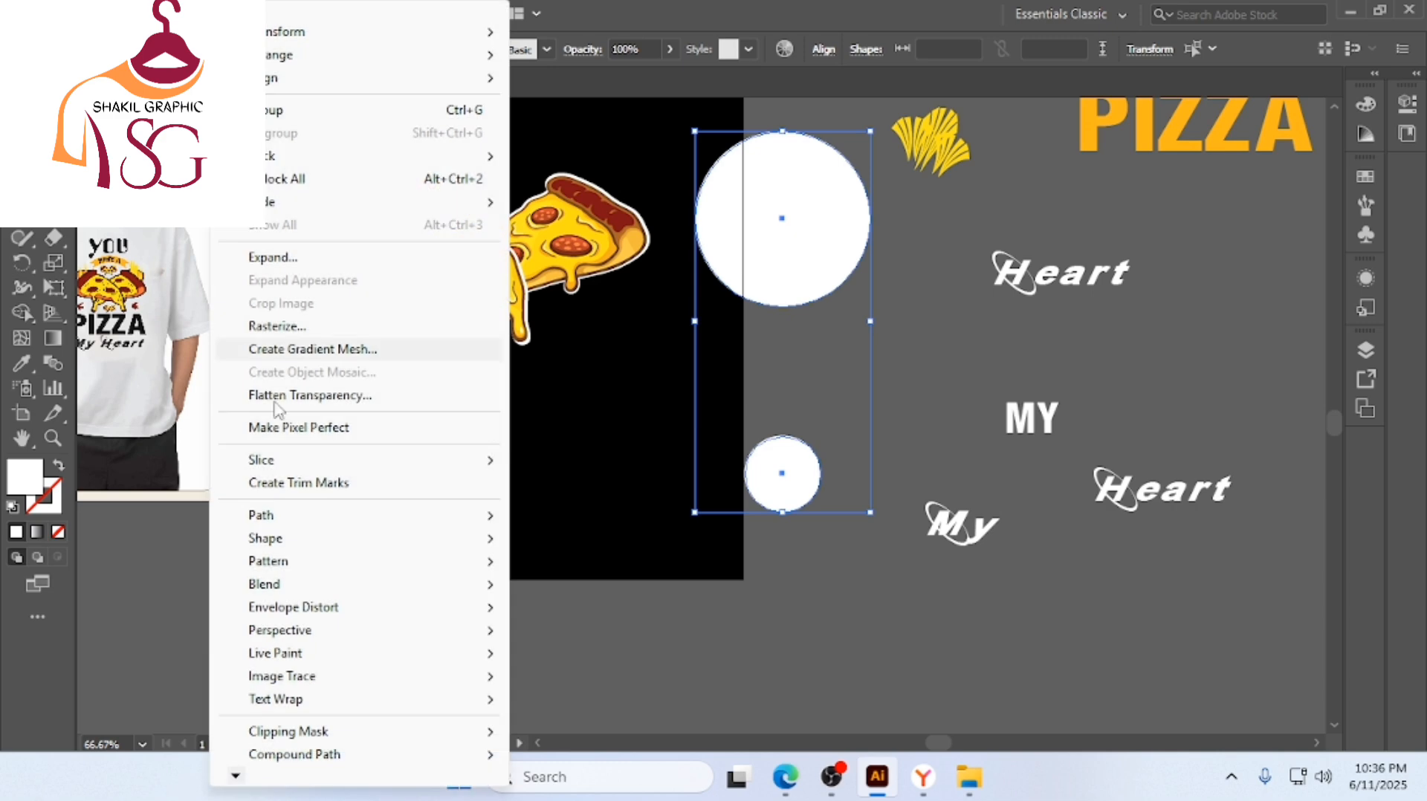
mouse_move(312, 592)
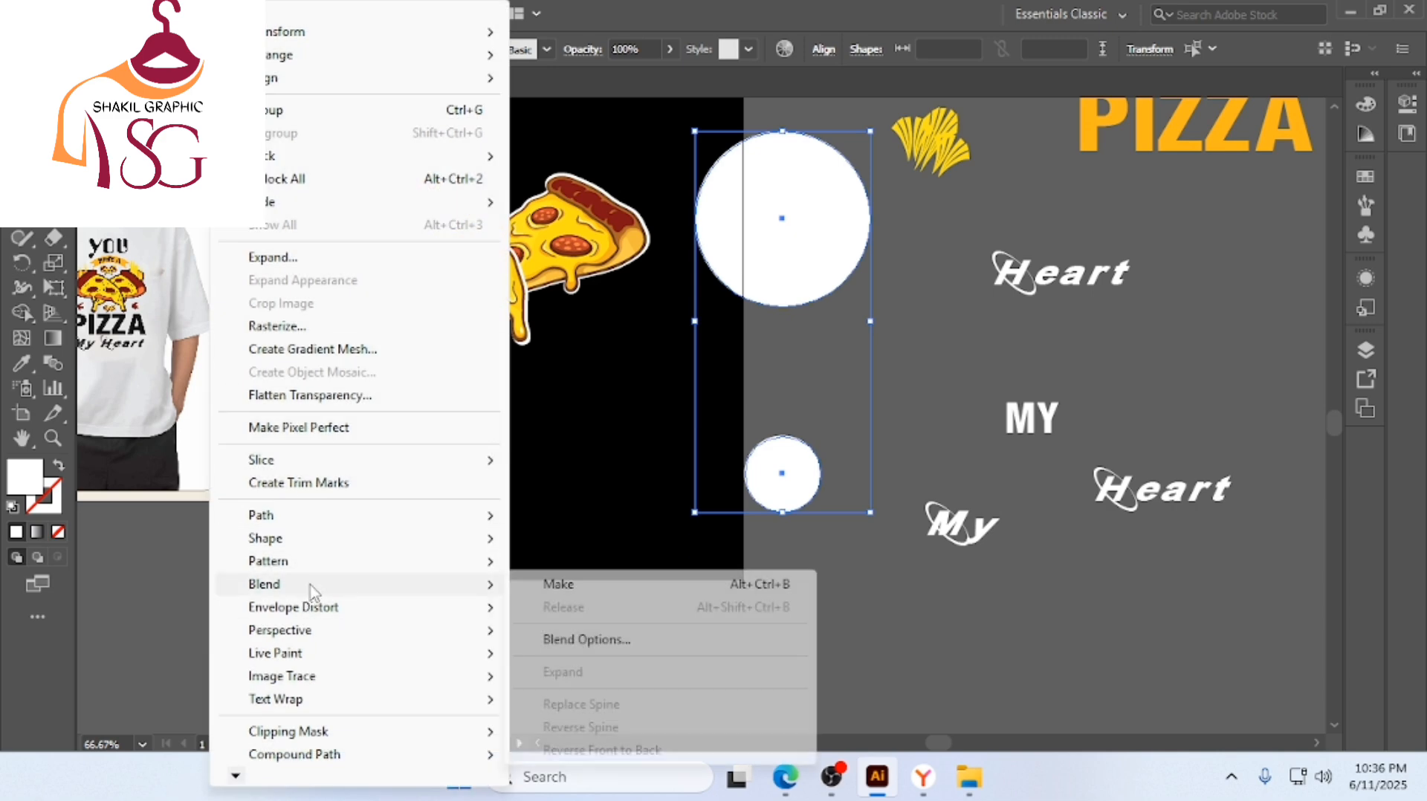
click(665, 588)
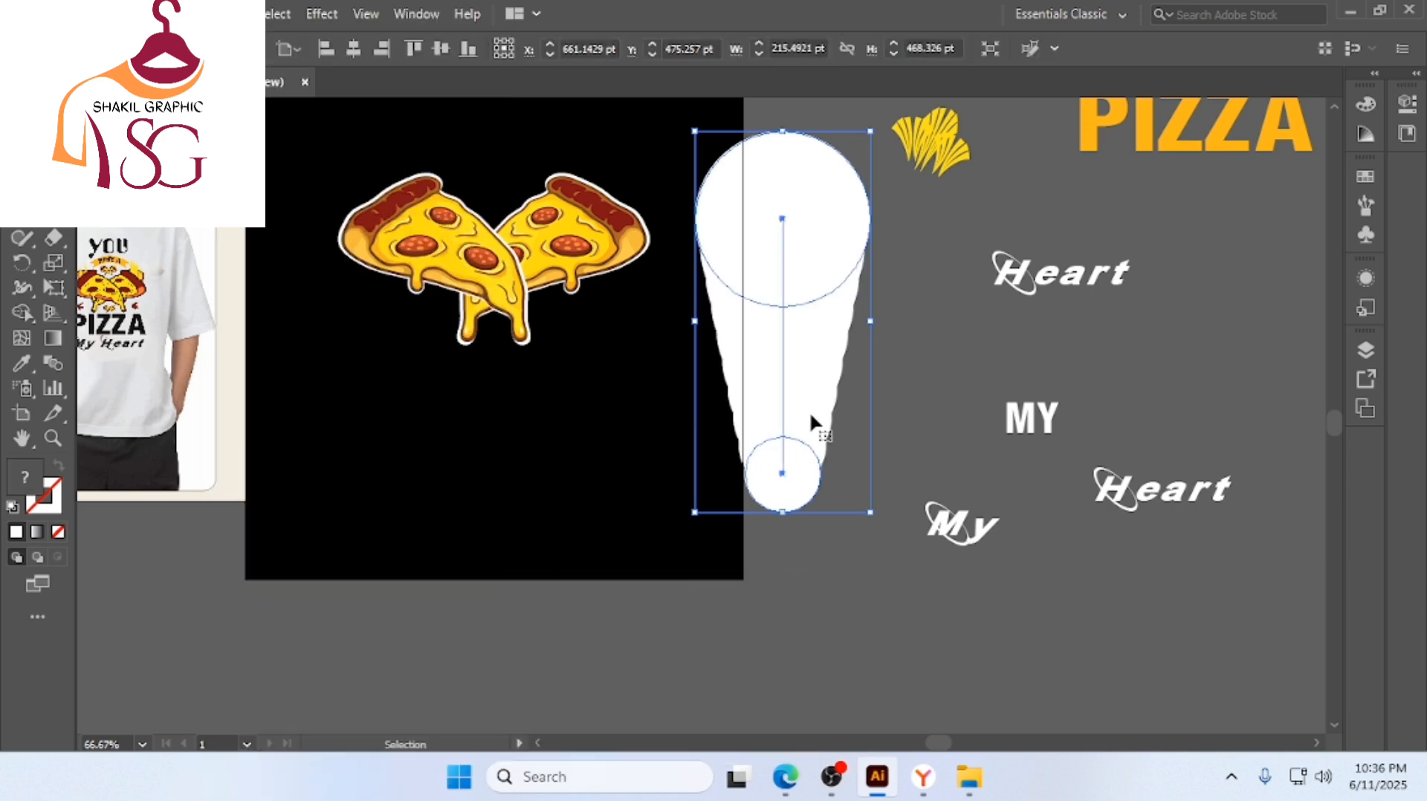
scroll(809, 412, up, 1)
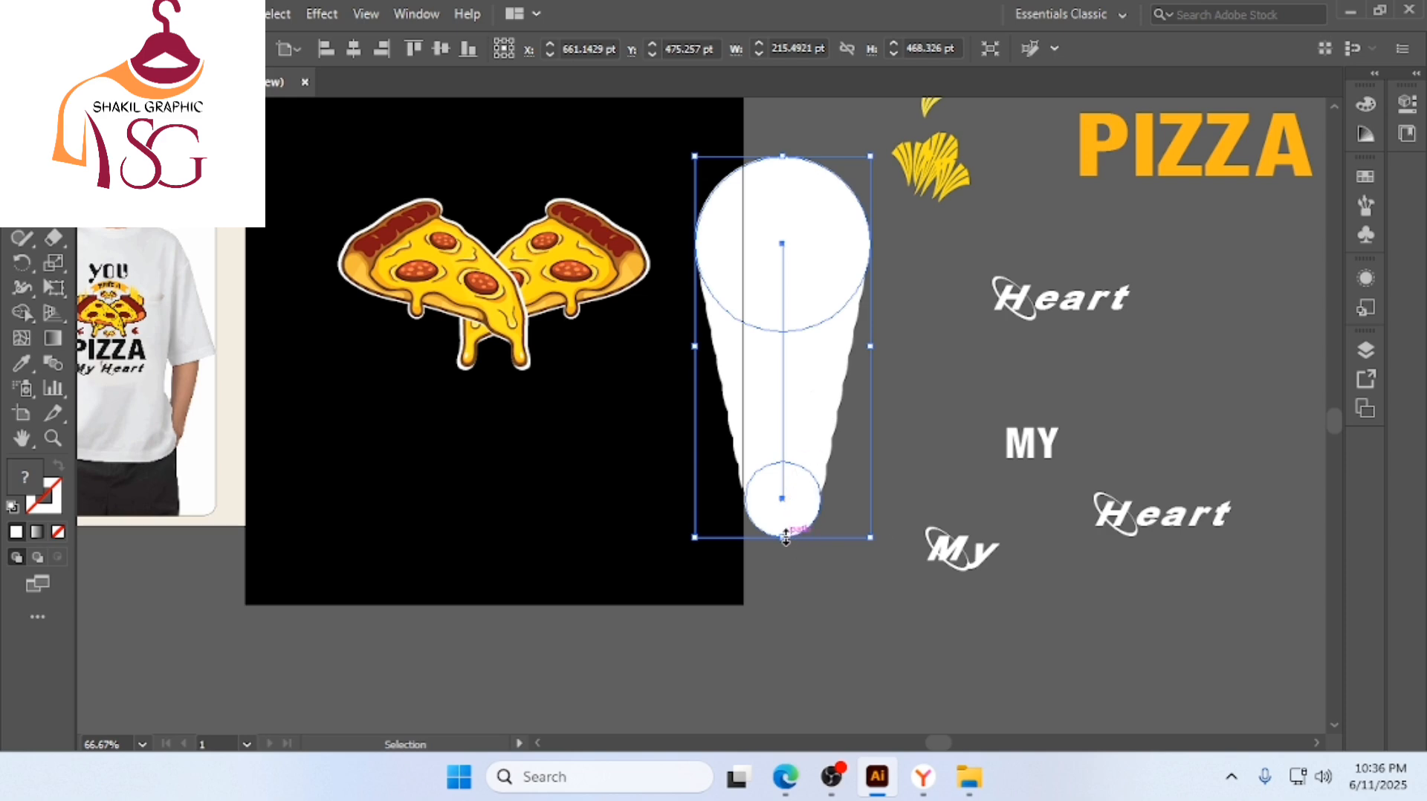
drag(782, 537, 782, 363)
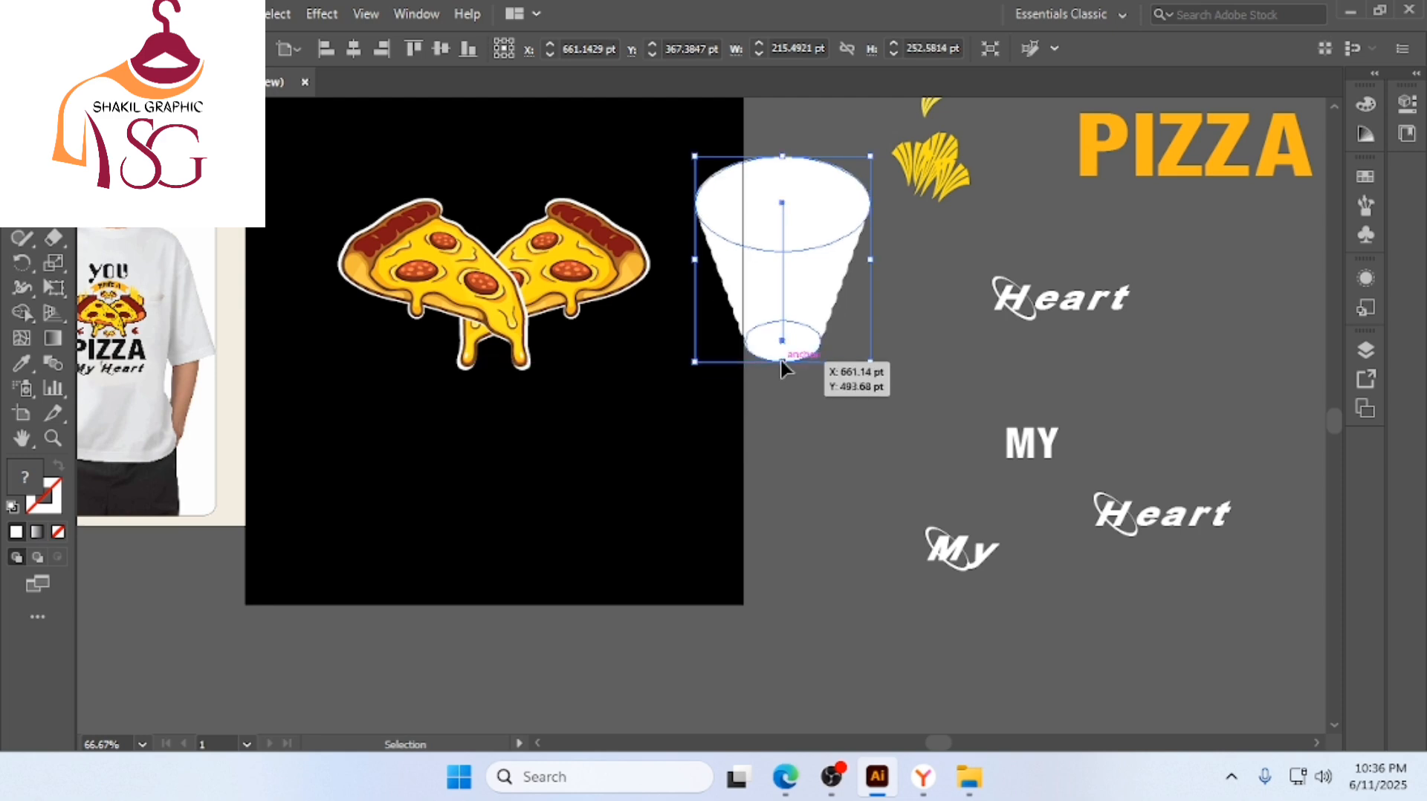
scroll(781, 353, up, 1)
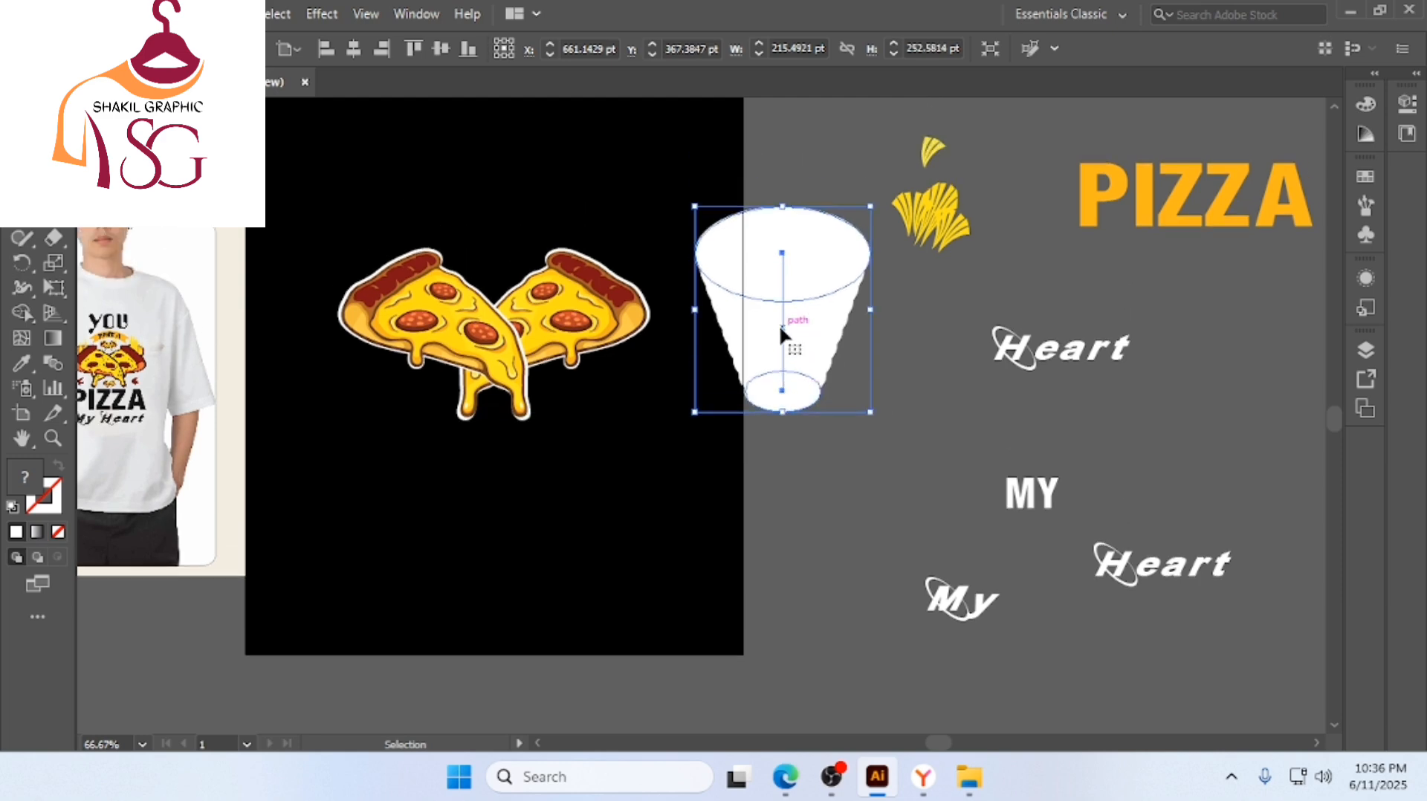
Expand the white blend's object and fill, and ungroup the resulting ellipses
click(237, 14)
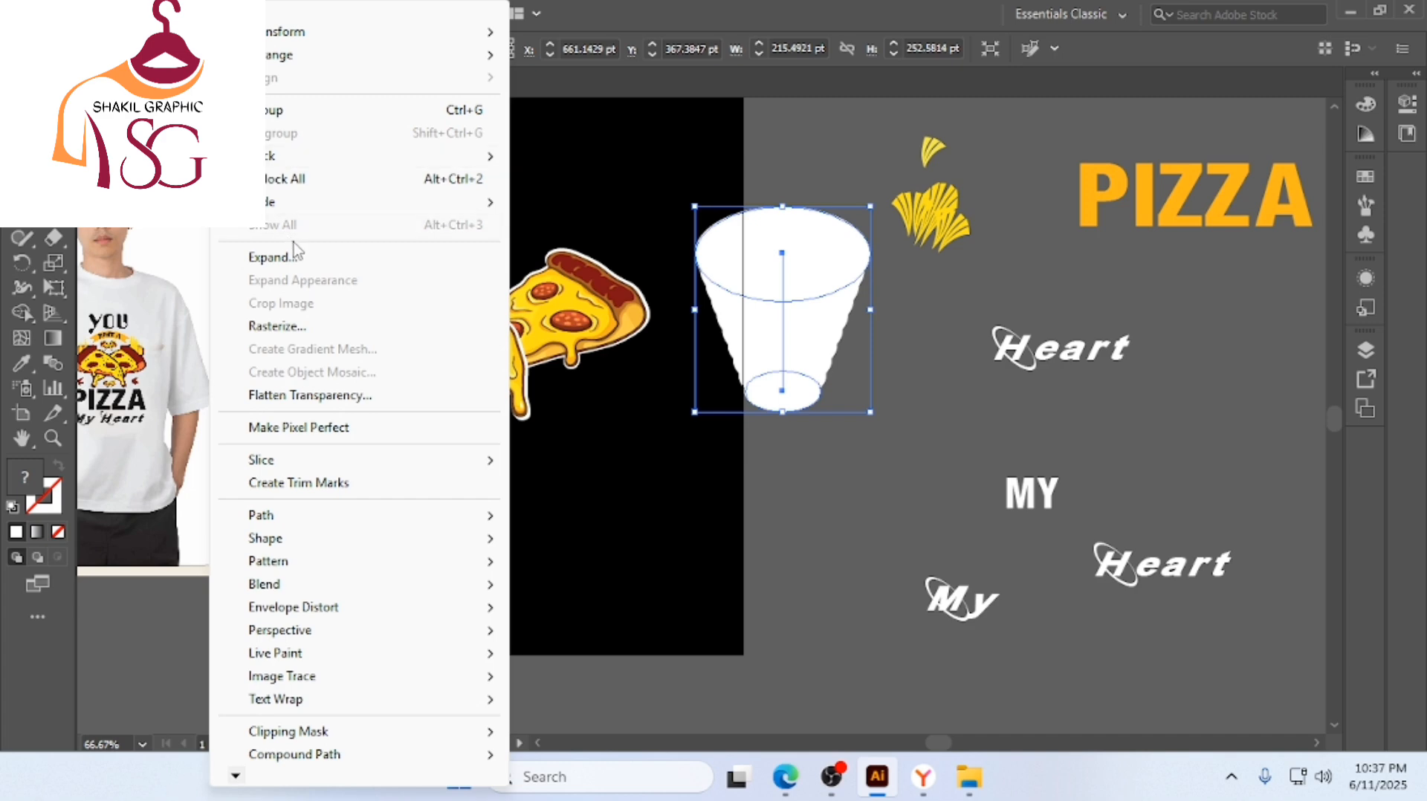
click(269, 257)
click(673, 517)
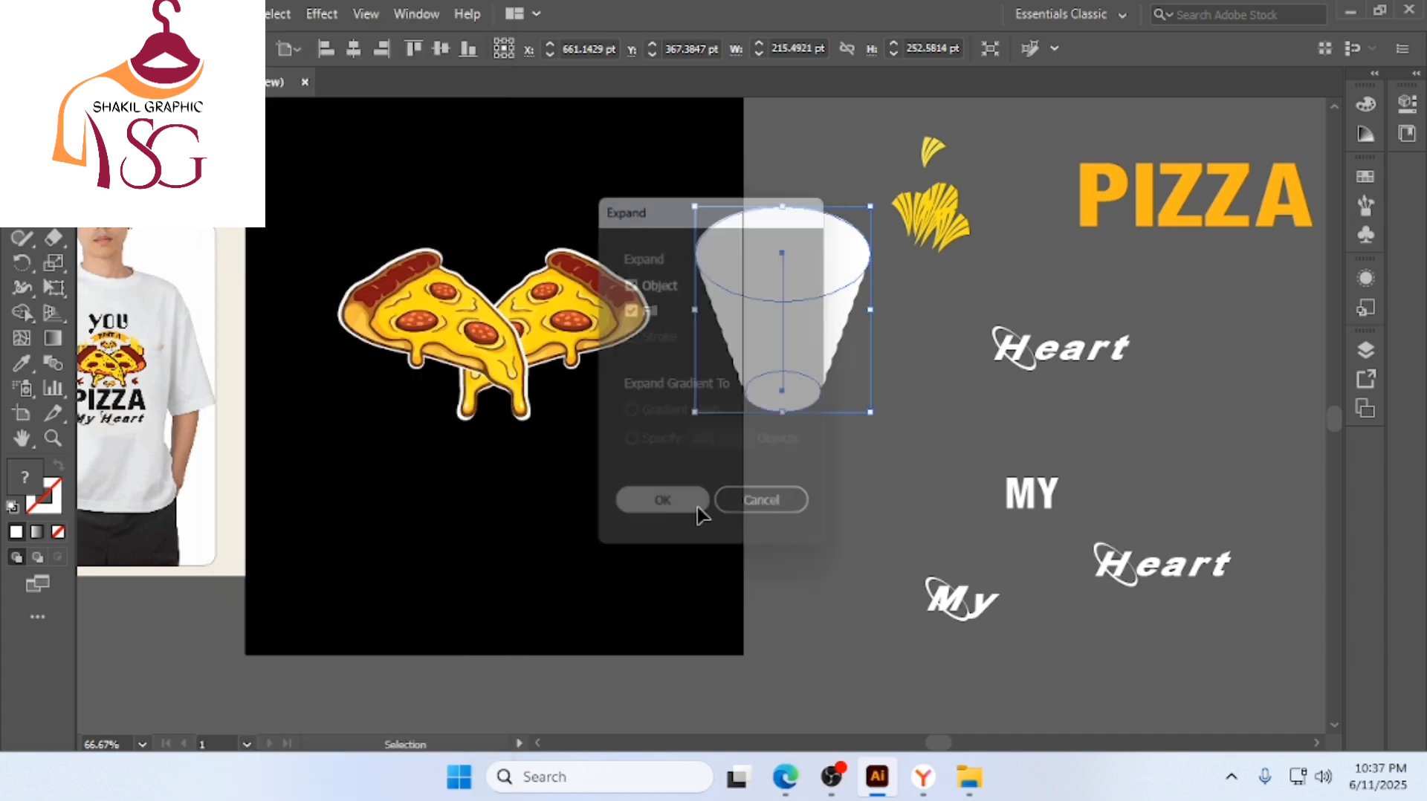
click(816, 532)
click(815, 225)
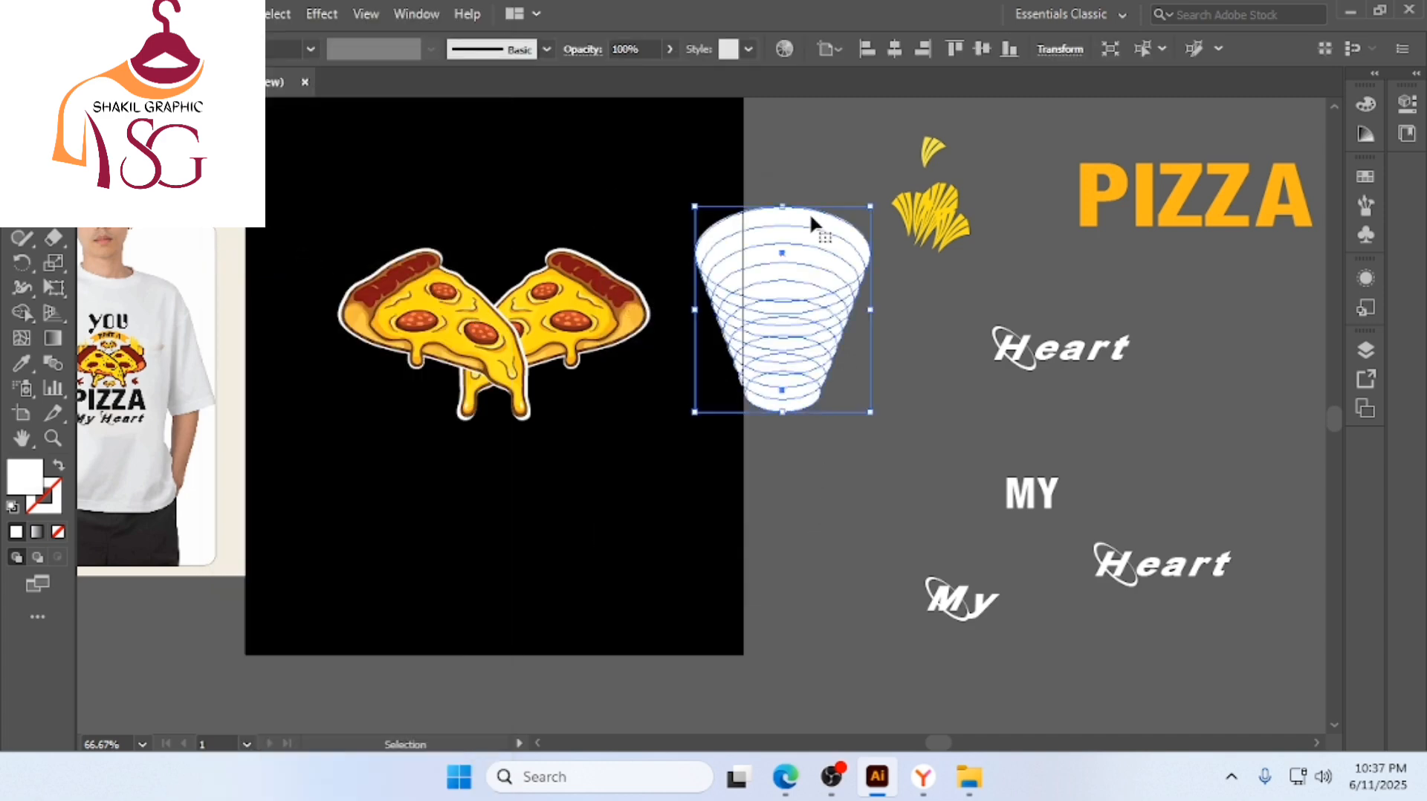
right_click(810, 216)
click(872, 394)
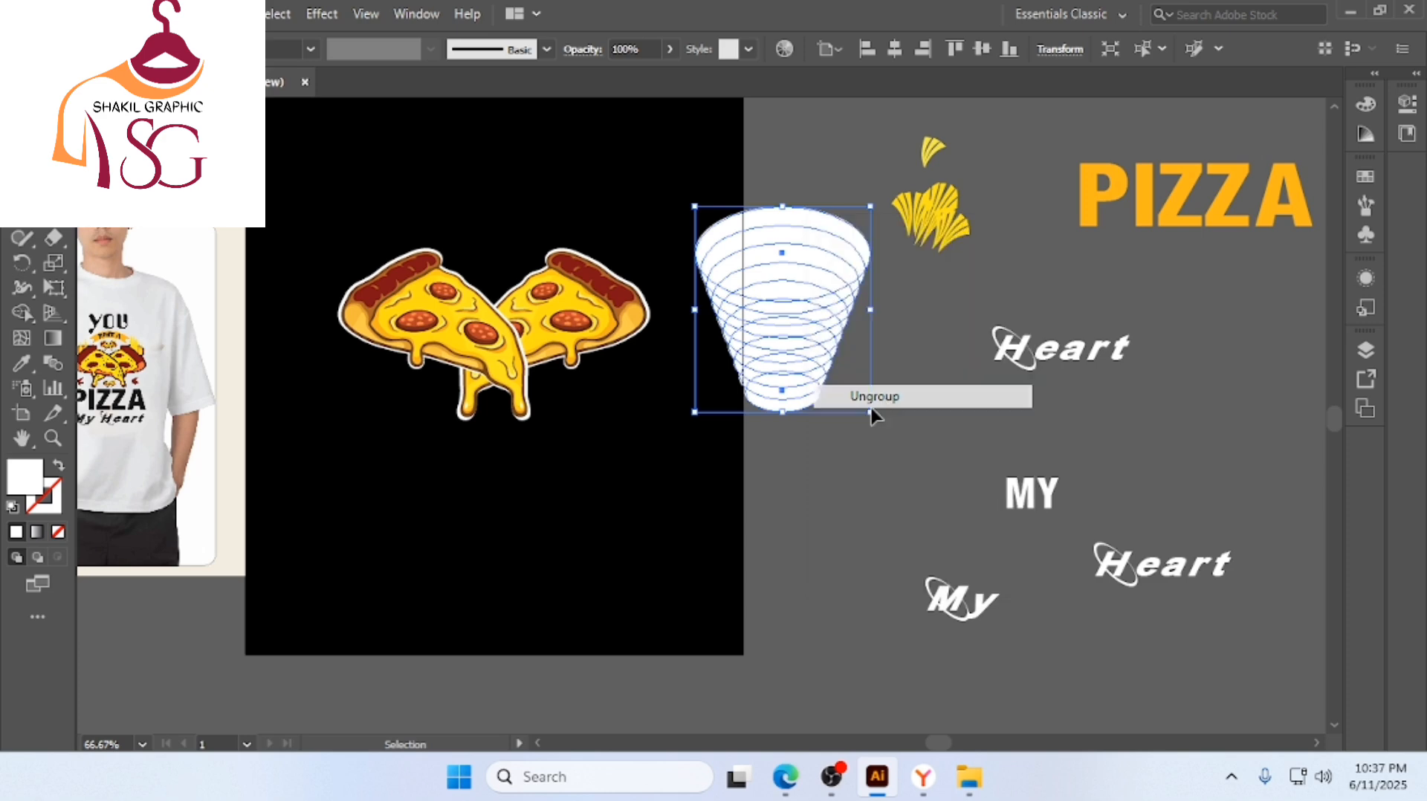
click(870, 408)
Recolour the largest ellipse at the blend's top with the pizza's cheese yellow and bring it to the front
click(802, 218)
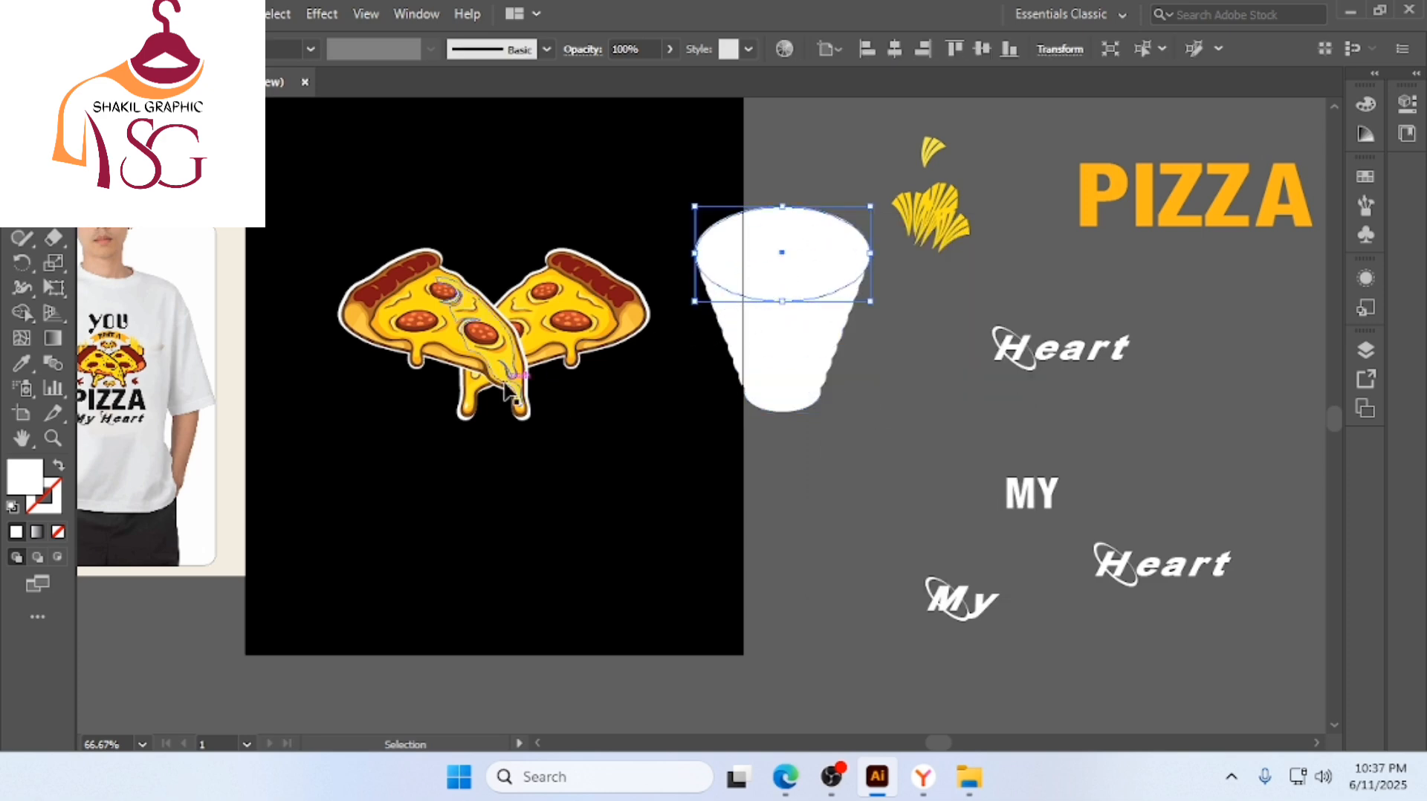
key(i)
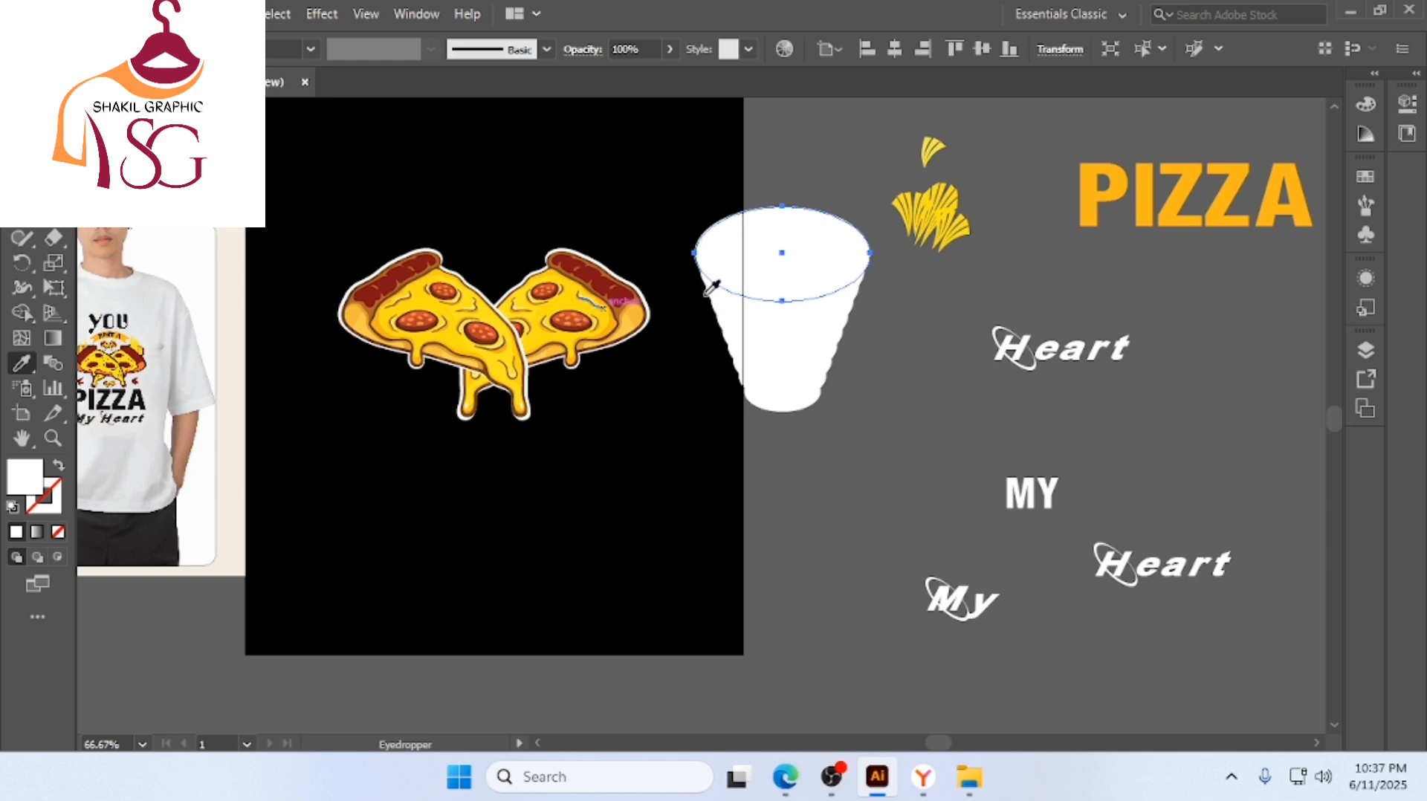
click(566, 300)
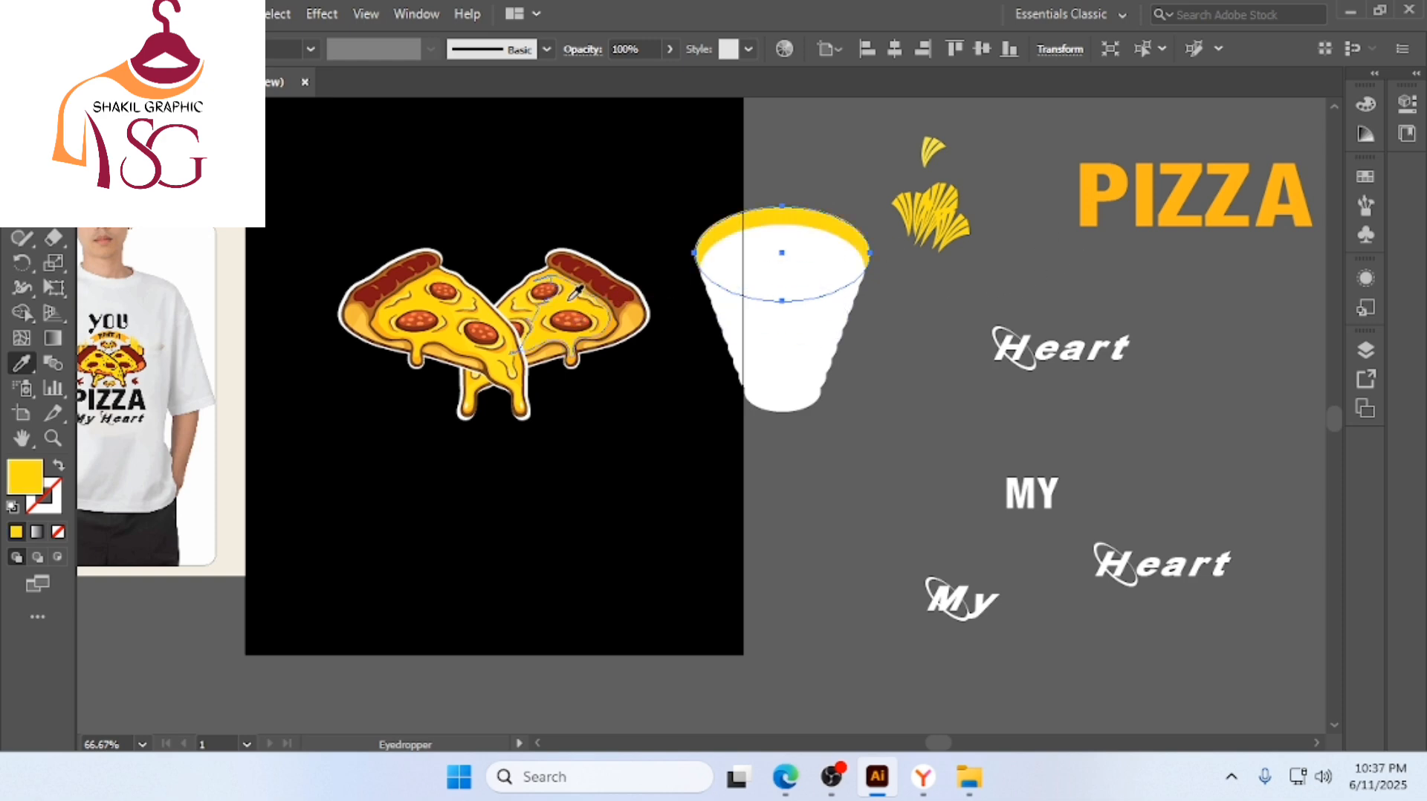
key(v)
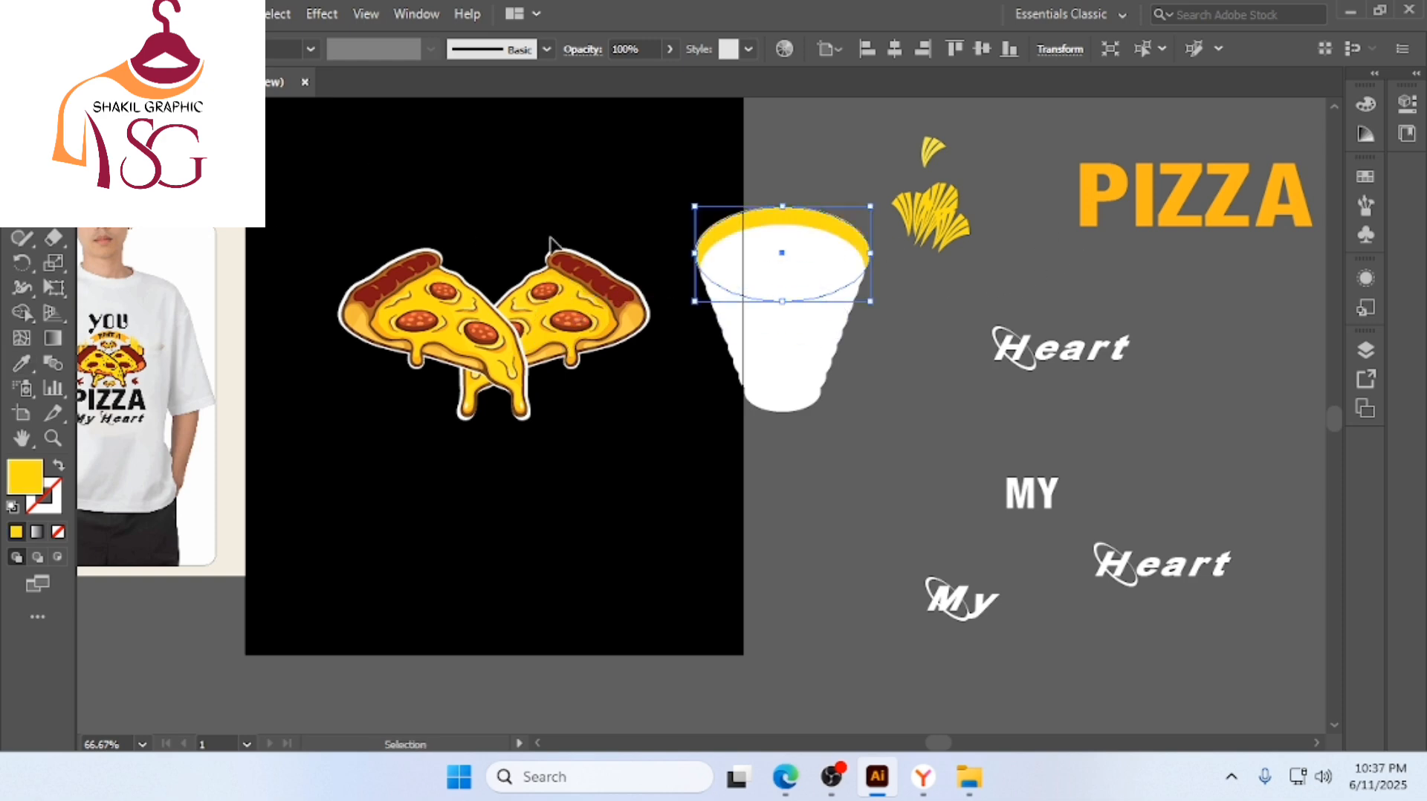
key(ctrl+shift+])
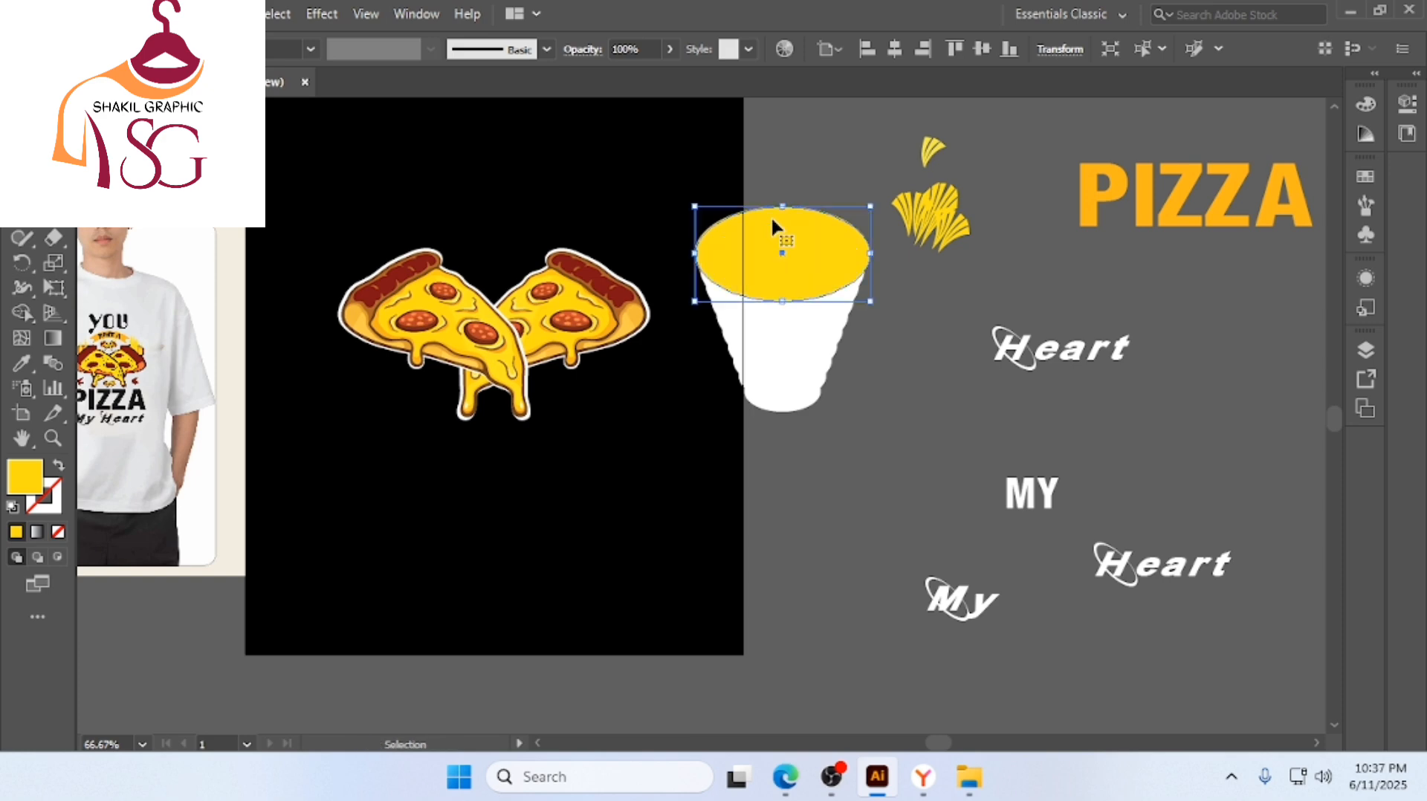
click(873, 380)
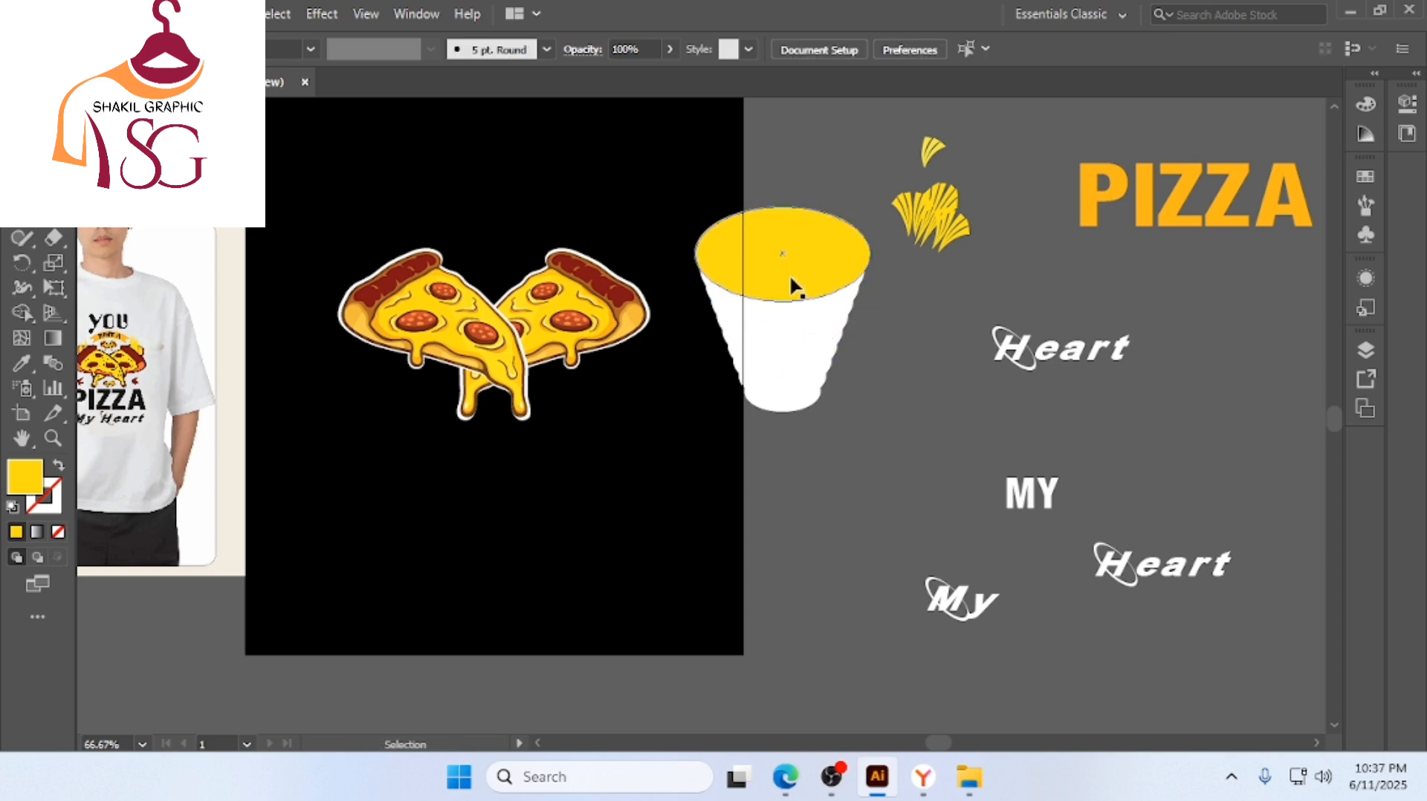
Give the yellow ellipse a white stroke with hex colour ffffff
click(805, 266)
scroll(805, 265, up, 1)
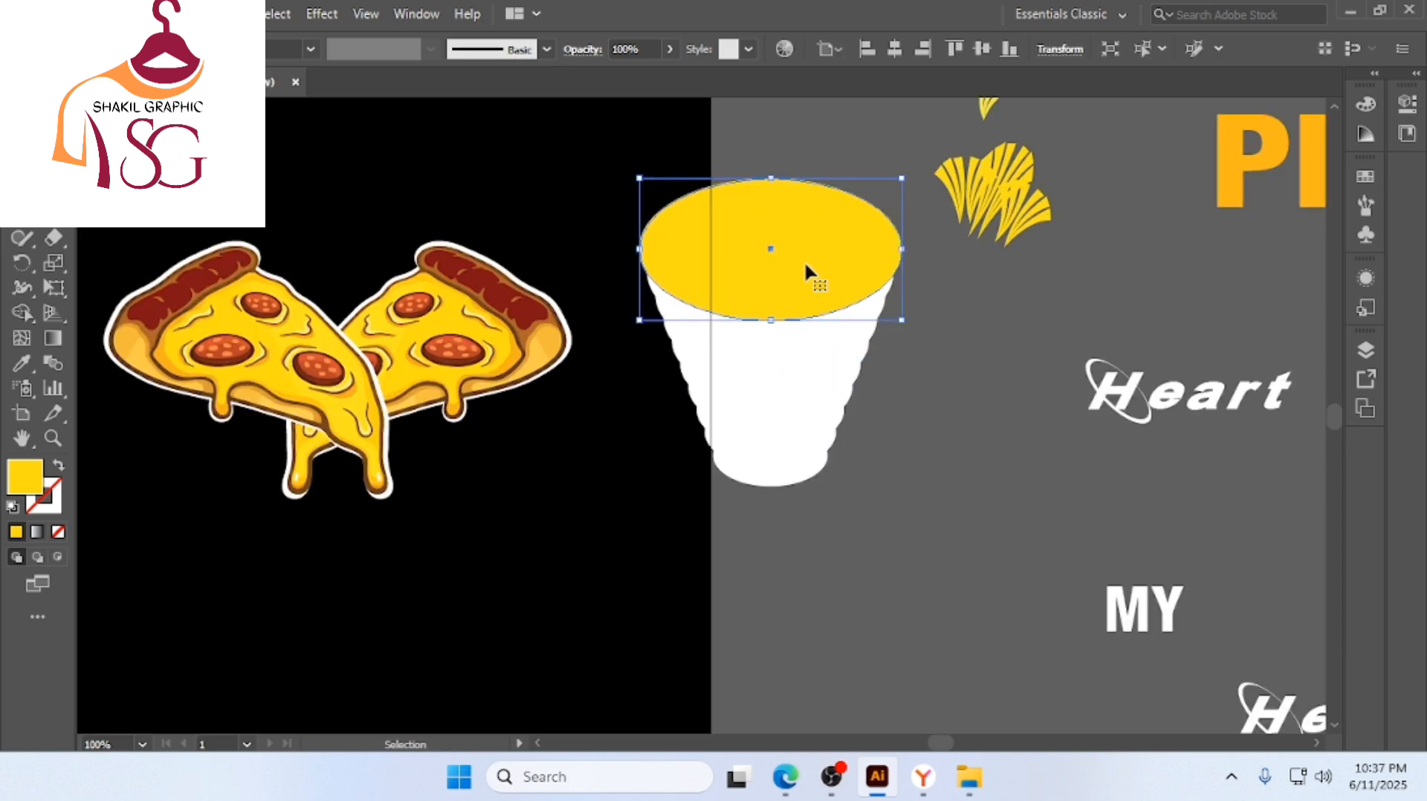
double_click(57, 509)
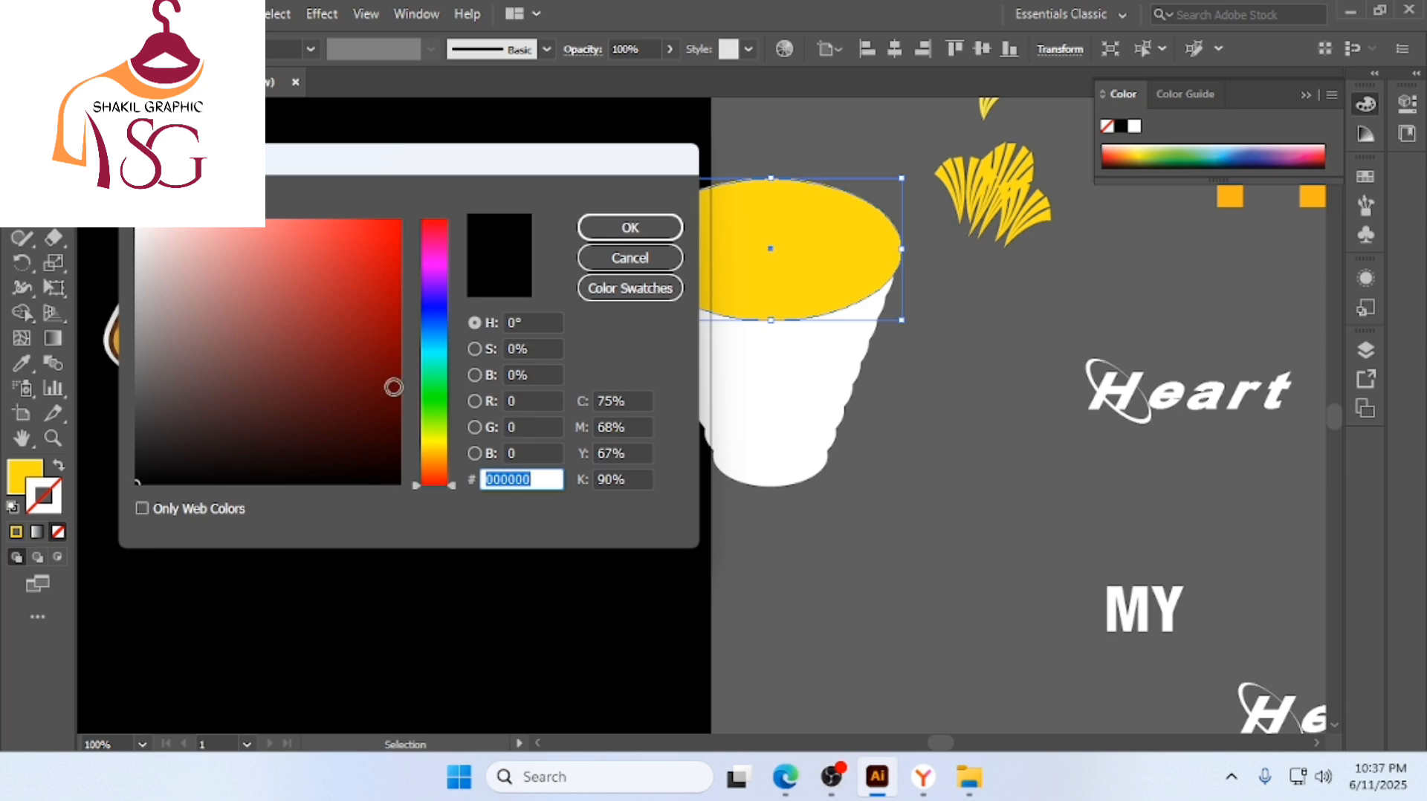
drag(475, 164, 912, 313)
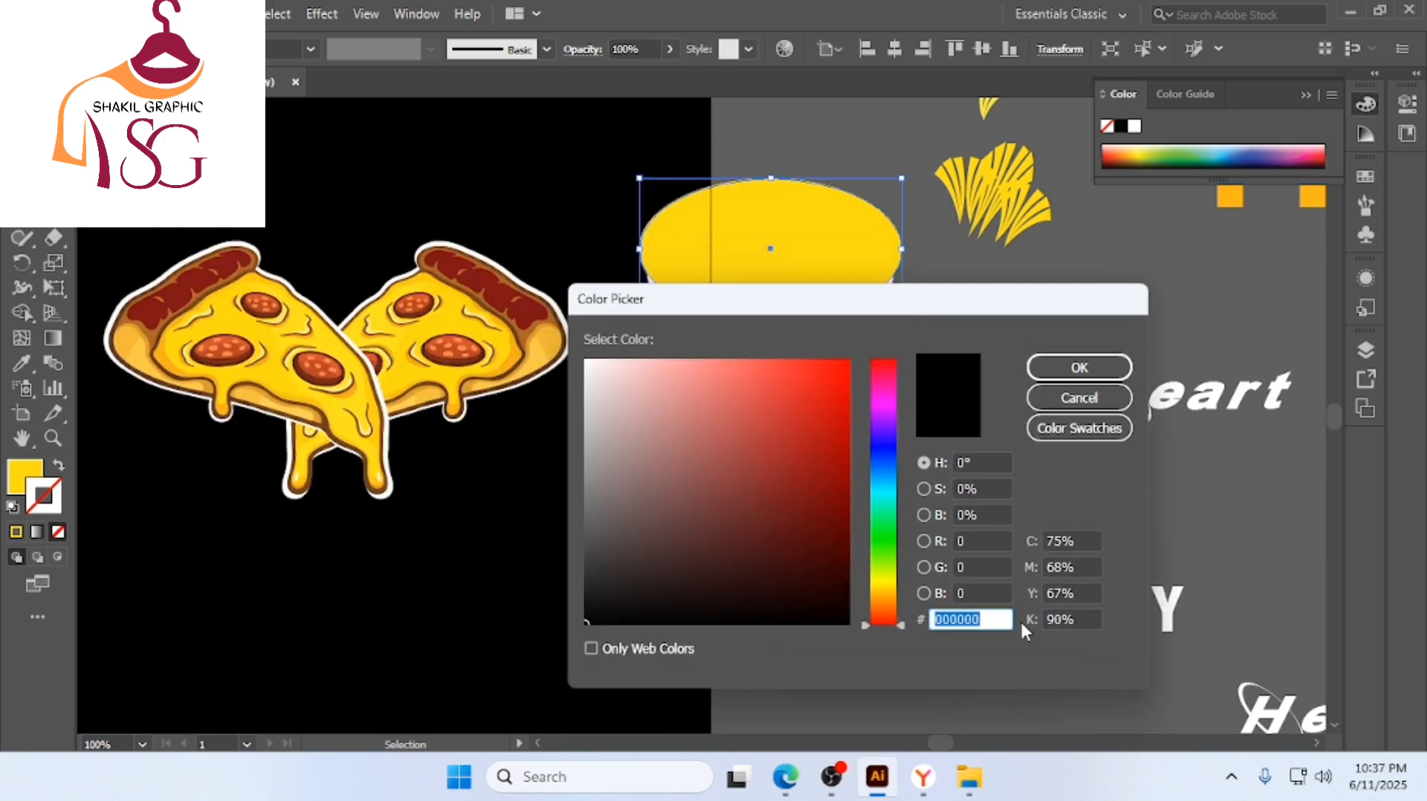
text(ffffff)
click(1079, 367)
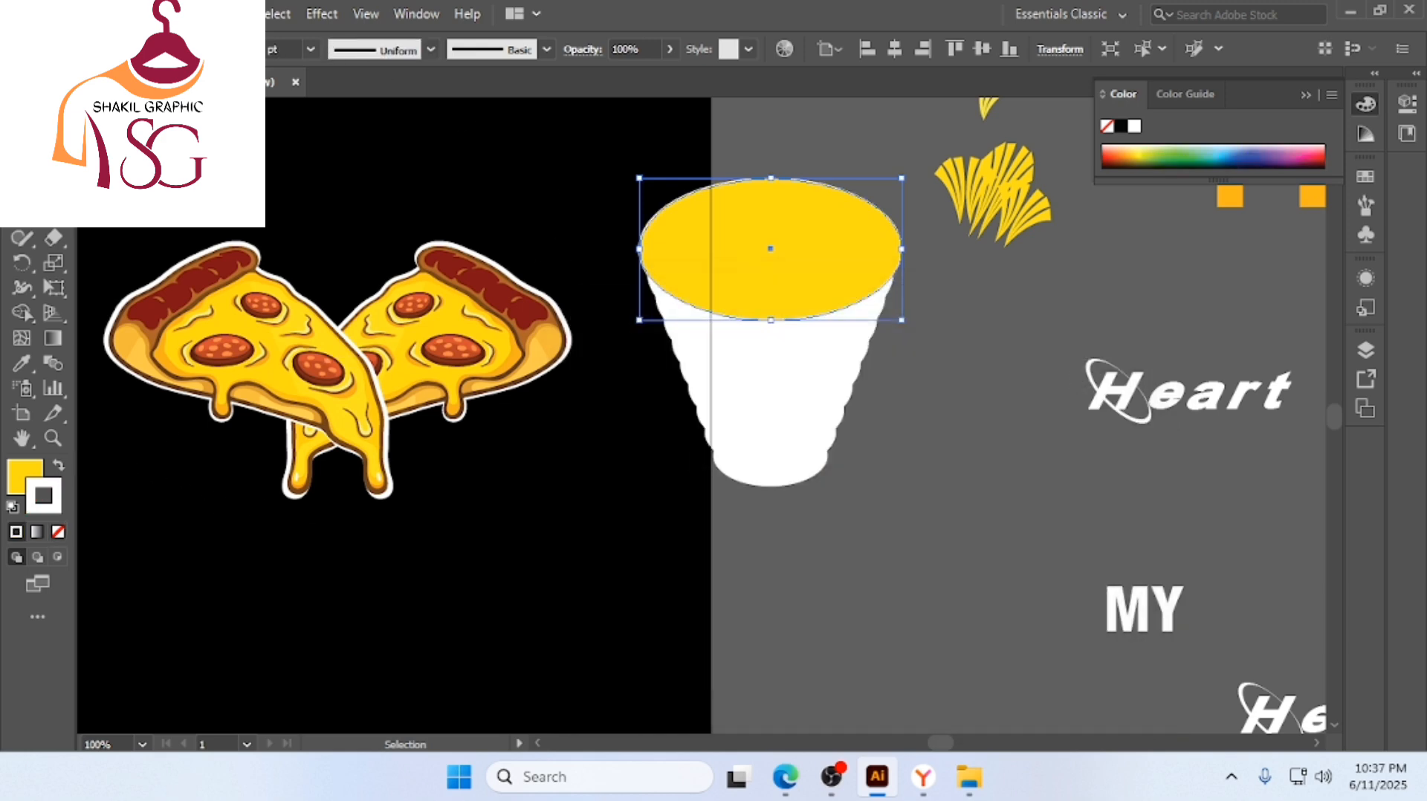
Increase the yellow ellipse's stroke weight step by step to form a thick white rim
click(247, 46)
click(246, 45)
click(247, 46)
click(246, 45)
click(246, 46)
click(247, 45)
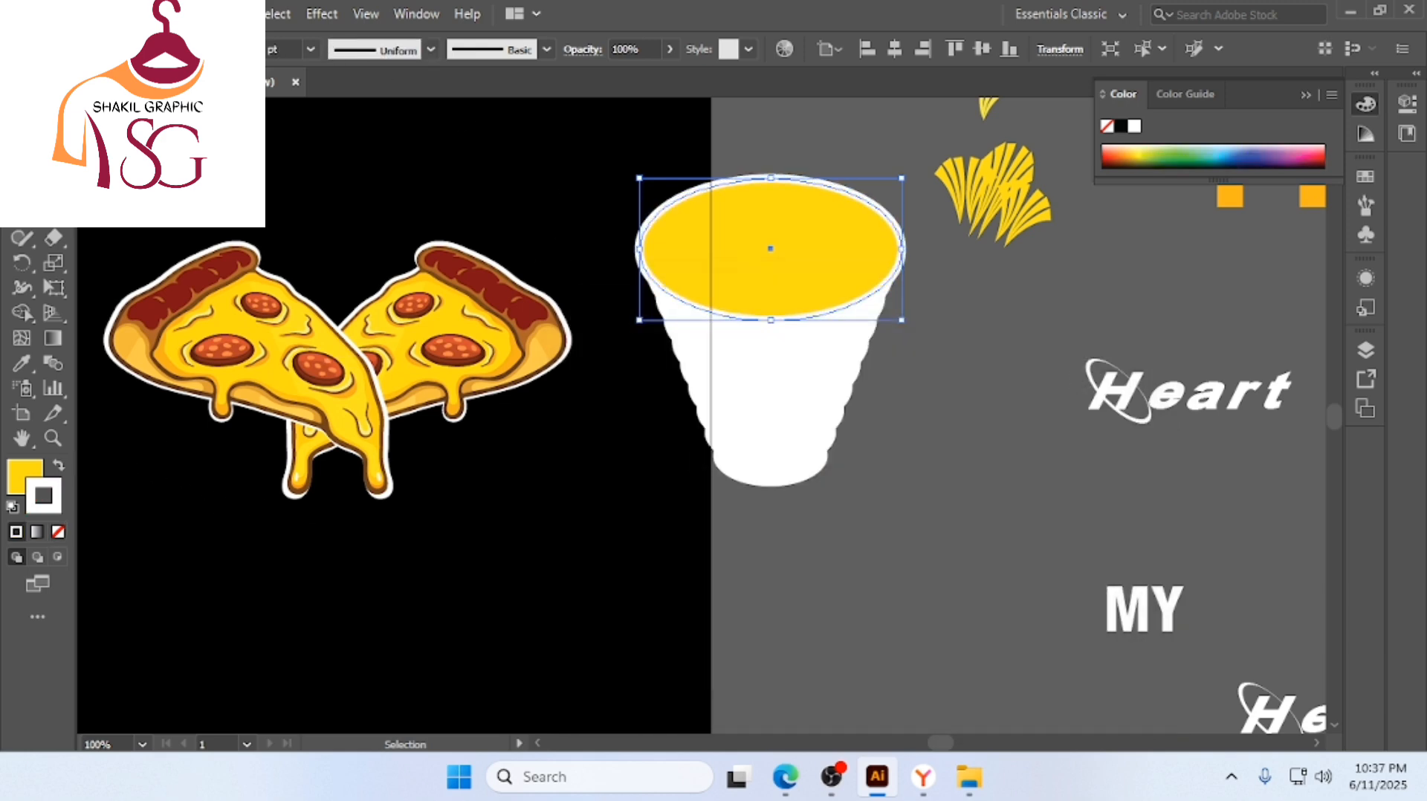
click(247, 46)
click(247, 45)
click(1019, 545)
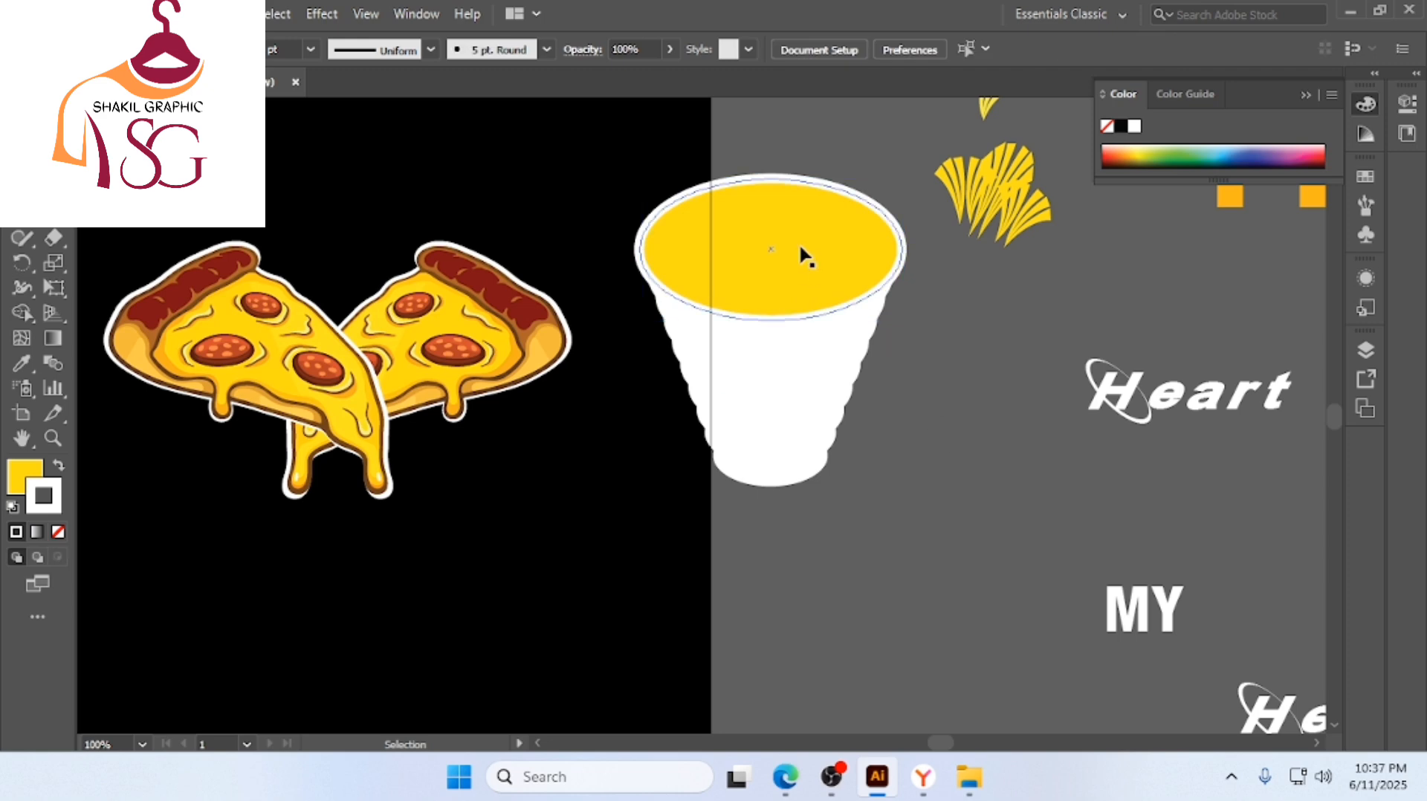
Hide the yellow ellipse and unite all the white ellipses beneath it into one cup-shaped body with Pathfinder
click(800, 243)
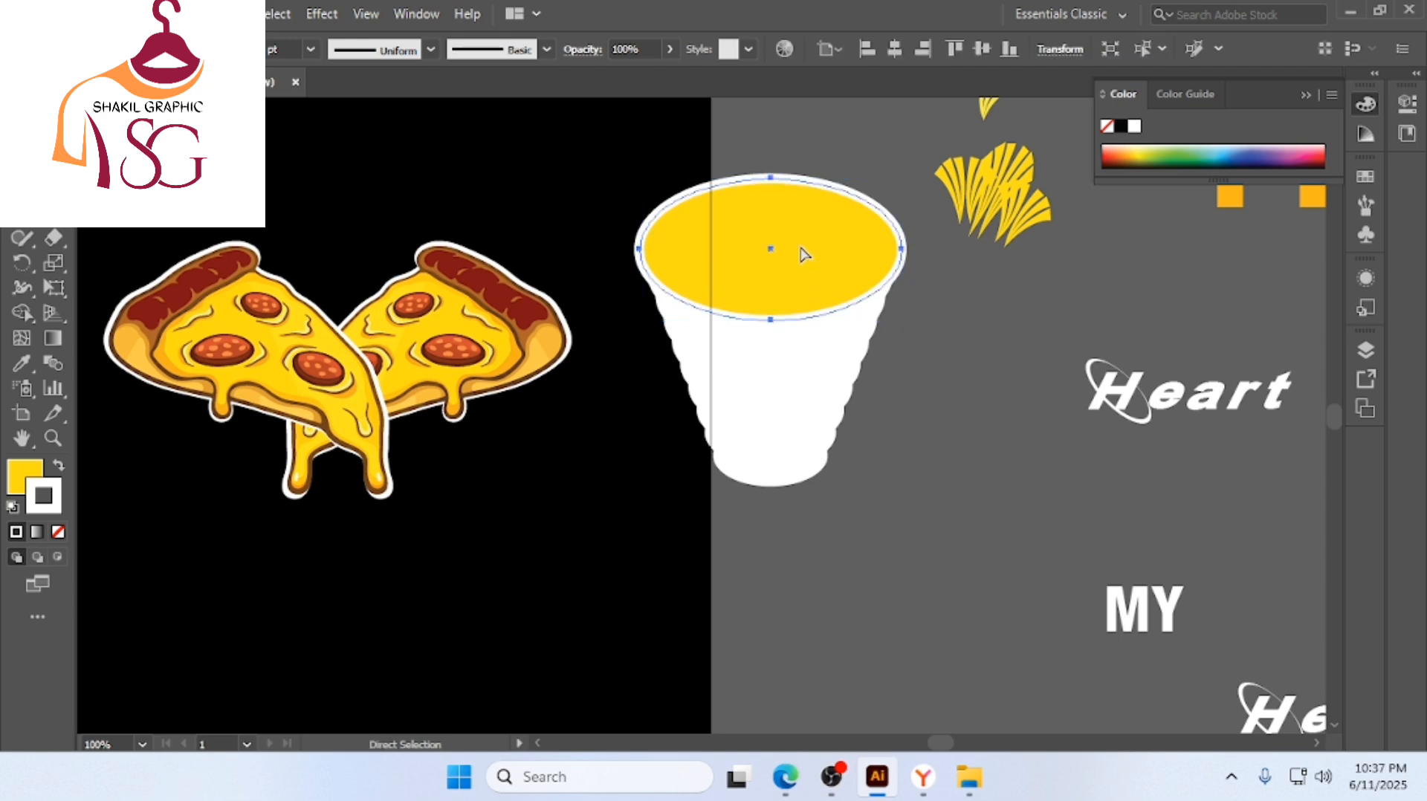
key(Delete)
drag(796, 205, 822, 520)
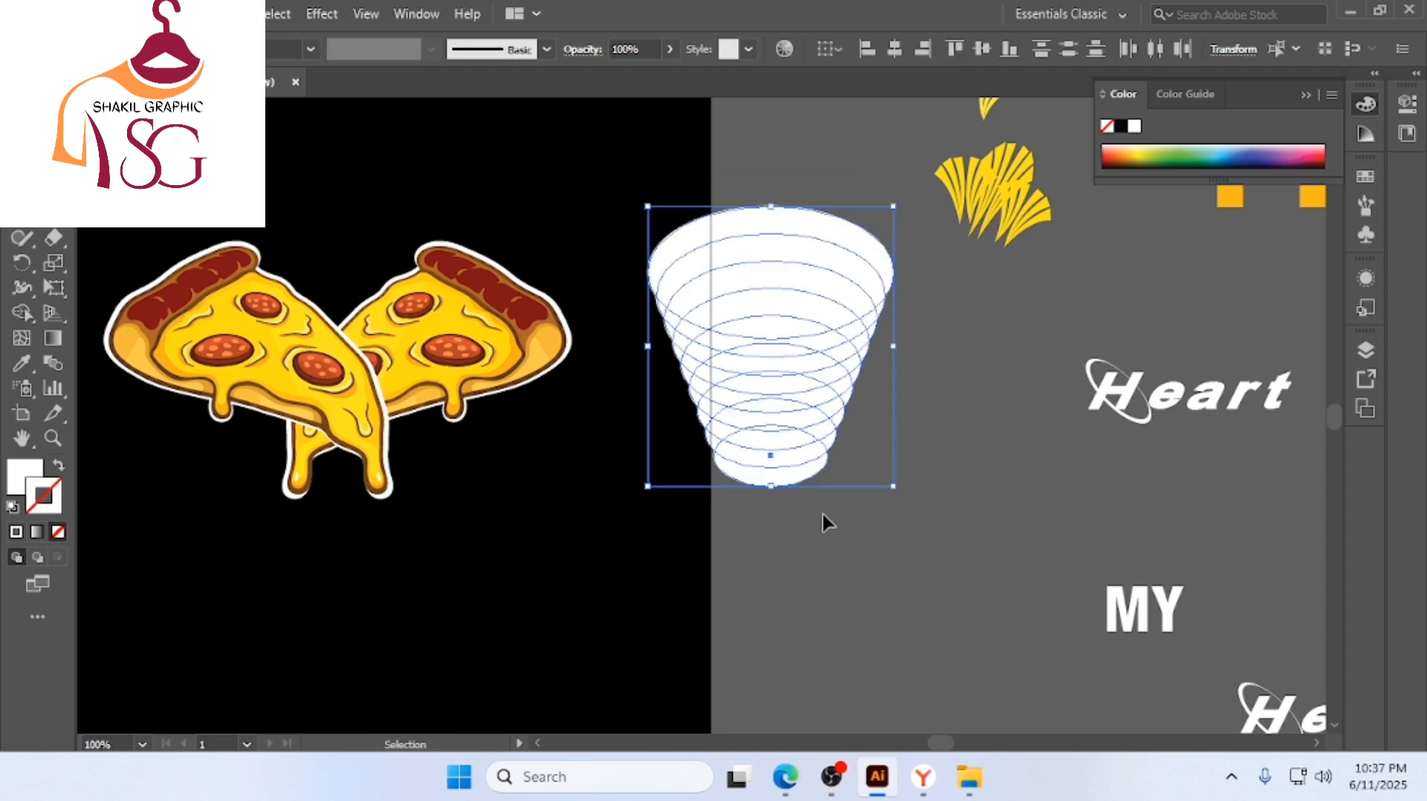
key(a)
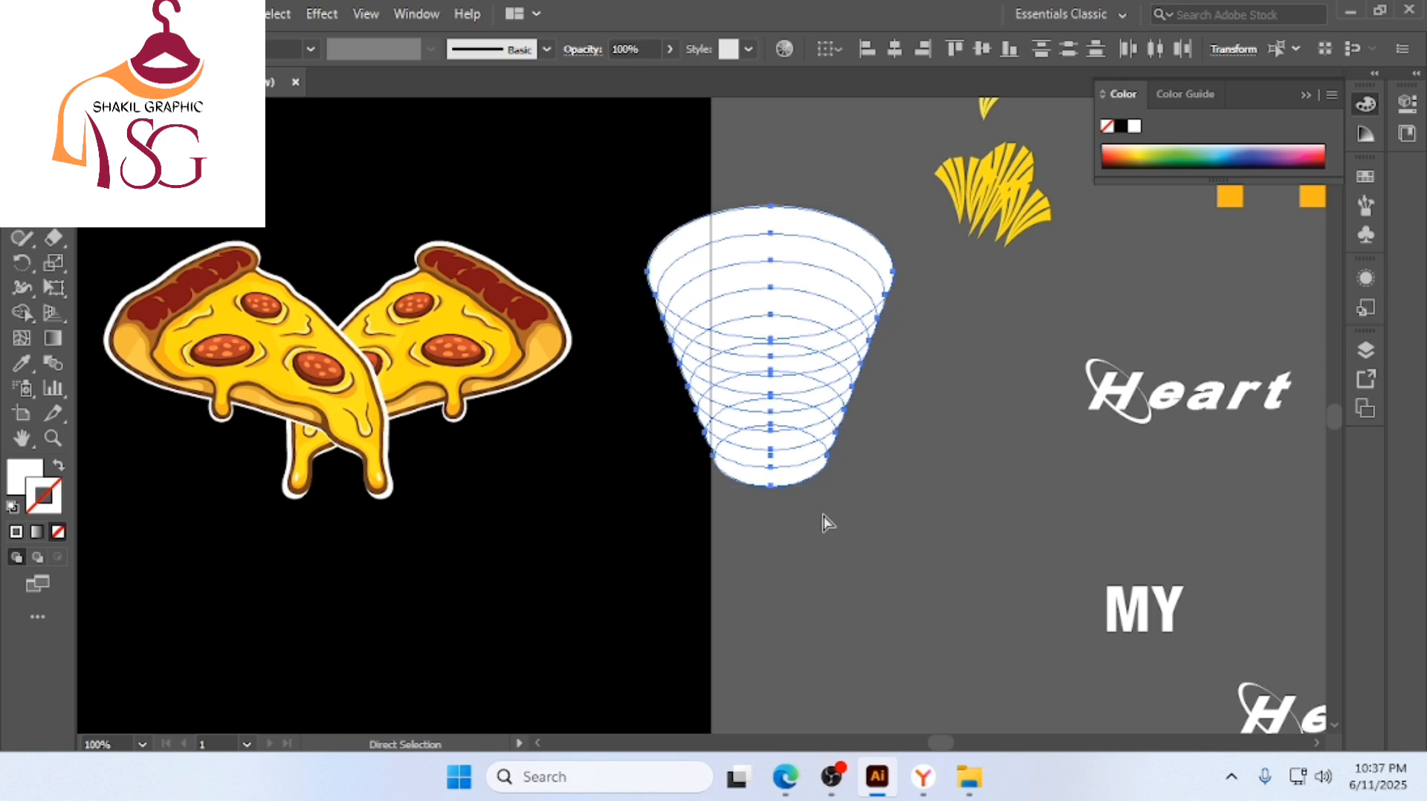
key(v)
key(ctrl+shift+F9)
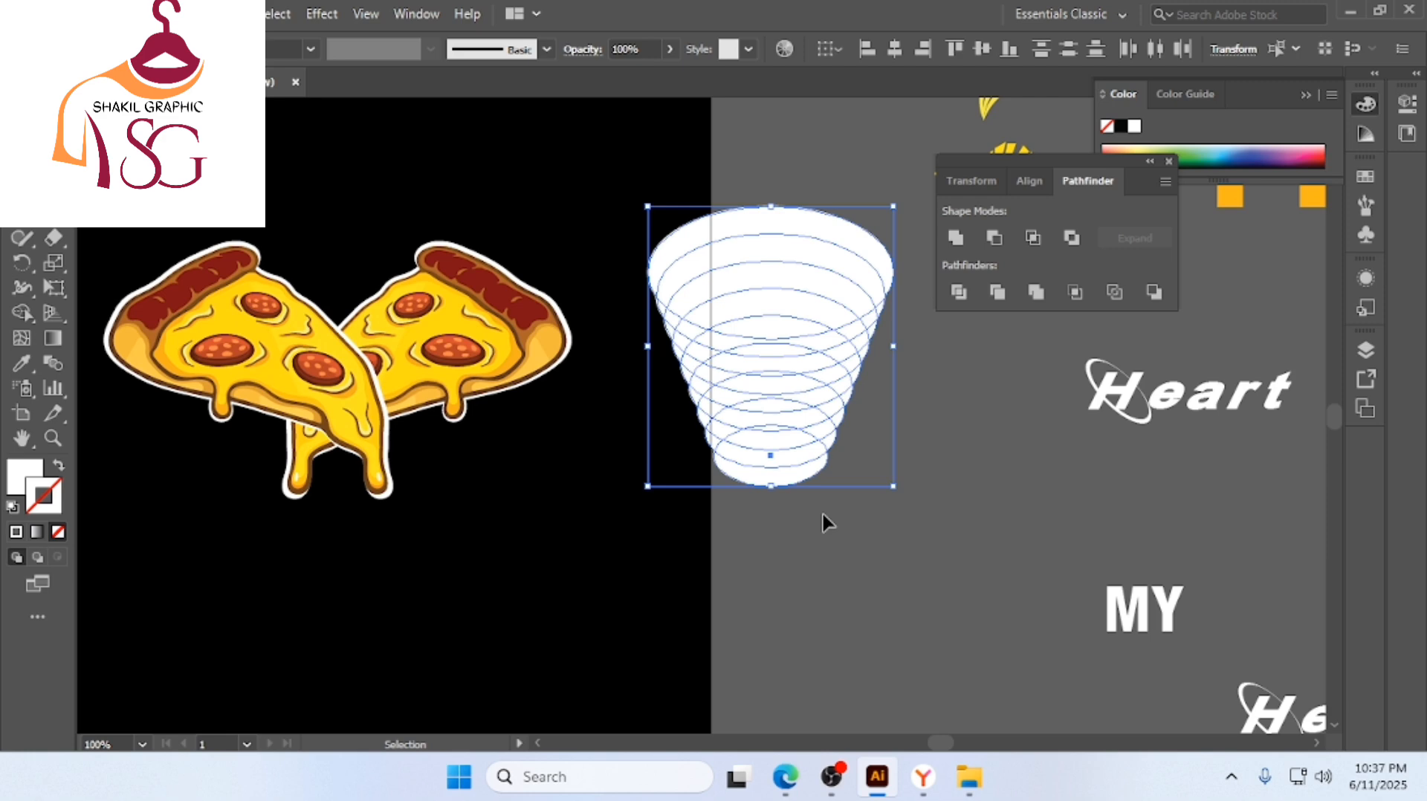
click(955, 238)
click(886, 408)
click(822, 385)
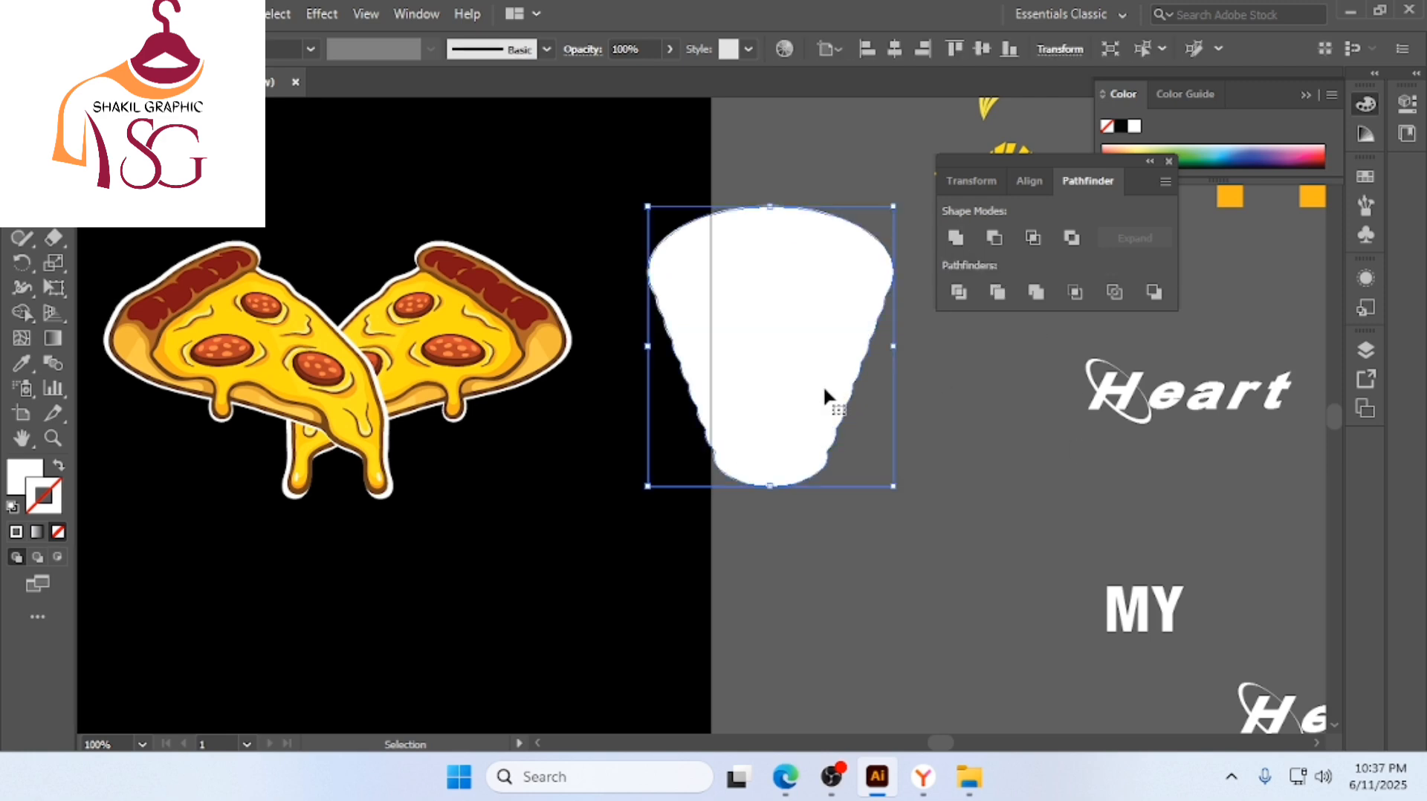
Show the hidden yellow ellipse again on top of the united white body, and clear the selection
key(a)
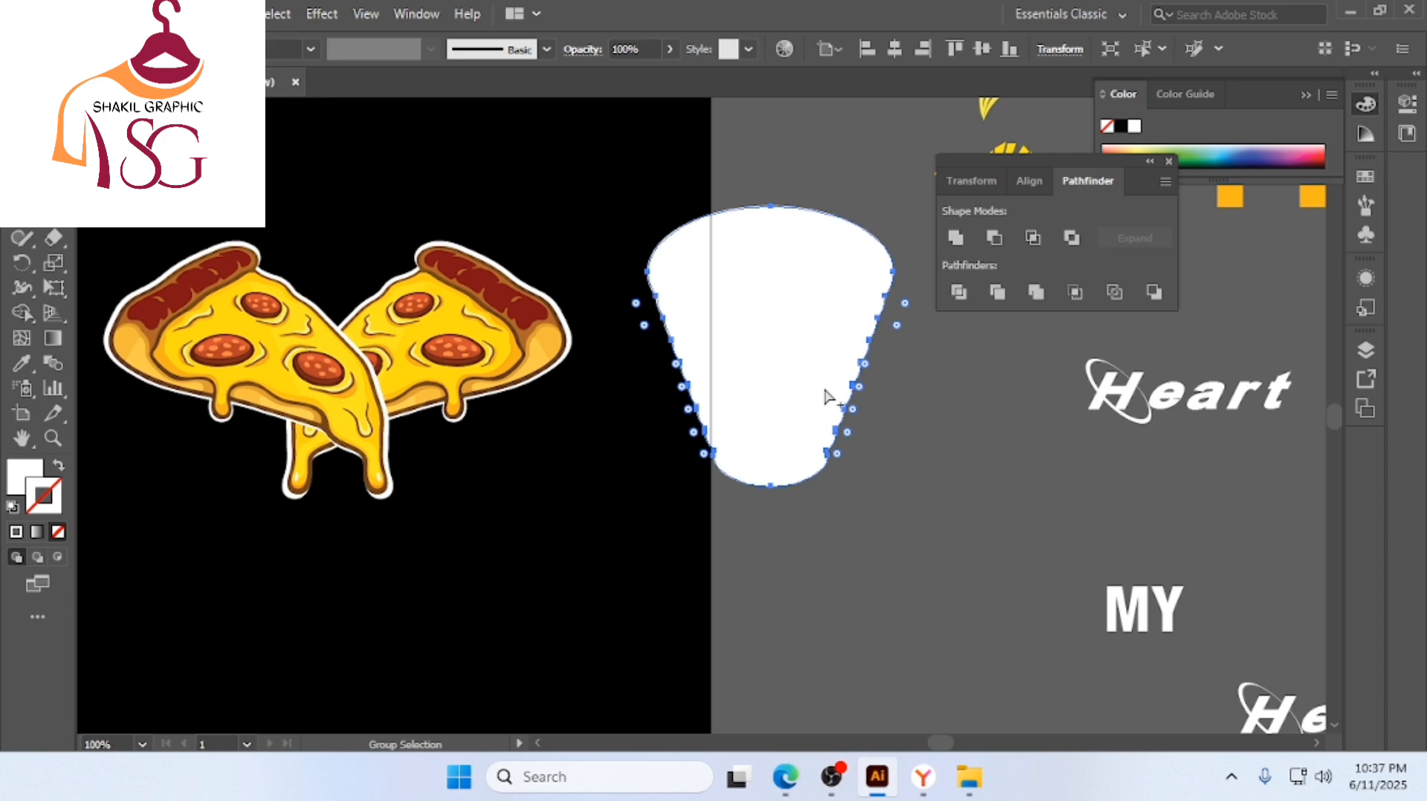
key(ctrl+alt+3)
click(978, 445)
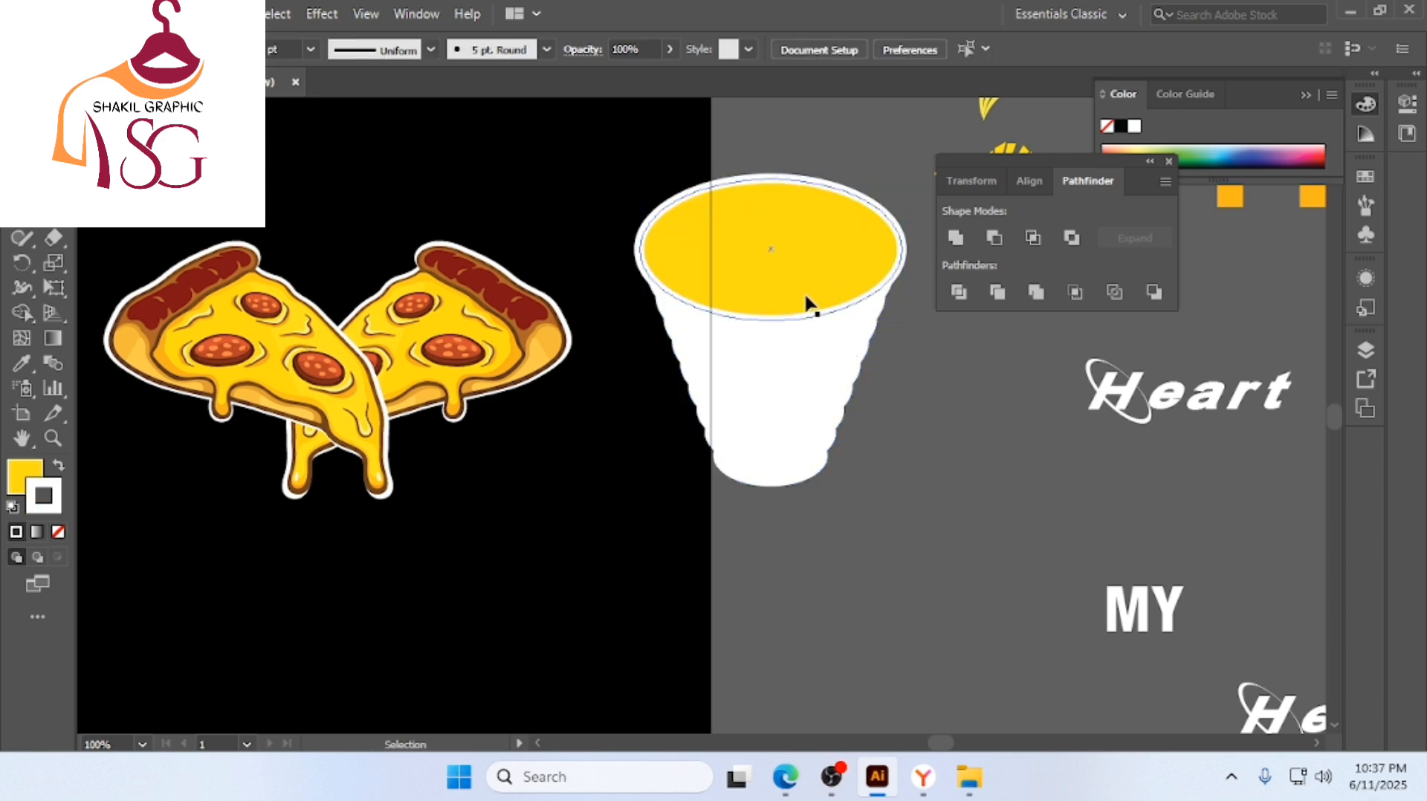
Recolour the cup's white body with the light orange sampled from the right pizza slice's crust, and clear the selection
scroll(586, 350, down, 2)
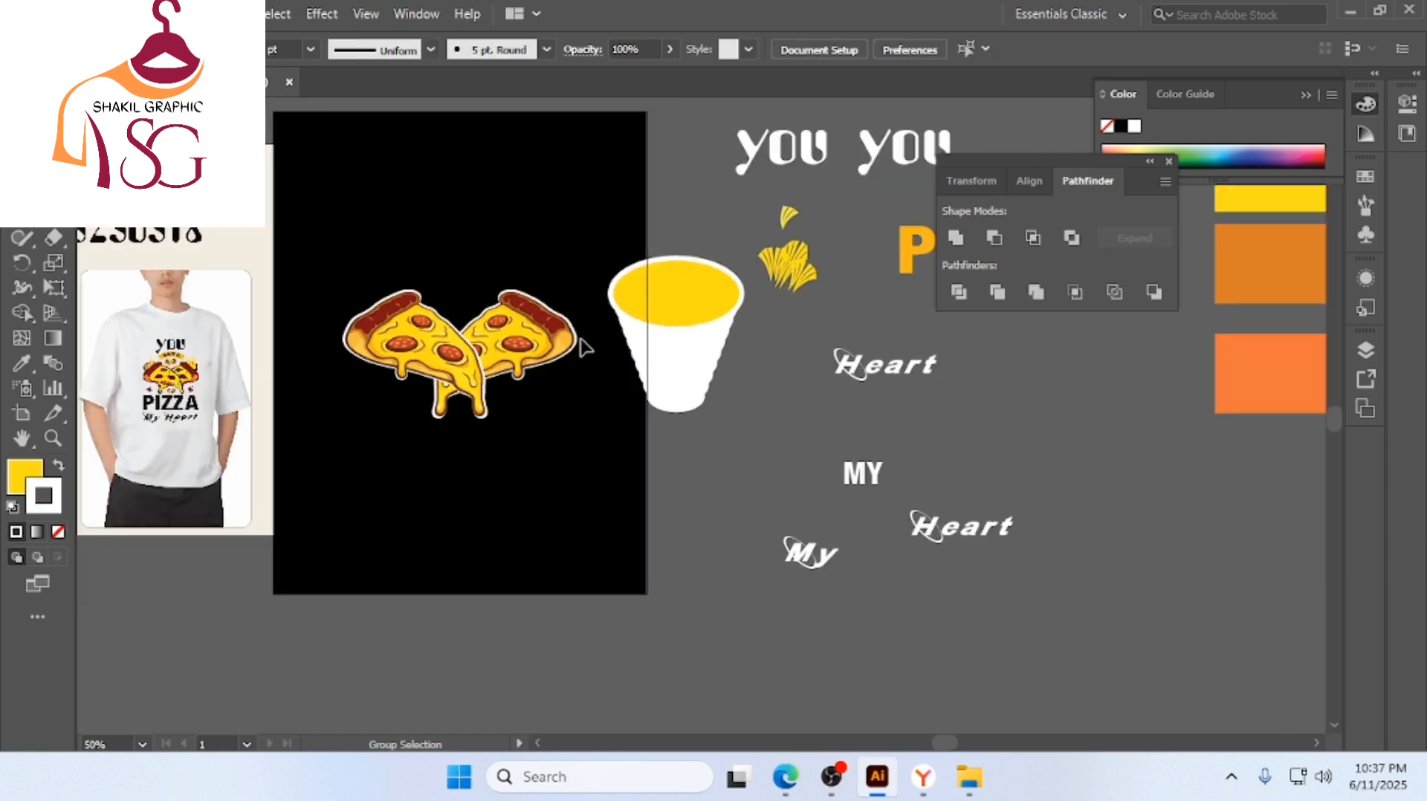
scroll(526, 342, left, 3)
scroll(310, 362, up, 3)
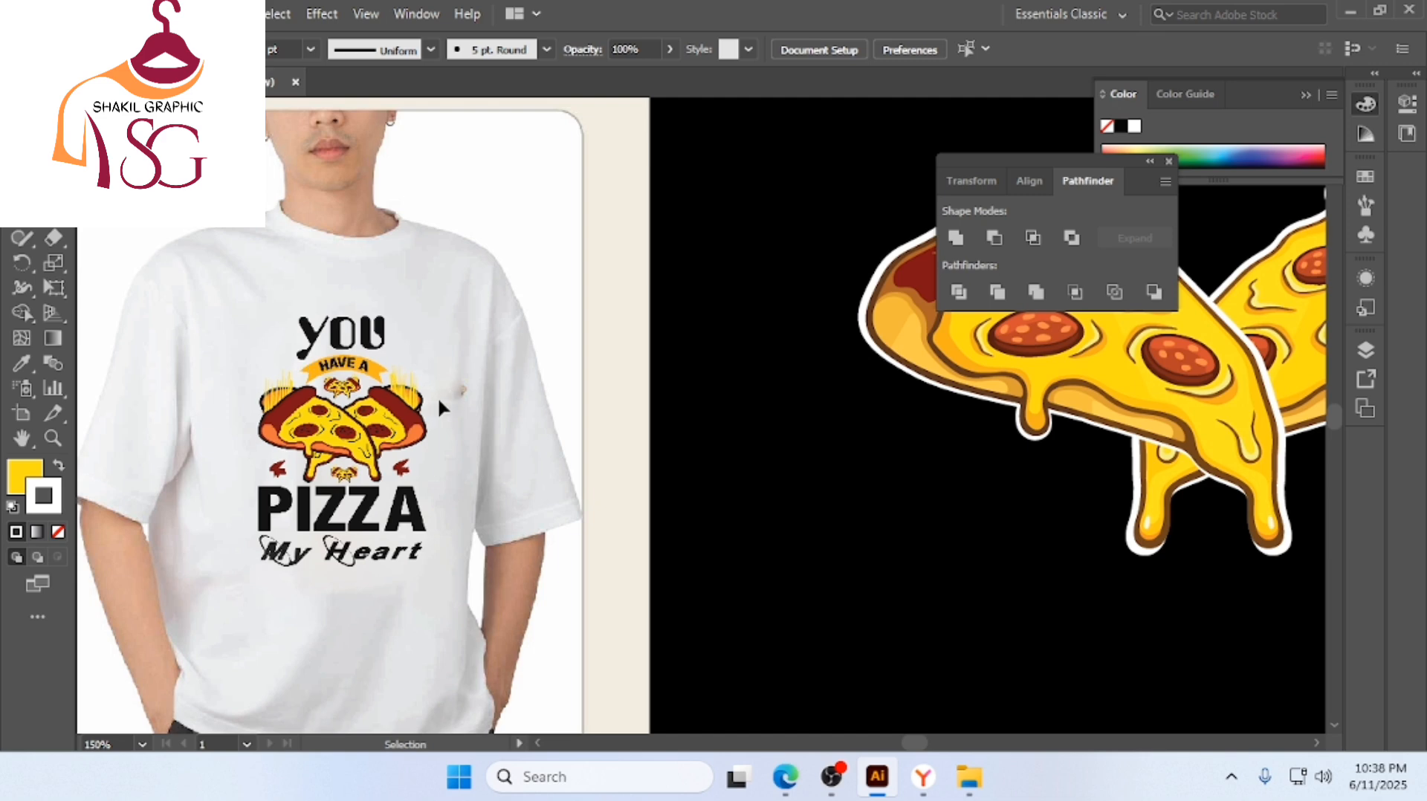
scroll(437, 401, up, 2)
scroll(656, 431, down, 5)
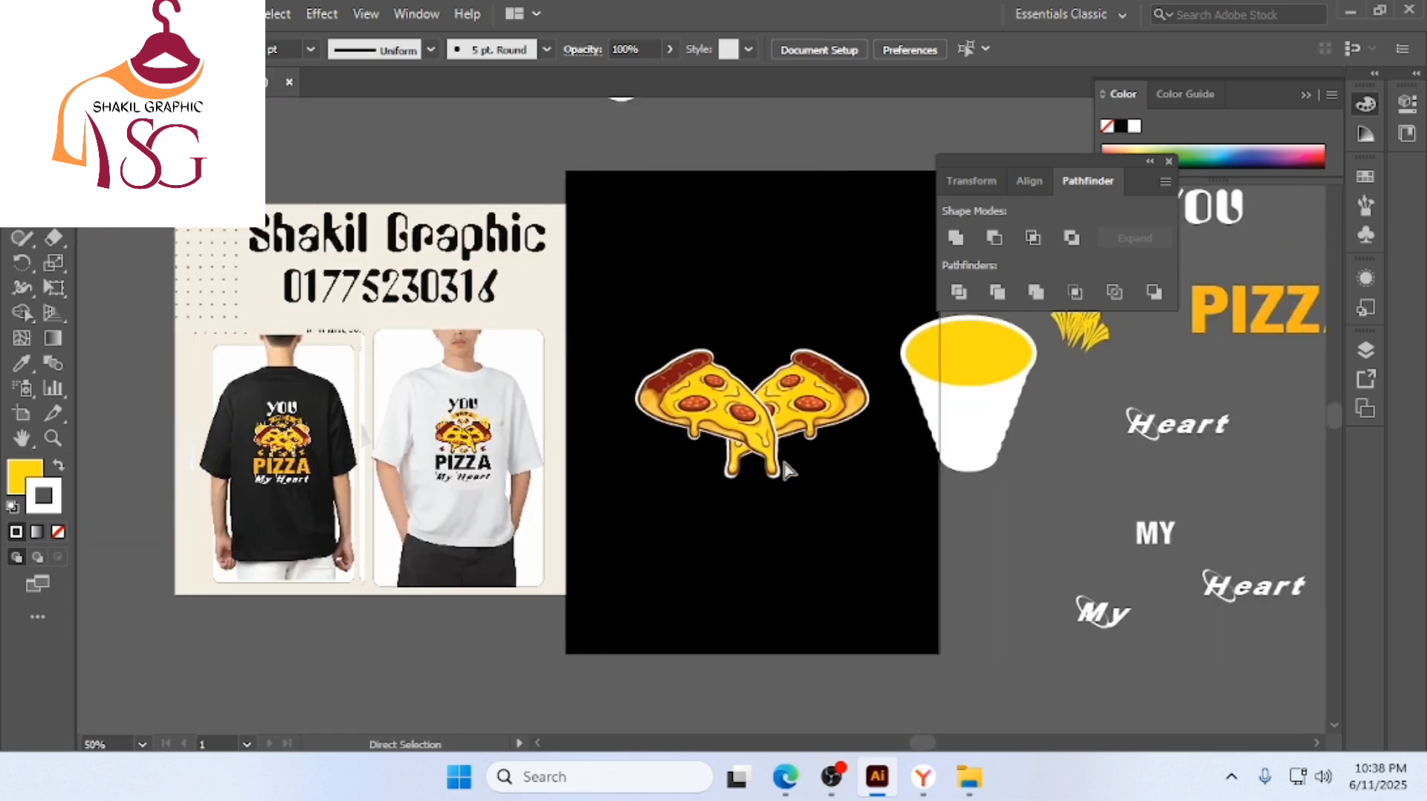
scroll(795, 461, right, 3)
key(v)
click(874, 404)
scroll(811, 421, right, 2)
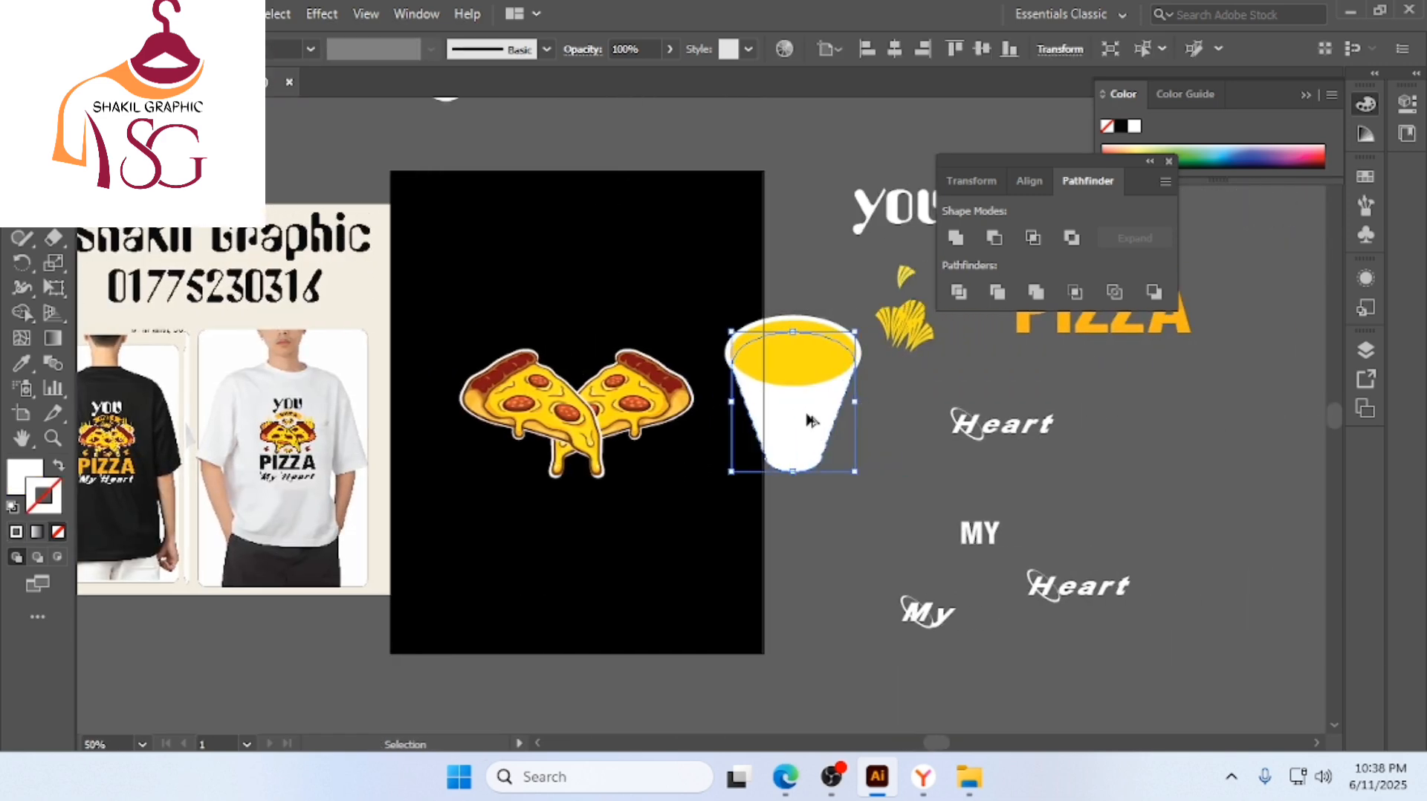
scroll(810, 421, up, 1)
scroll(804, 408, up, 1)
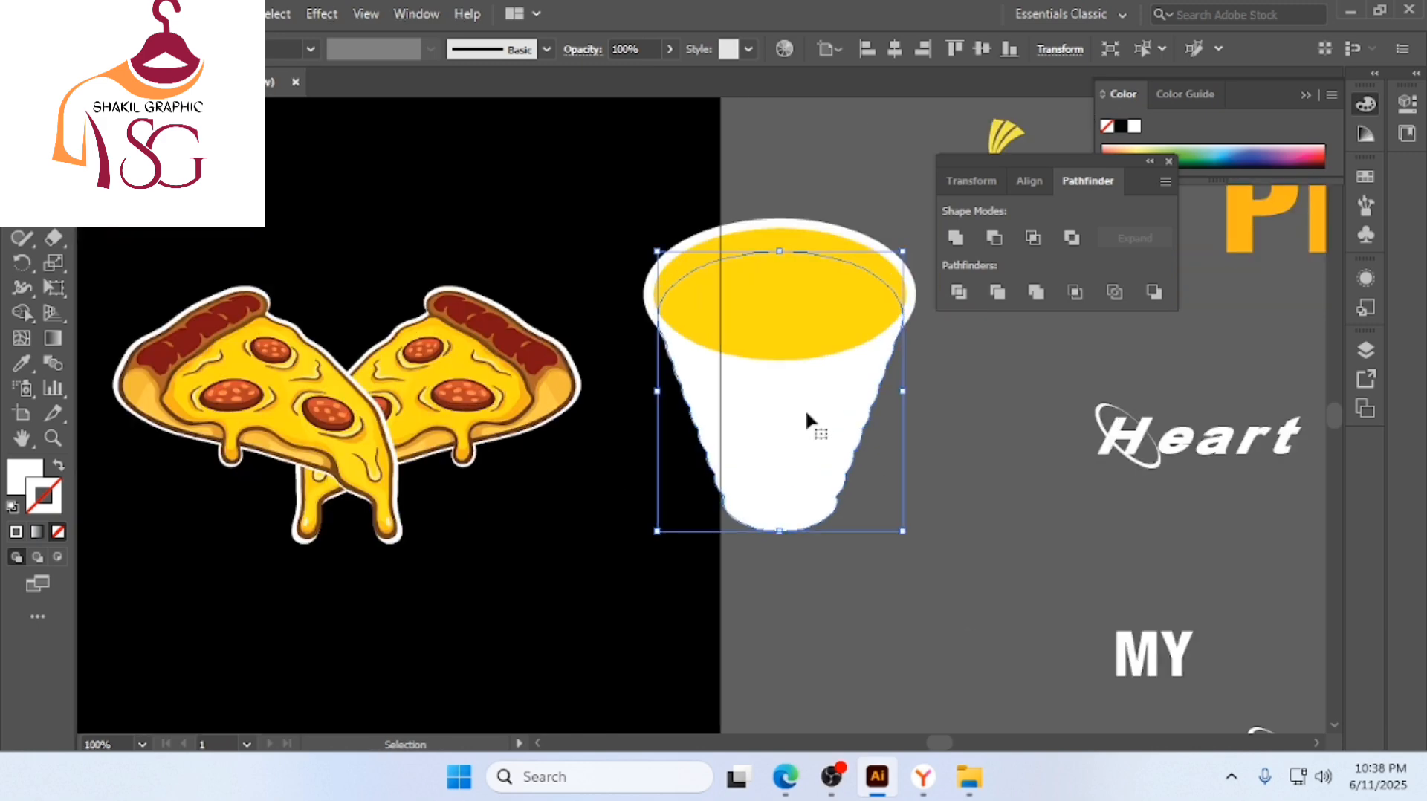
key(i)
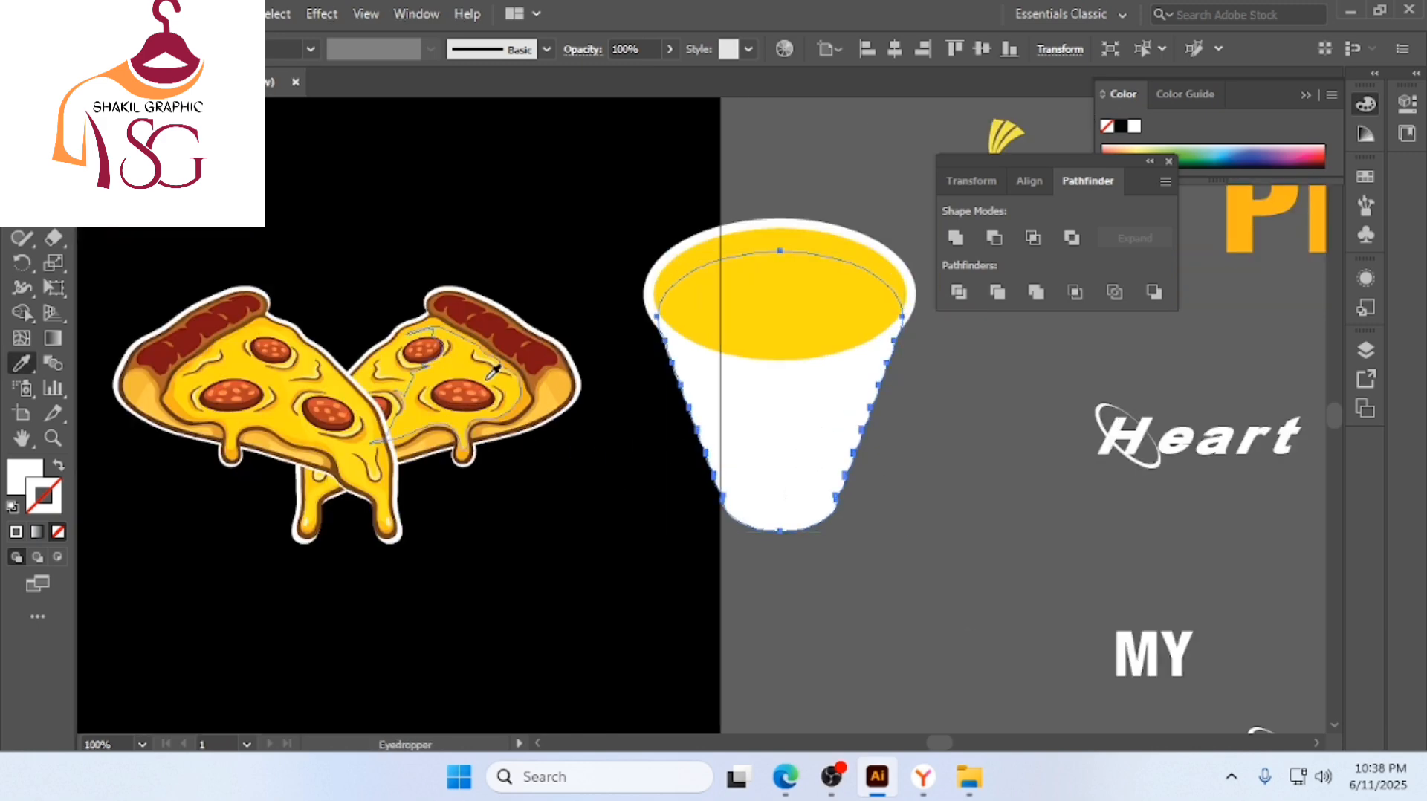
click(565, 392)
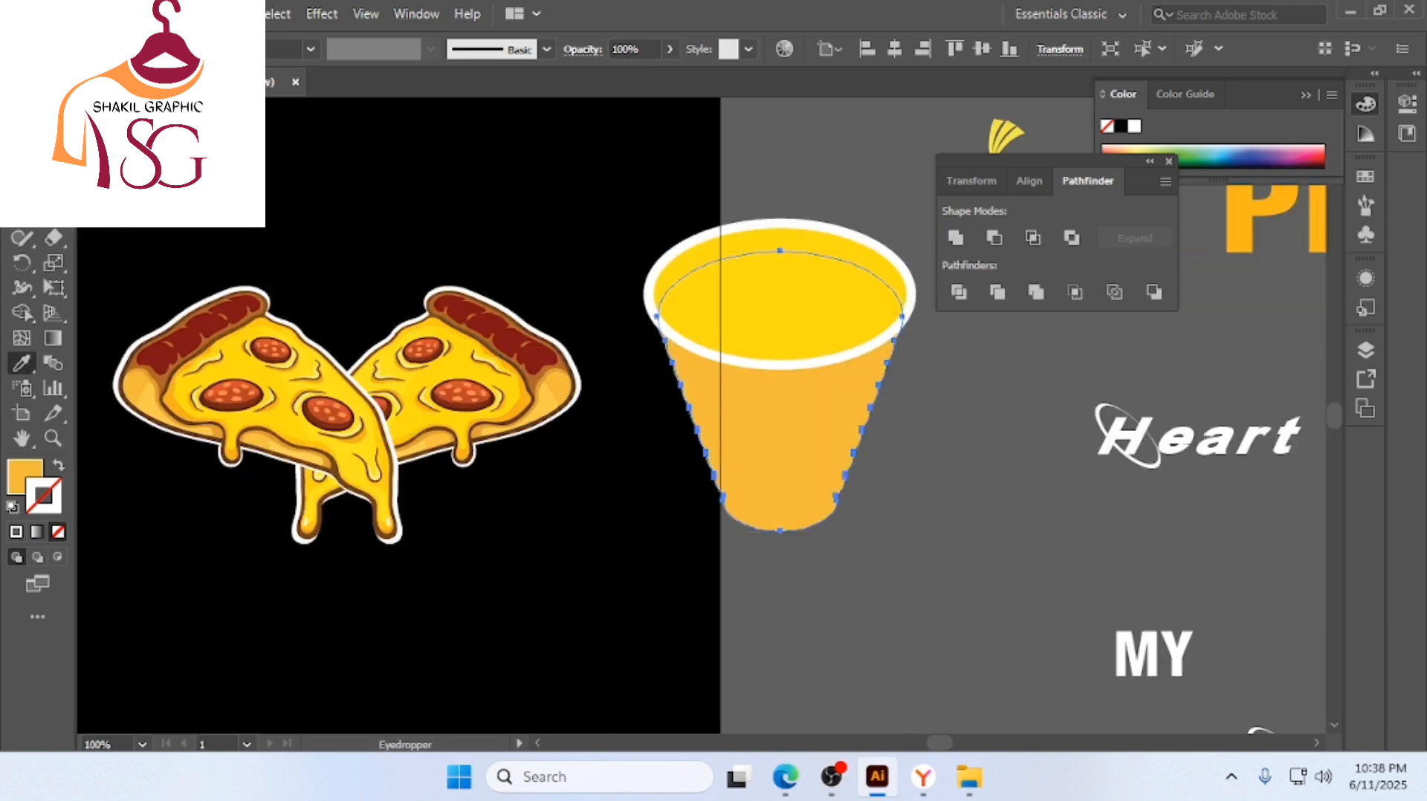
key(v)
click(1045, 560)
scroll(892, 467, down, 1)
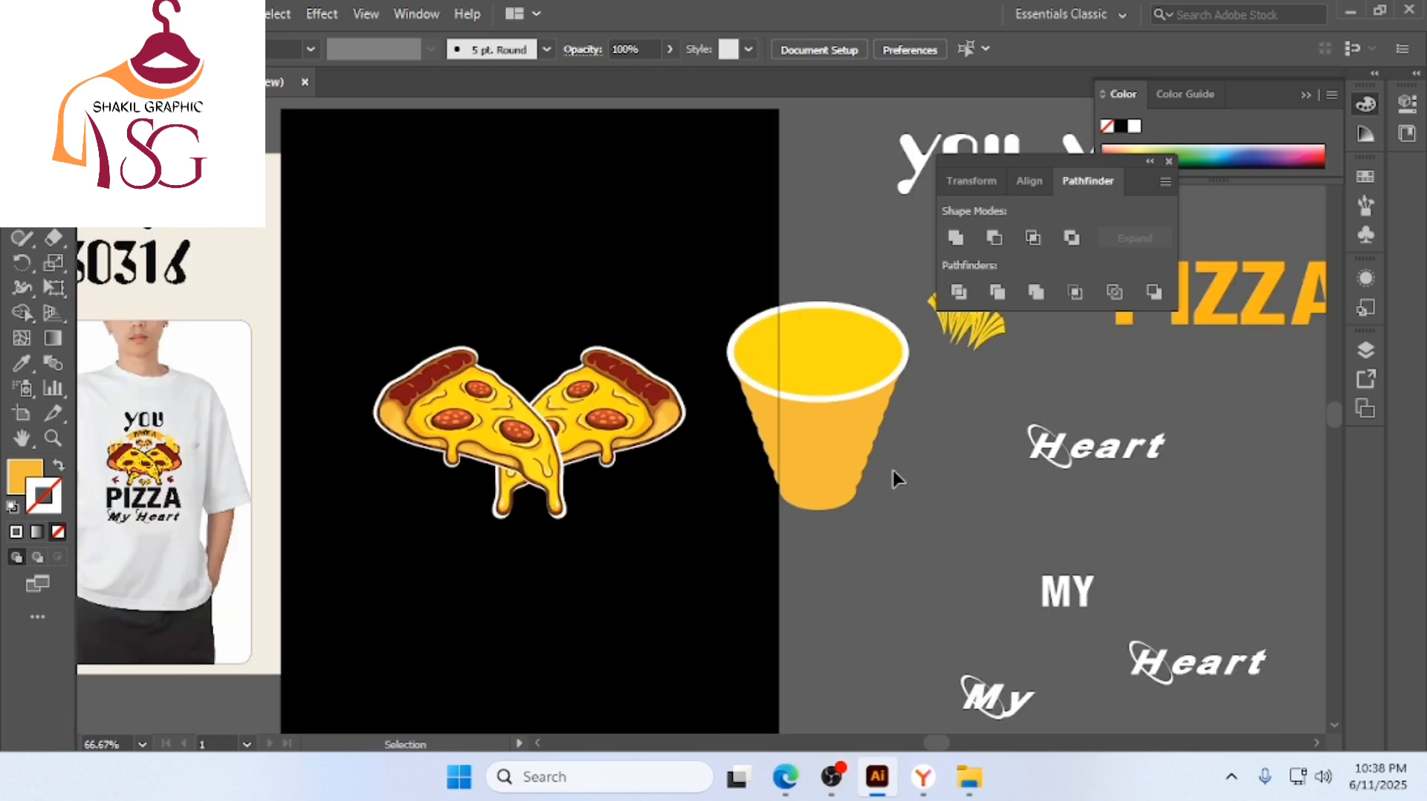
Select the whole cup, ellipse and body together, and place a spare copy above it at the artboard's upper edge
click(802, 342)
key(a)
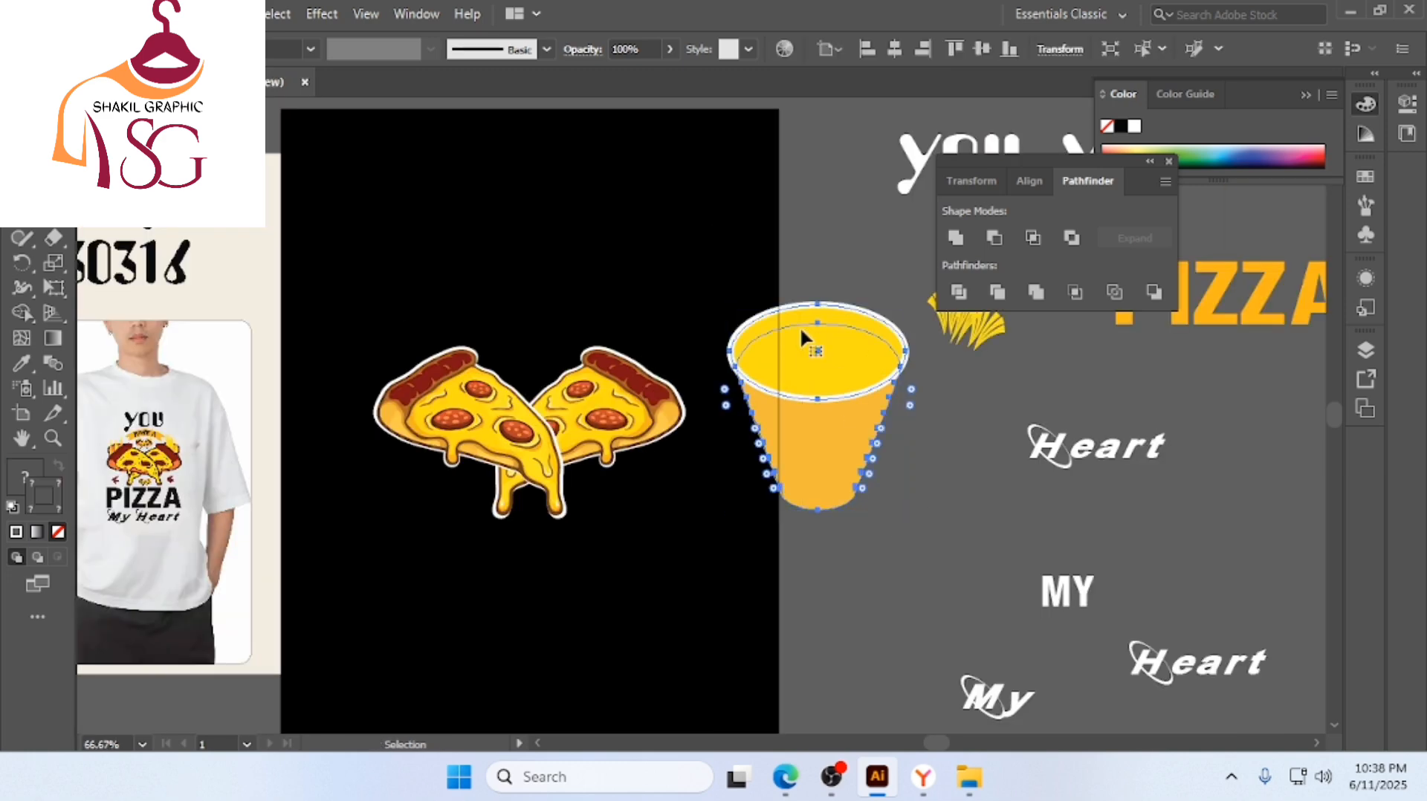
key(v)
drag(799, 393, 821, 205)
scroll(864, 429, down, 1)
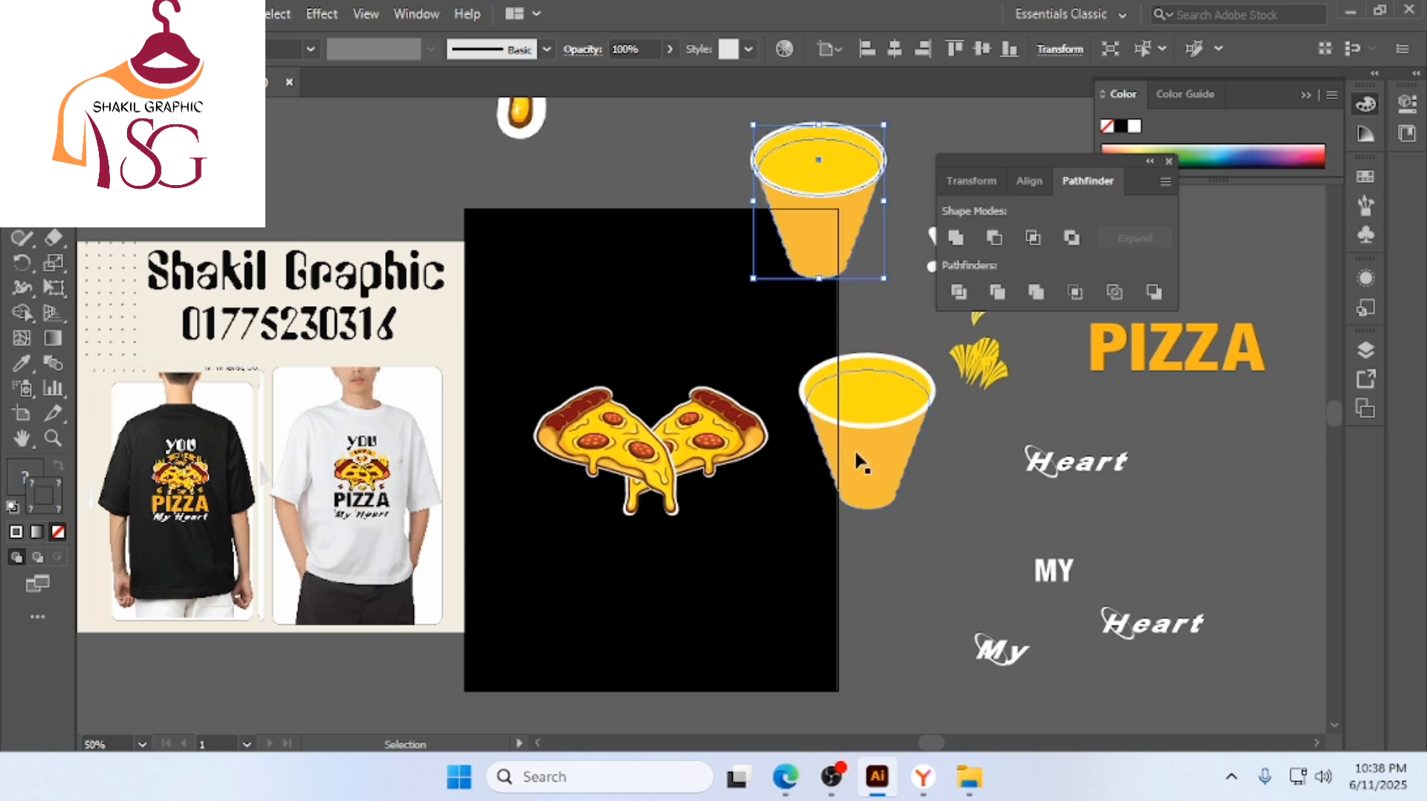
Move the original cup onto the artboard over the left pizza slice
drag(868, 454, 587, 440)
scroll(586, 441, left, 1)
scroll(637, 435, up, 3)
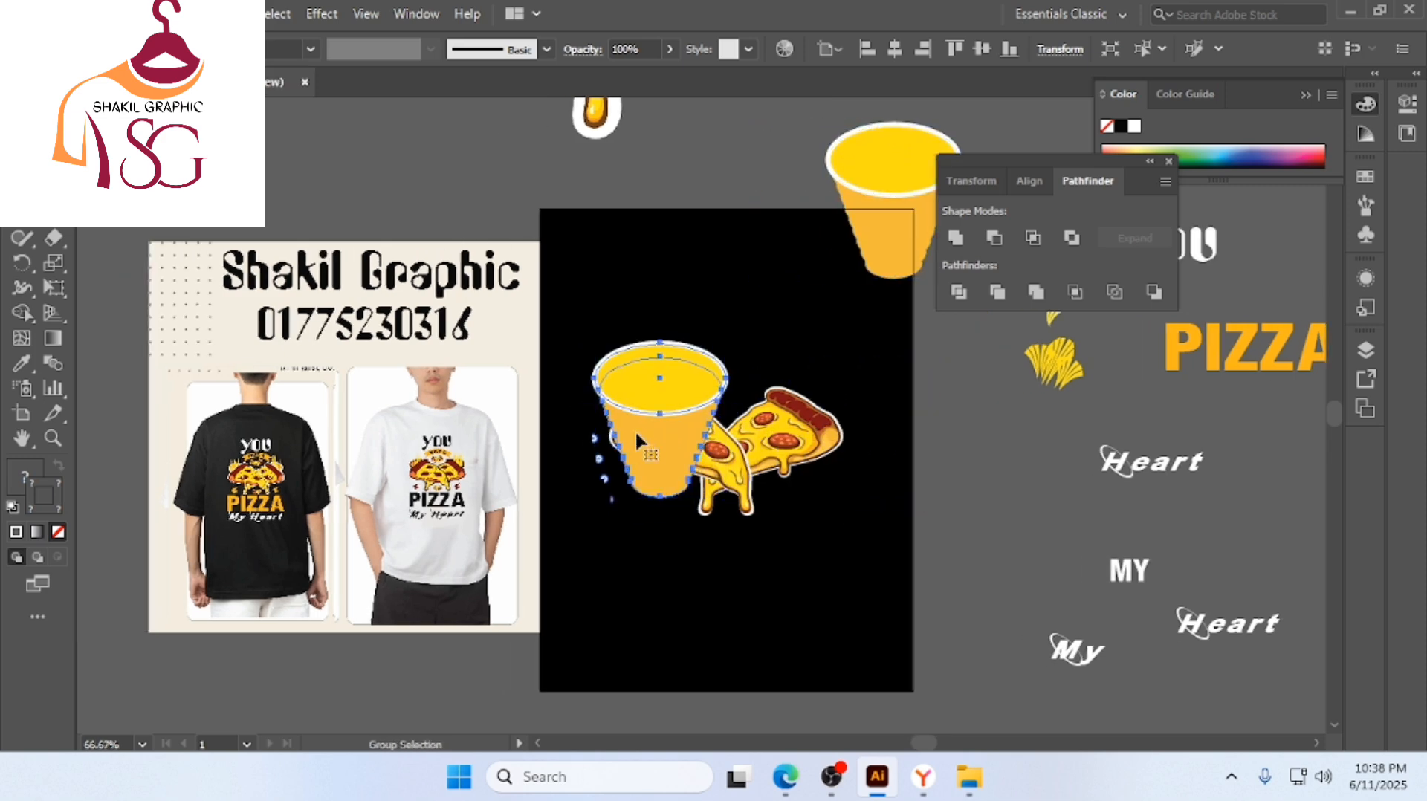
Bring the crossed pizza slices to the front so they overlap the cup, and clear the selection
click(930, 496)
scroll(930, 494, down, 2)
scroll(929, 487, right, 1)
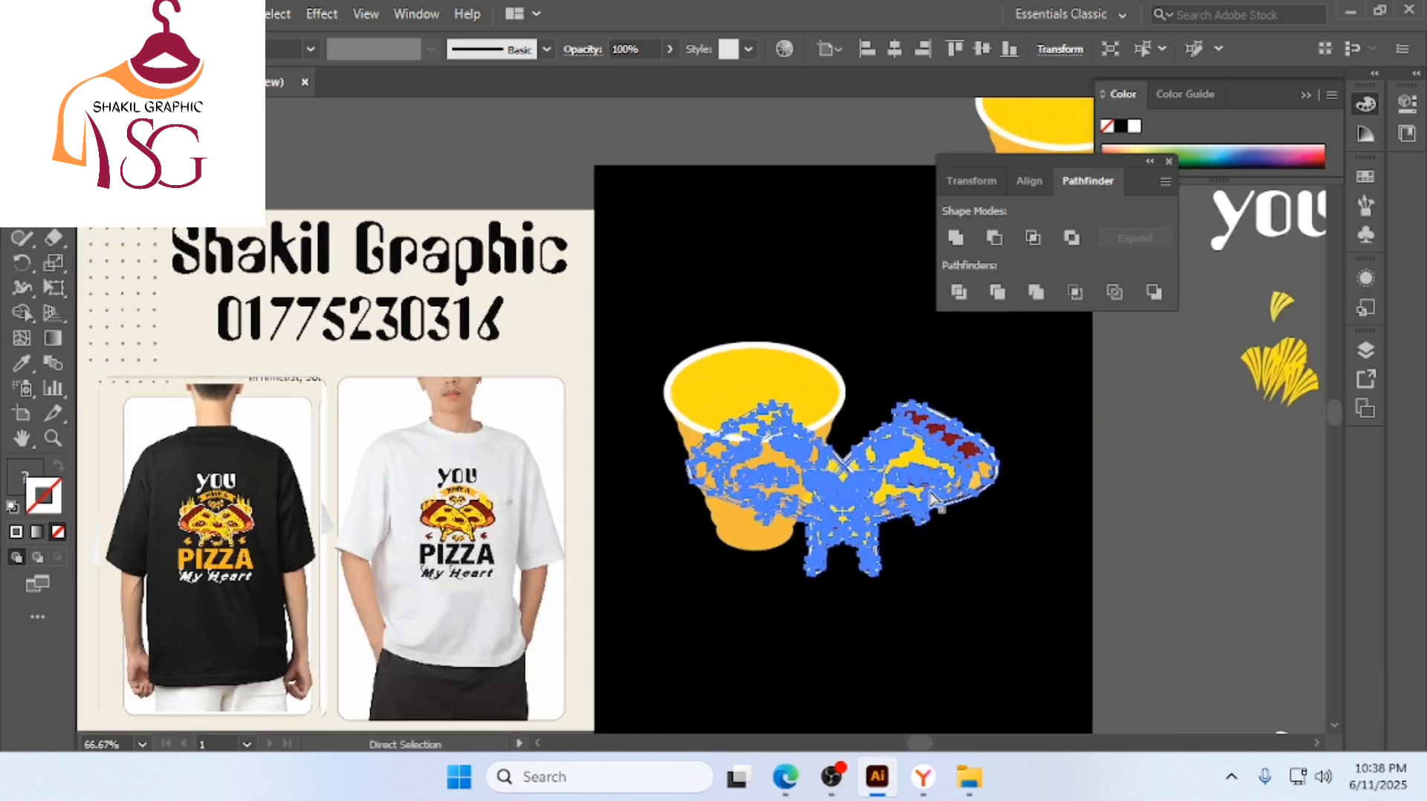
right_click(930, 489)
mouse_move(992, 383)
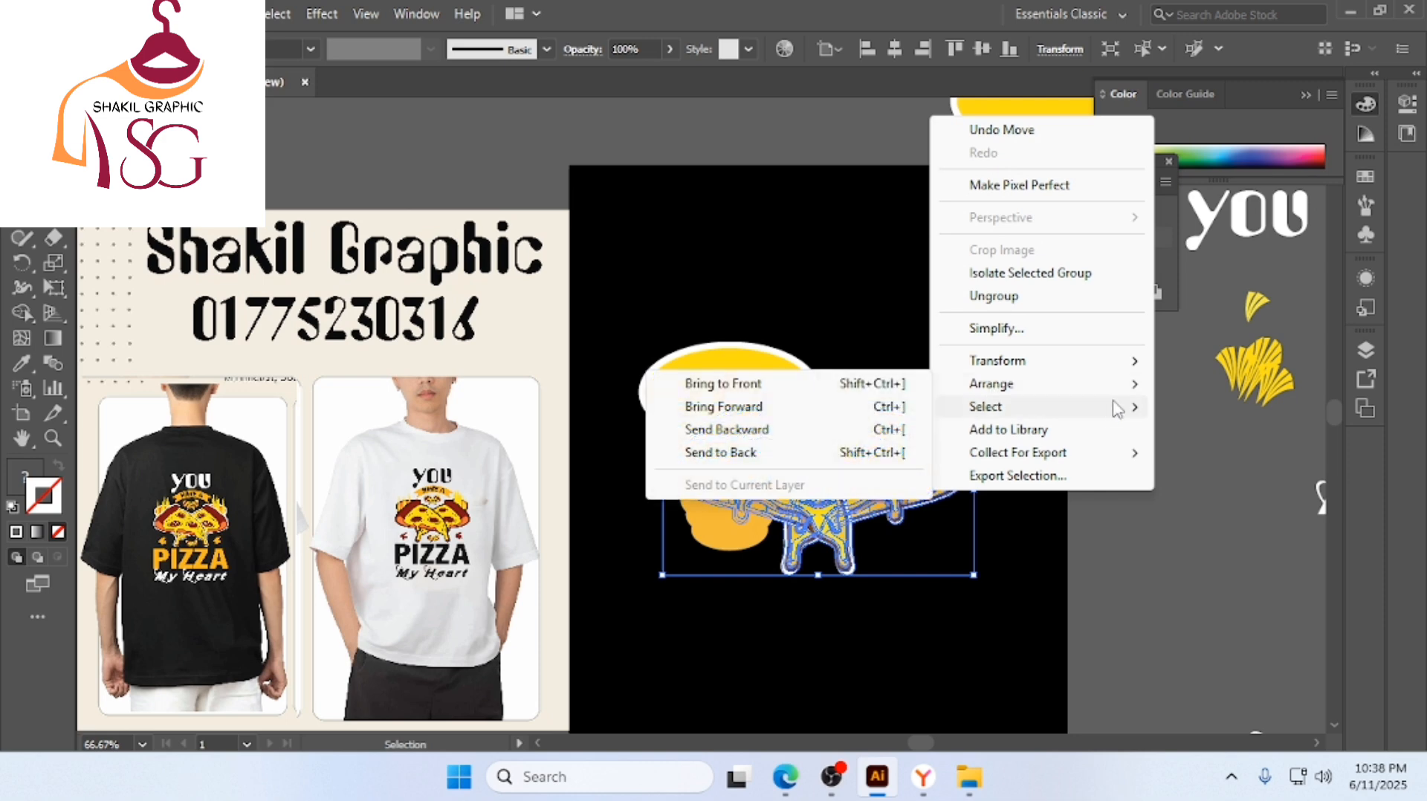
click(879, 384)
click(1060, 573)
scroll(924, 573, up, 2)
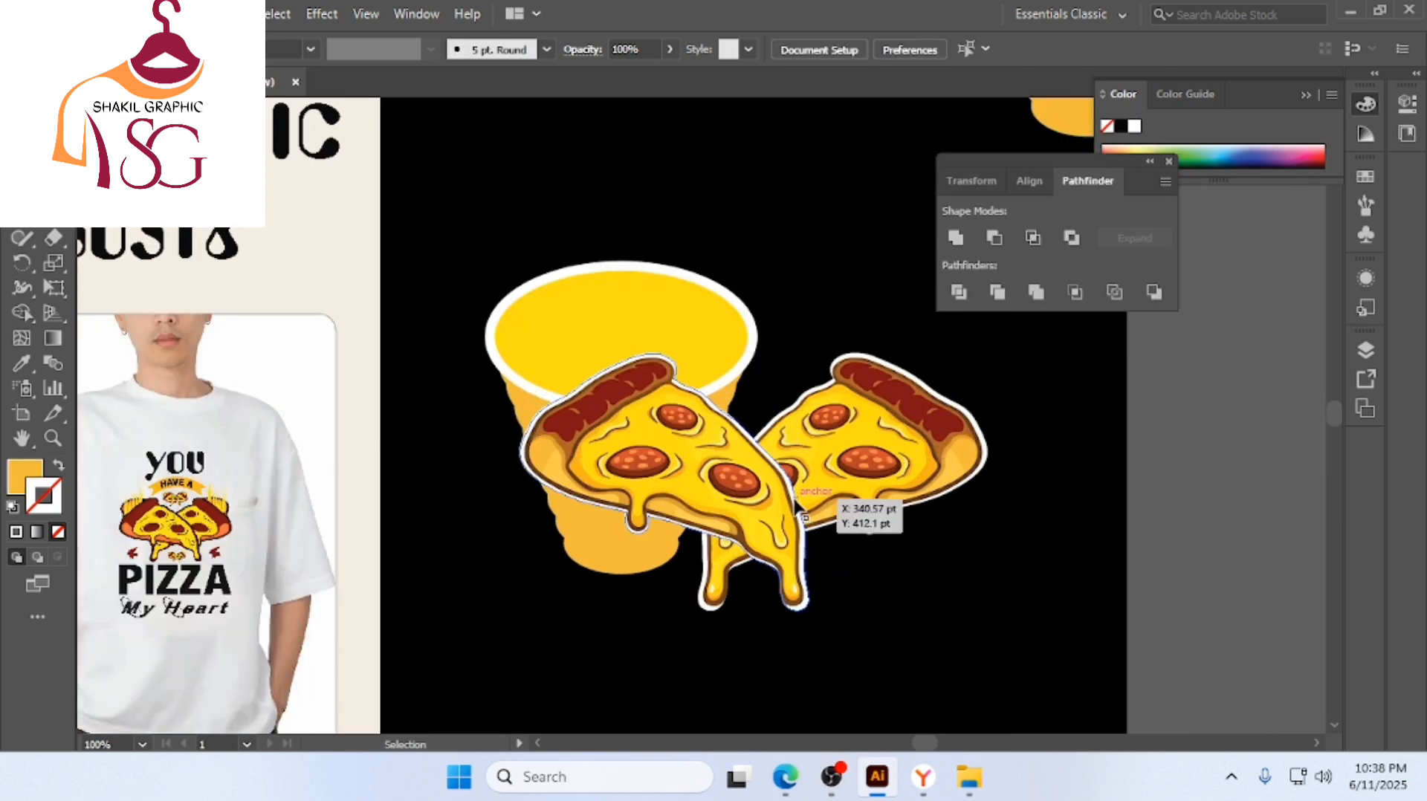
Scale the cup down and tuck it behind the left slice's crust with its rim and base showing
click(805, 516)
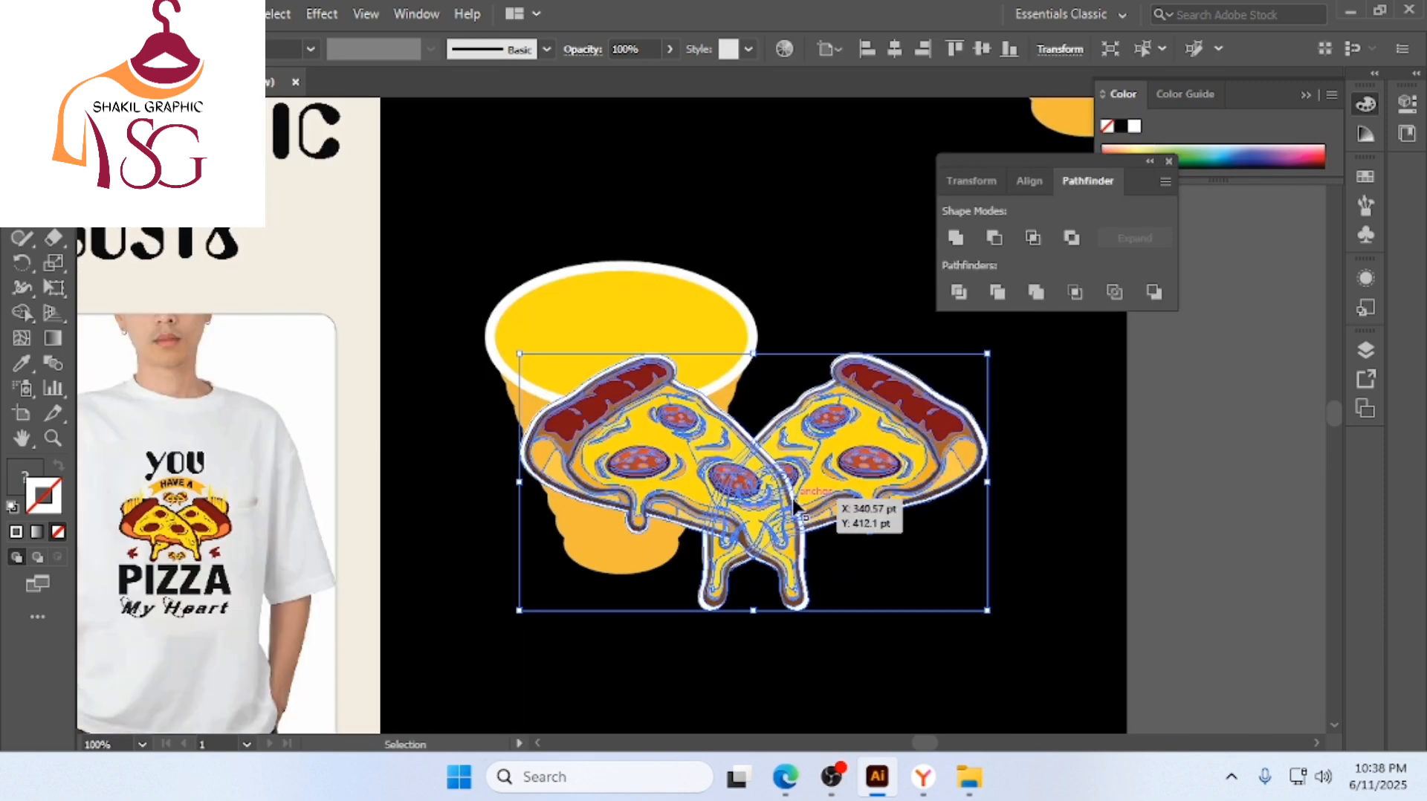
click(698, 328)
drag(752, 574, 699, 511)
drag(591, 361, 605, 333)
scroll(610, 389, down, 1)
scroll(681, 380, up, 2)
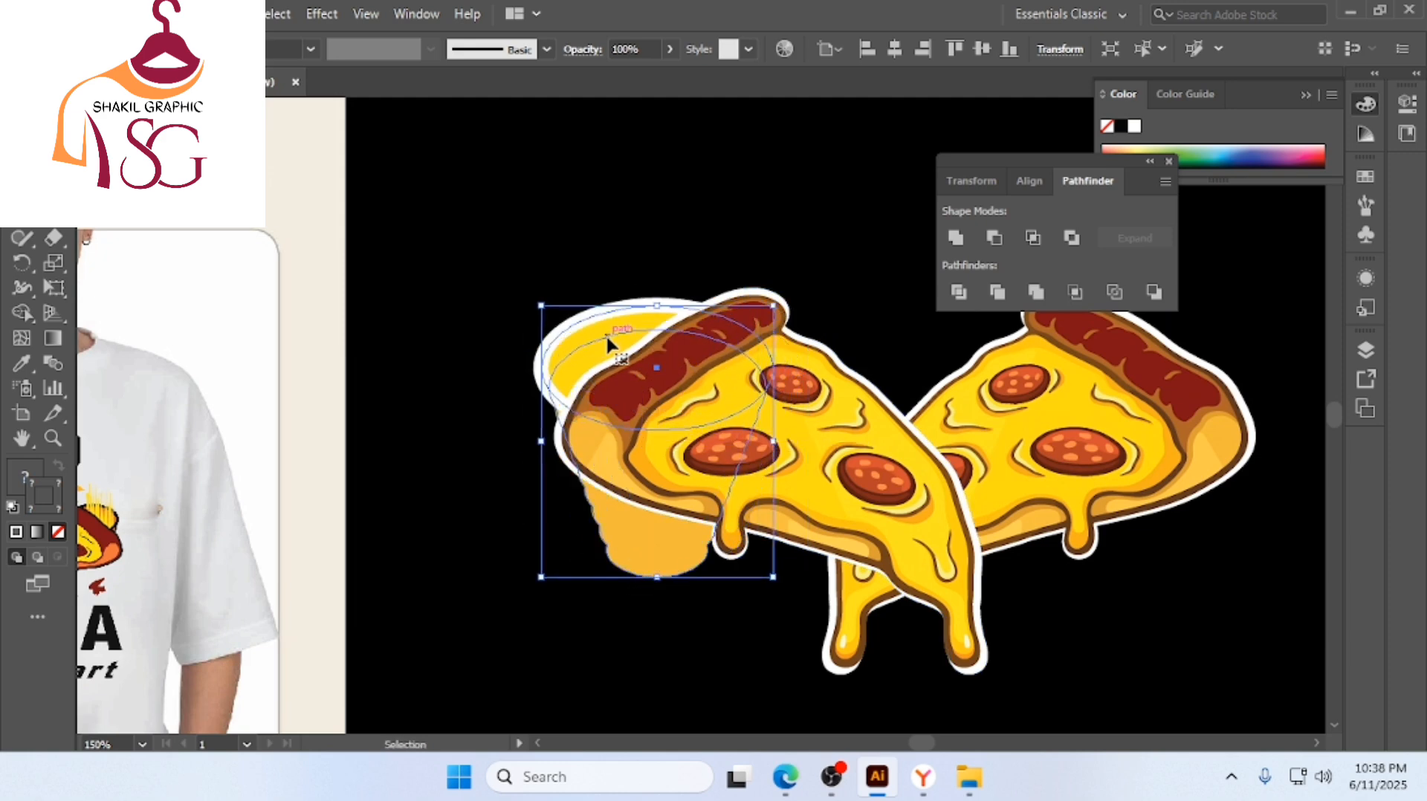
scroll(605, 332, down, 1)
click(732, 225)
key(a)
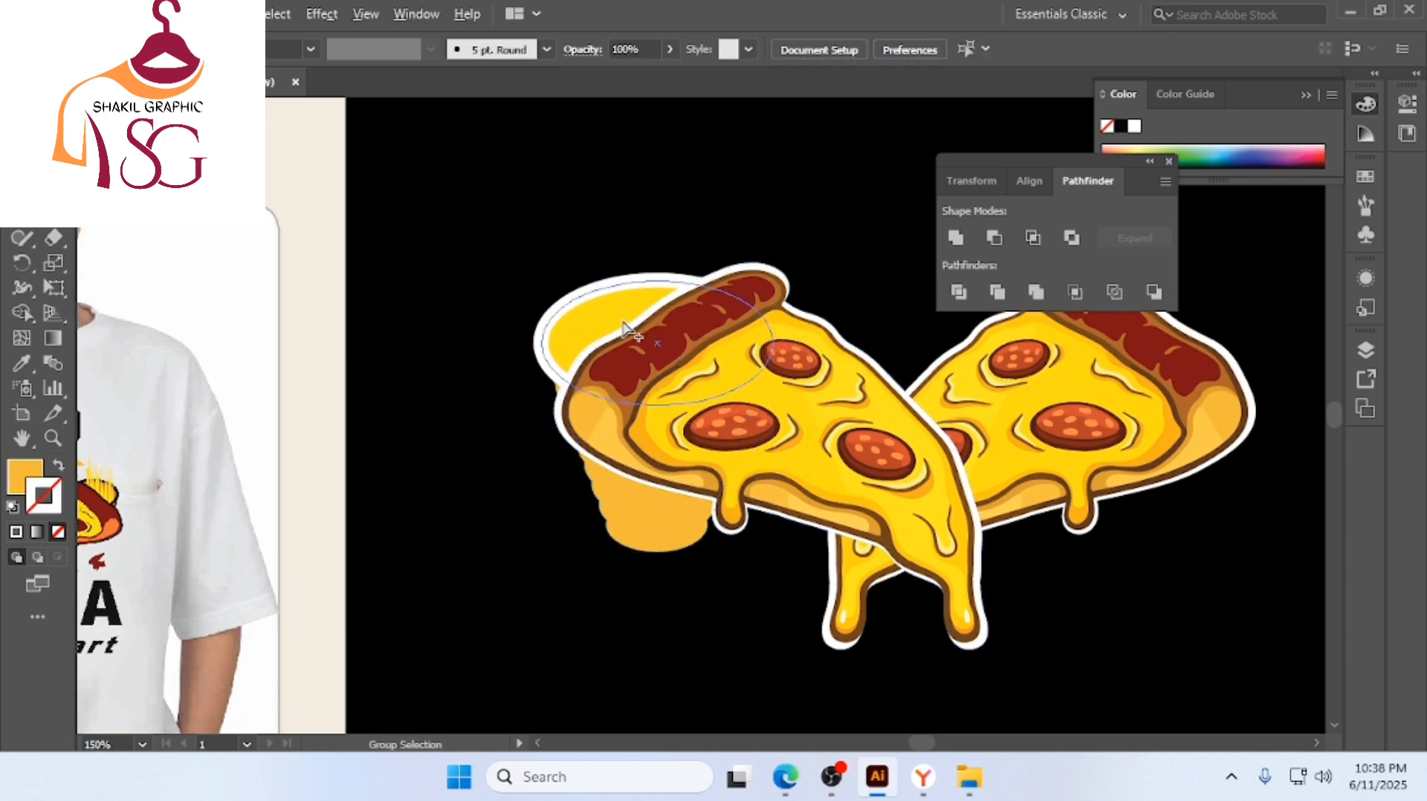
Duplicate the small cup horizontally to behind the right pizza slice's crust, and clear the selection
scroll(624, 324, up, 1)
scroll(624, 324, down, 1)
scroll(624, 324, right, 3)
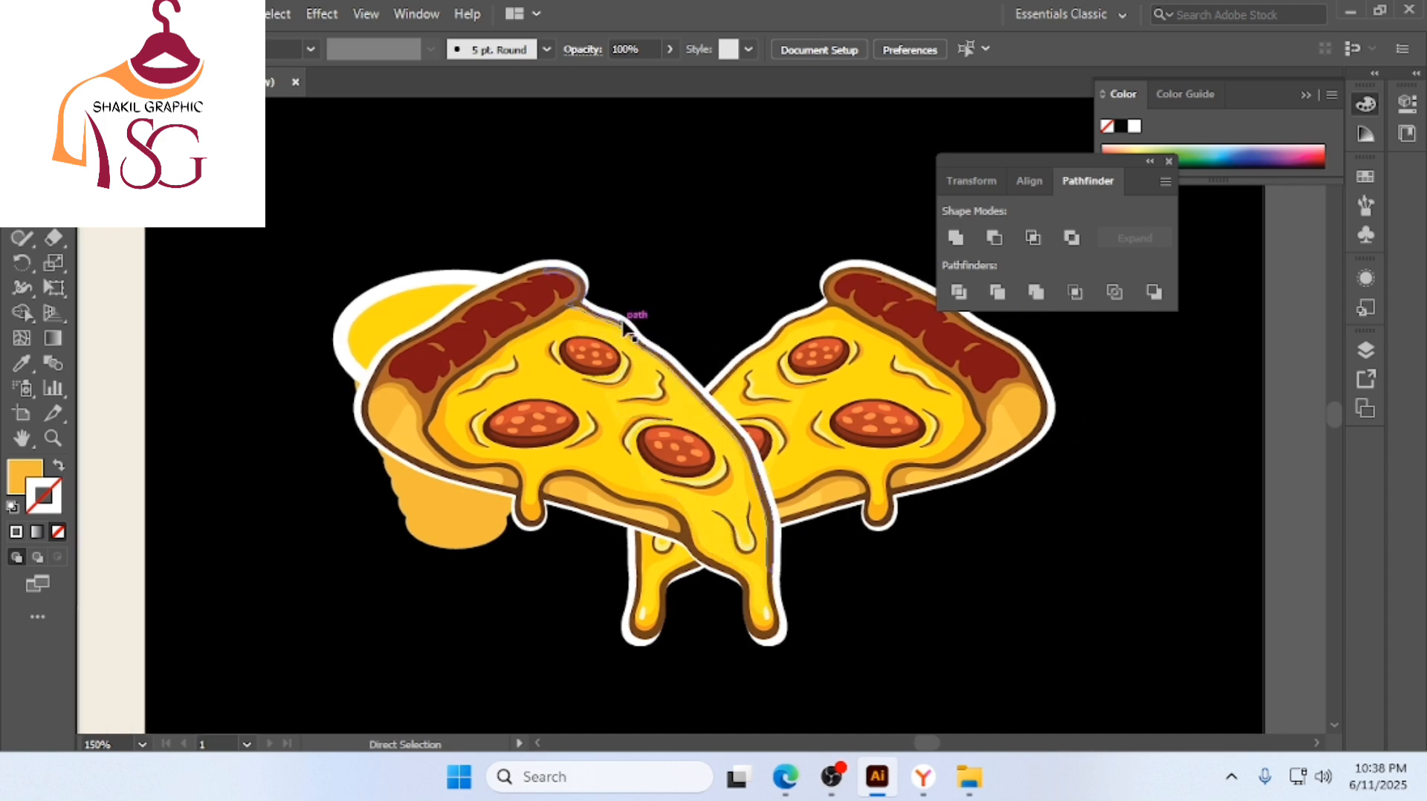
key(v)
drag(327, 320, 822, 329)
click(1044, 408)
scroll(984, 429, down, 2)
scroll(978, 413, right, 2)
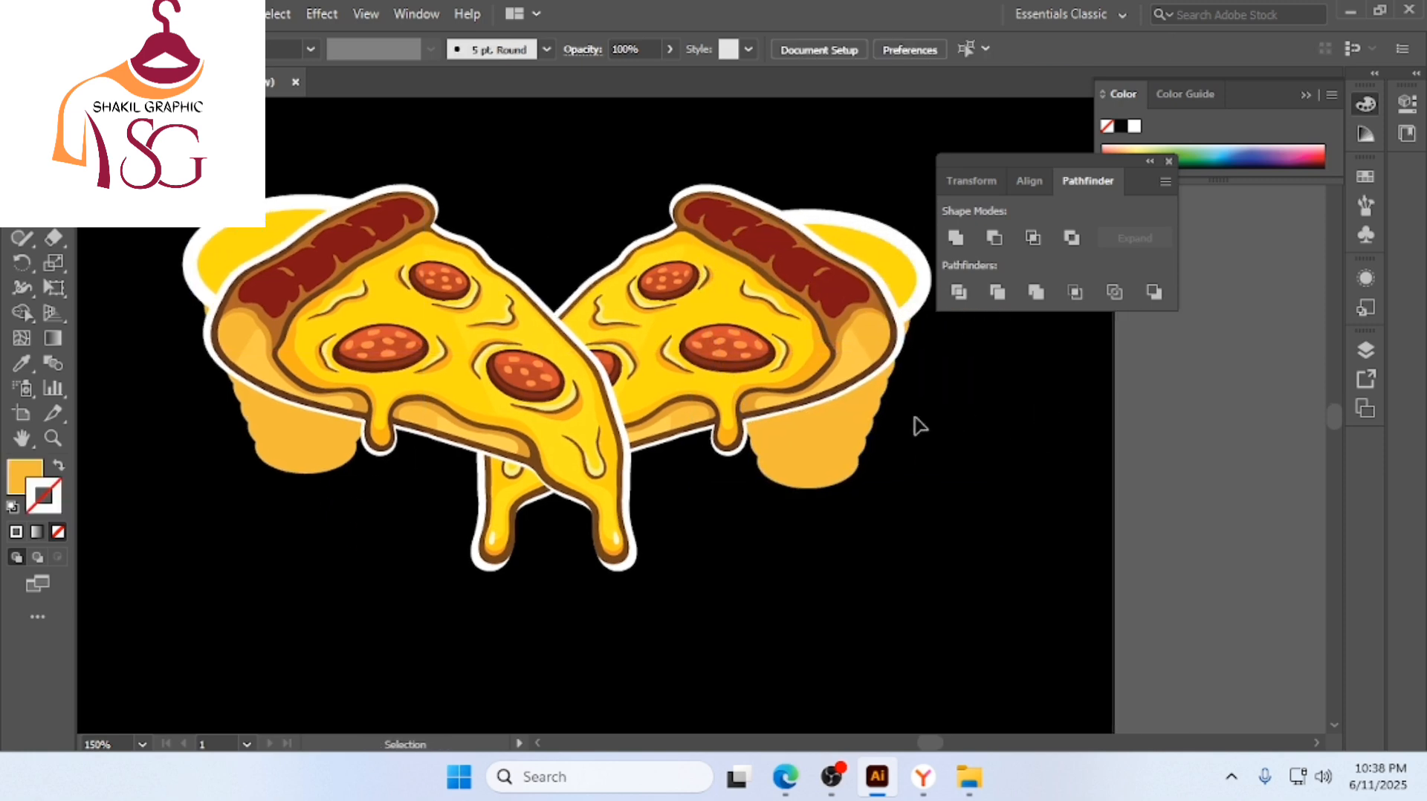
Try nudging the right-hand cup slightly inward, and return it to its previous position
scroll(959, 402, up, 3)
click(902, 368)
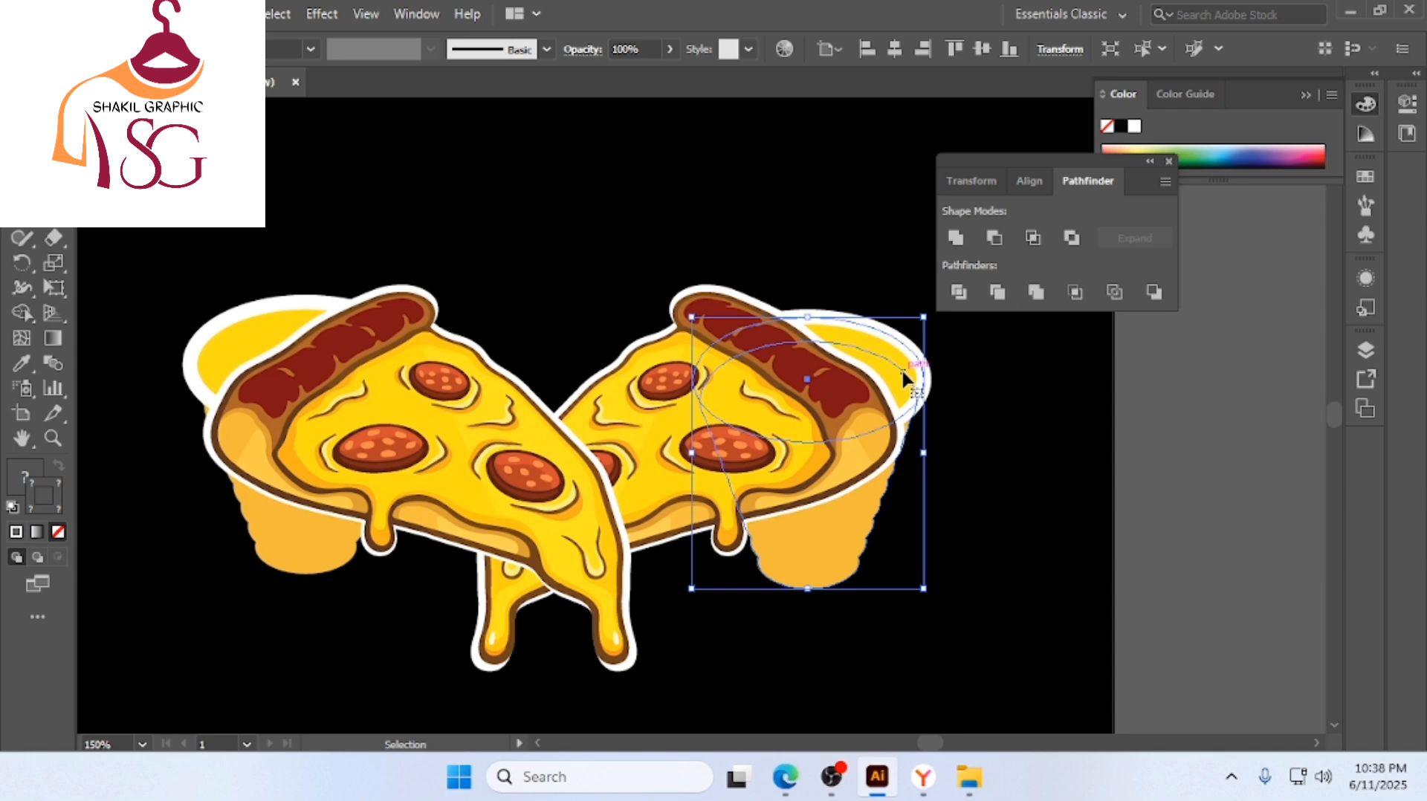
key(Left)
key(Left)
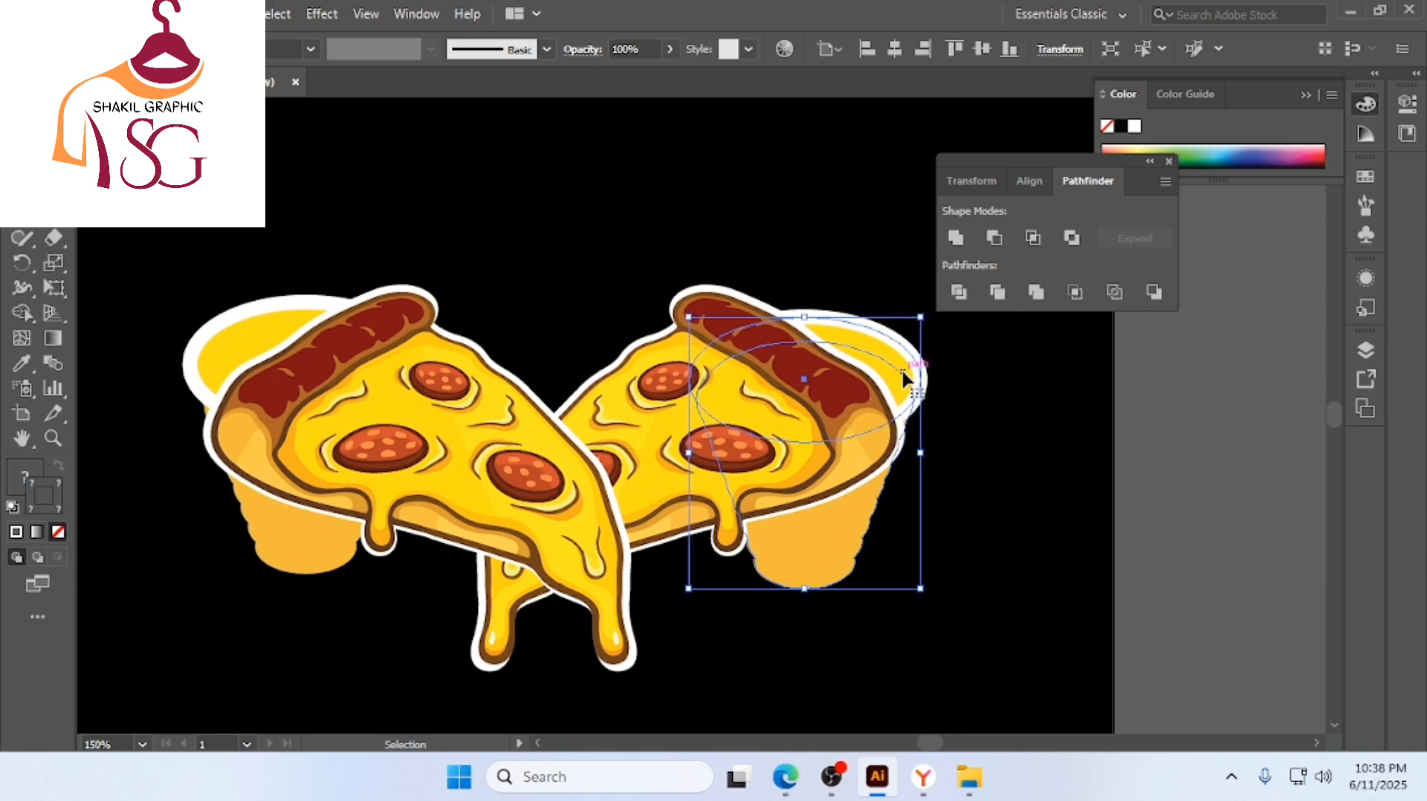
key(Right)
key(Right)
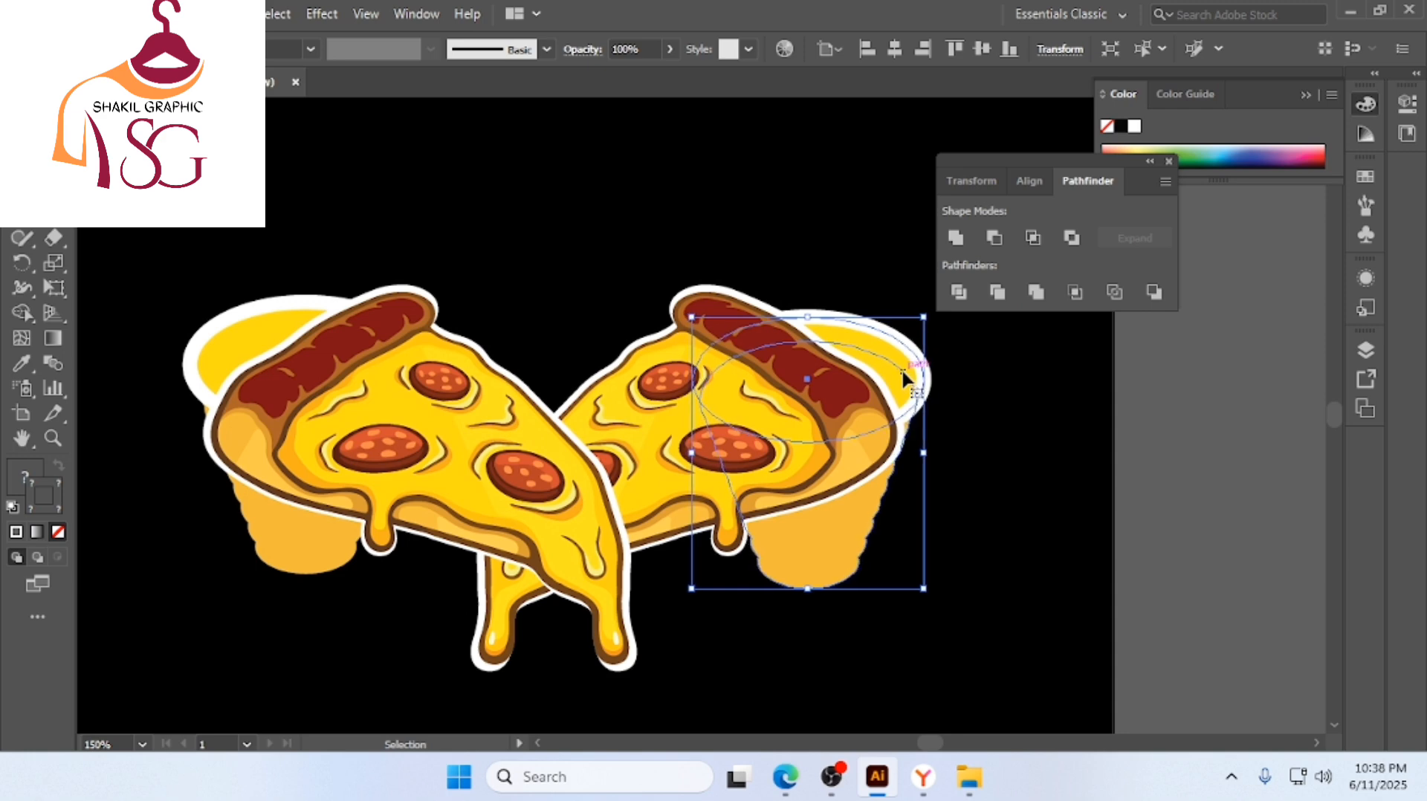
click(1006, 449)
Nudge the right-hand cup slightly upward to line it up with the left one, and deselect it
key(ctrl+minus)
key(ctrl+minus)
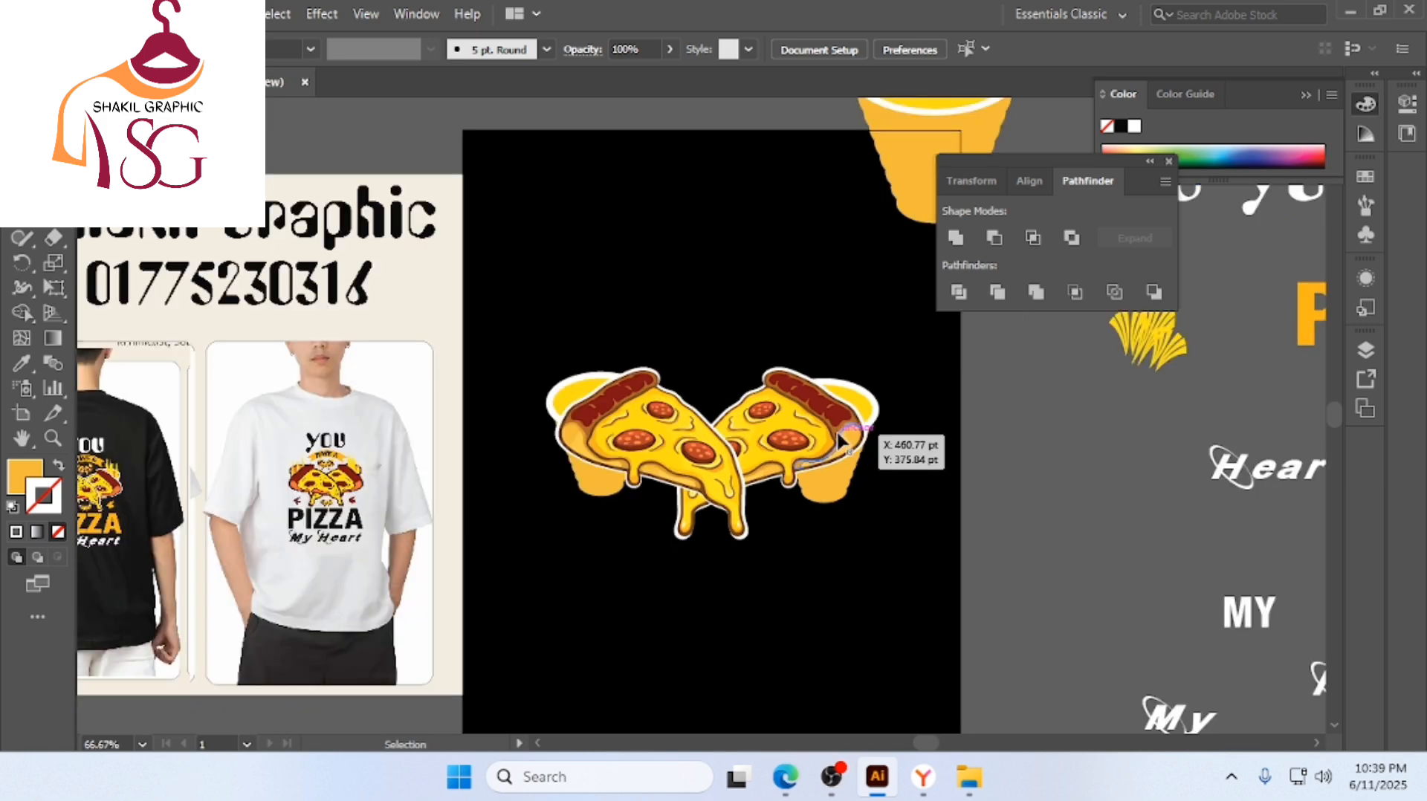
scroll(834, 425, down, 2)
scroll(832, 380, up, 1)
double_click(875, 338)
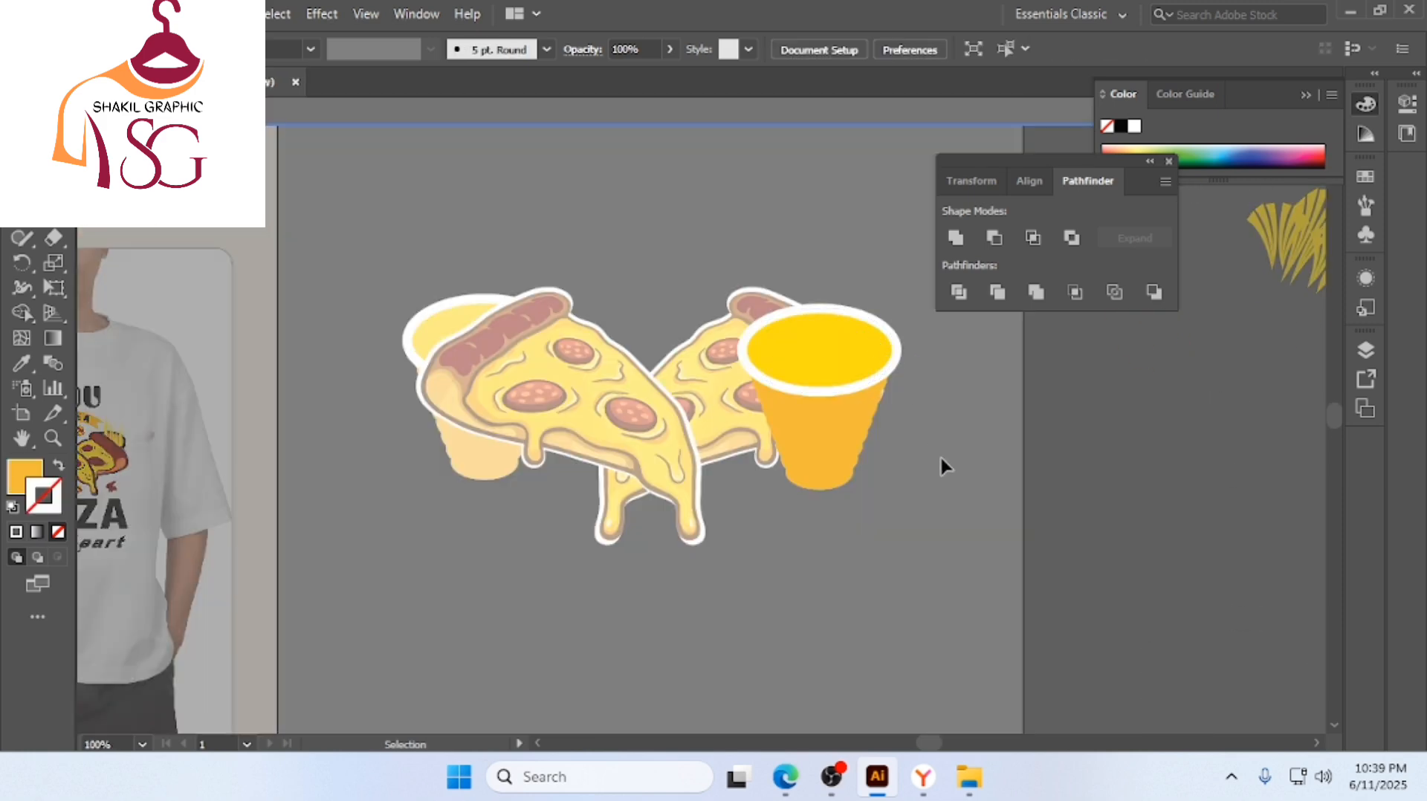
double_click(939, 455)
click(862, 324)
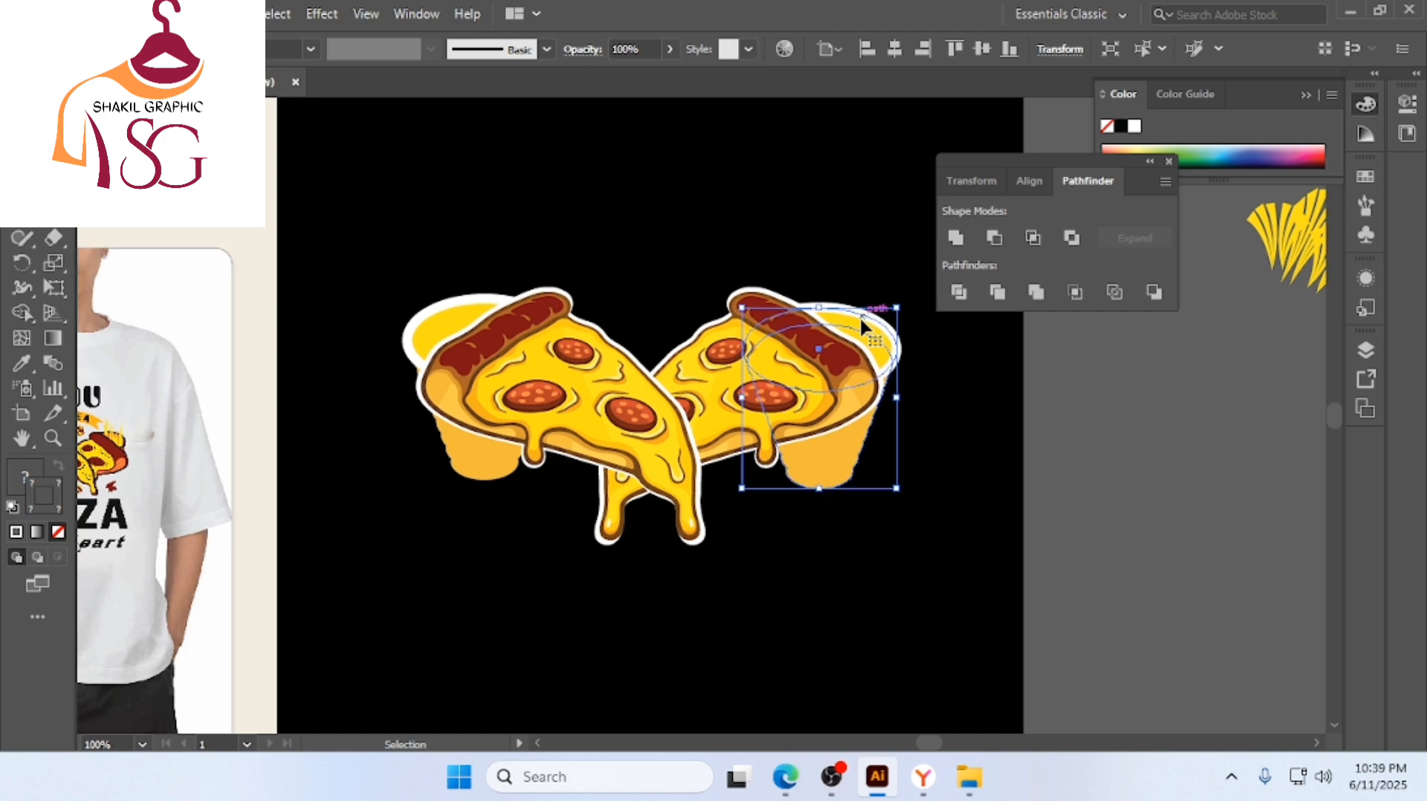
click(987, 455)
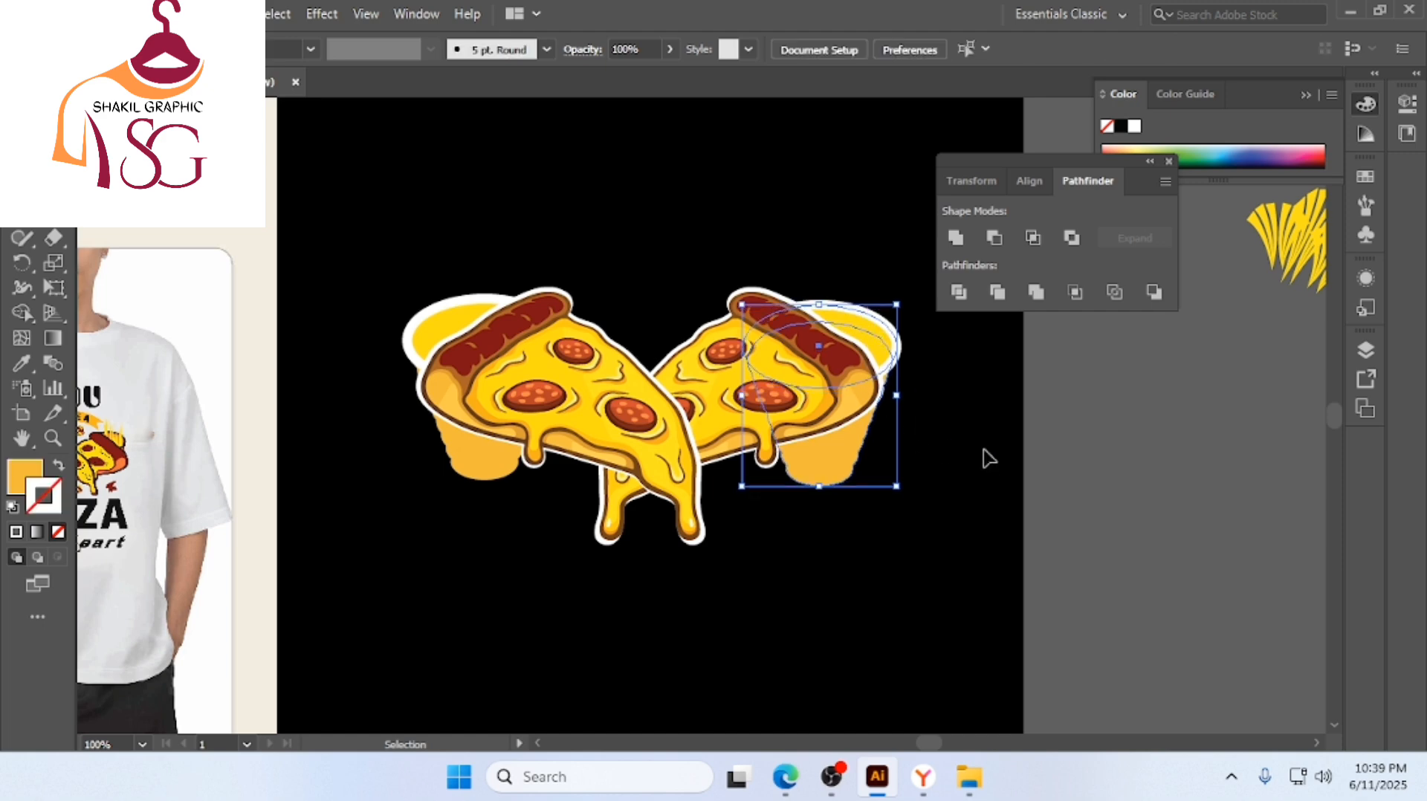
Compare the pizza-and-cups artwork with the white T-shirt reference, examining the yellow strands rising from the cup up close
scroll(927, 399, up, 5)
scroll(927, 399, down, 5)
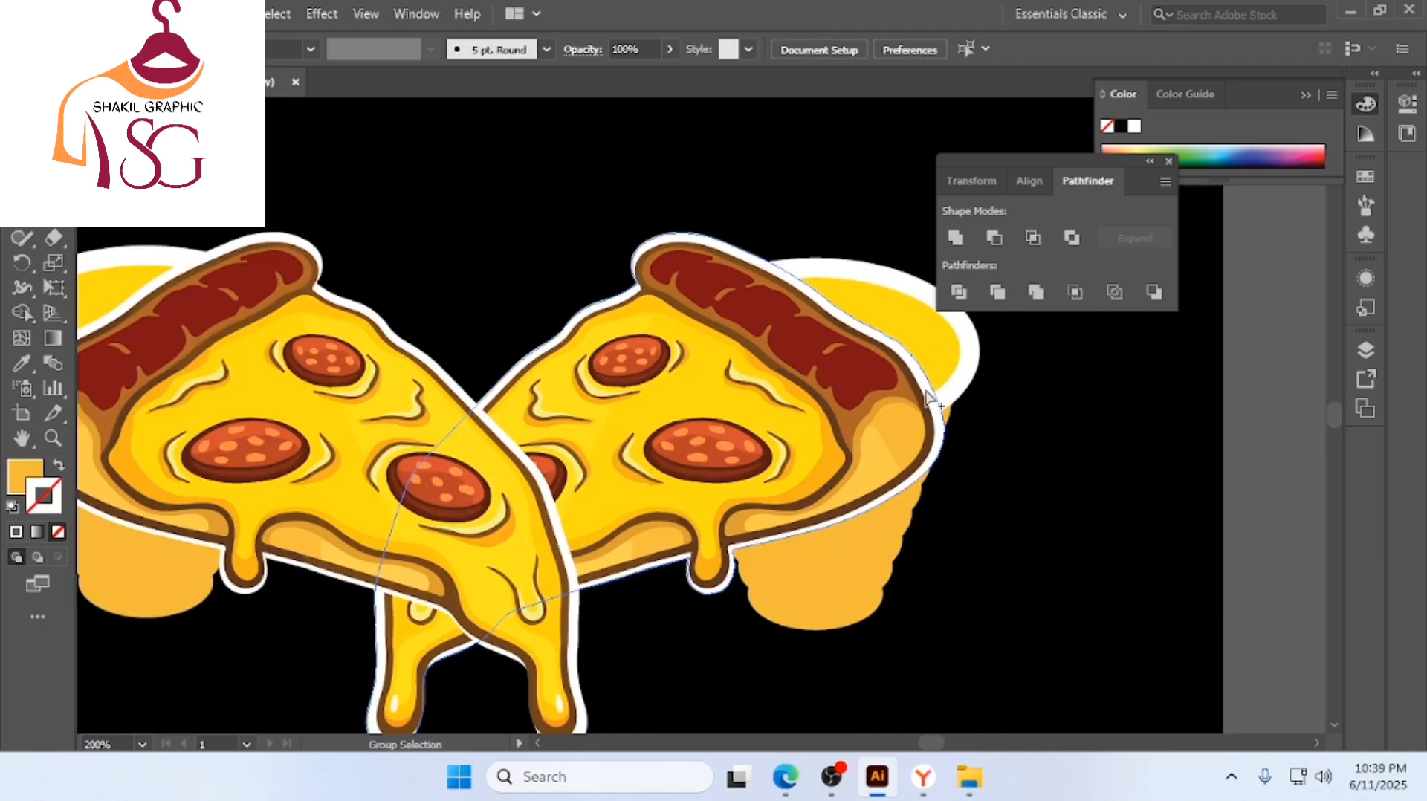
scroll(901, 390, left, 3)
scroll(901, 387, down, 1)
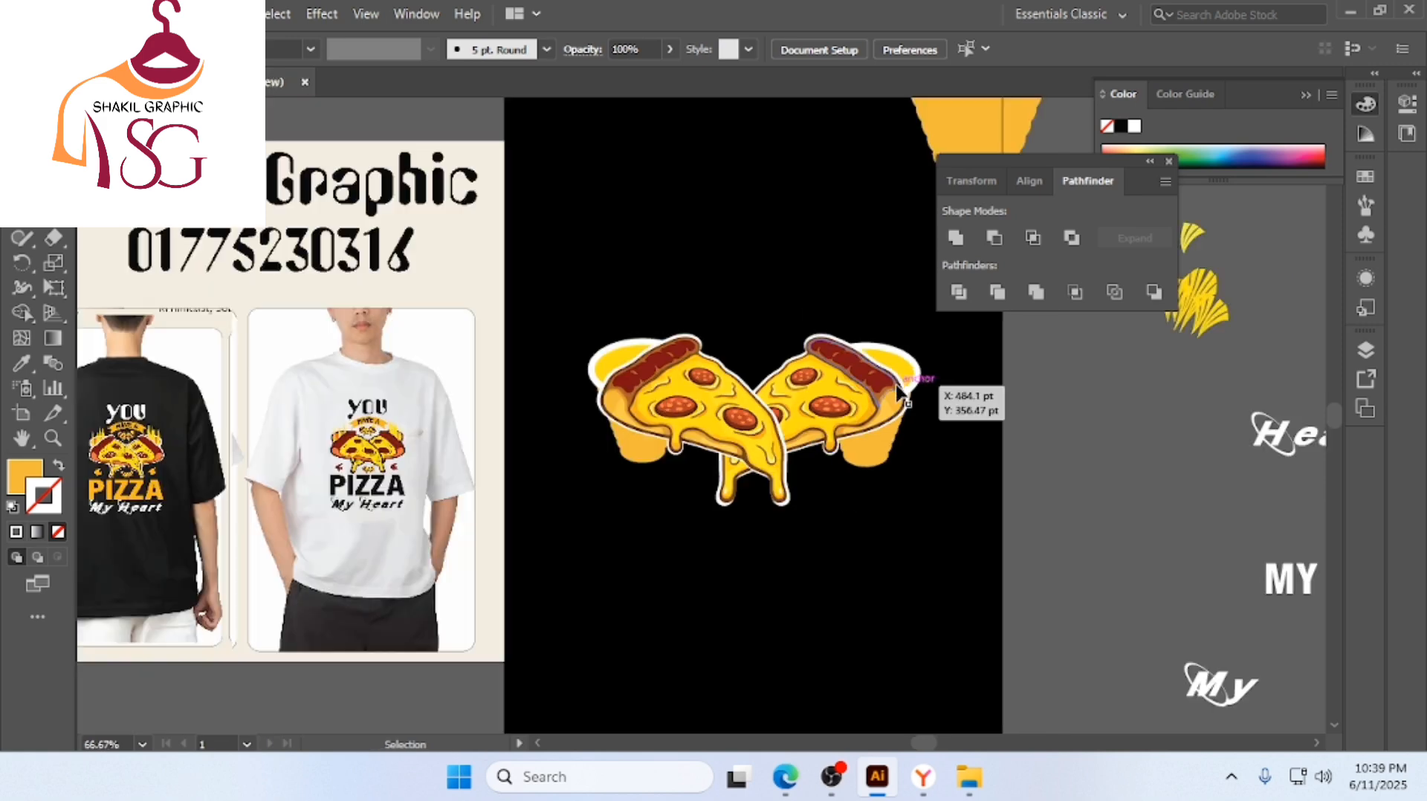
scroll(896, 385, down, 3)
scroll(854, 363, right, 2)
scroll(851, 360, down, 1)
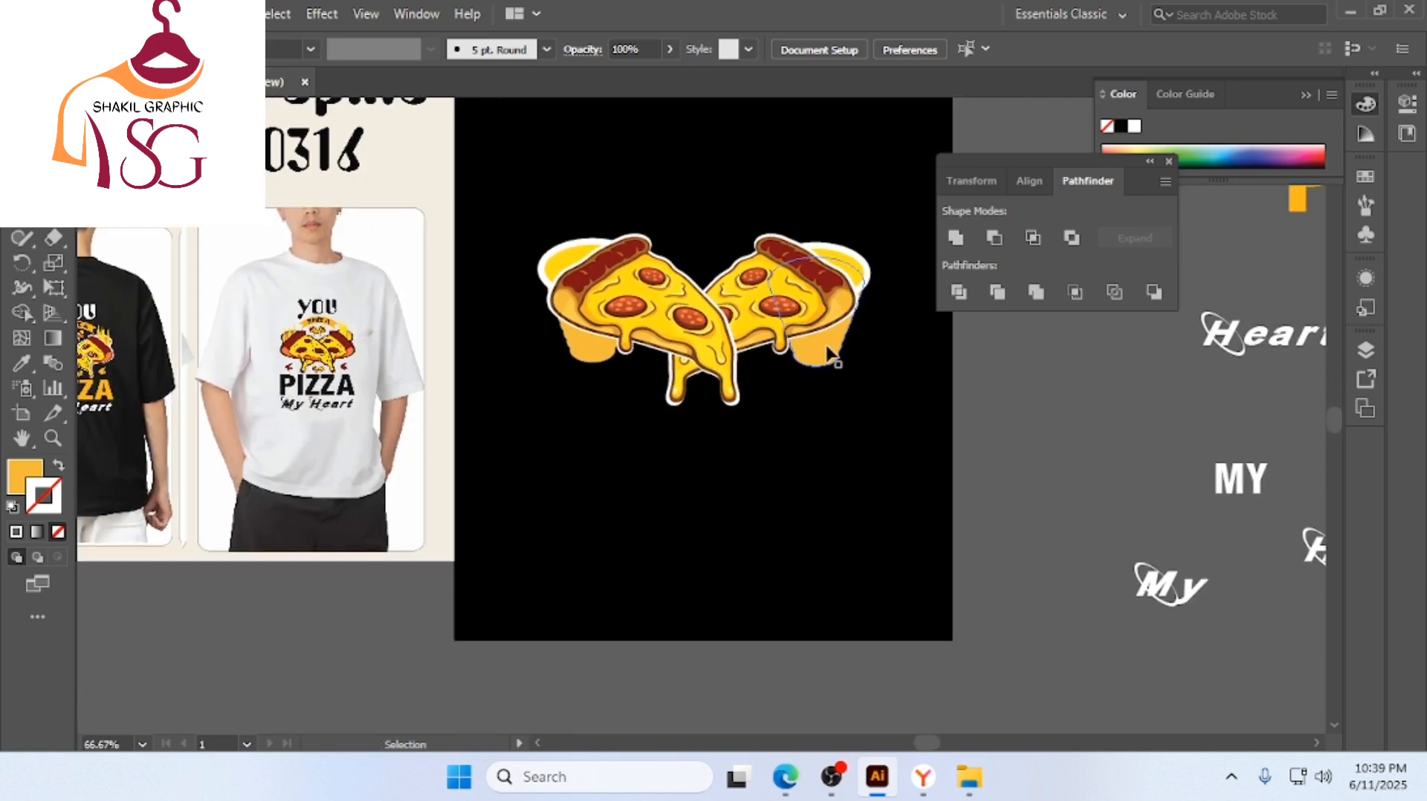
scroll(821, 344, right, 1)
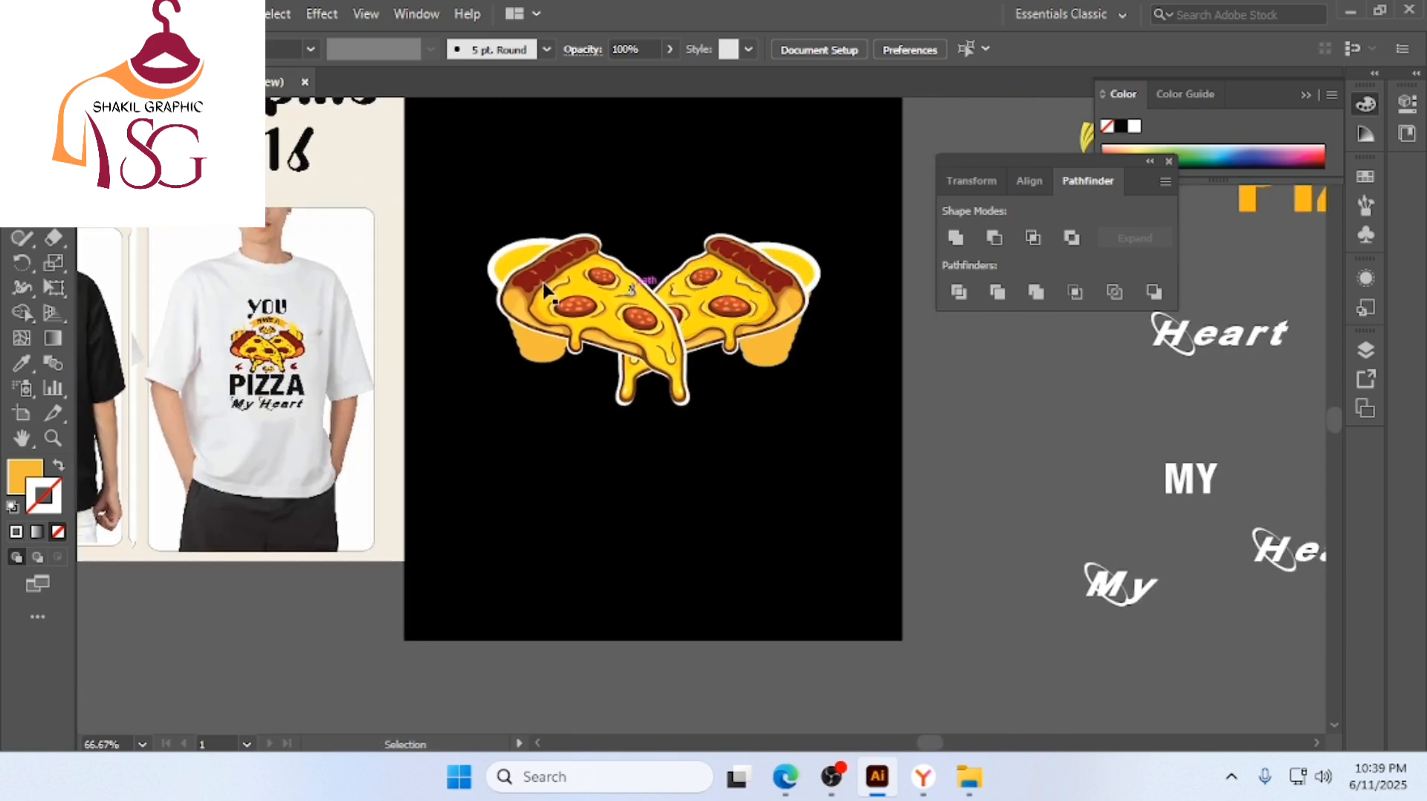
scroll(299, 323, up, 7)
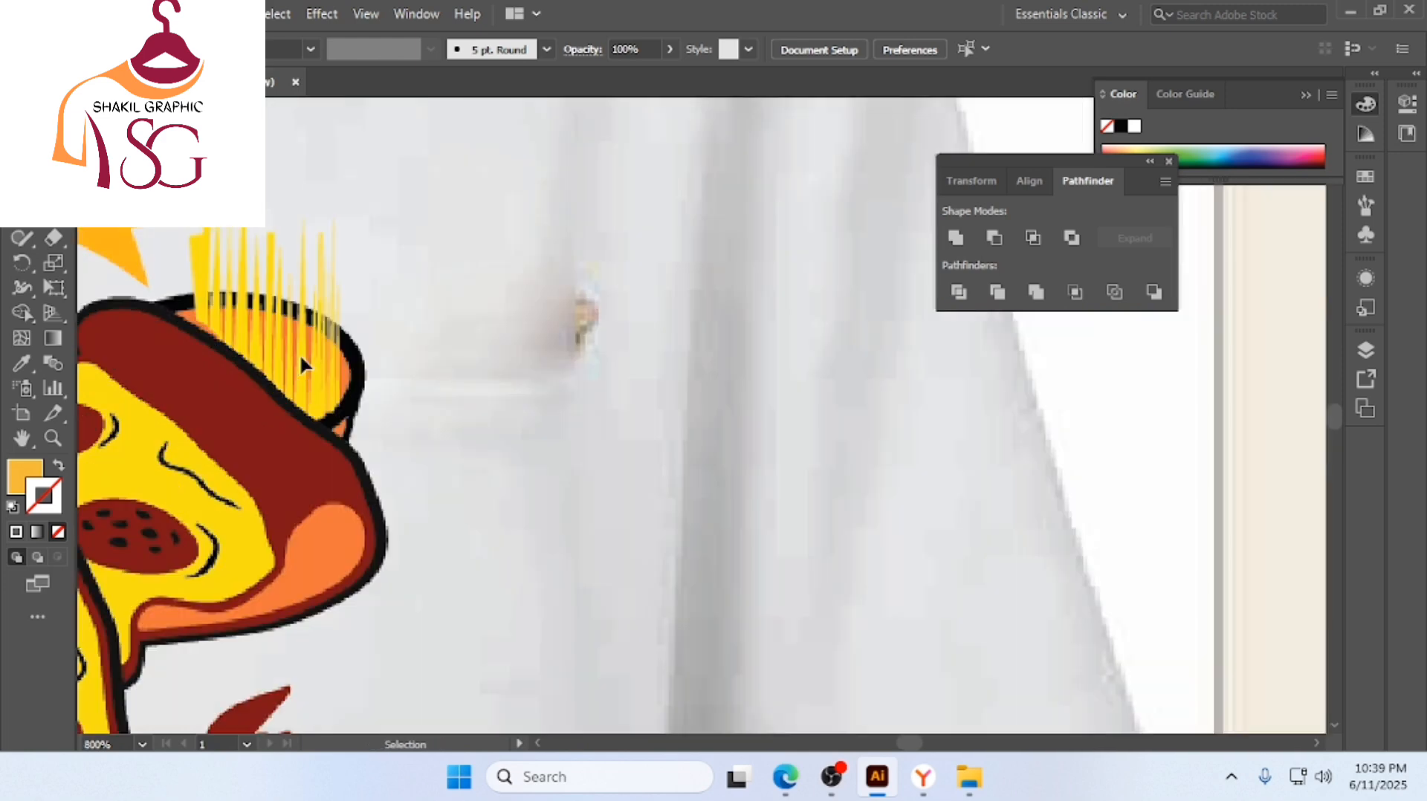
scroll(596, 359, down, 7)
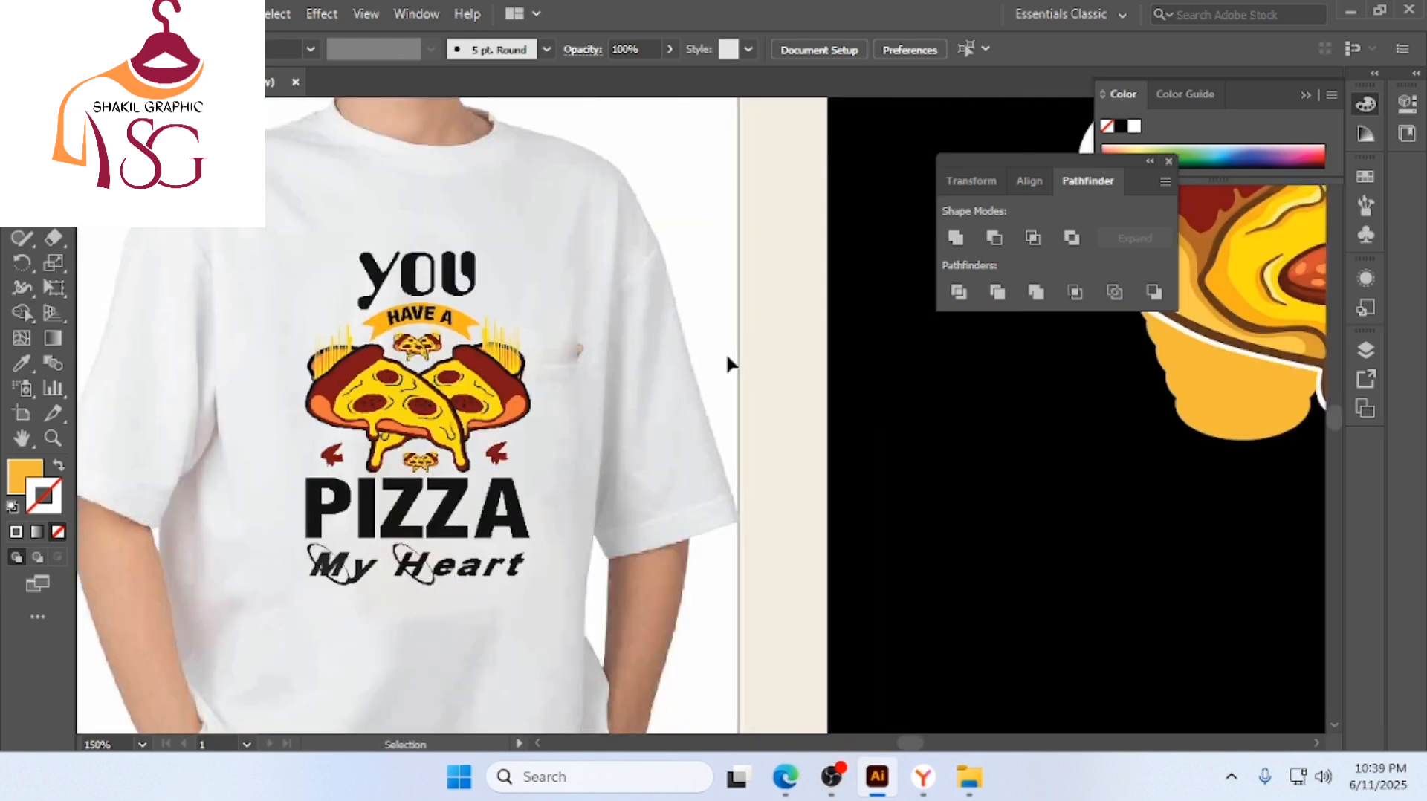
Select the yellow fan-shaped strand pieces beside the artboard and move them slightly farther away from it
scroll(810, 371, right, 6)
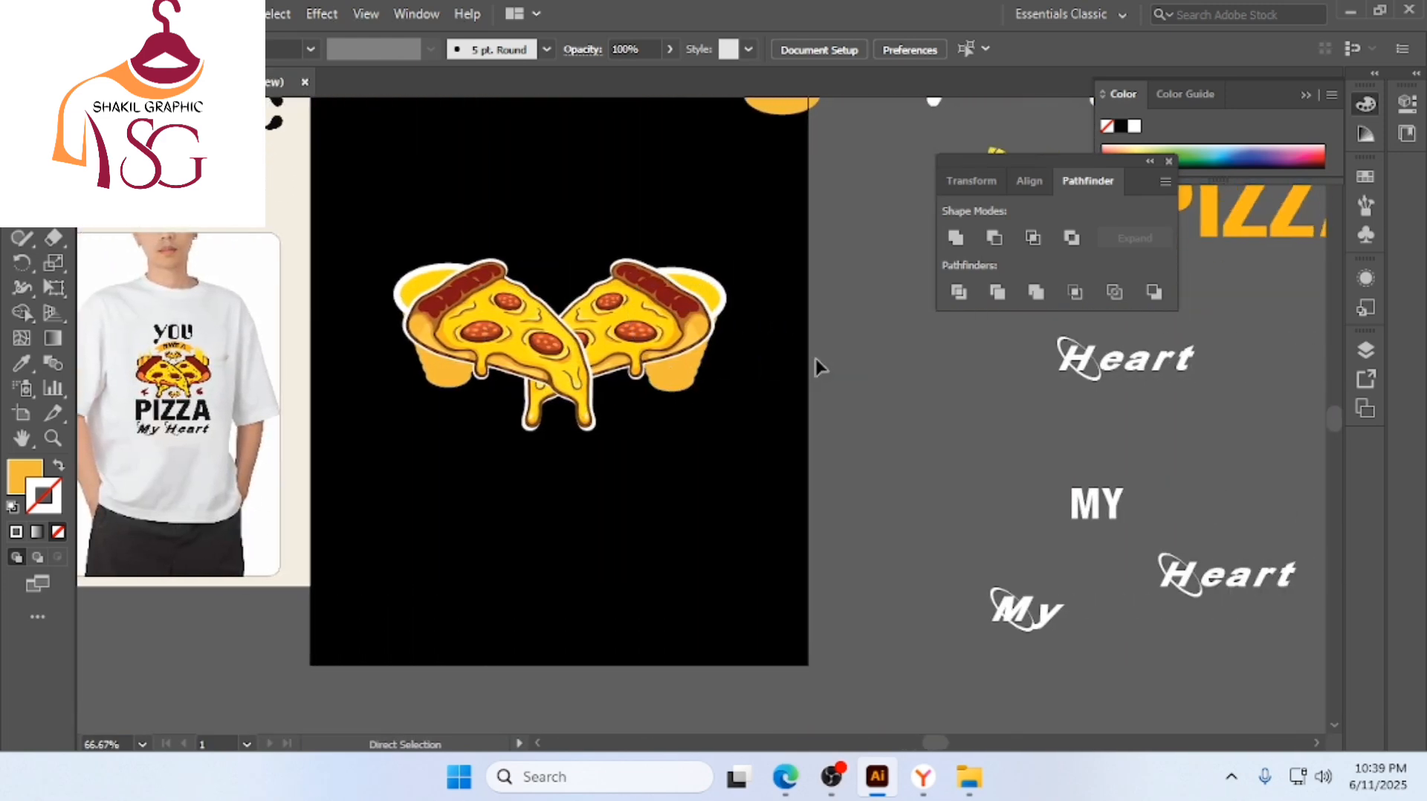
scroll(814, 355, down, 1)
scroll(824, 286, up, 1)
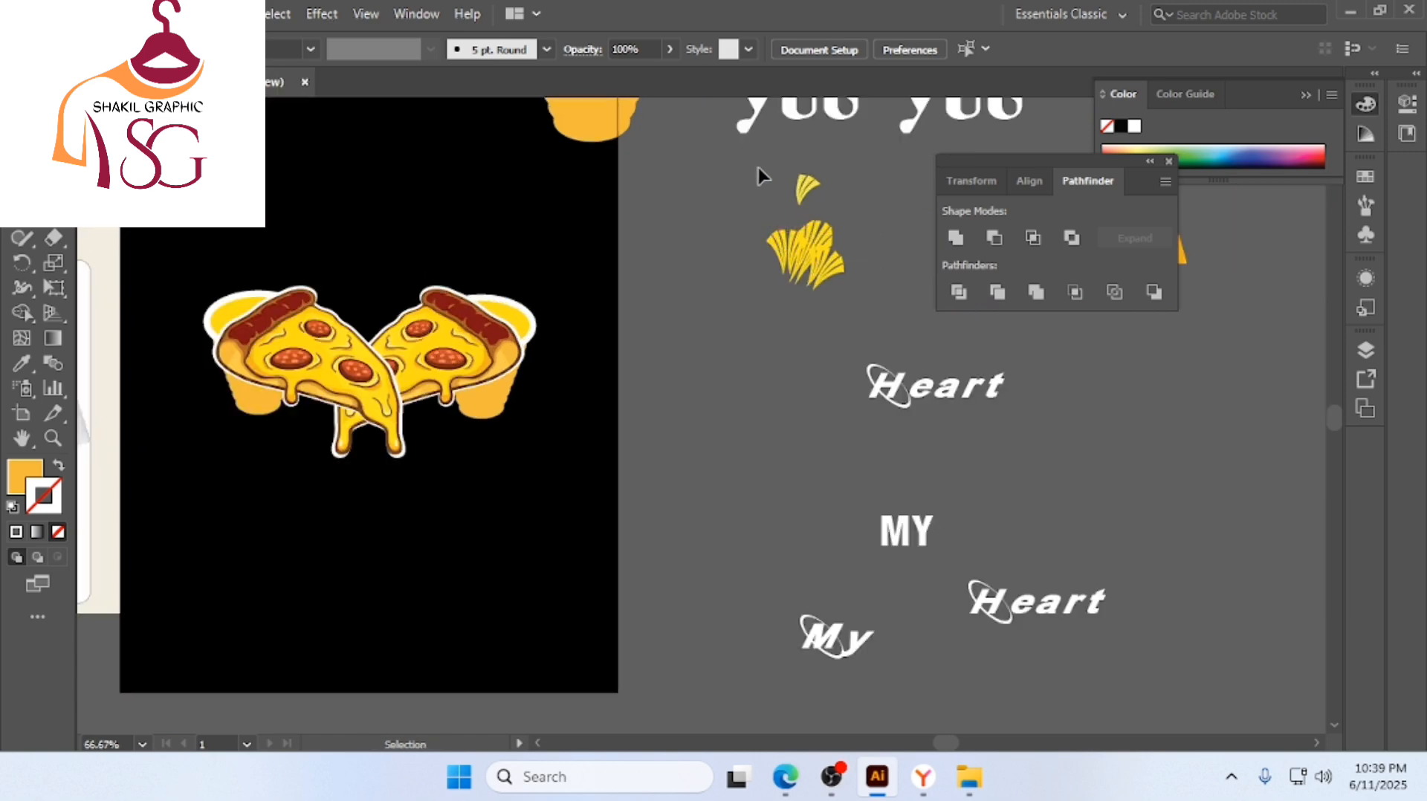
drag(846, 304, 904, 248)
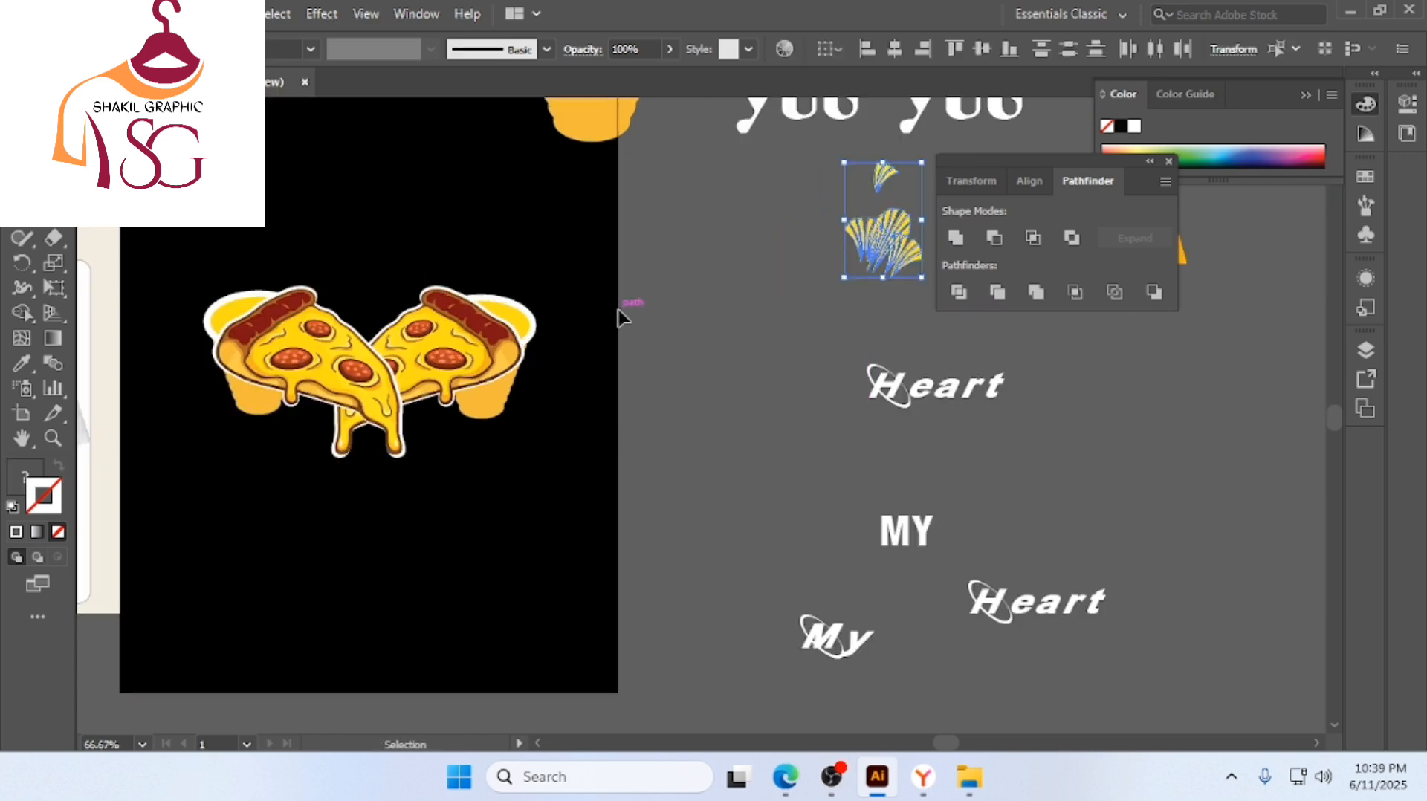
Draw four tall, narrow orange spikes side by side as one zigzag Pen path on the empty canvas beside the artboard
scroll(559, 297, up, 1)
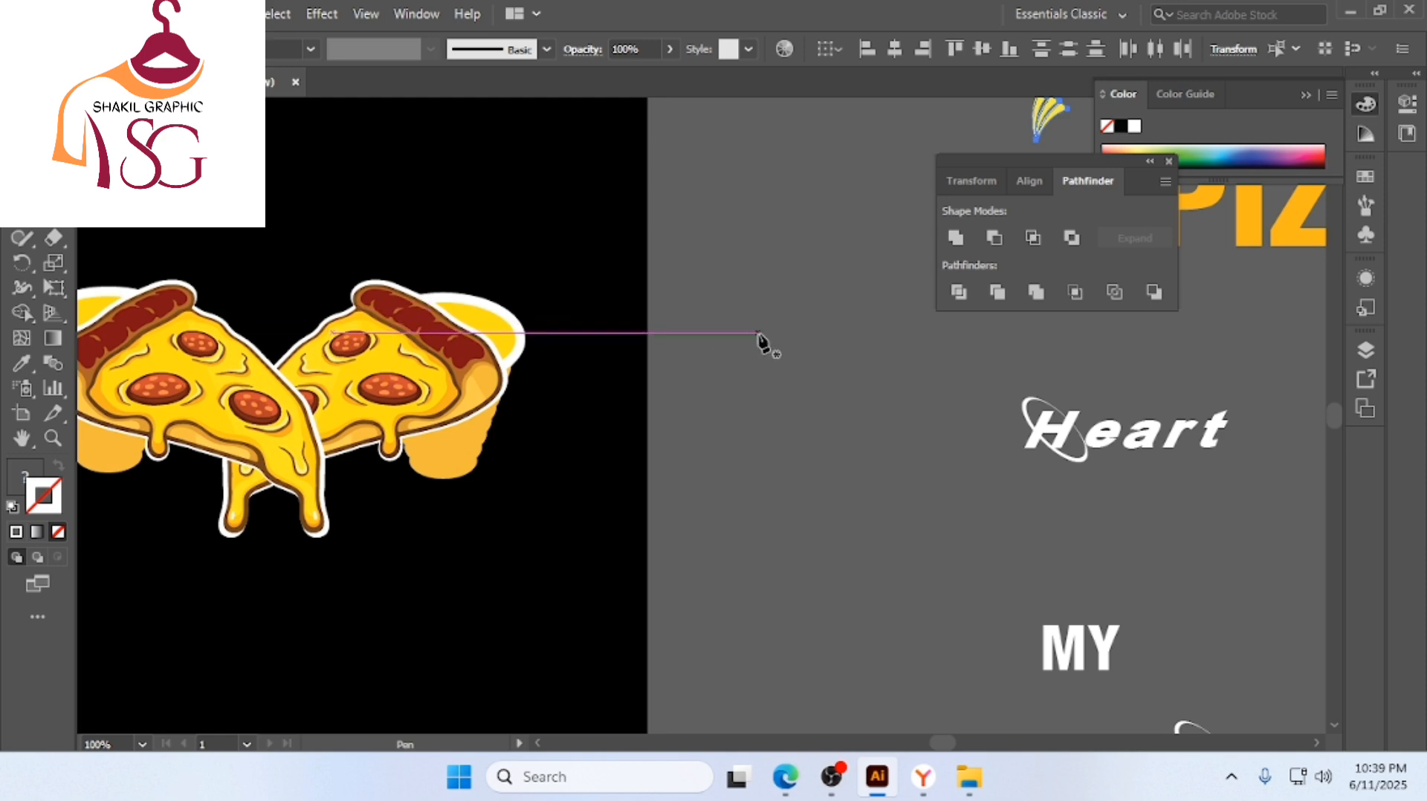
click(731, 344)
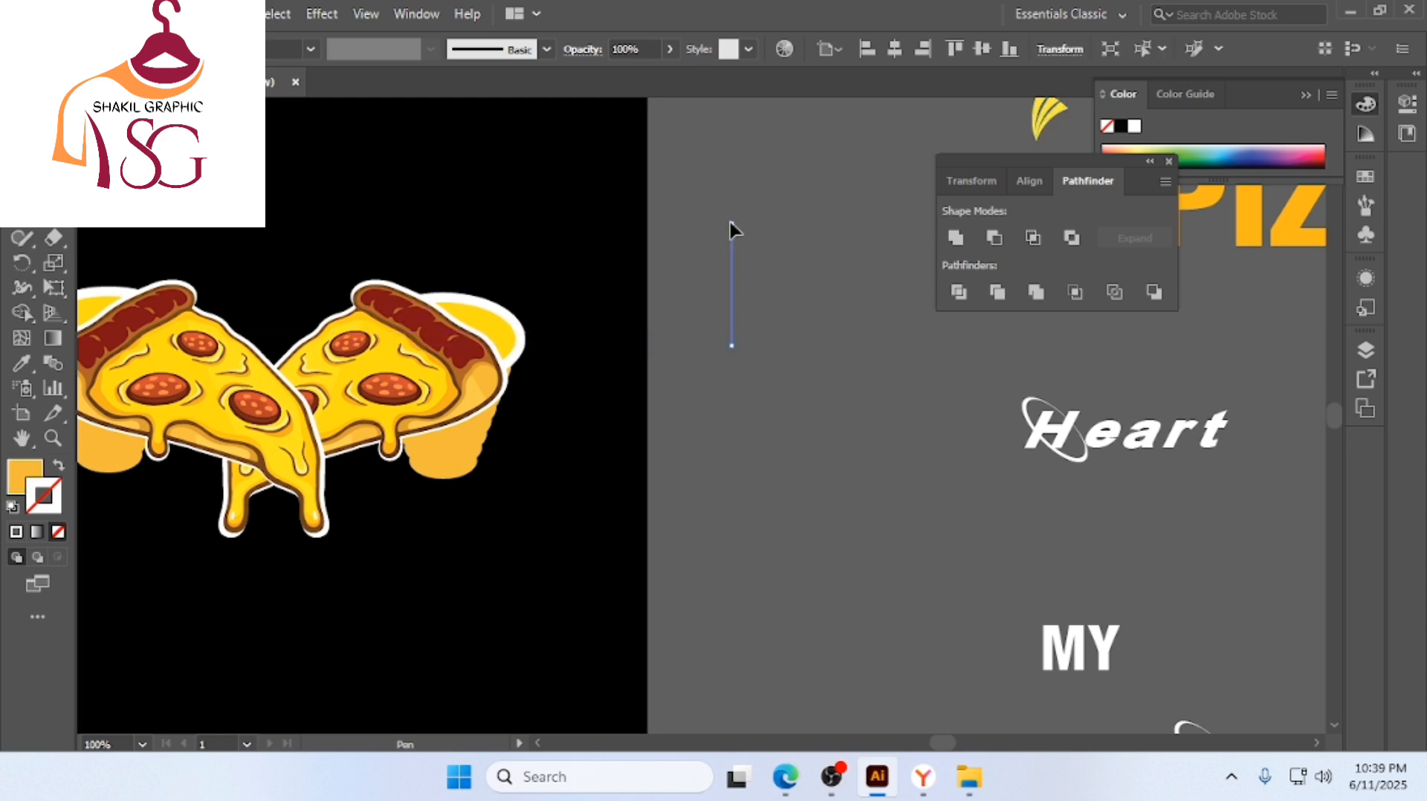
click(731, 223)
click(752, 339)
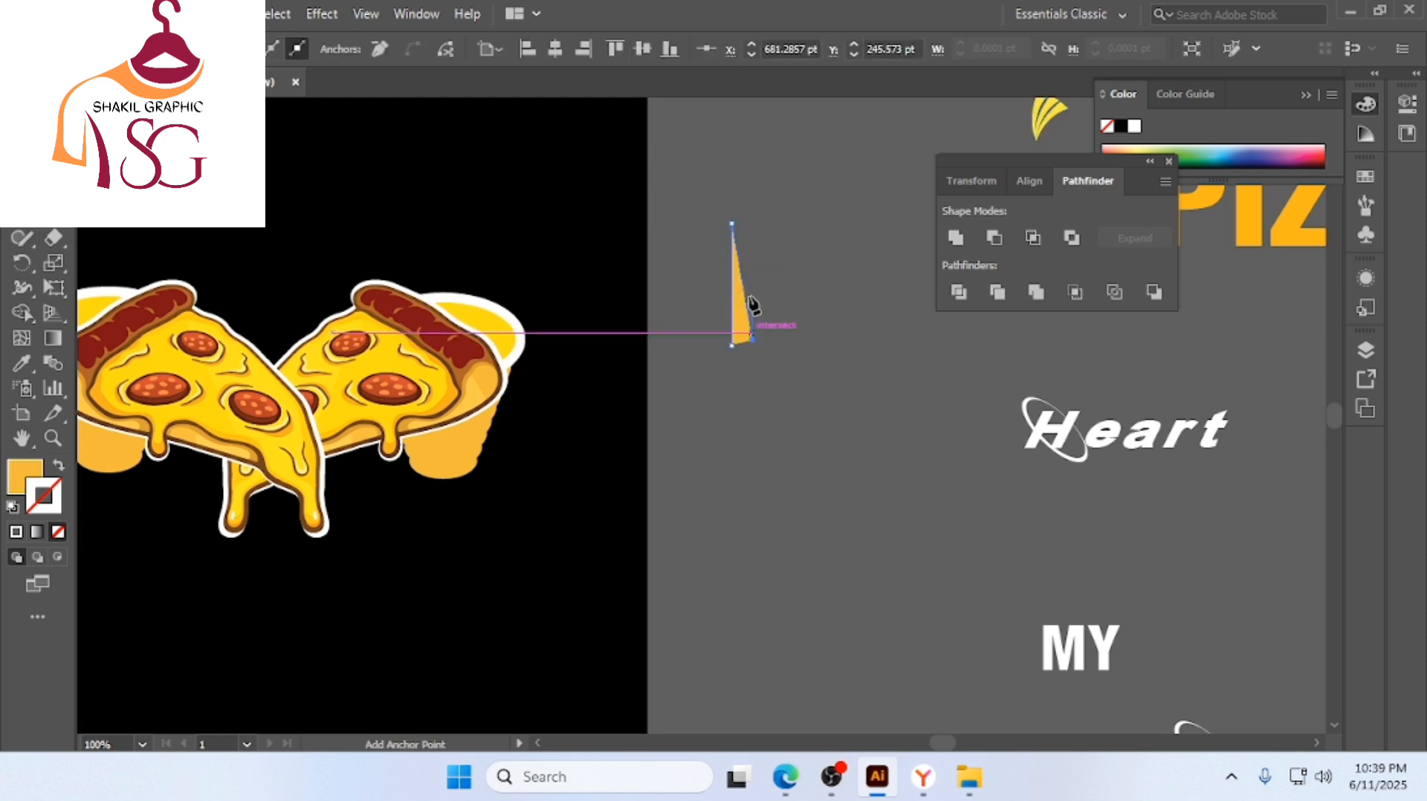
click(757, 229)
click(773, 342)
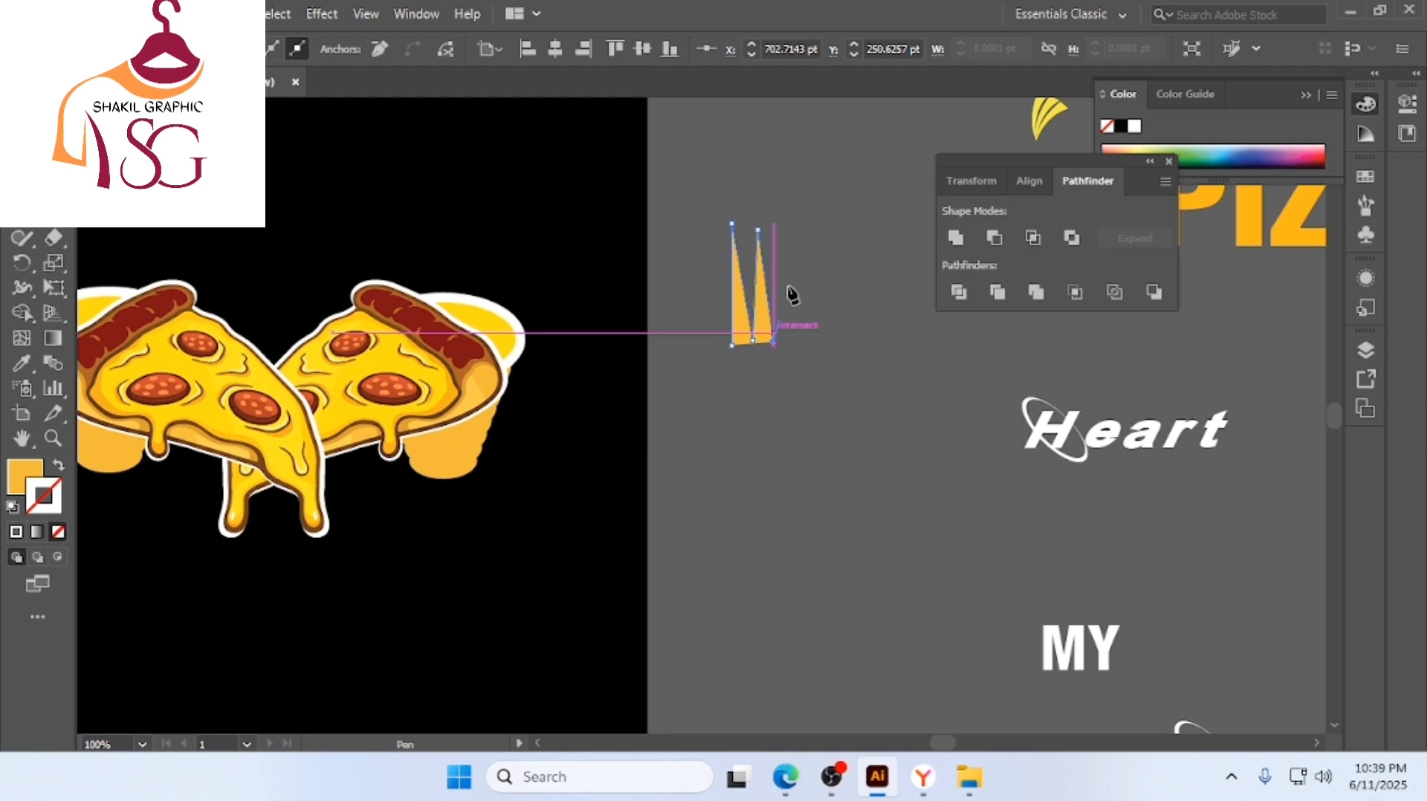
click(801, 223)
click(793, 342)
click(841, 223)
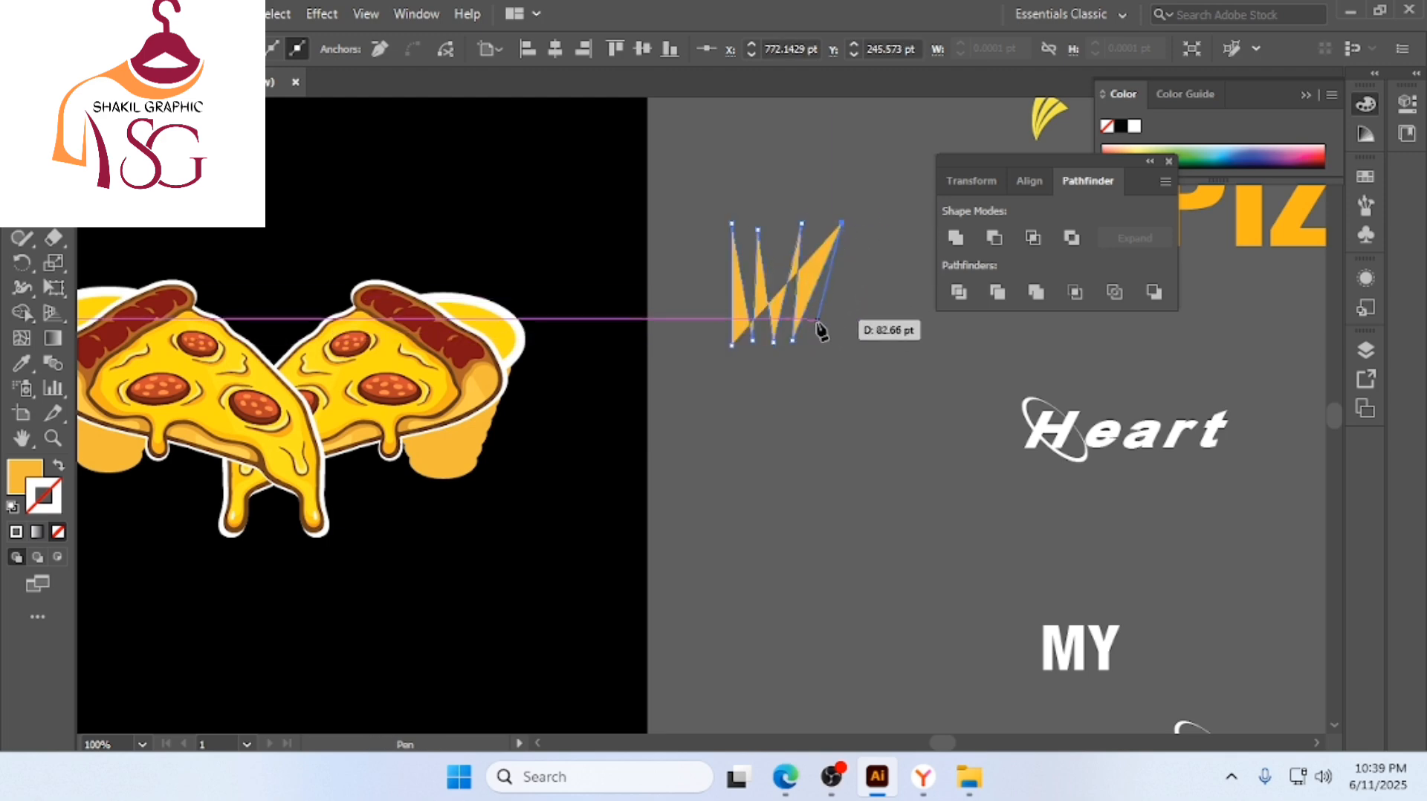
click(816, 339)
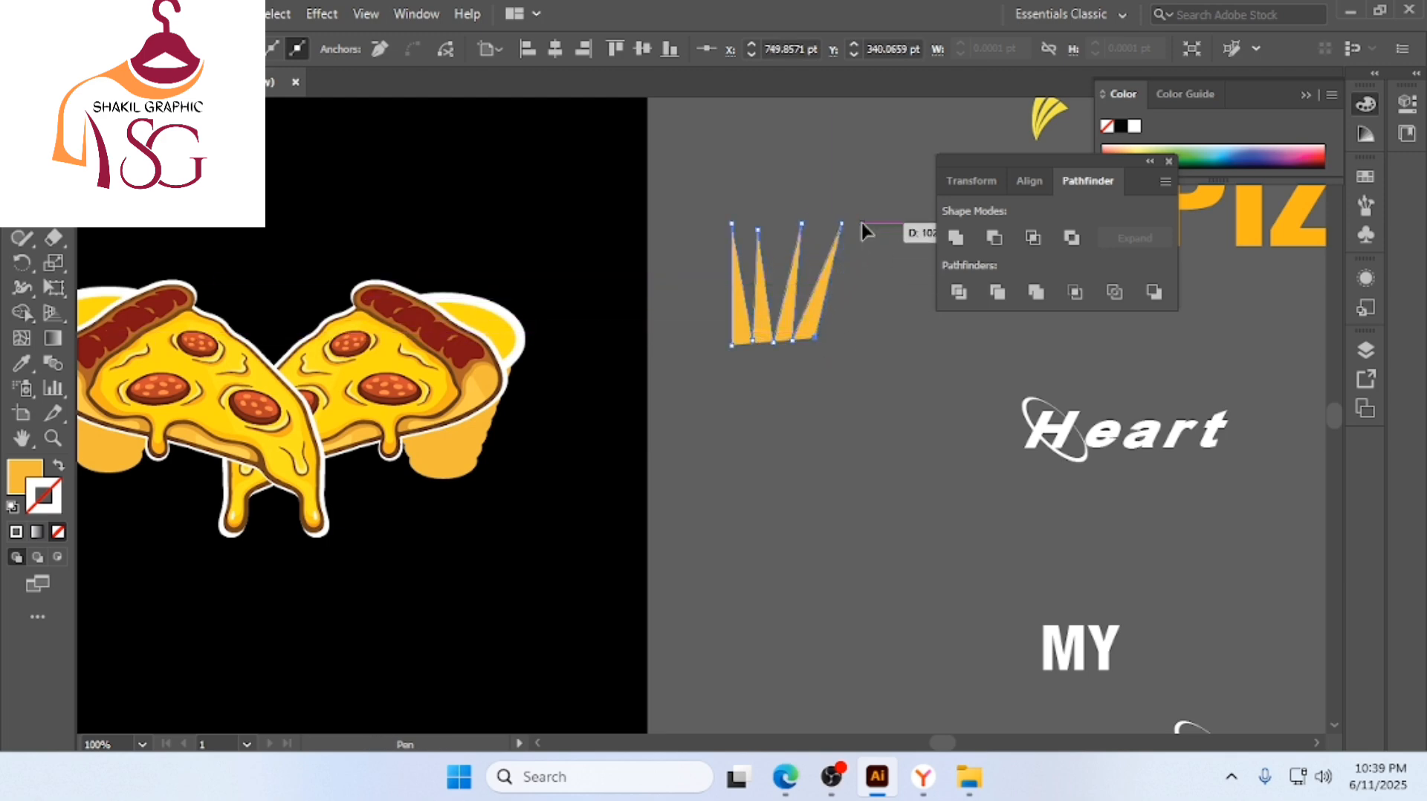
Extend the zigzag path with two more slanted spikes, redoing the last base point closer in, and deselect the shape
click(862, 222)
click(834, 342)
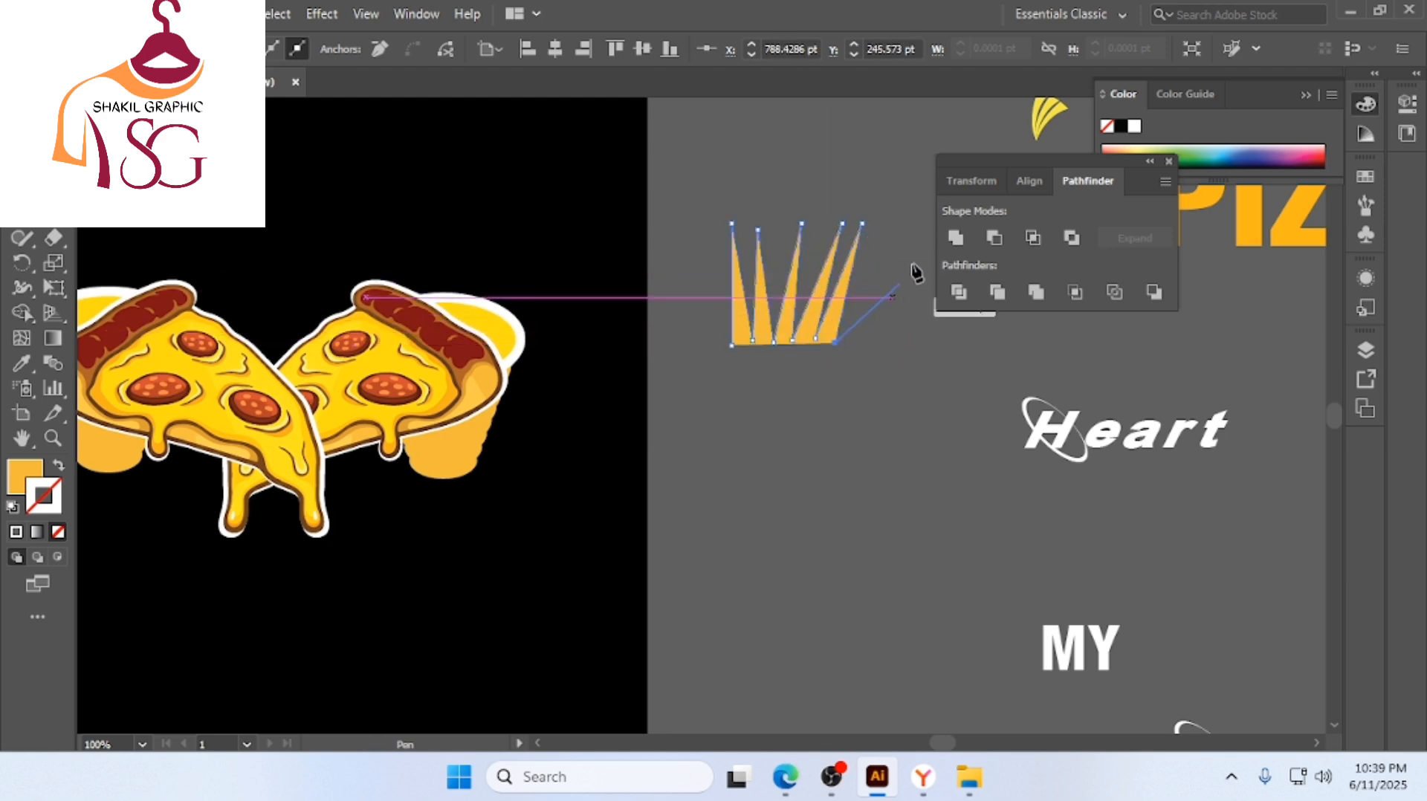
click(895, 231)
click(884, 337)
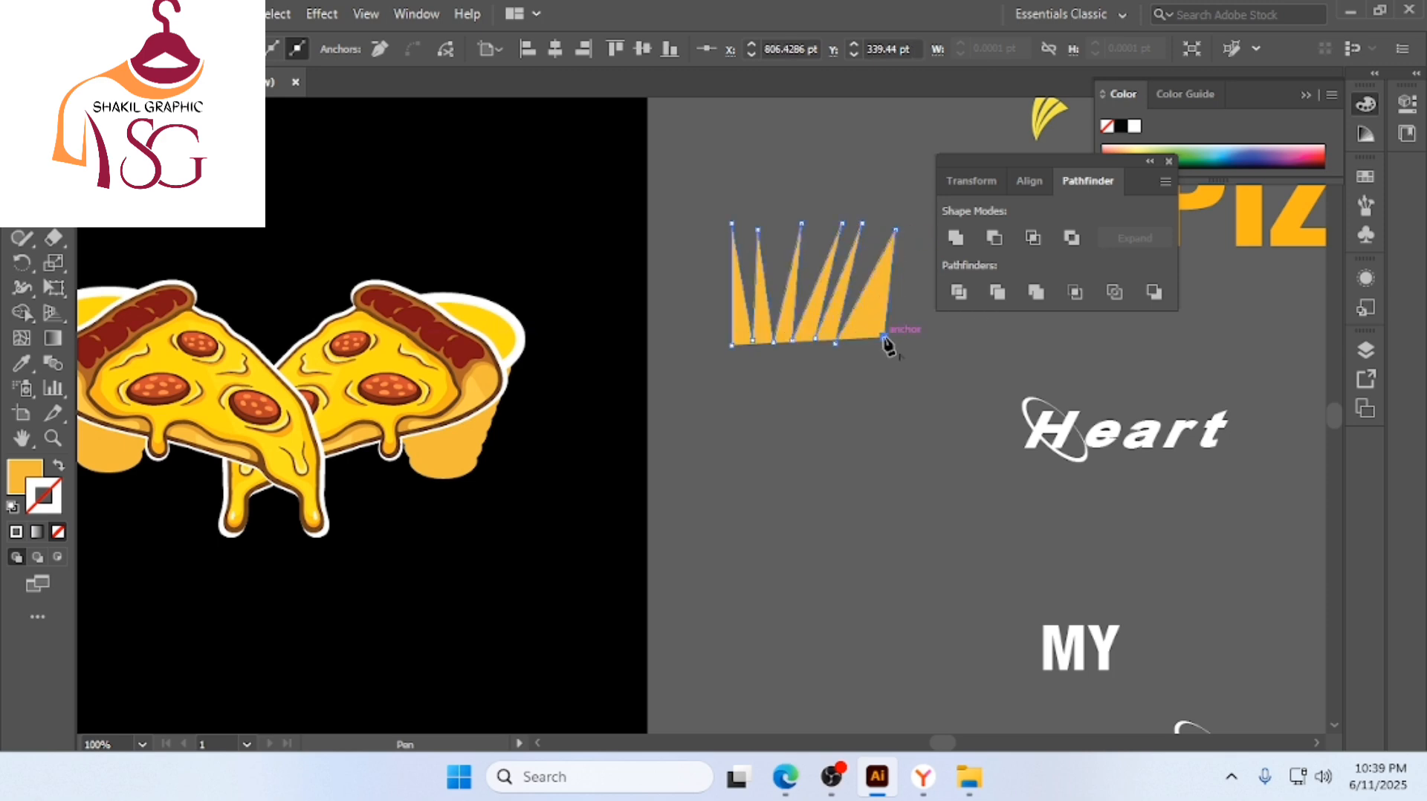
key(ctrl+z)
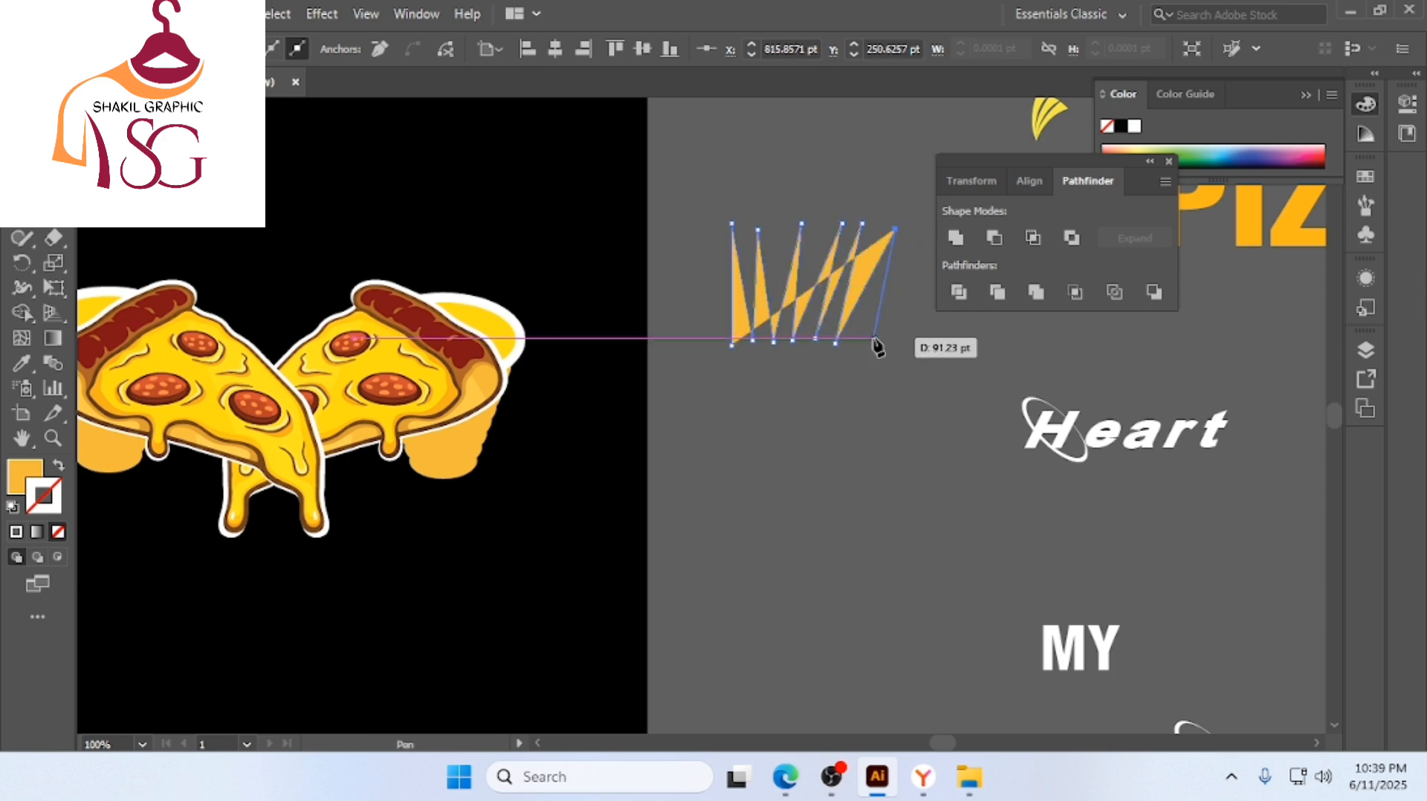
click(877, 343)
key(v)
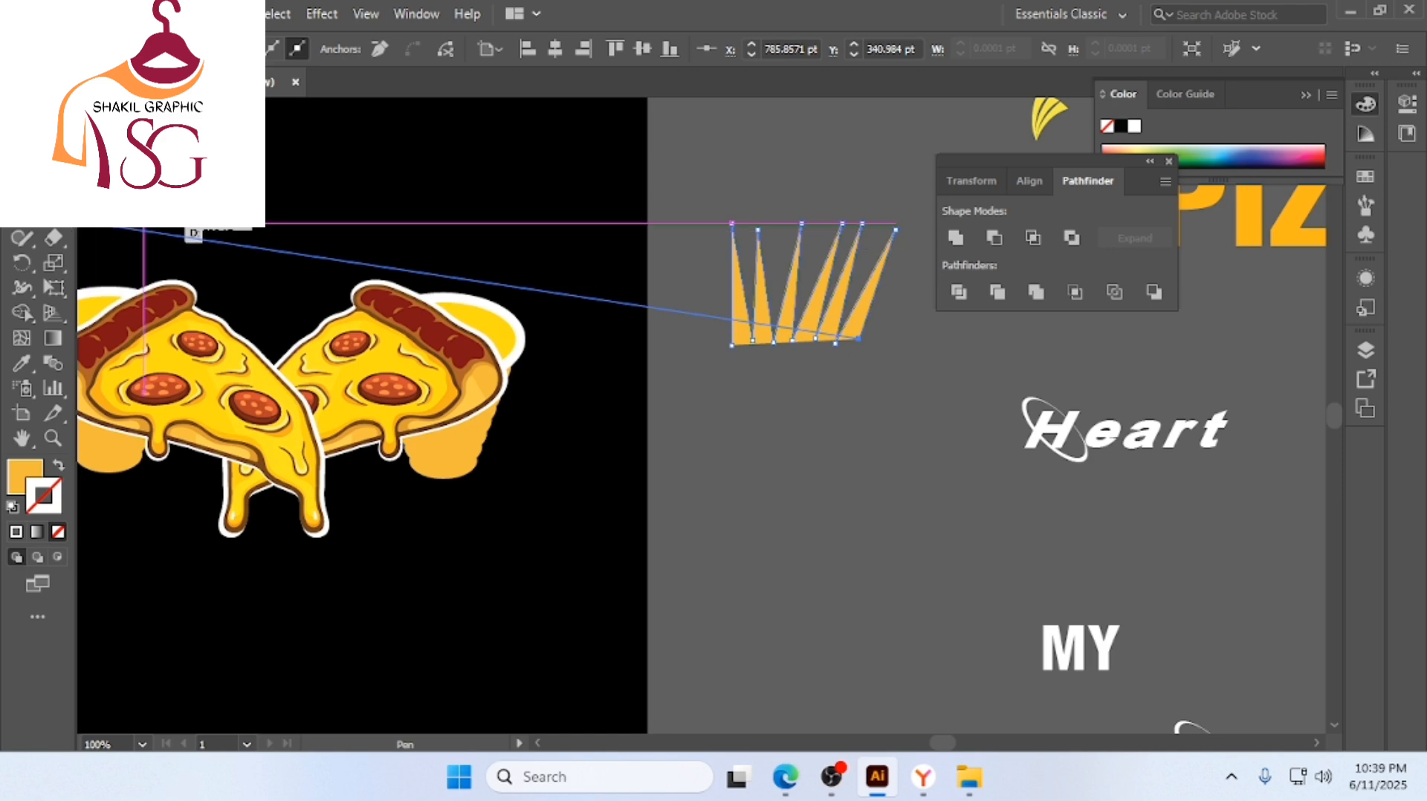
click(885, 401)
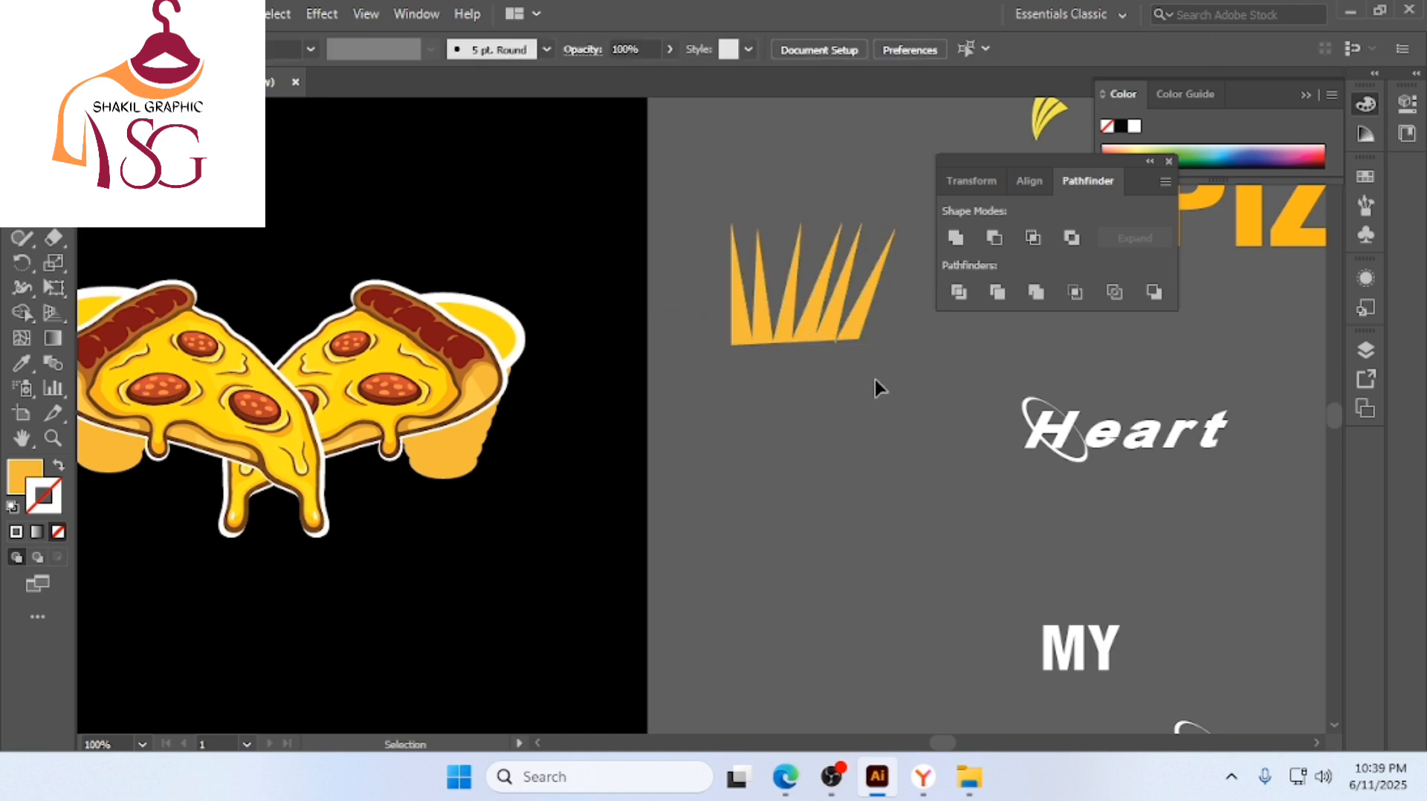
Move the six-spike shape onto the artboard over the opening of the right-hand cup
click(823, 336)
scroll(822, 334, down, 1)
drag(823, 336, 616, 321)
scroll(615, 319, left, 2)
scroll(624, 323, up, 2)
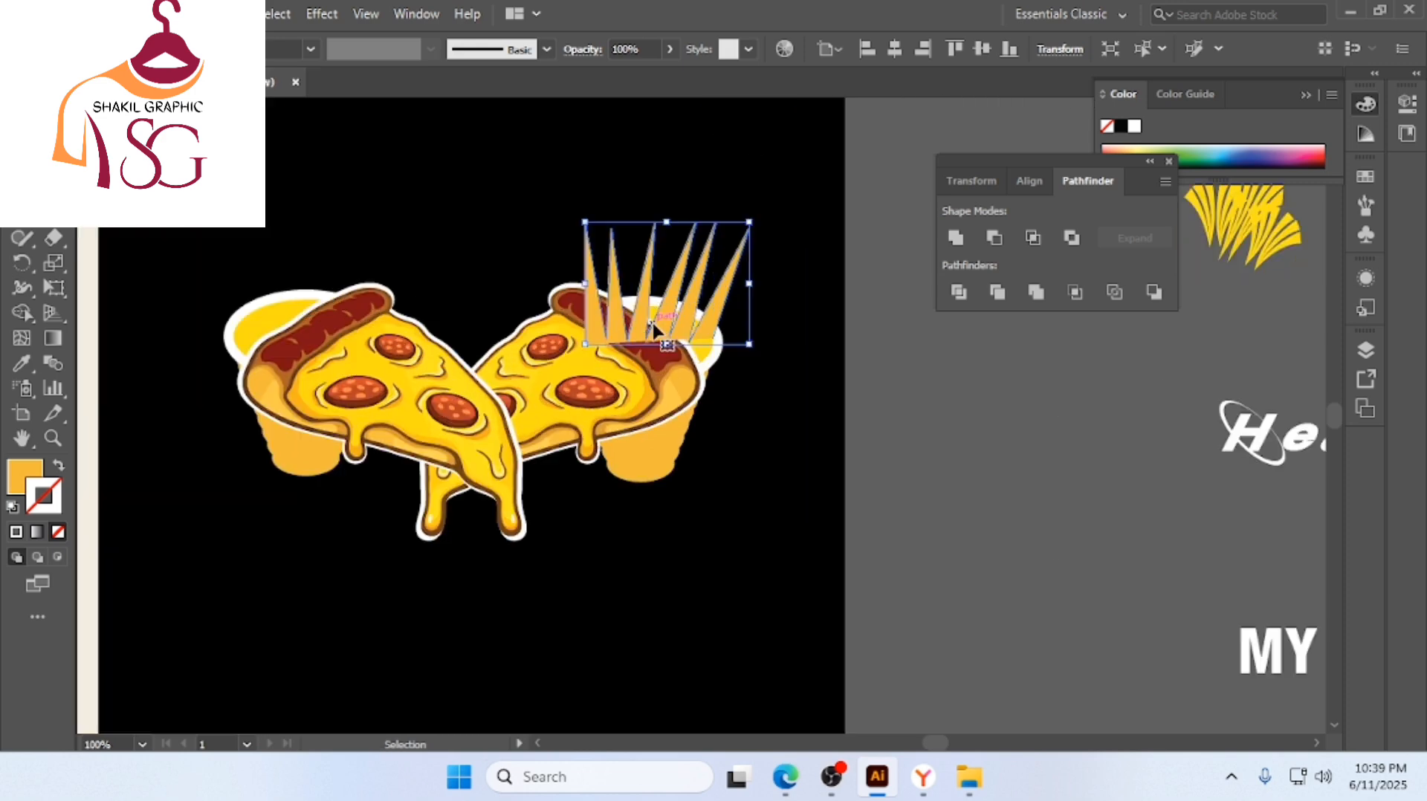
scroll(653, 338, up, 1)
Bring the crossed pizza slices to the front so they overlap the base of the spikes, and deselect them
click(668, 418)
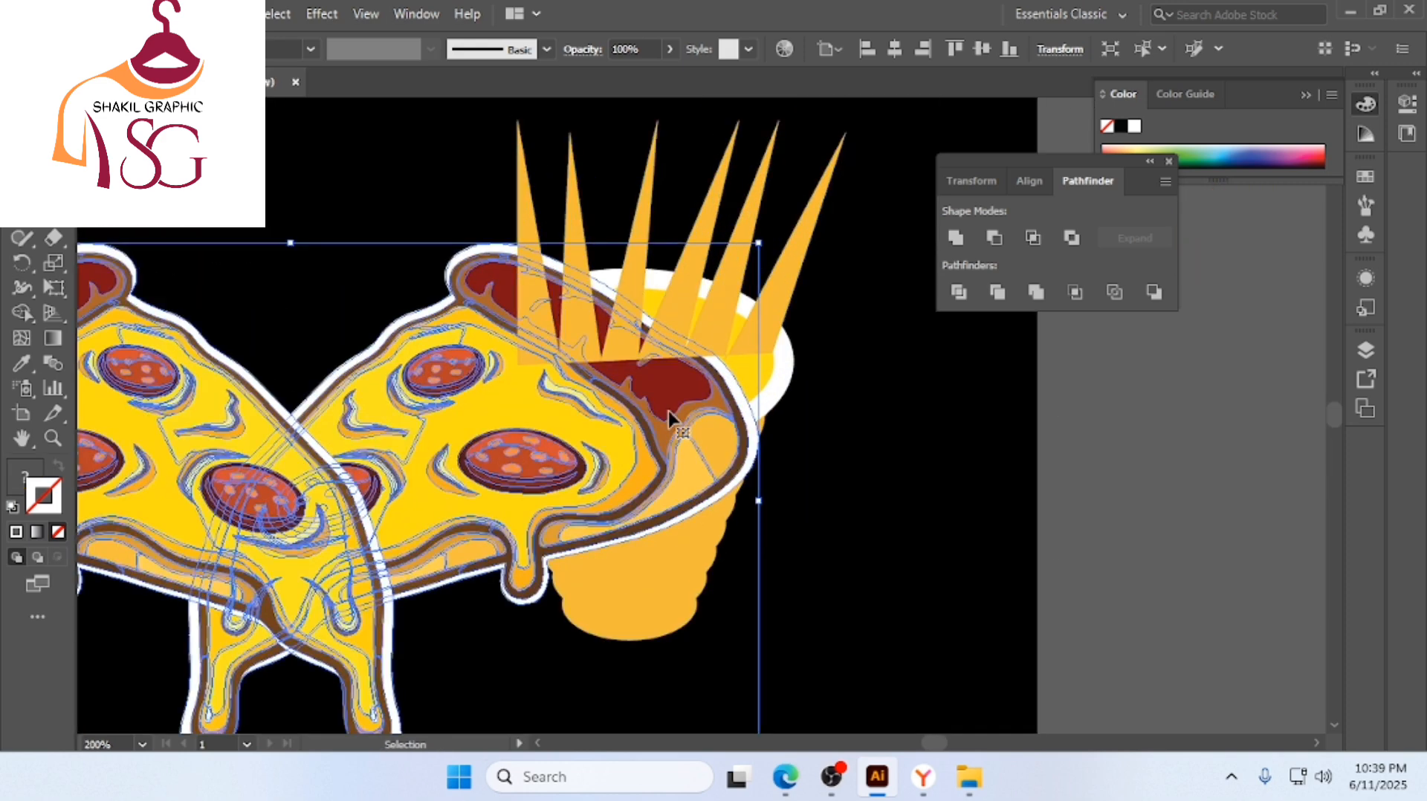
right_click(669, 418)
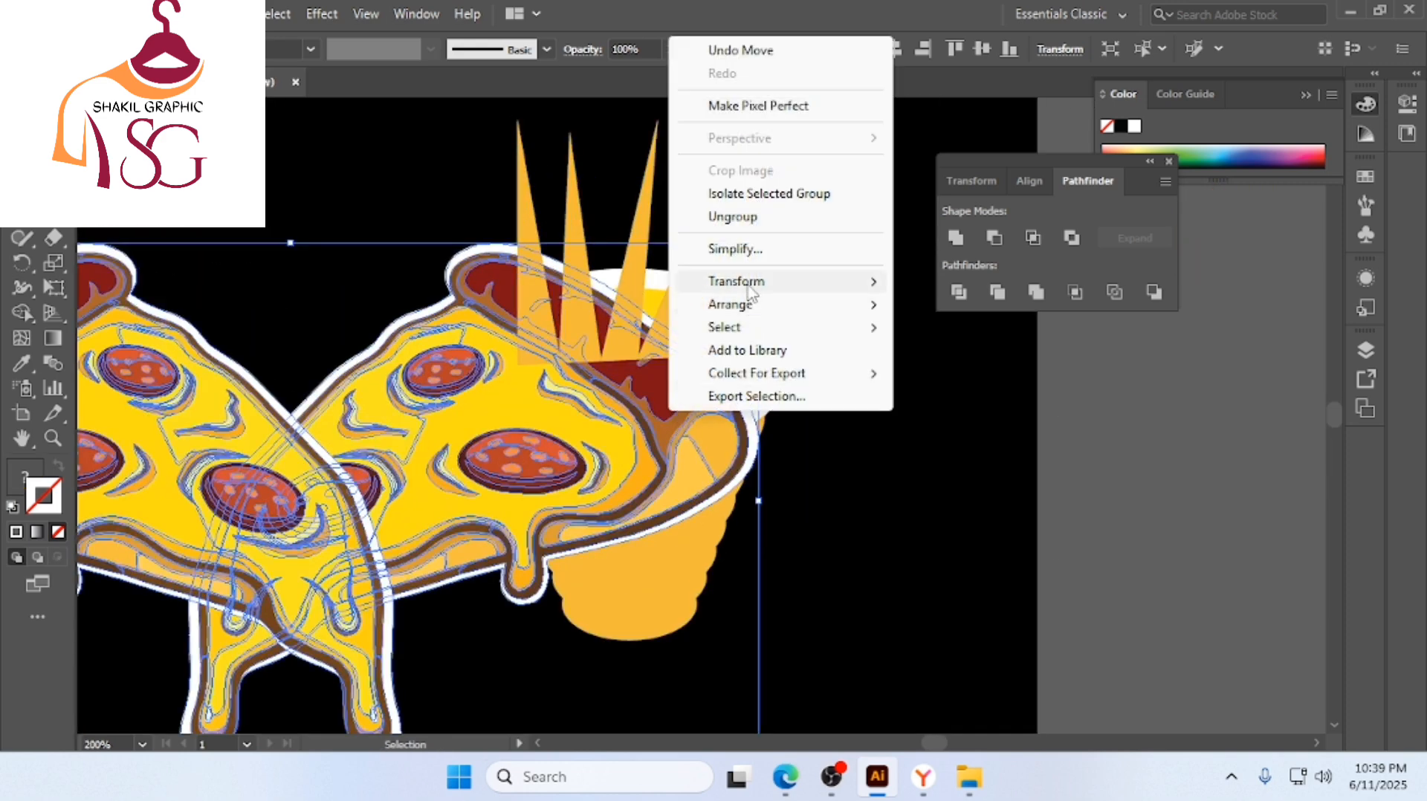
mouse_move(780, 304)
click(966, 327)
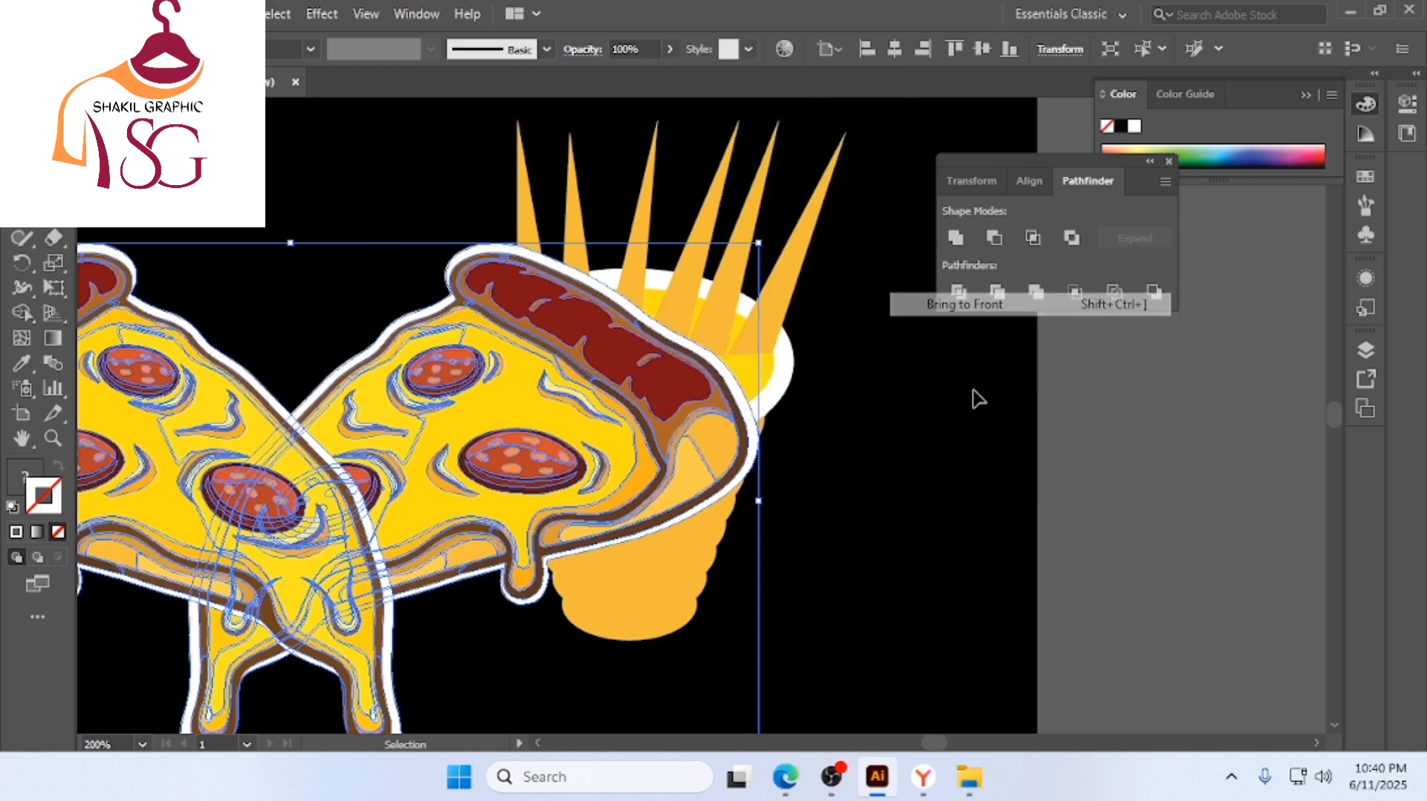
click(974, 398)
Lower the spikes slightly so they sit deeper in the right-hand cup, and deselect them
click(784, 306)
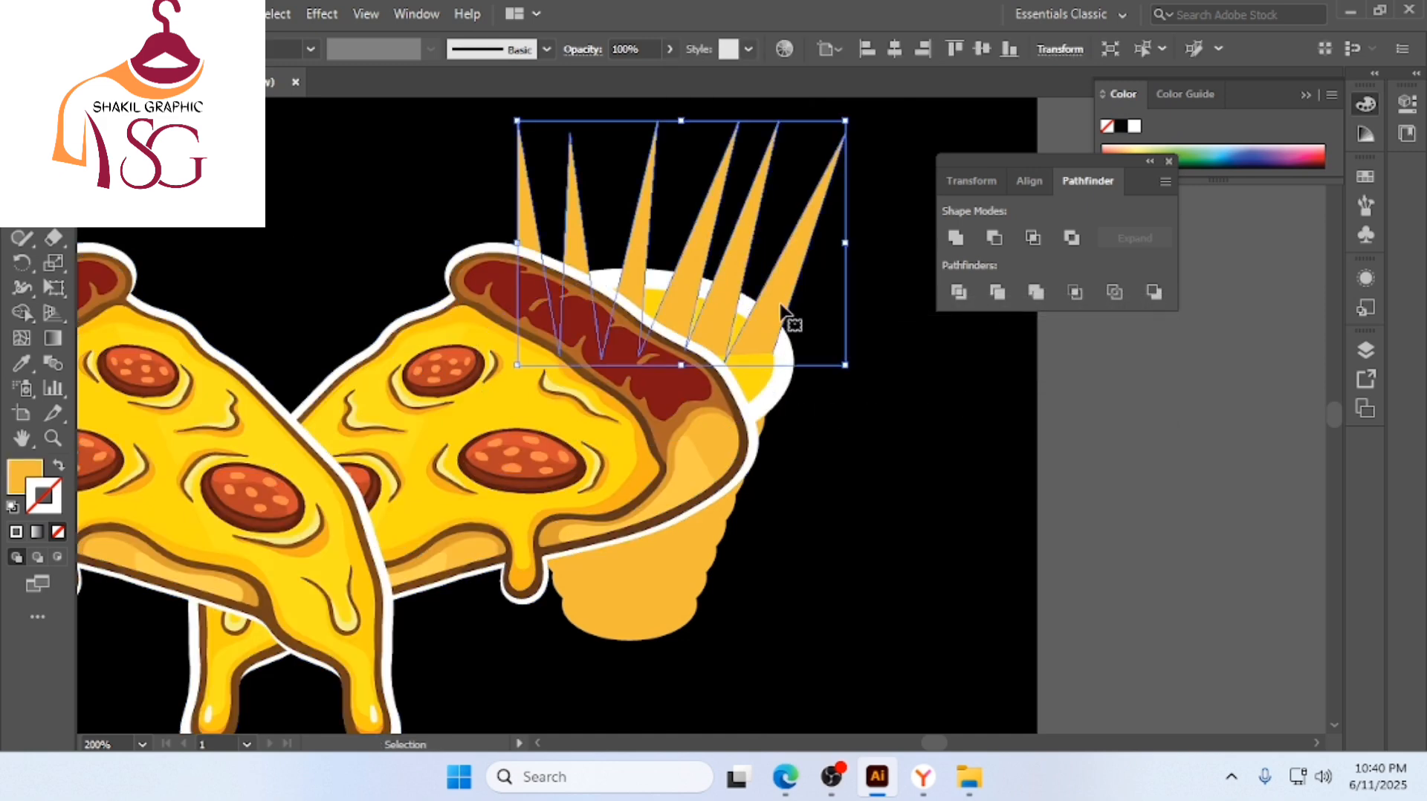
drag(782, 311, 756, 370)
click(895, 449)
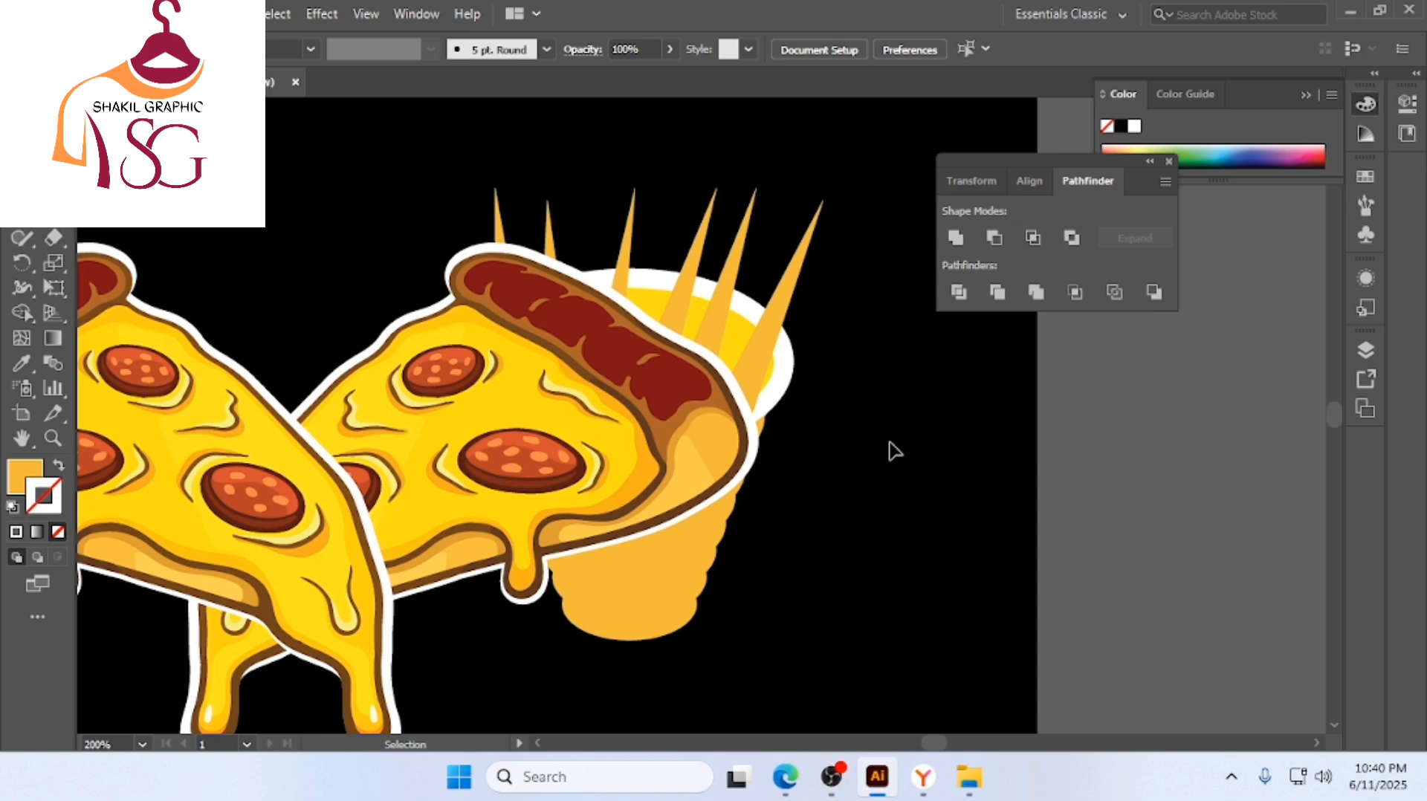
Narrow the right-hand spikes from their inner side and stretch them slightly taller
click(735, 308)
click(751, 229)
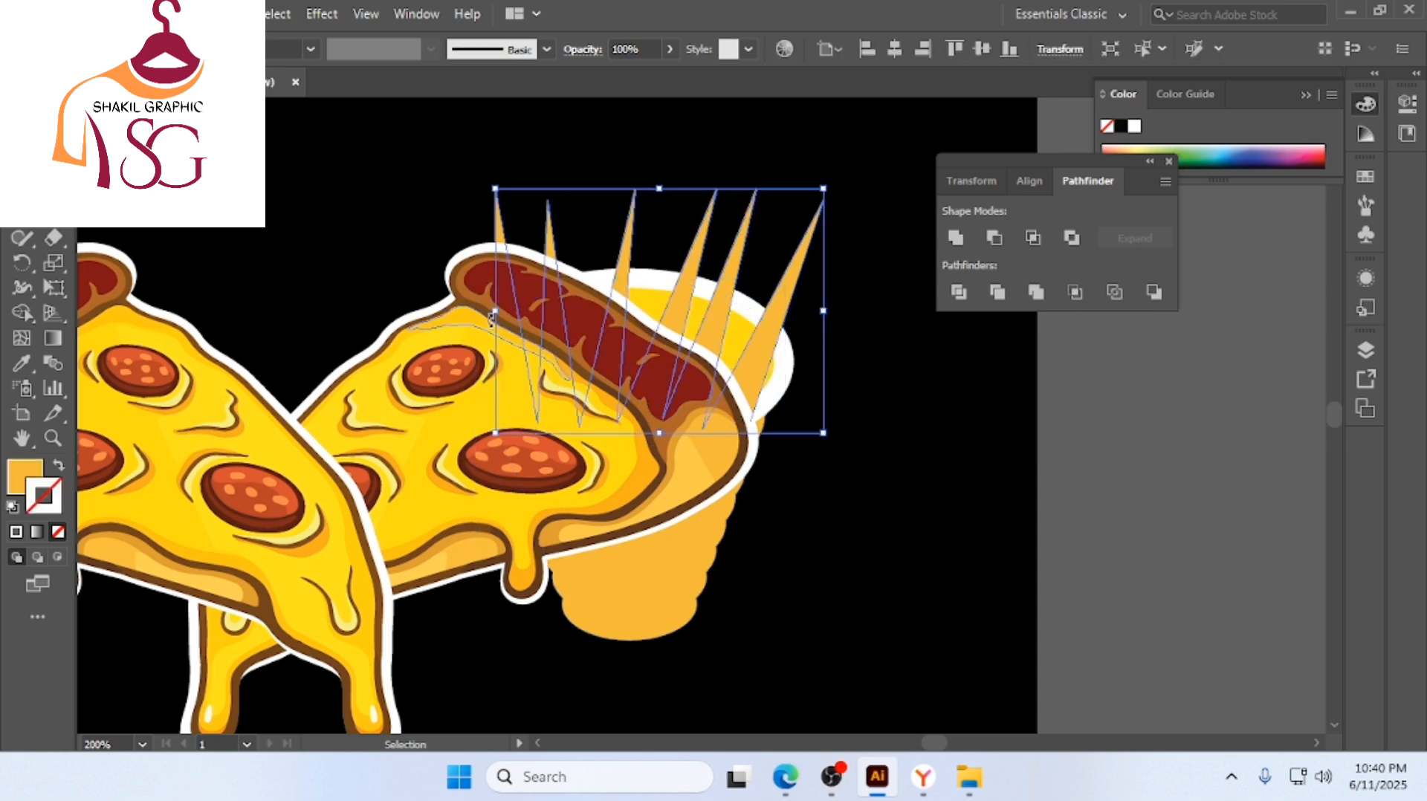
drag(491, 318, 532, 310)
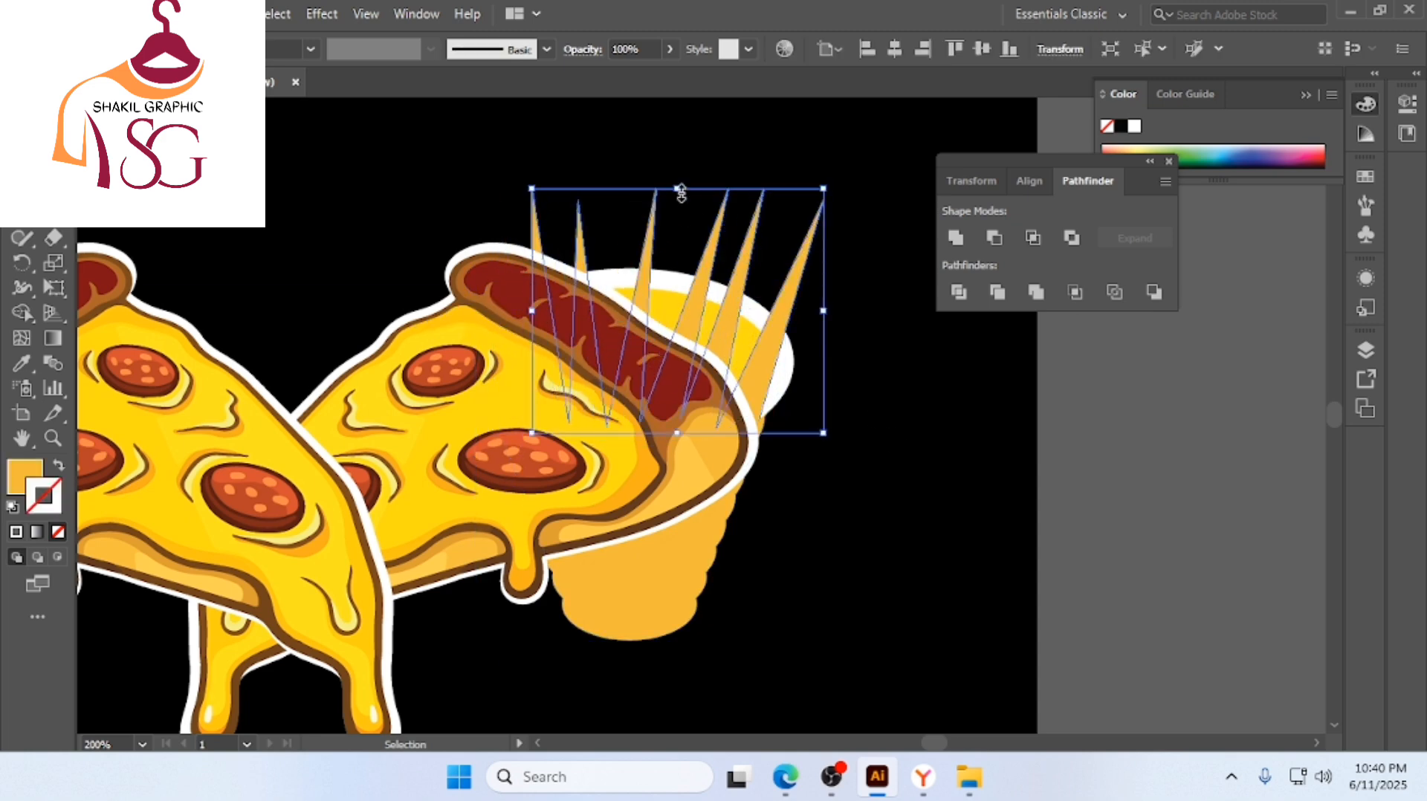
drag(681, 193, 679, 165)
click(939, 446)
Narrow the right-hand spikes slightly from their outer side to fit within the cup rim, and close the Pathfinder panel
scroll(772, 397, down, 3)
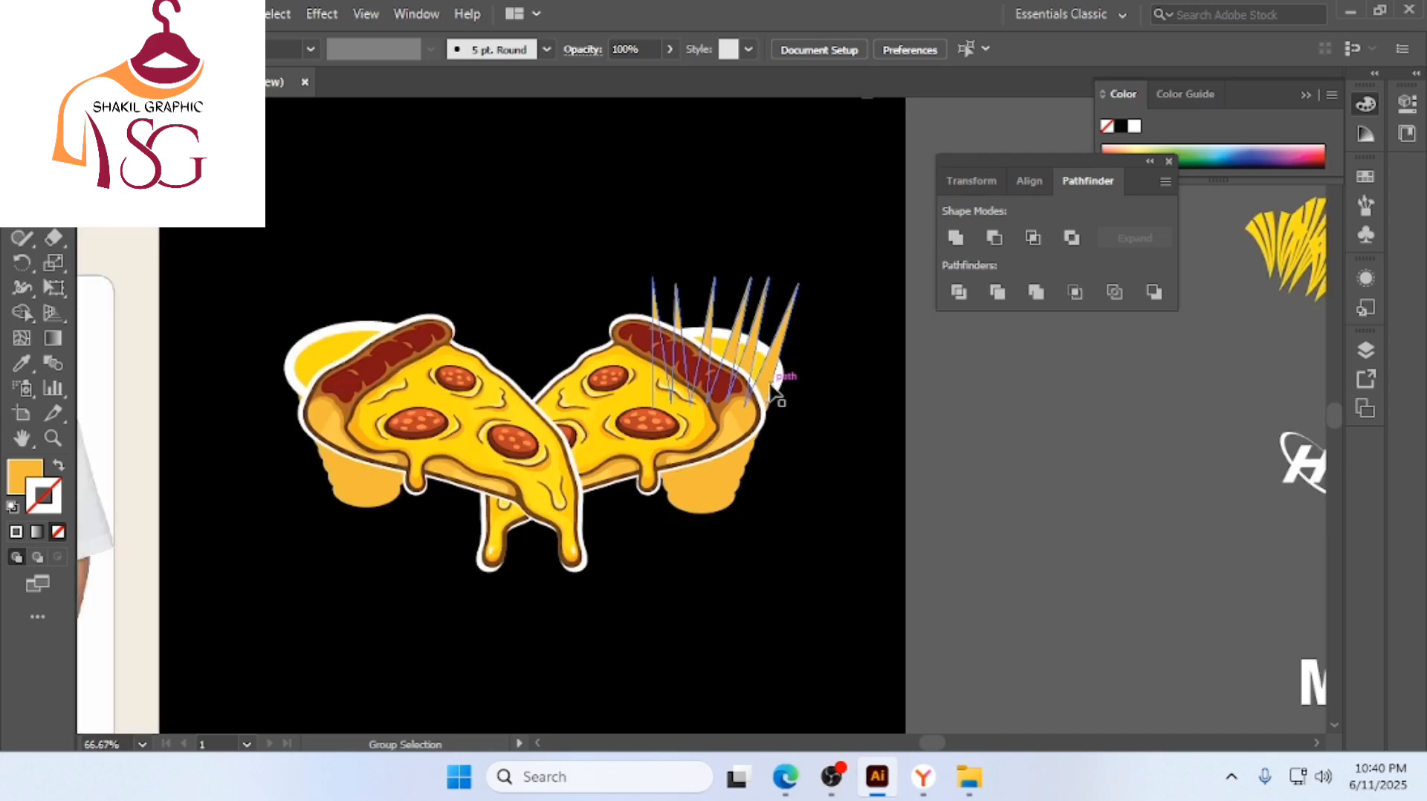
scroll(832, 412, down, 1)
scroll(736, 389, up, 4)
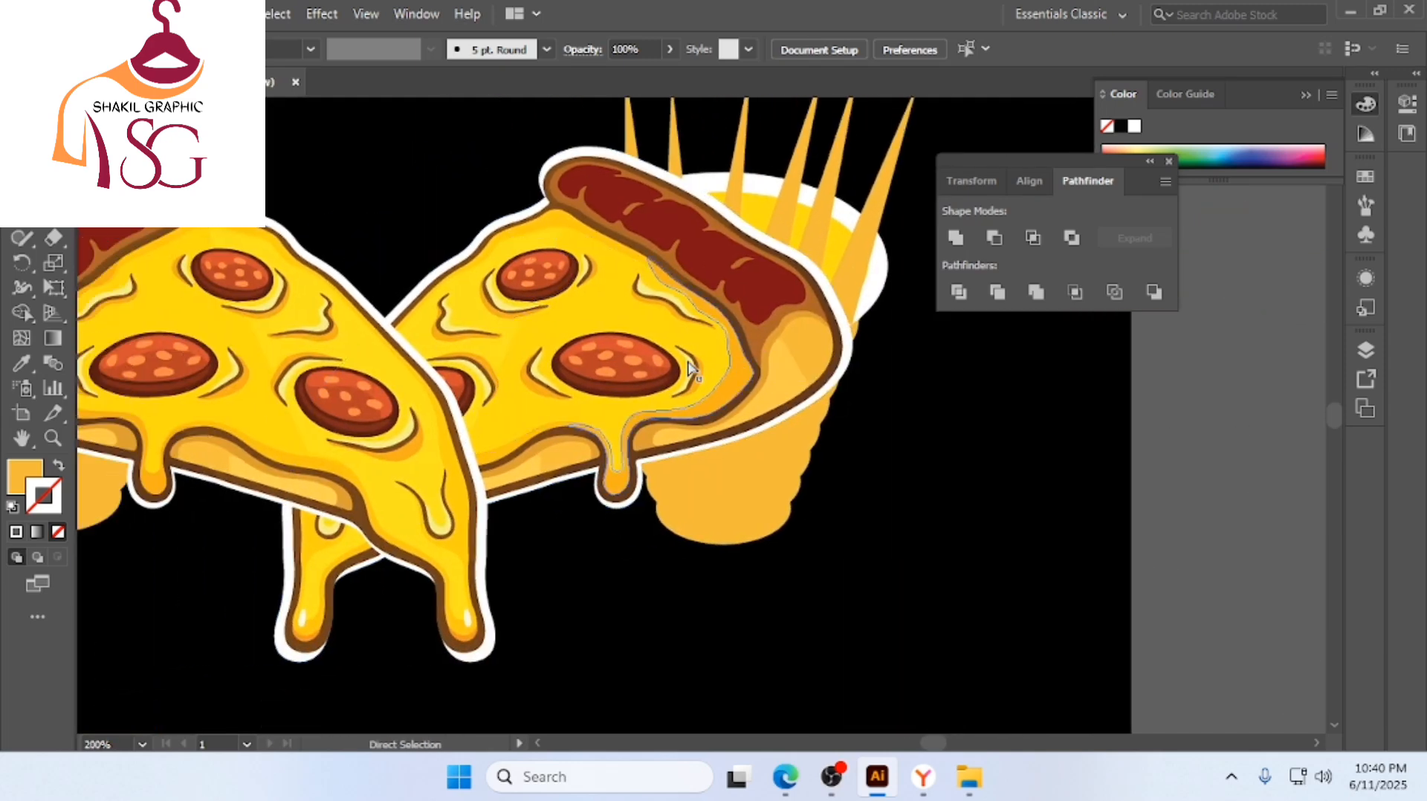
scroll(692, 370, left, 1)
click(881, 295)
scroll(919, 334, up, 5)
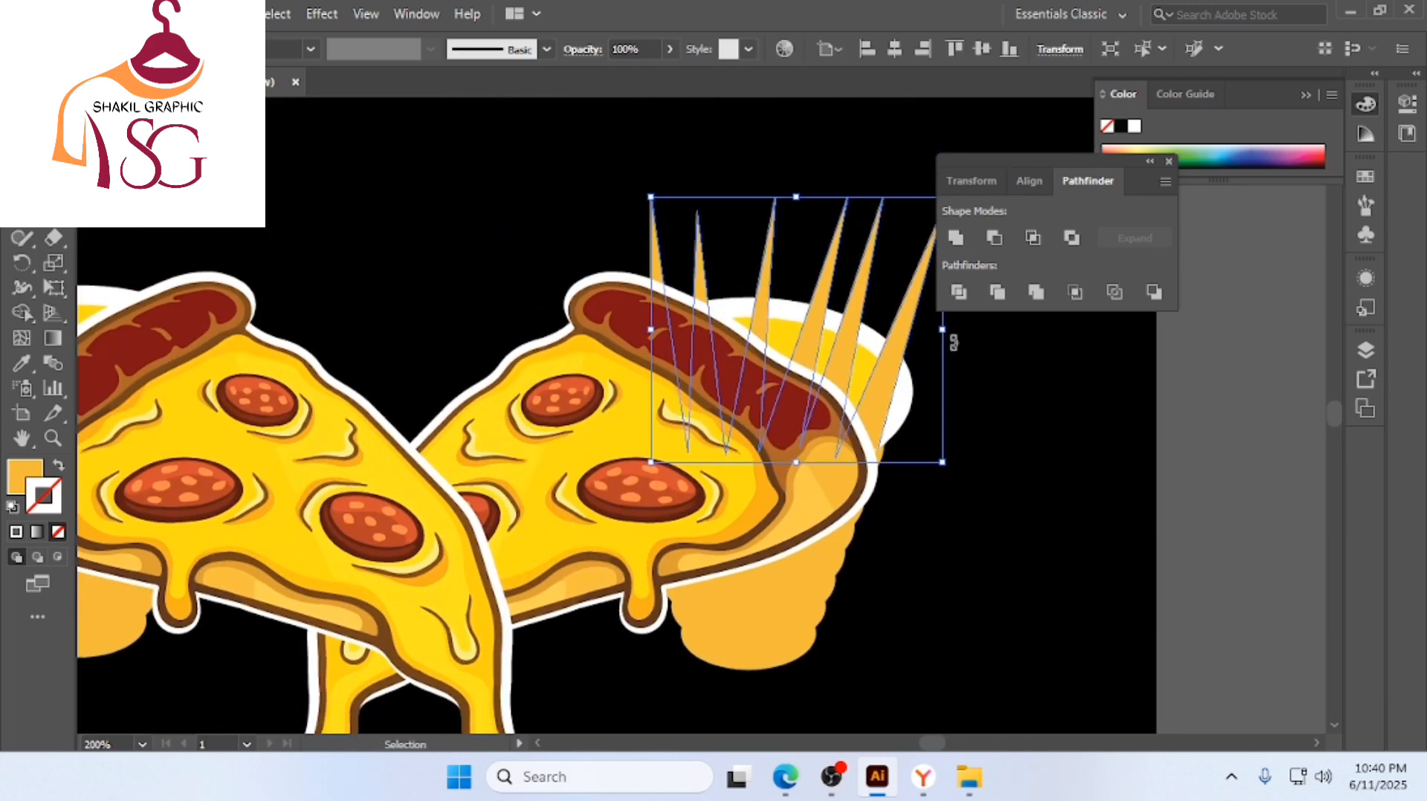
drag(946, 337, 929, 346)
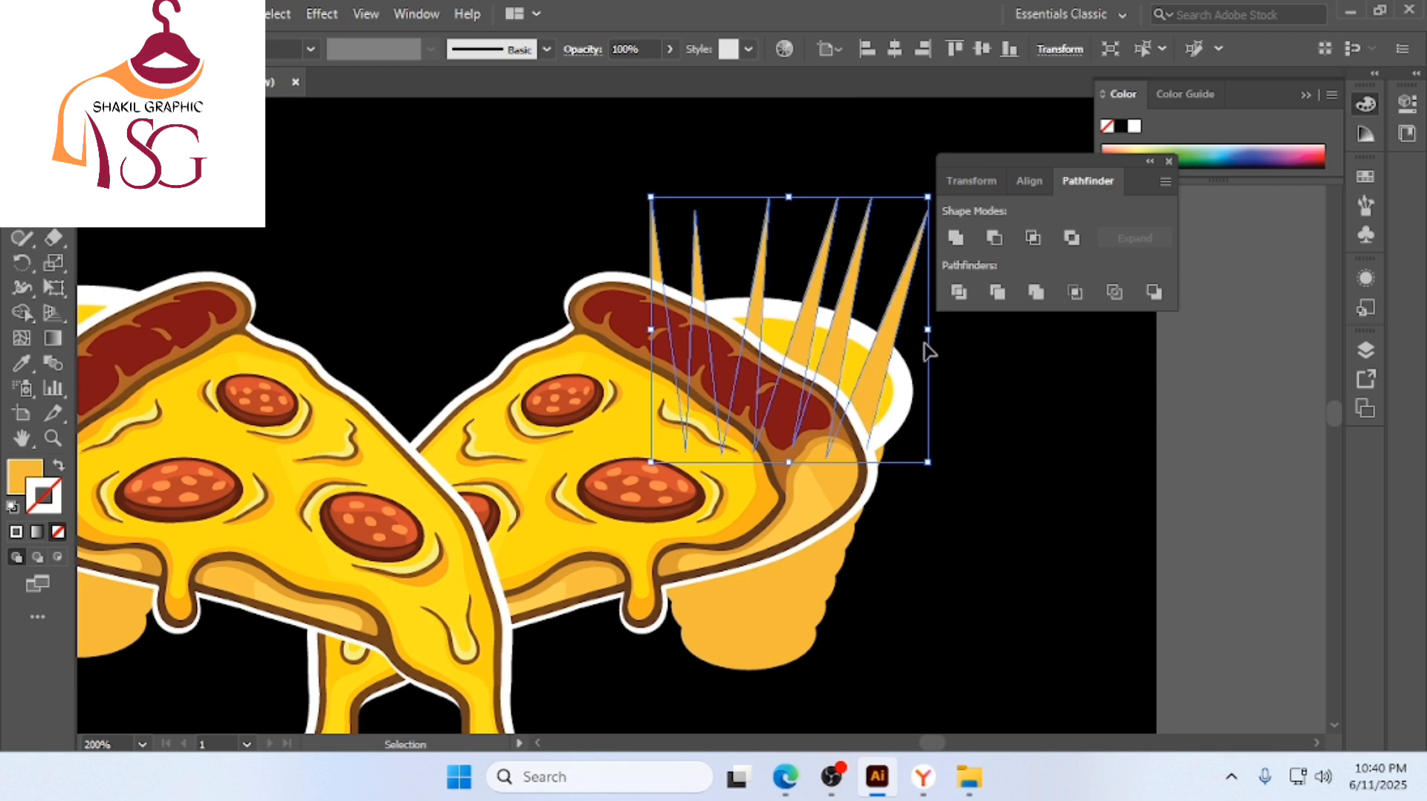
click(931, 353)
click(1169, 162)
Duplicate the spikes onto the left-hand cup and lower the copy slightly into the cup's opening
scroll(992, 394, down, 2)
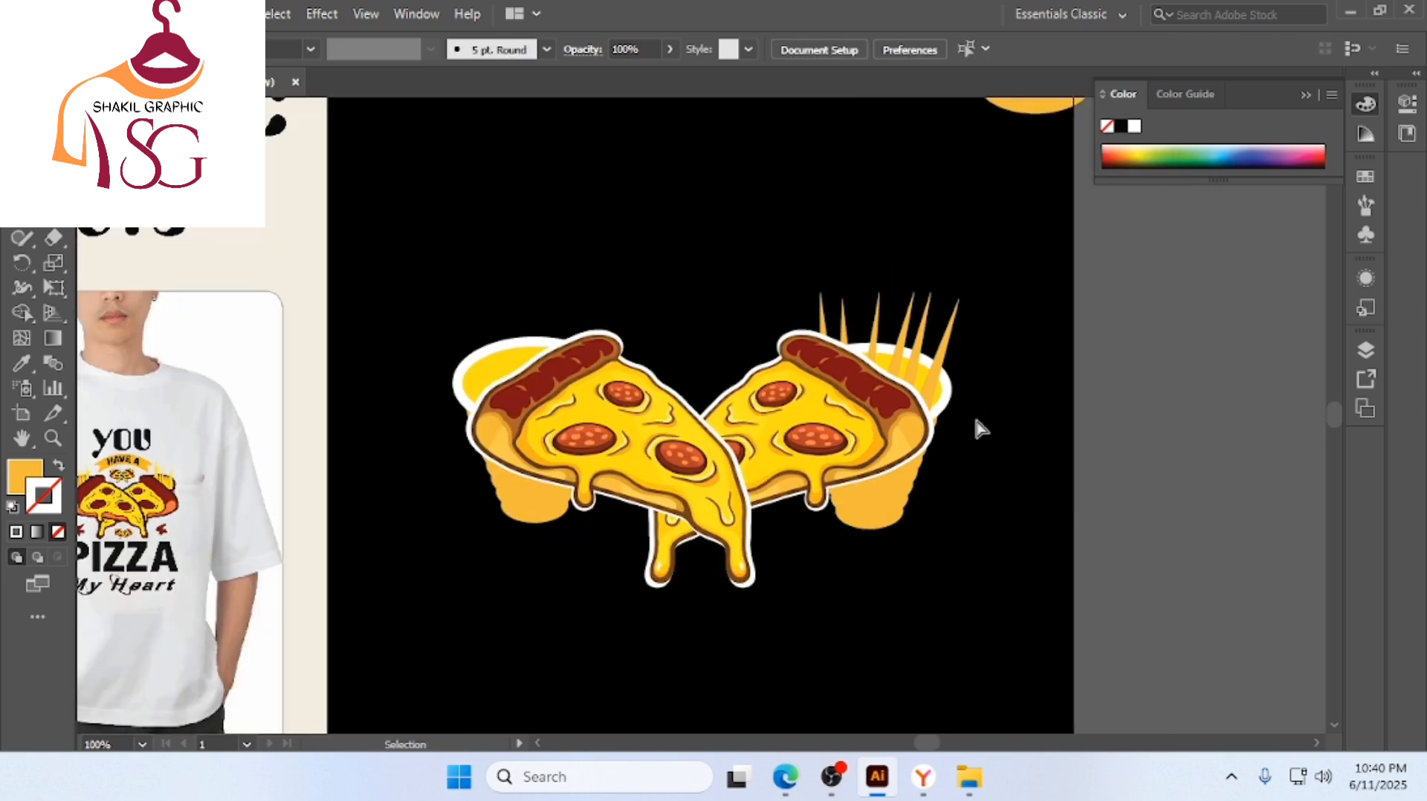
scroll(978, 416, left, 3)
scroll(991, 416, down, 2)
drag(1044, 286, 640, 287)
scroll(641, 286, up, 2)
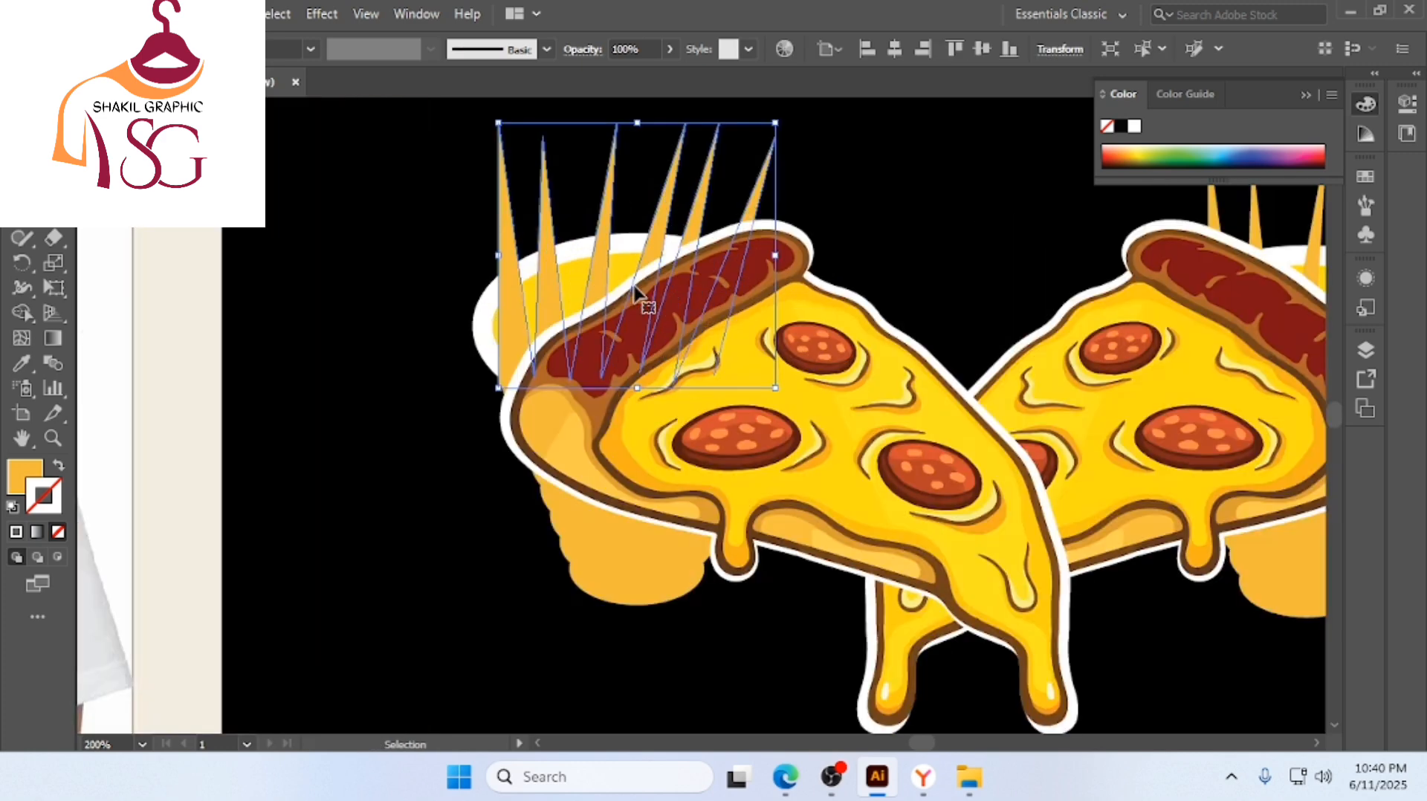
drag(514, 321, 514, 345)
Narrow the left-hand spikes slightly from their outer side to fit the cup rim, and deselect them
scroll(516, 355, up, 2)
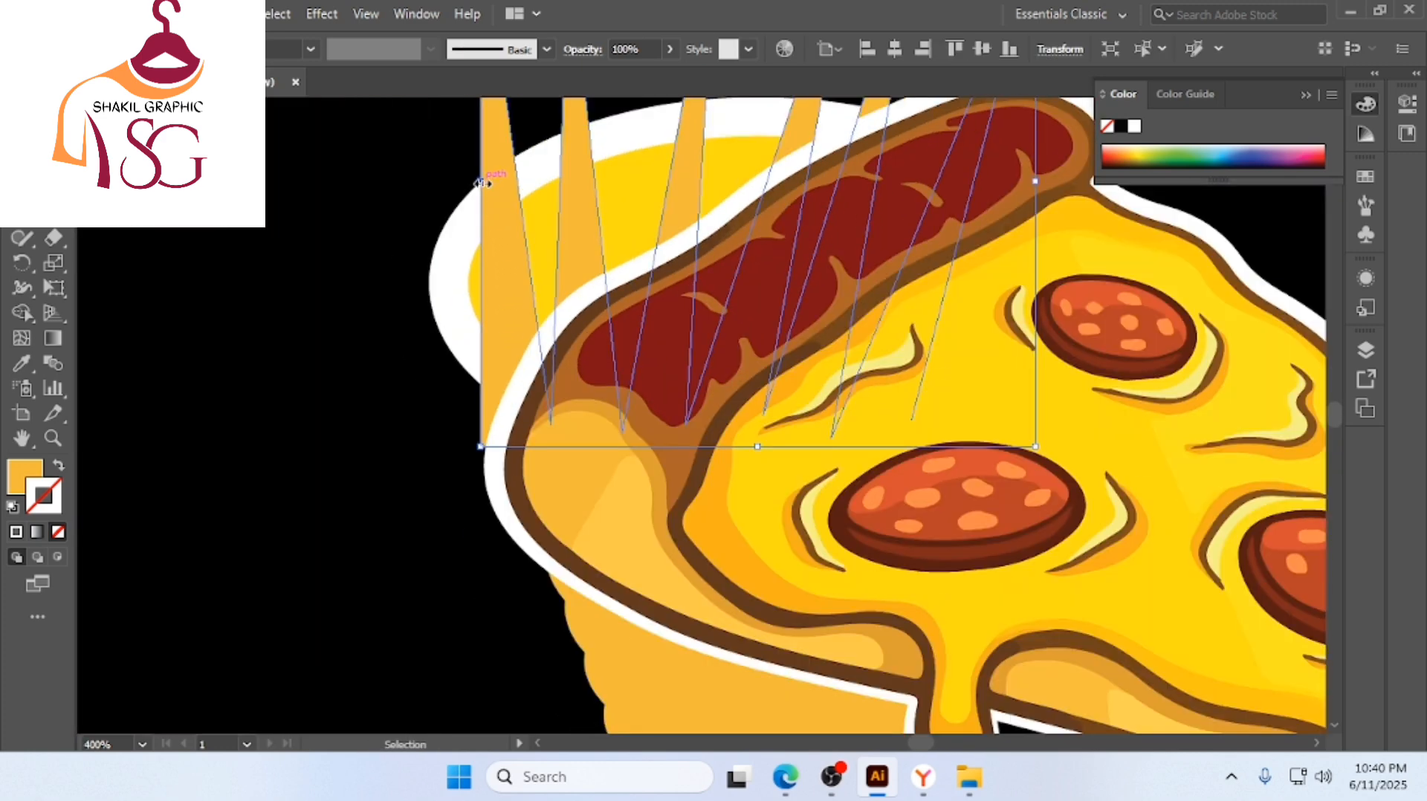
drag(481, 182, 506, 182)
click(367, 262)
scroll(739, 286, down, 1)
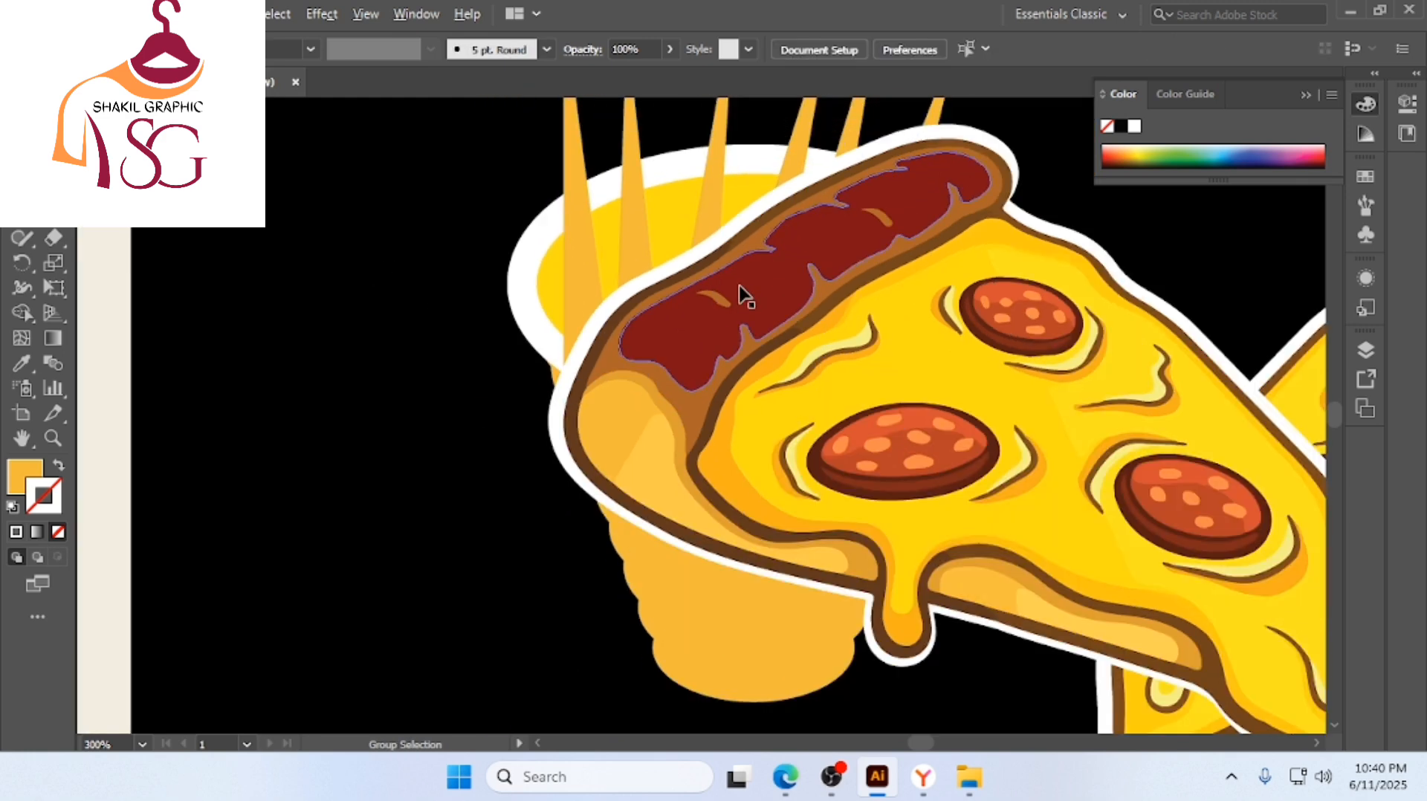
Rotate the left-hand spikes counterclockwise so they lean outward, and reposition them in the left-hand cup
scroll(740, 287, down, 2)
scroll(764, 284, right, 4)
scroll(767, 277, down, 1)
scroll(748, 195, up, 1)
scroll(749, 196, left, 1)
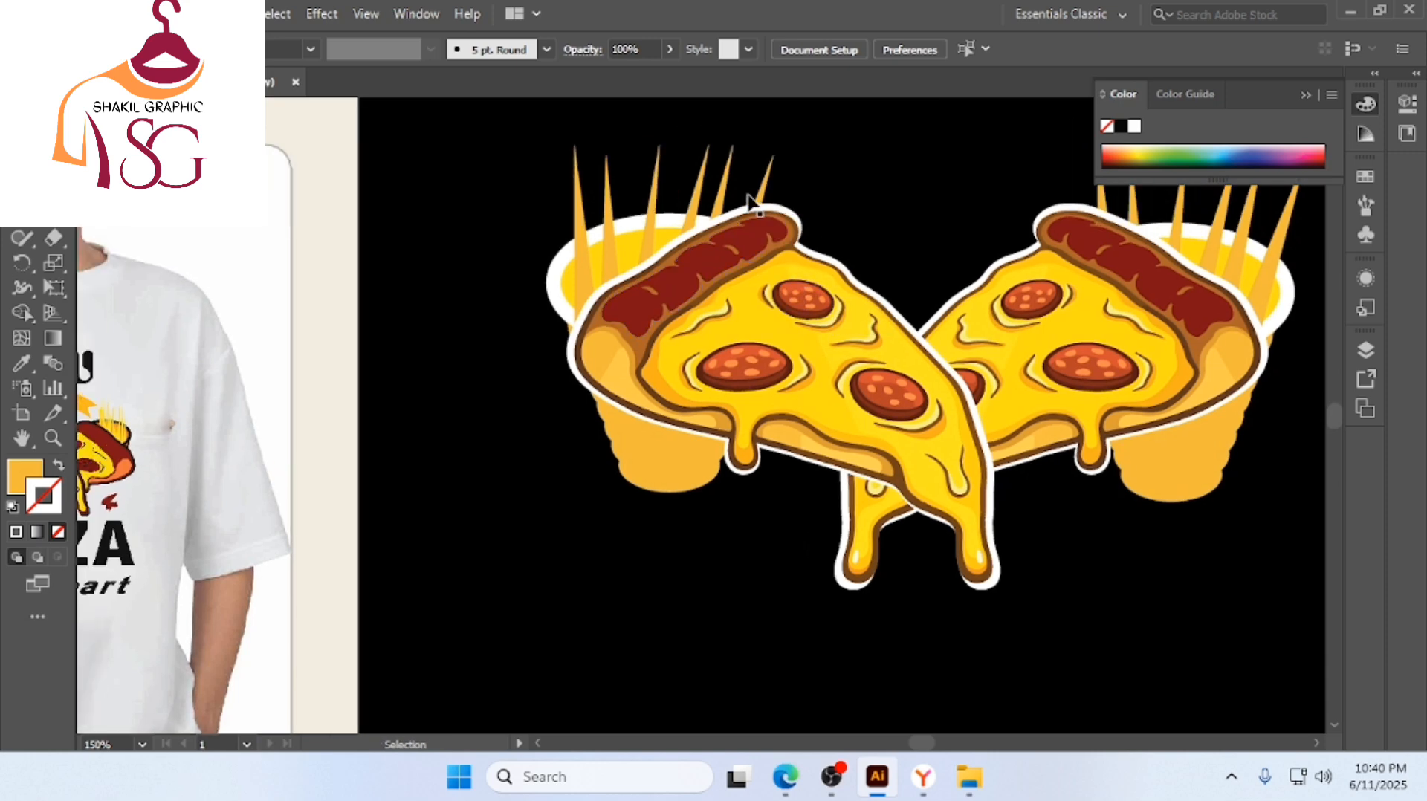
scroll(752, 199, up, 1)
click(765, 195)
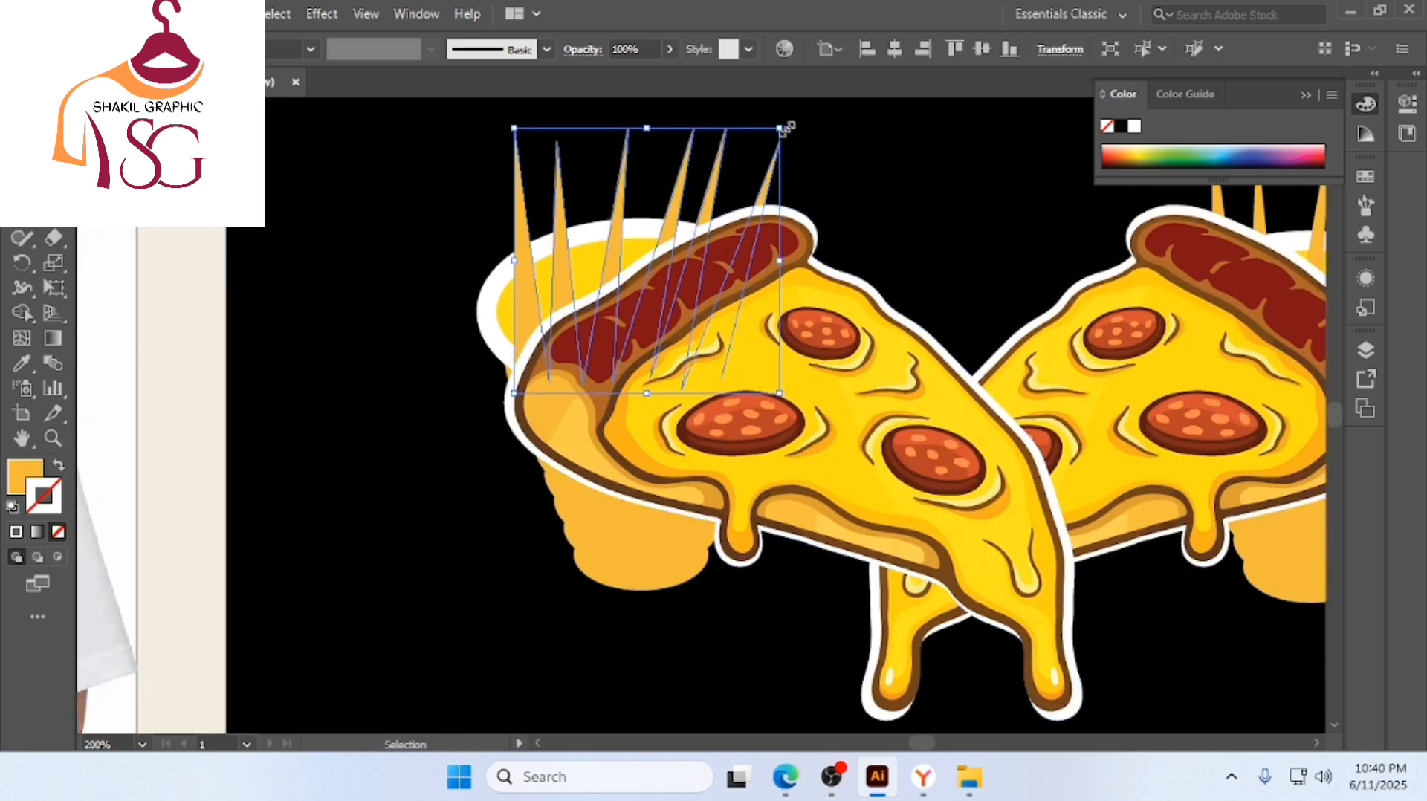
drag(788, 120, 780, 92)
scroll(790, 318, down, 1)
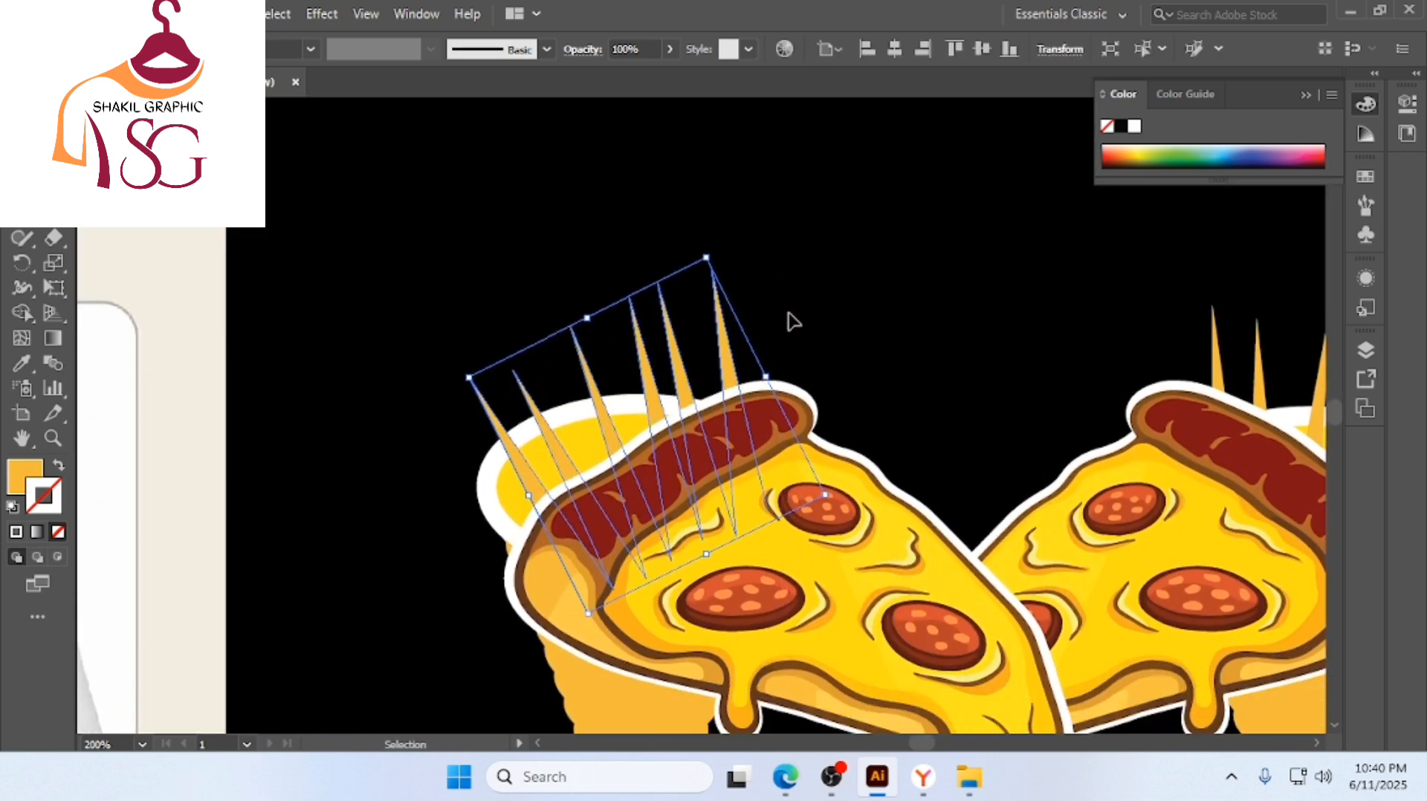
mouse_move(729, 356)
mouse_down()
mouse_move(692, 351)
mouse_move(717, 379)
mouse_move(732, 371)
mouse_up()
Narrow the tilted left-hand spikes so they fit within the cup's opening, and deselect them
click(833, 332)
click(720, 382)
drag(493, 488, 511, 483)
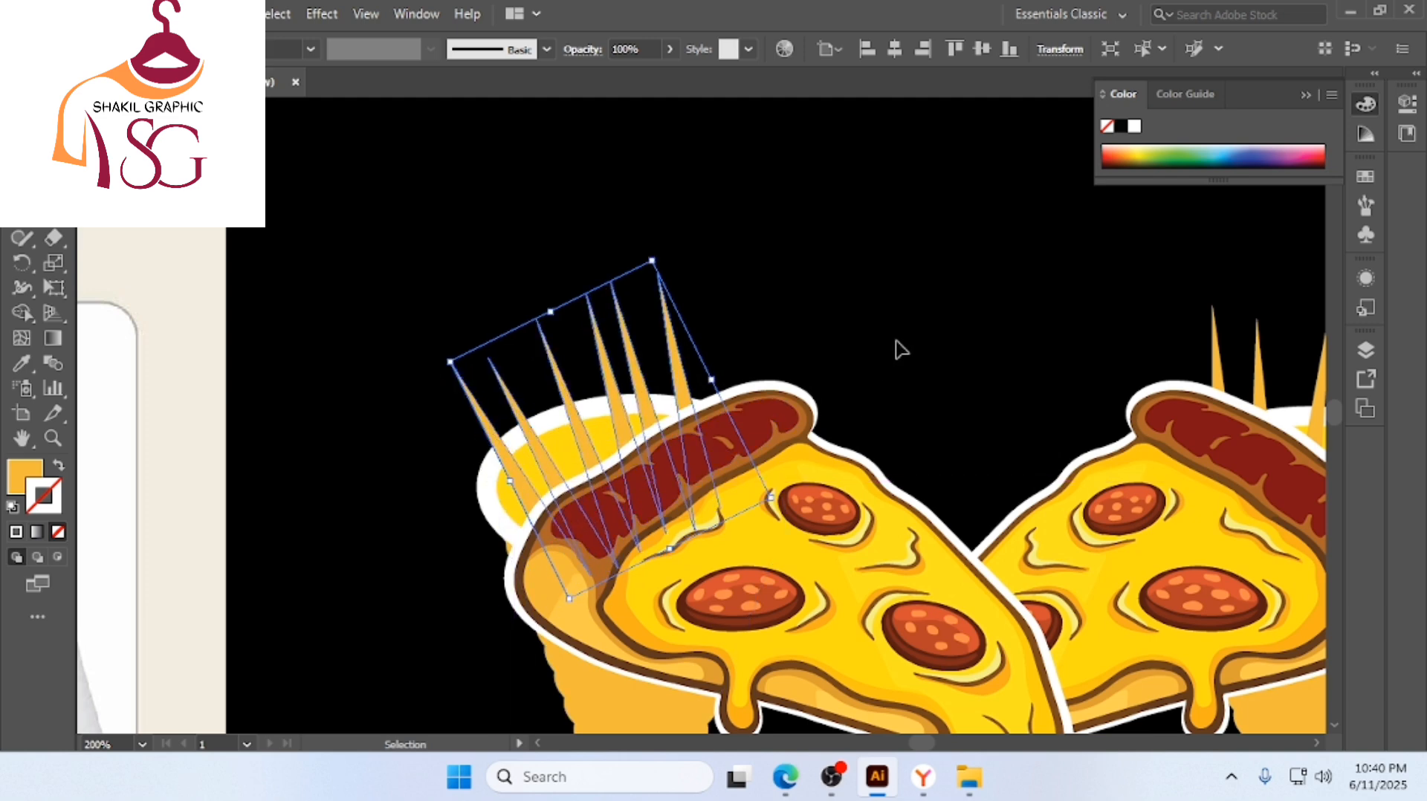
click(865, 373)
Group both orange cups and both sets of spikes into a single object
scroll(771, 435, down, 3)
scroll(773, 424, down, 3)
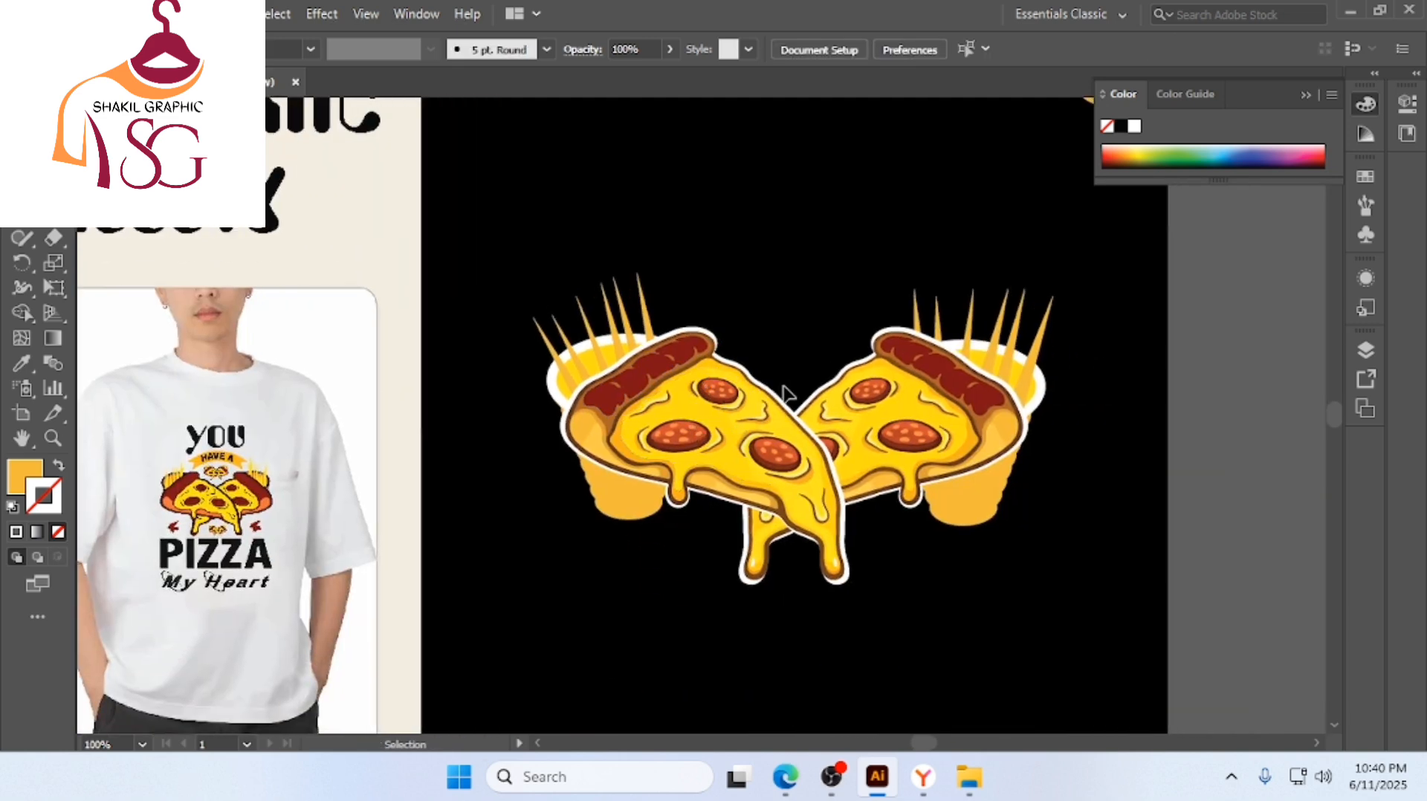
scroll(789, 386, right, 1)
scroll(803, 353, down, 1)
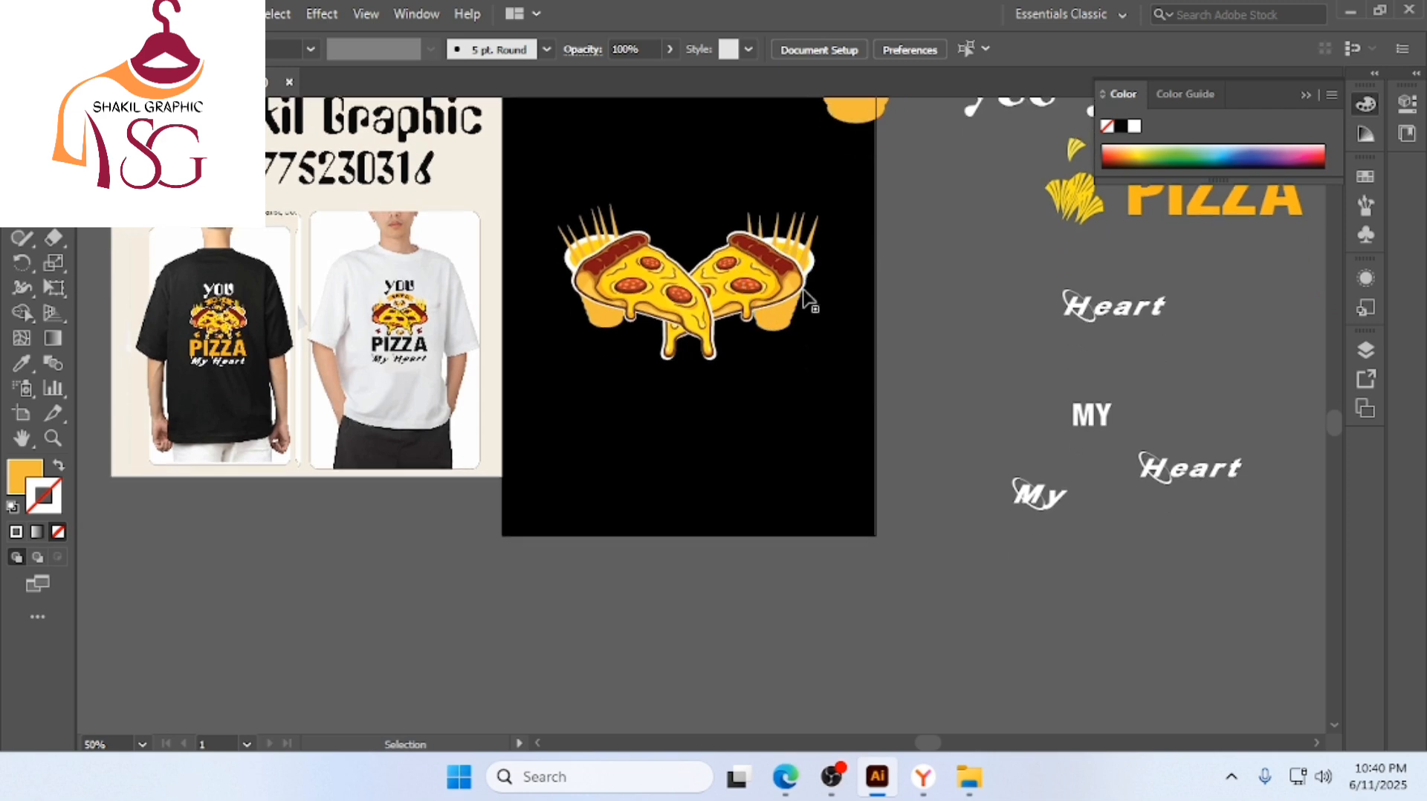
scroll(802, 287, up, 1)
scroll(658, 256, up, 1)
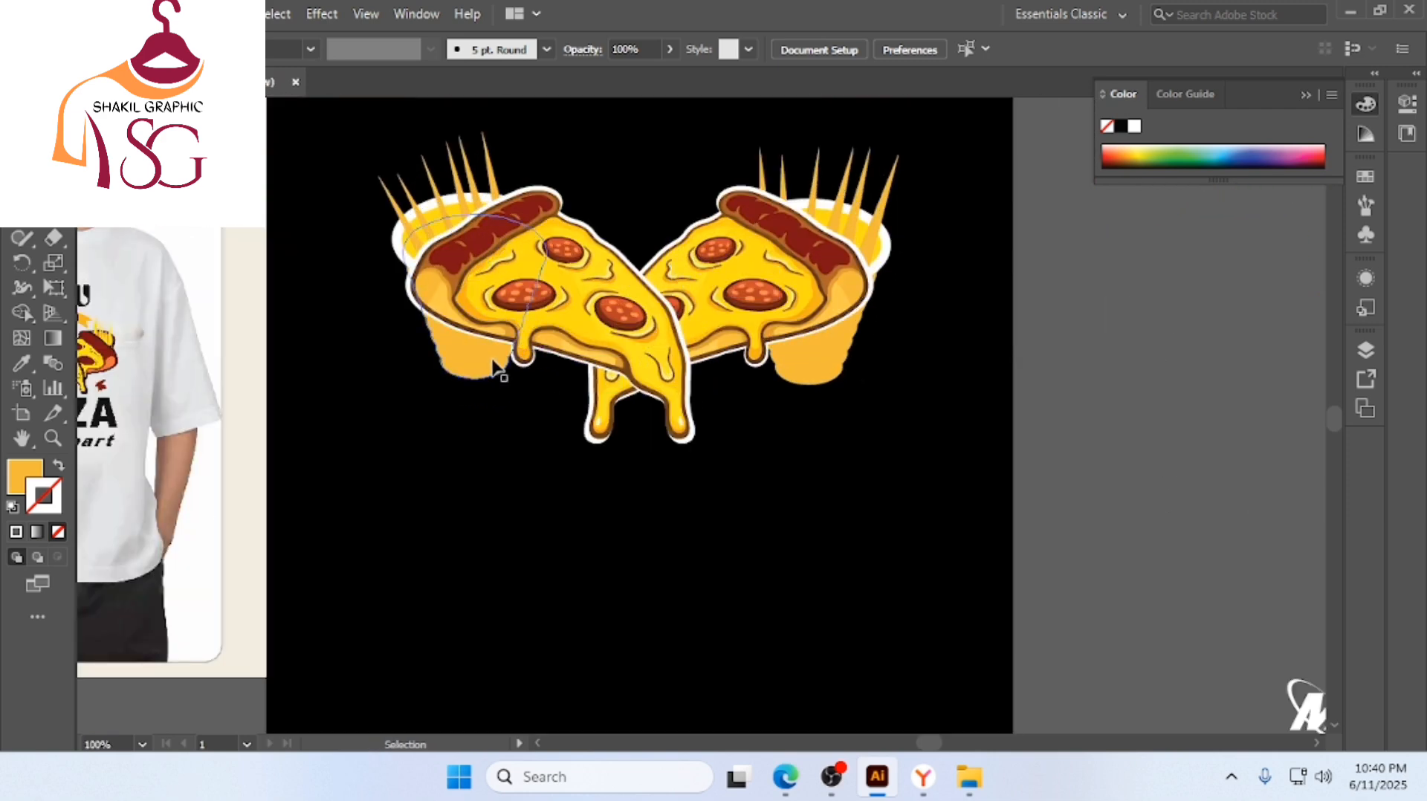
click(468, 368)
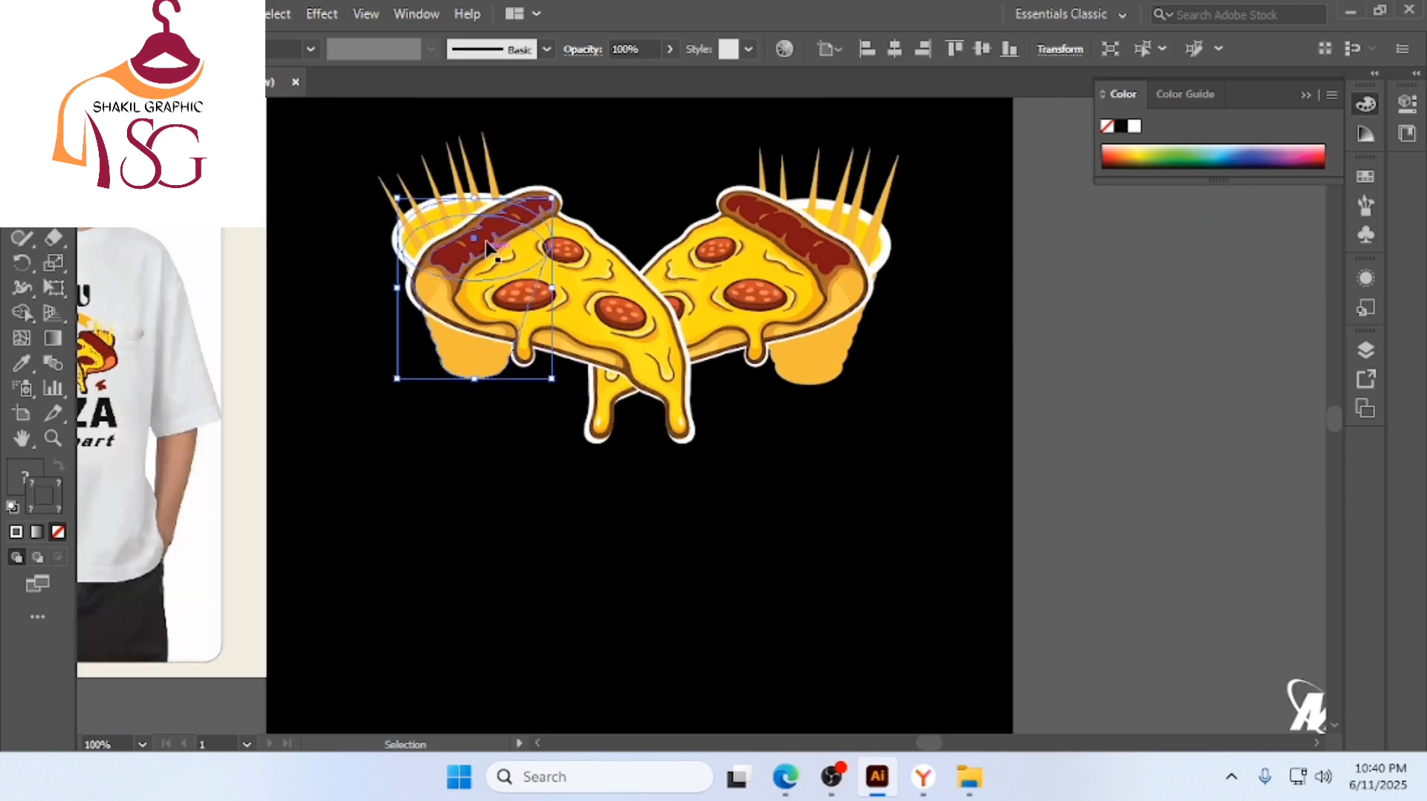
shift+click(455, 177)
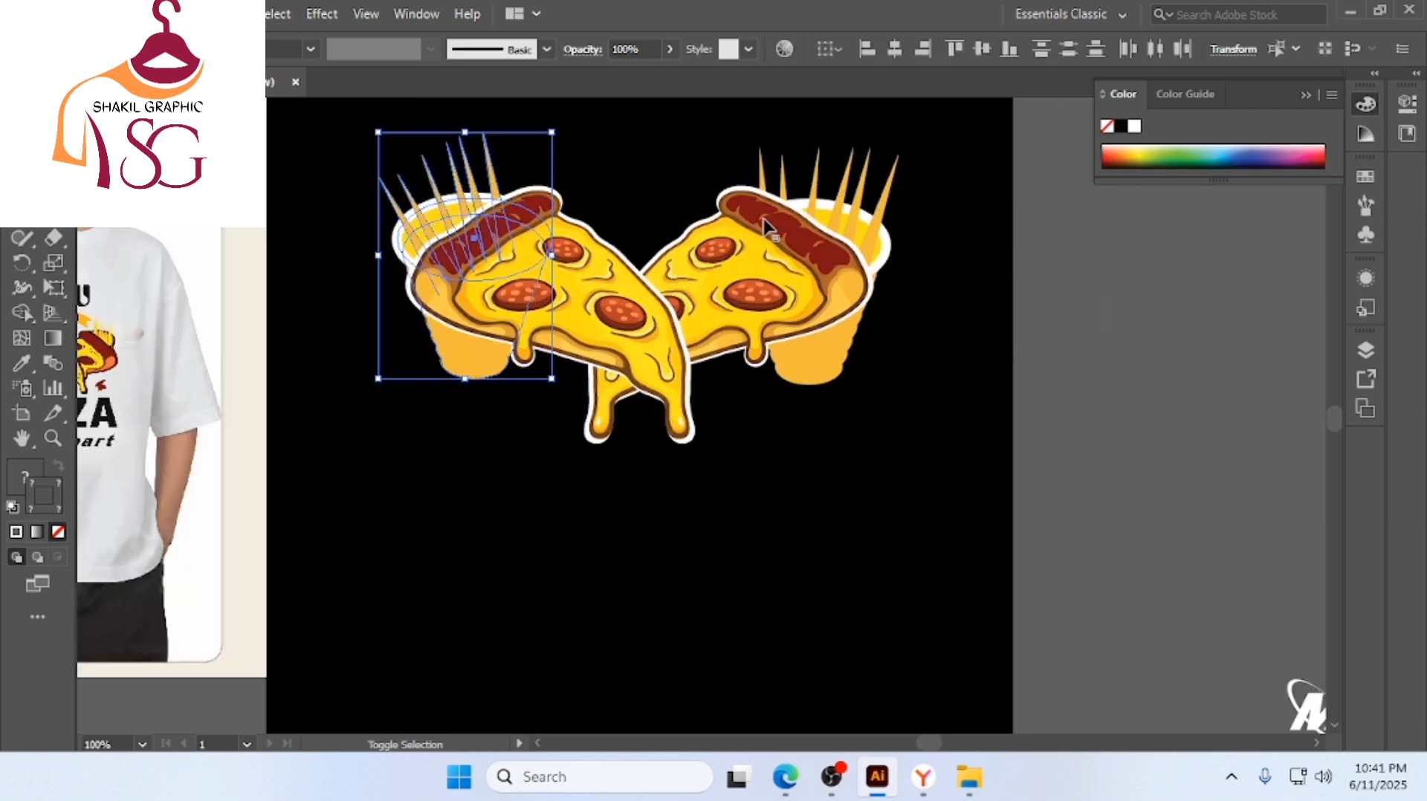
shift+click(892, 184)
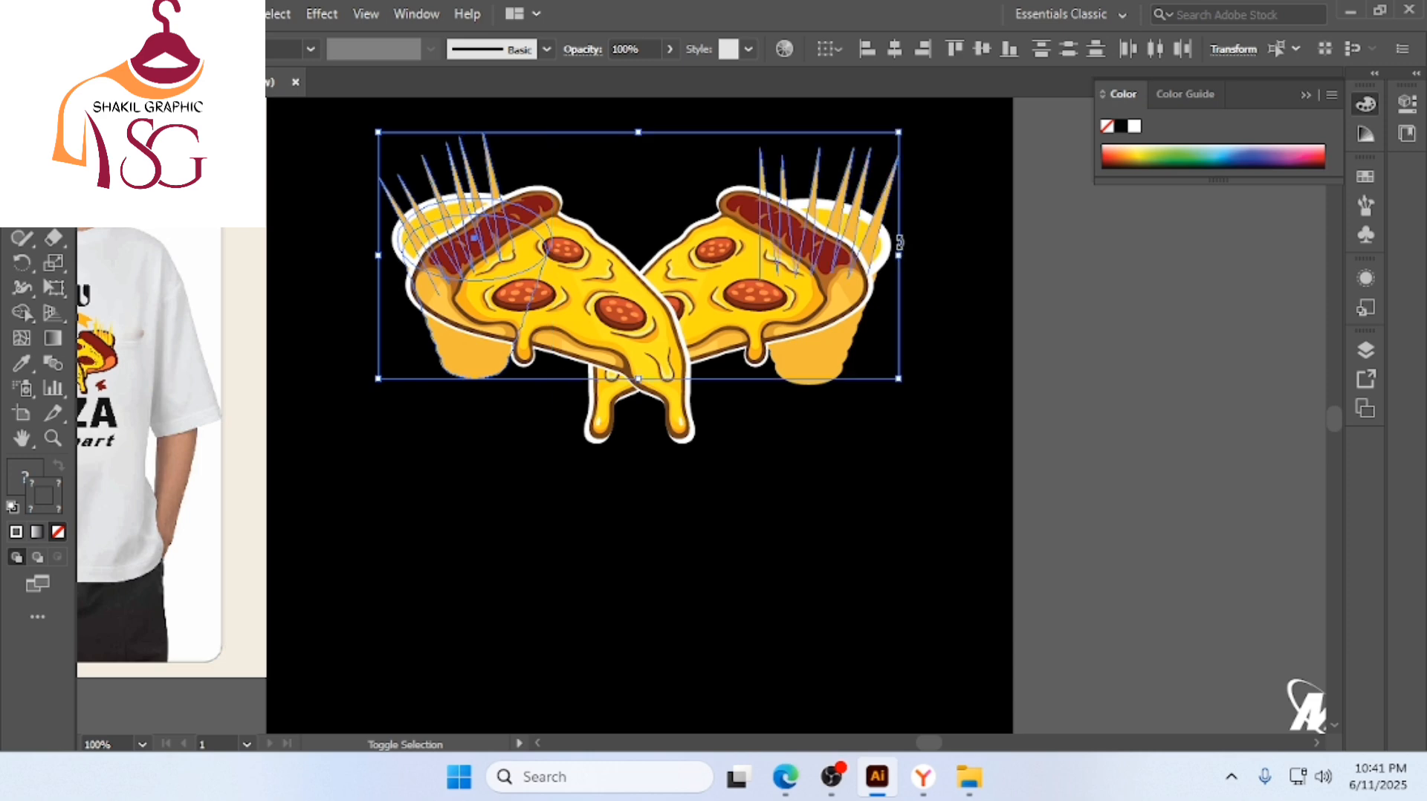
shift+click(887, 263)
key(ctrl+g)
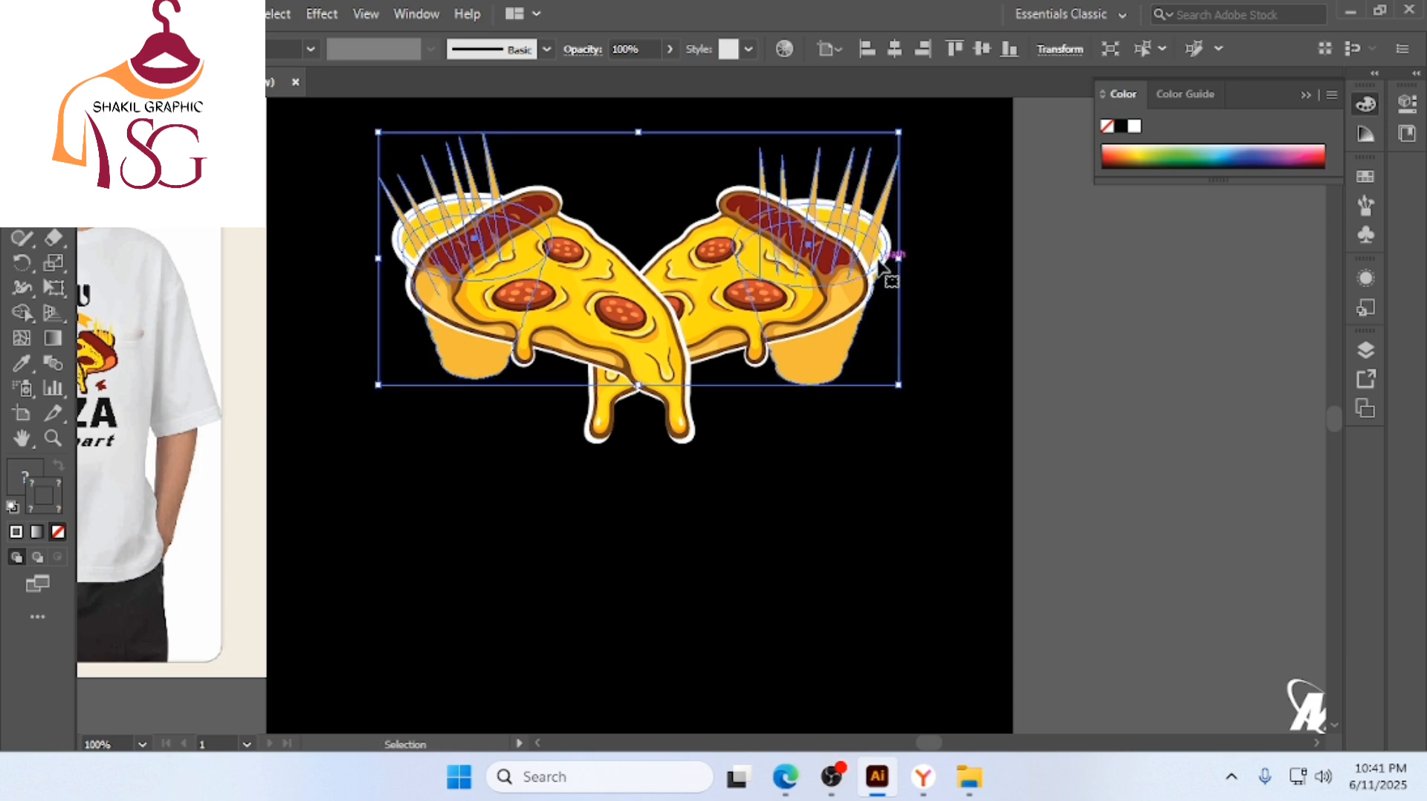
Expand the grouped cups and spikes into plain editable shapes
click(242, 13)
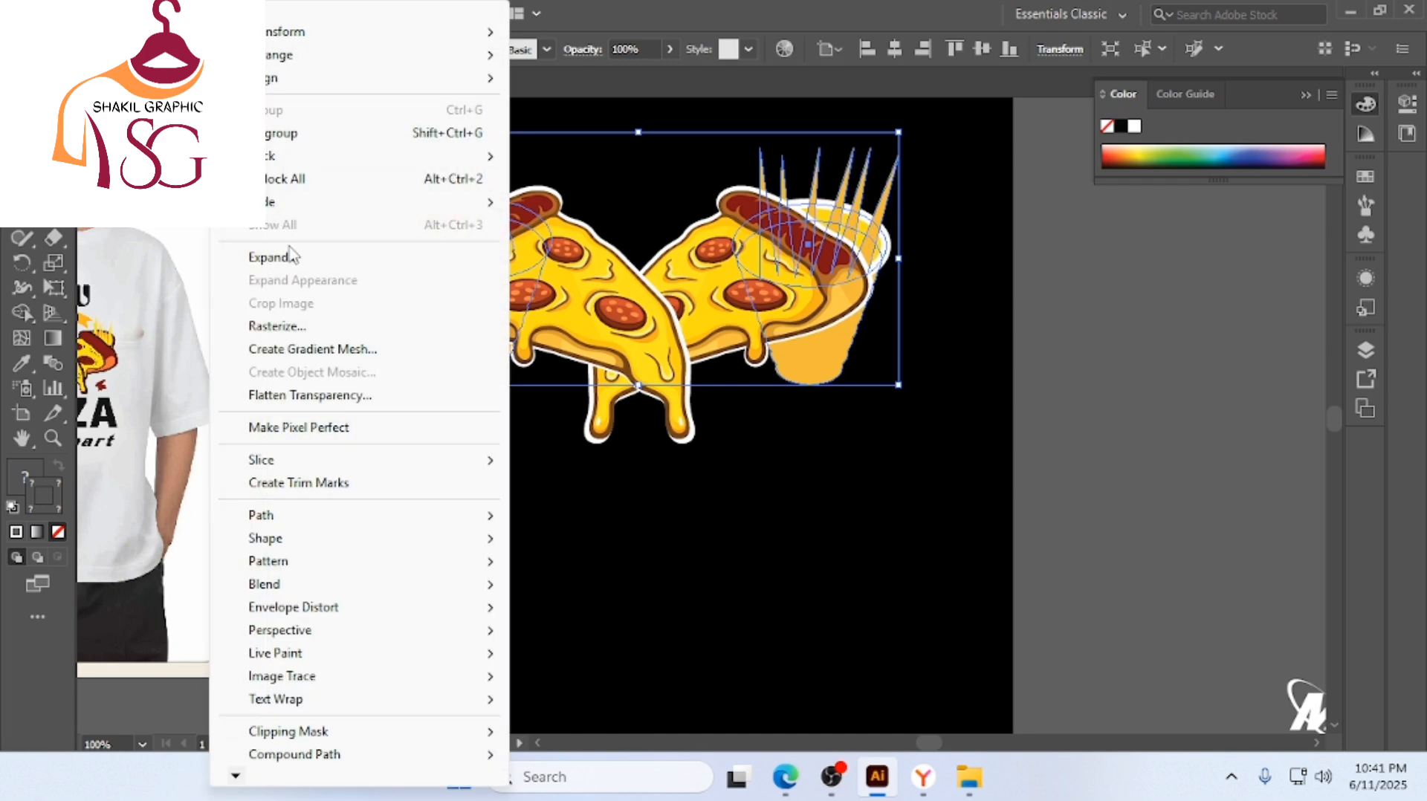
click(293, 257)
click(662, 500)
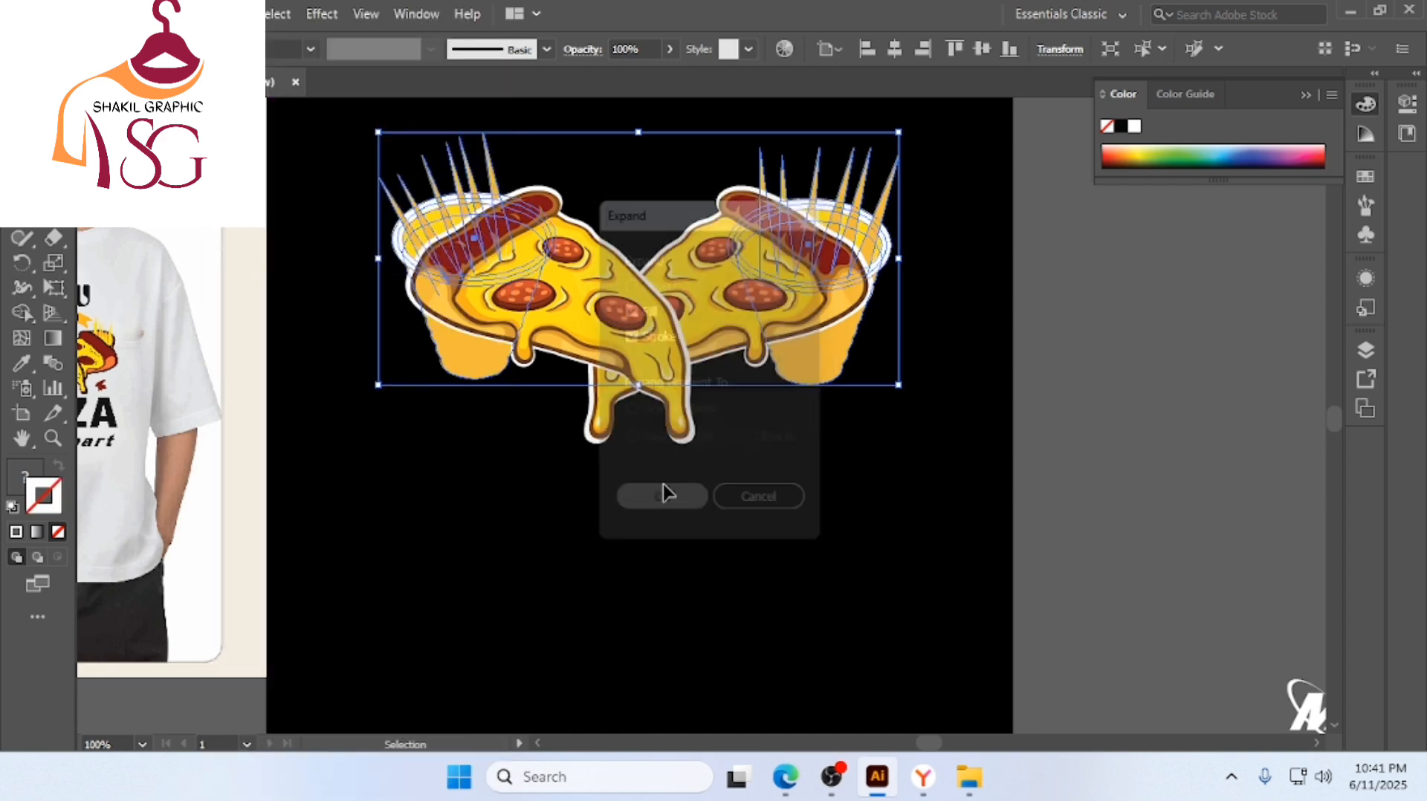
Erase the lower parts of both cups below the pizza slices with a rectangular Eraser sweep, and deselect the artwork
click(56, 240)
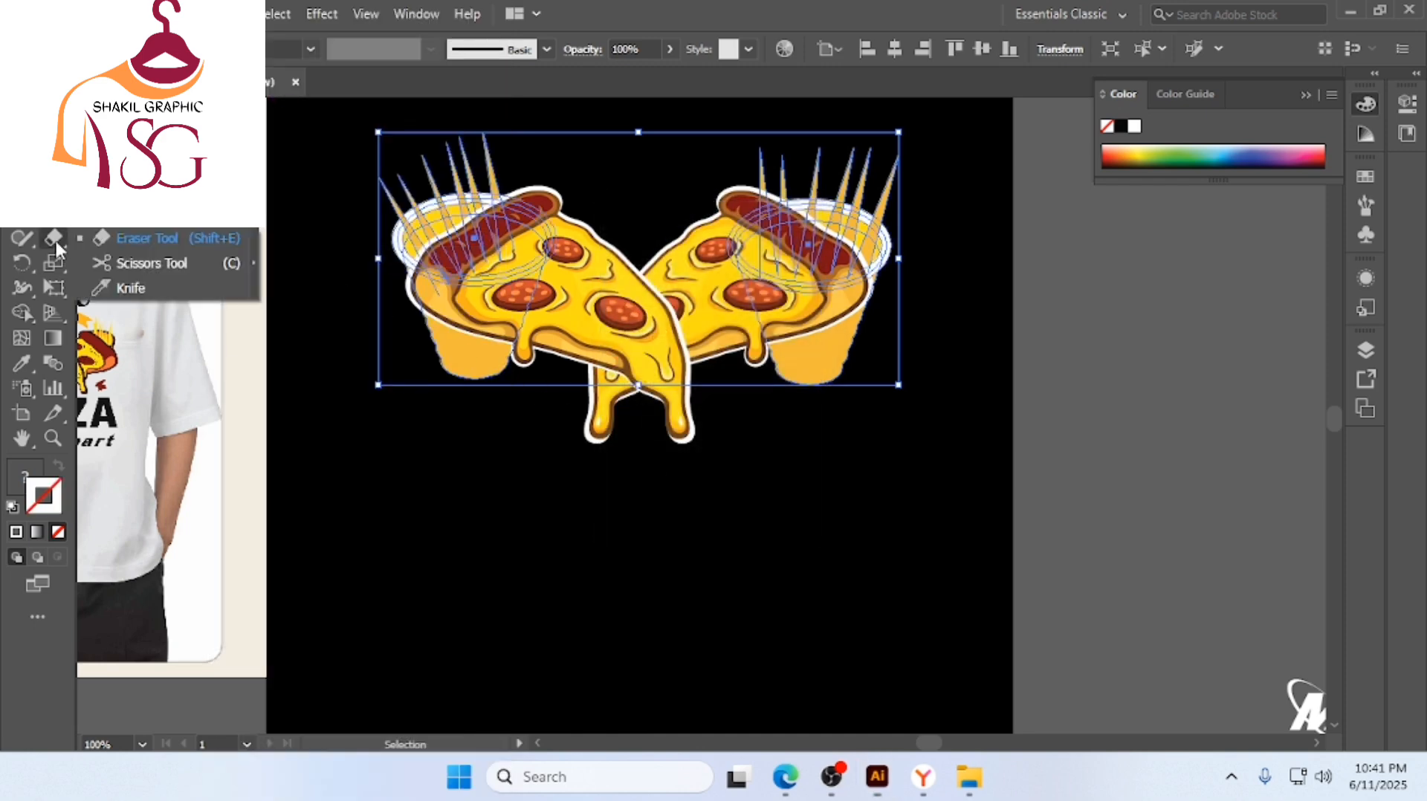
click(119, 233)
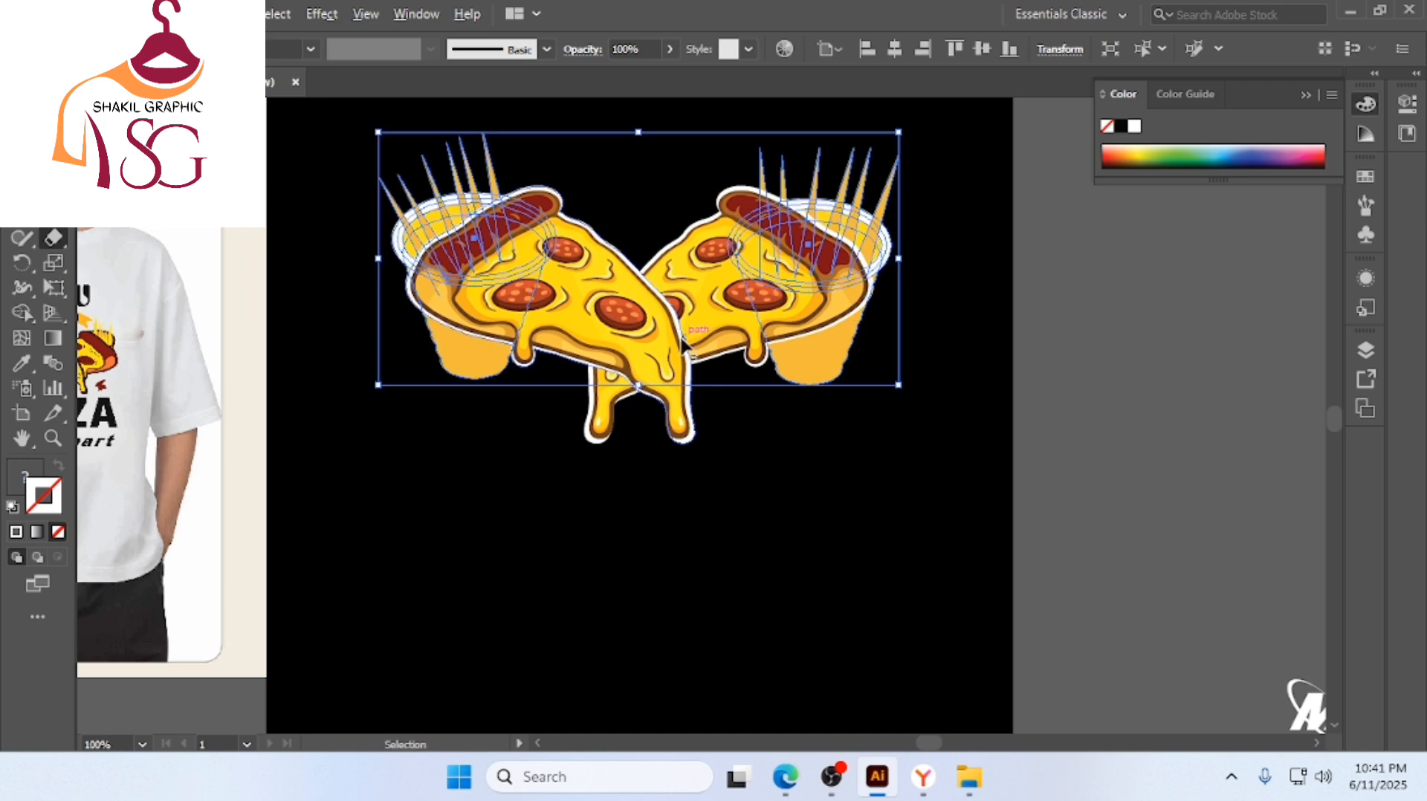
scroll(680, 338, up, 1)
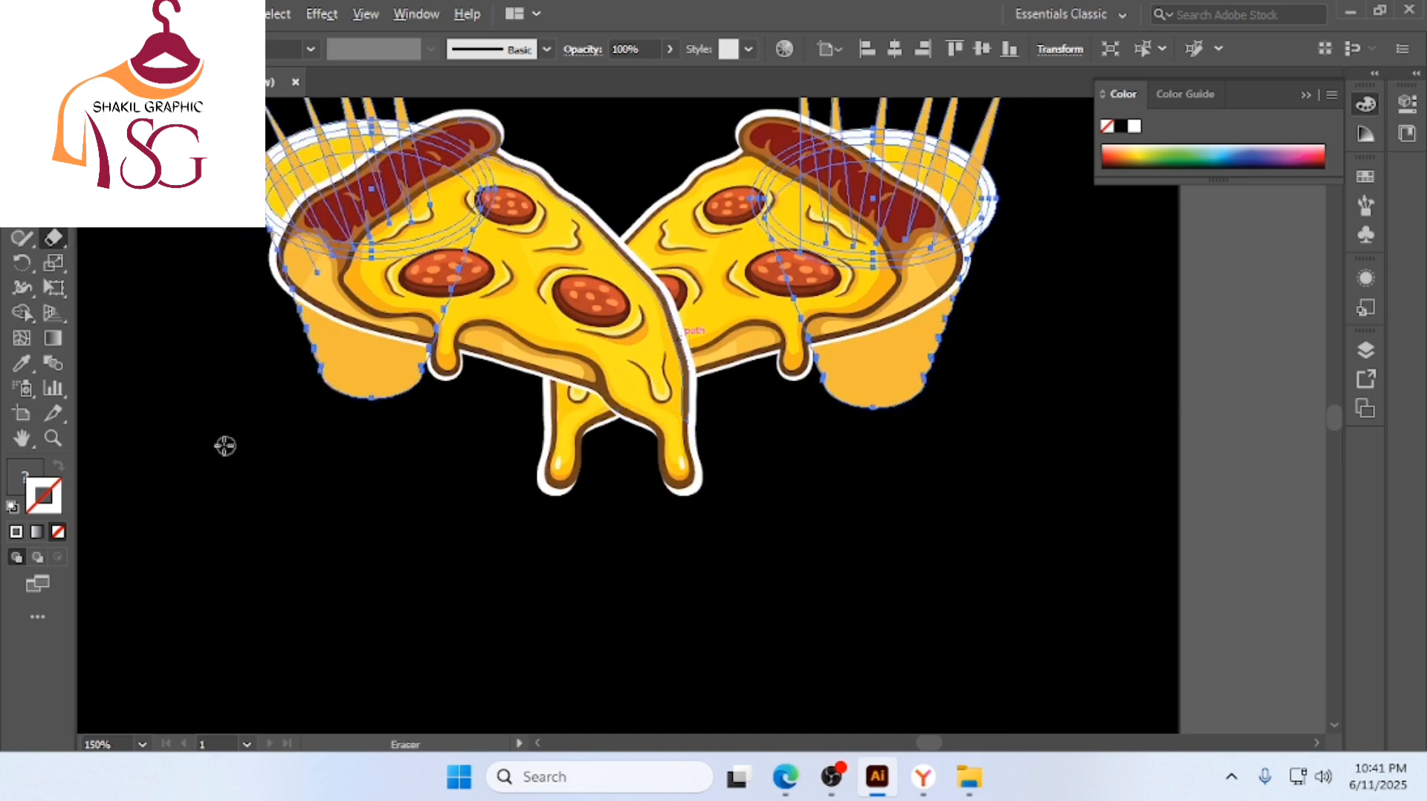
mouse_move(221, 452)
mouse_down()
mouse_move(860, 599)
mouse_move(1035, 487)
mouse_move(996, 277)
mouse_up()
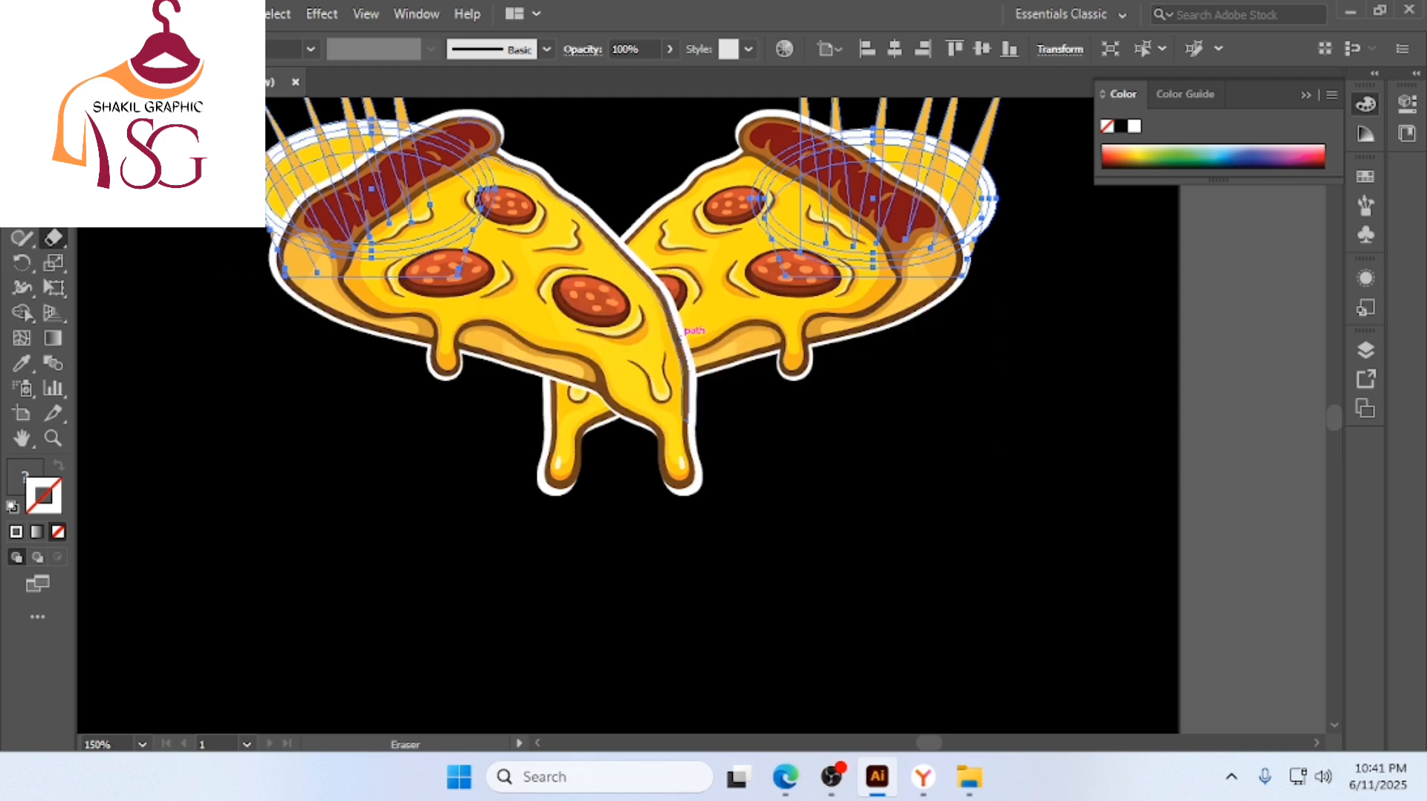
key(v)
click(546, 368)
scroll(604, 368, down, 3)
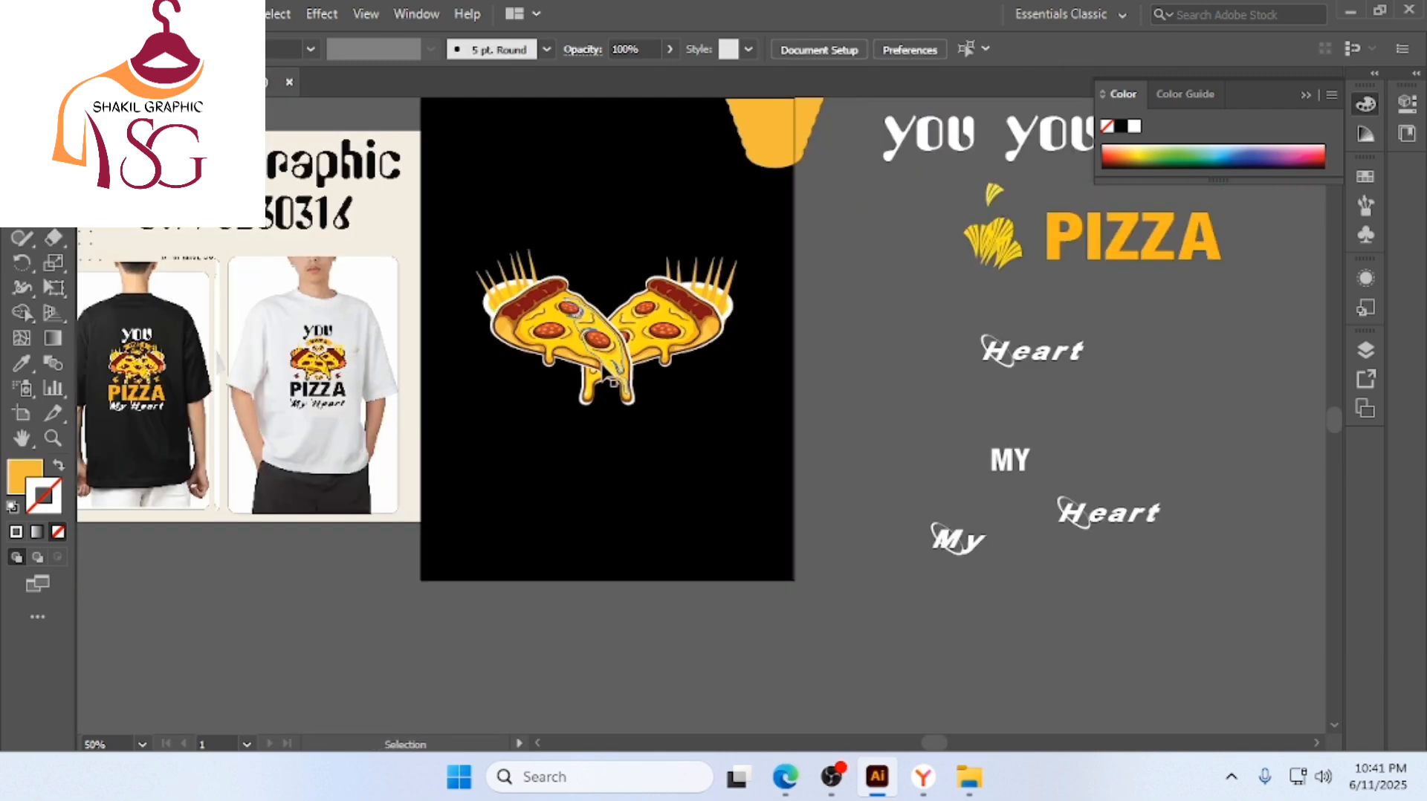
Select the pizza slices, cups and spikes together and scale them down about their centre to roughly three quarters of their size
scroll(684, 398, left, 1)
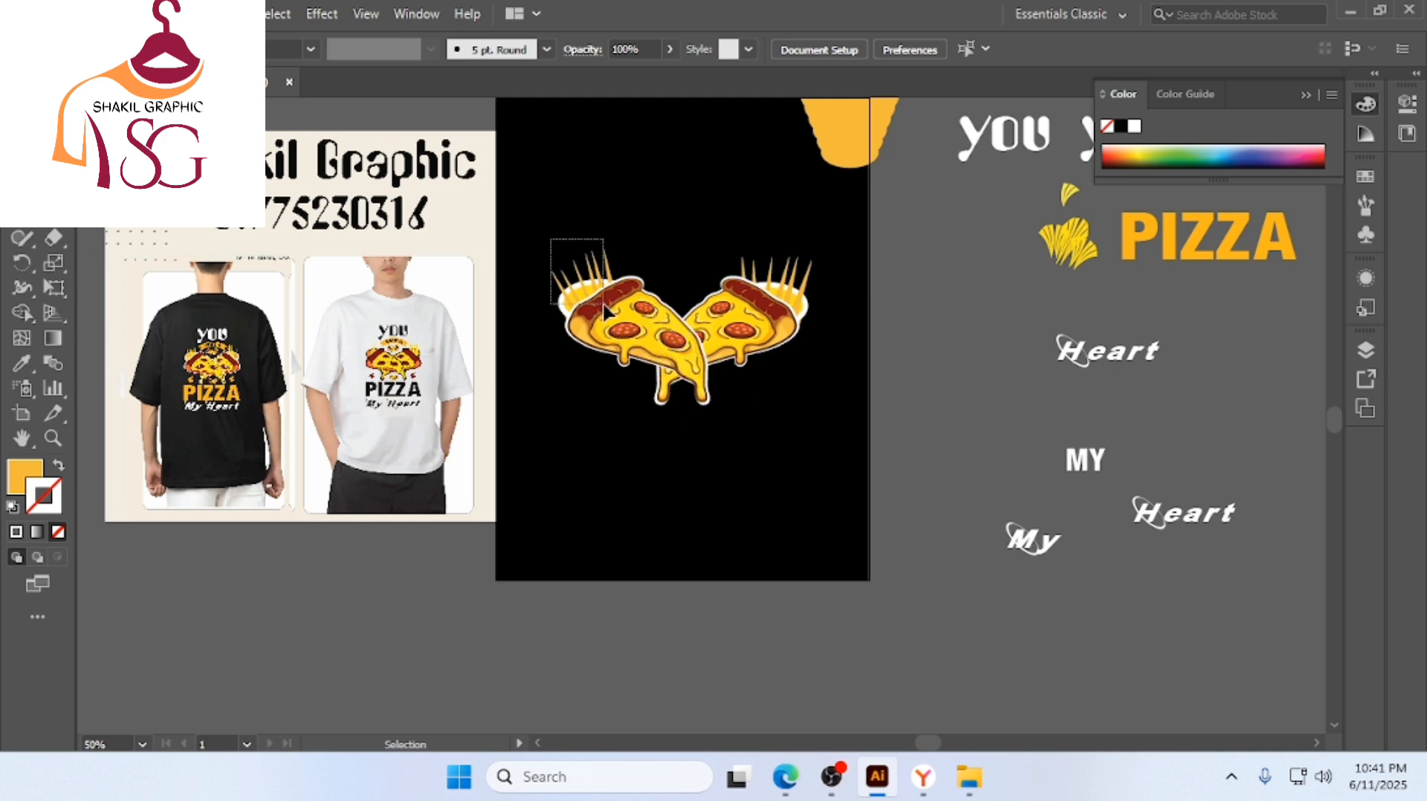
drag(603, 305, 764, 468)
click(783, 414)
drag(788, 407, 565, 260)
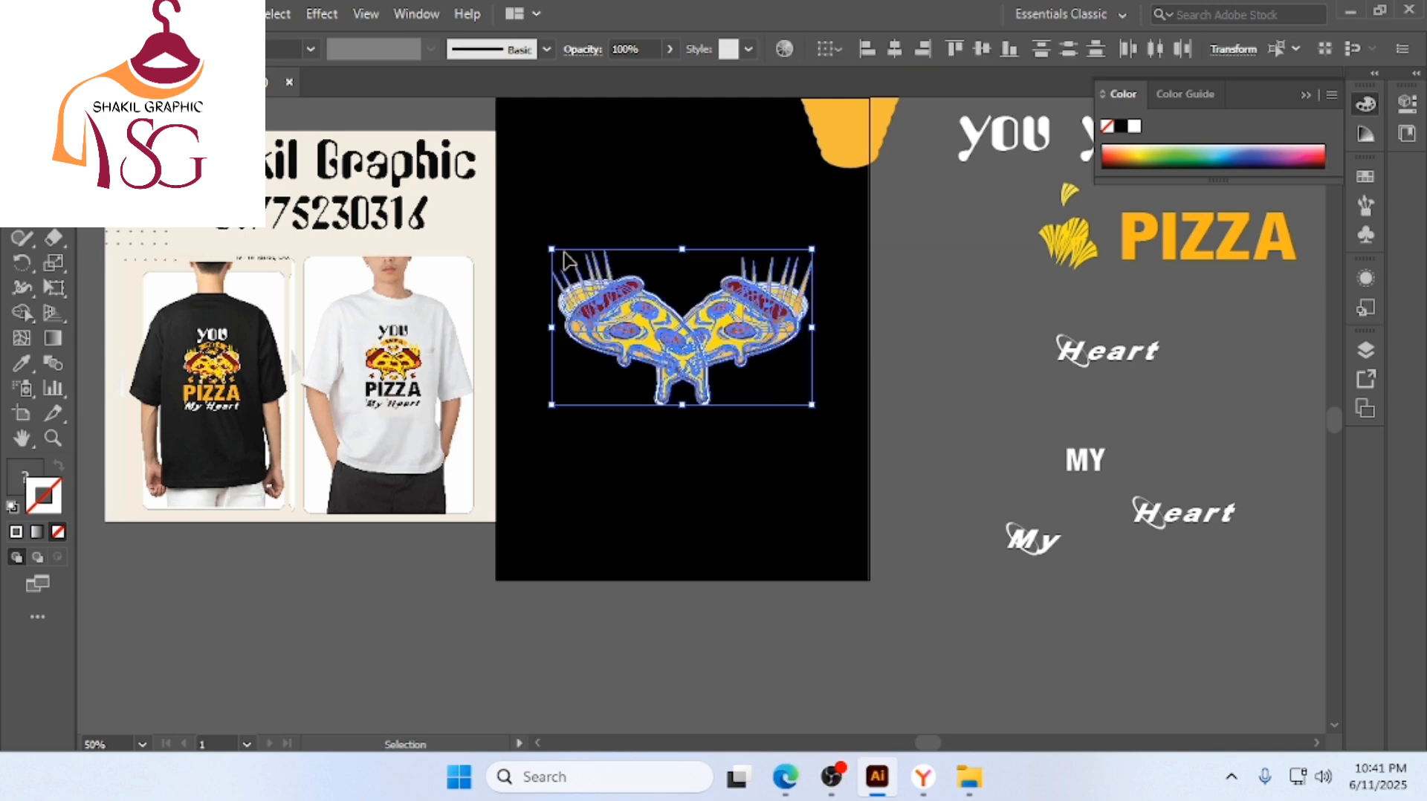
drag(813, 408, 792, 386)
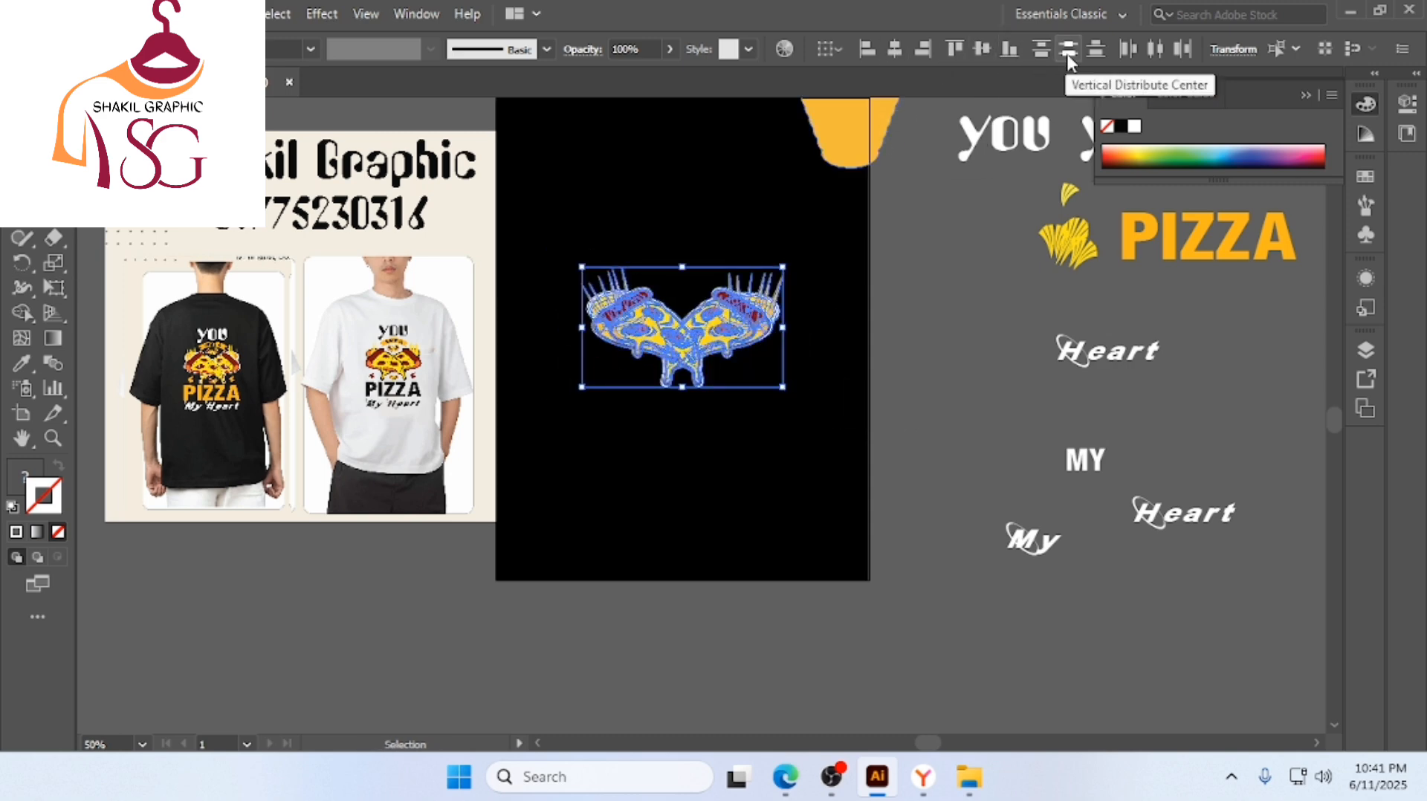
Try to align the parts of the pizza artwork on a common vertical centre
click(981, 49)
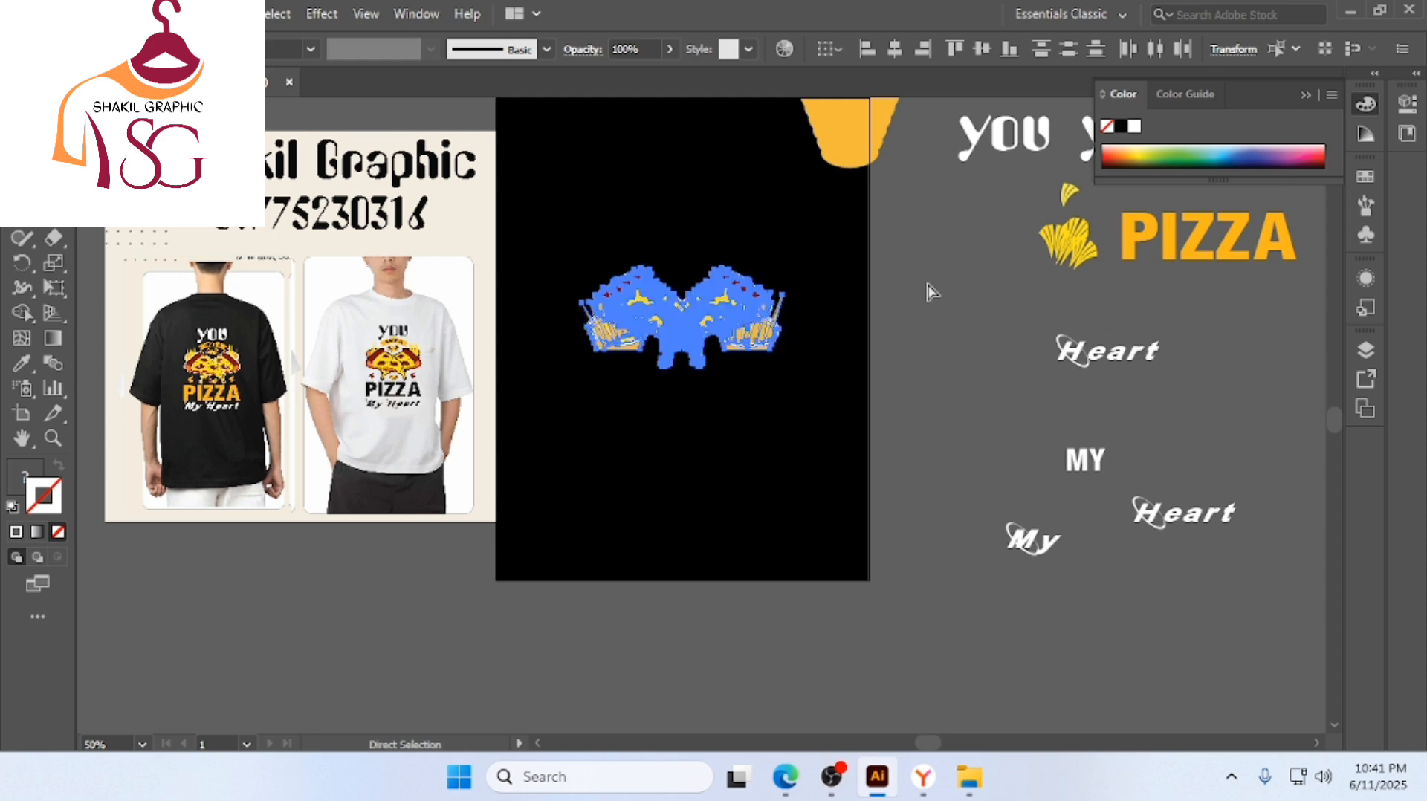
click(894, 312)
scroll(732, 343, up, 2)
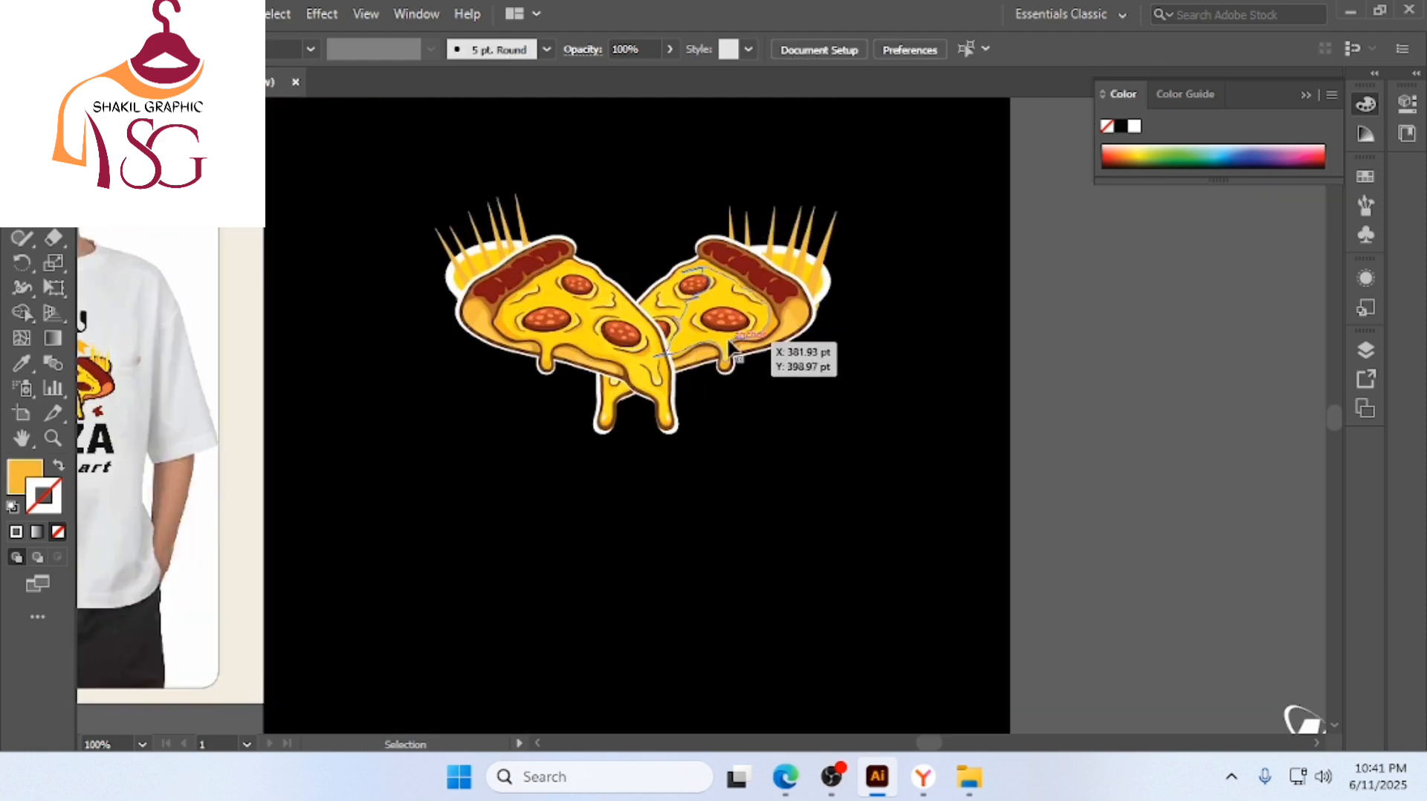
scroll(733, 346, left, 1)
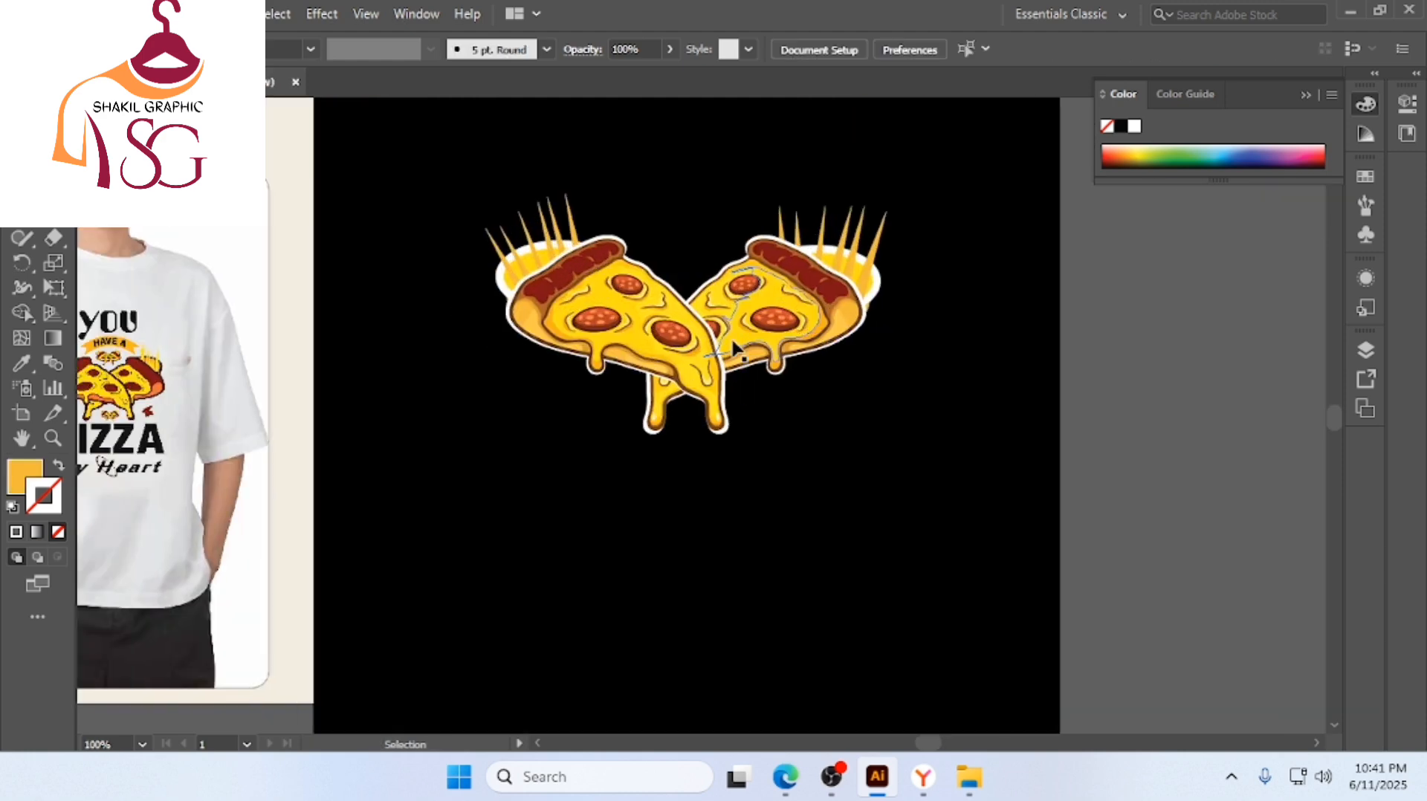
click(773, 366)
click(890, 439)
Draw a wide, flat orange rectangle without a stroke on the empty canvas below the artboard, and deselect it
scroll(780, 349, down, 1)
scroll(787, 351, left, 1)
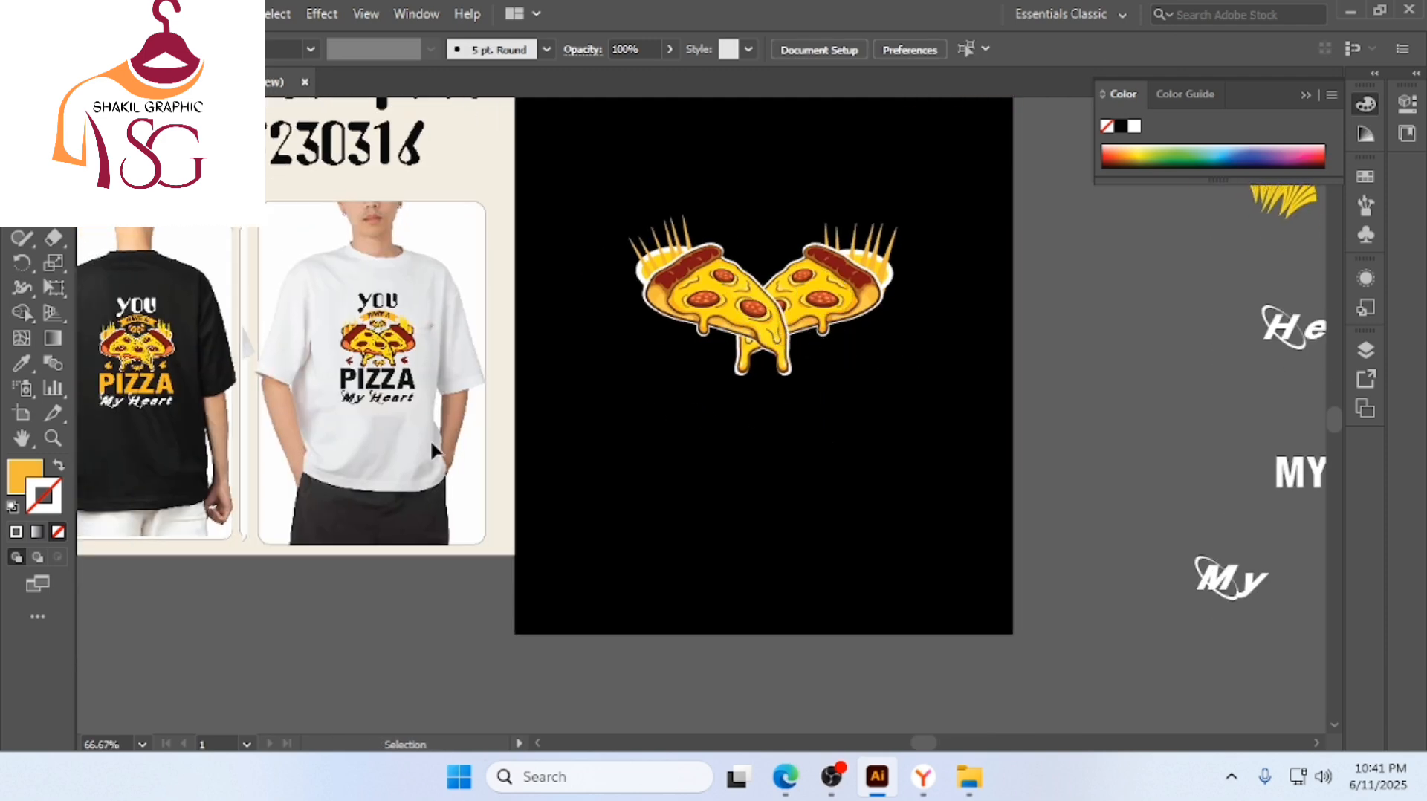
scroll(421, 404, up, 2)
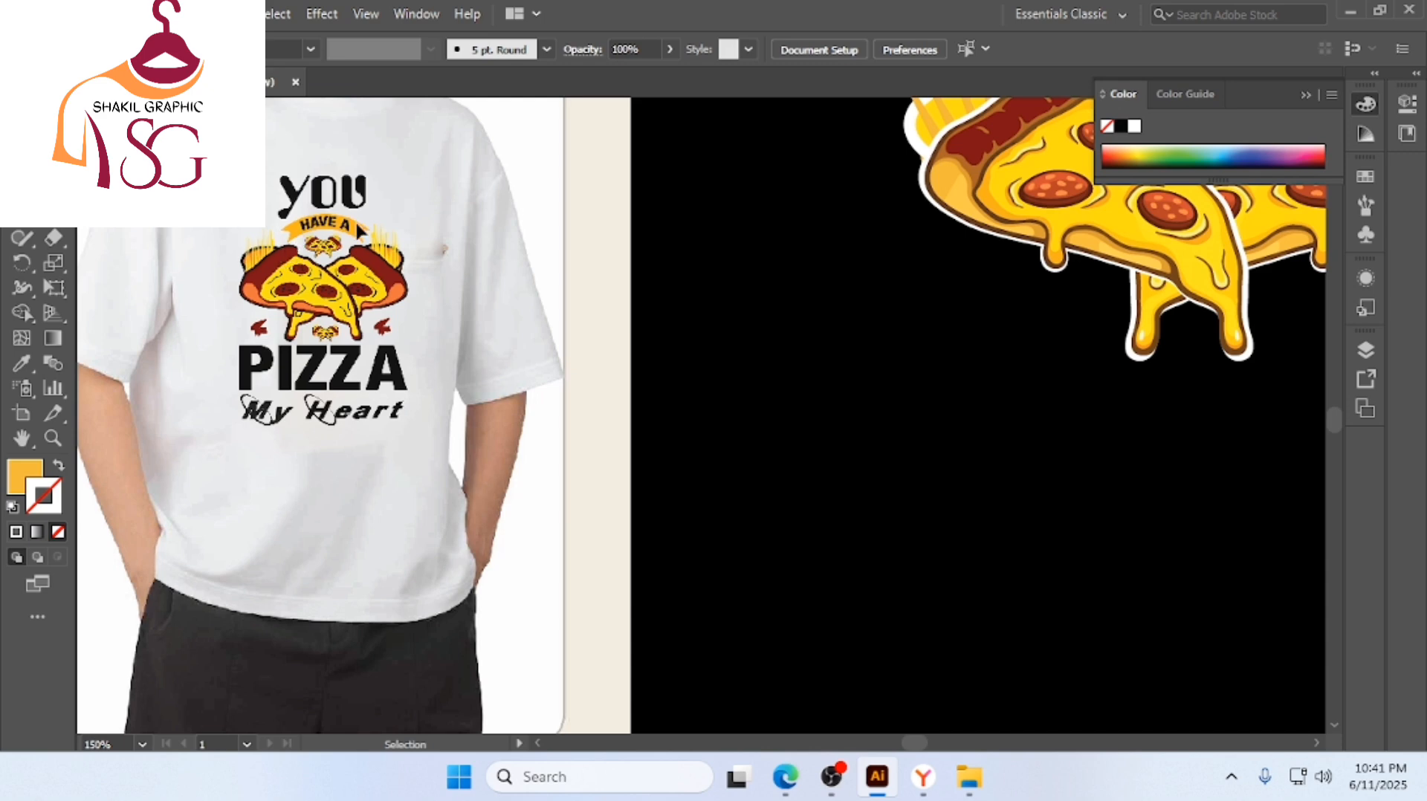
scroll(791, 378, down, 2)
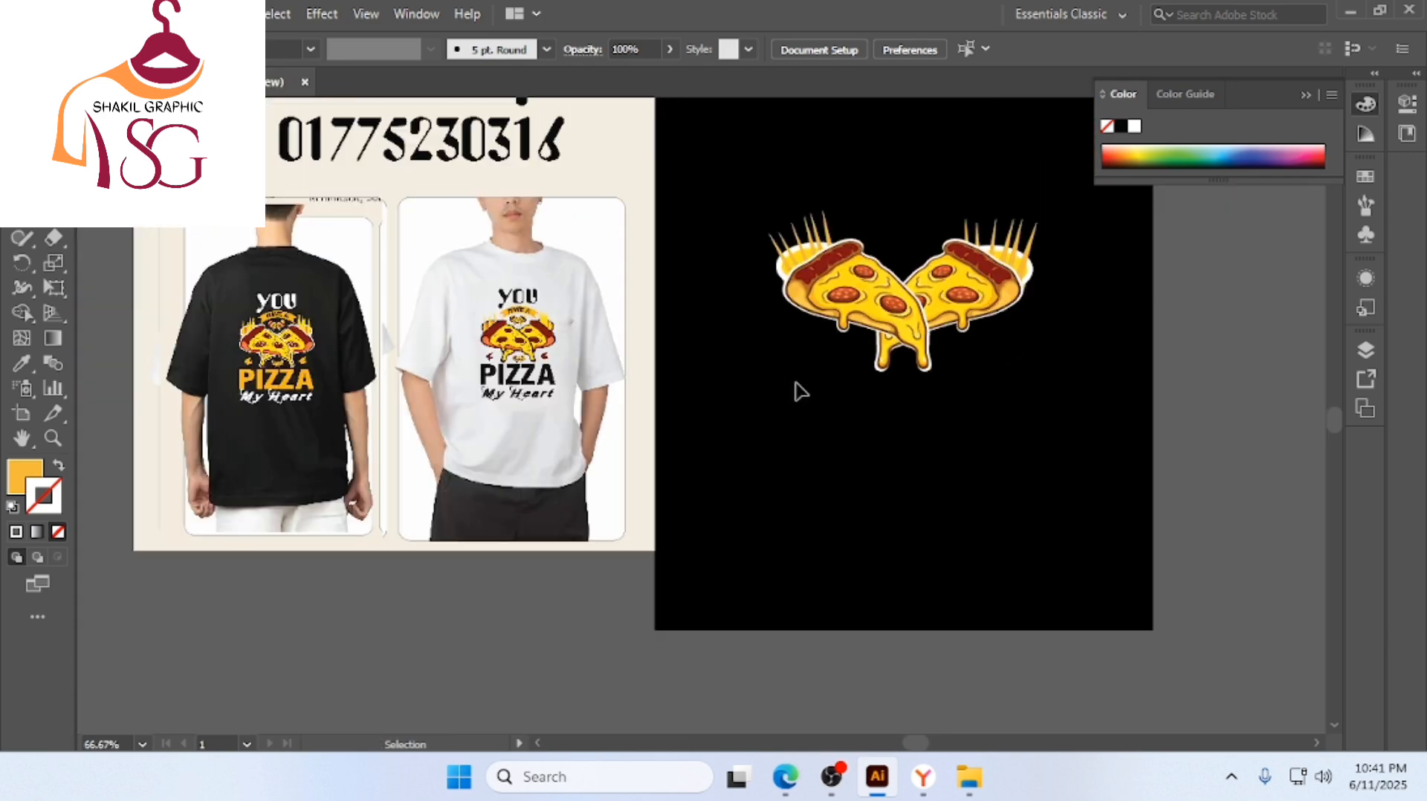
scroll(787, 404, up, 1)
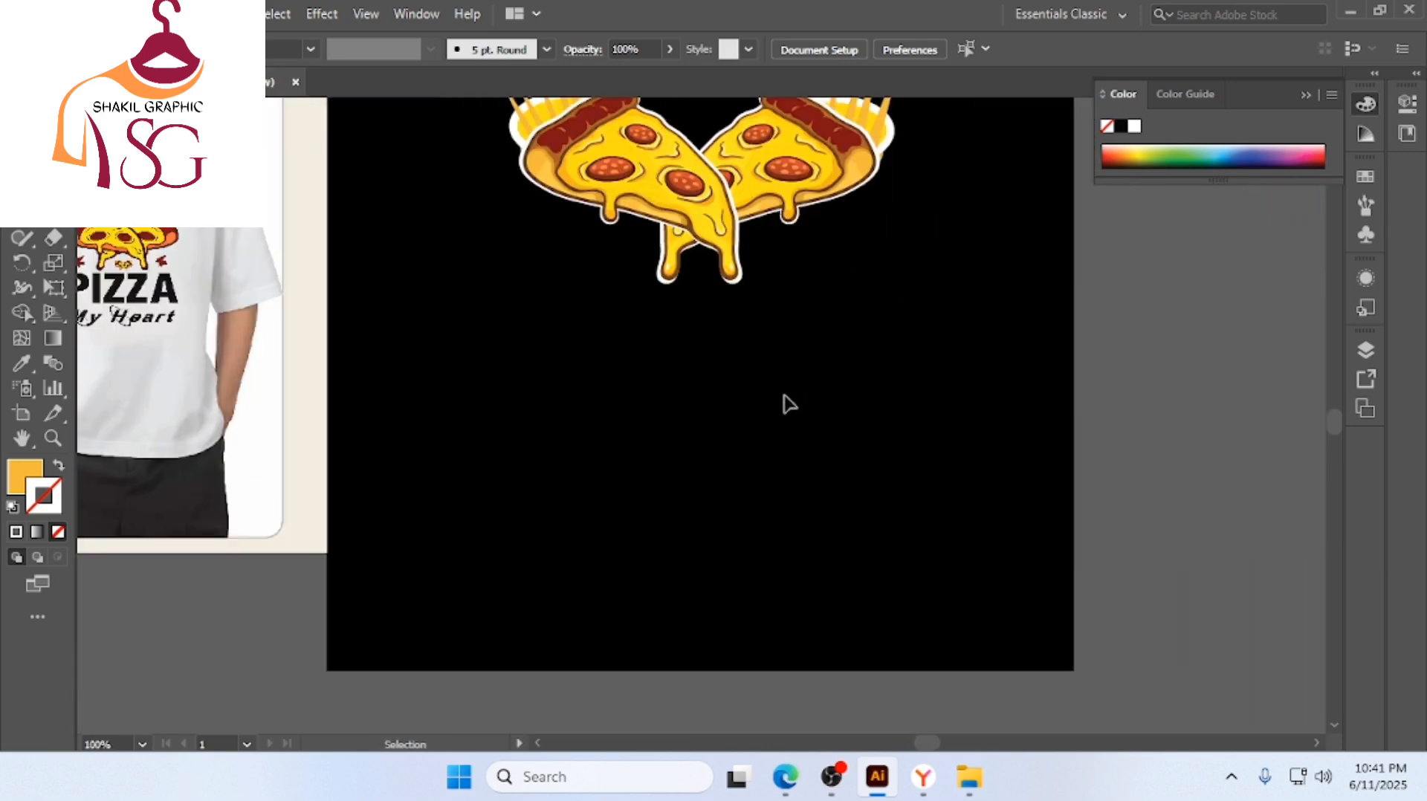
right_click(27, 216)
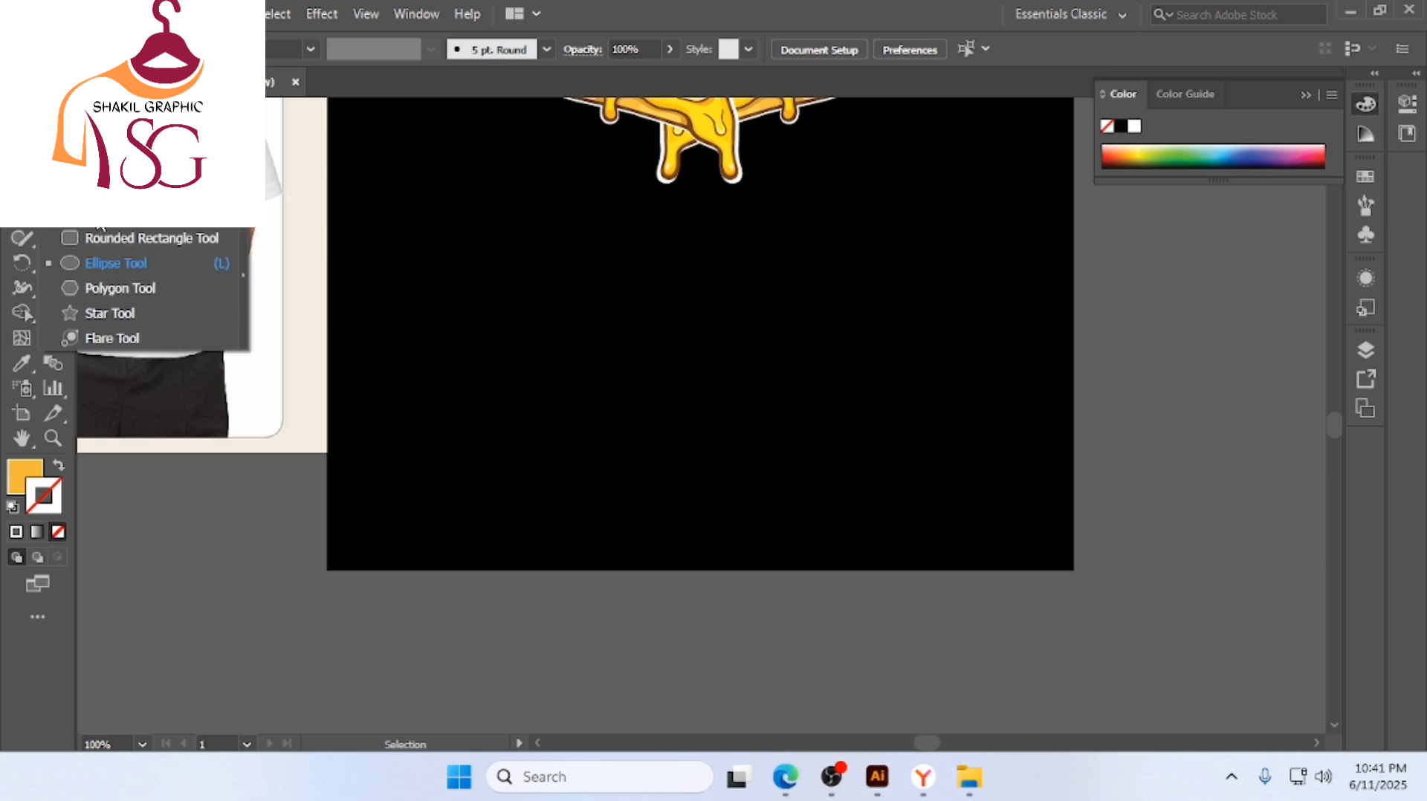
click(98, 218)
scroll(698, 485, down, 1)
drag(640, 524, 891, 577)
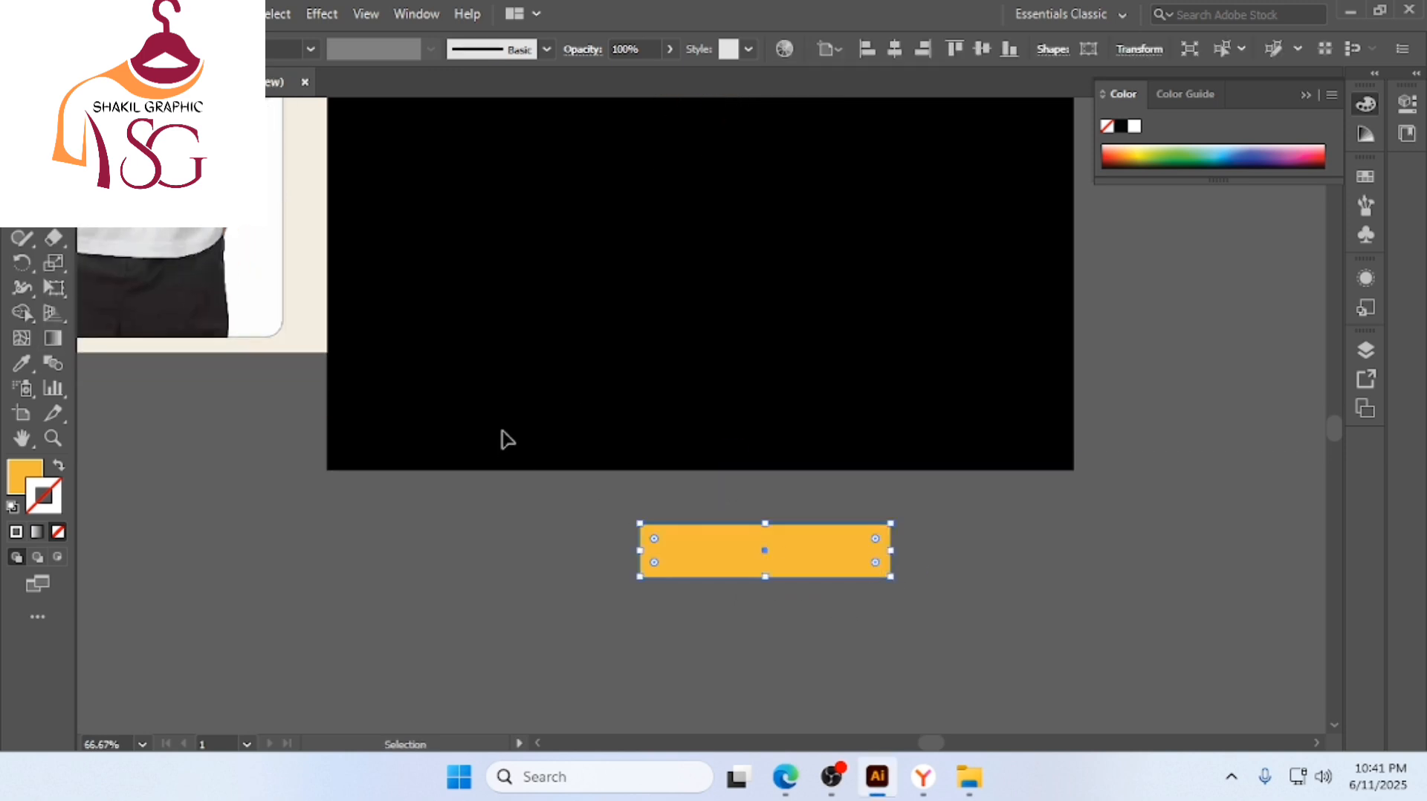
scroll(504, 438, down, 1)
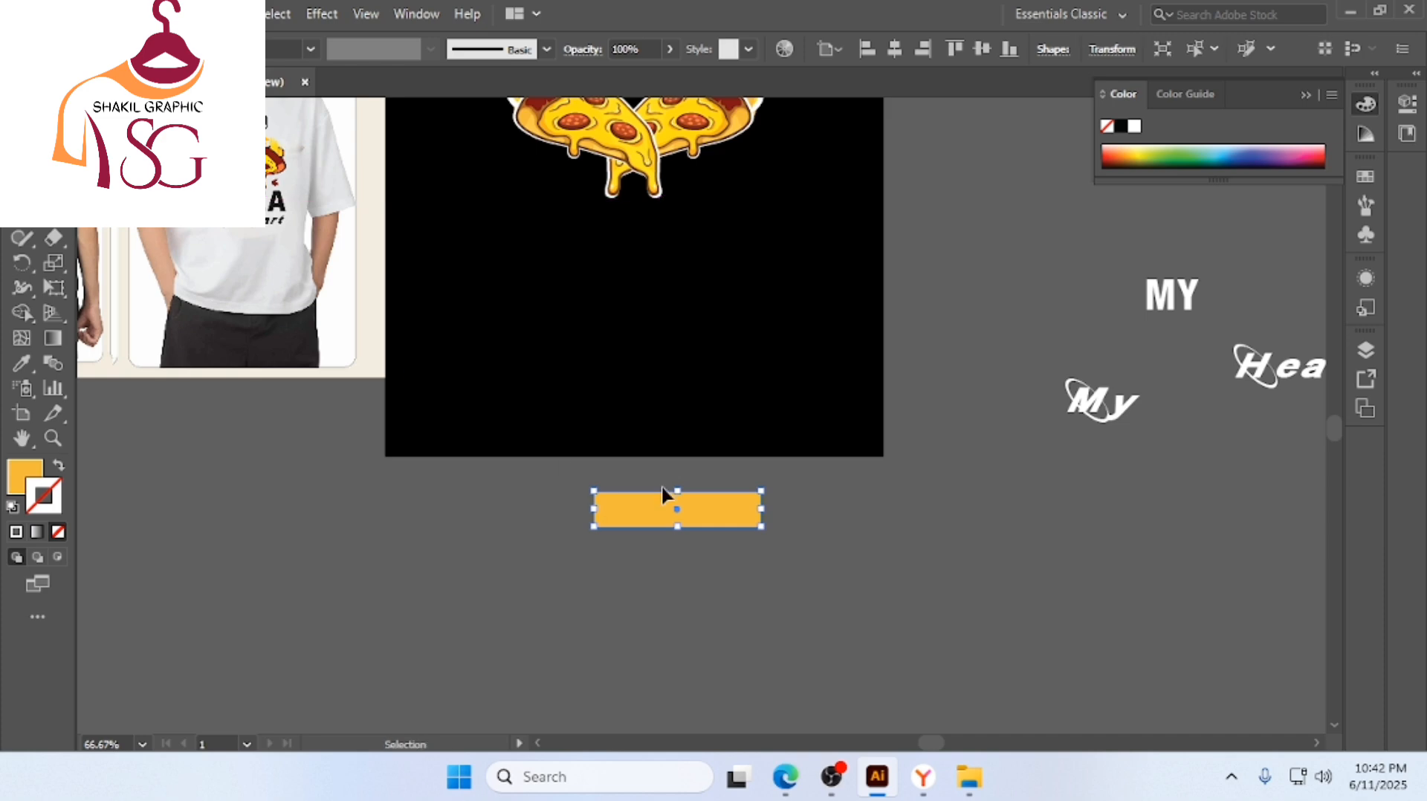
key(v)
click(841, 484)
Move the loose white "MY" text onto the black artboard, above the left-hand pizza slice
scroll(840, 476, down, 2)
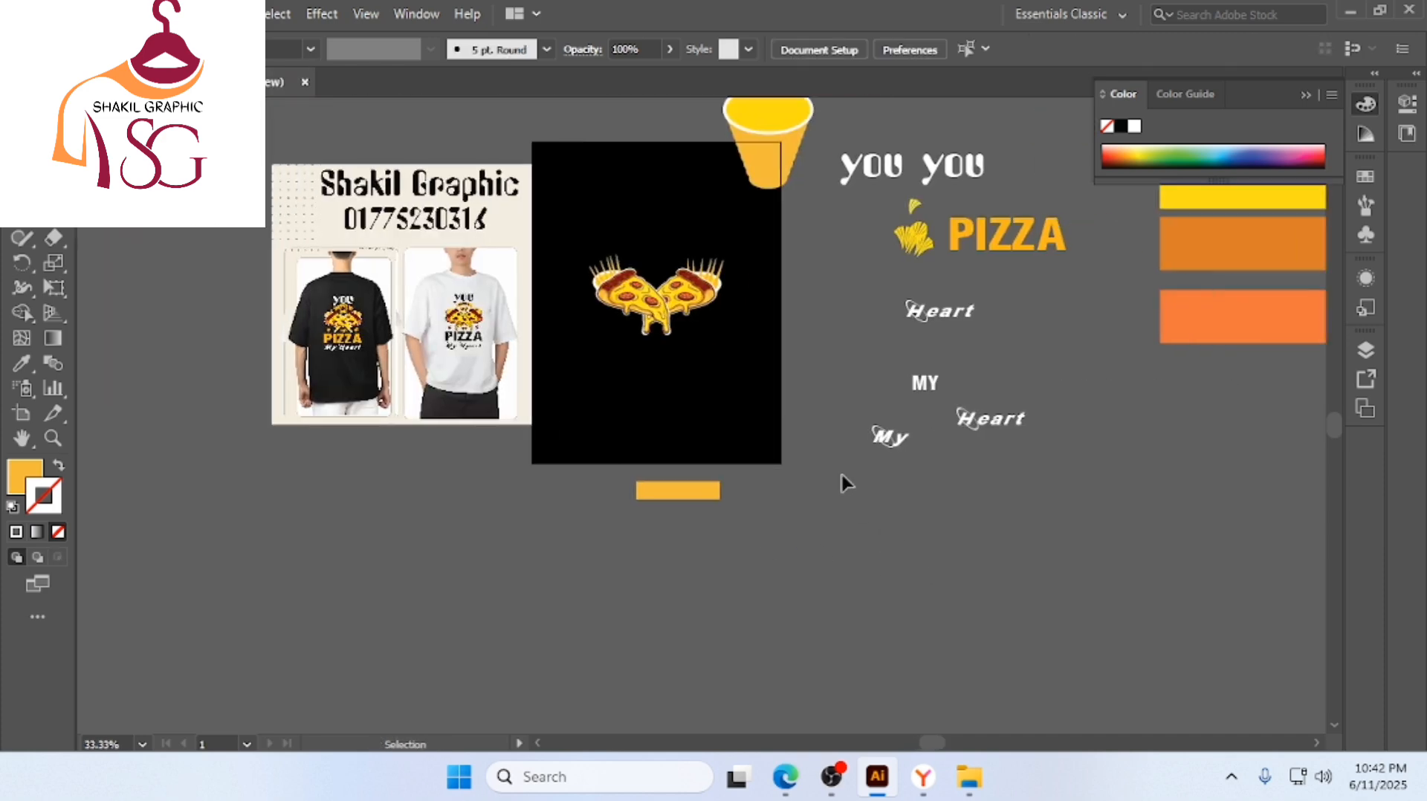
scroll(842, 482, up, 2)
scroll(989, 438, up, 2)
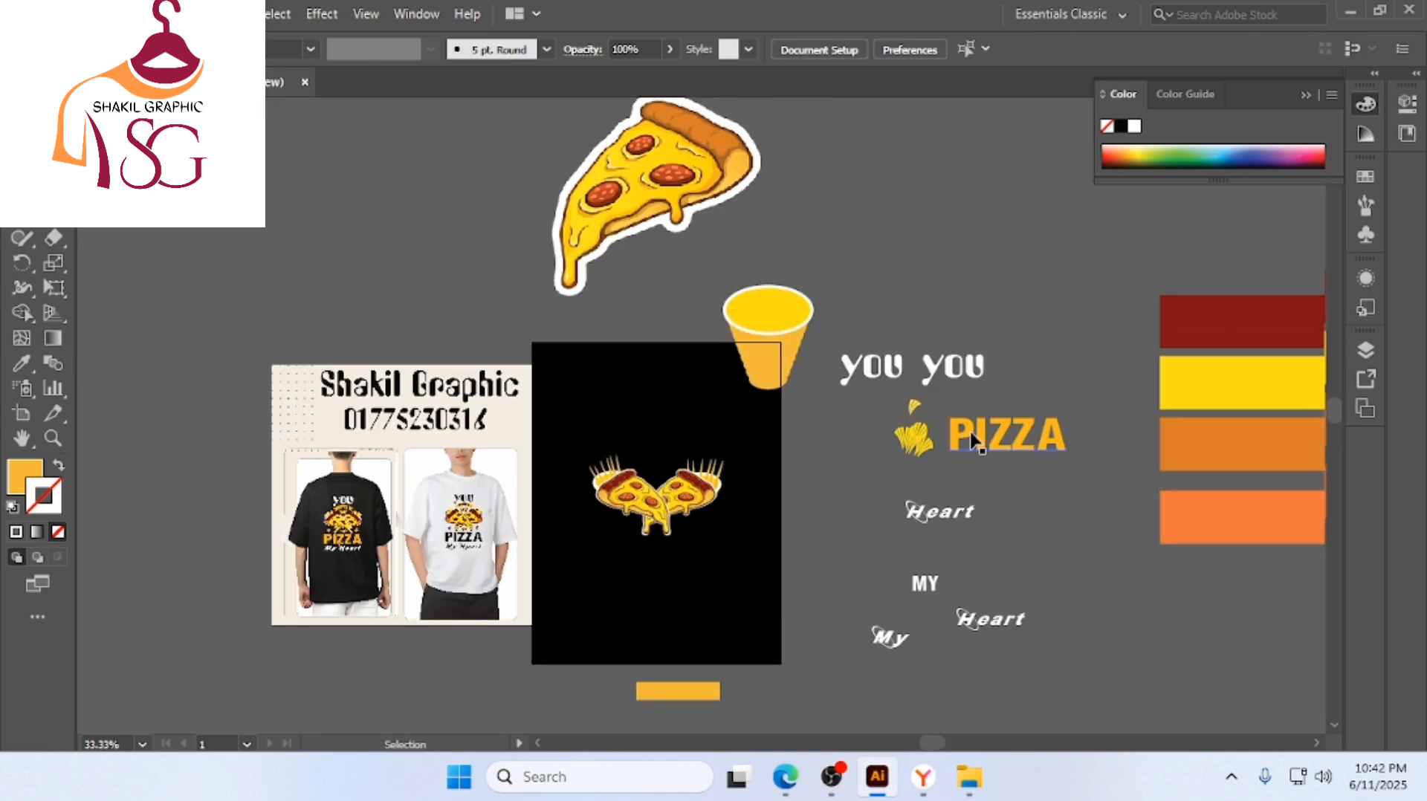
scroll(938, 447, down, 1)
scroll(937, 447, left, 2)
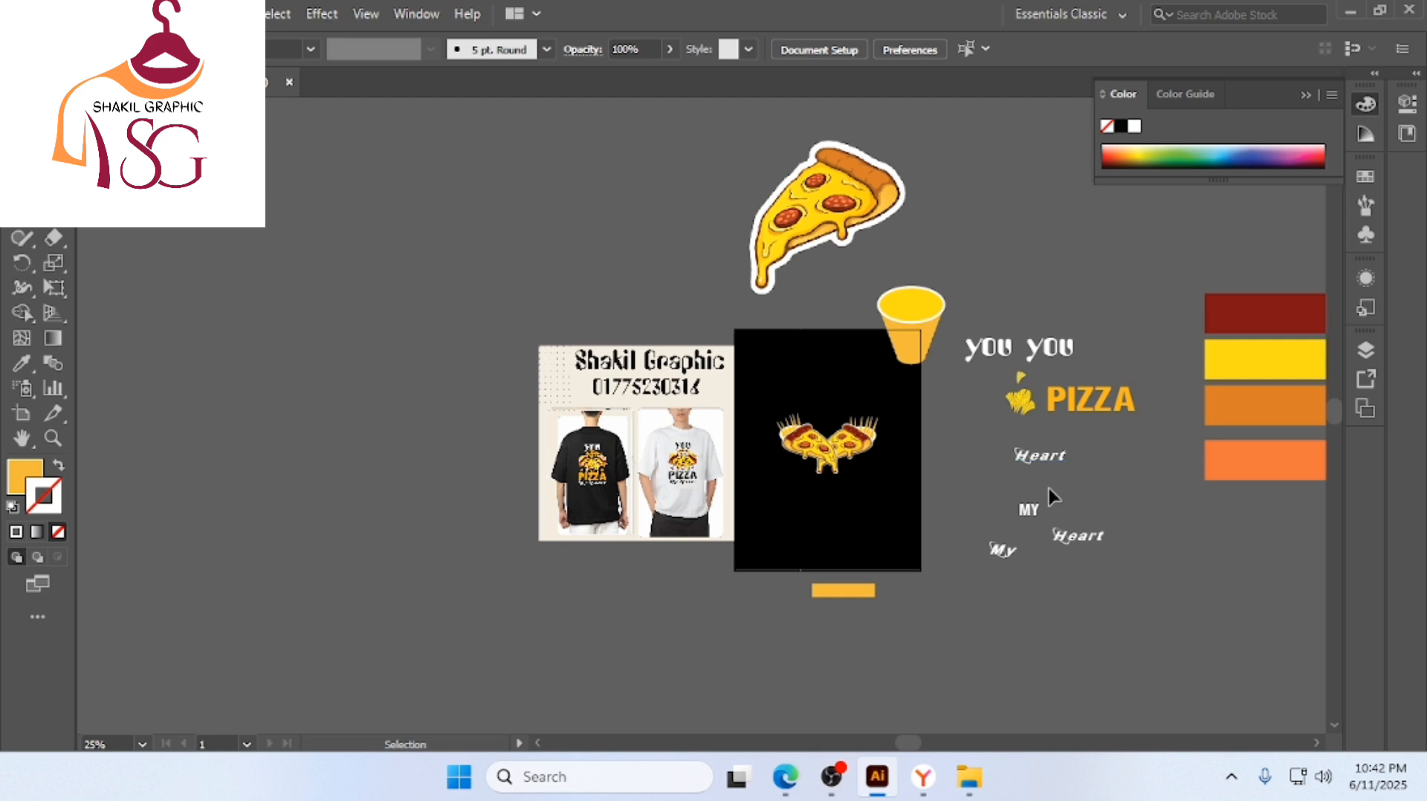
click(1037, 512)
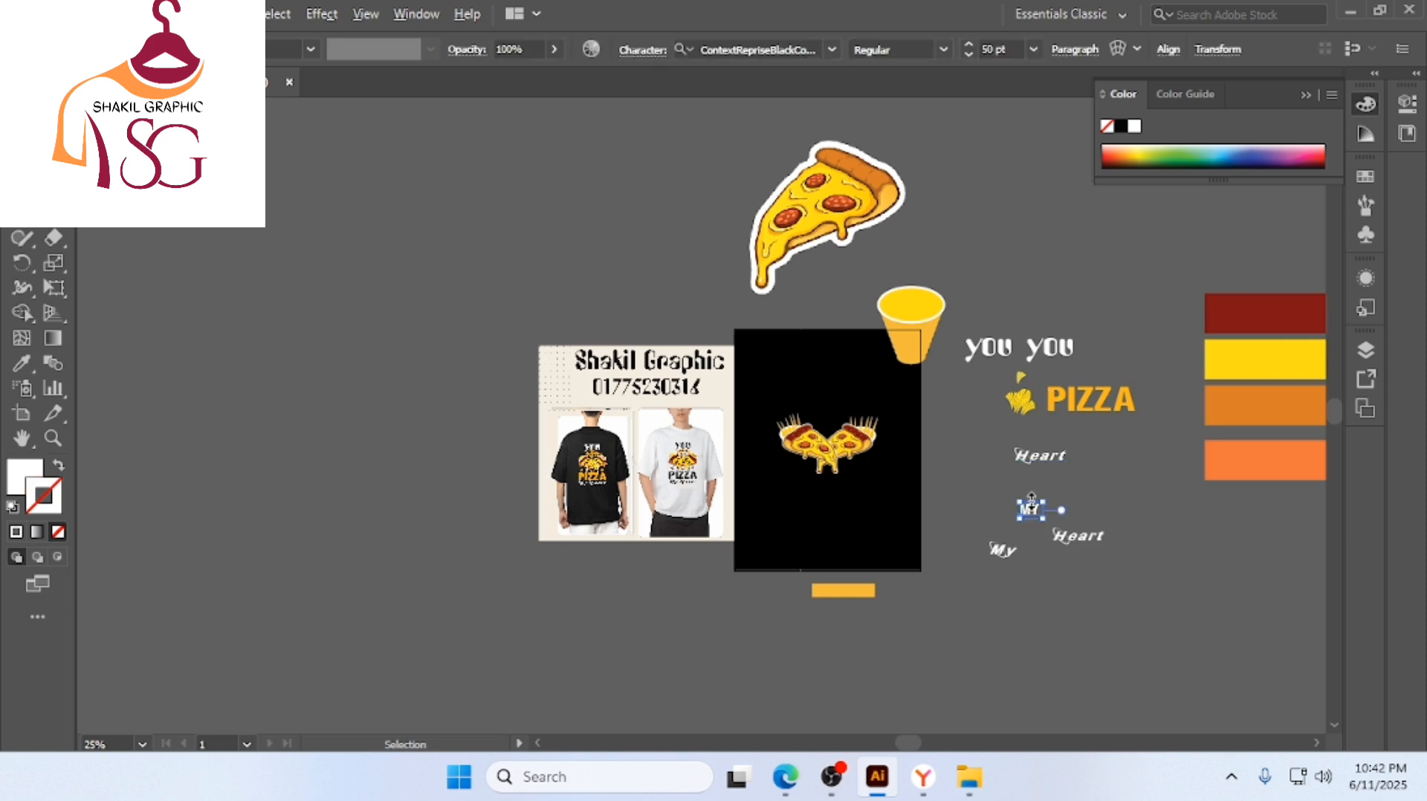
click(1047, 515)
scroll(1043, 513, up, 2)
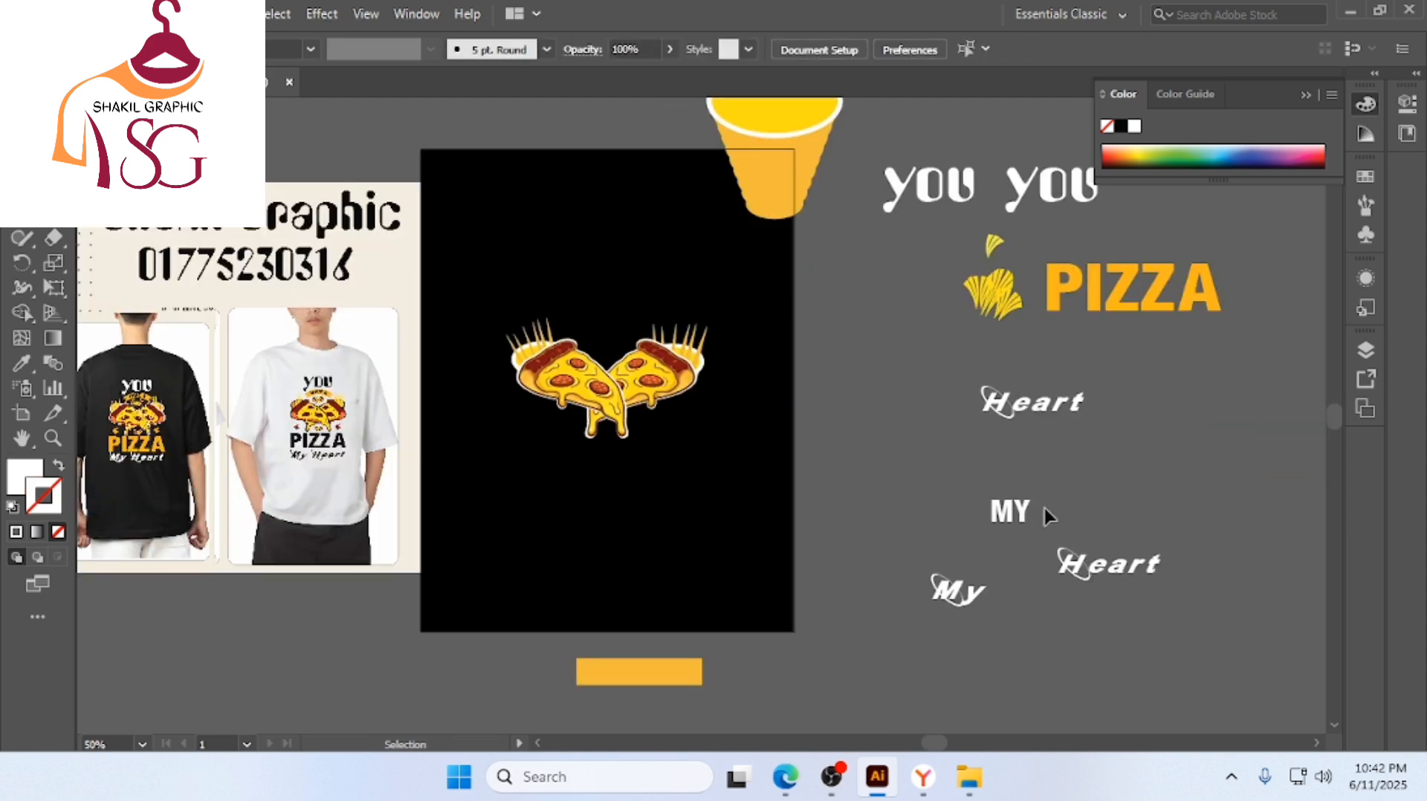
drag(1024, 515, 541, 279)
scroll(632, 282, up, 3)
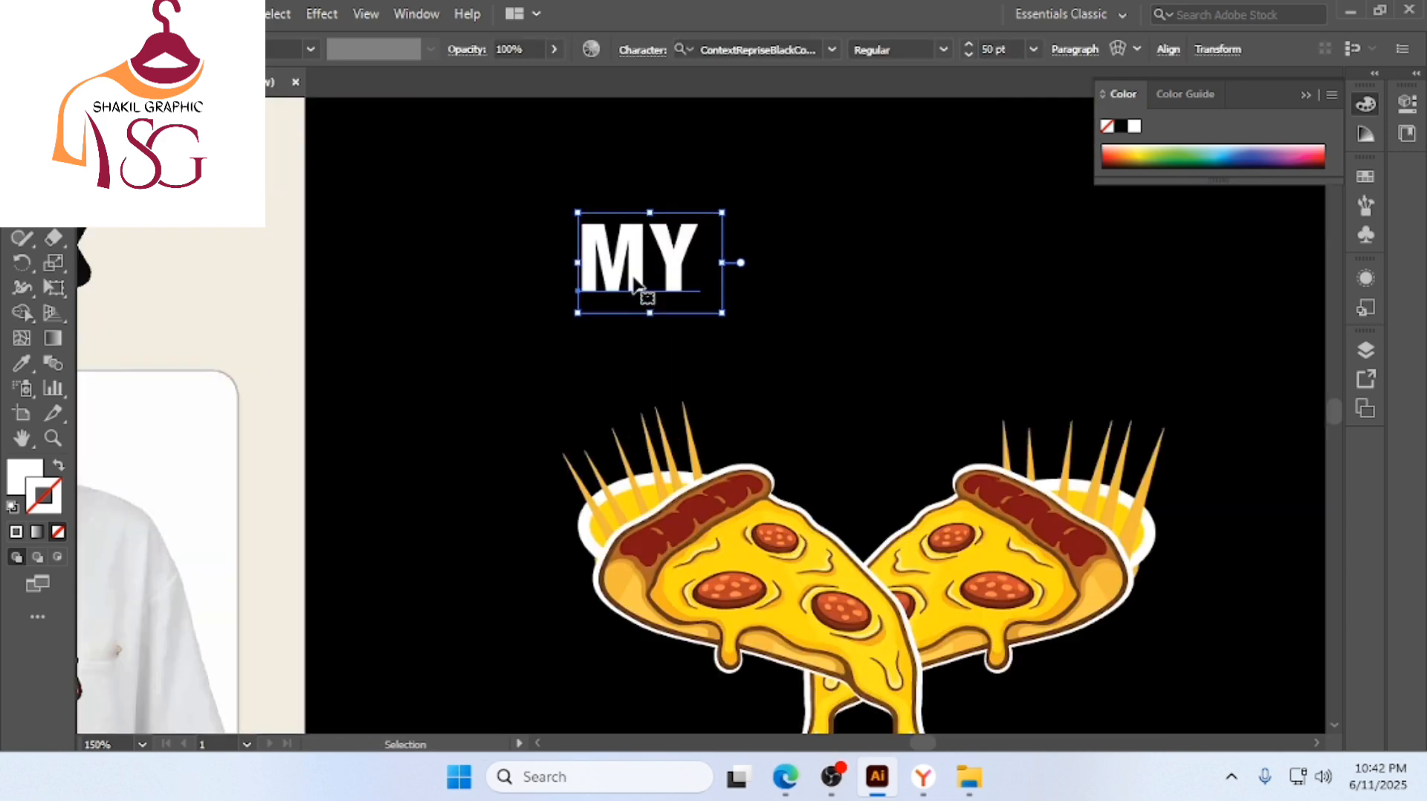
Replace the white "MY" text above the left-hand pizza slice with "HAVE A" and deselect it
key(a)
scroll(653, 280, left, 4)
key(v)
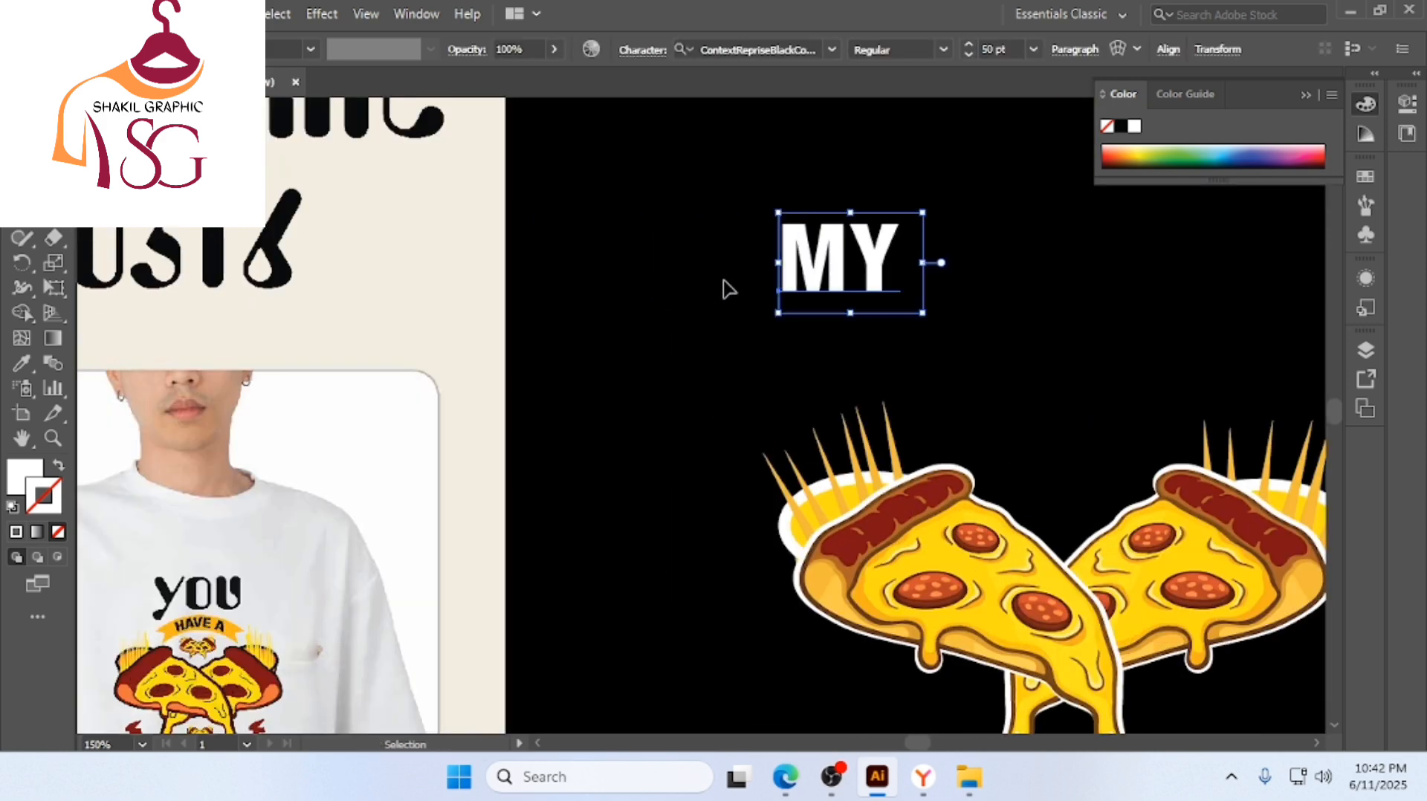
click(818, 290)
double_click(810, 281)
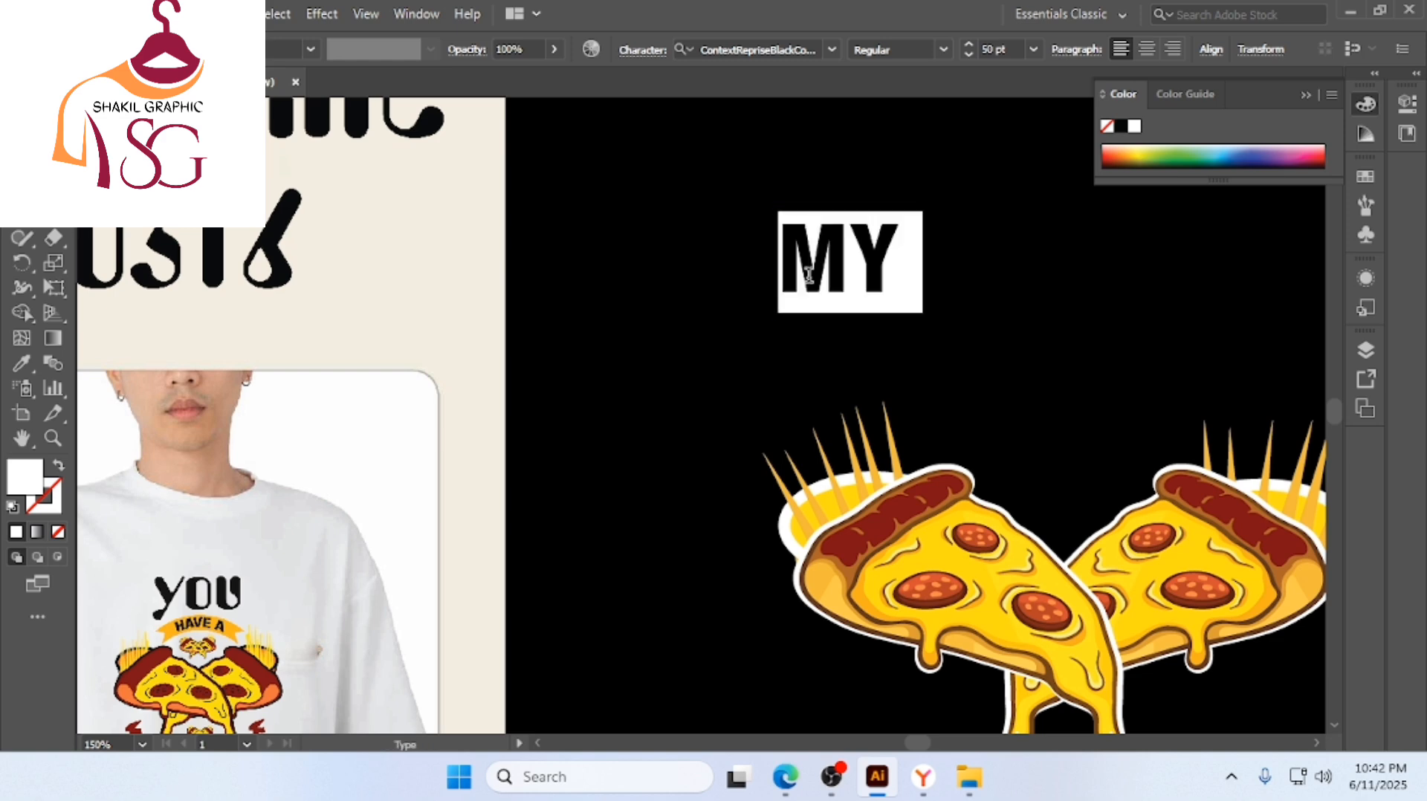
text(HA)
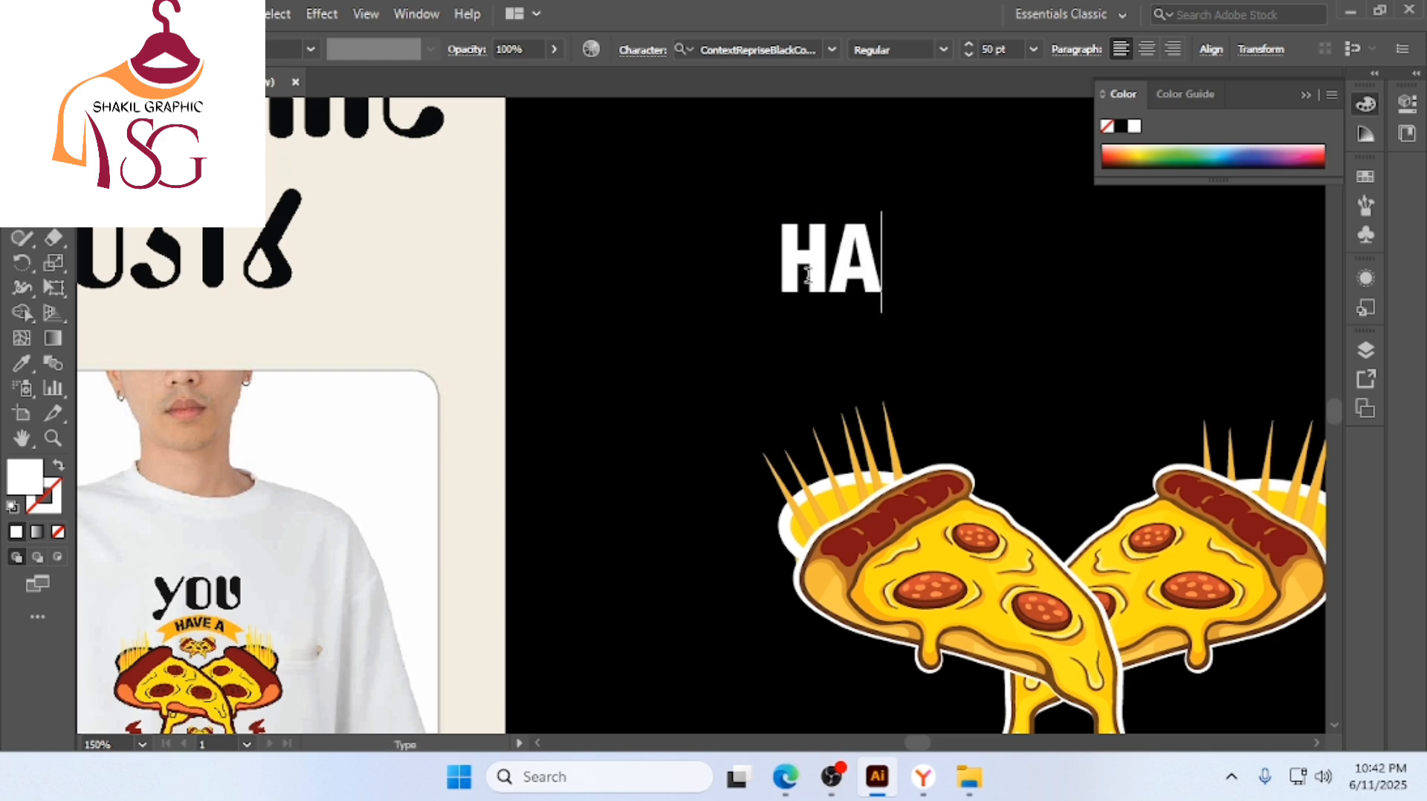
text(VE )
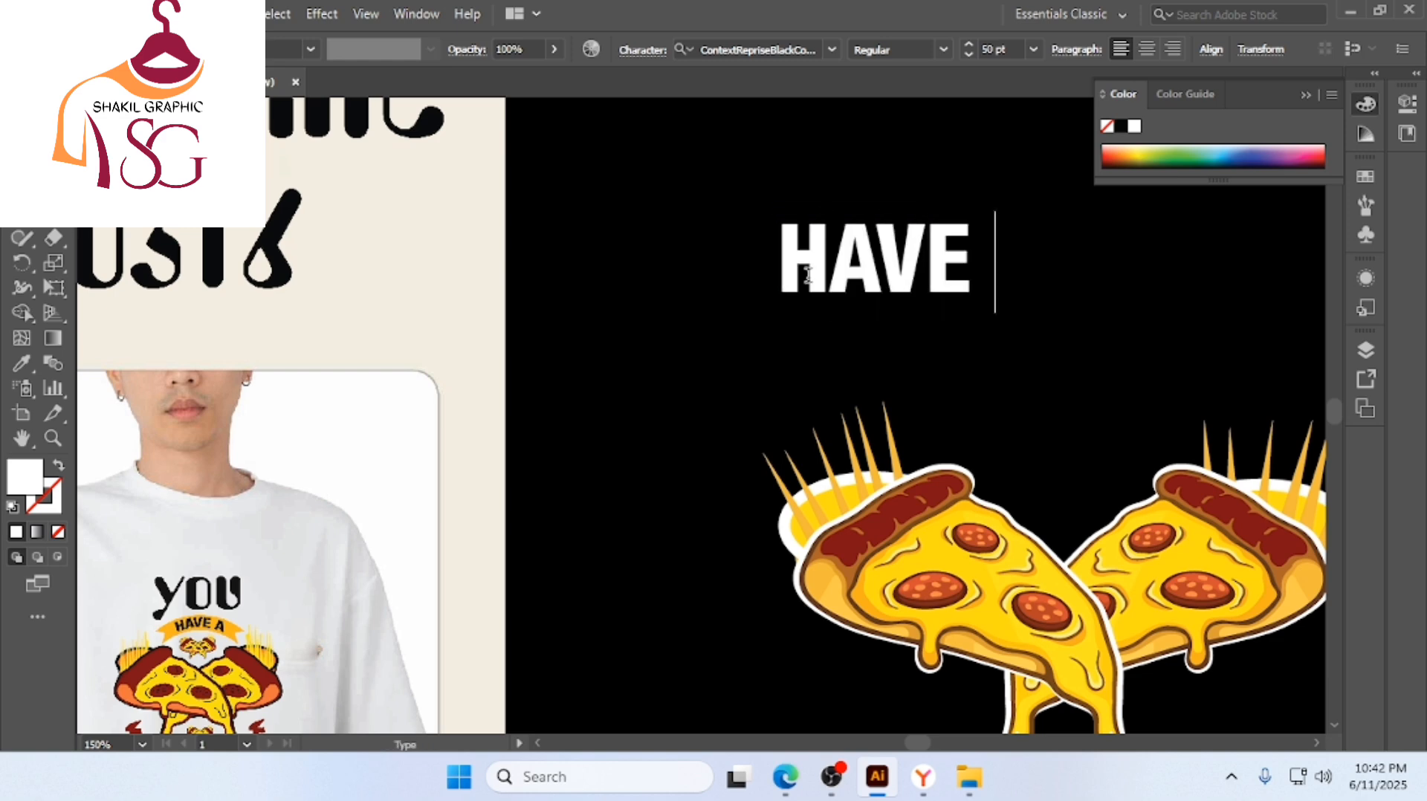
text(A)
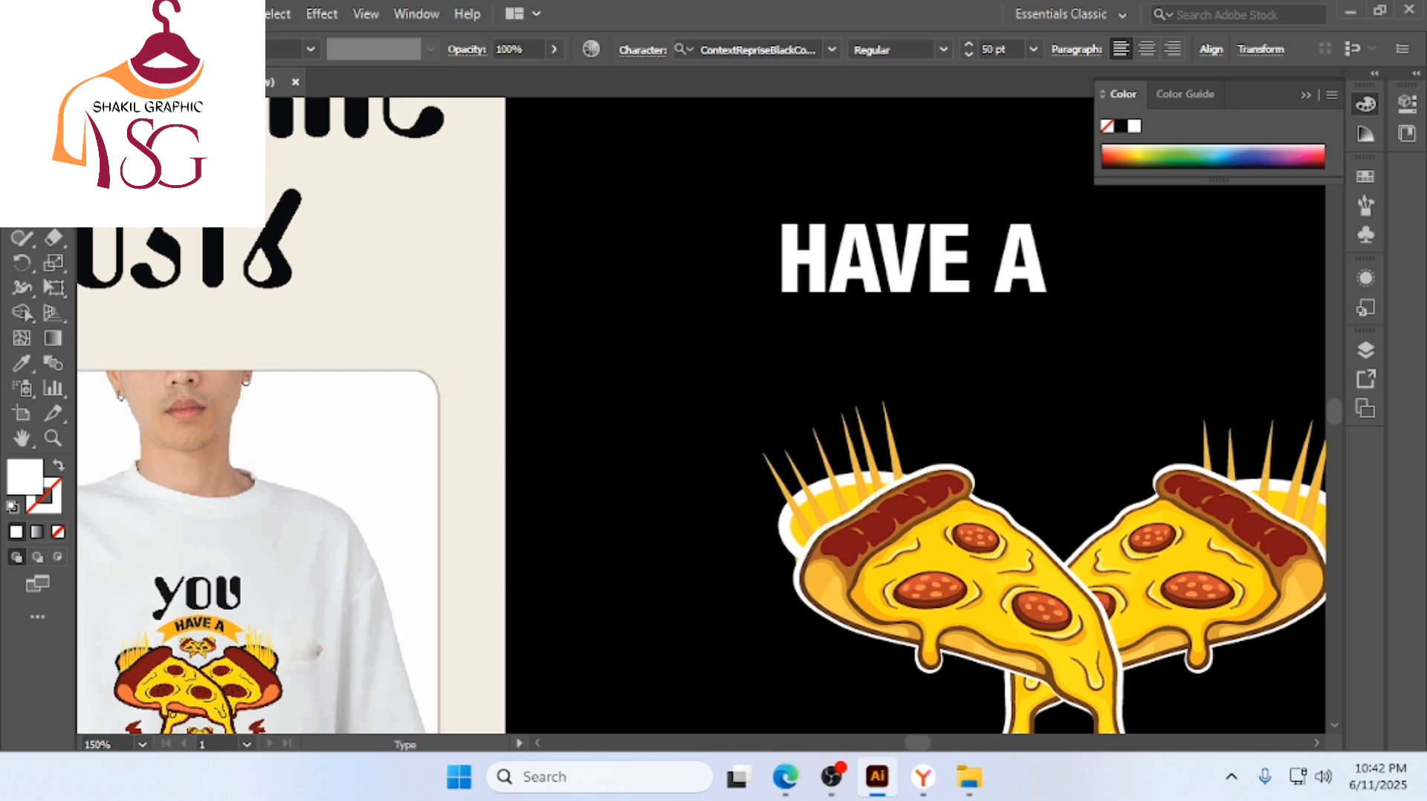
key(Escape)
click(764, 318)
Move the "HAVE A" text off the artboard onto the orange rectangle below and fit it roughly in the rectangle's middle
alt+scroll(786, 322, down, 4)
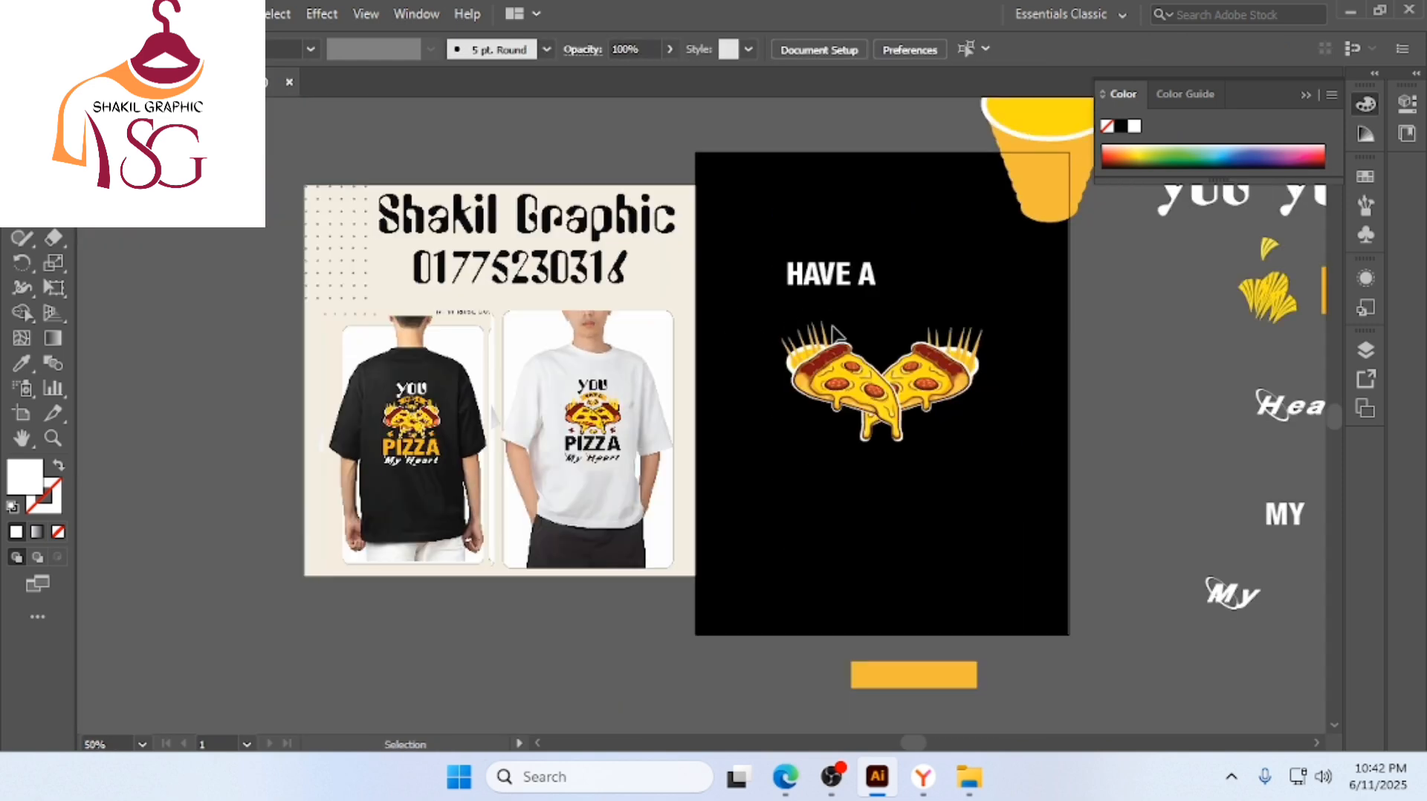
scroll(832, 330, down, 2)
drag(835, 203, 933, 596)
scroll(935, 596, right, 2)
scroll(935, 596, up, 2)
right_click(828, 613)
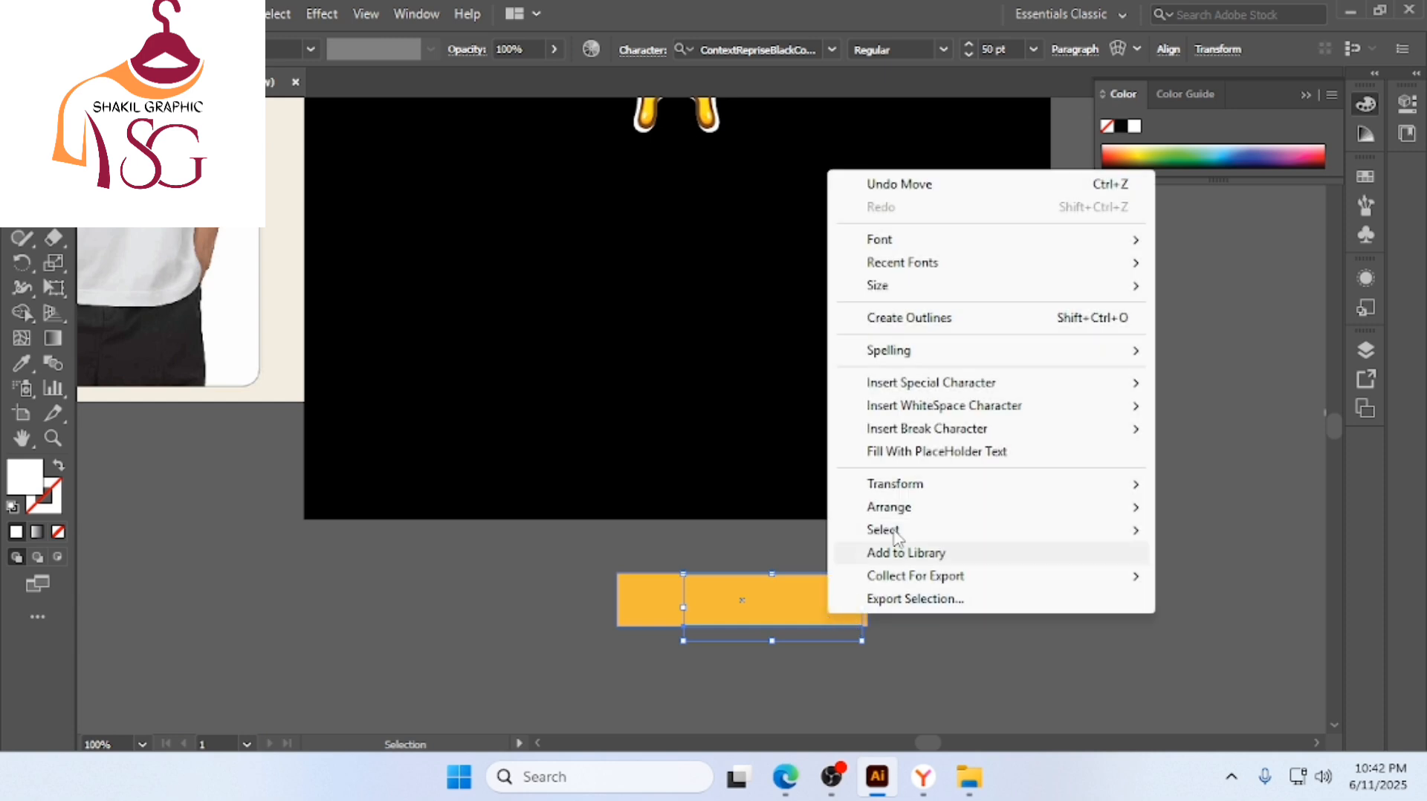
mouse_move(936, 510)
click(810, 507)
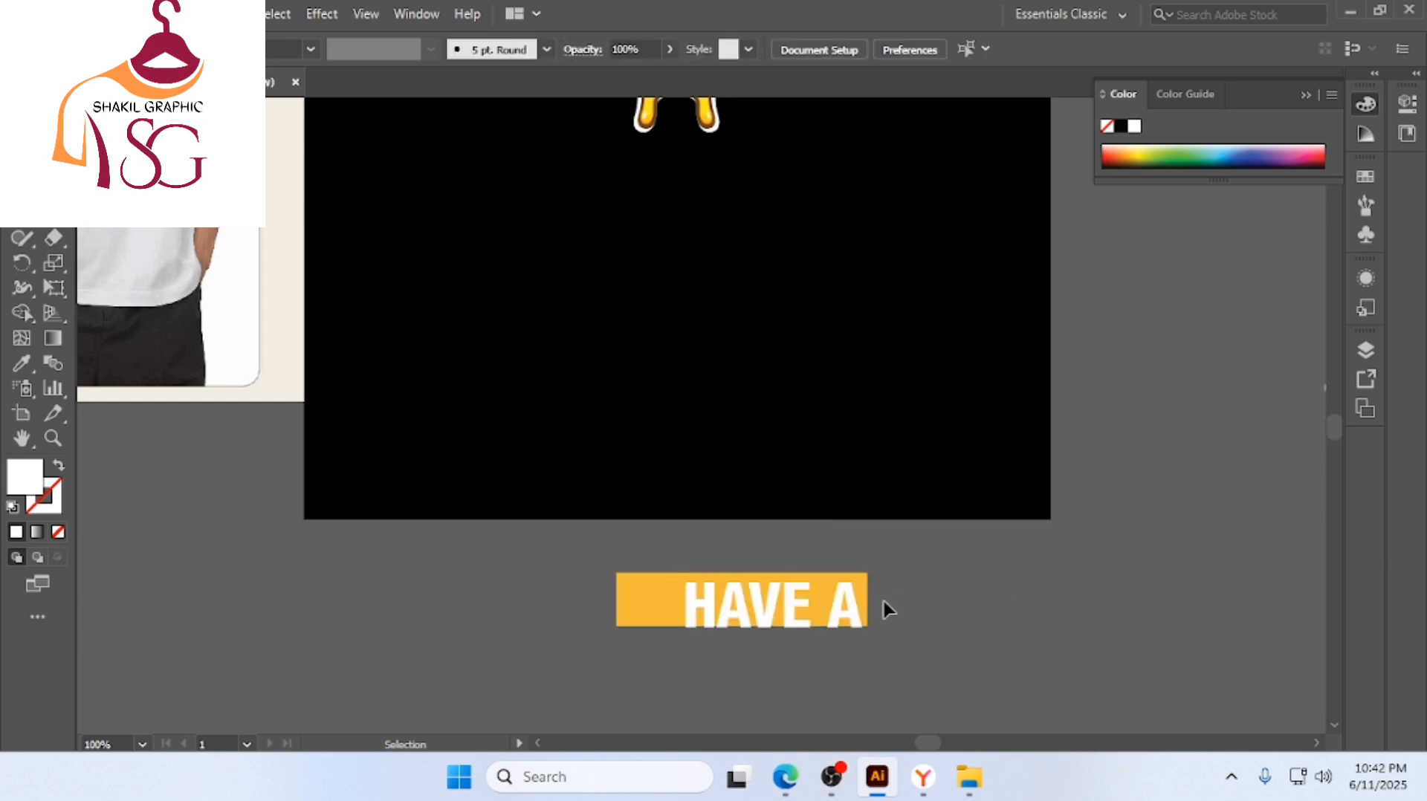
scroll(805, 576, up, 2)
drag(784, 557, 747, 538)
scroll(748, 542, up, 2)
scroll(748, 537, down, 2)
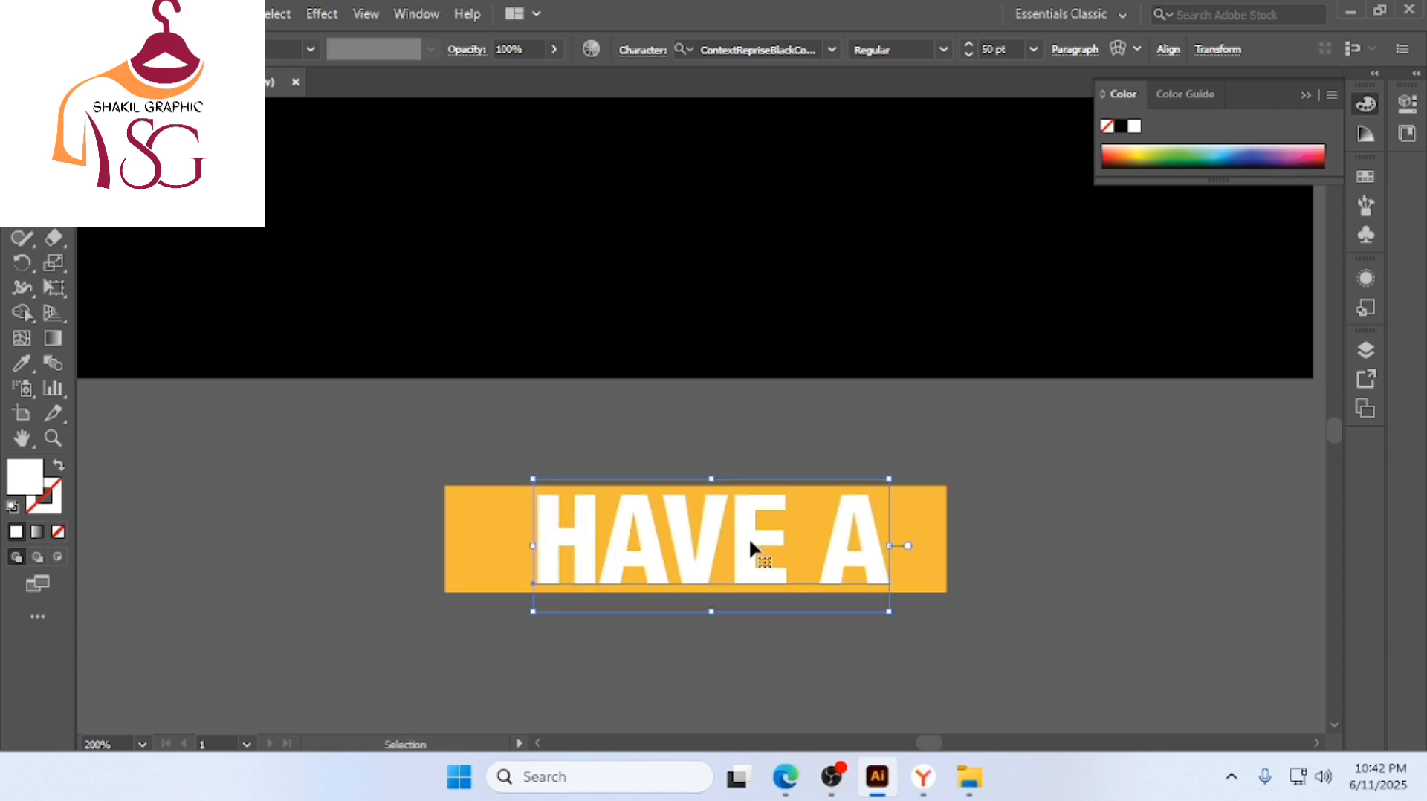
Recolour the "HAVE A" text black by sampling the artboard background with the Eyedropper, and deselect it
key(i)
click(867, 283)
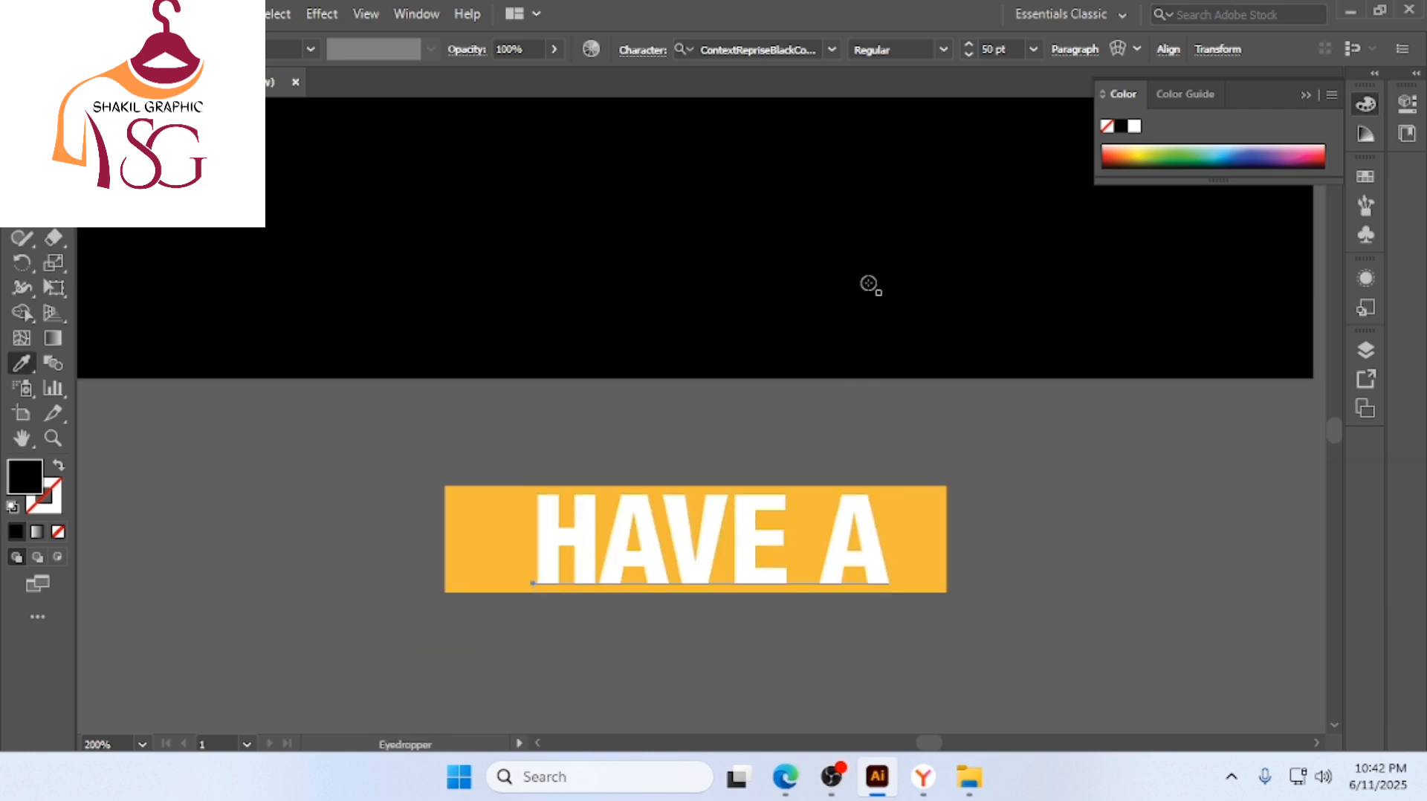
click(22, 113)
click(265, 482)
scroll(690, 571, down, 1)
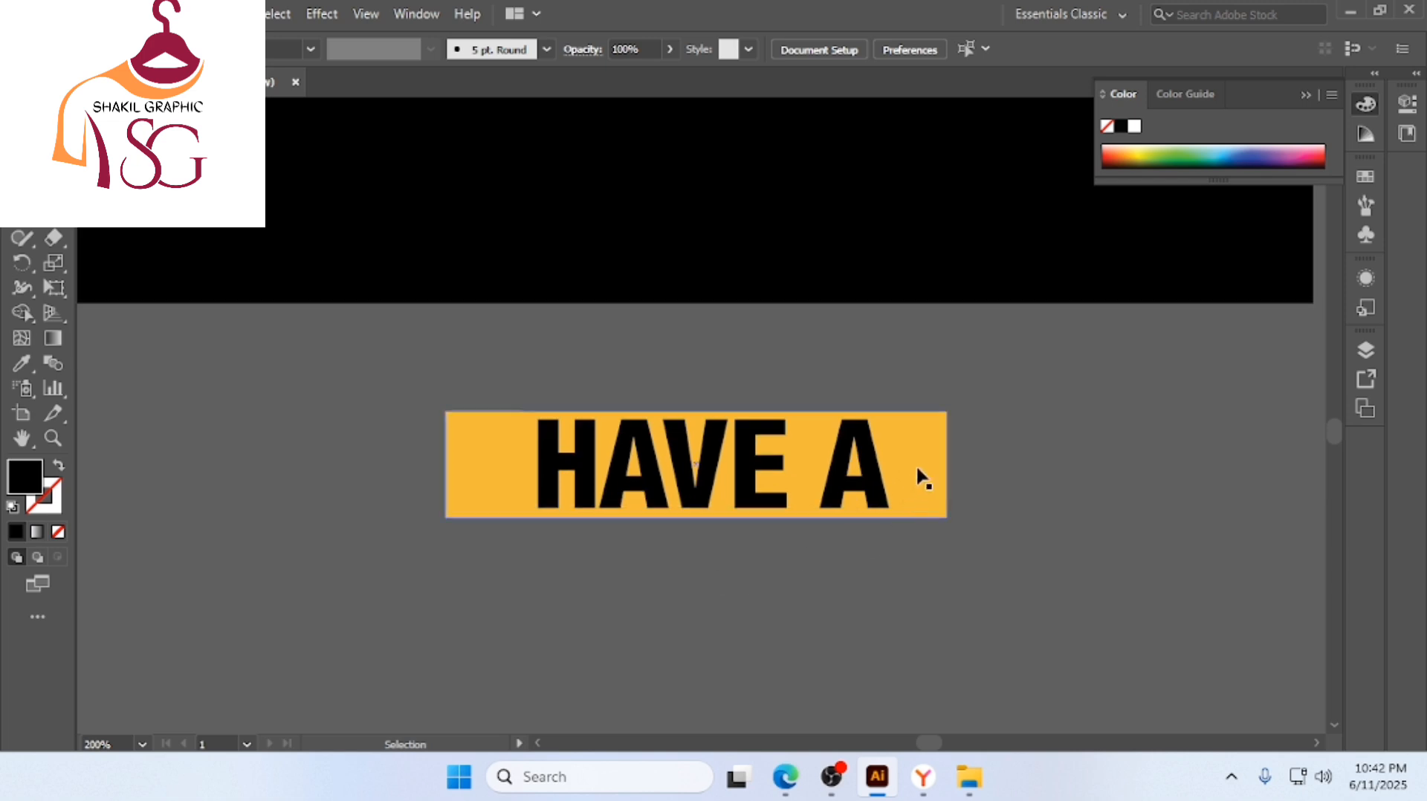
Add an anchor point at the midpoint of each short side of the orange rectangle
click(921, 476)
scroll(920, 459, up, 1)
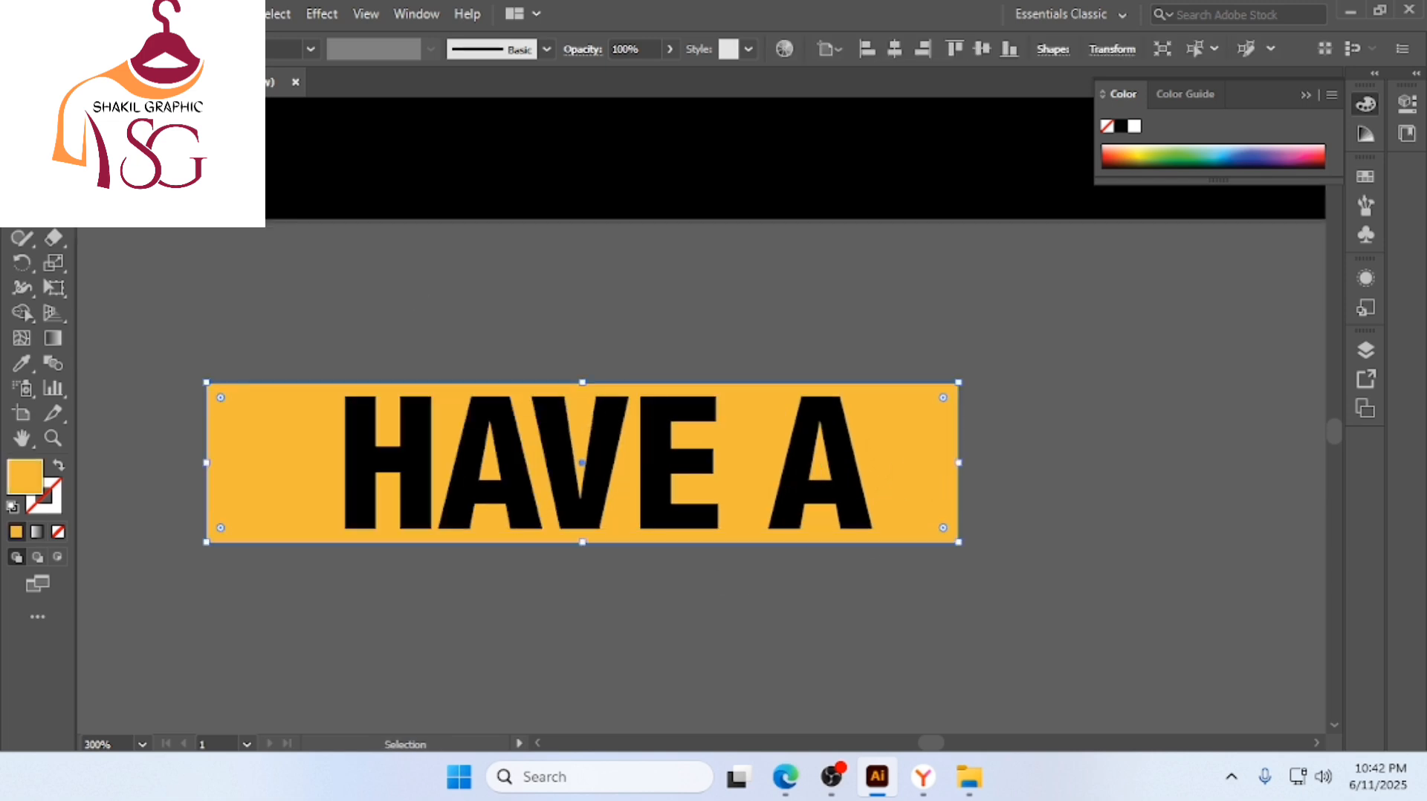
click(134, 190)
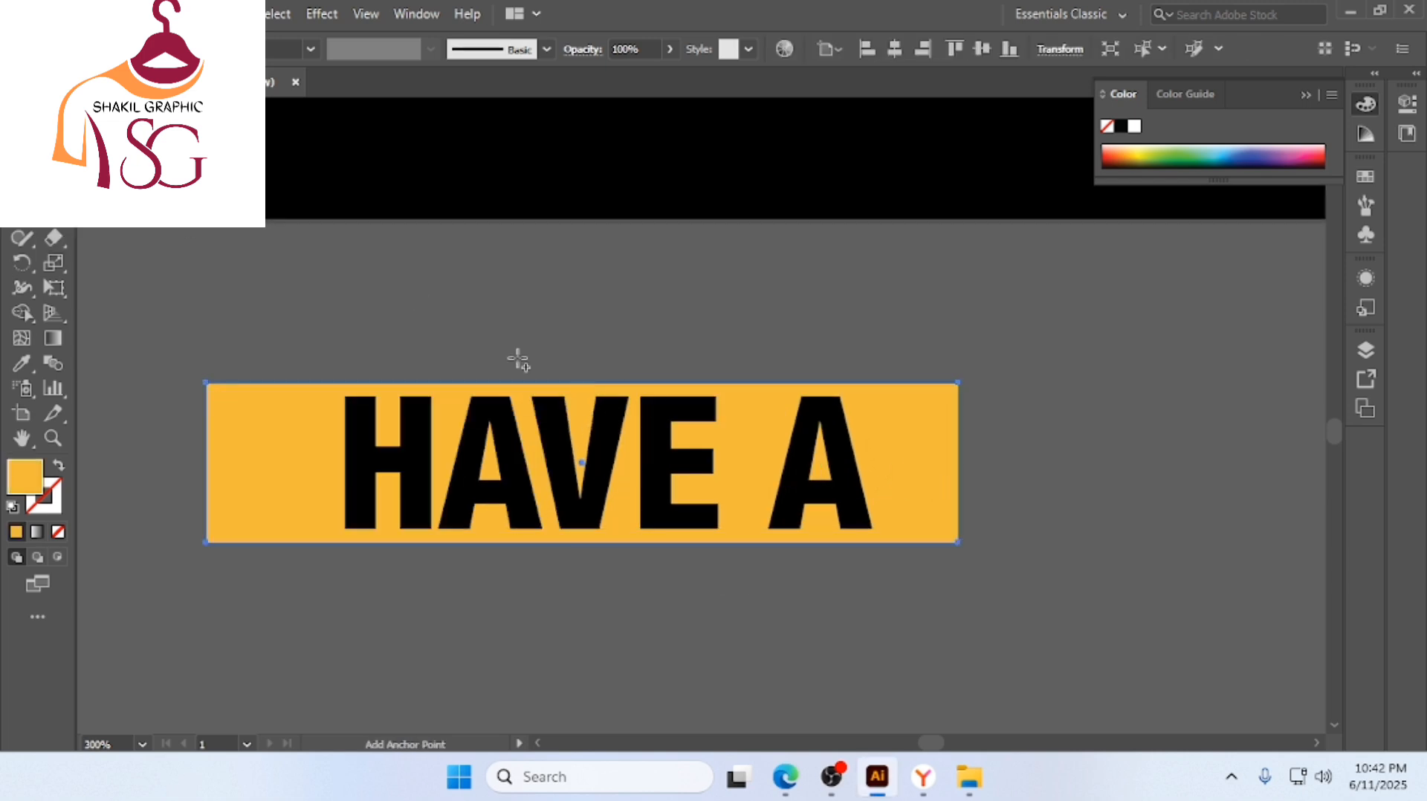
click(958, 464)
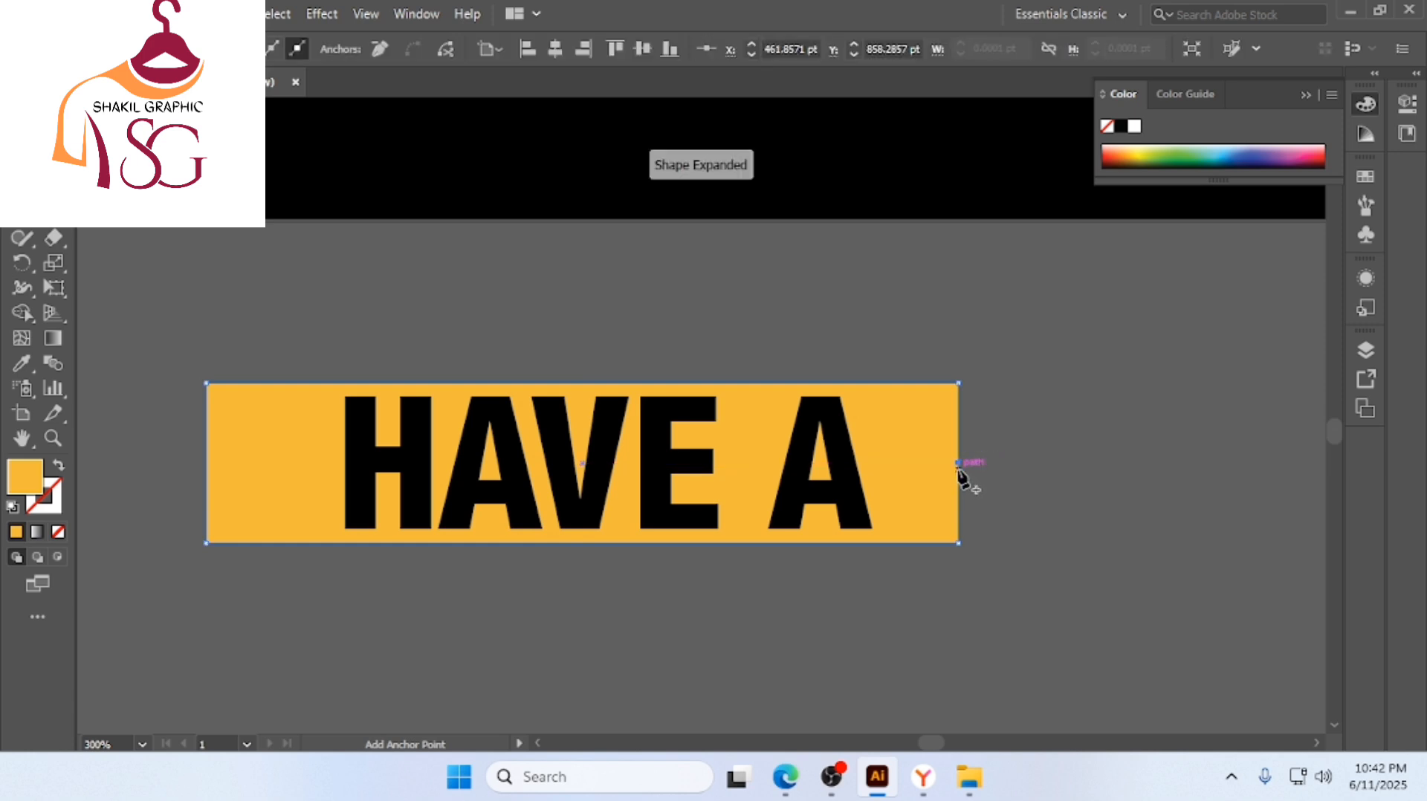
click(205, 463)
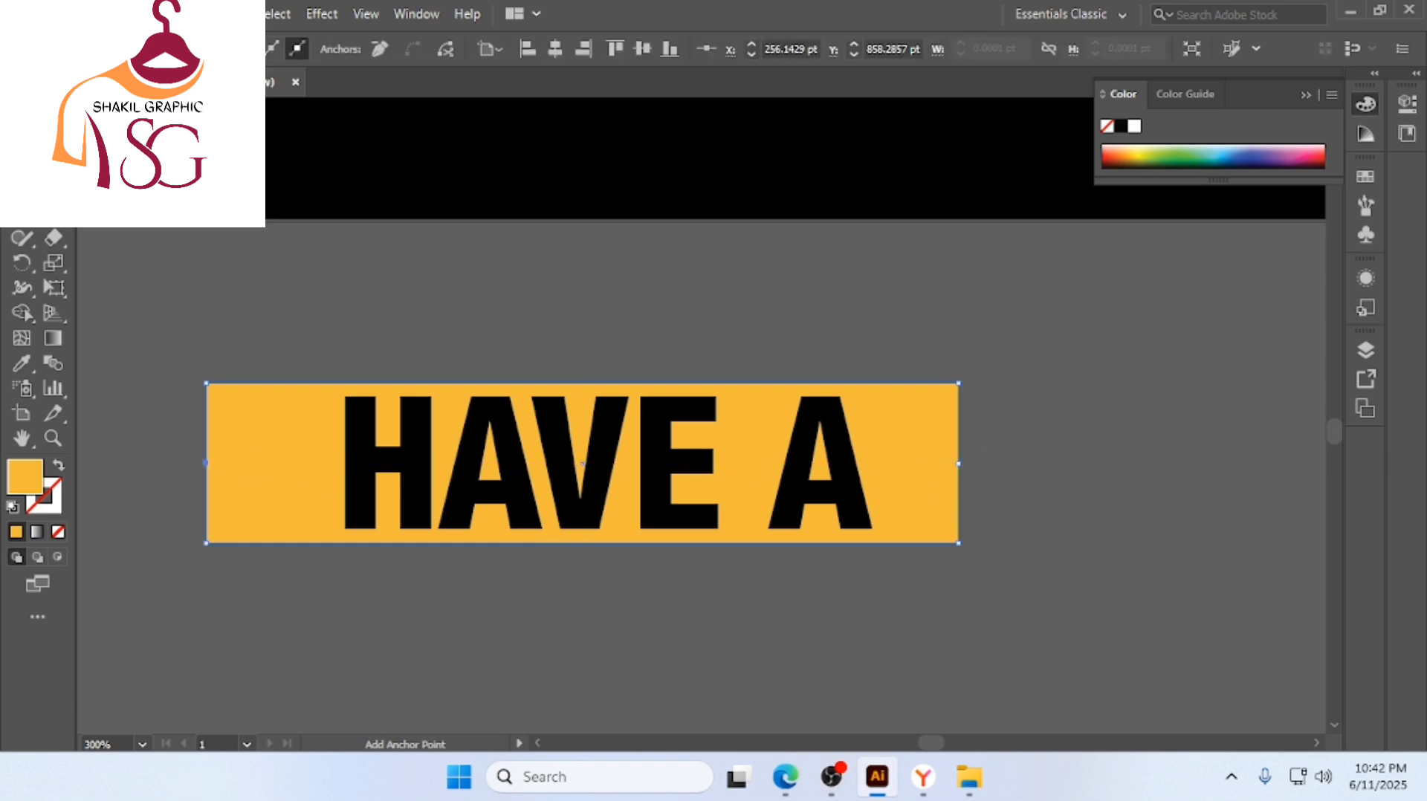
Pull both new side anchor points inward by equal amounts to cut V-shaped ribbon ends into the banner, and deselect it
right_click(53, 113)
click(134, 112)
drag(960, 464, 912, 463)
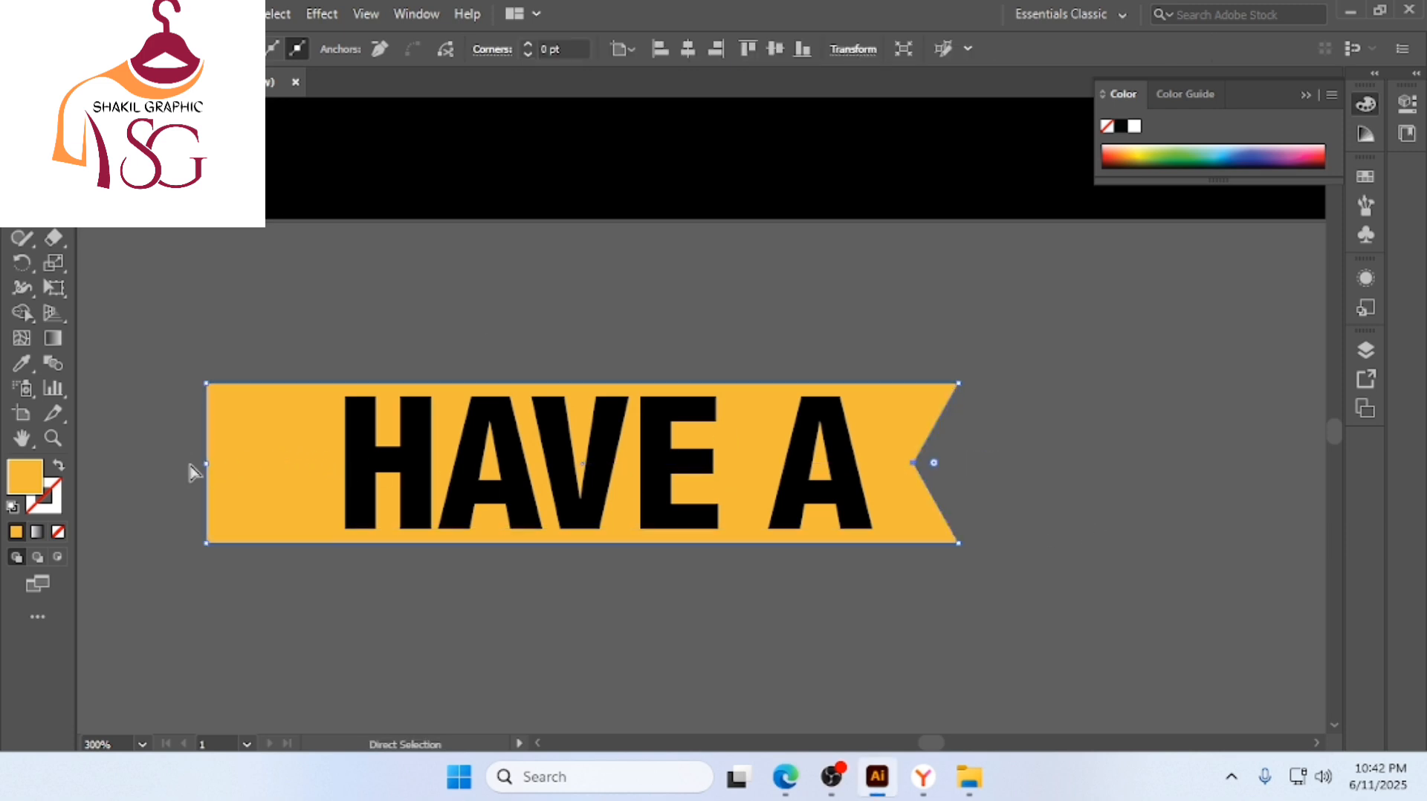
drag(205, 467, 249, 462)
key(v)
click(765, 592)
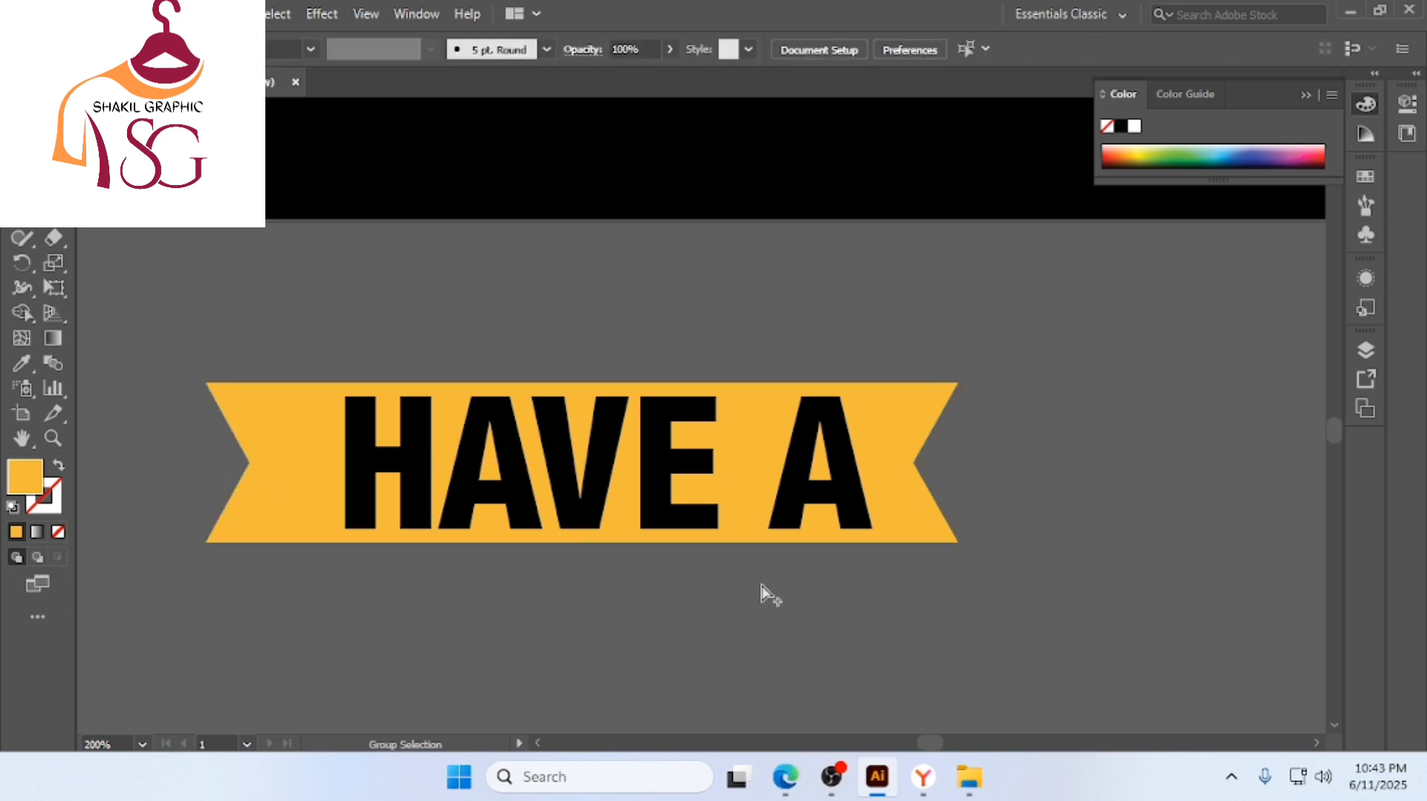
Centre the "HAVE A" text and the orange ribbon horizontally on each other and group them
scroll(892, 587, down, 2)
click(777, 505)
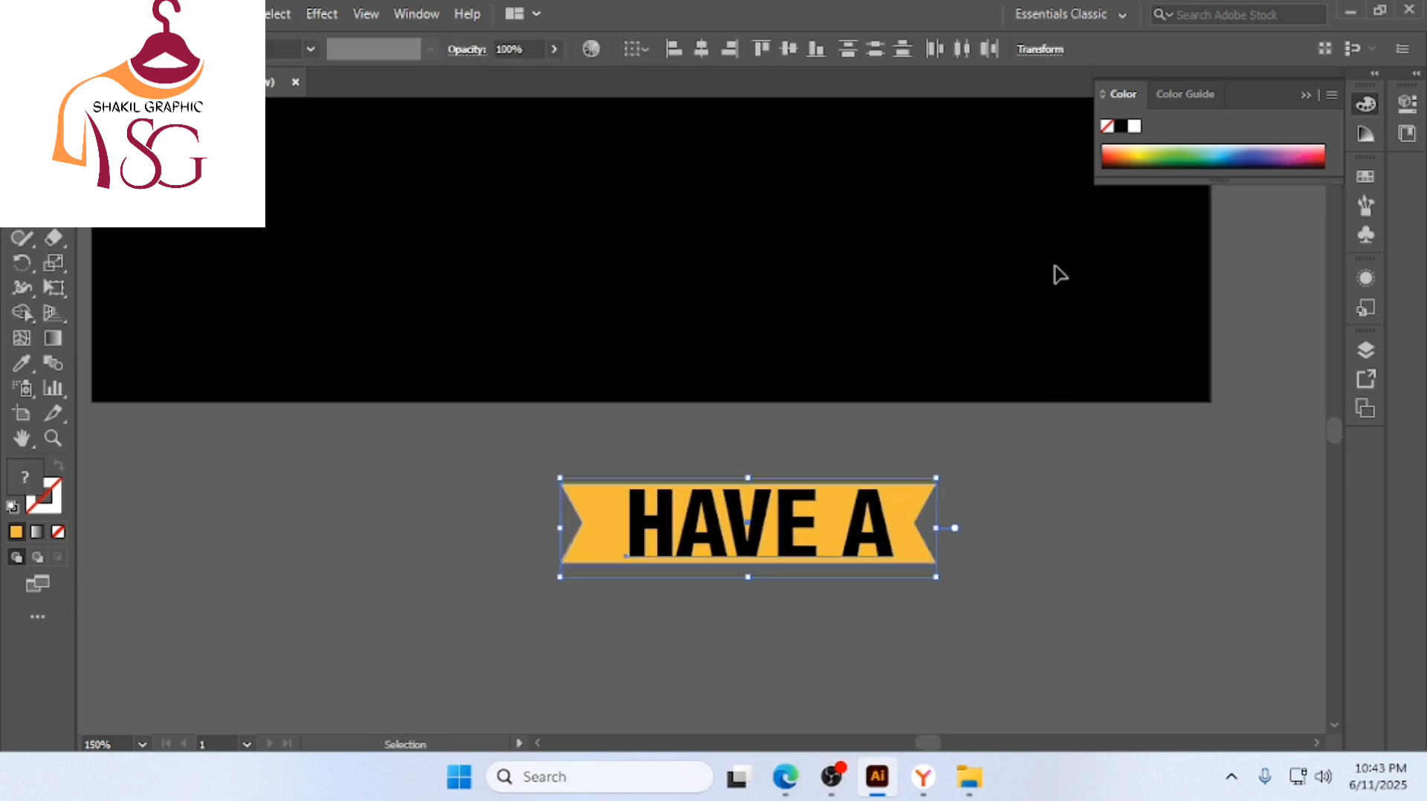
click(702, 50)
click(1108, 498)
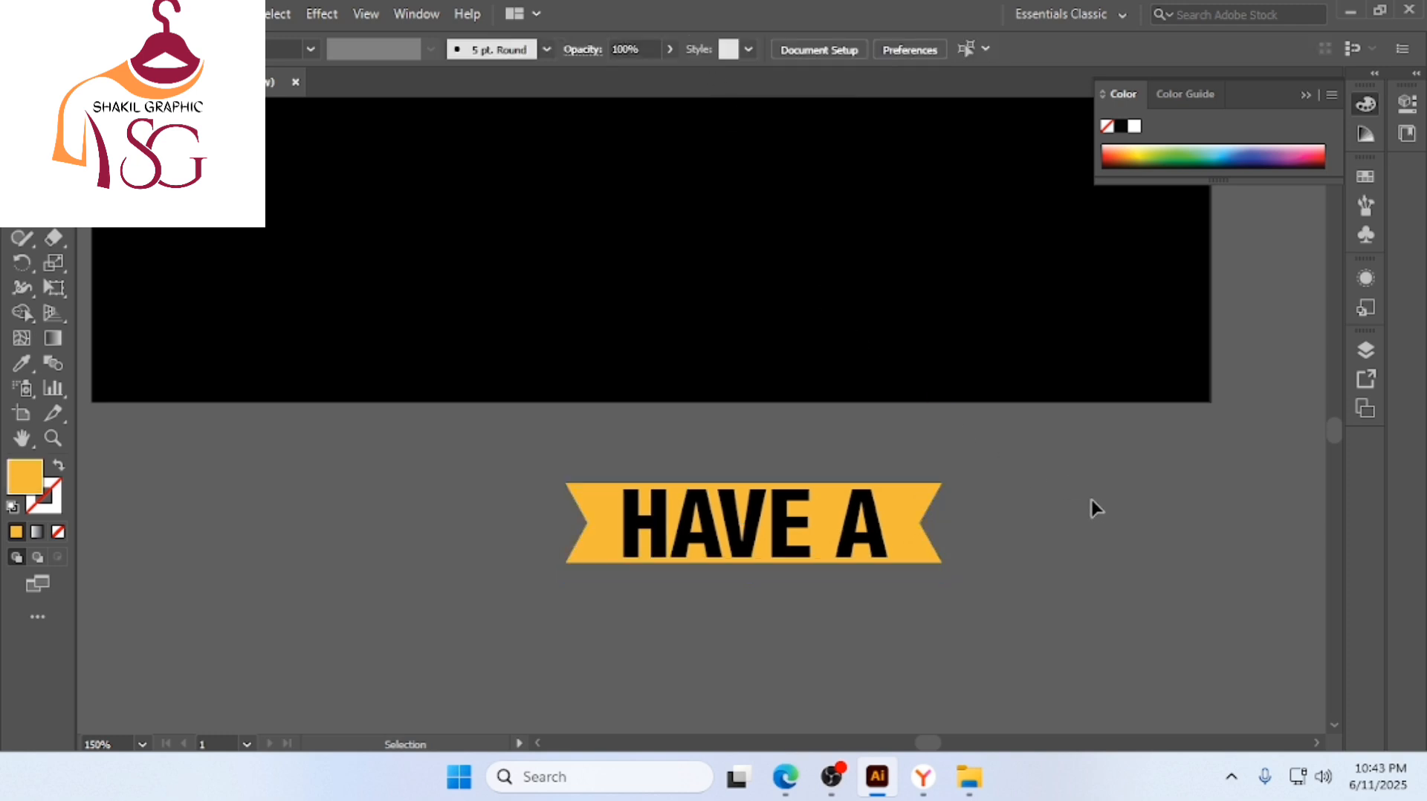
scroll(1025, 493, down, 2)
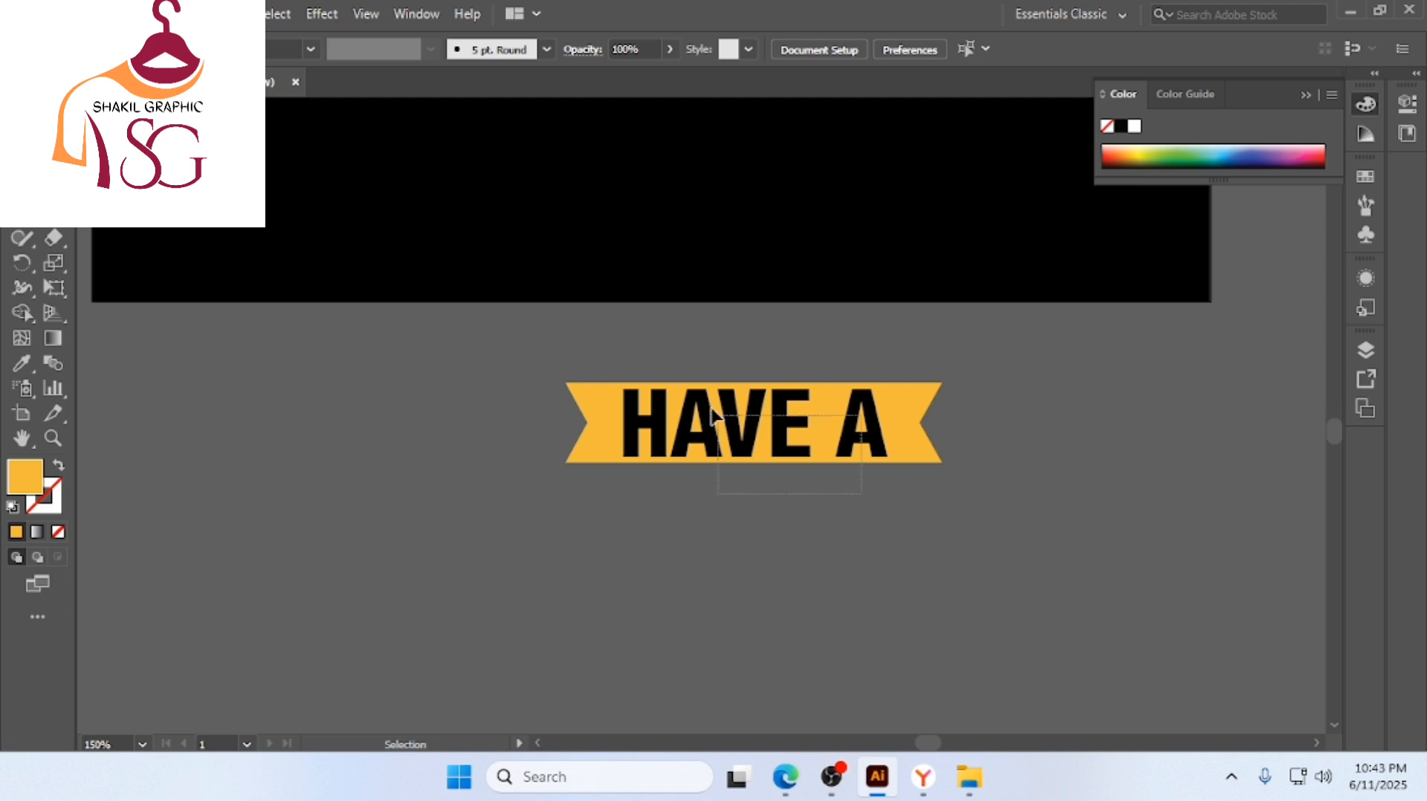
click(691, 388)
key(ctrl+g)
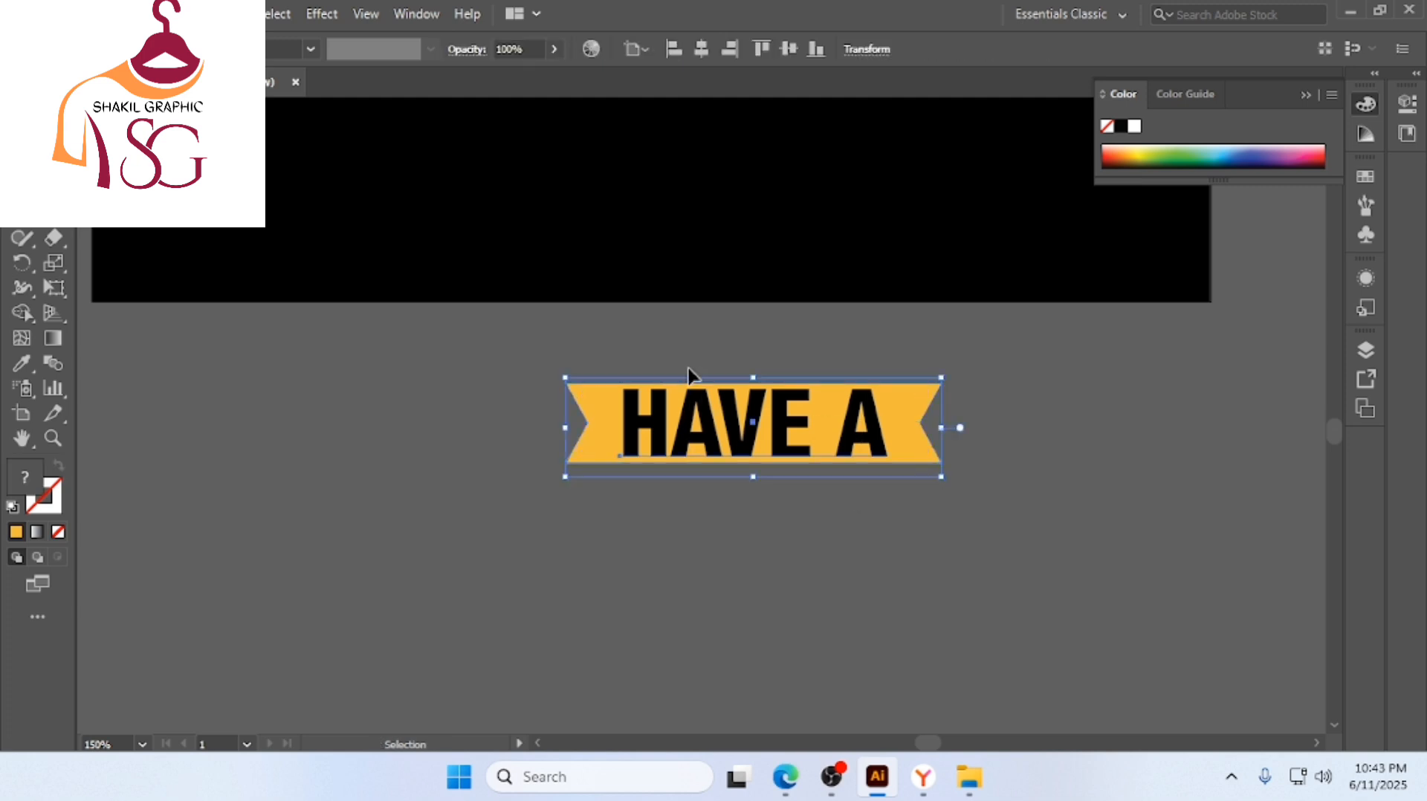
Apply a horizontal Arc warp with a 37% bend to the grouped "HAVE A" banner
click(180, 15)
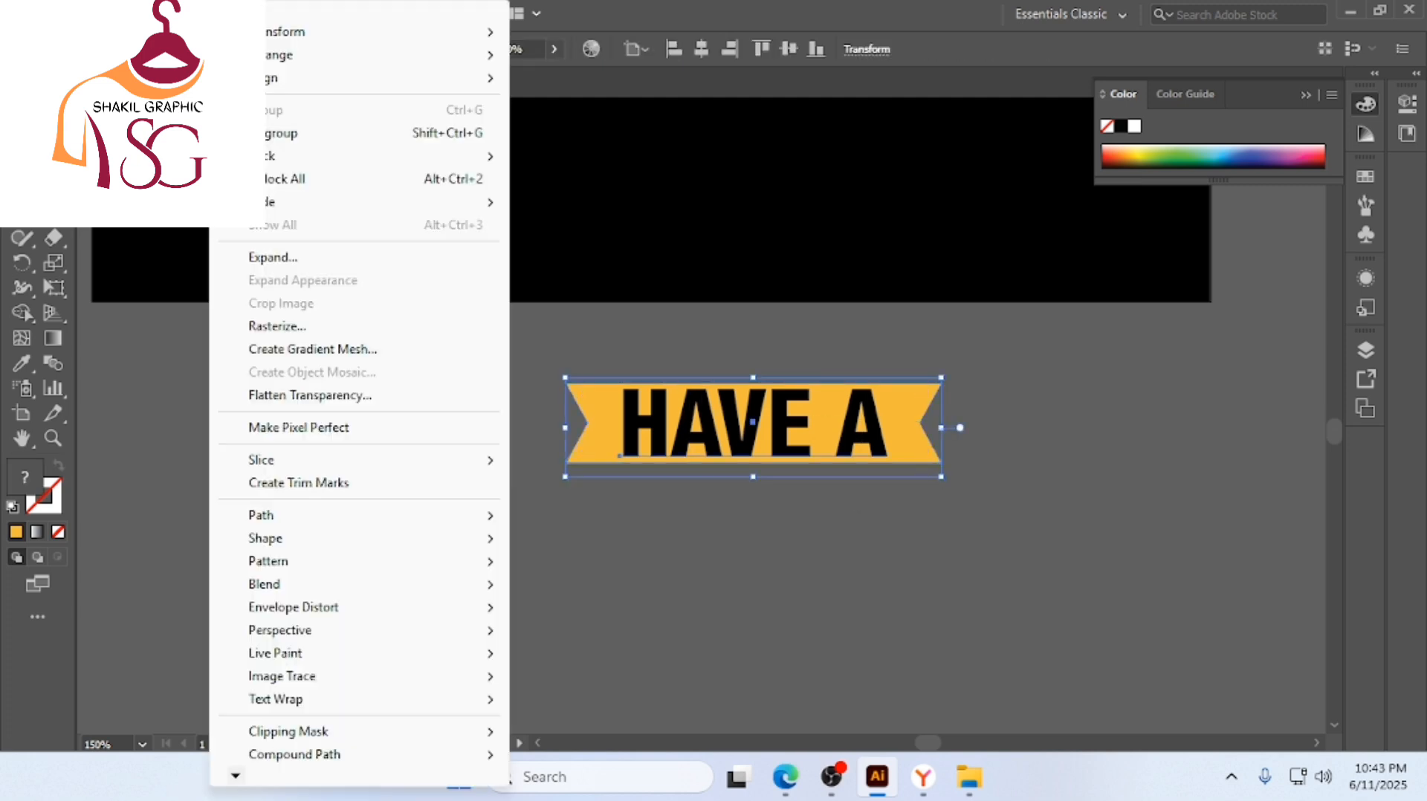
click(738, 517)
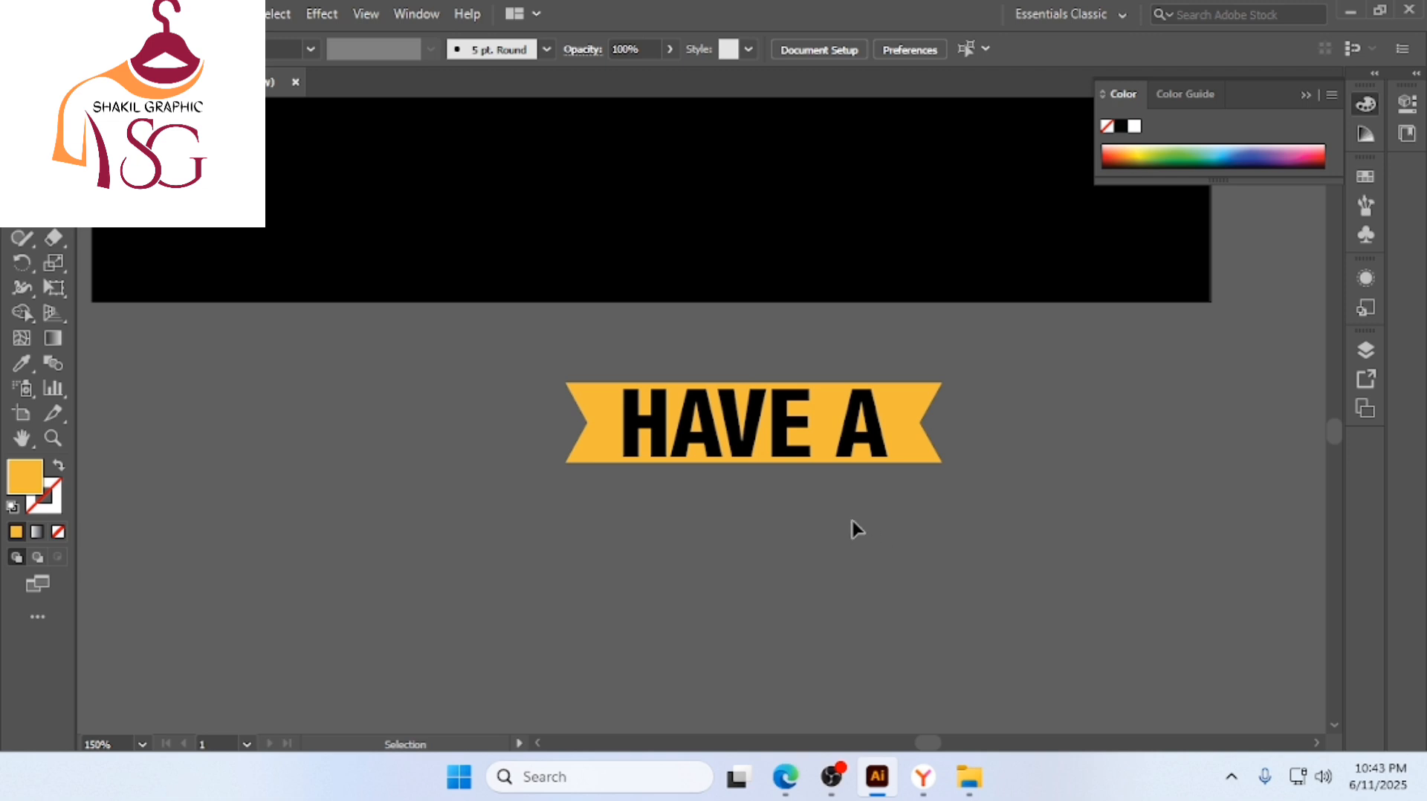
drag(849, 519, 700, 406)
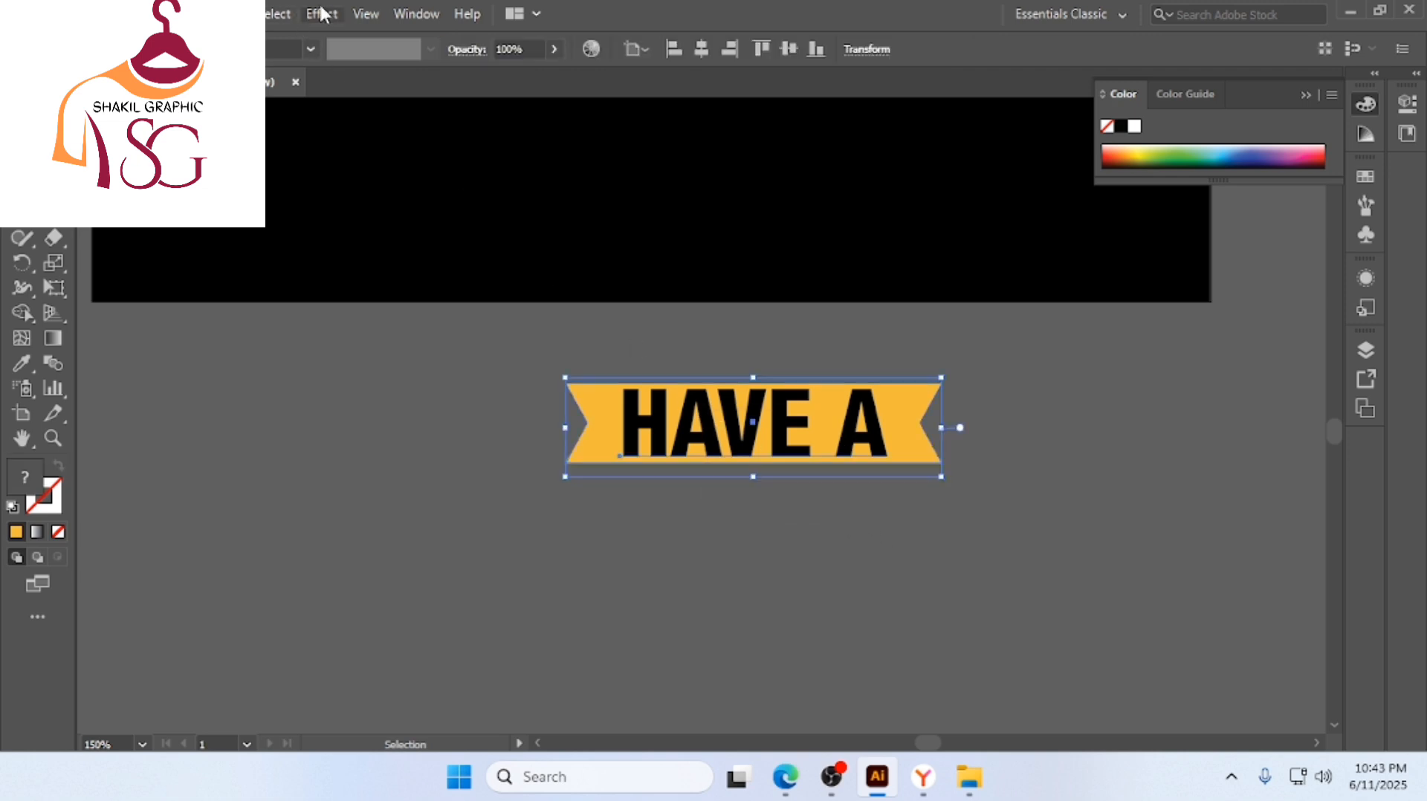
click(321, 14)
mouse_move(394, 285)
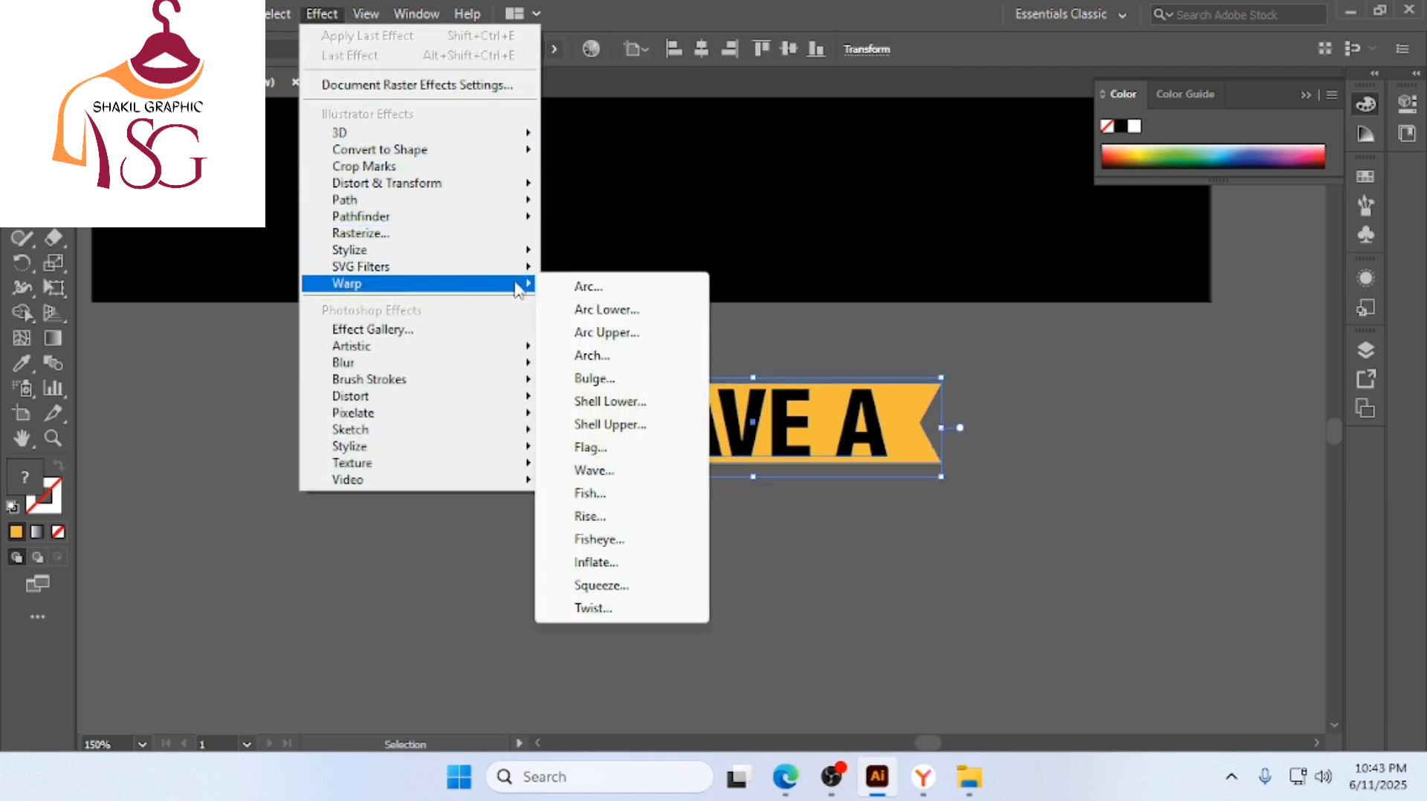
click(583, 287)
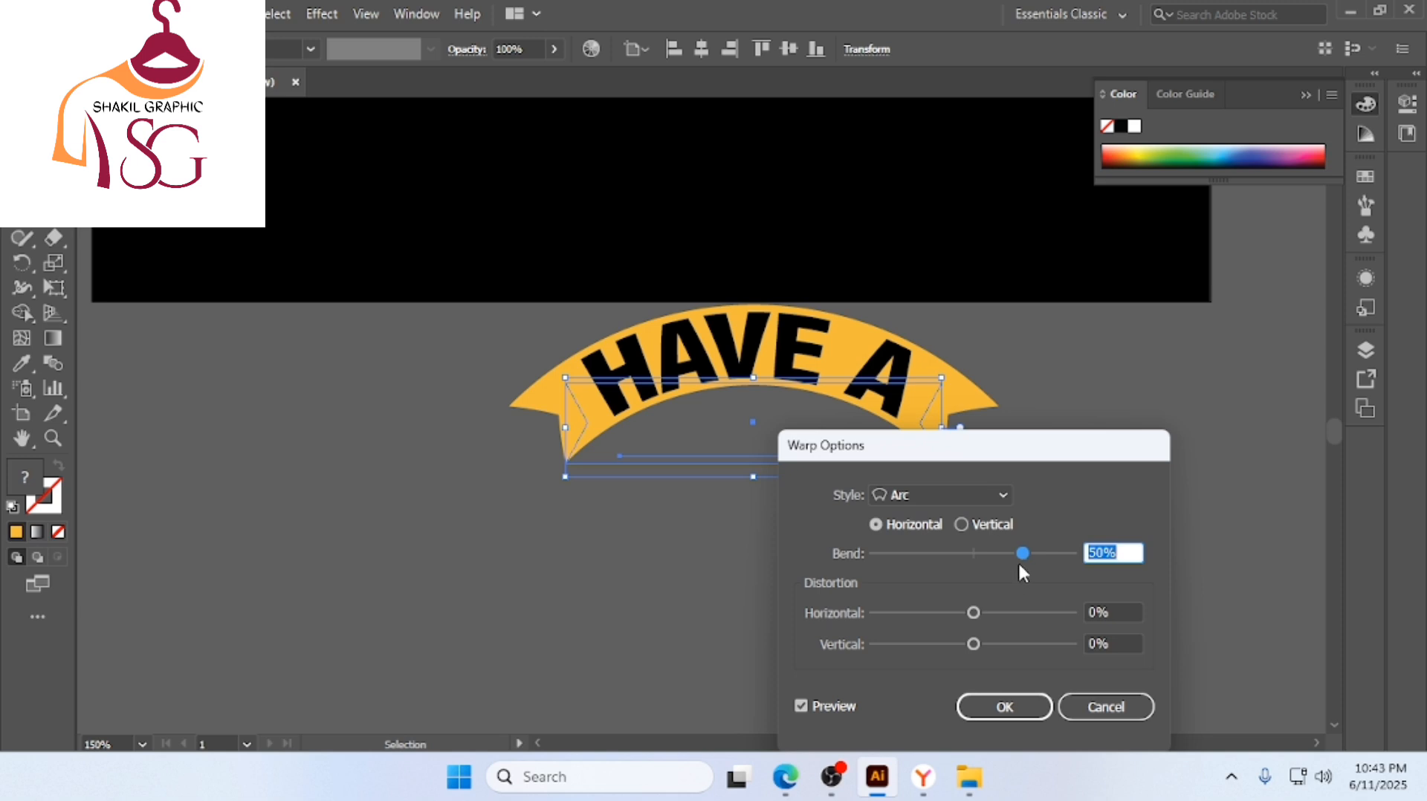
drag(1018, 551, 1004, 550)
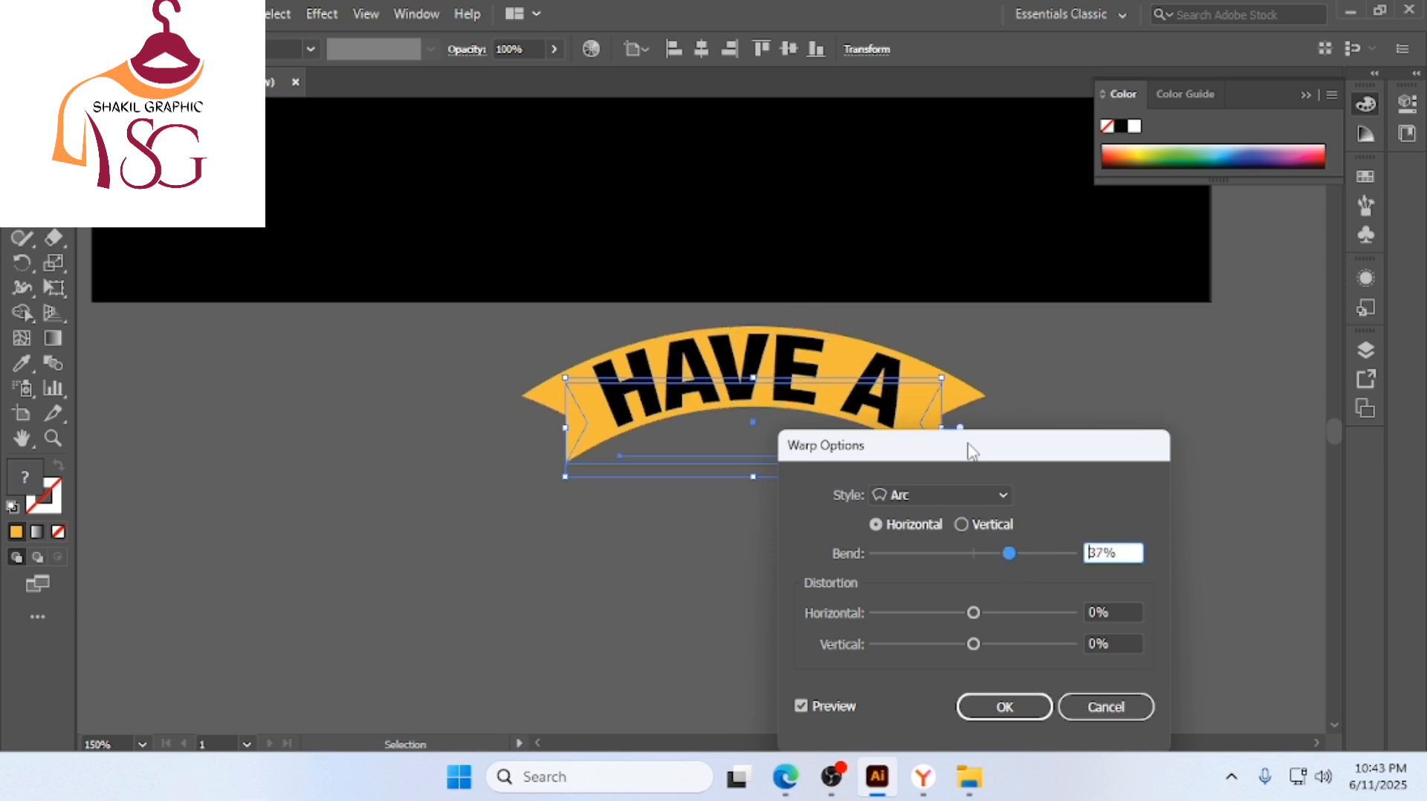
drag(977, 461, 1052, 383)
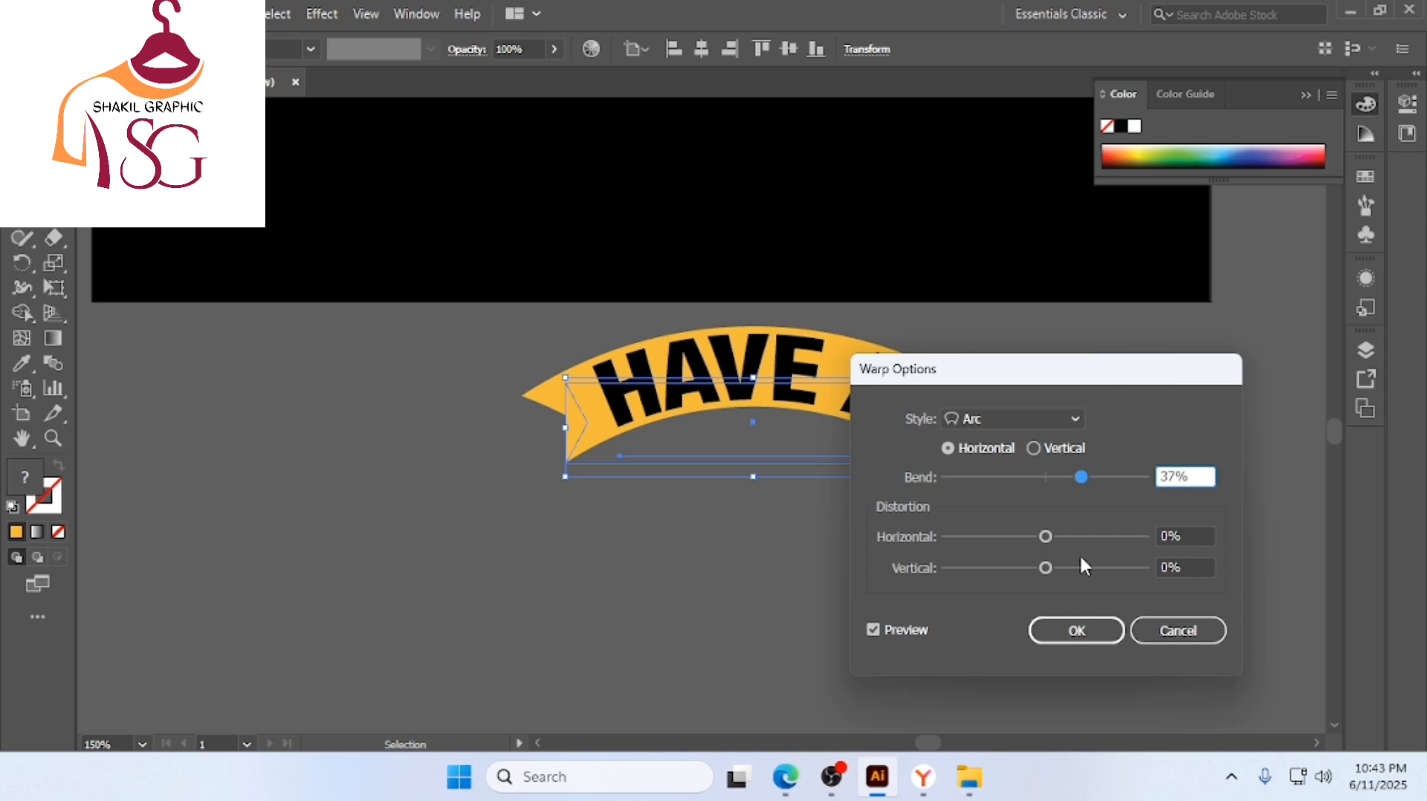
click(1081, 631)
Expand the appearance of the arched "HAVE A" banner and deselect it
click(226, 13)
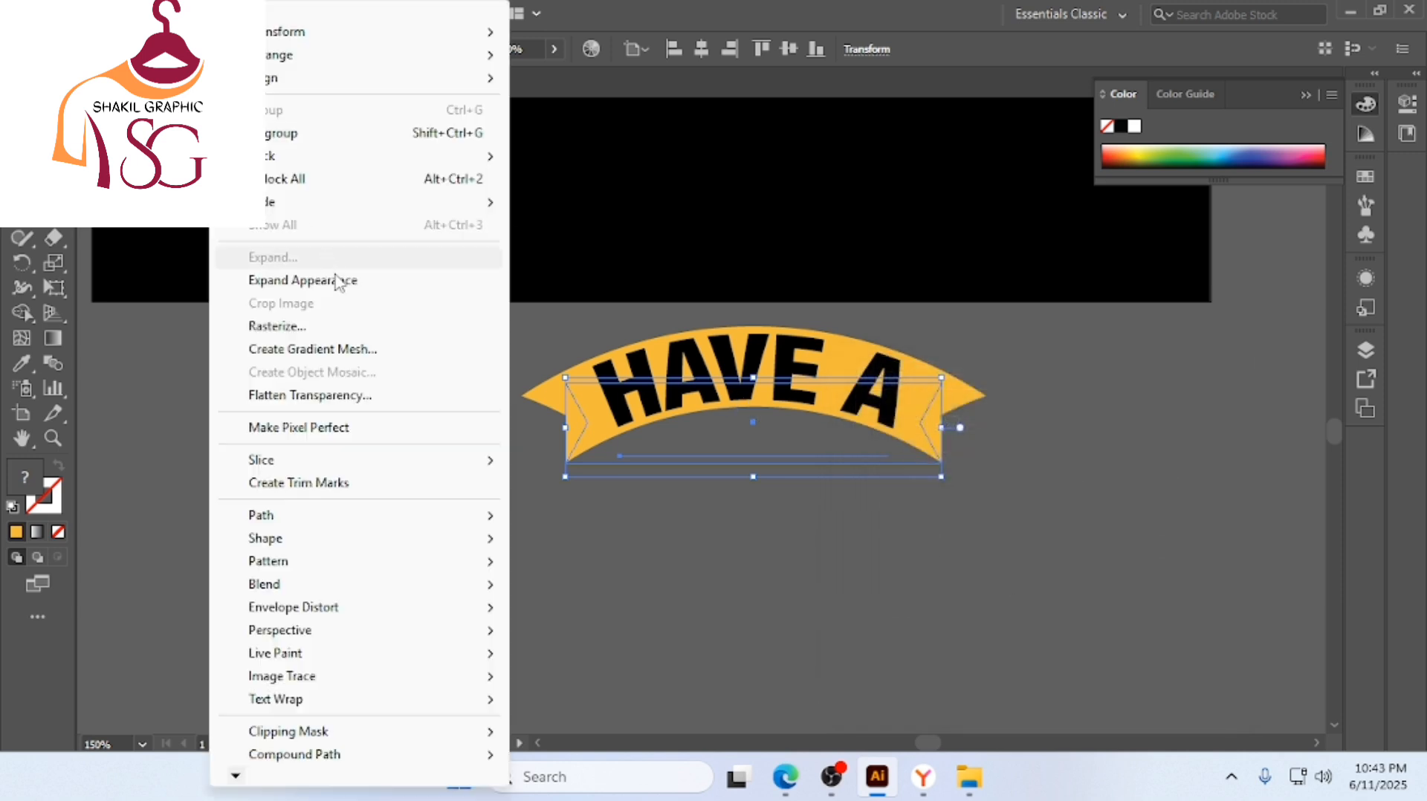
click(344, 282)
click(813, 495)
scroll(820, 419, down, 1)
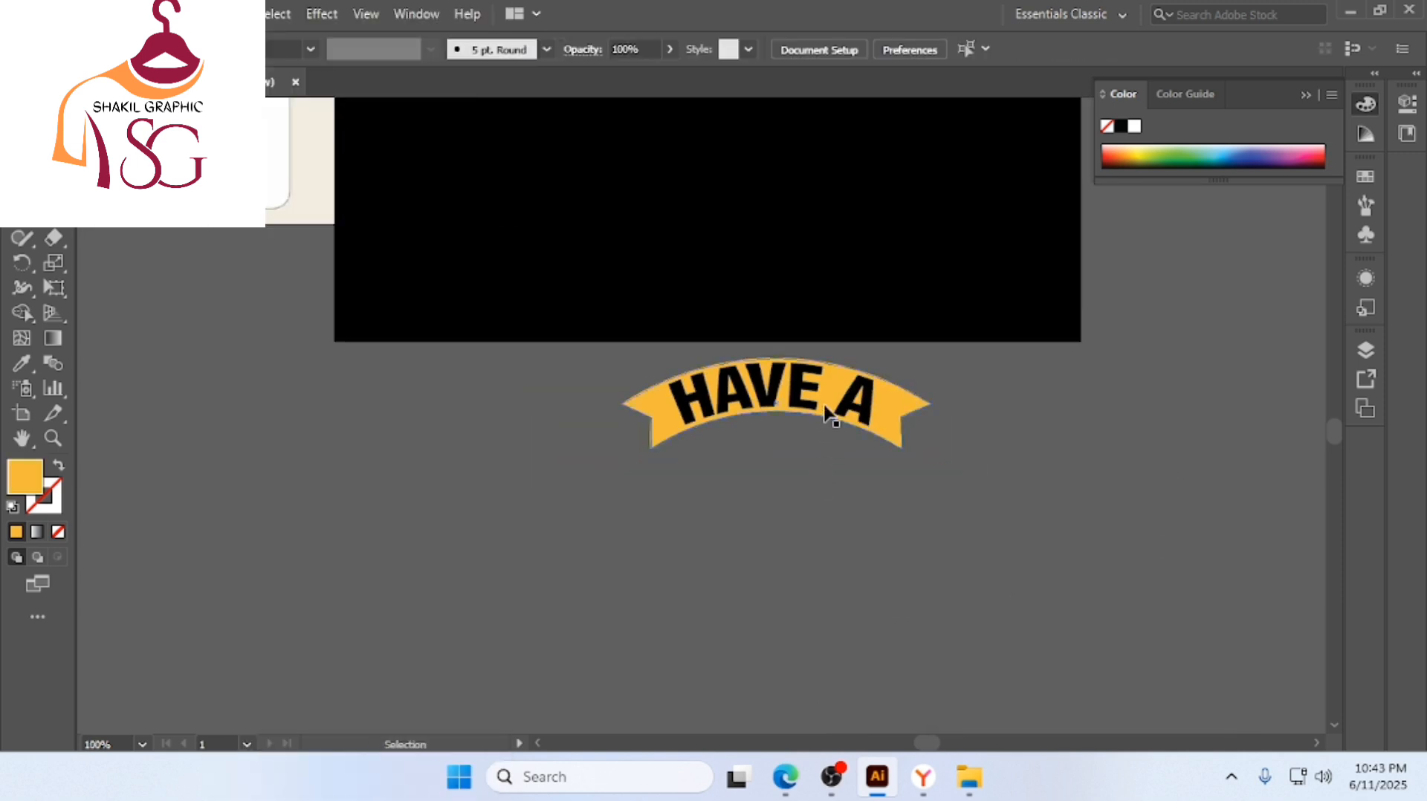
Align the arched "HAVE A" banner to the artboard's horizontal and vertical centre
click(826, 407)
scroll(826, 406, up, 4)
click(900, 48)
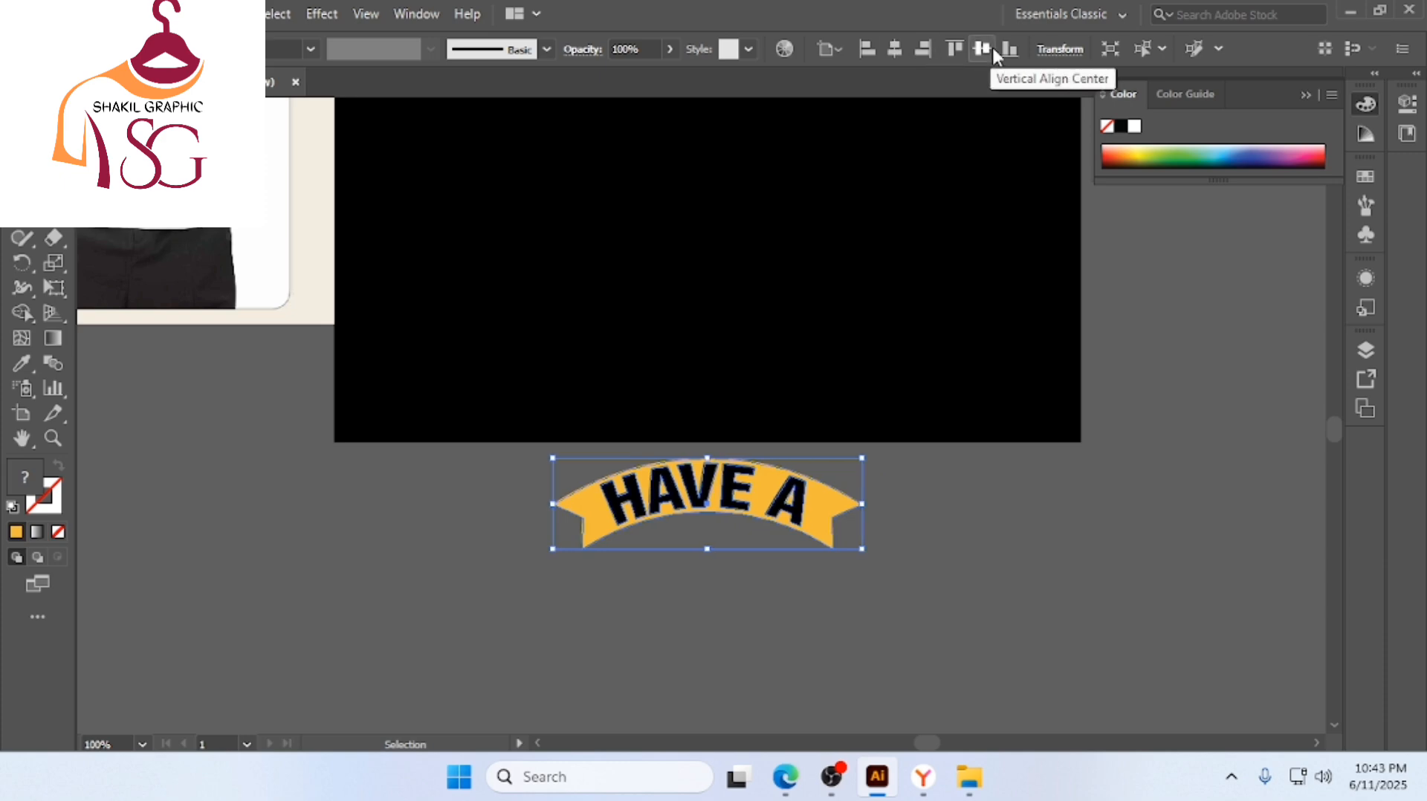
click(982, 48)
Move the banner above the crossed pizza slices, scale it to about half size about its centre, and nudge it down between the spikes
scroll(931, 267, up, 8)
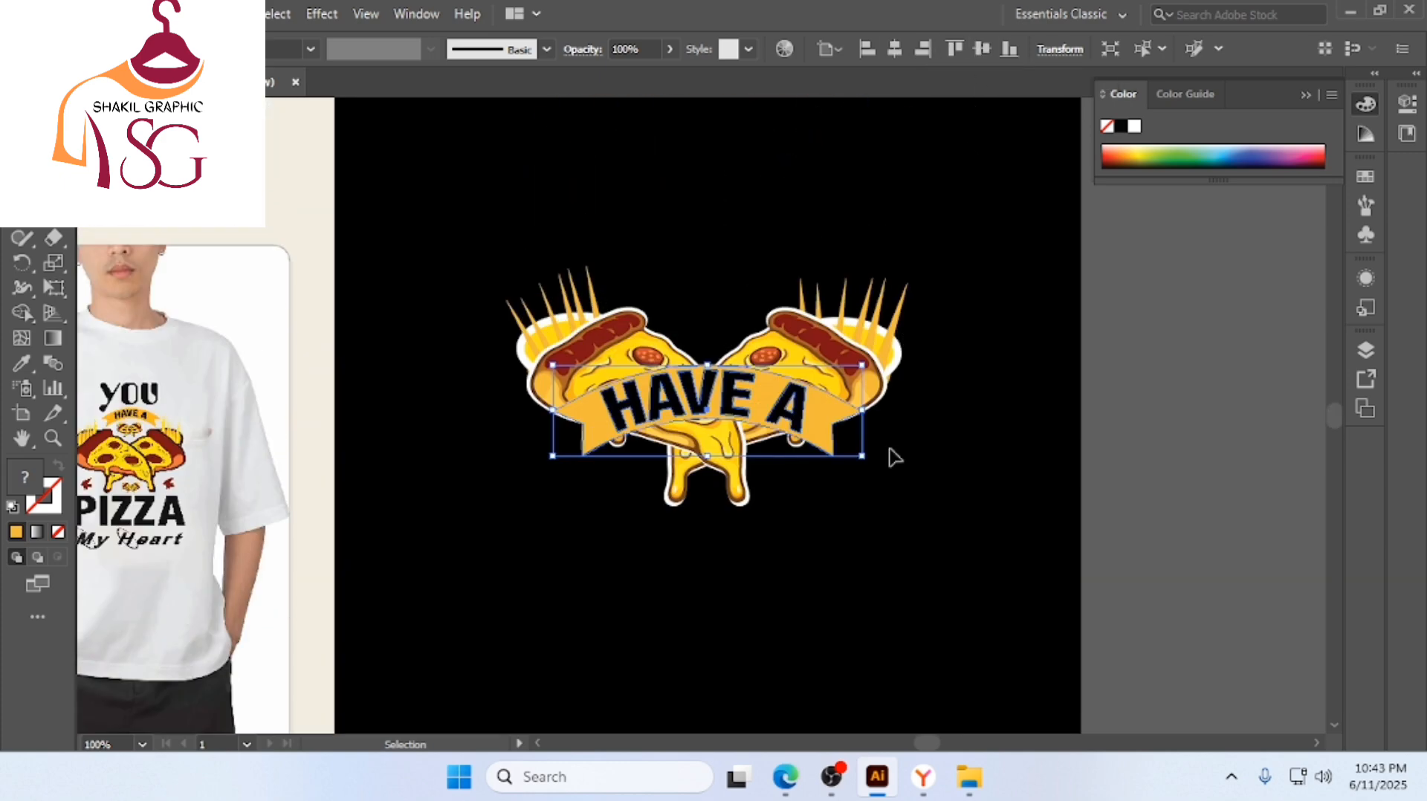
drag(780, 409, 778, 271)
scroll(778, 271, up, 2)
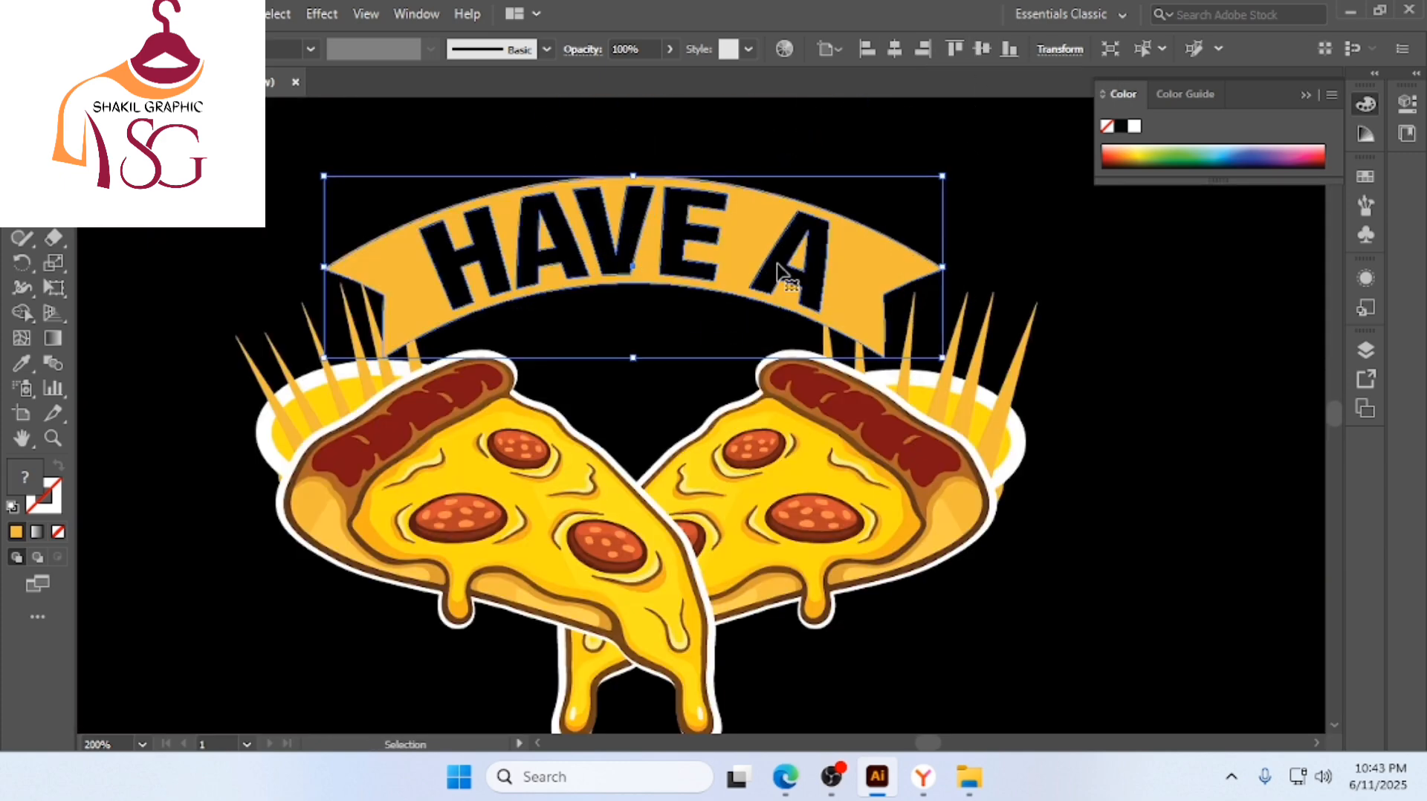
drag(934, 360, 781, 309)
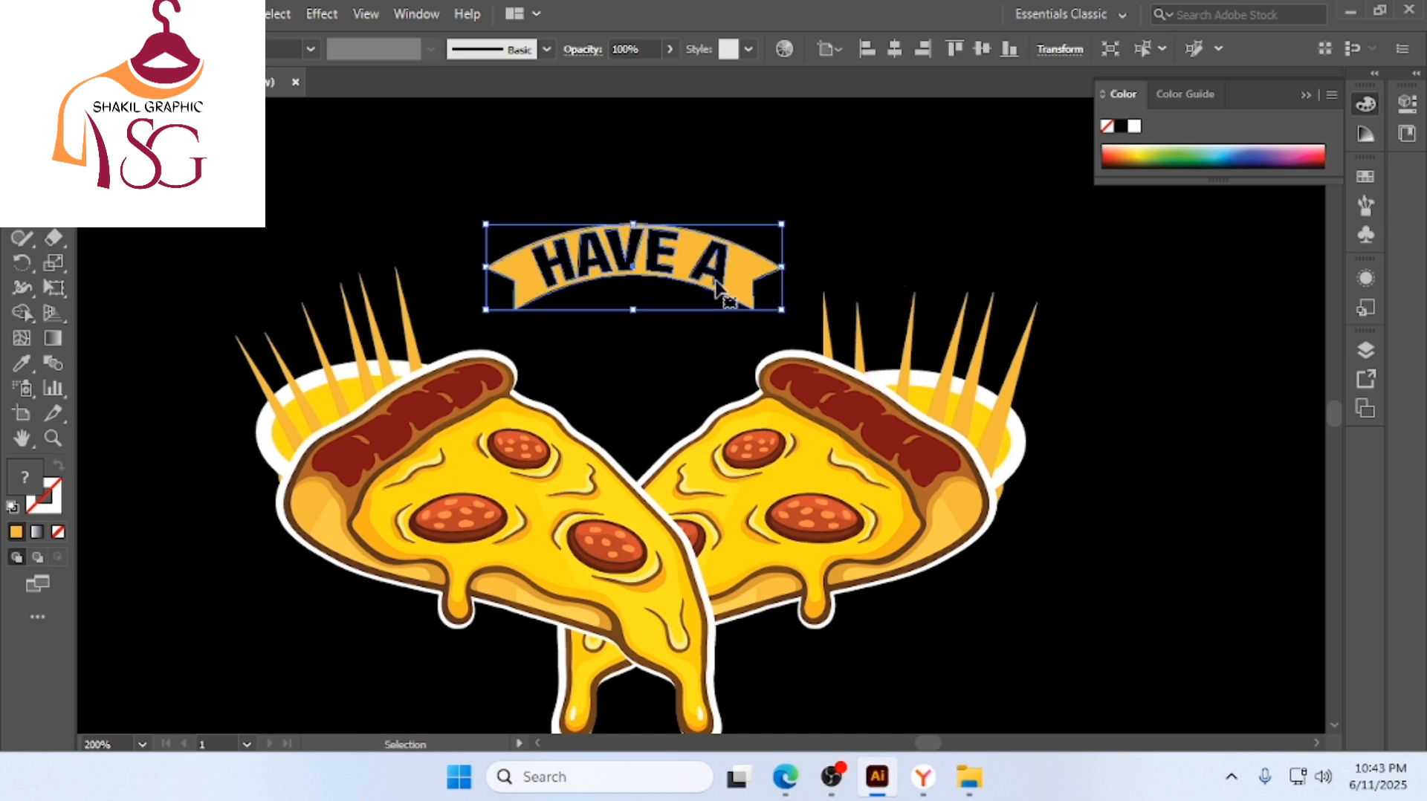
drag(699, 277, 712, 305)
scroll(725, 294, up, 1)
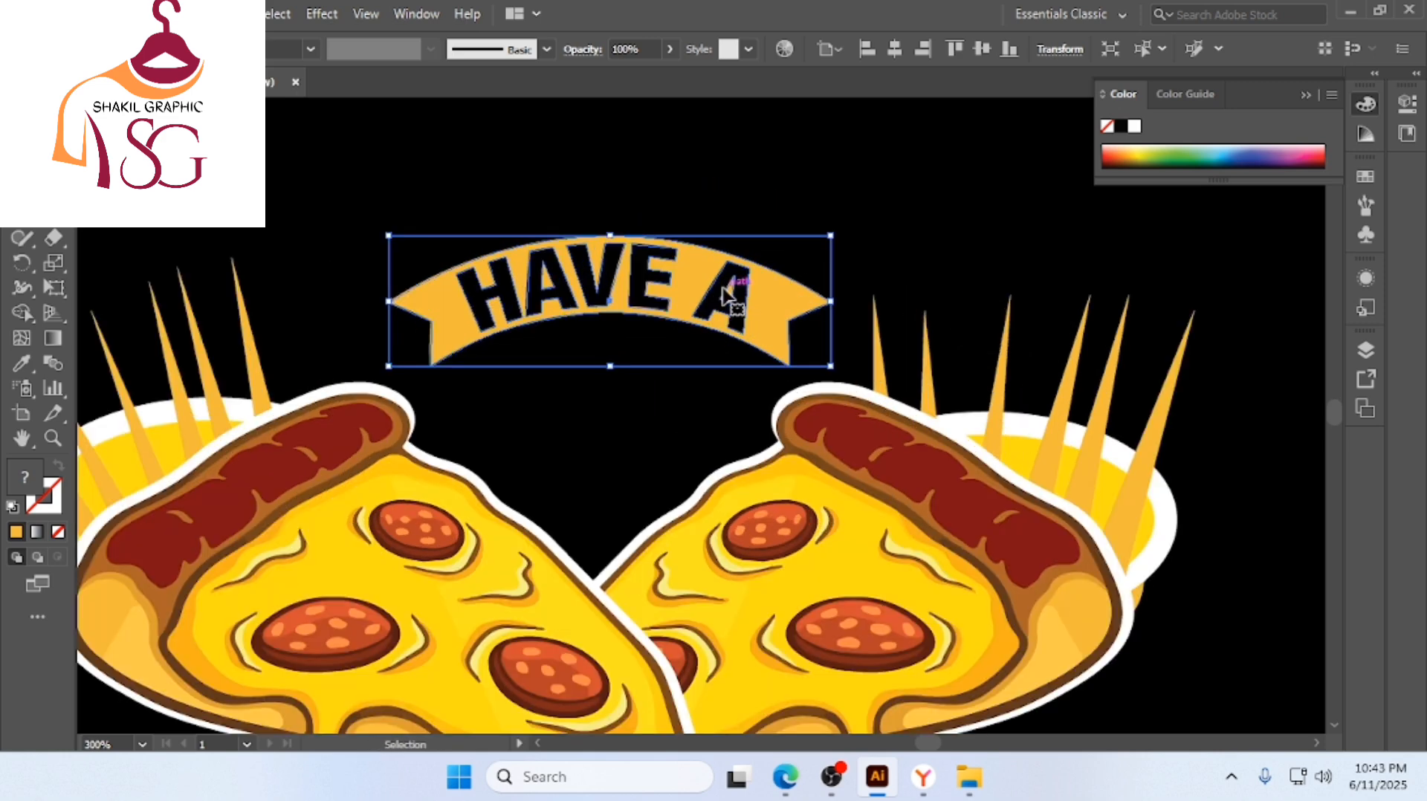
Nudge the arched "HAVE A" banner down and slightly to the left between the spiky cups, then deselect it
key(Down)
key(Down)
key(Down)
key(Down)
key(Down)
key(Down)
key(Down)
key(Down)
key(Down)
key(Down)
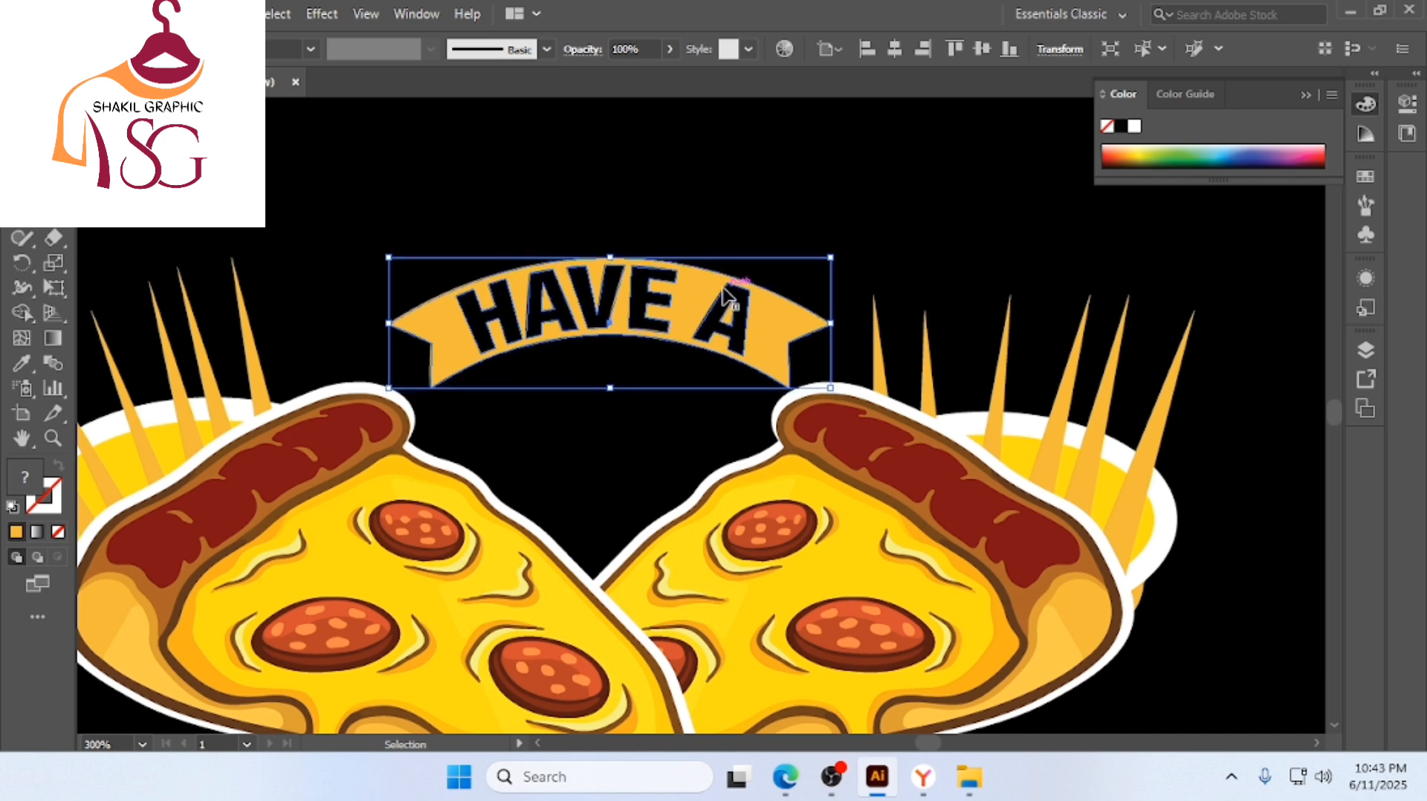
key(Up)
key(Up)
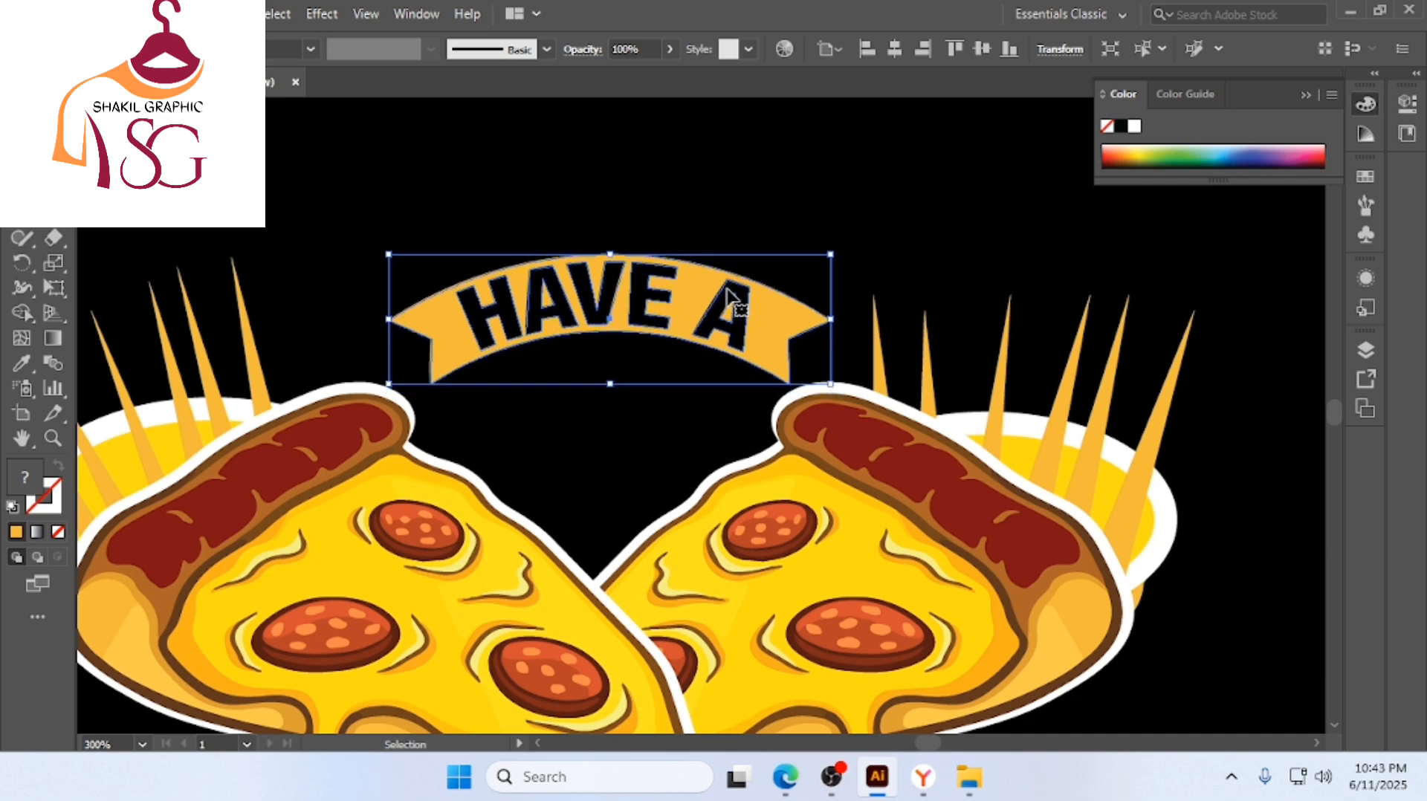
key(Left)
key(Left)
key(Left)
key(Left)
key(Left)
key(Left)
key(Left)
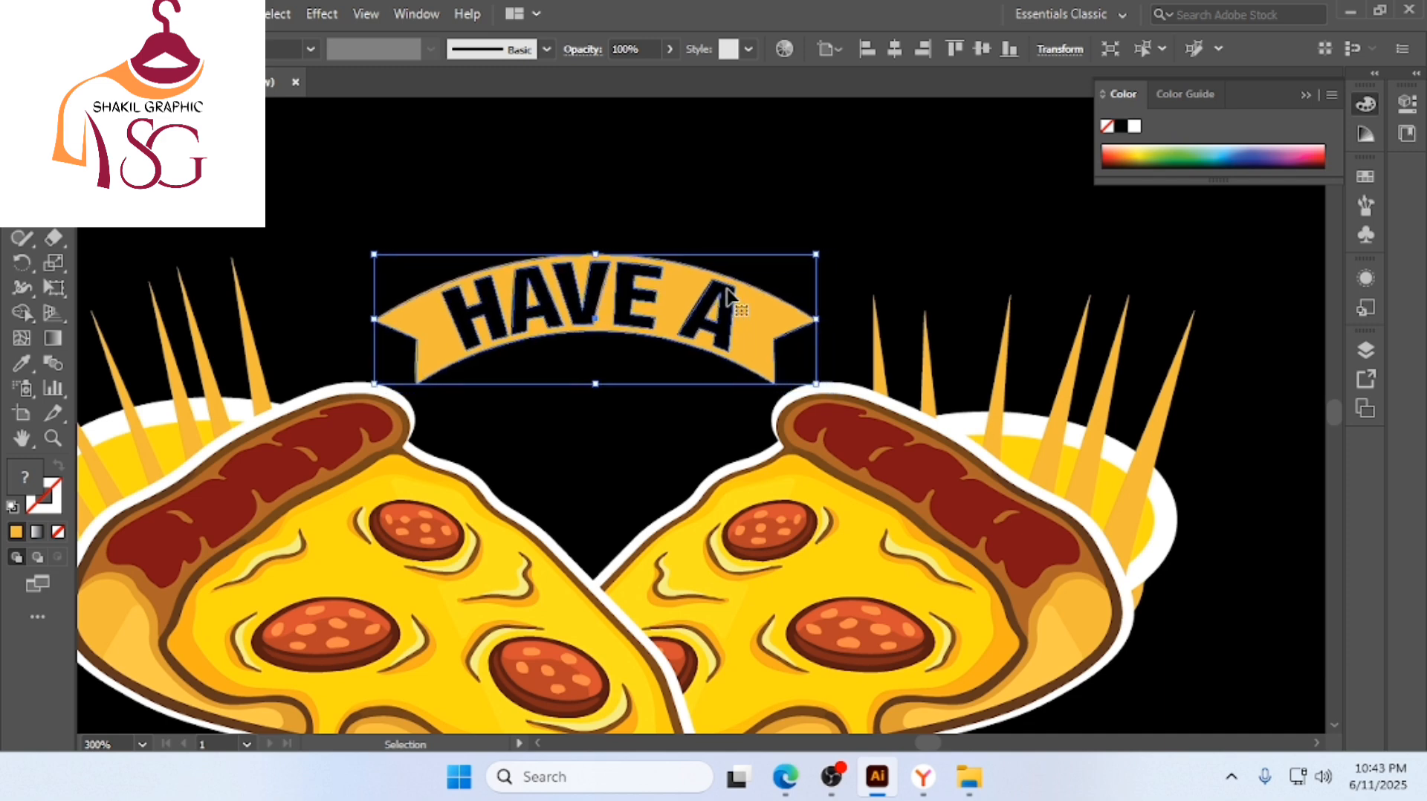
click(1018, 194)
Group the crossed pizza slices together with both spiky cups, leaving the "HAVE A" banner out
scroll(793, 276, down, 4)
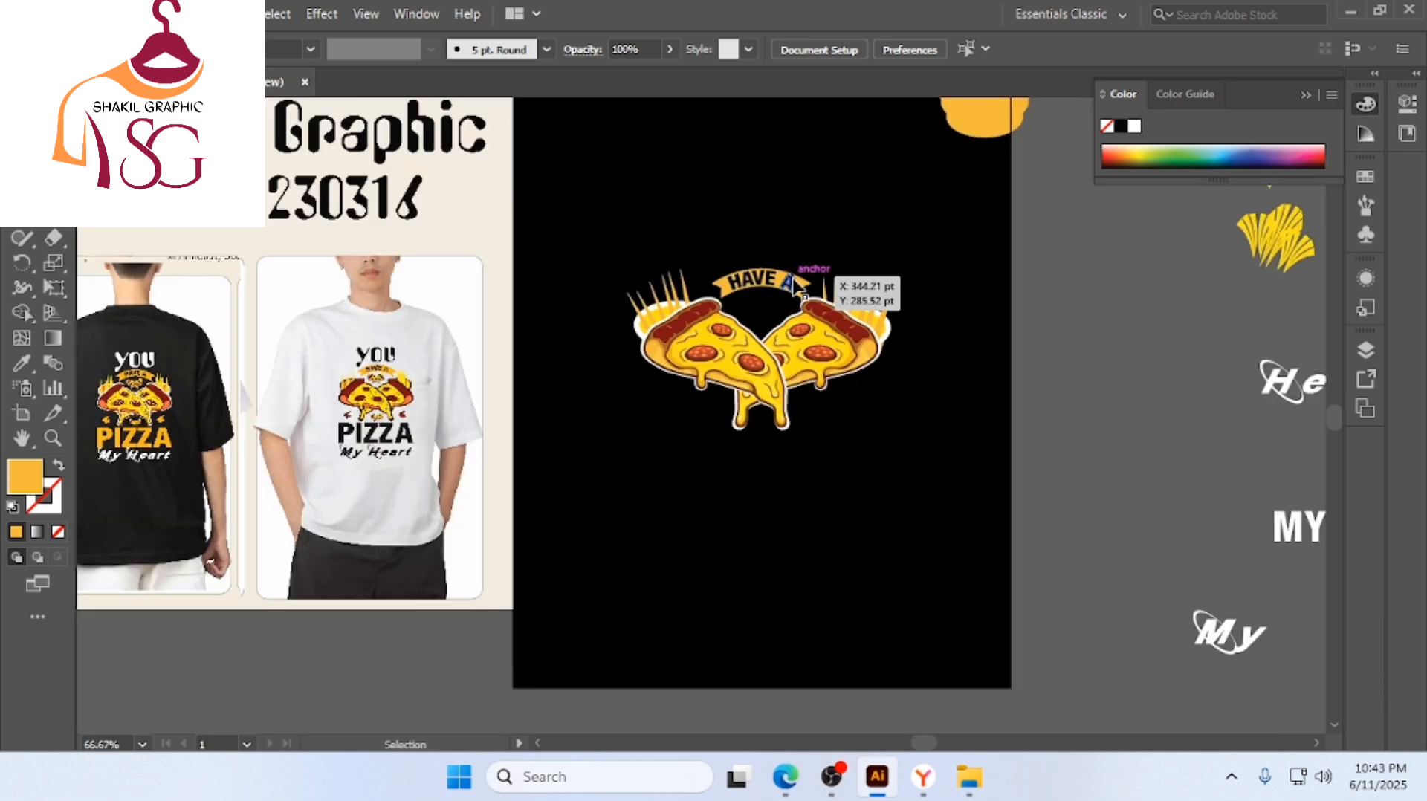
scroll(794, 282, down, 2)
click(795, 300)
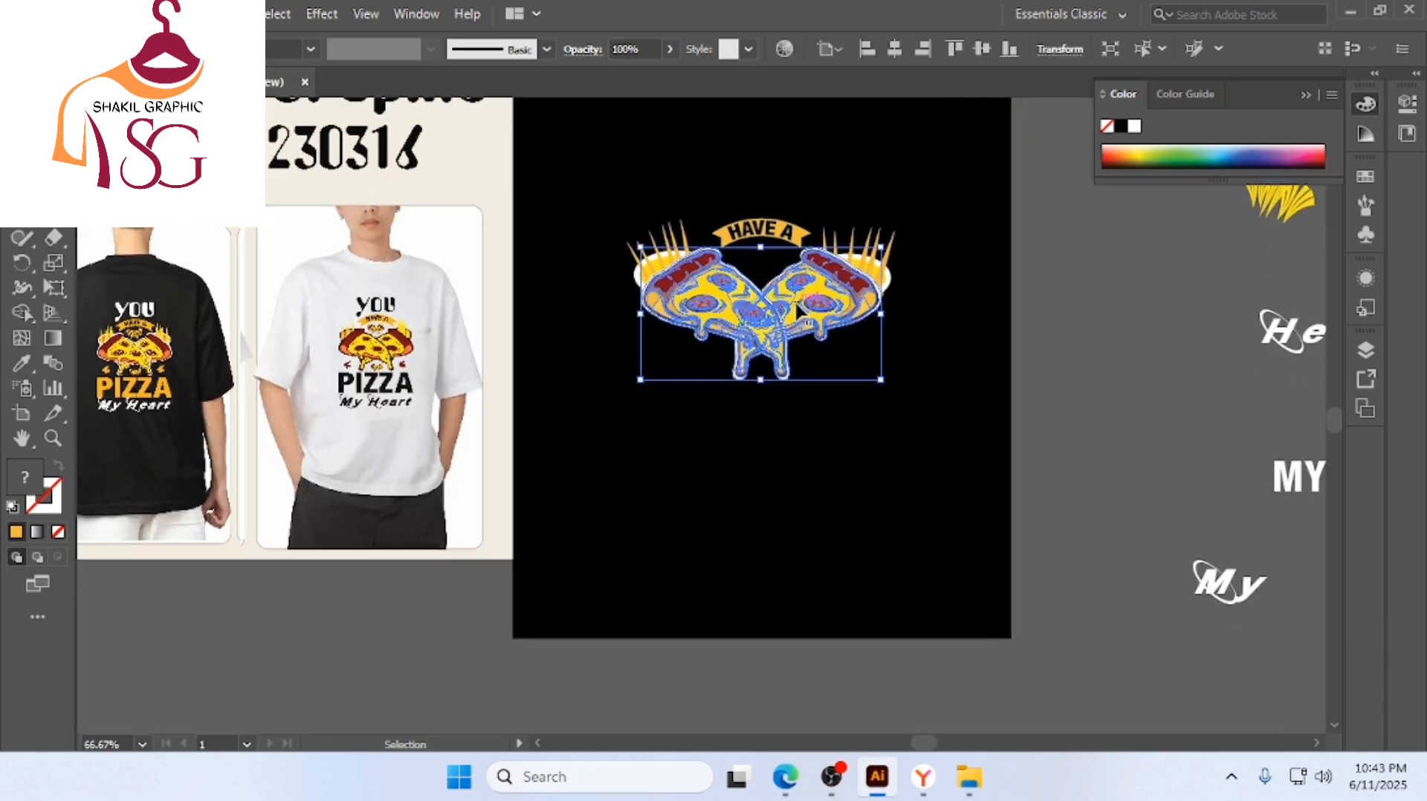
click(620, 263)
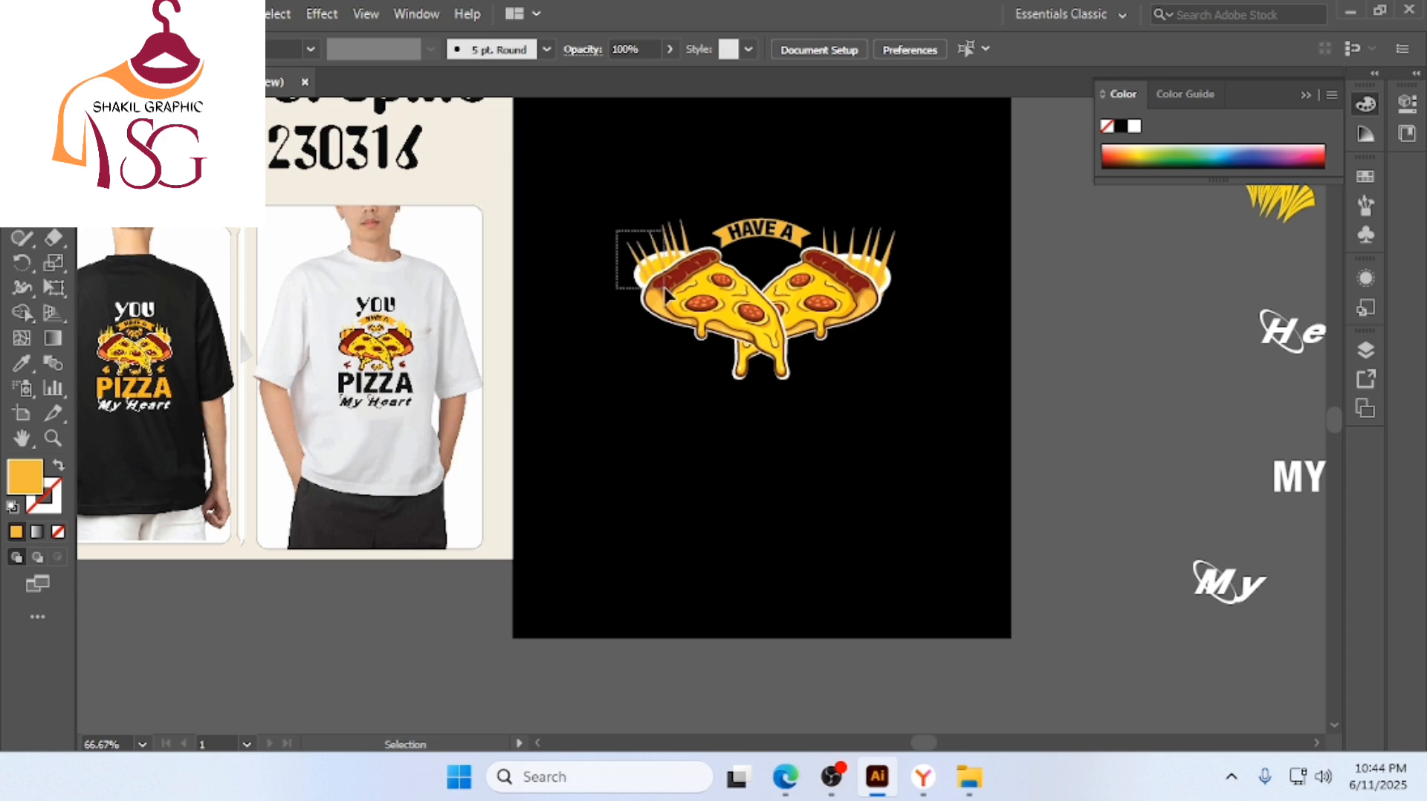
drag(665, 294, 905, 300)
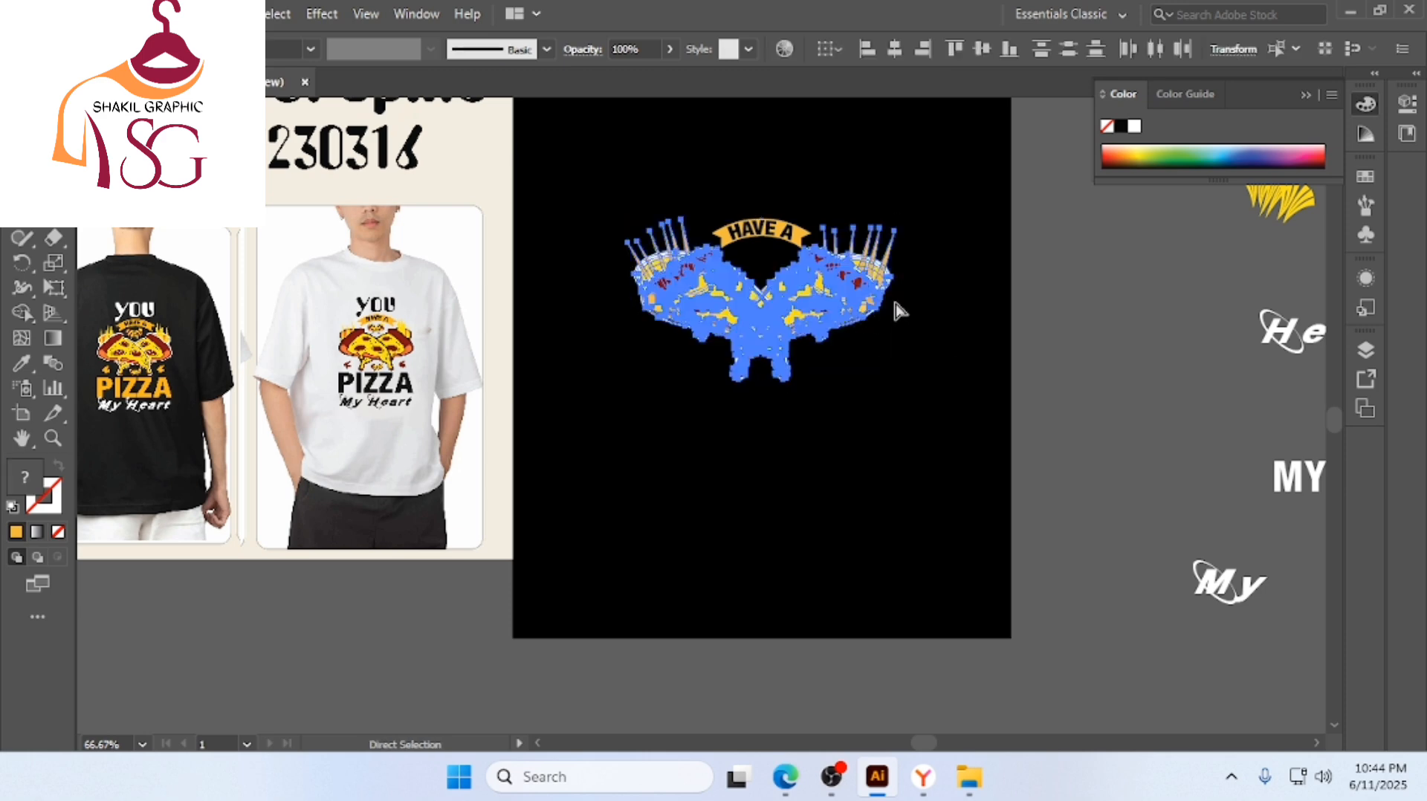
key(ctrl+g)
Duplicate the grouped pizza artwork, shrink the copy, and place it beneath the "HAVE A" banner between the two crusts
drag(849, 312, 845, 475)
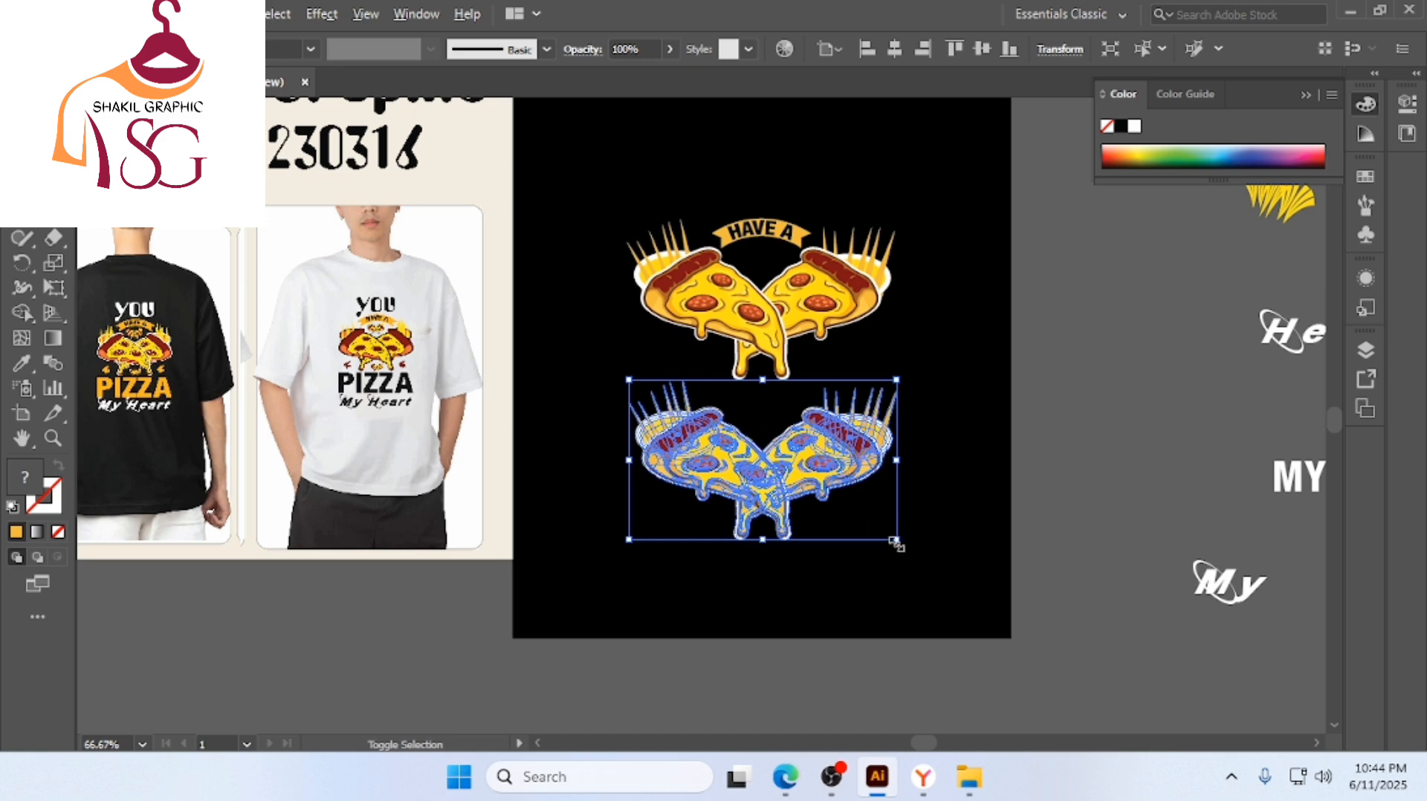
drag(898, 544, 868, 472)
scroll(771, 455, up, 3)
click(954, 454)
scroll(868, 512, down, 2)
scroll(868, 474, up, 1)
scroll(870, 476, up, 1)
drag(868, 572, 866, 311)
scroll(867, 311, up, 3)
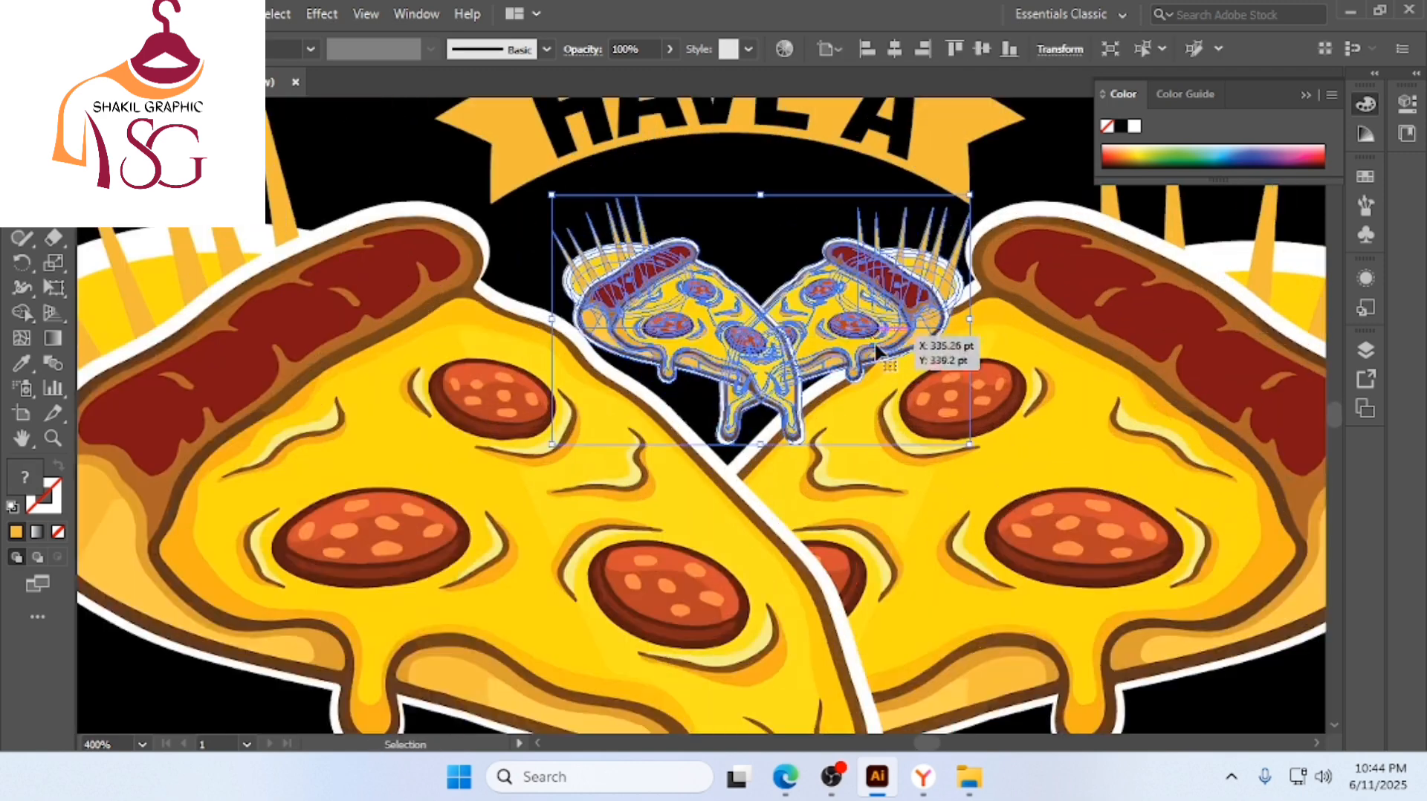
Scale the small pizza copy to about half size about its centre, move it slightly down in the gap, and deselect it
drag(969, 444, 866, 381)
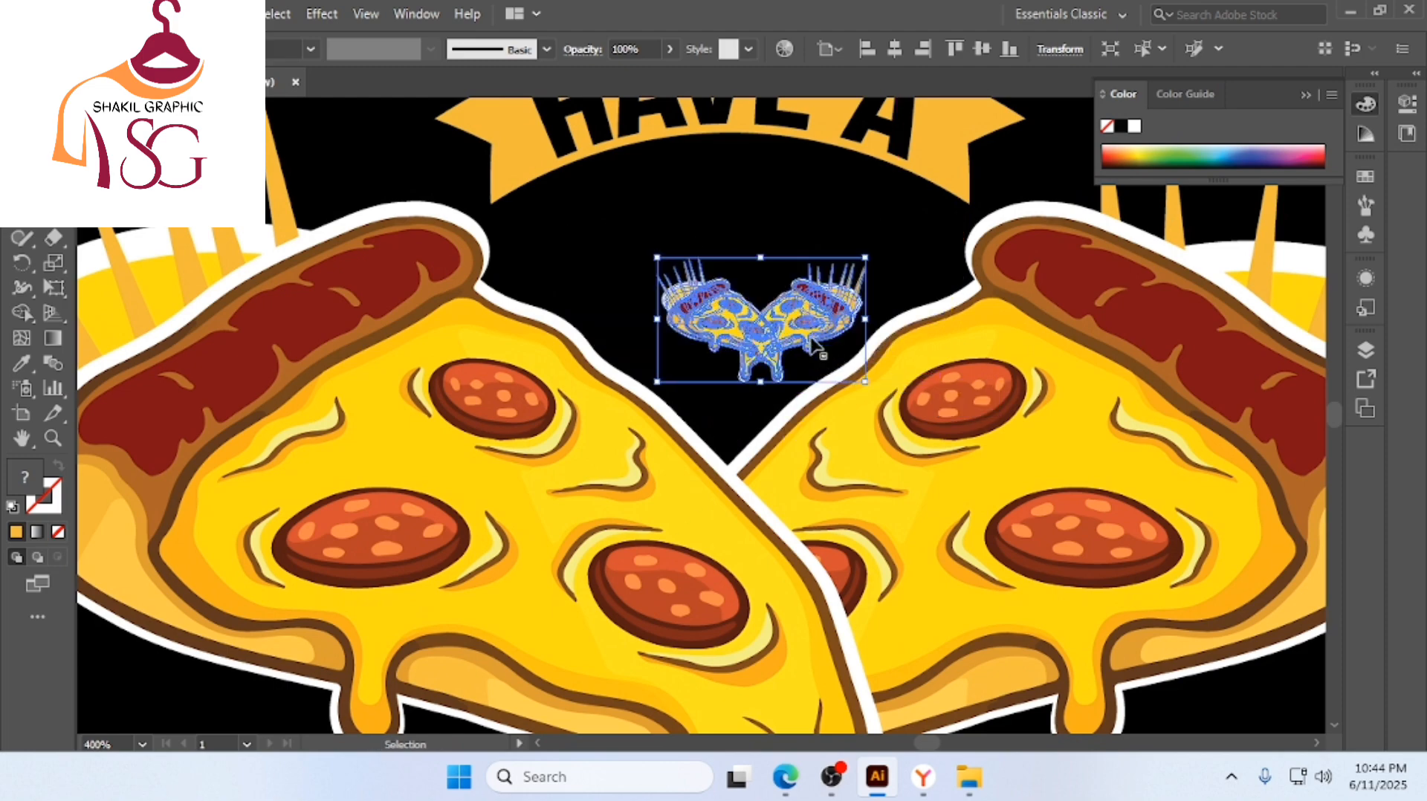
mouse_move(832, 313)
mouse_down()
mouse_move(816, 288)
mouse_move(780, 293)
mouse_move(823, 340)
mouse_move(831, 331)
mouse_up()
scroll(782, 297, down, 2)
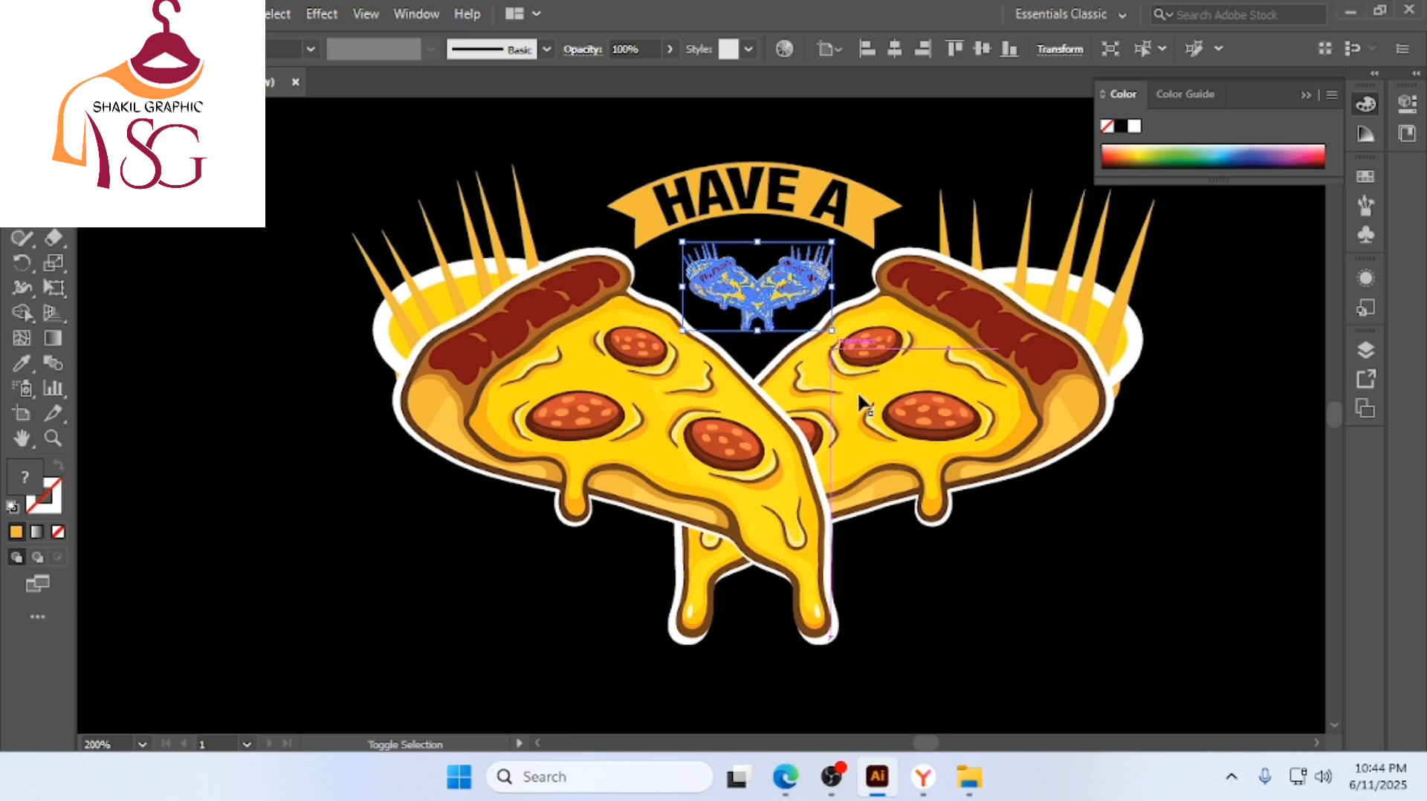
click(1051, 579)
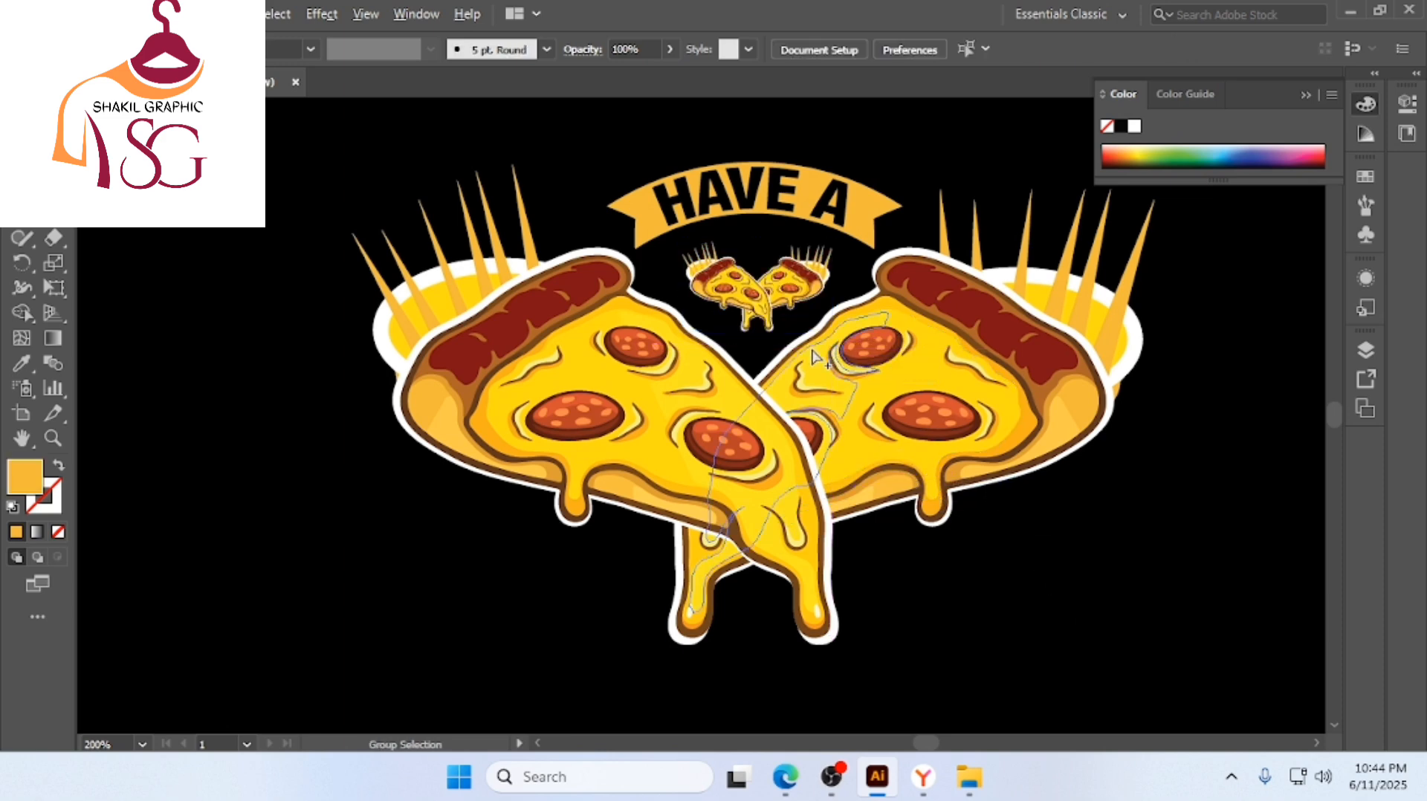
Move one of the white "YOU" texts onto the artboard, centred above the "HAVE A" banner
scroll(799, 320, down, 2)
scroll(799, 320, down, 1)
click(801, 279)
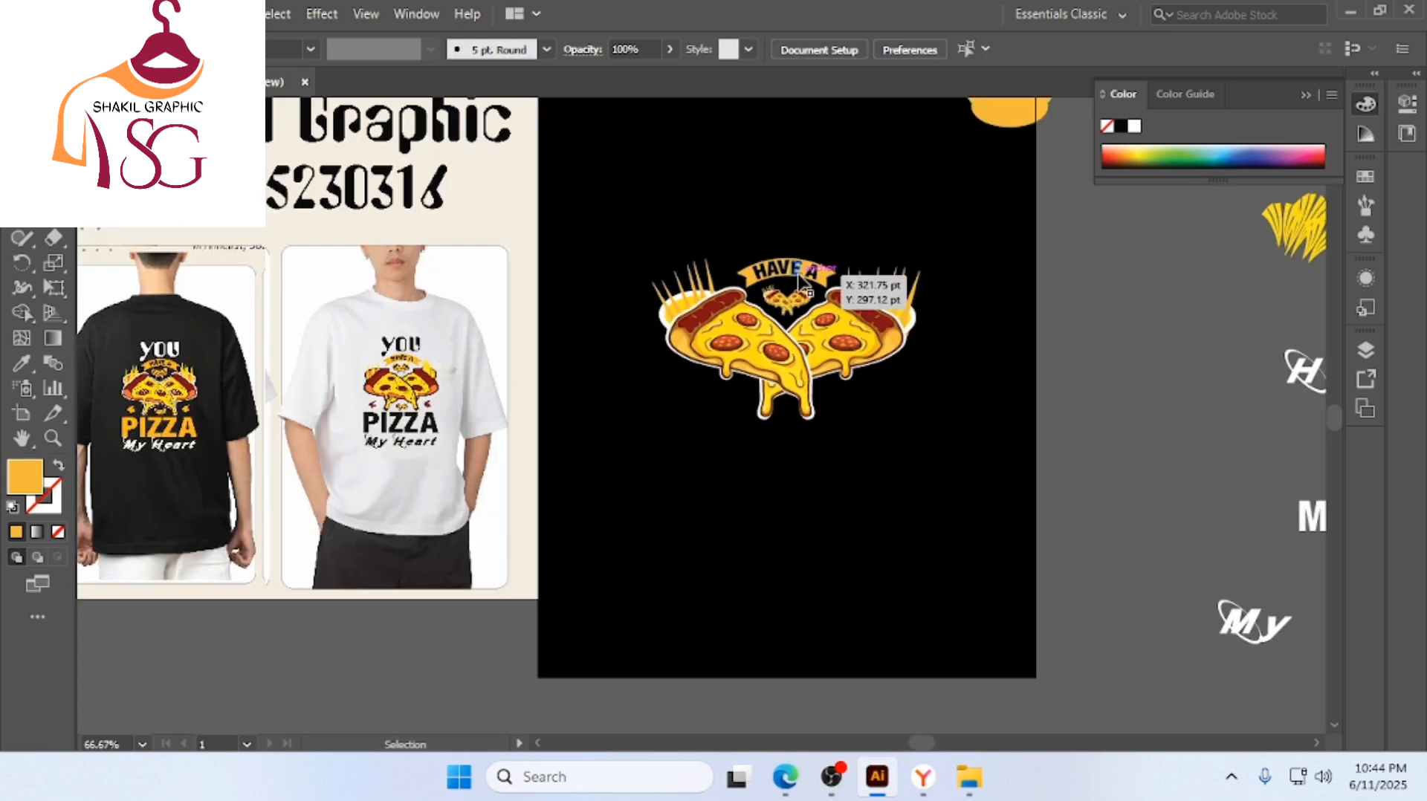
click(949, 446)
scroll(807, 273, up, 2)
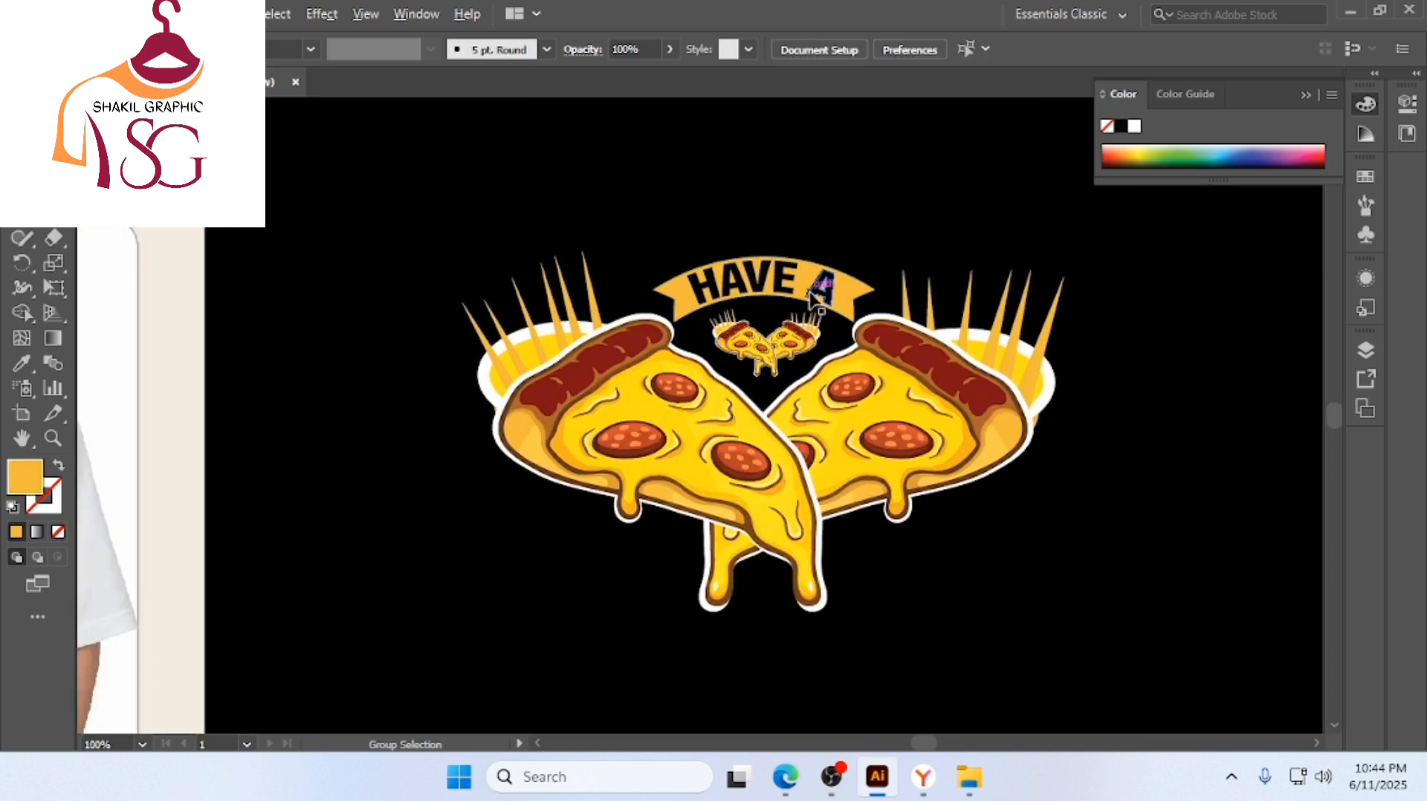
scroll(842, 382, down, 2)
scroll(828, 367, right, 1)
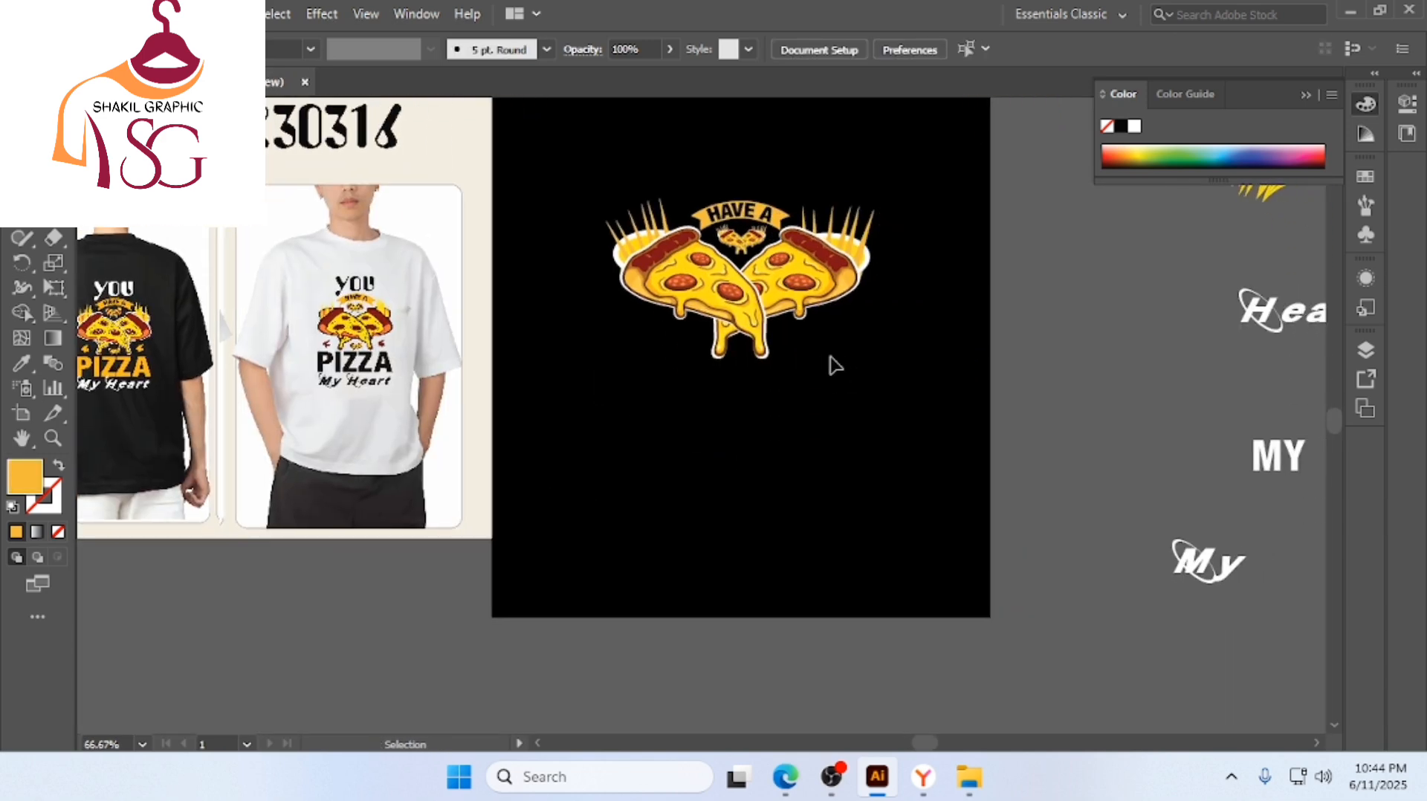
scroll(847, 368, right, 1)
scroll(844, 366, down, 2)
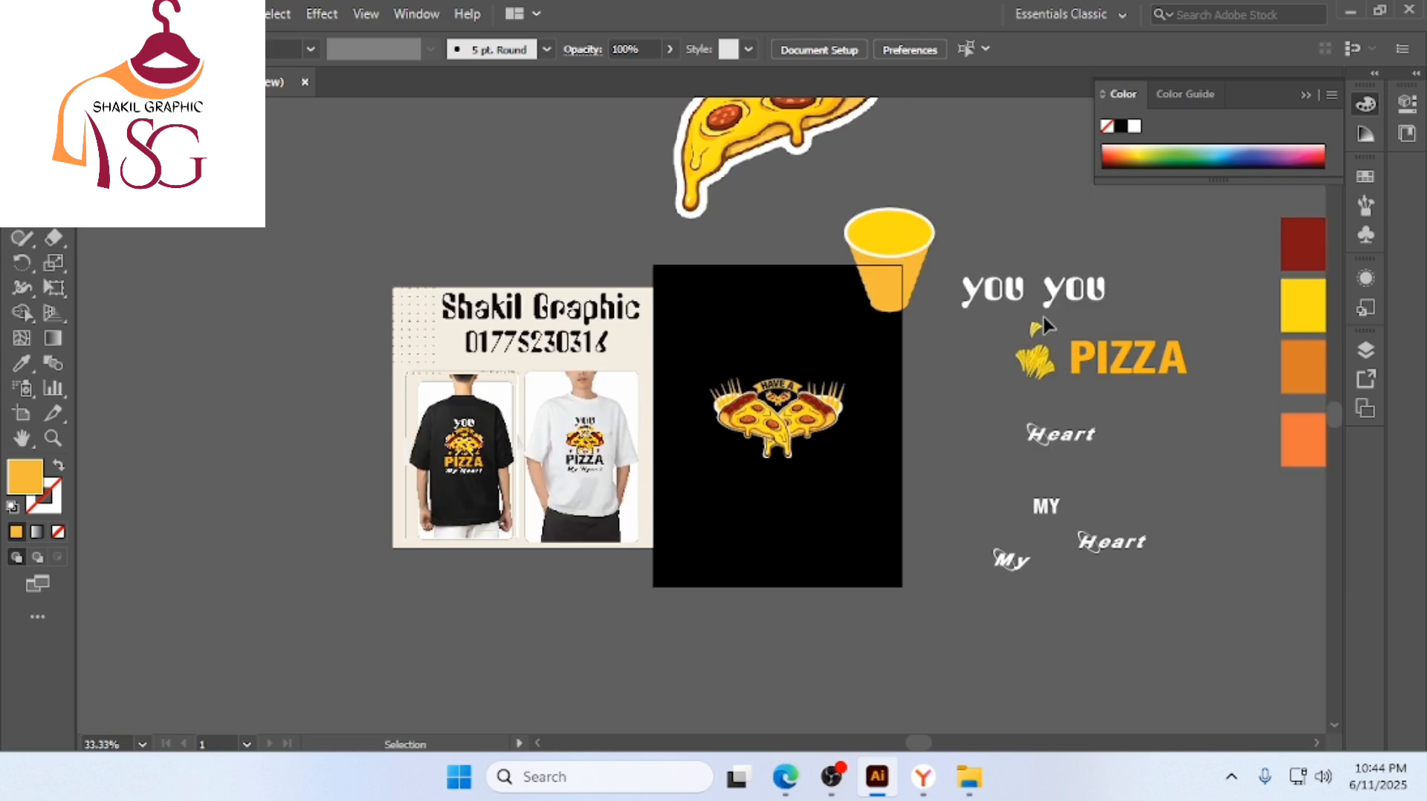
drag(1010, 298, 852, 421)
scroll(799, 364, up, 3)
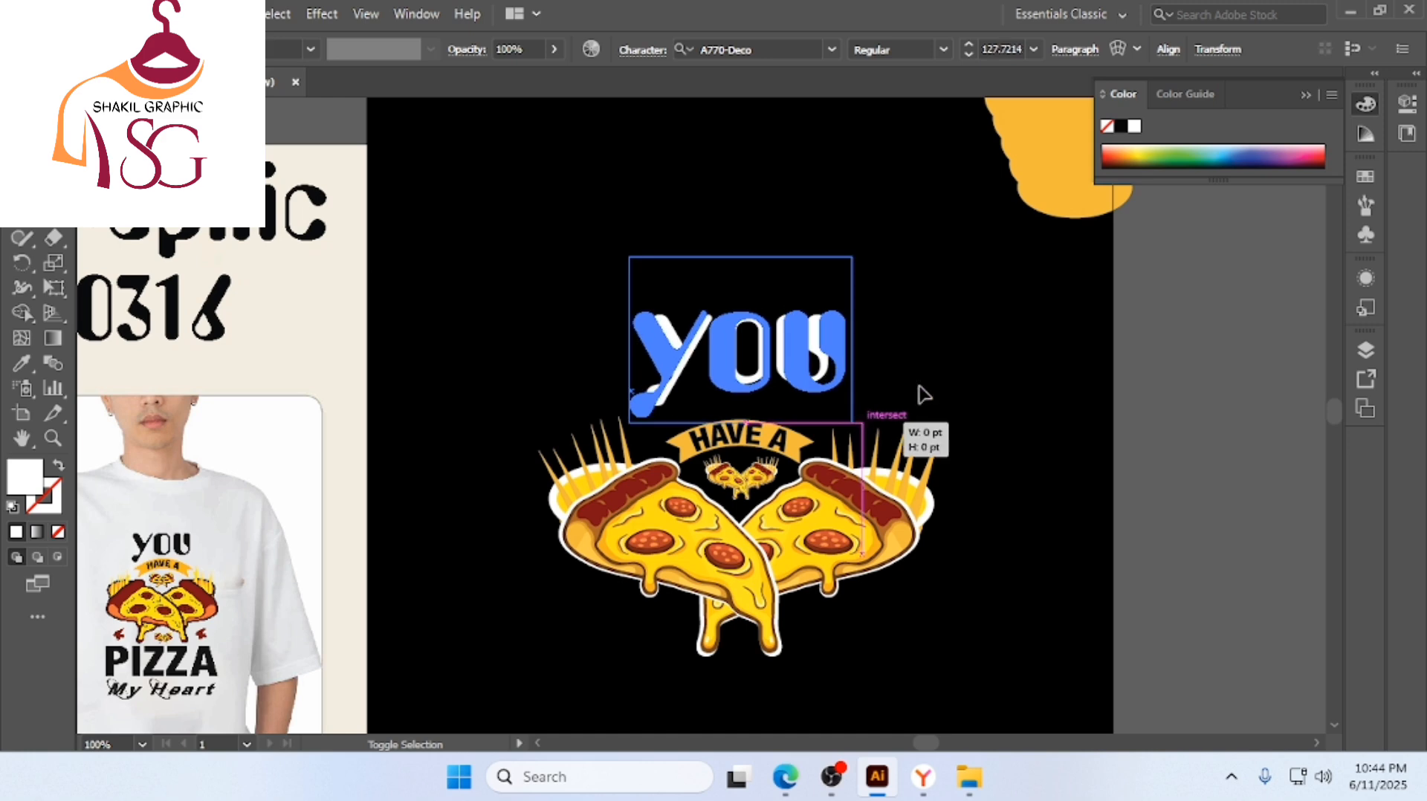
Move the orange "PIZZA" text onto the artboard directly beneath the crossed slices and deselect it
scroll(821, 375, down, 2)
scroll(821, 375, down, 3)
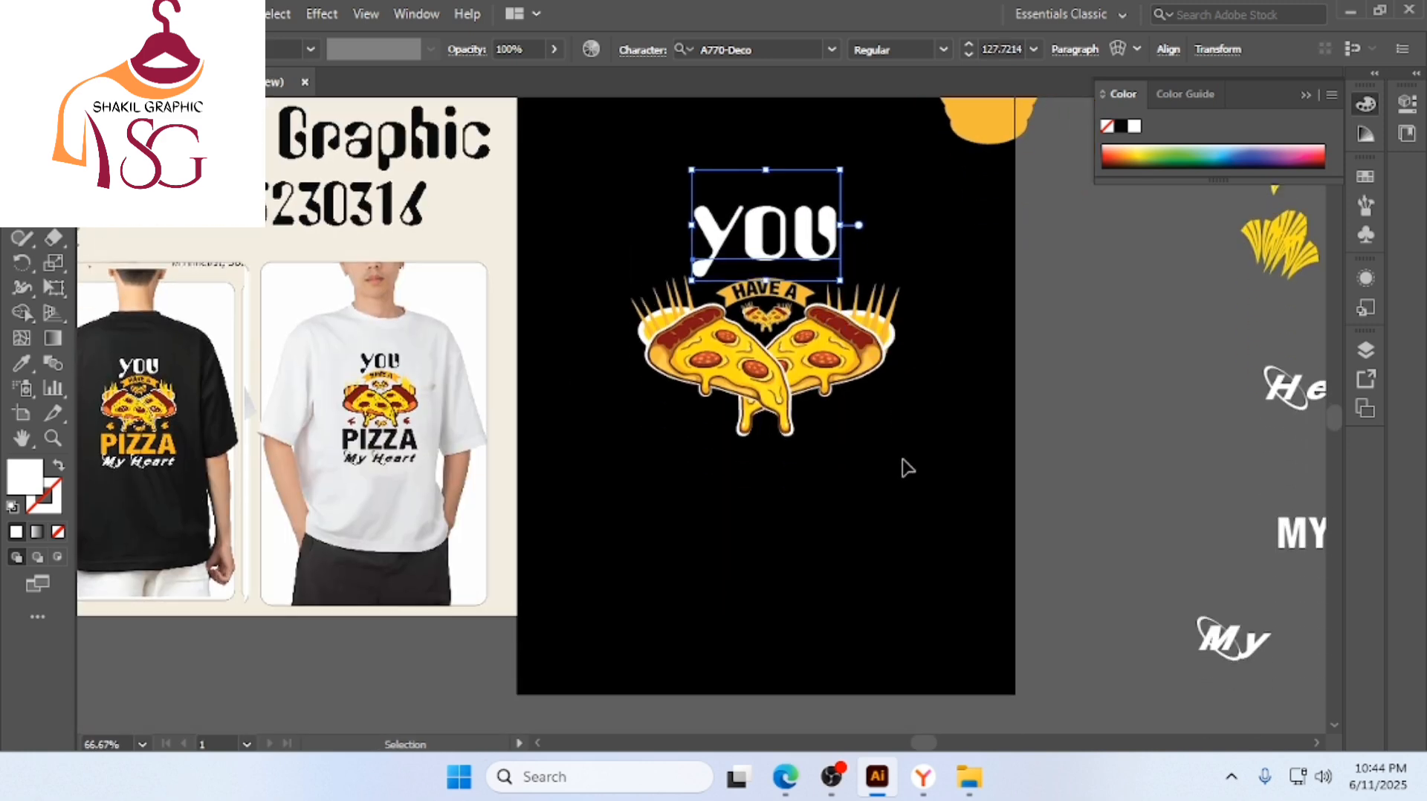
scroll(881, 442, down, 1)
scroll(881, 442, down, 3)
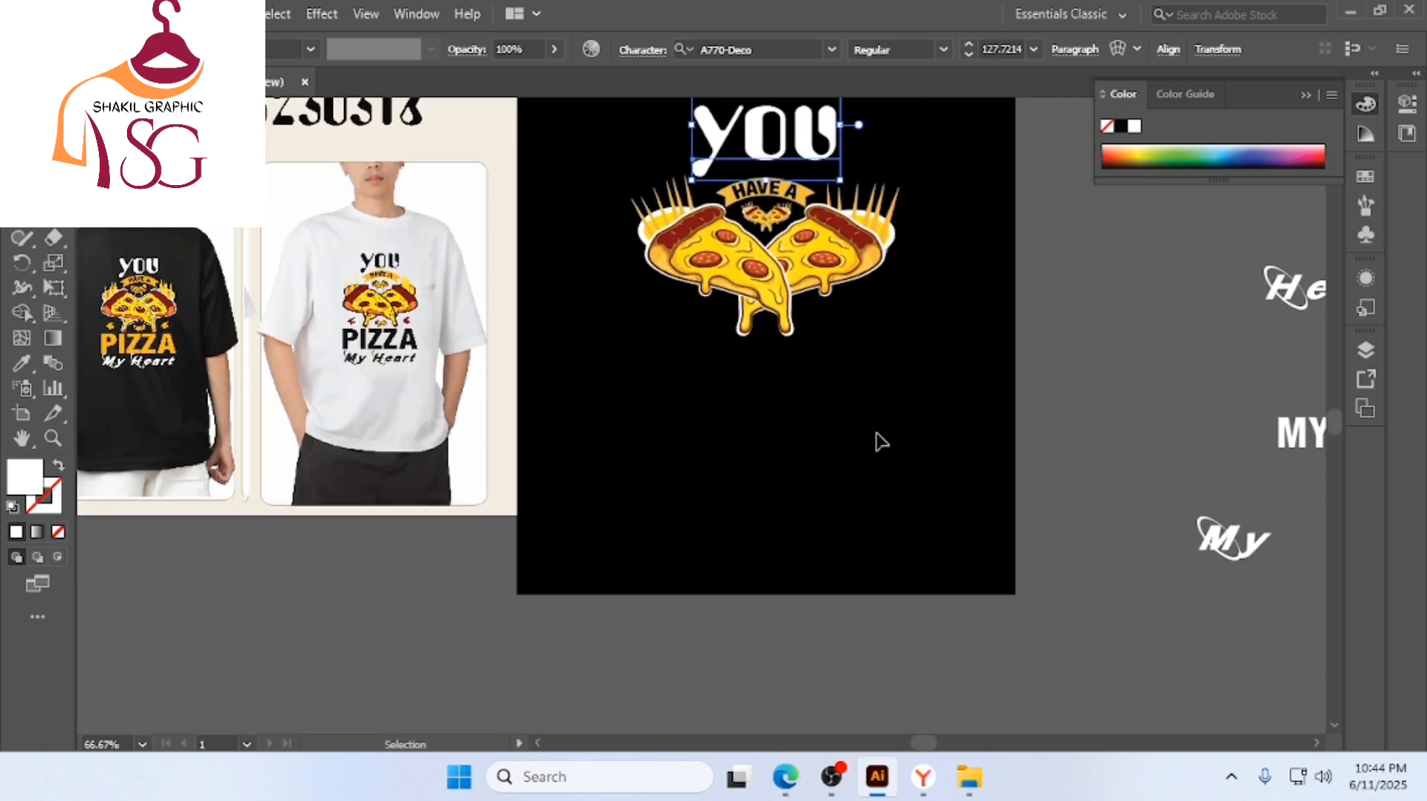
scroll(1238, 461, down, 1)
scroll(1255, 357, right, 3)
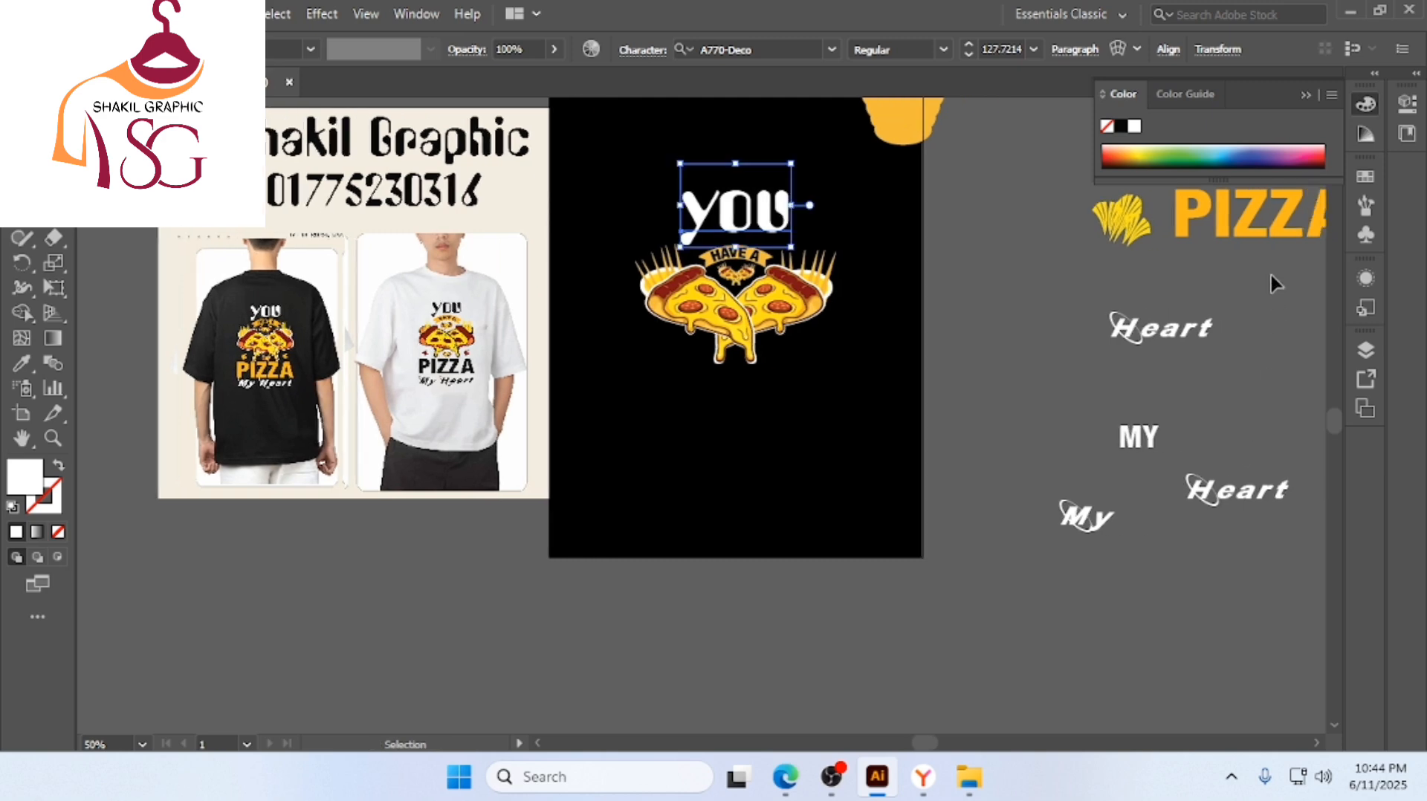
drag(1270, 229, 751, 420)
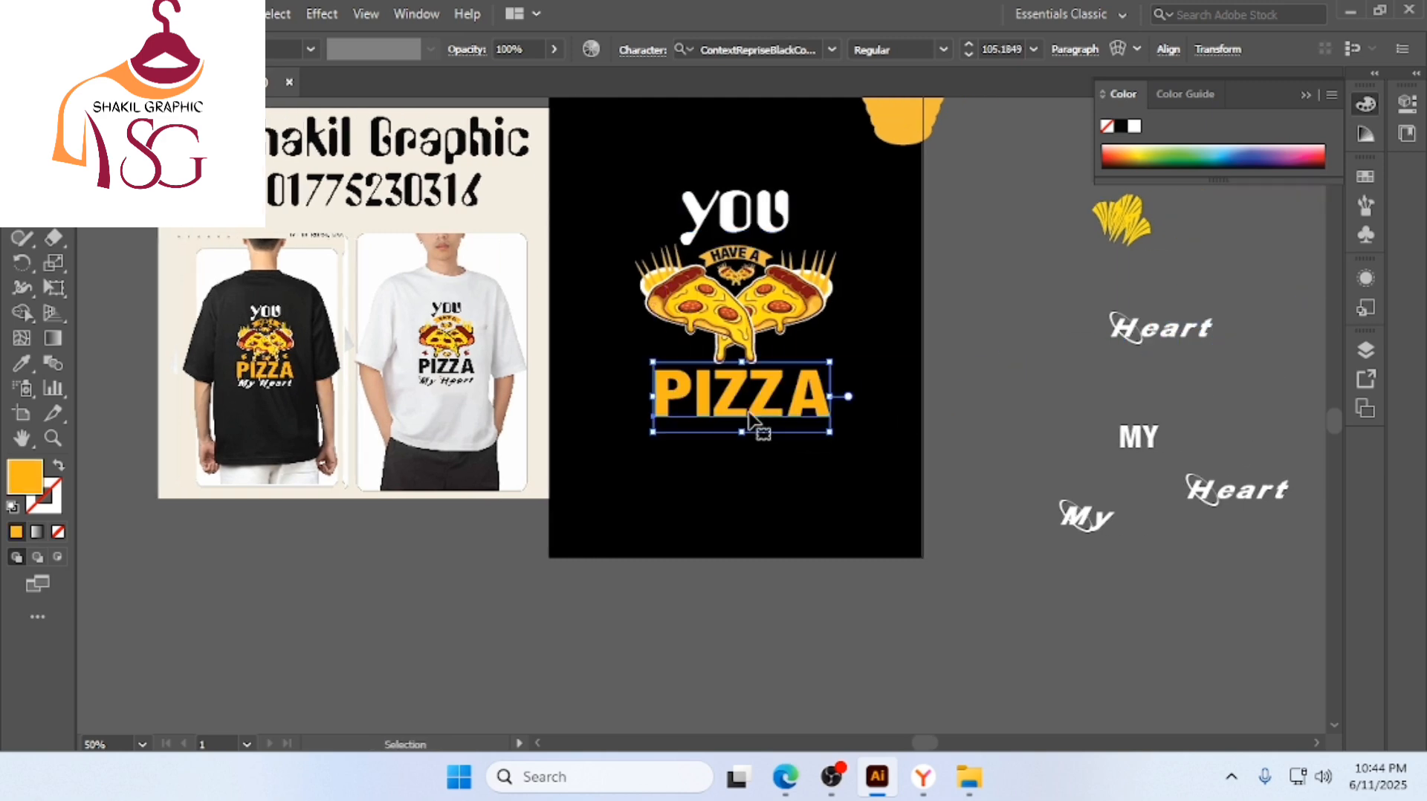
click(719, 444)
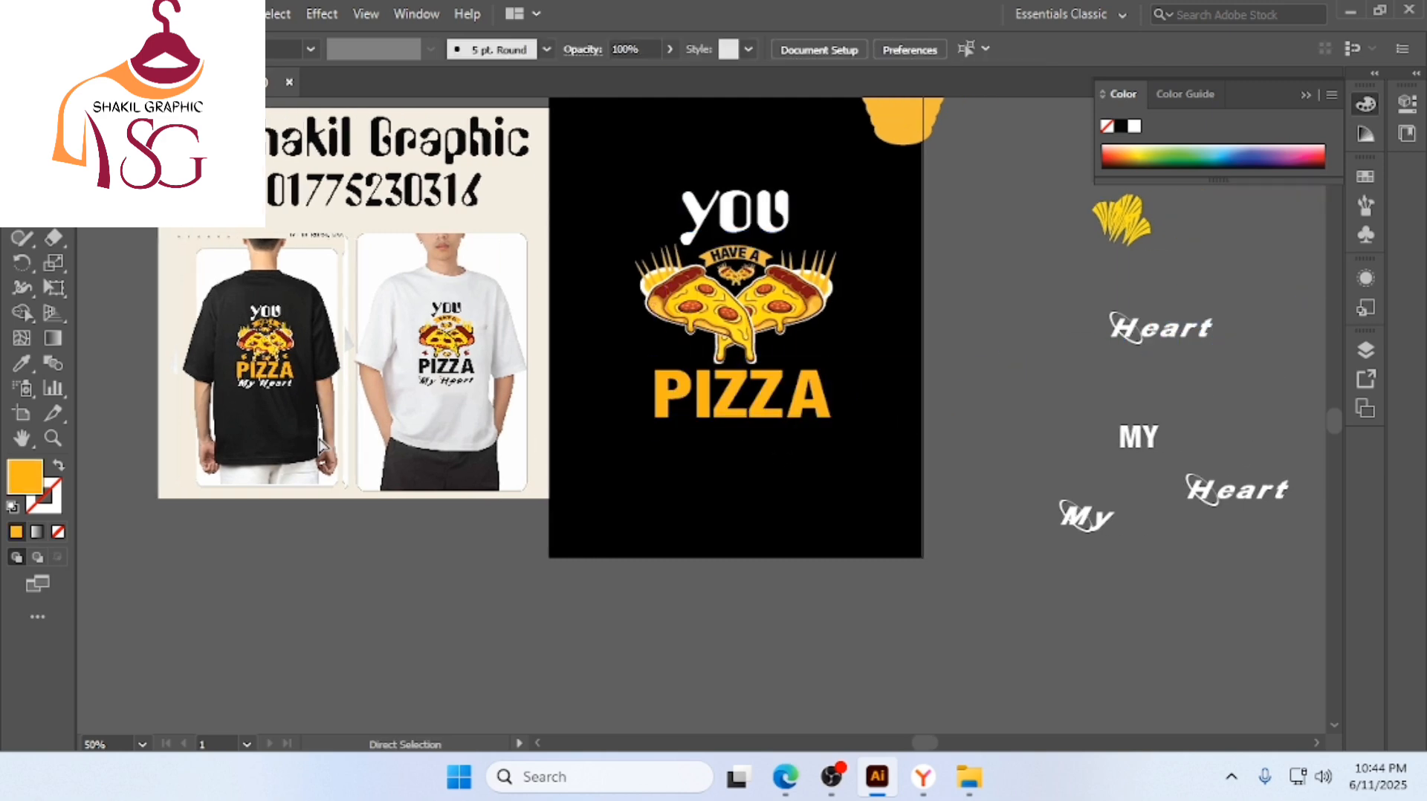
Show the rulers and place vertical guides at the left and right edges of the pizza artwork
key(ctrl+r)
drag(86, 352, 639, 381)
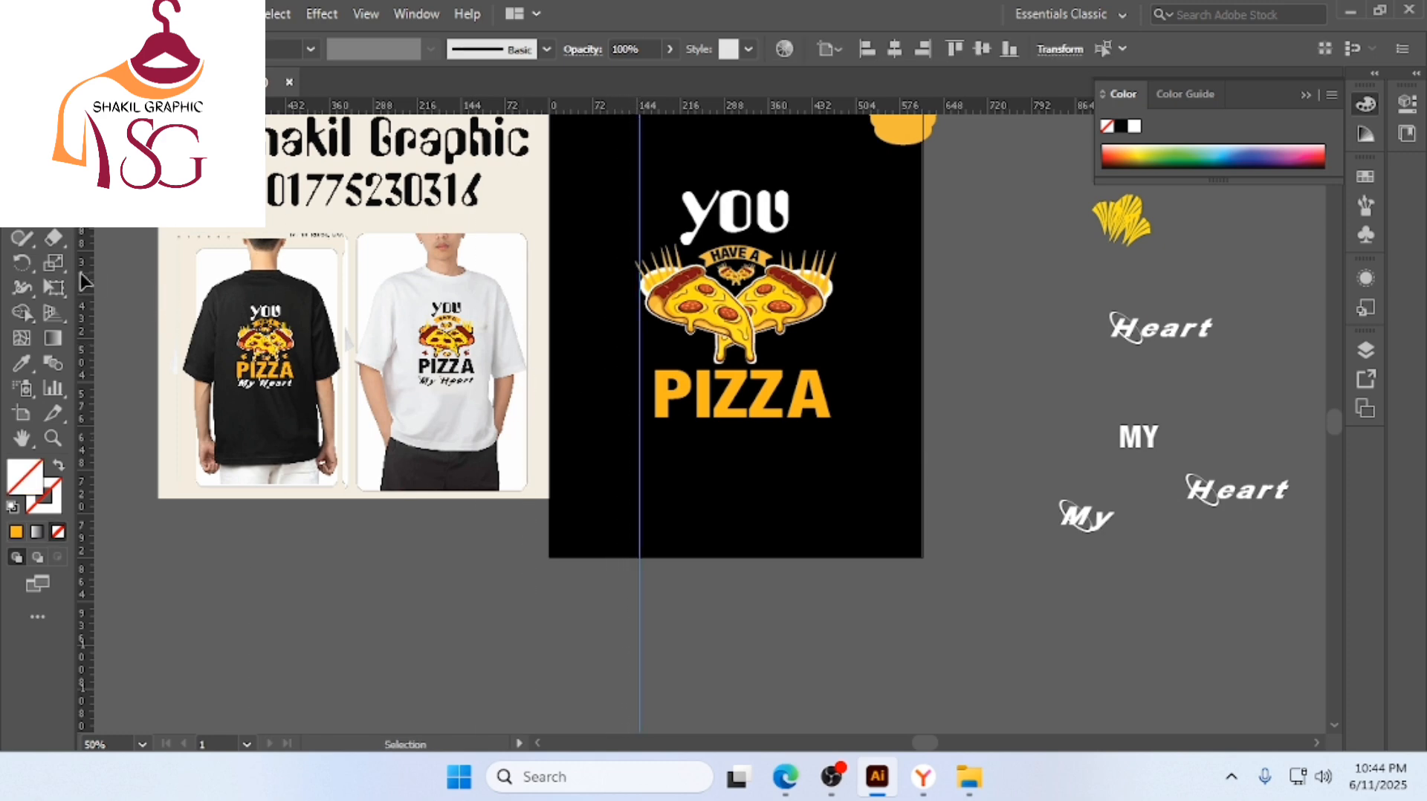
drag(82, 277, 836, 313)
Enlarge the "PIZZA" text to about 111.67 pt and reposition it between the two guides
scroll(807, 405, up, 2)
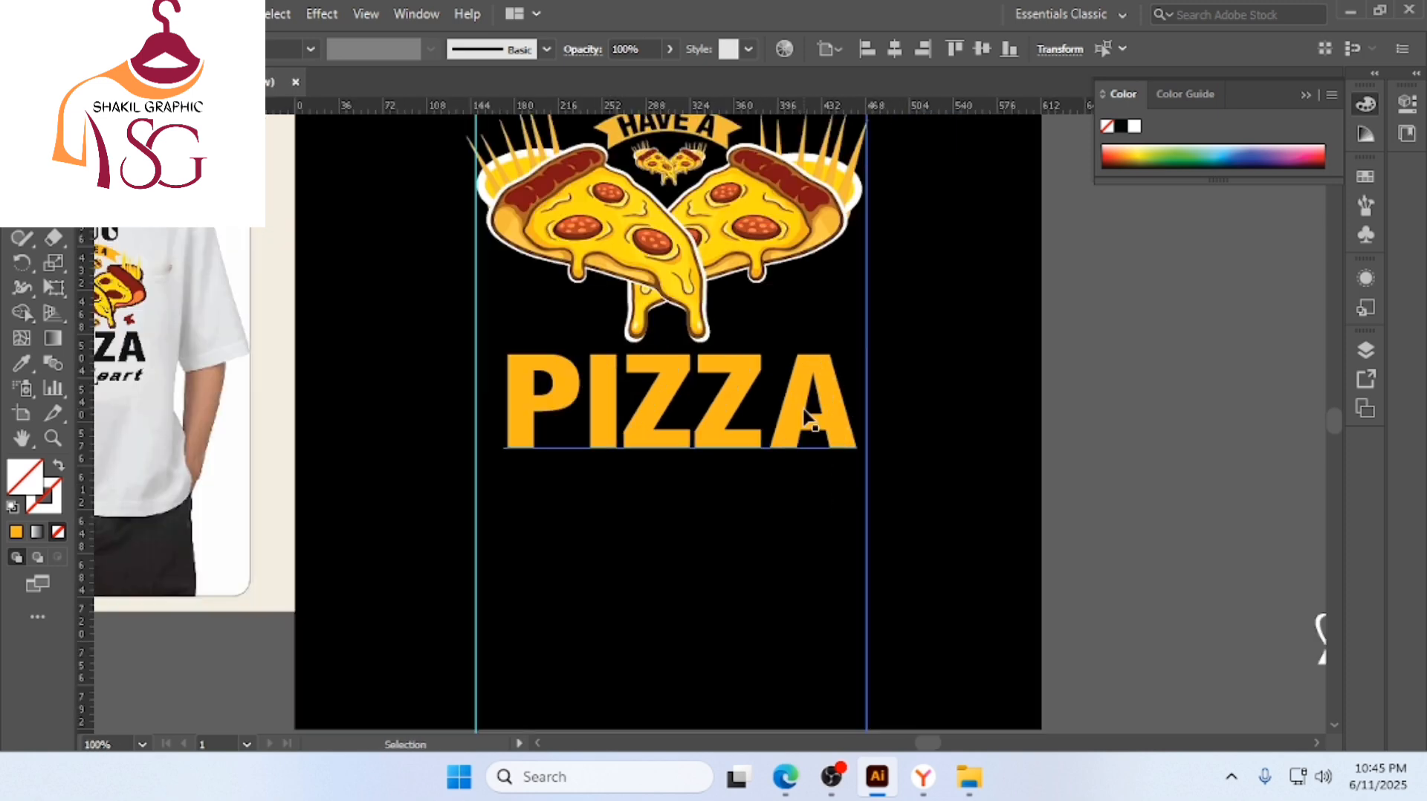
click(806, 413)
drag(862, 476, 867, 482)
drag(664, 405, 648, 397)
scroll(724, 407, up, 1)
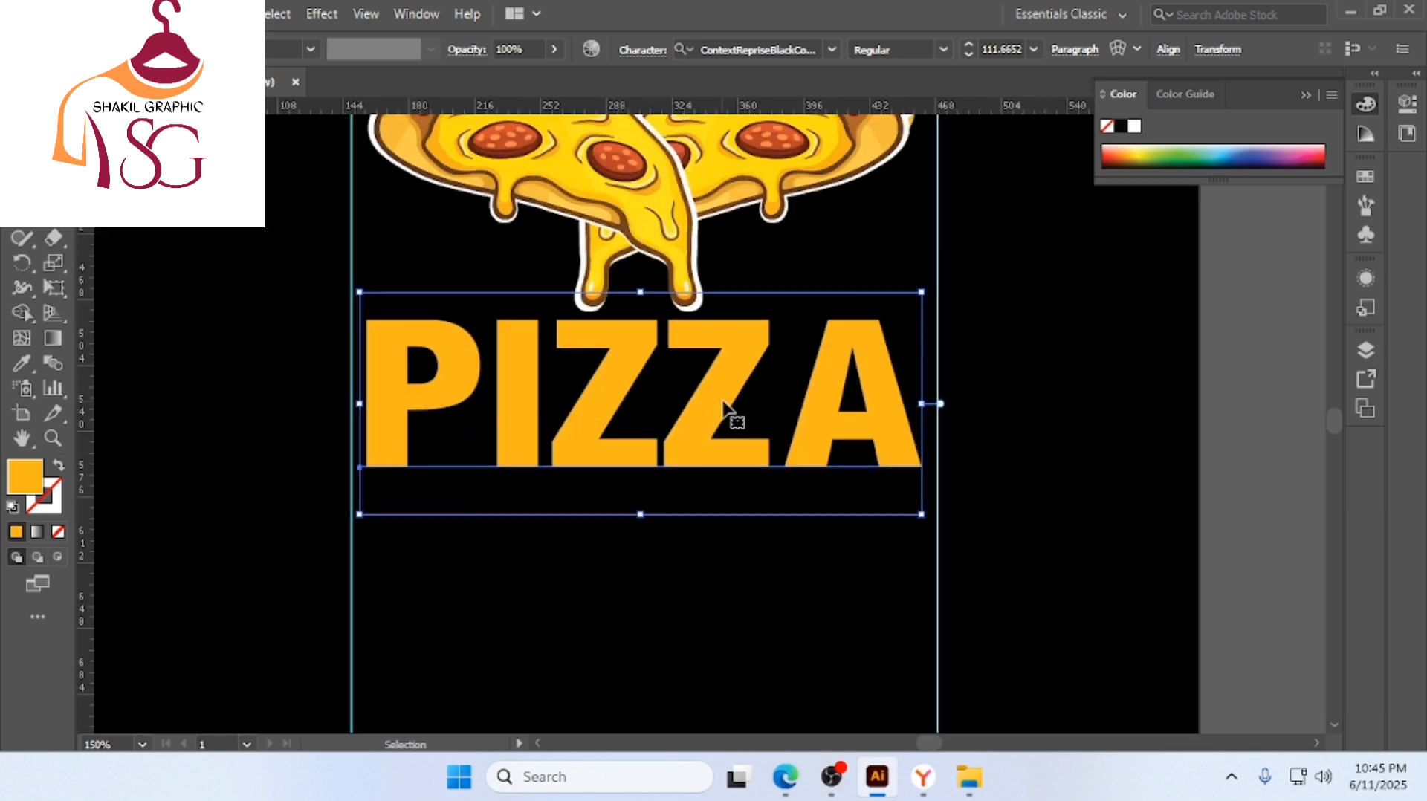
Stretch both sides of the "PIZZA" text outward to span the width between the guides, then deselect it
click(789, 550)
scroll(788, 551, left, 2)
click(654, 420)
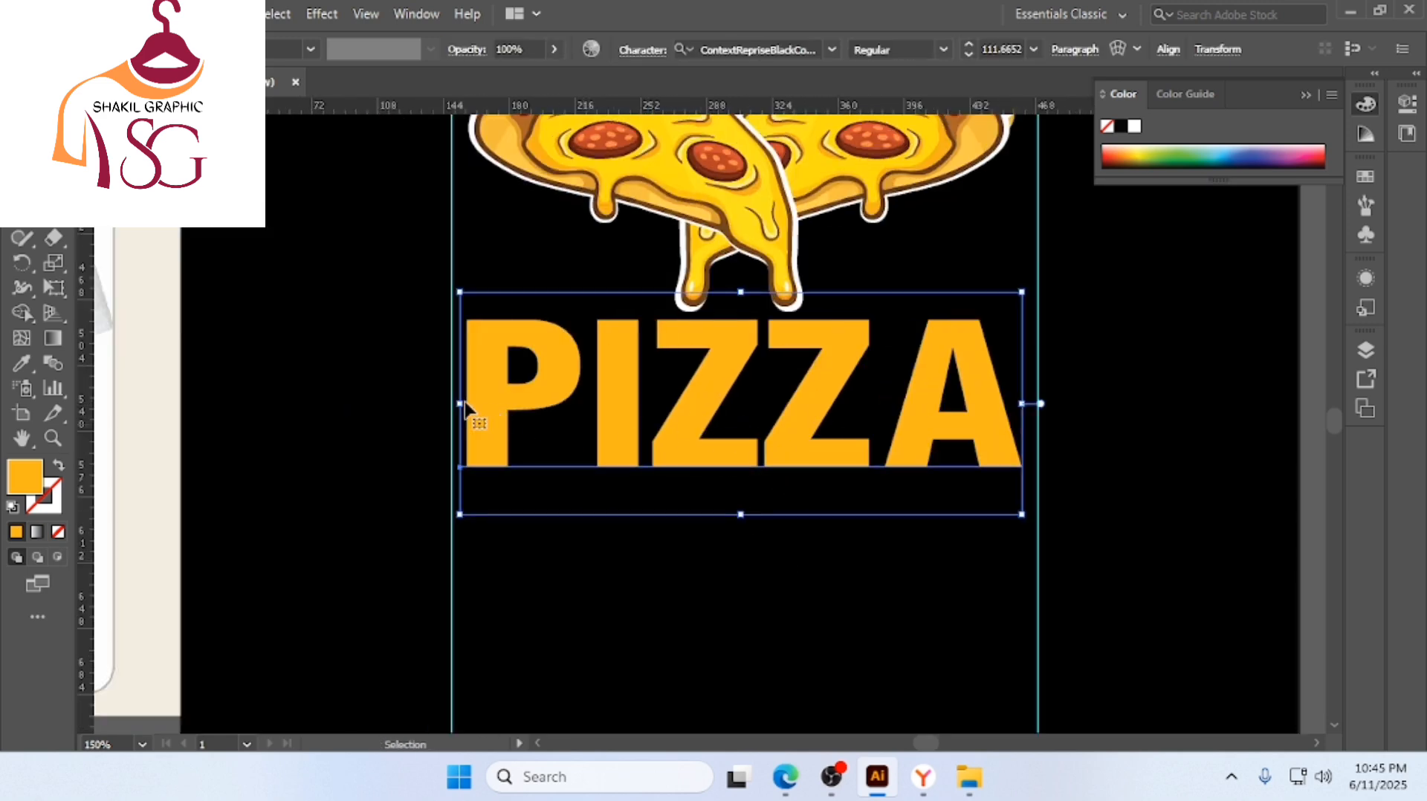
drag(462, 402, 457, 402)
drag(1026, 405, 1038, 406)
key(ctrl+shift+a)
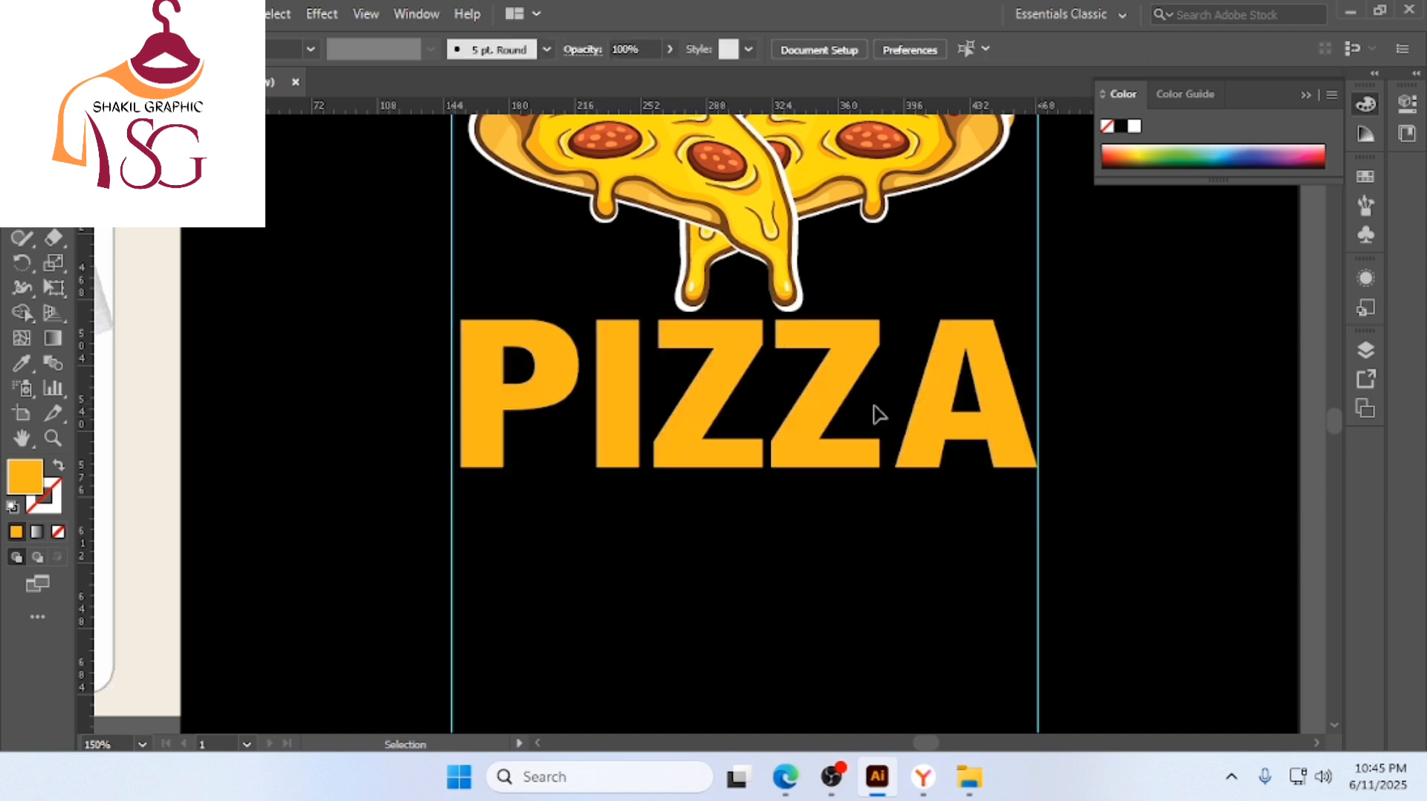
scroll(818, 396, down, 2)
click(818, 402)
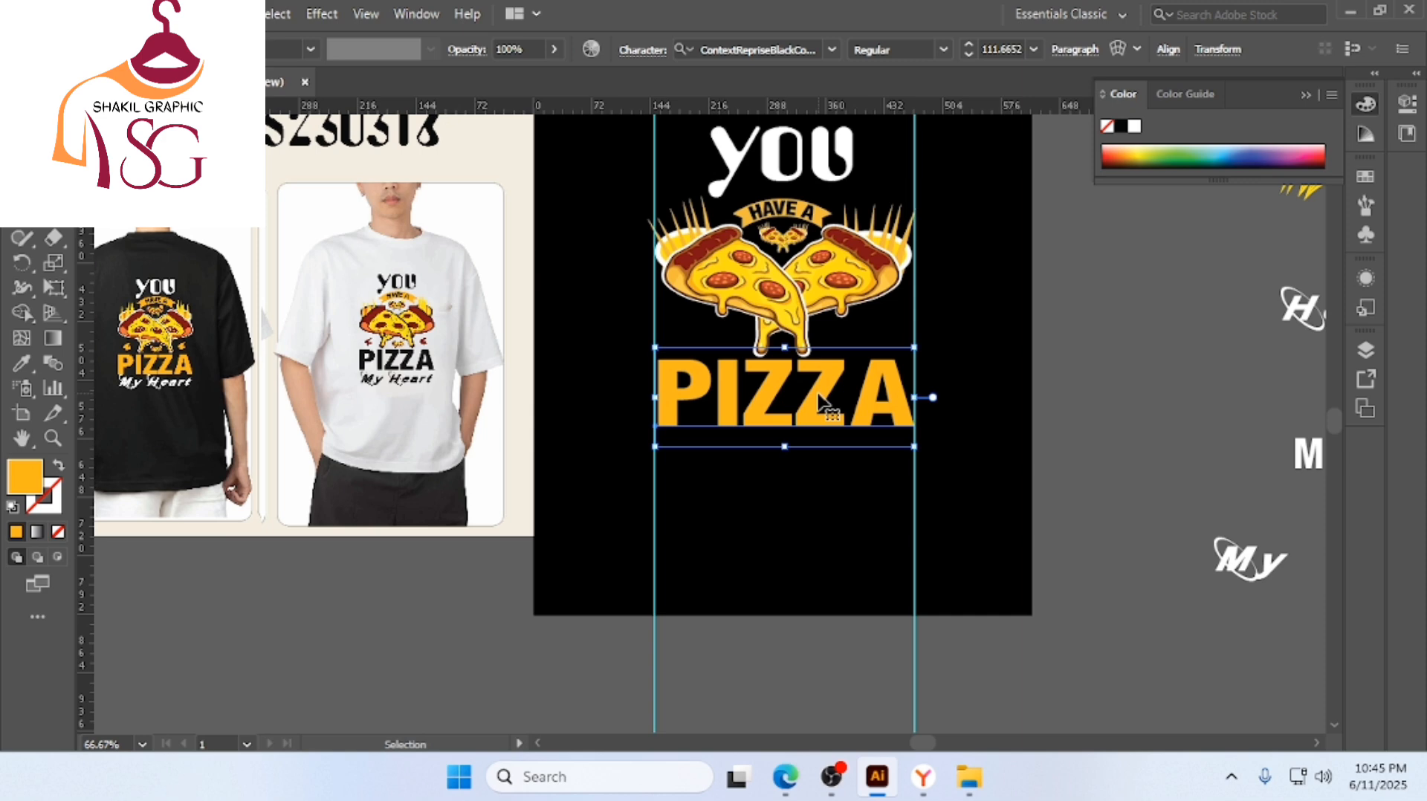
click(962, 435)
key(a)
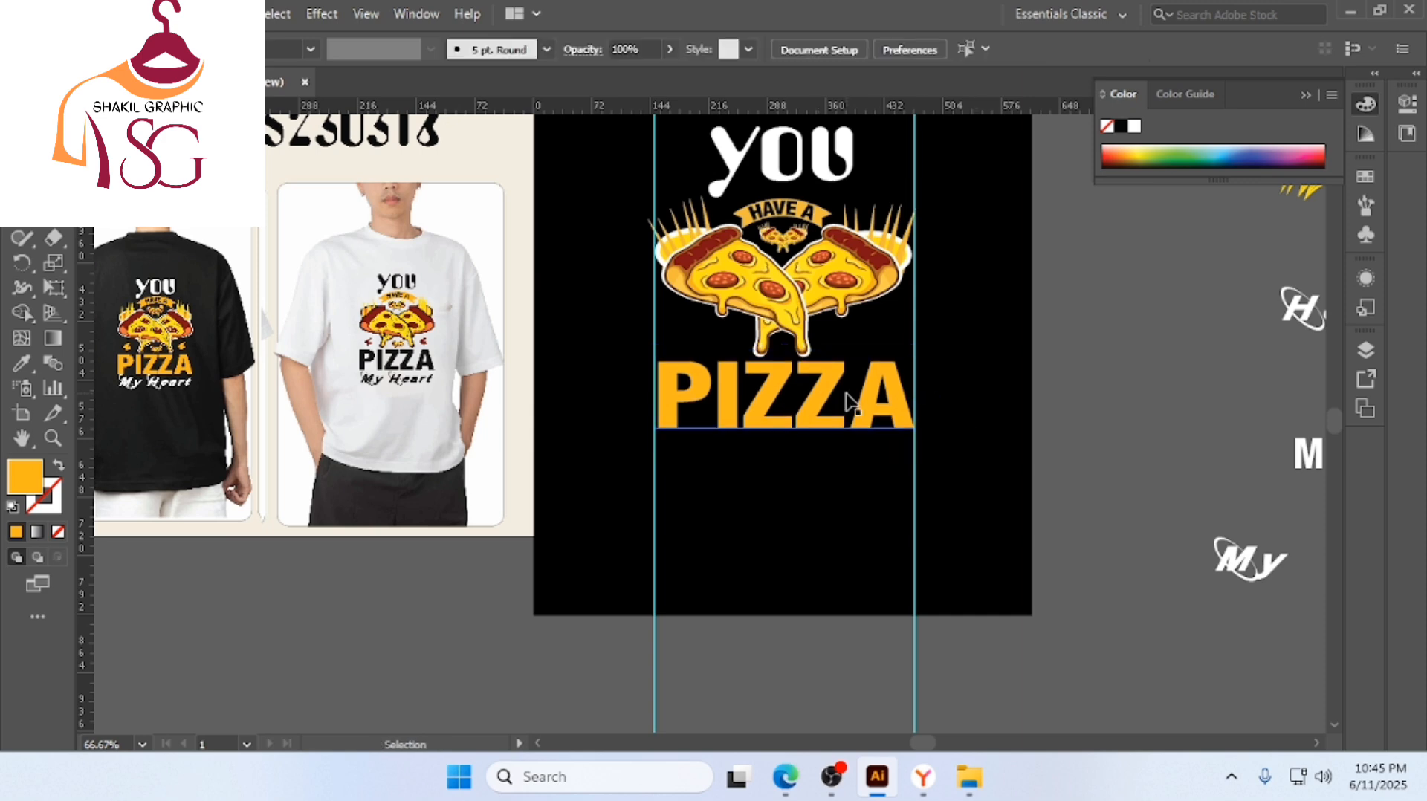
Move the white "My" and "Heart" texts from beside the artboard to the area beneath "PIZZA"
scroll(849, 404, down, 2)
scroll(843, 386, down, 1)
scroll(862, 390, right, 2)
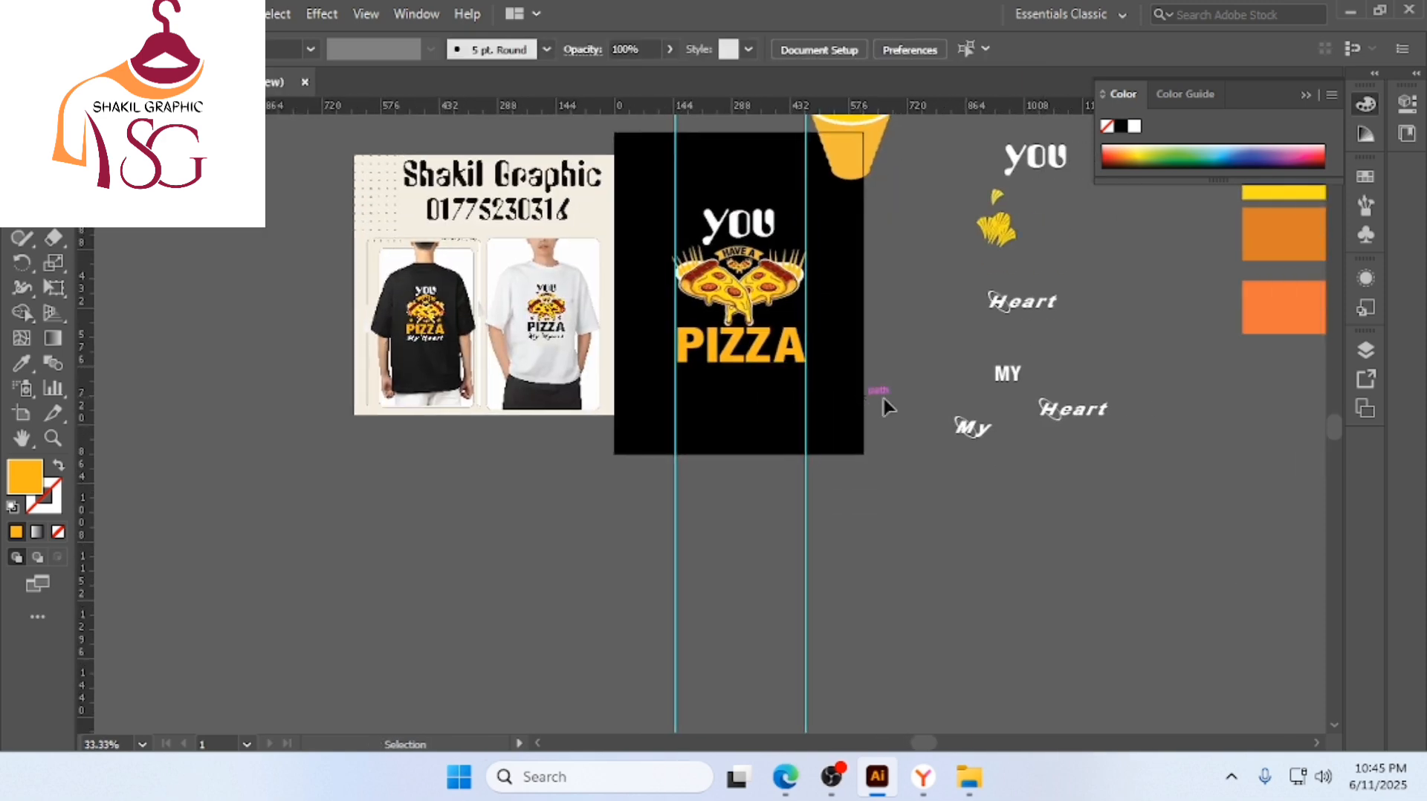
drag(981, 435, 710, 391)
drag(1036, 412, 779, 405)
scroll(778, 405, up, 2)
scroll(779, 405, up, 2)
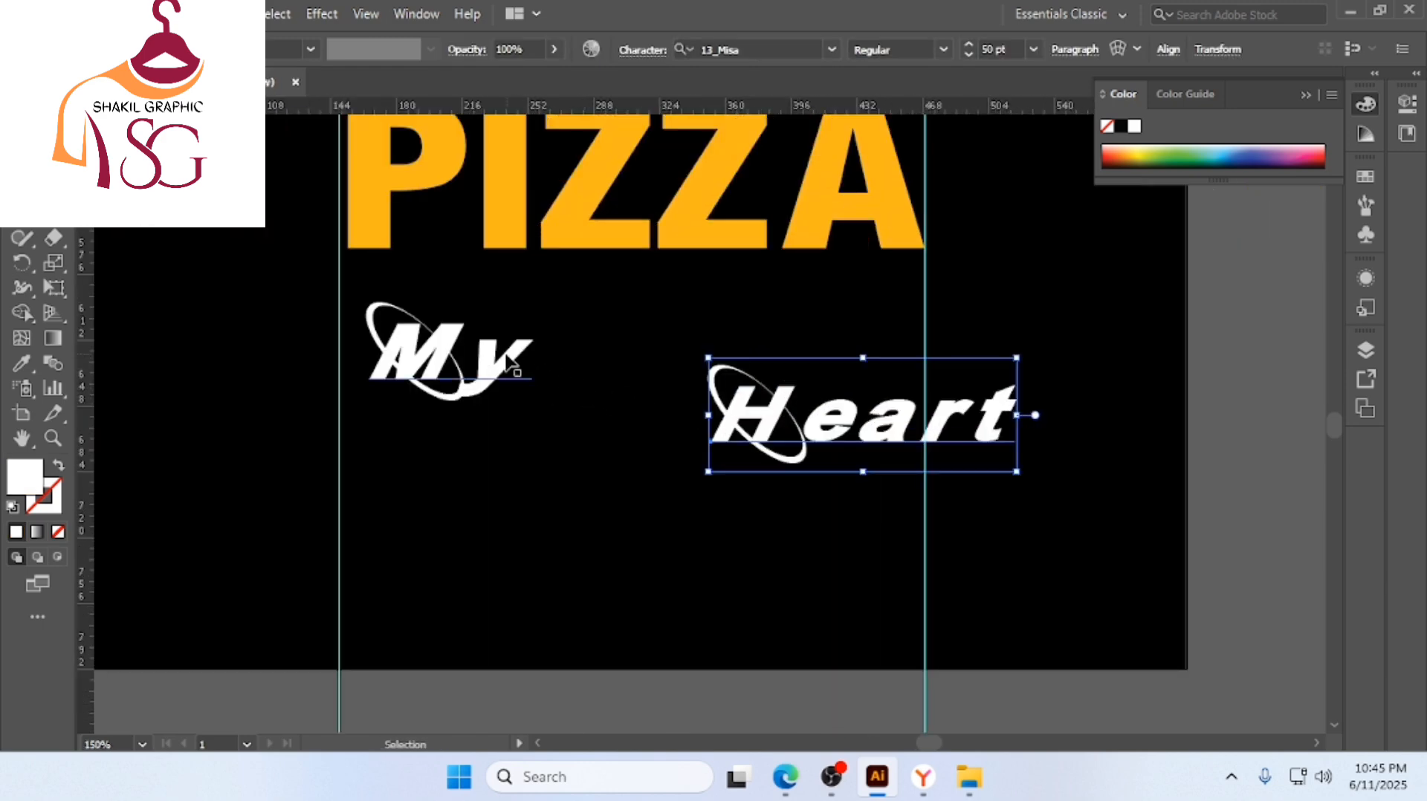
Arrange "My" and "Heart" side by side just beneath "PIZZA", keeping both words between the guides
drag(510, 368, 489, 348)
drag(844, 439, 730, 374)
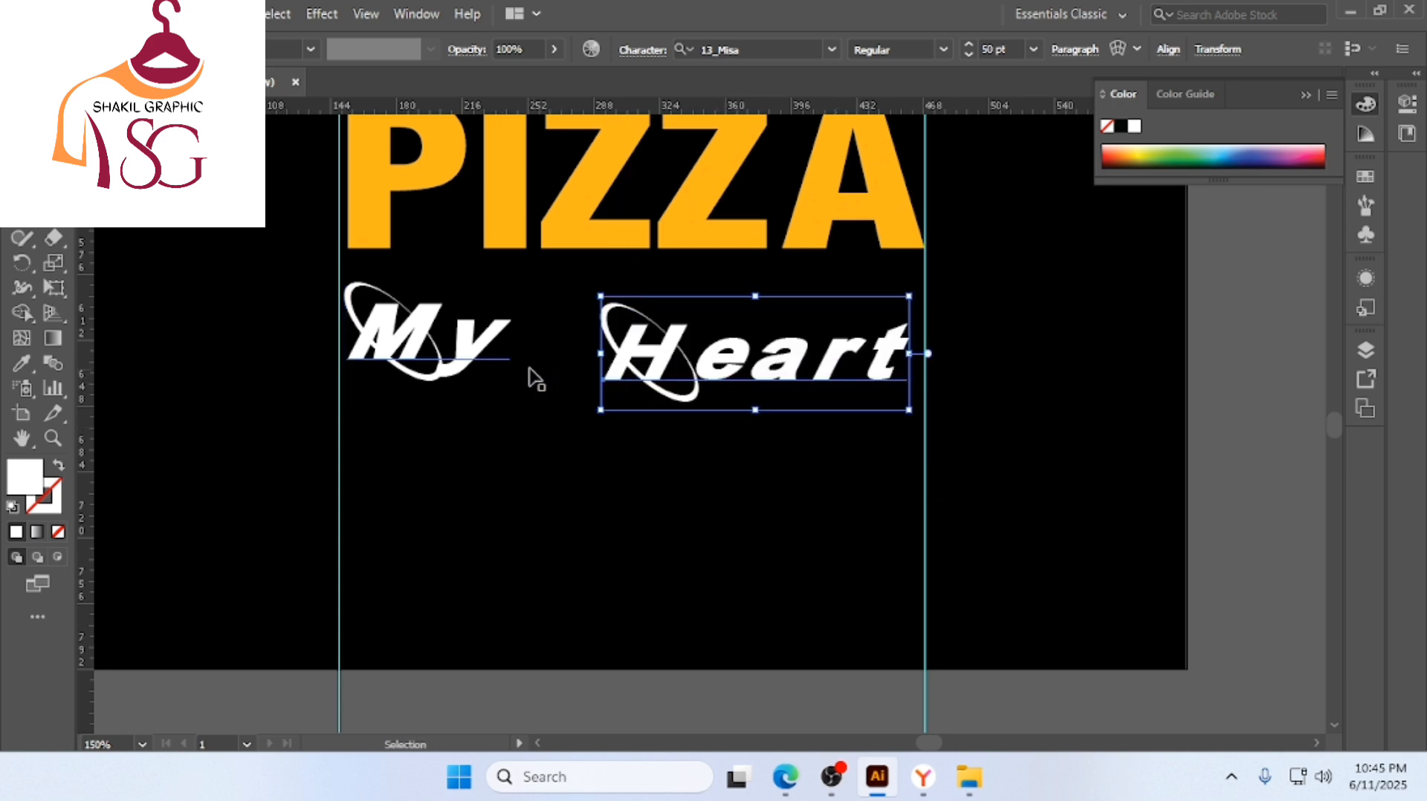
drag(485, 340, 493, 342)
drag(496, 353, 505, 355)
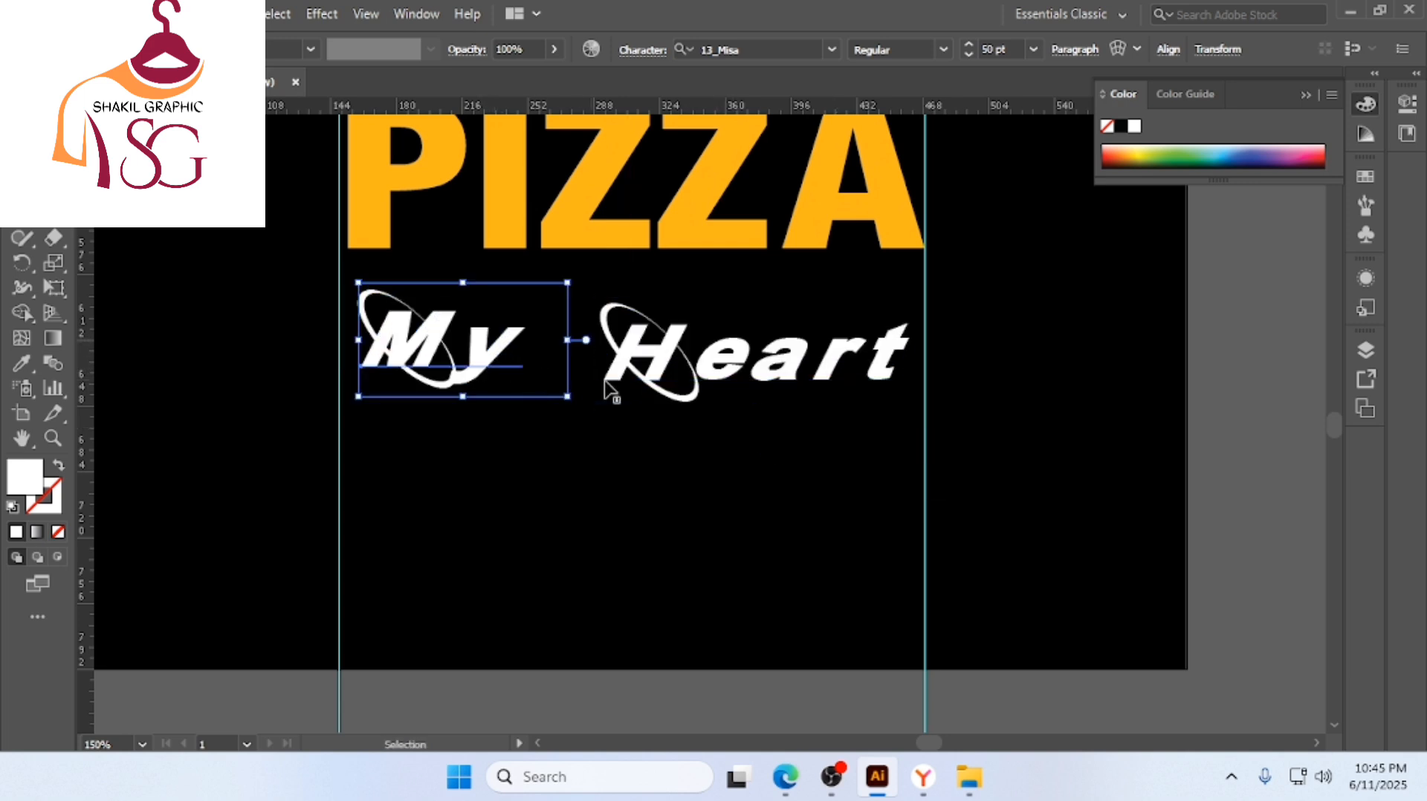
Try centering "My" and "Heart" horizontally on each other, undo it, and align the two words by their vertical centers instead
shift+click(610, 390)
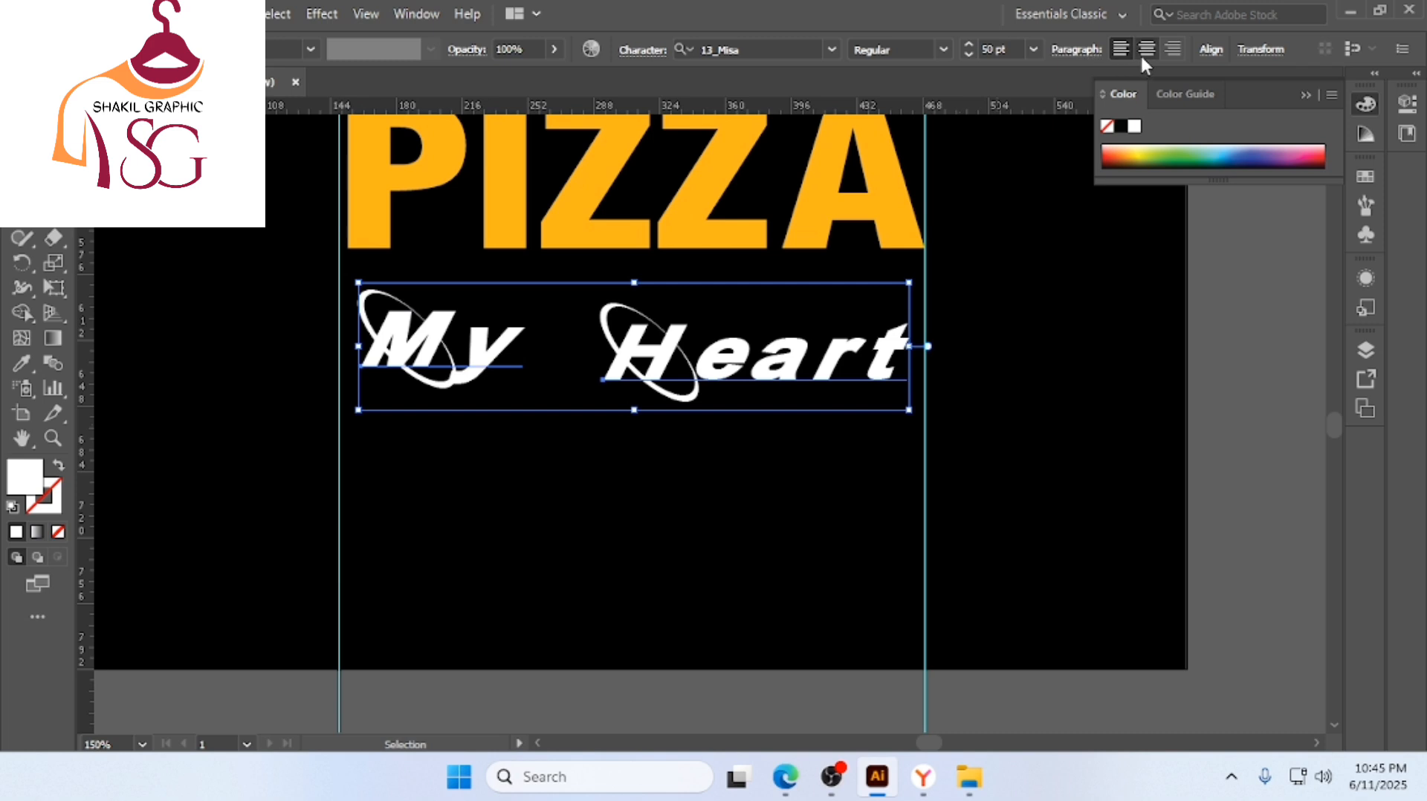
click(1210, 49)
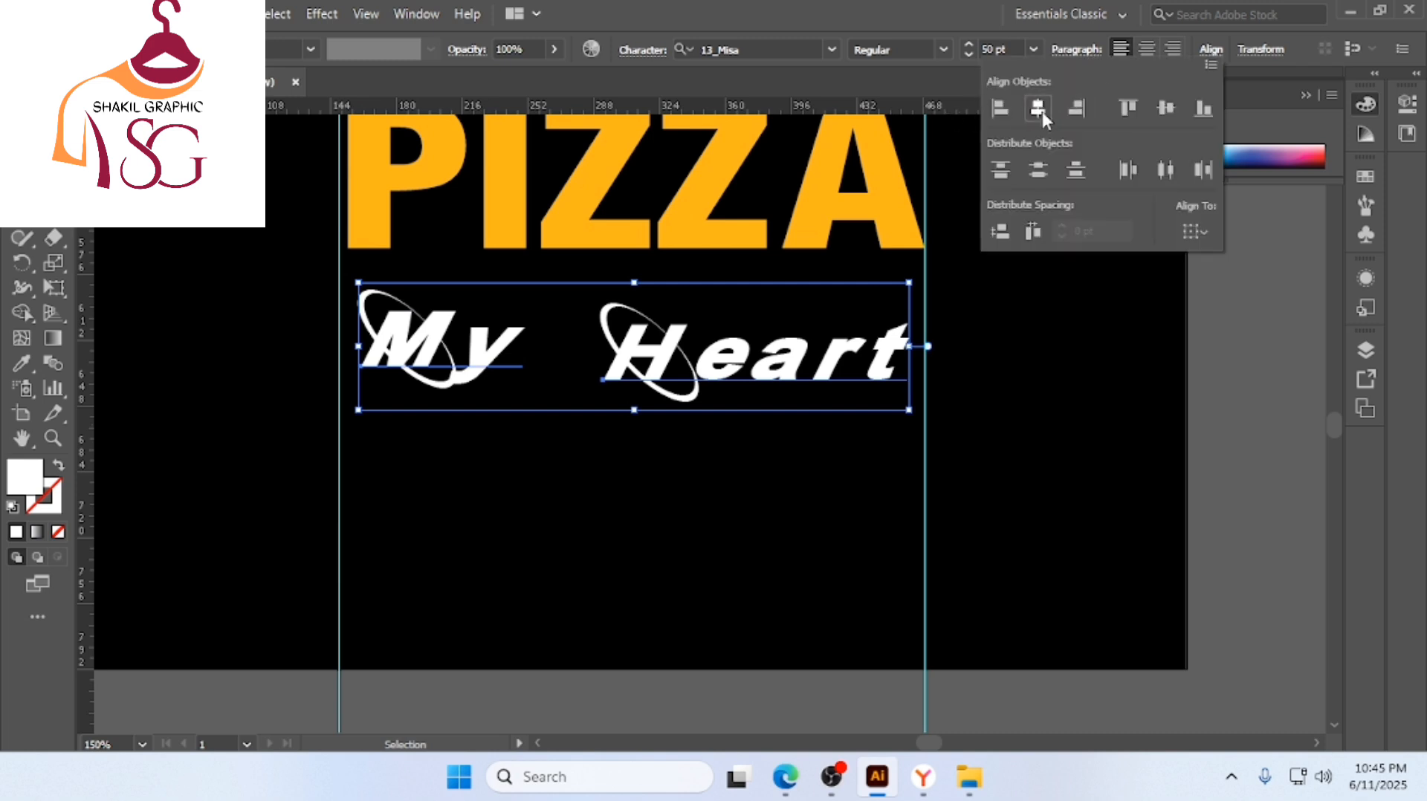
click(1040, 110)
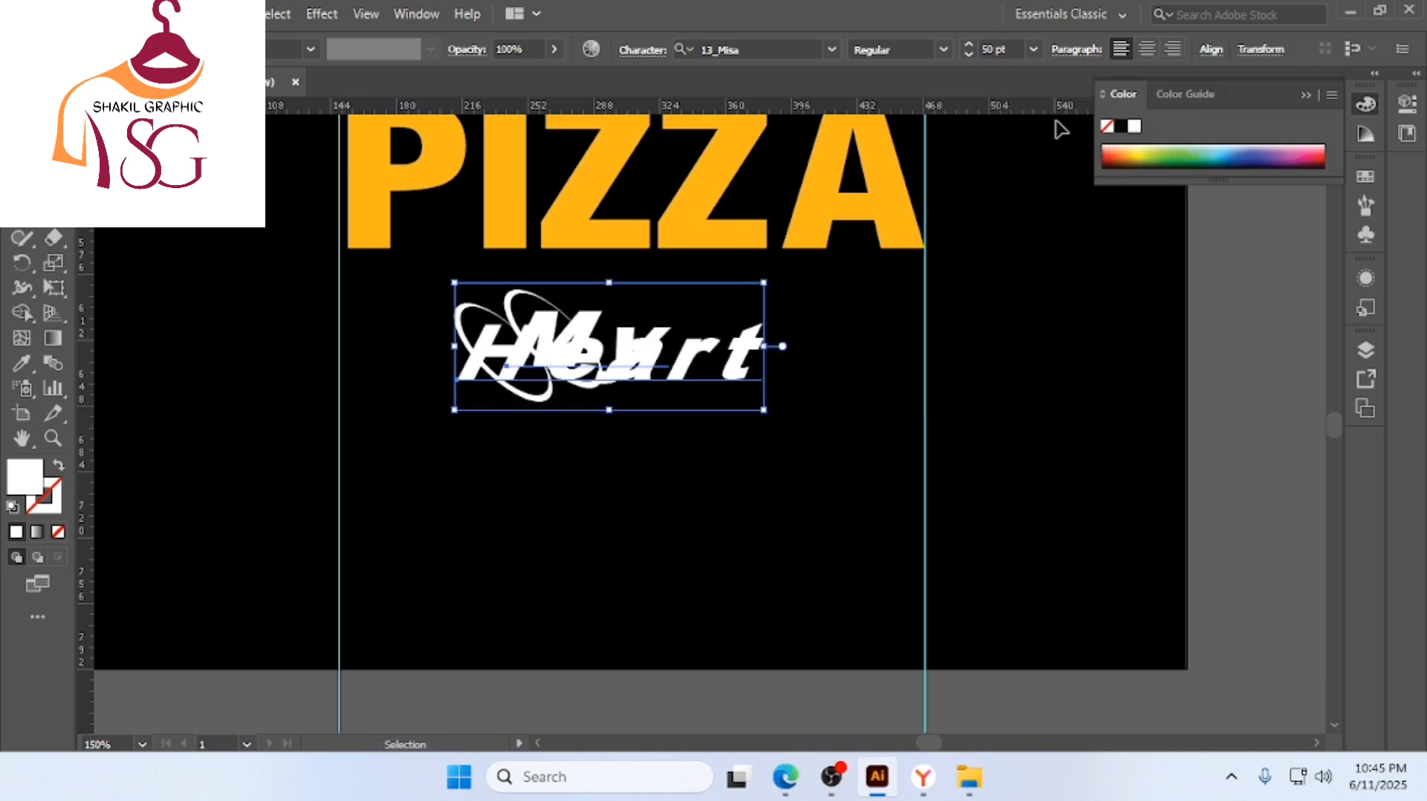
key(a)
key(ctrl+z)
click(1208, 51)
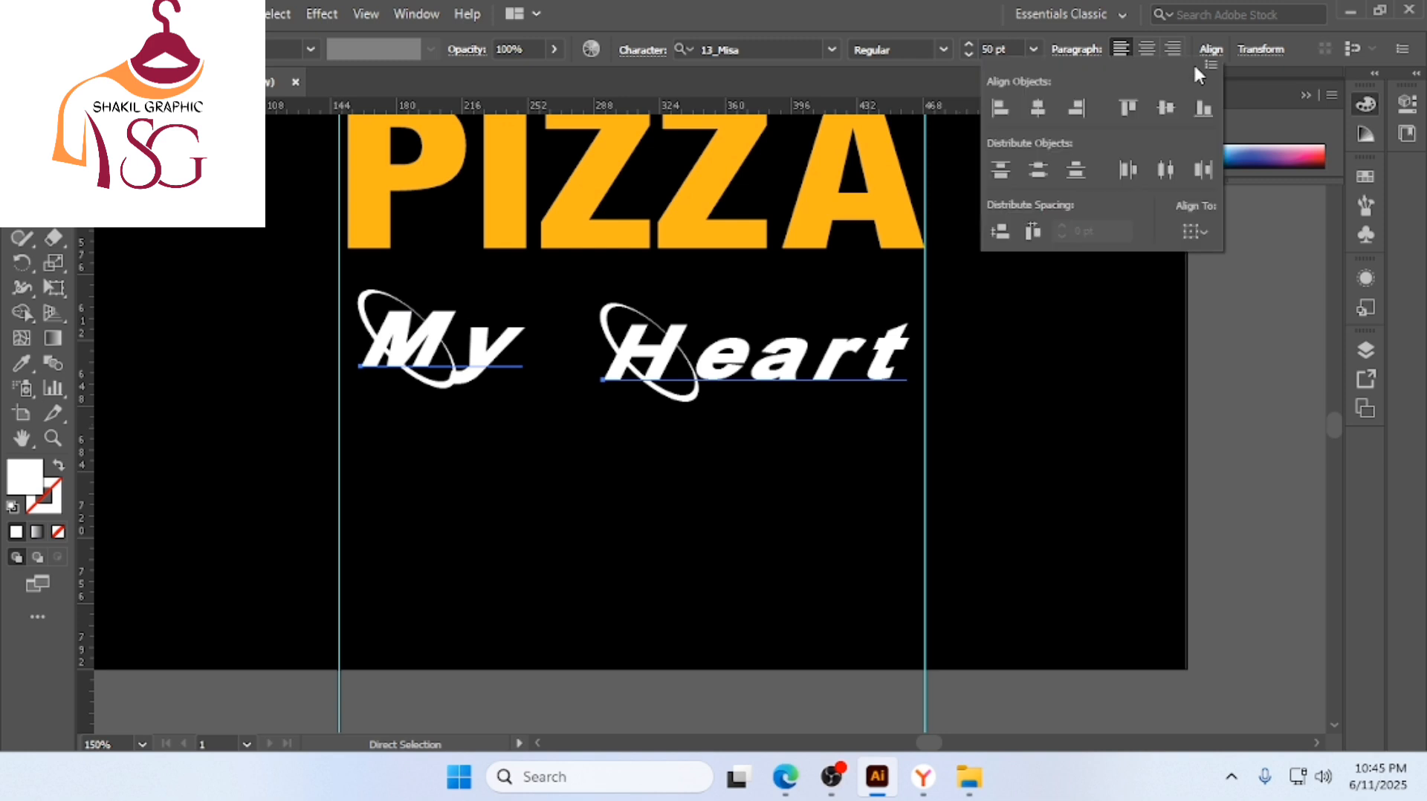
click(1162, 110)
key(v)
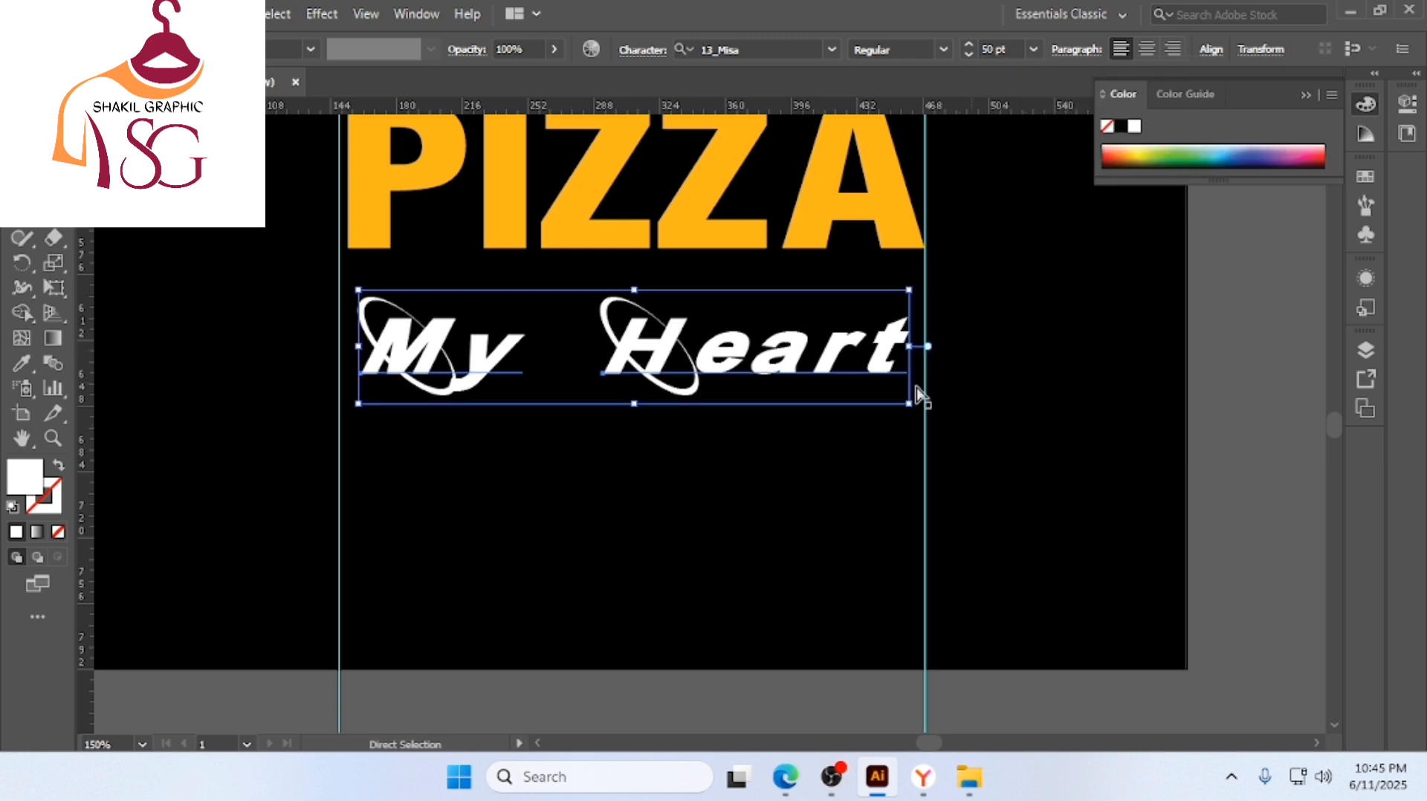
Nudge "My" and "Heart" slightly toward each other beneath "PIZZA" and clear the selection
key(ctrl+minus)
key(ctrl+minus)
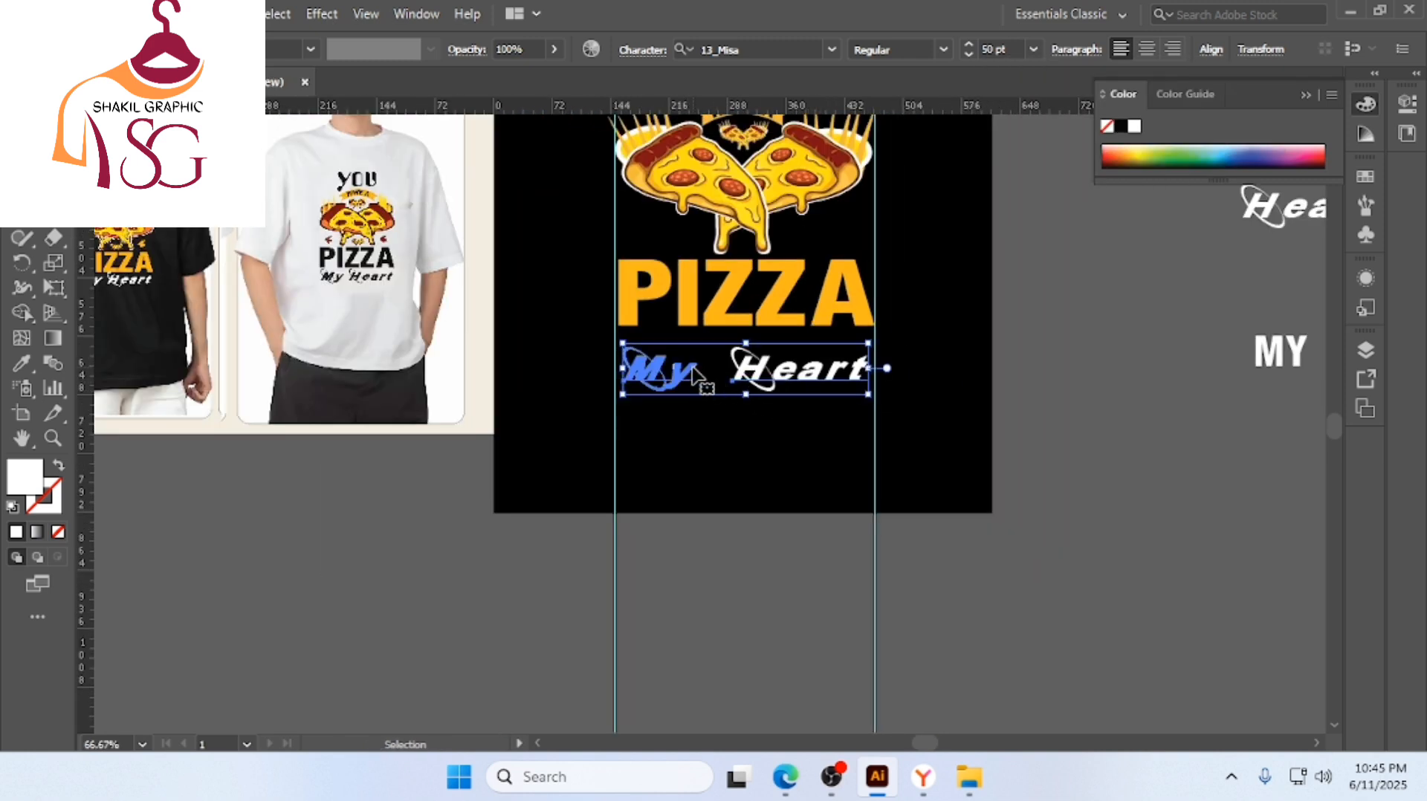
click(722, 442)
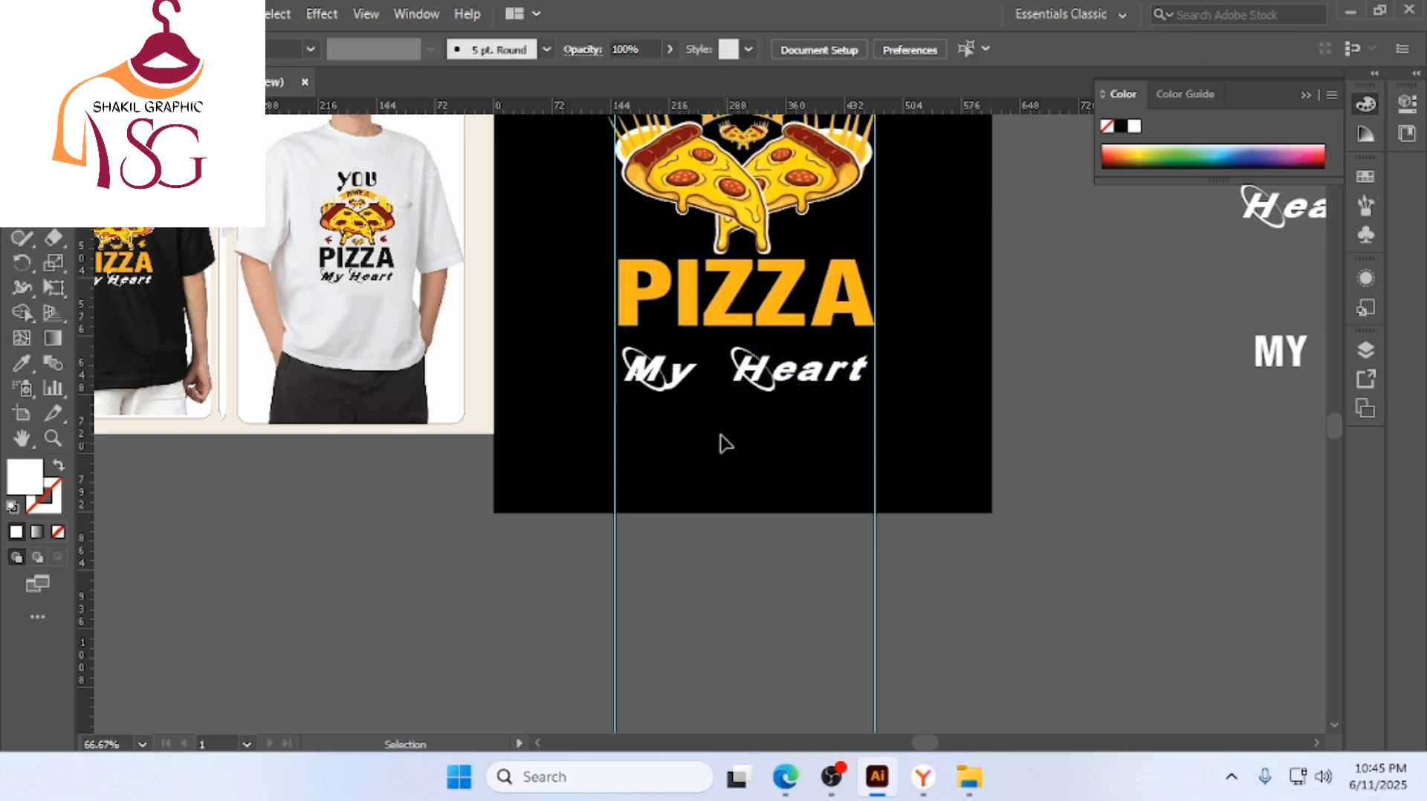
click(692, 383)
click(765, 383)
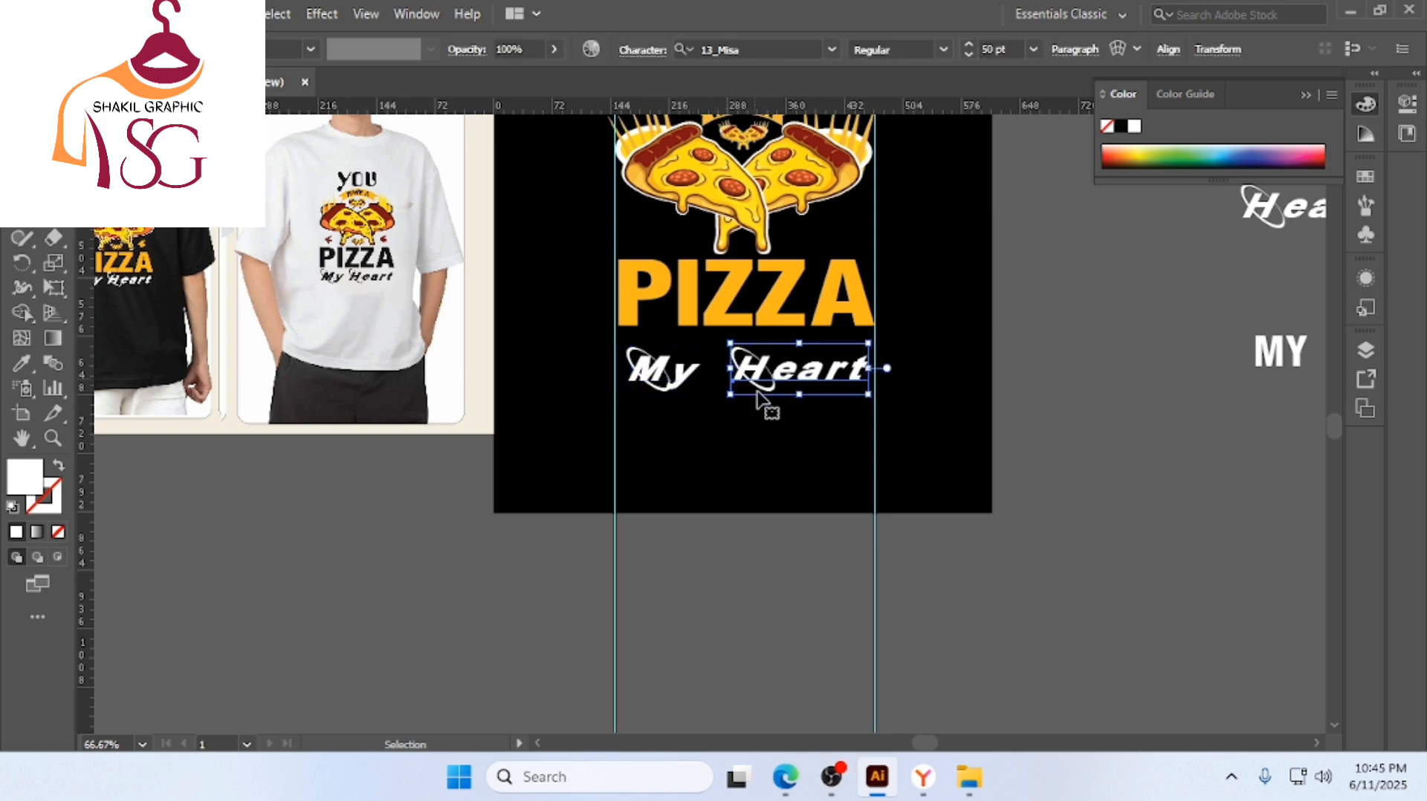
click(949, 442)
Select the two vertical guides crossing the black artboard and delete them
scroll(758, 385, down, 5)
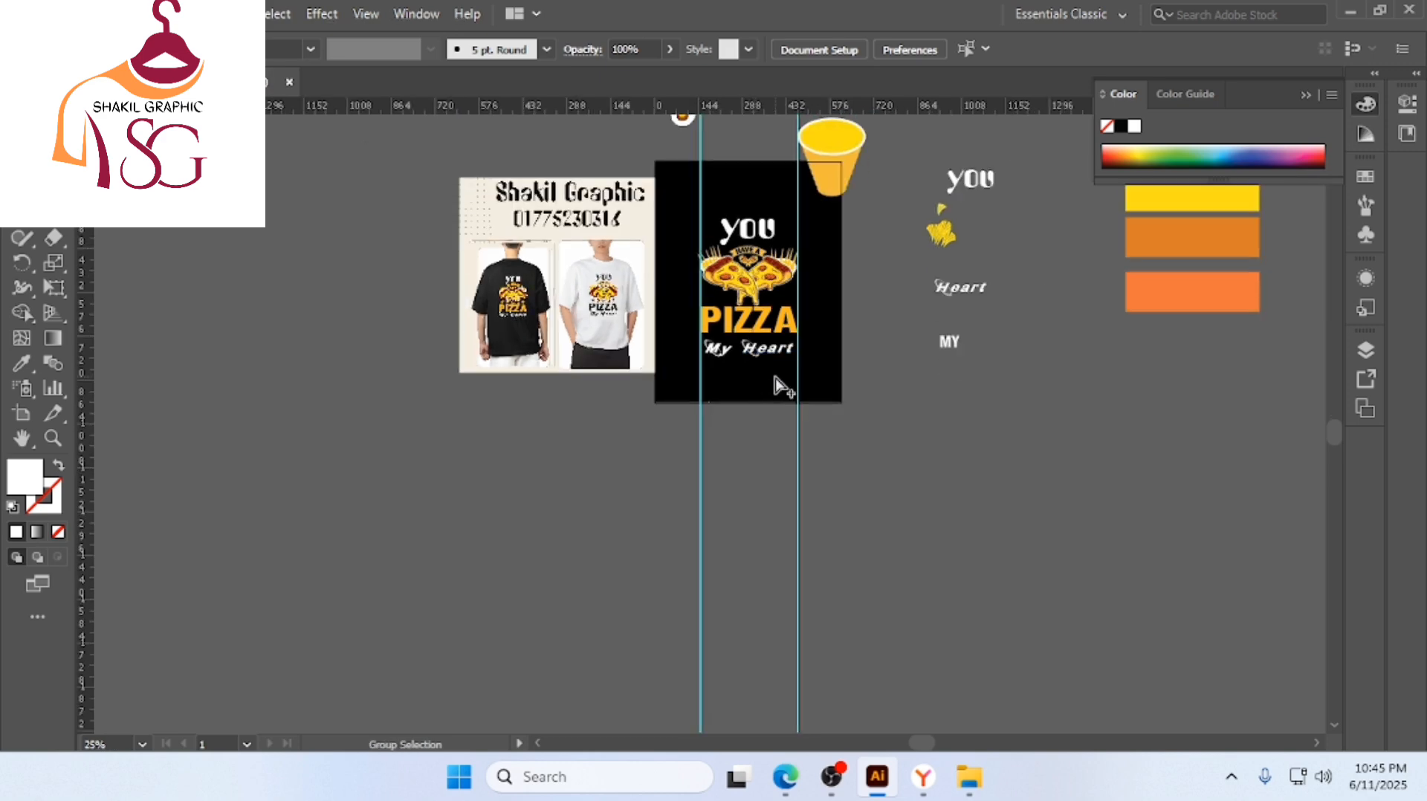
scroll(778, 385, up, 2)
scroll(773, 340, up, 3)
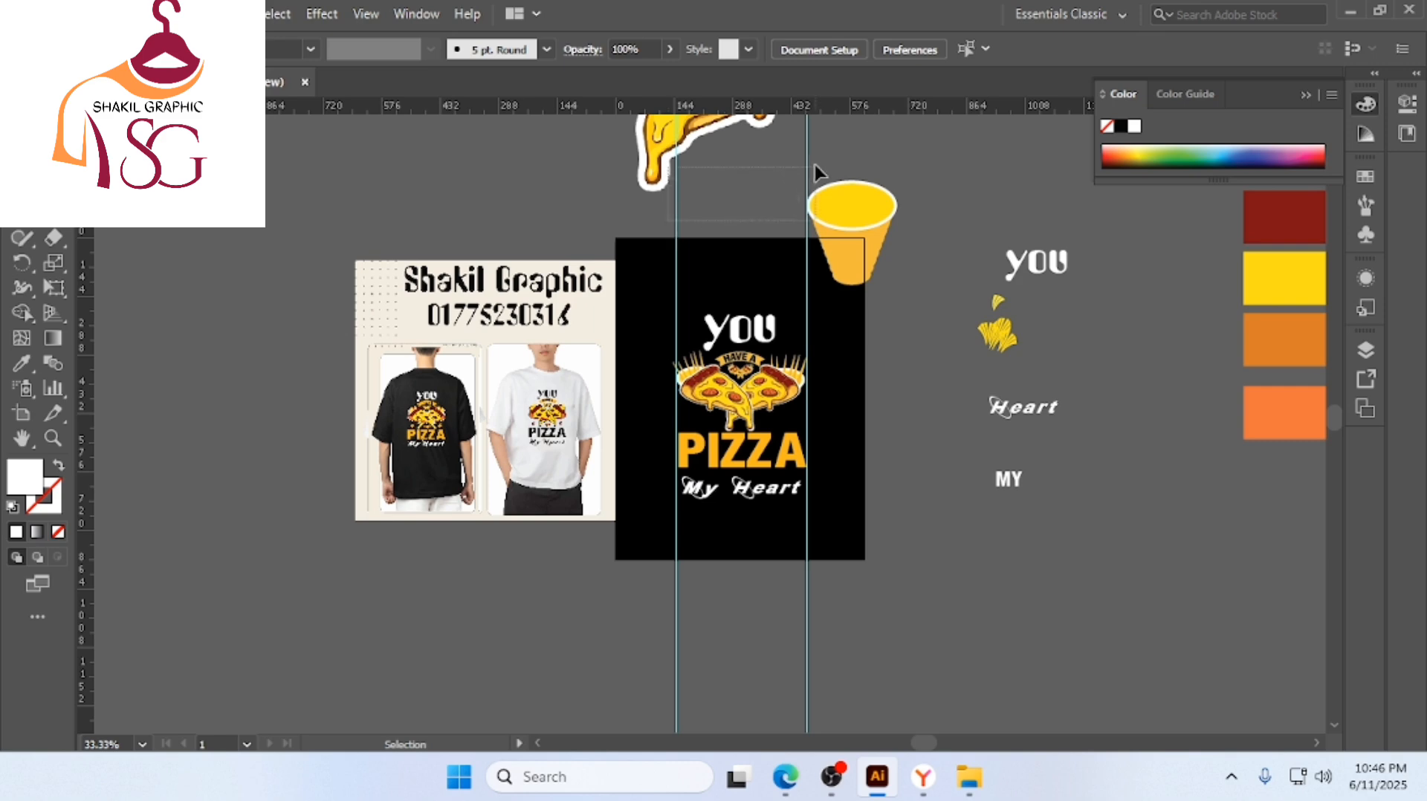
drag(802, 179, 804, 182)
click(840, 624)
drag(646, 624, 646, 624)
key(Delete)
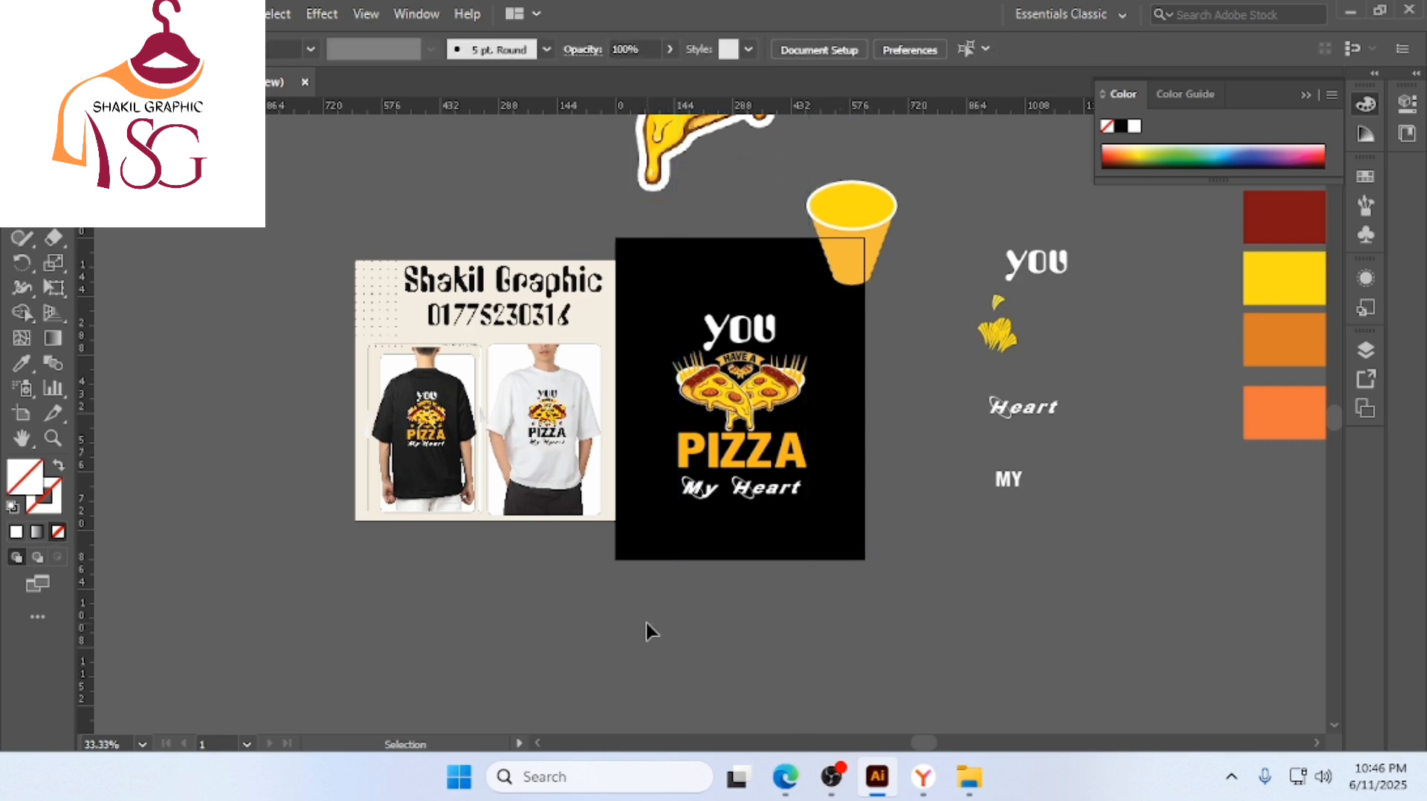
Nudge "My Heart" slightly up toward "PIZZA" and deselect it
click(743, 497)
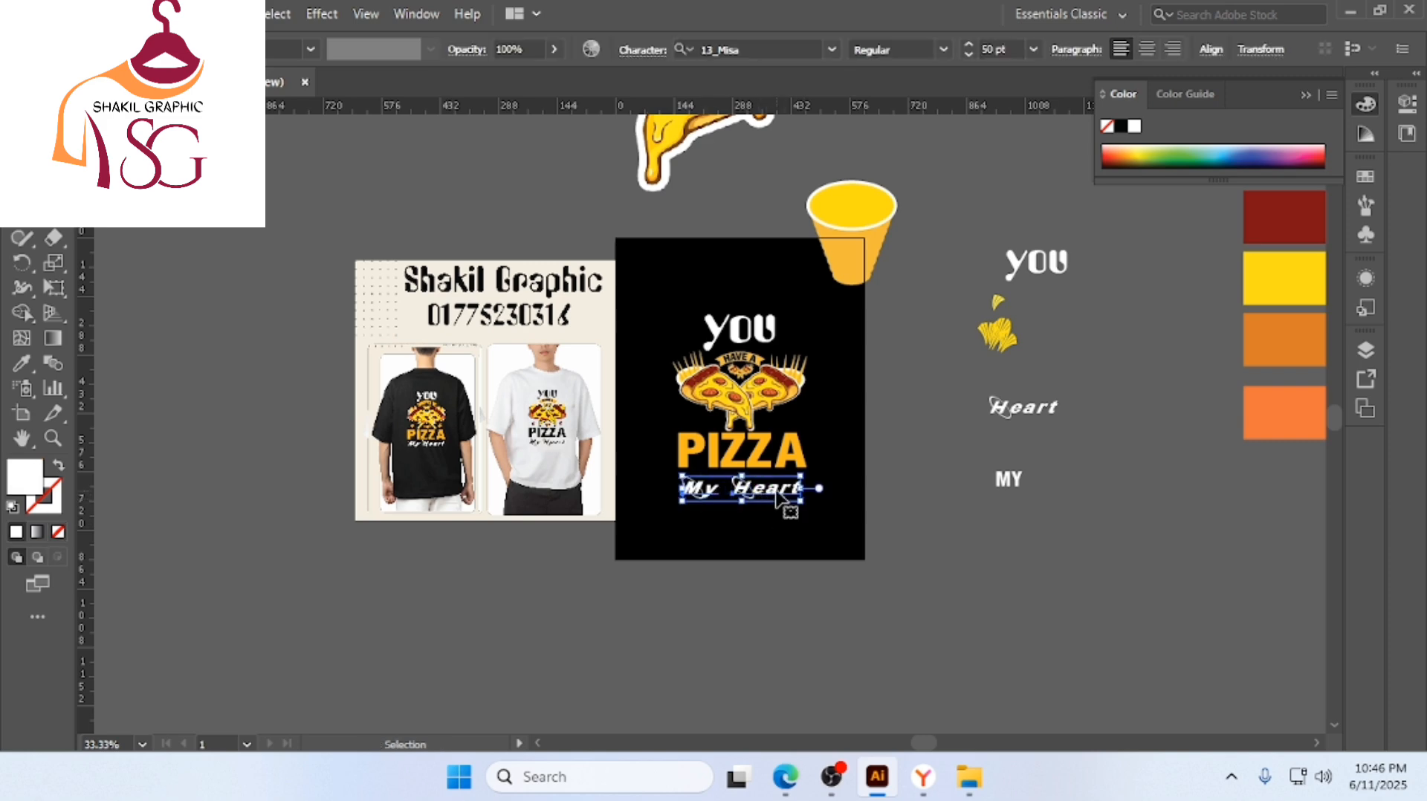
key(Up)
key(Up)
key(Up)
key(Up)
key(Up)
key(Up)
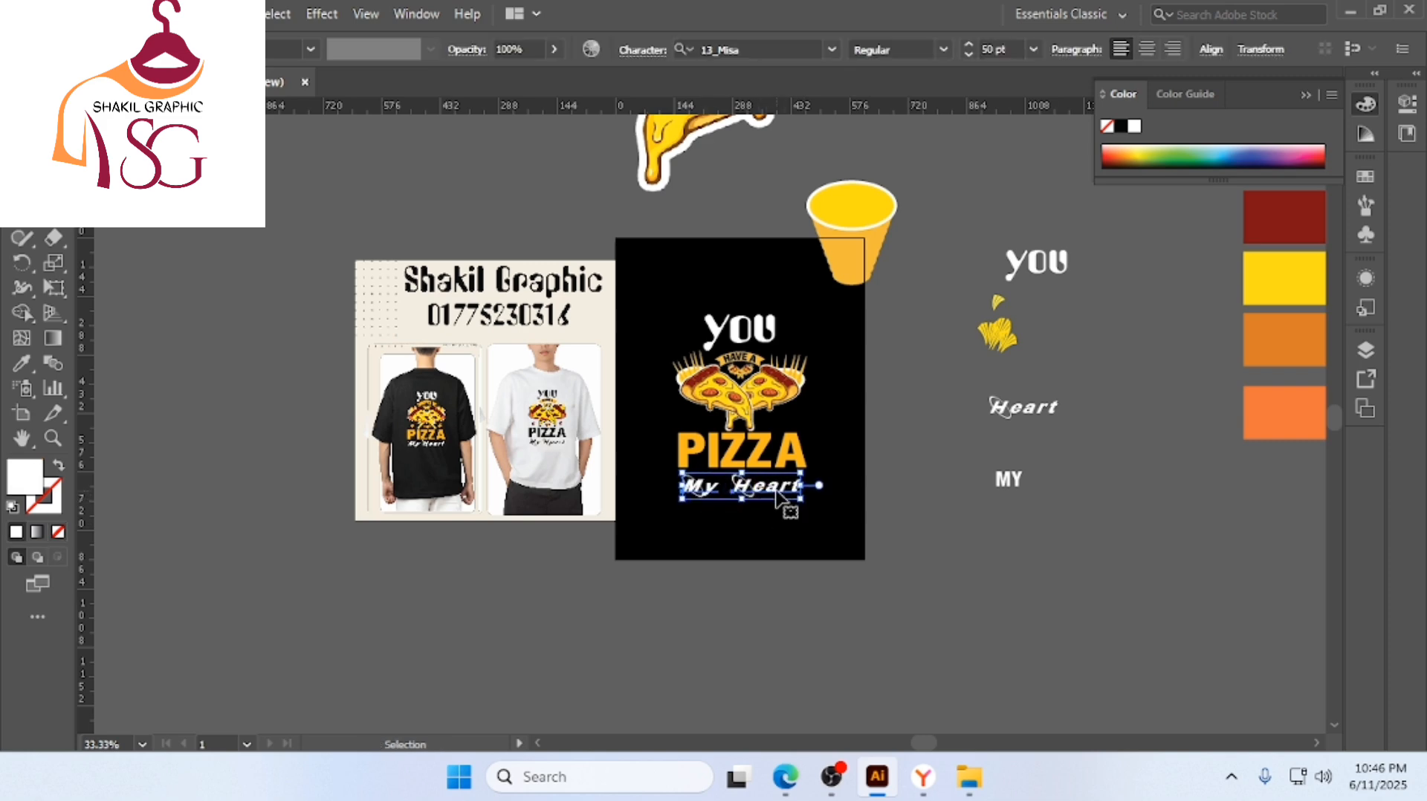
click(829, 544)
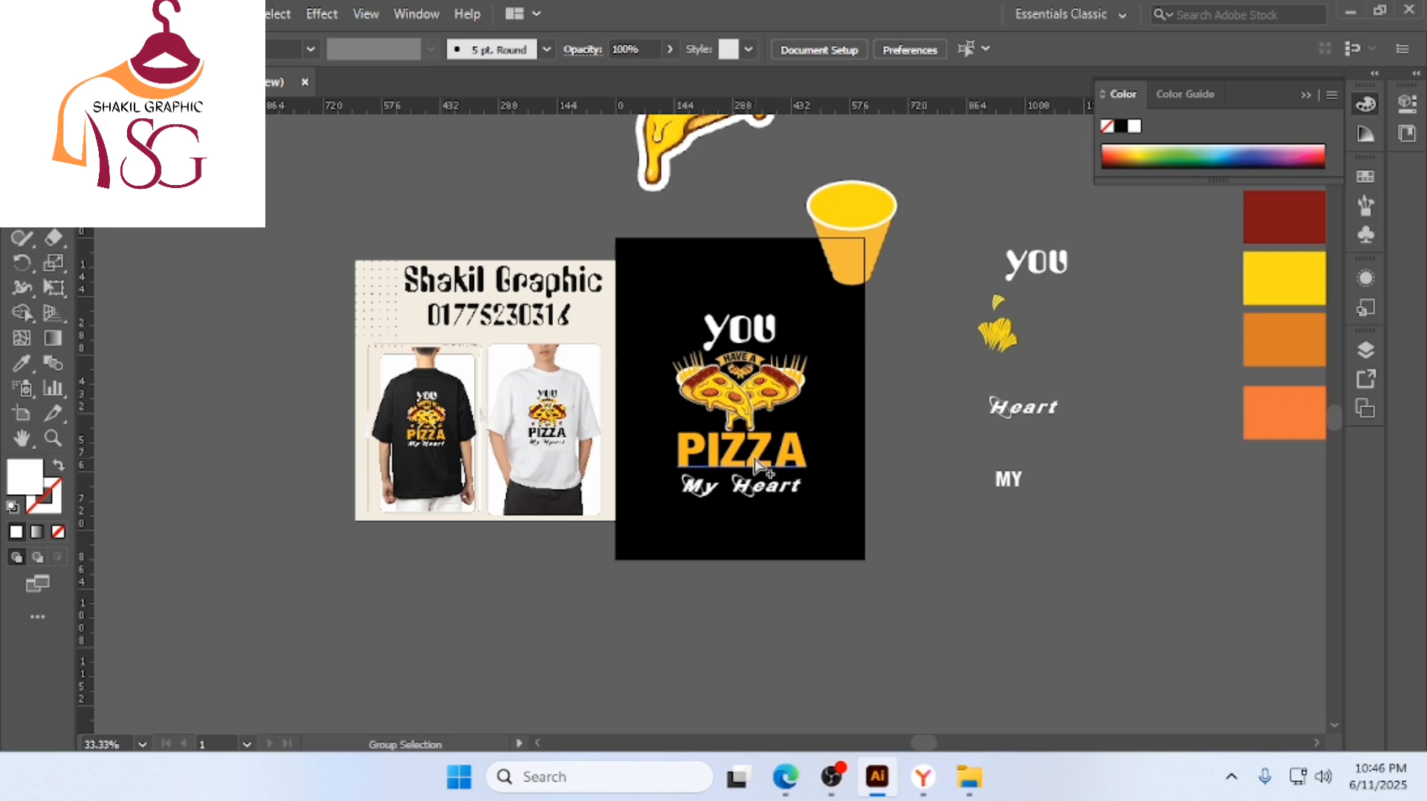
Draw a small jagged flame shape with the Pencil tool to the right of the pizza drips, modeled on the accents in the T-shirt mockup
scroll(752, 457, up, 1)
scroll(472, 440, up, 2)
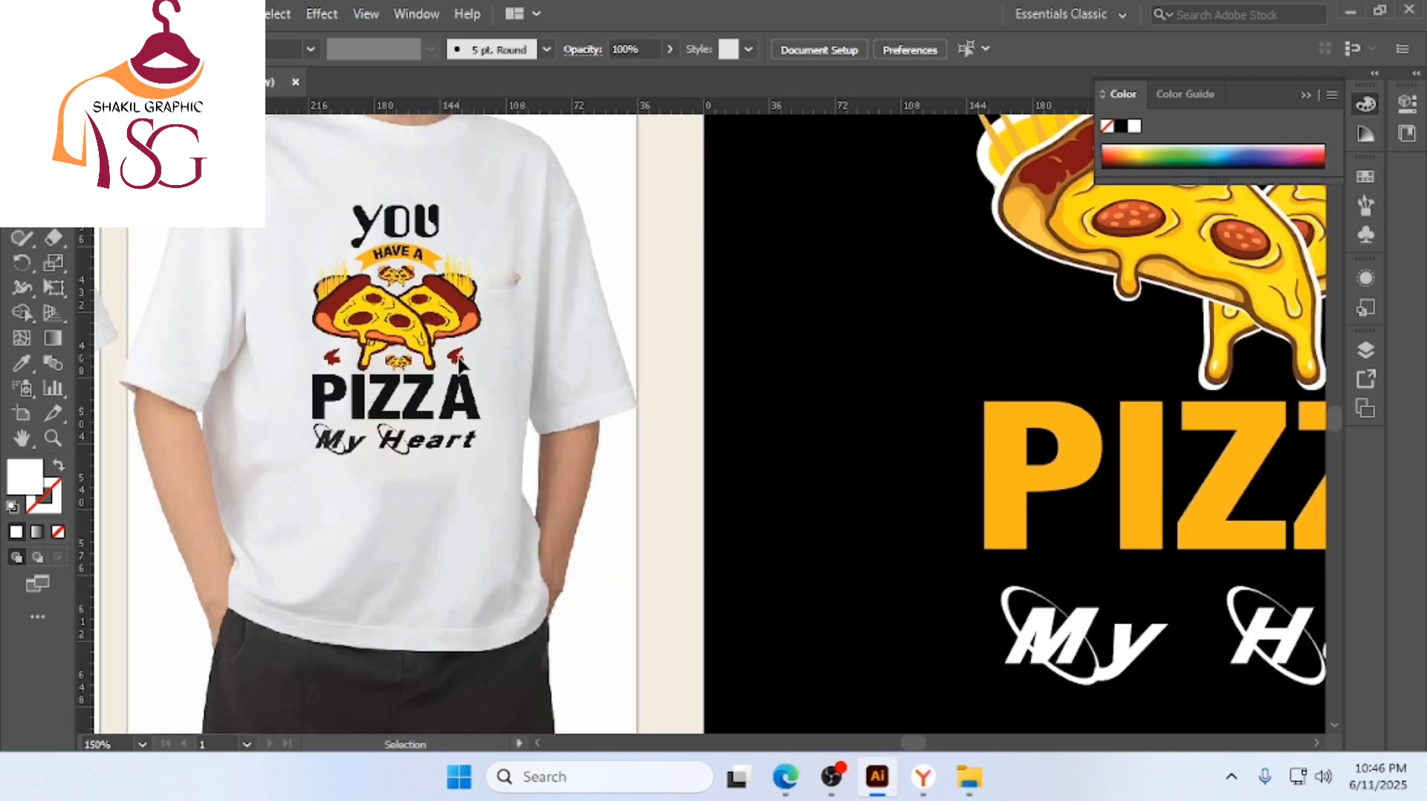
scroll(786, 443, down, 2)
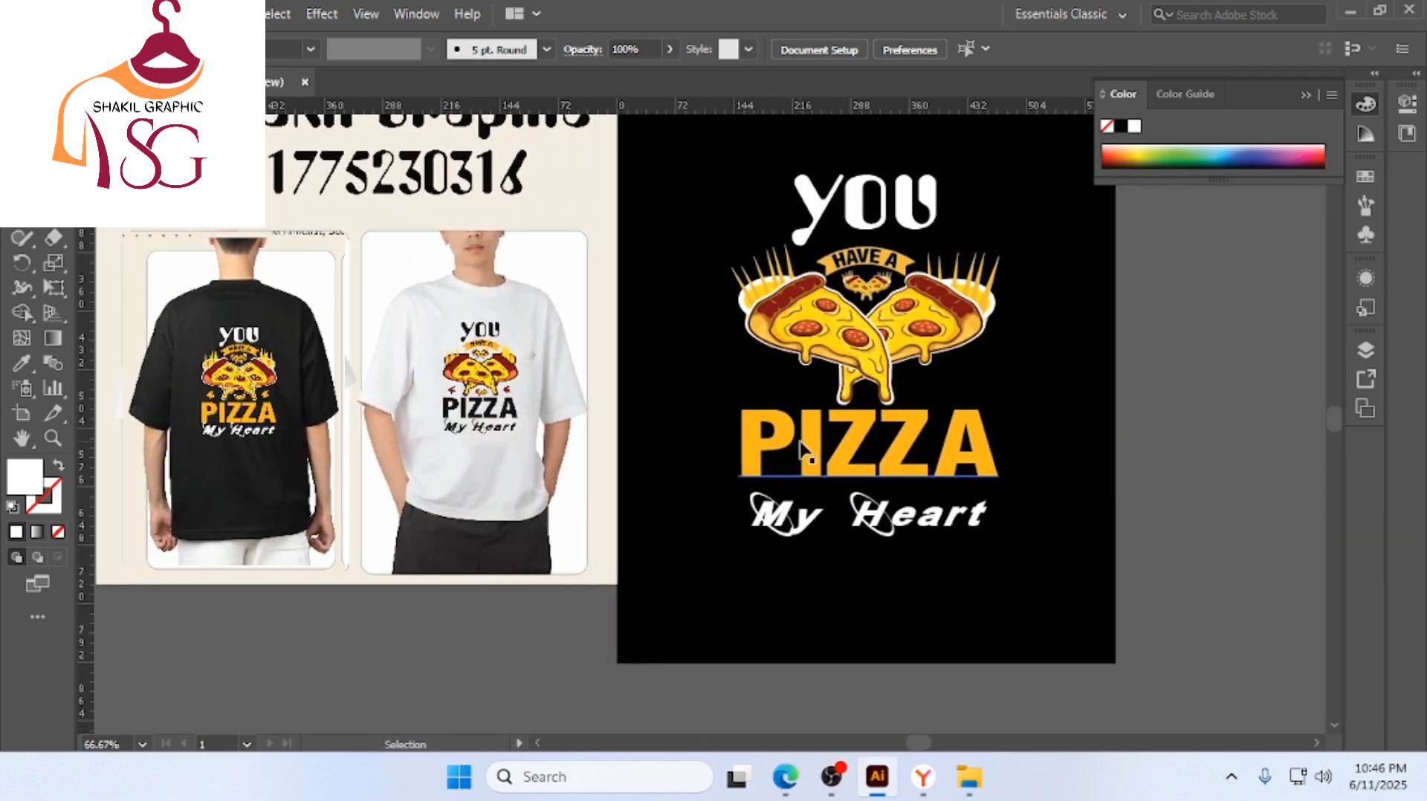
scroll(800, 446, right, 1)
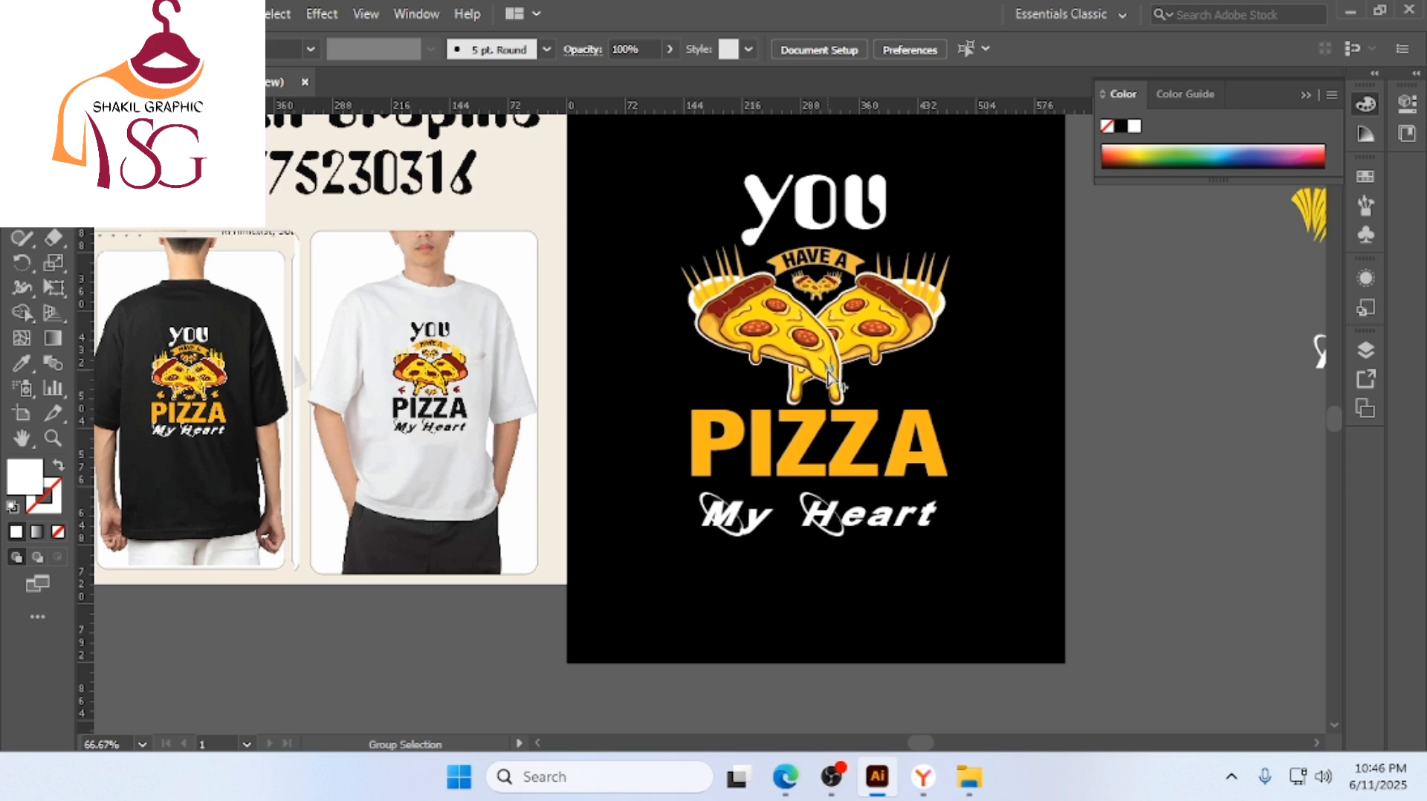
scroll(825, 379, up, 1)
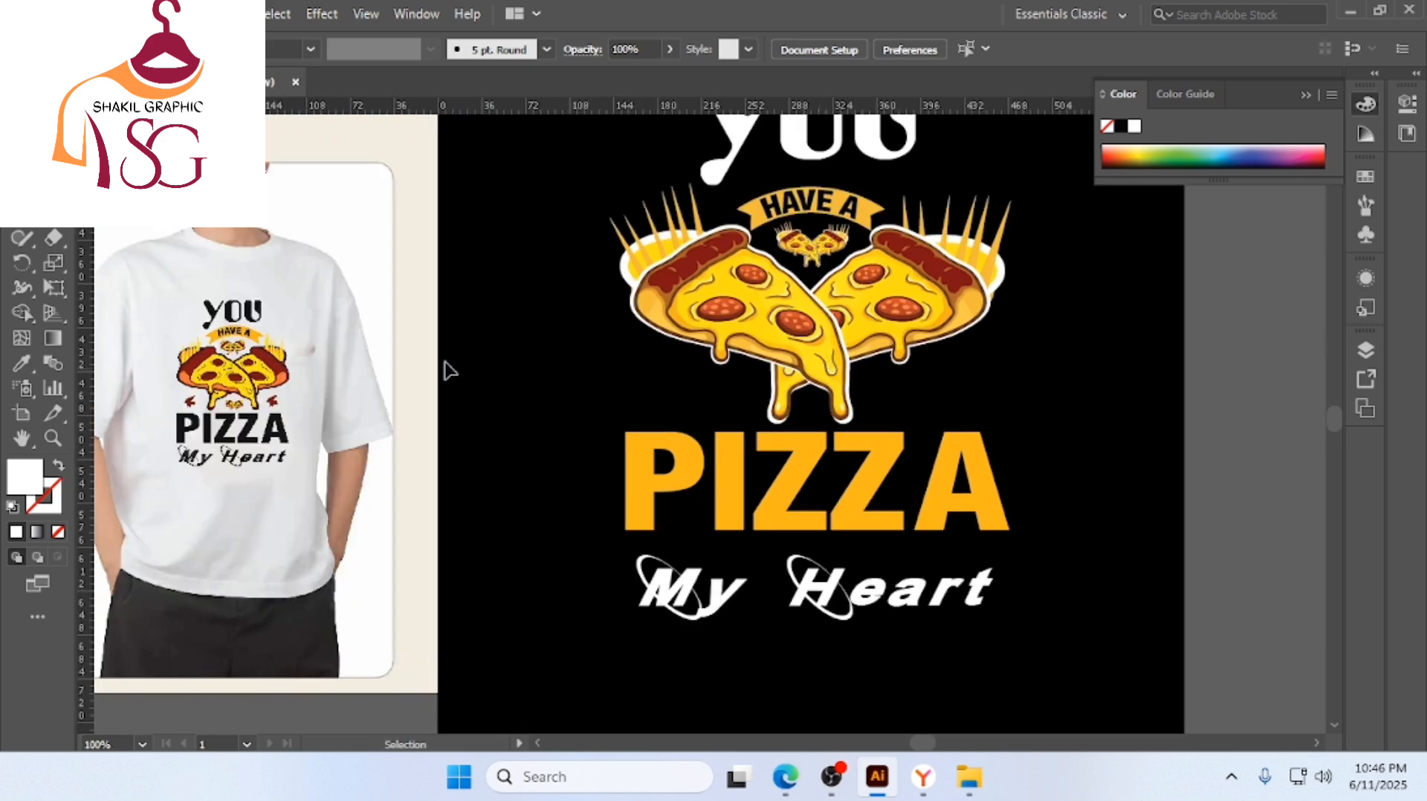
click(22, 237)
click(81, 258)
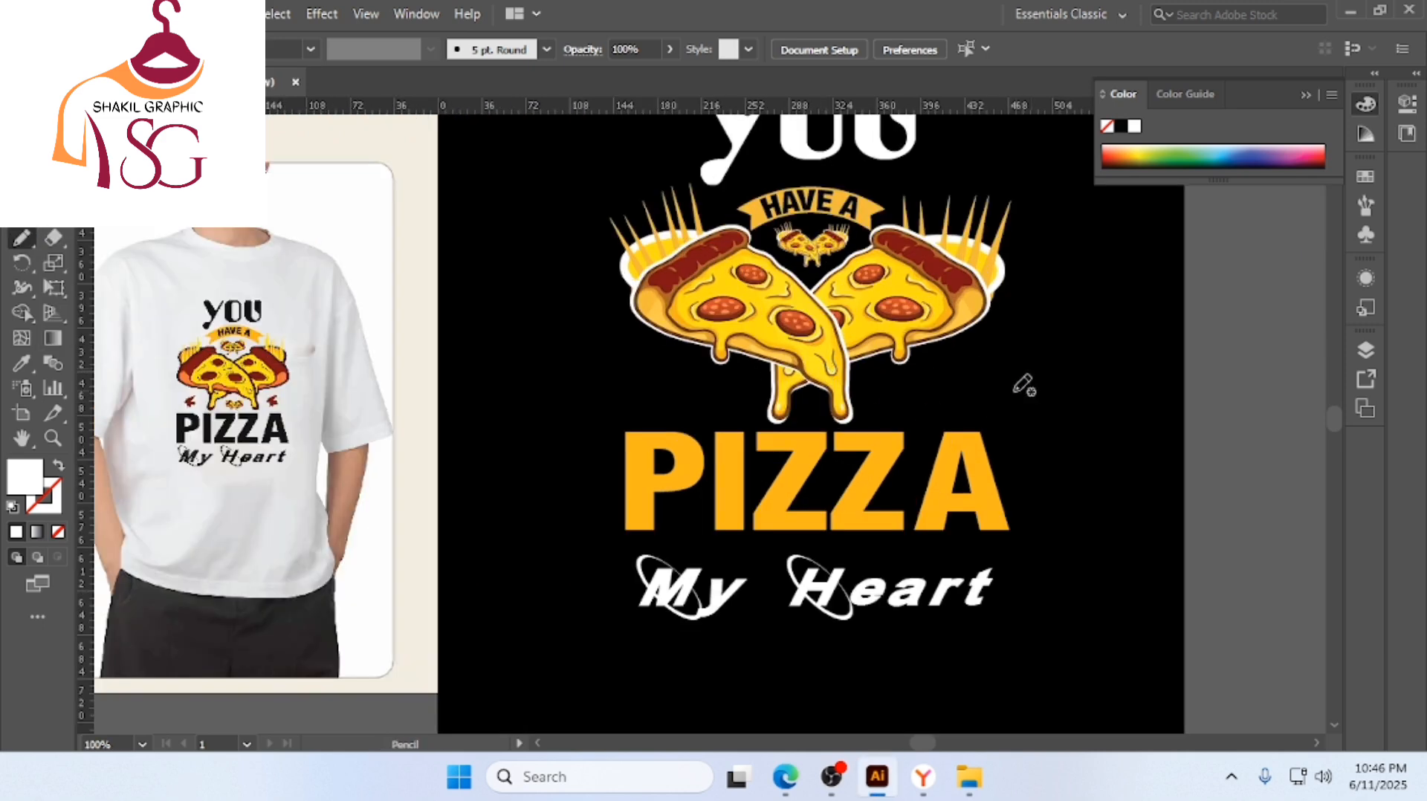
mouse_move(1013, 392)
mouse_down()
mouse_move(1060, 377)
mouse_move(1016, 406)
mouse_move(1015, 379)
mouse_move(998, 416)
mouse_up()
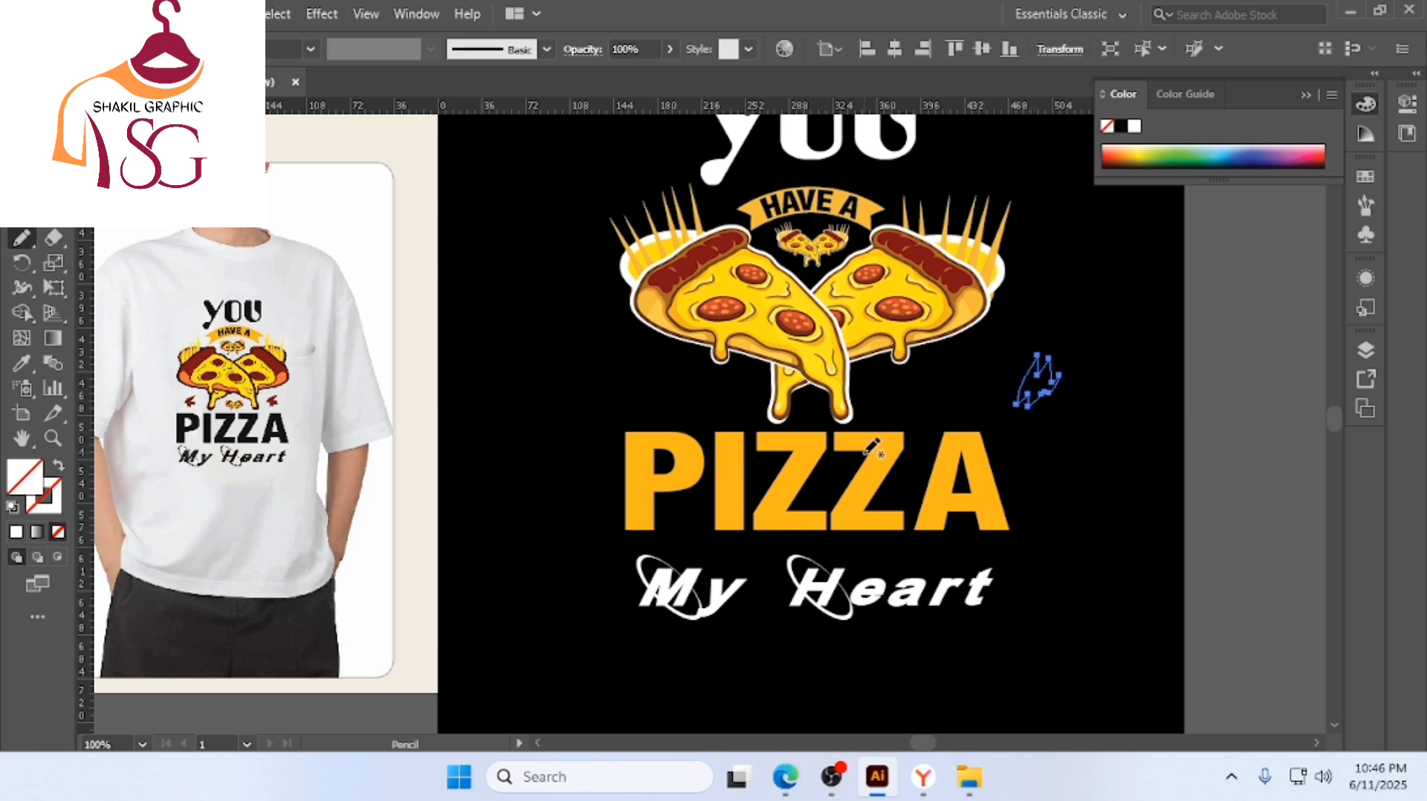
Fill the jagged shape with the dark red sampled from the right pizza slice's crust
key(i)
scroll(940, 327, up, 2)
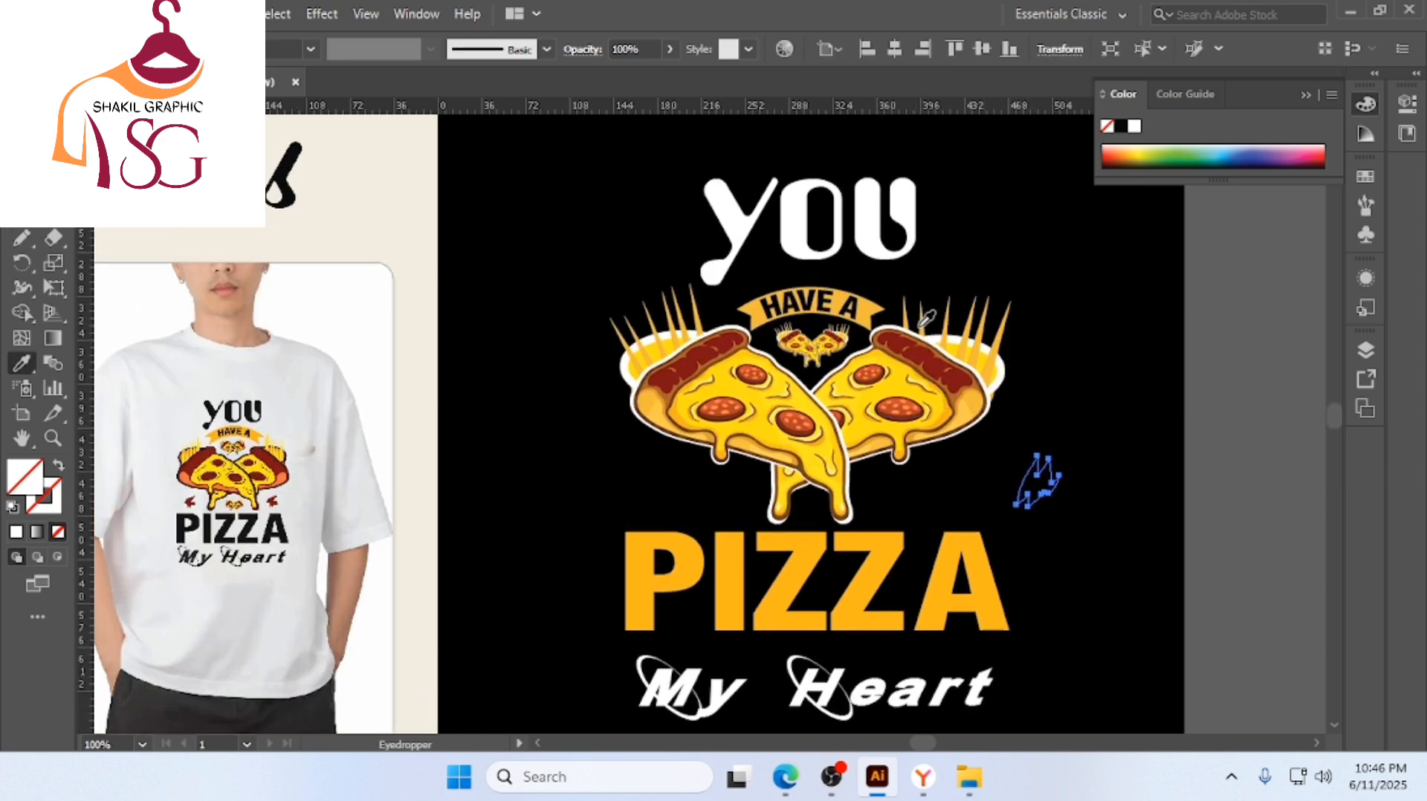
click(963, 347)
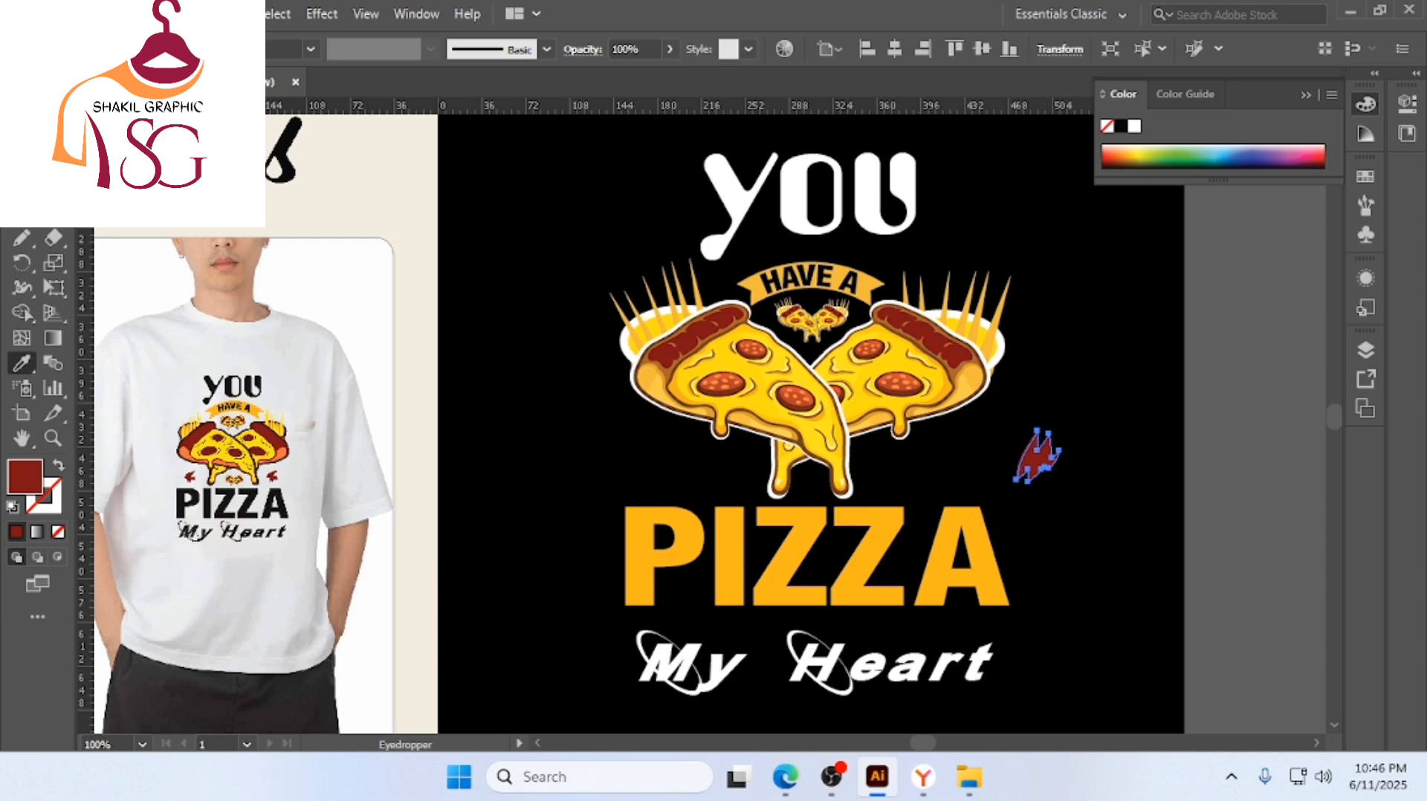
Place copies of the jagged shape on both sides of the pizza drips above "PIZZA" and delete the original
key(v)
drag(1017, 465, 934, 471)
click(1044, 466)
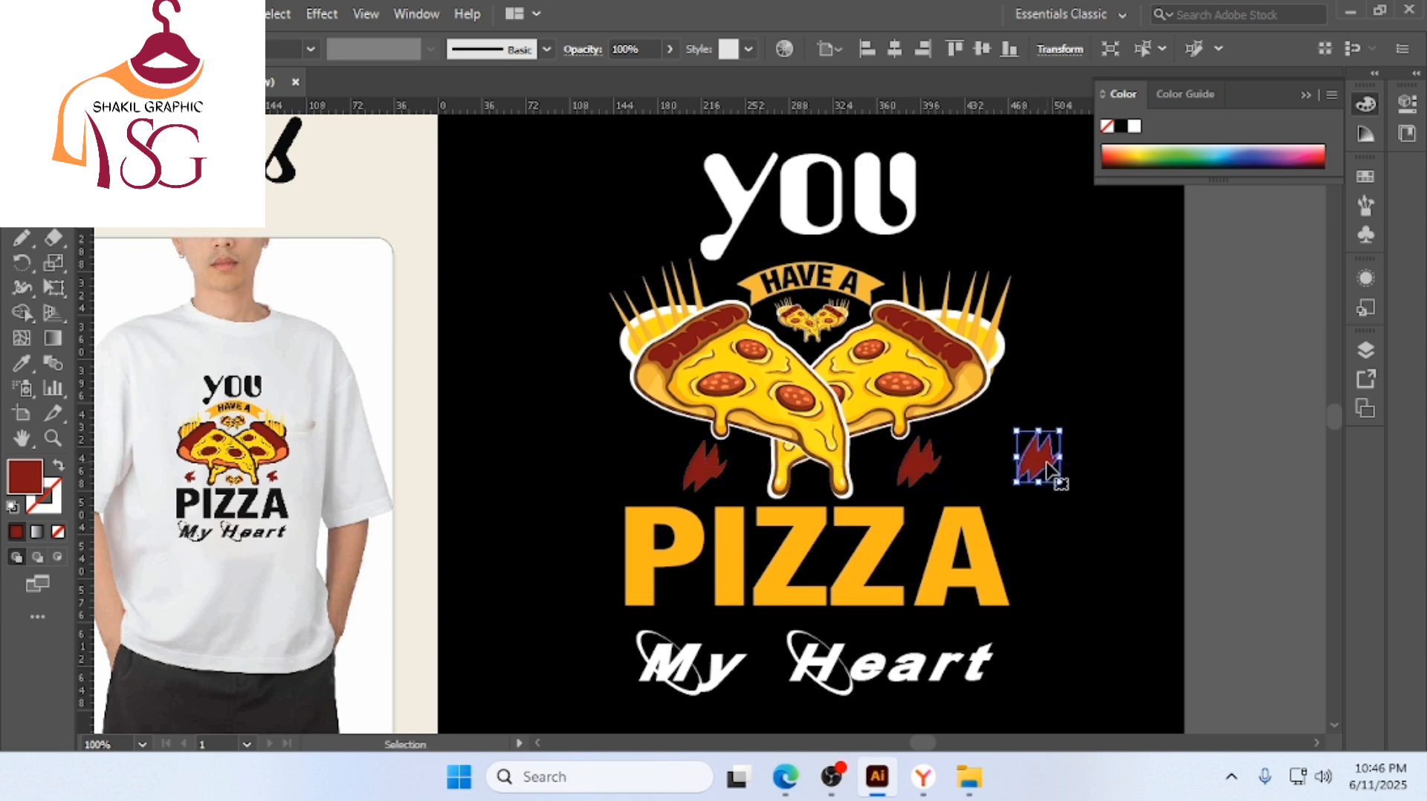
key(Delete)
Recolor both jagged shapes beside the drips with the yellow sampled from the pizza cheese, then deselect them
scroll(875, 496, down, 2)
scroll(921, 524, down, 1)
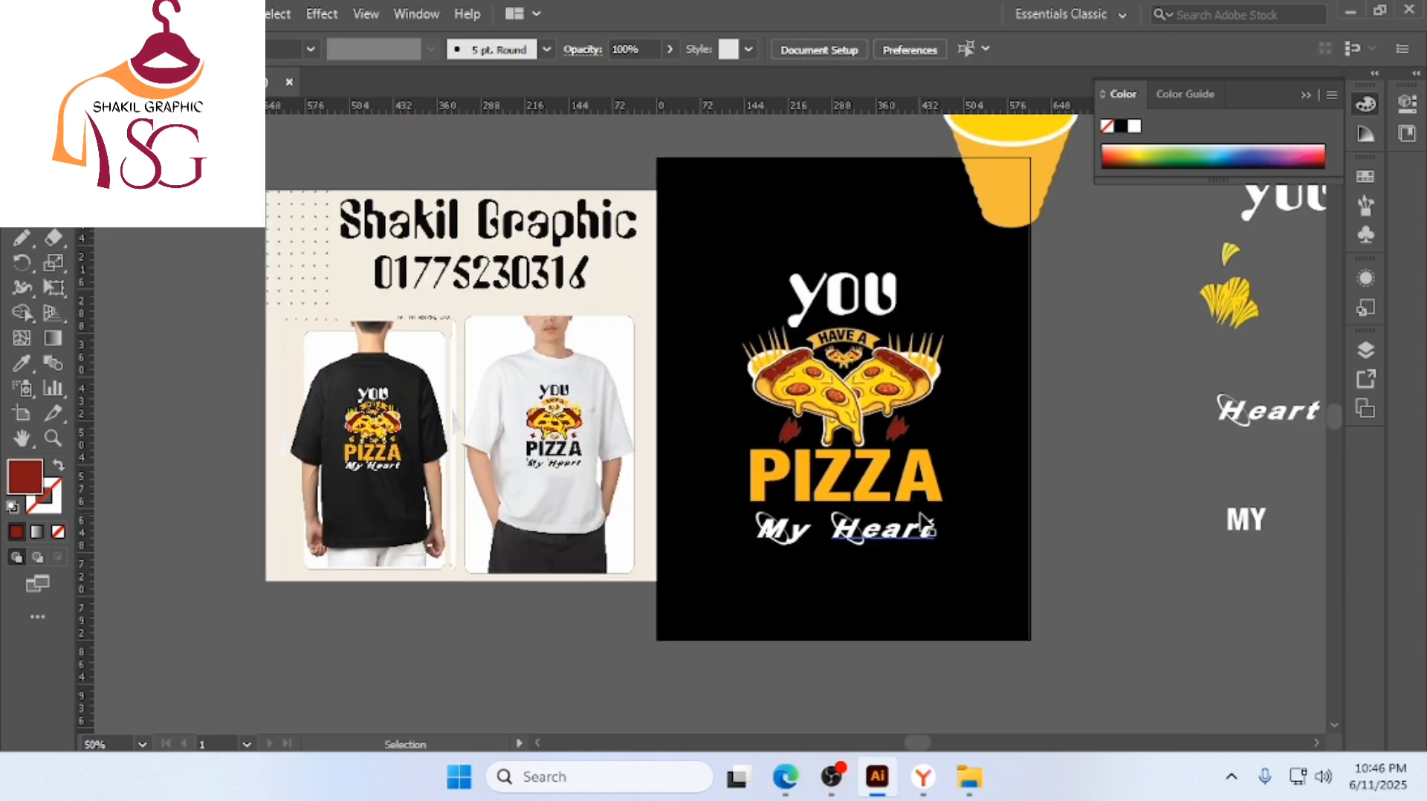
scroll(938, 518, right, 2)
scroll(928, 516, down, 2)
scroll(877, 477, right, 2)
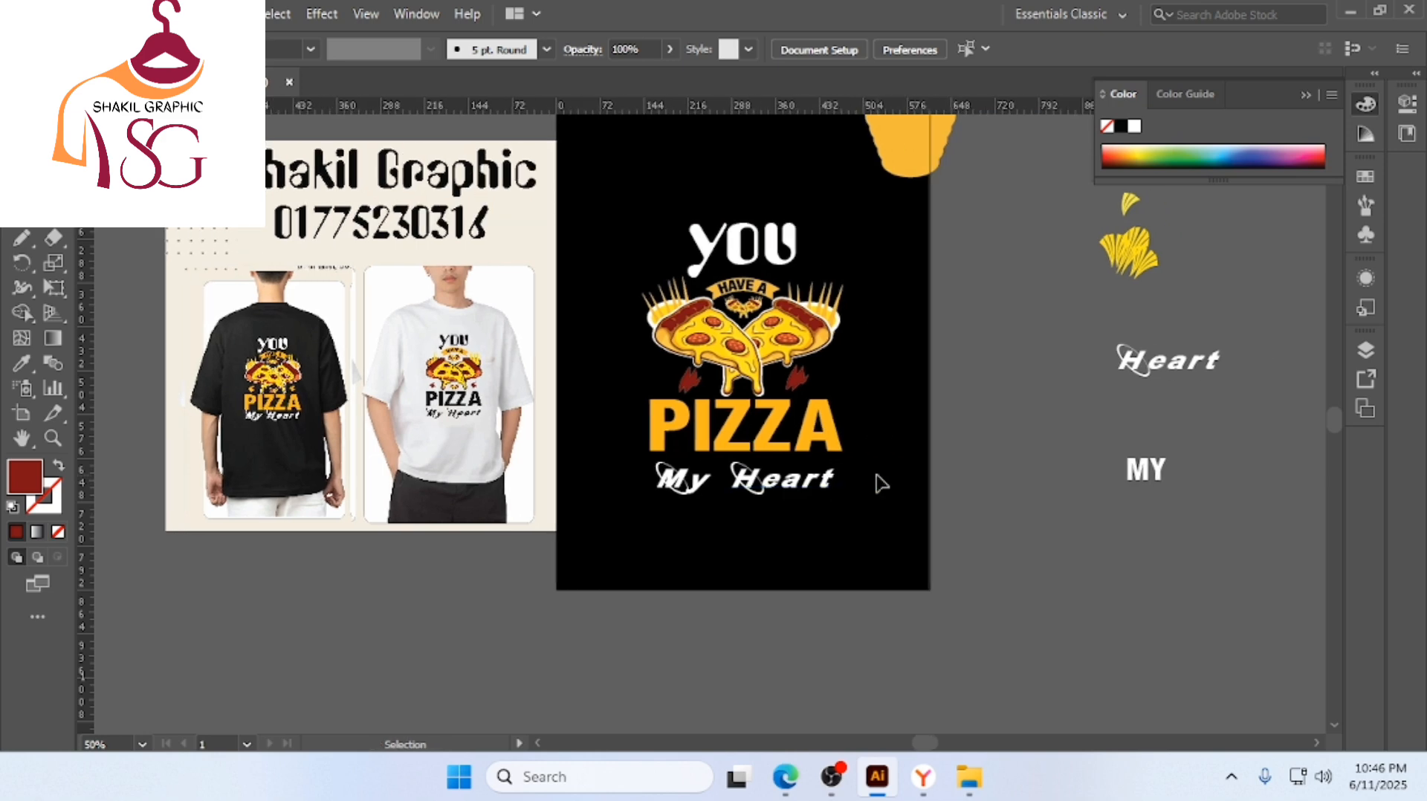
scroll(806, 386, up, 1)
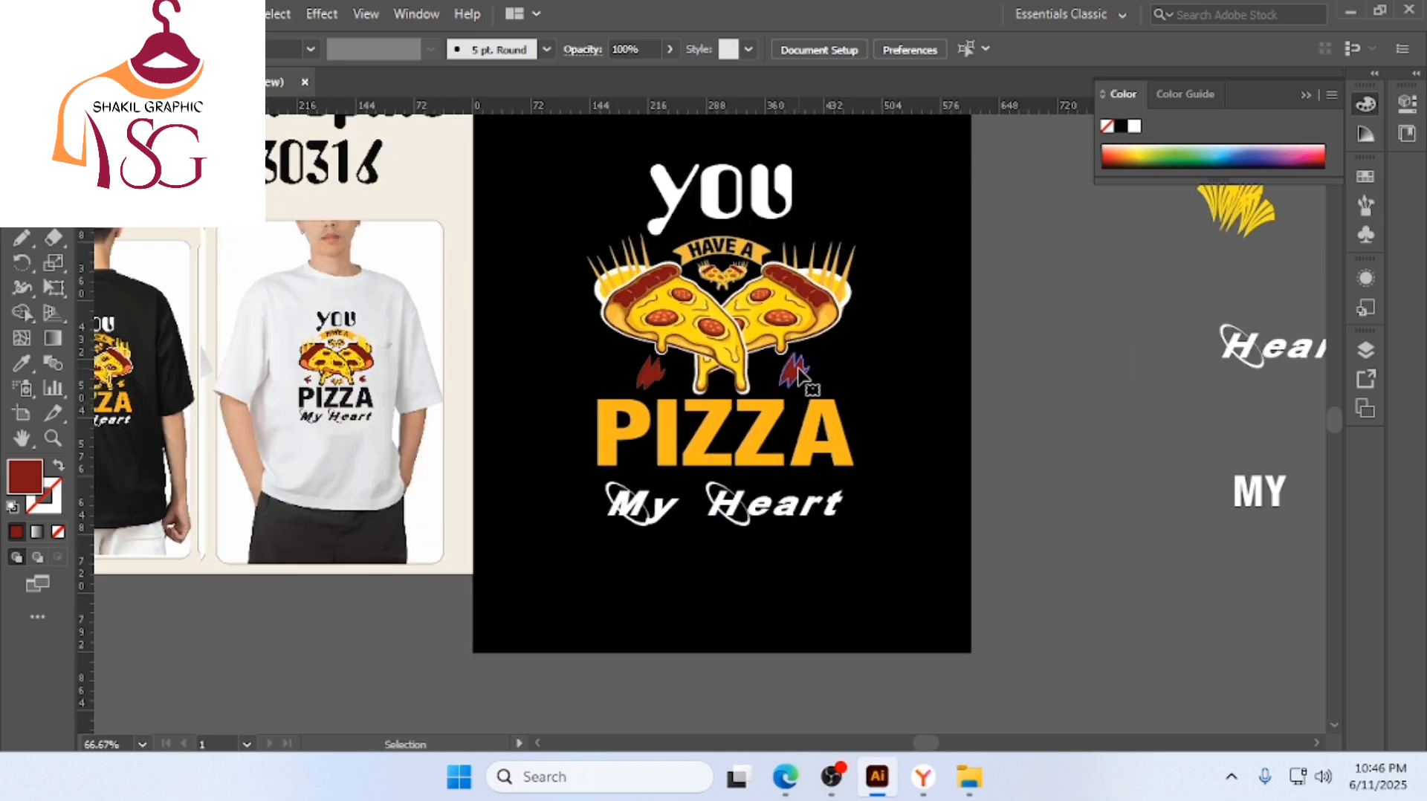
click(798, 372)
shift+click(657, 375)
key(i)
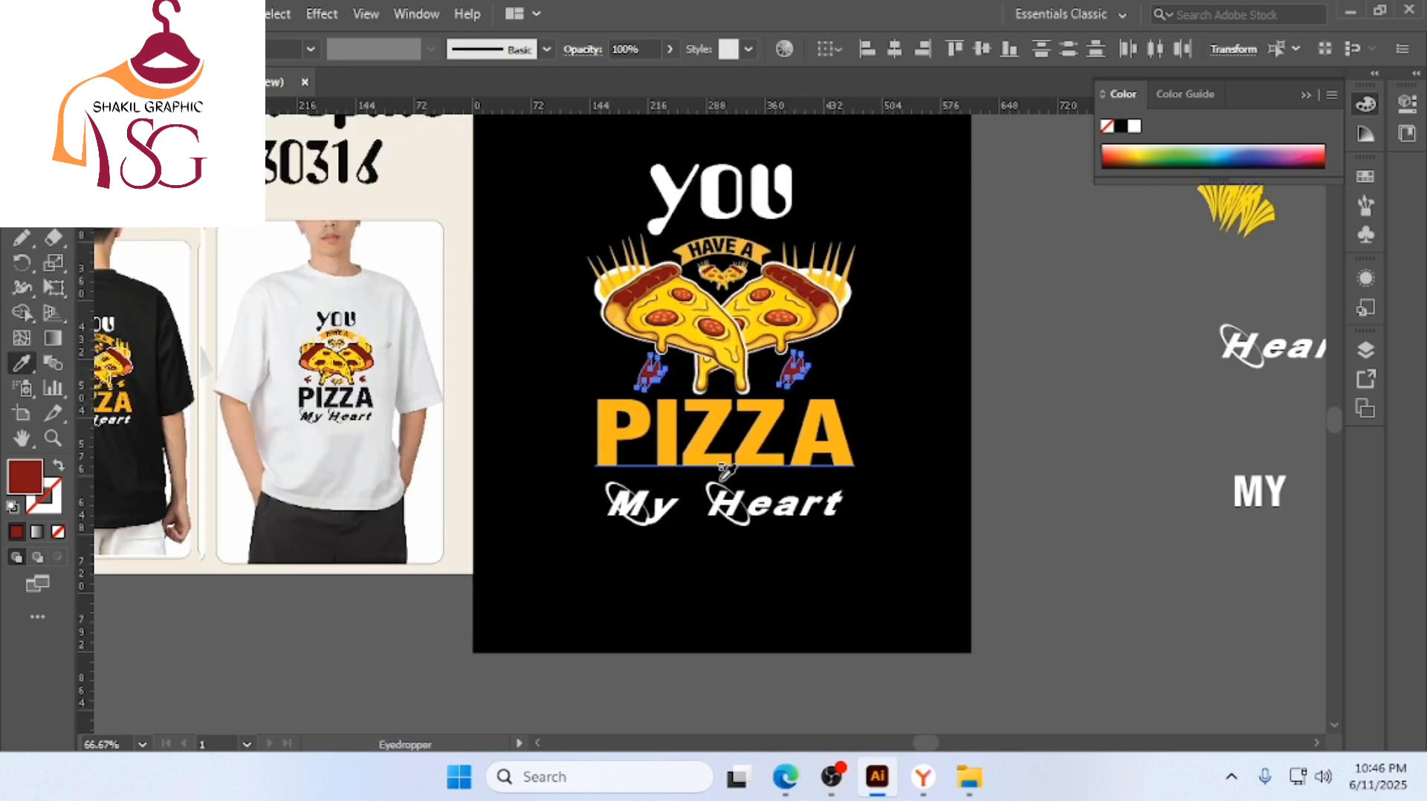
click(763, 331)
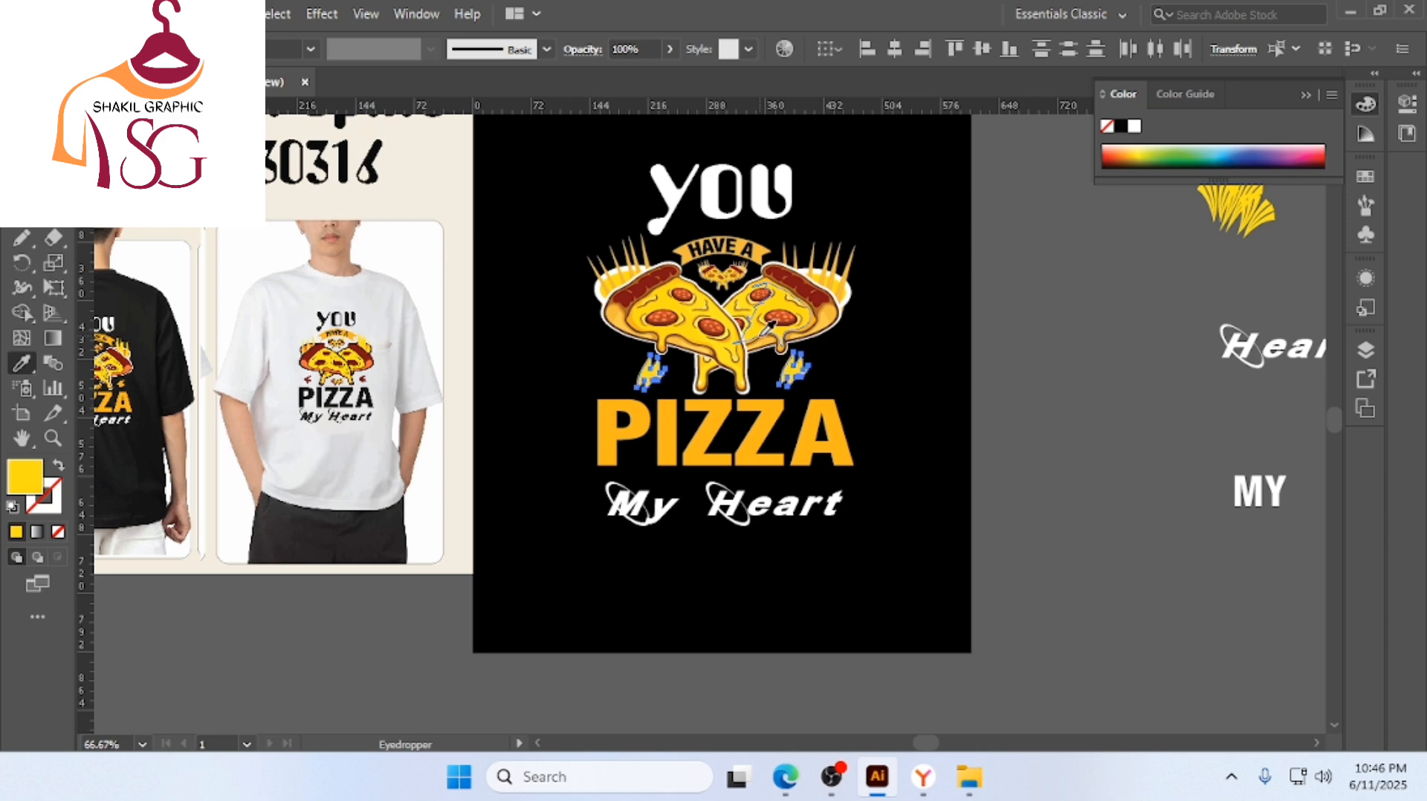
key(v)
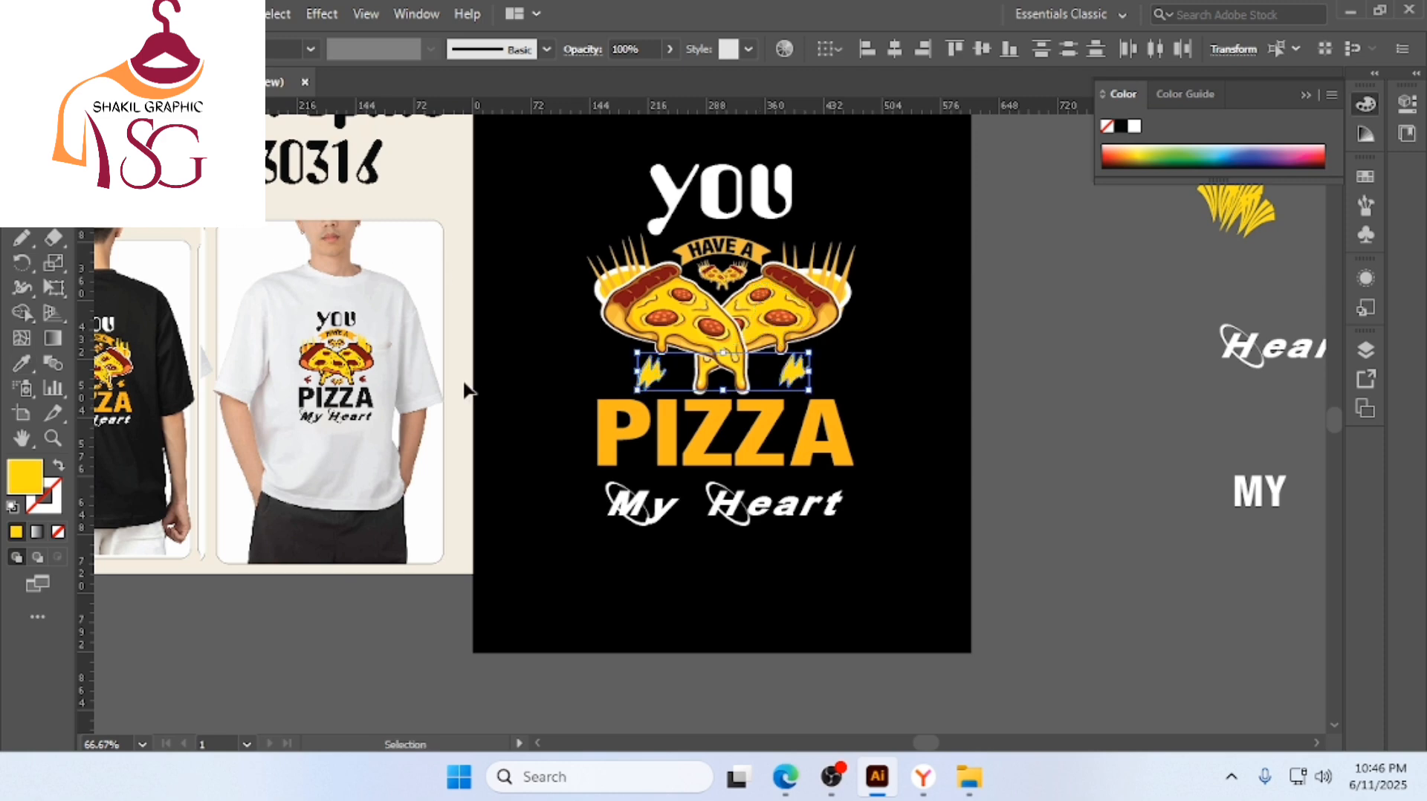
click(900, 578)
Raise the "My Heart" lettering a little further to tighten its gap below "PIZZA", then deselect it
click(606, 505)
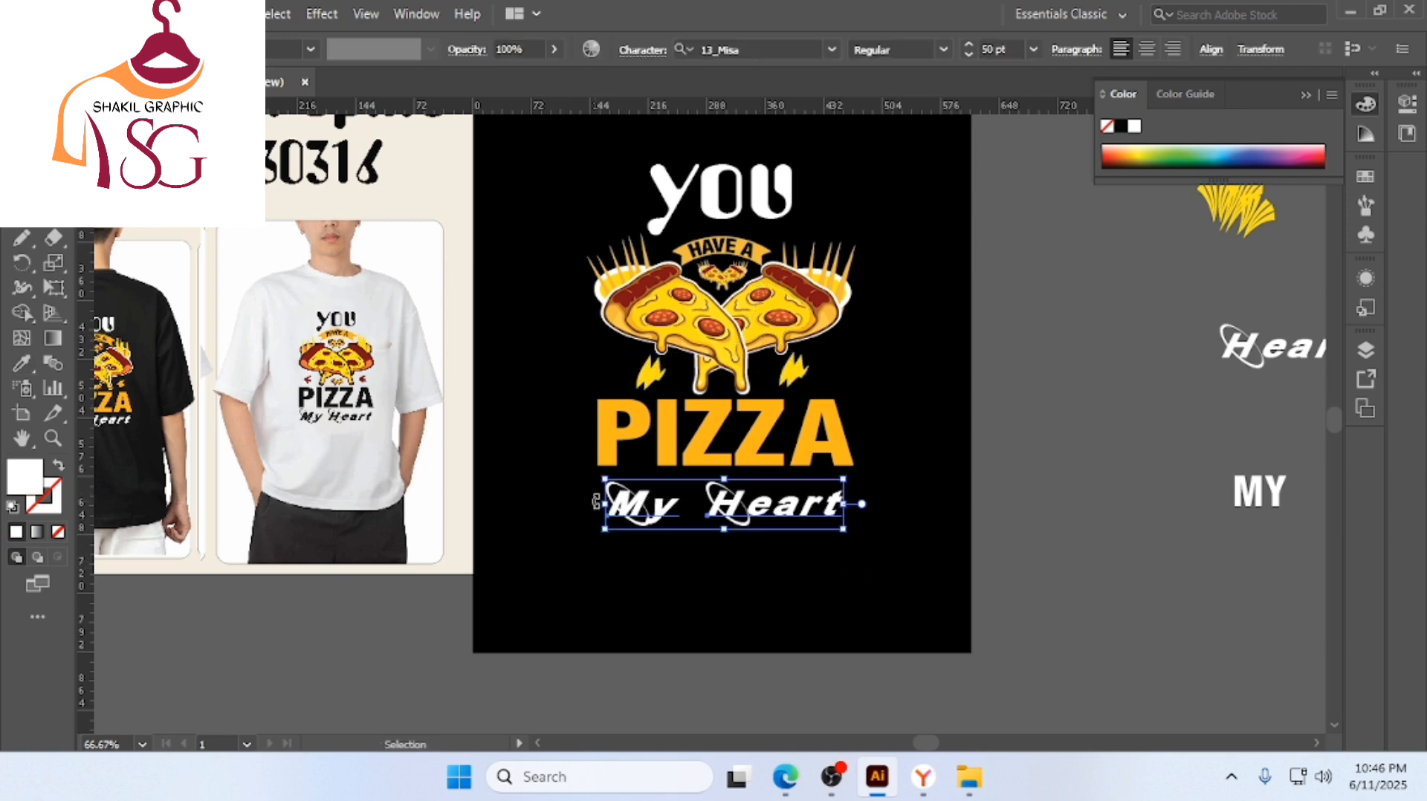
key(Up)
key(Up)
key(Up)
key(Up)
key(Up)
key(Up)
key(Up)
click(889, 591)
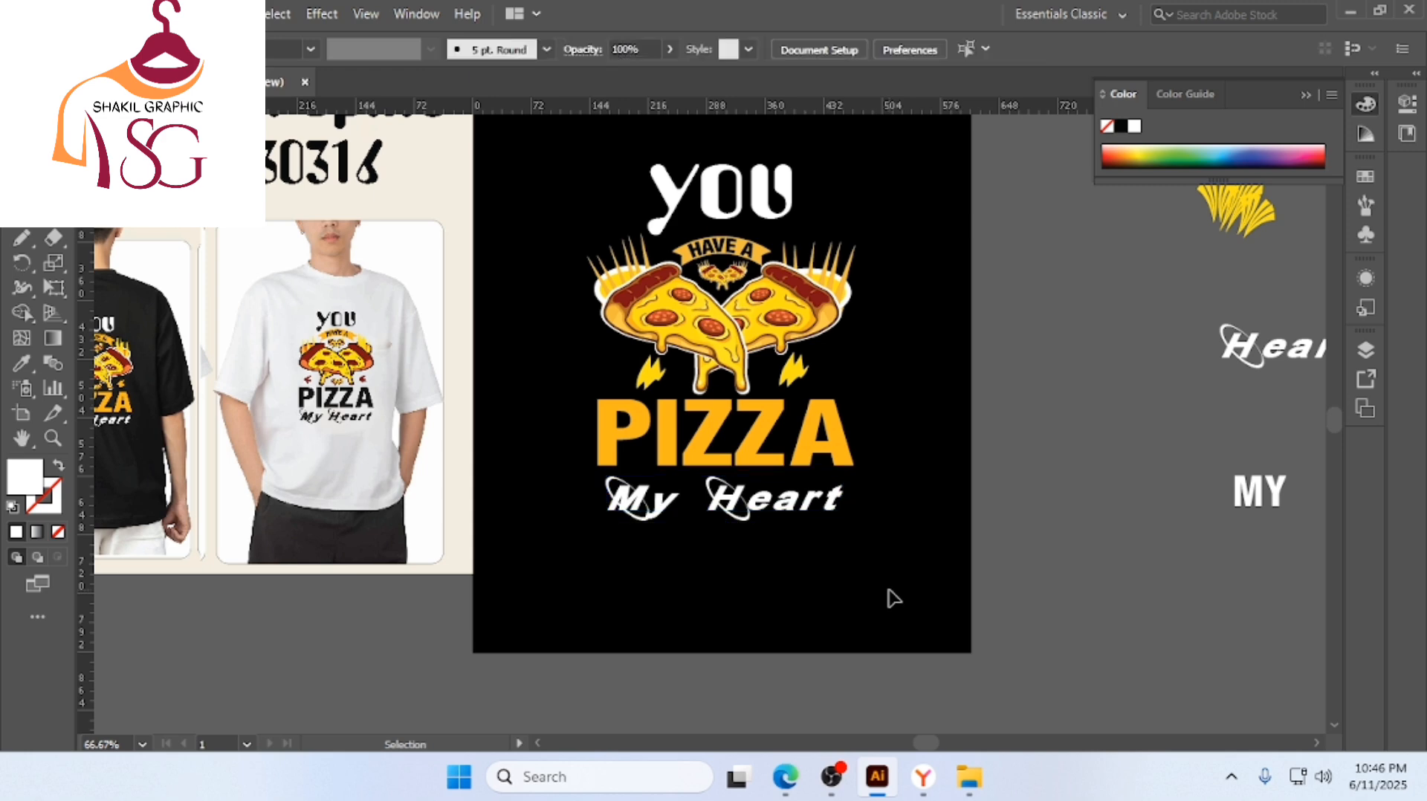
Select the whole design on the black artboard, from "YOU" down to "My Heart", and group it
key(ctrl+minus)
key(v)
drag(884, 598, 672, 256)
key(ctrl+g)
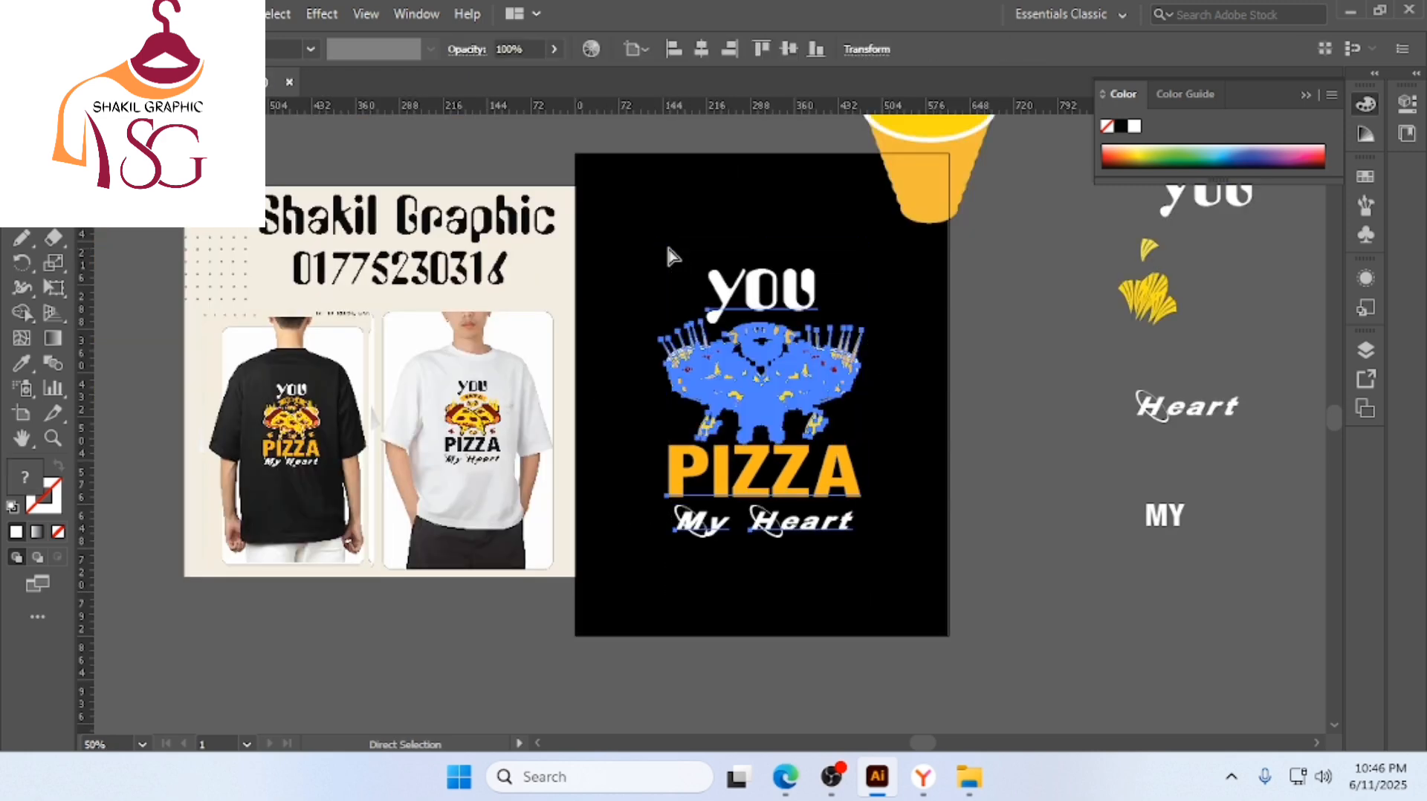